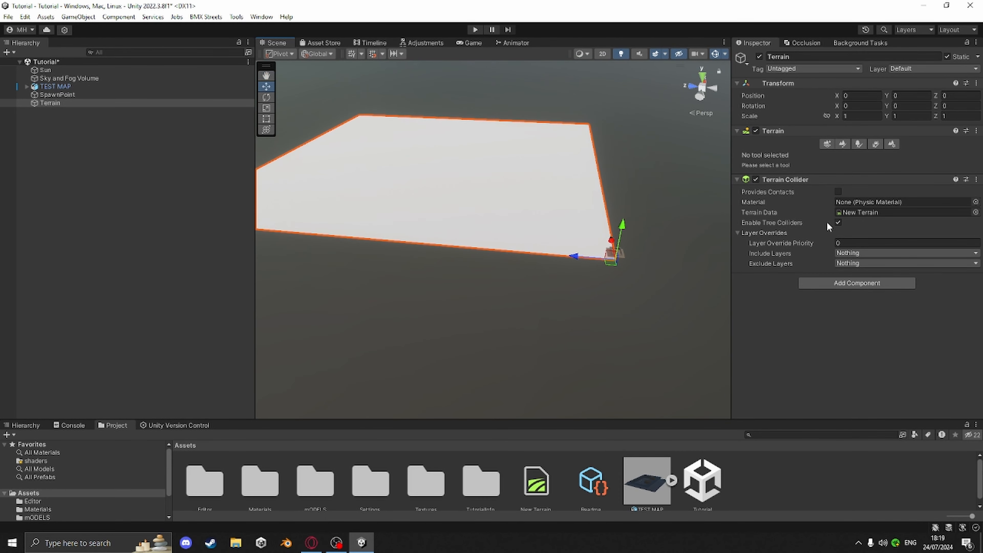
Set the terrain's width and length to 100 in the terrain settings
click(891, 144)
scroll(878, 212, down, 5)
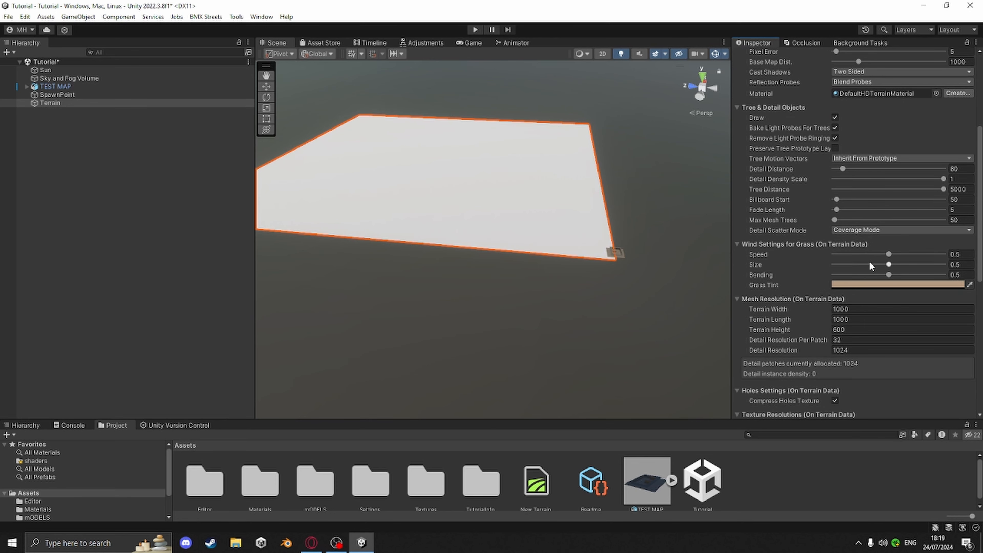
scroll(869, 262, down, 2)
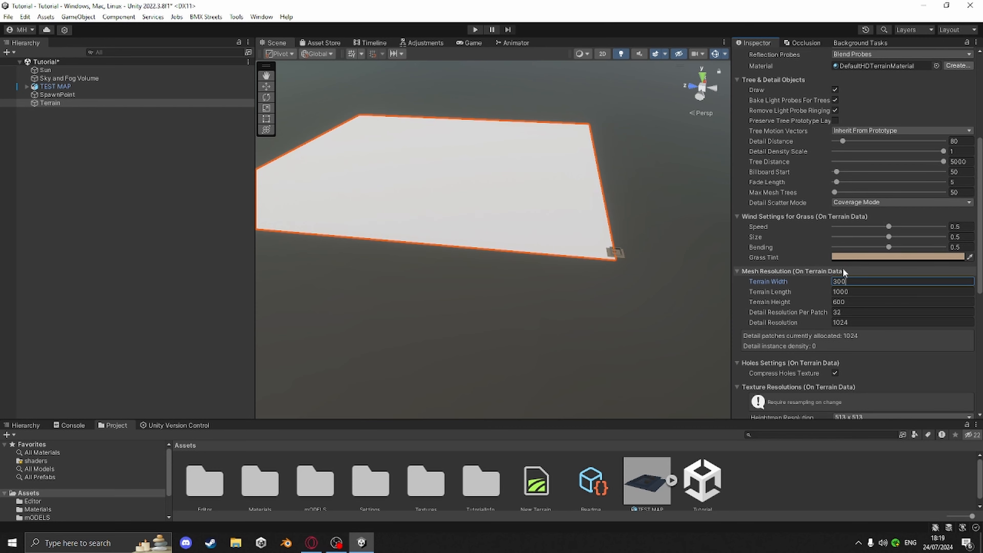
text(300)
key(Return)
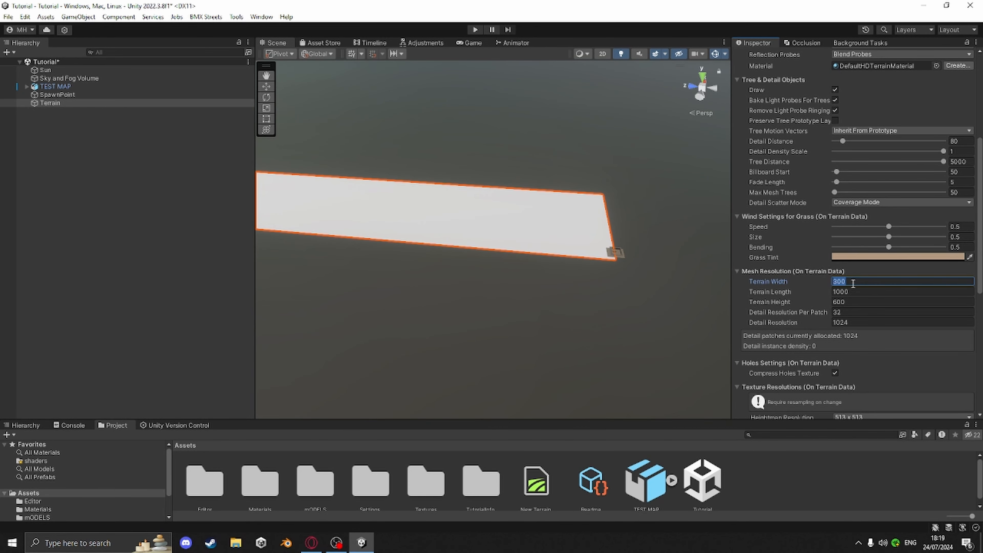
key(Return)
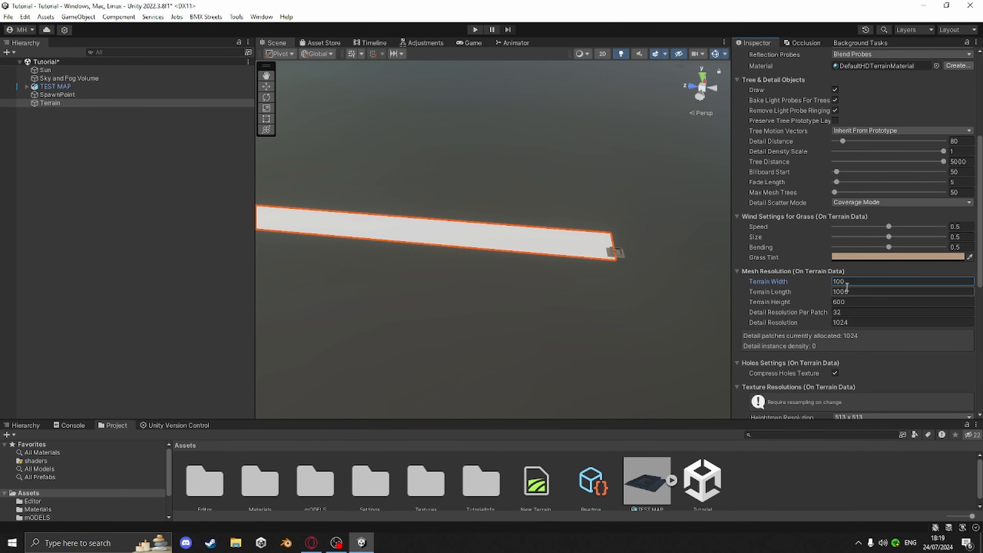
click(854, 293)
text(100)
key(Return)
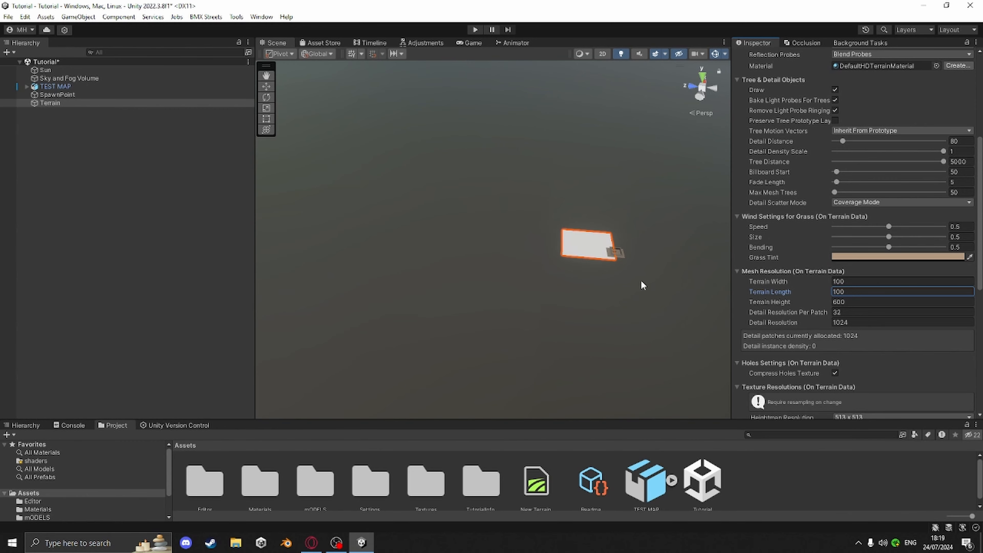
Move the terrain under the skatepark to about X -31.2 and Z -47.7
key(f)
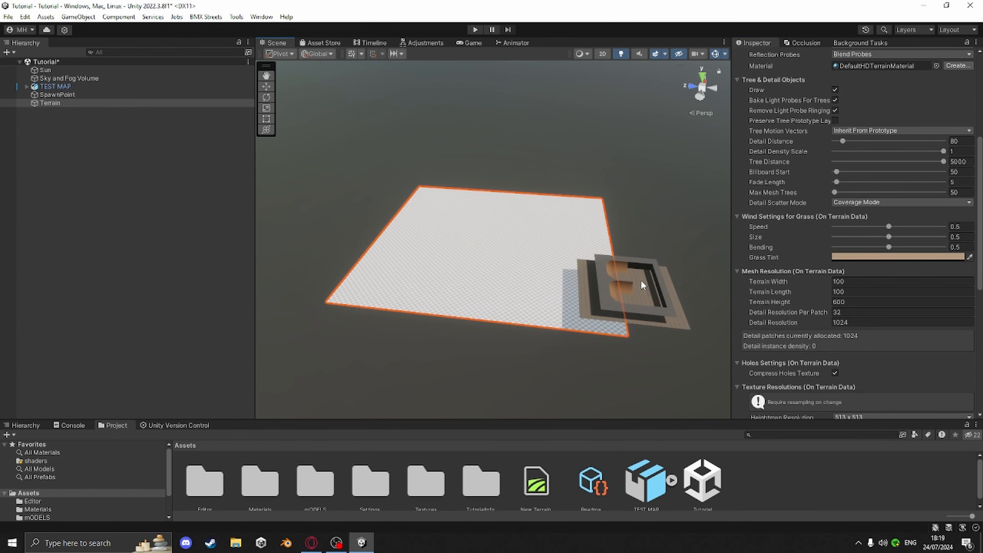
click(266, 87)
scroll(615, 273, down, 1)
middle_drag(627, 283, 593, 252)
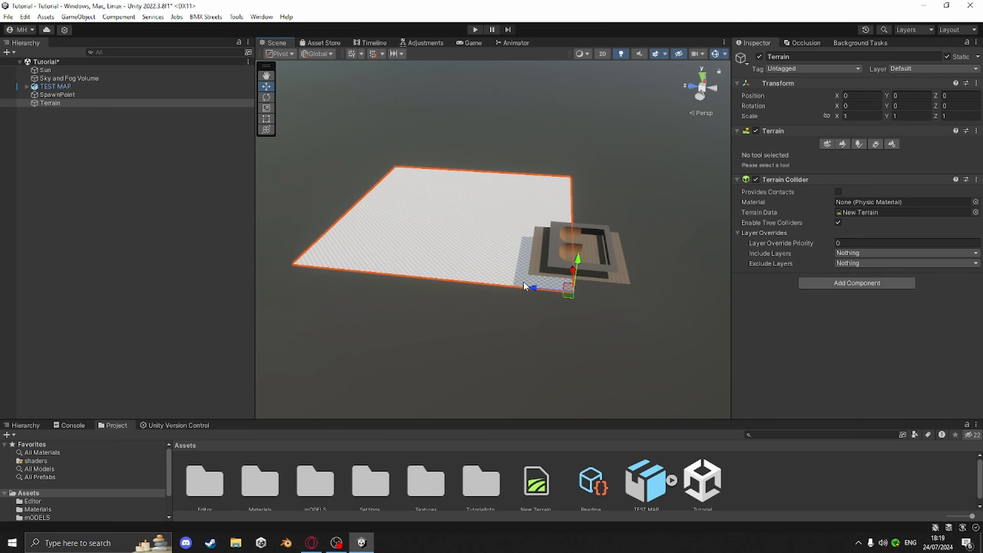
drag(533, 290, 678, 309)
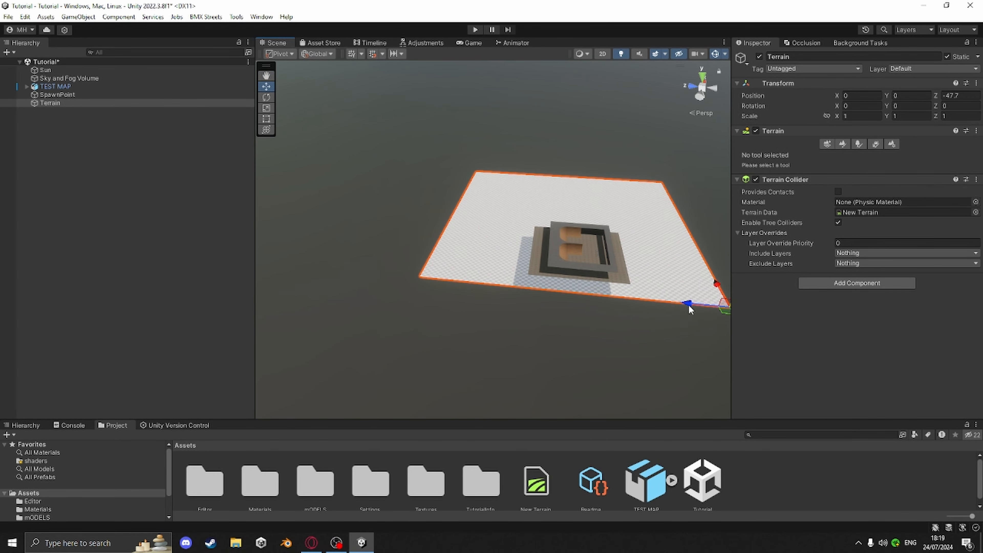
alt+drag(562, 270, 685, 281)
alt+drag(453, 275, 564, 263)
drag(496, 196, 556, 199)
alt+drag(499, 264, 598, 346)
Set the terrain's Y position to 0
scroll(599, 349, up, 2)
middle_drag(599, 349, 568, 337)
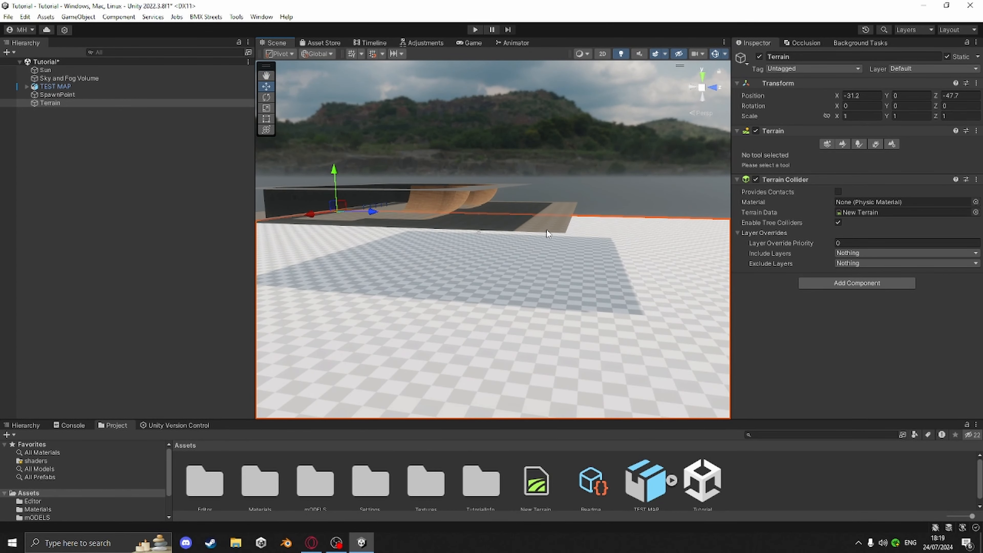
alt+drag(552, 268, 584, 271)
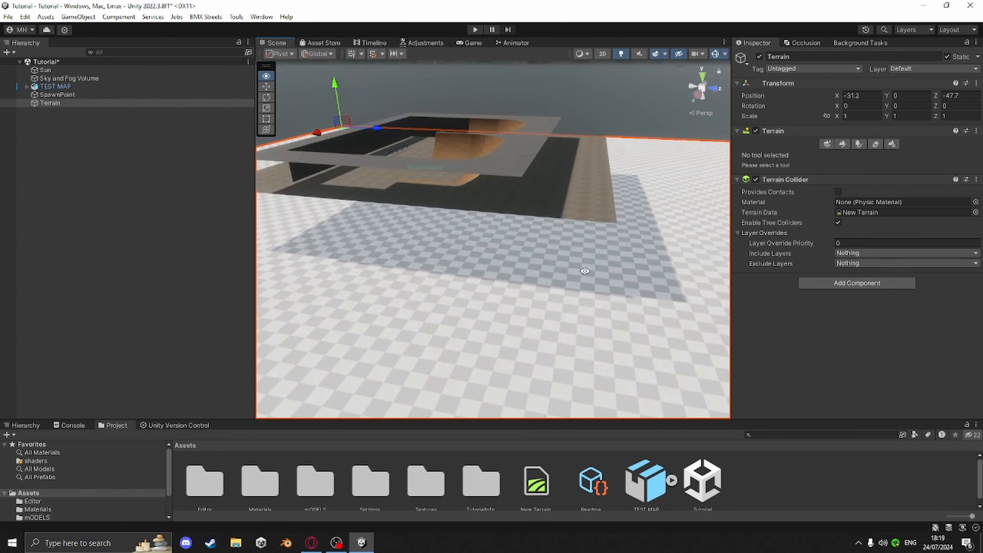
mouse_move(335, 85)
mouse_down()
mouse_move(337, 58)
mouse_move(328, 93)
mouse_up()
middle_drag(507, 237, 541, 171)
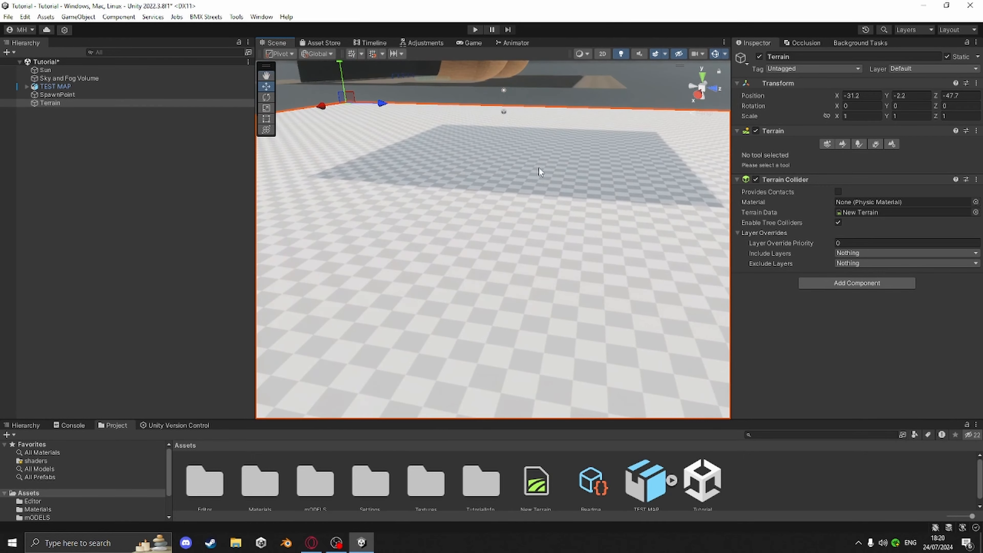
text(0)
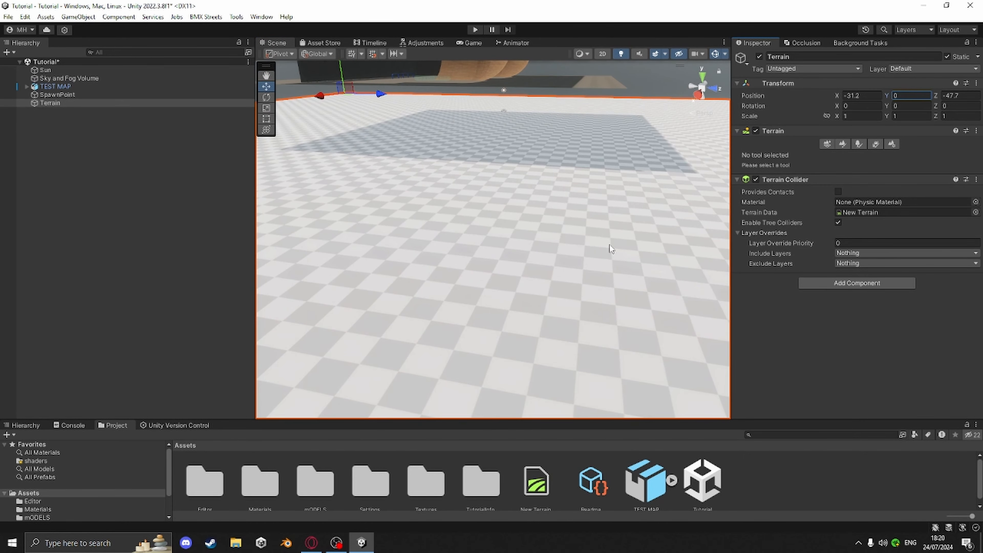
Orbit around the scene to inspect the terrain's placement relative to the skatepark
middle_drag(523, 214, 571, 295)
right_drag(571, 295, 677, 229)
middle_drag(677, 228, 930, 191)
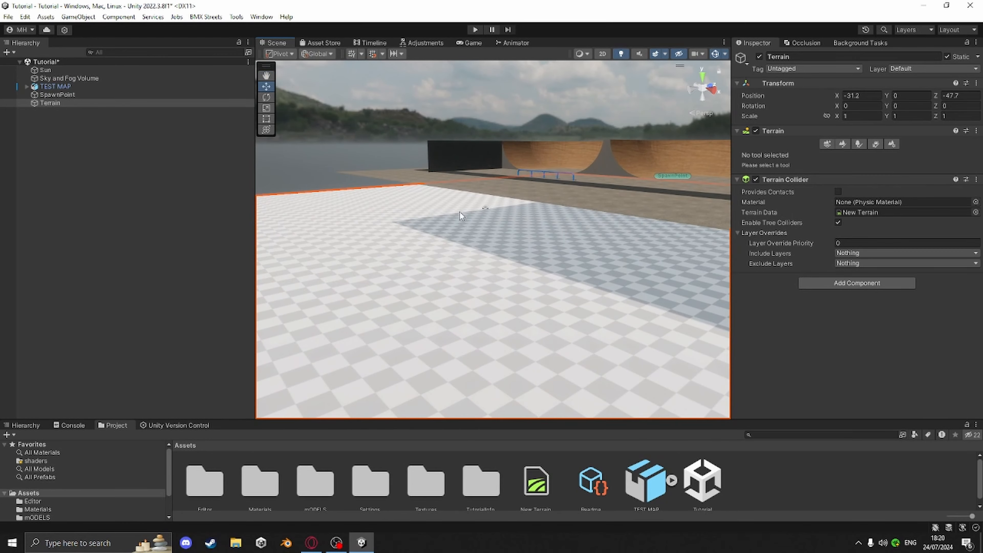
scroll(533, 207, down, 5)
mouse_move(494, 169)
right_down()
mouse_move(394, 187)
mouse_move(511, 165)
right_up()
scroll(531, 223, down, 5)
scroll(531, 223, down, 3)
middle_drag(549, 223, 574, 202)
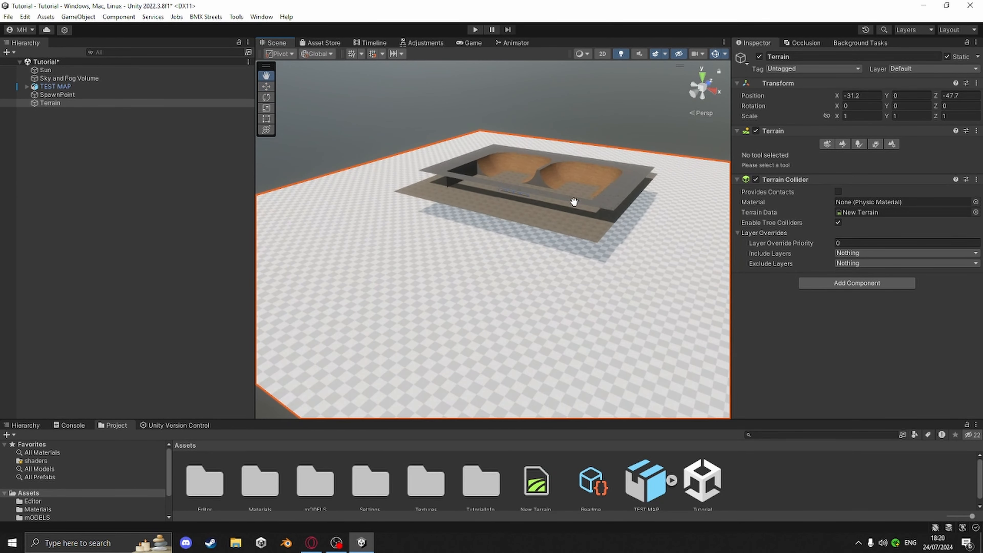
Try raising the terrain with the Raise or Lower Terrain brush, then undo the strokes
click(842, 142)
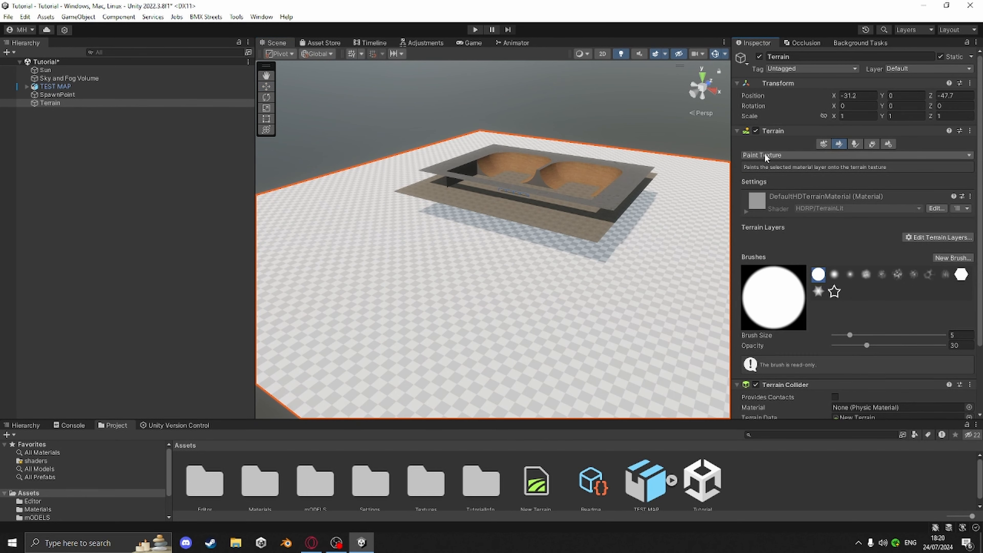
click(764, 154)
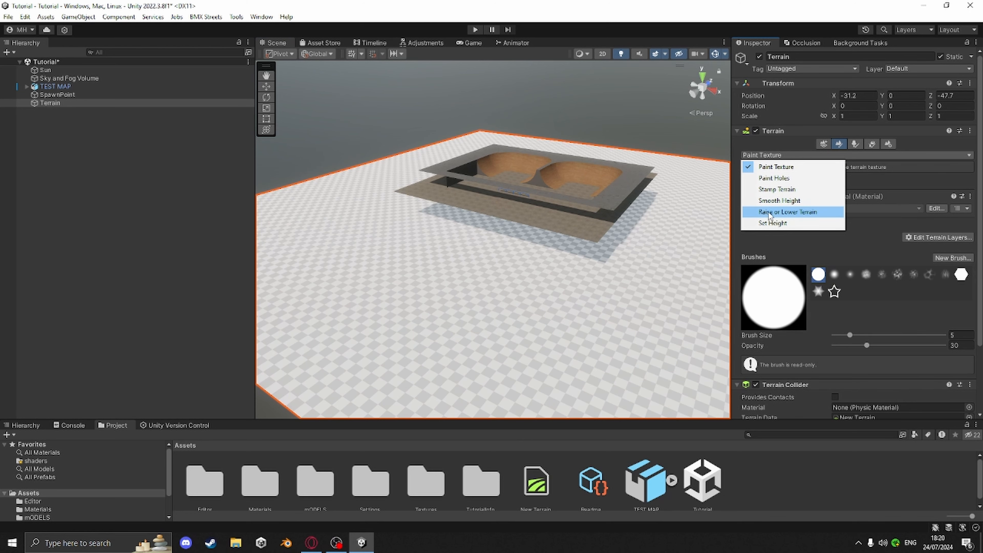
click(779, 214)
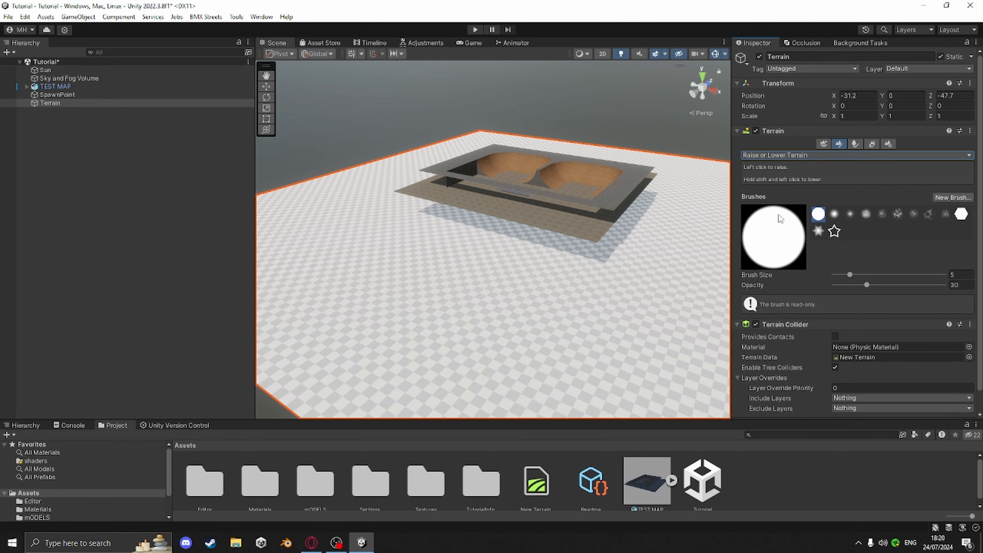
mouse_move(571, 260)
middle_down()
mouse_move(548, 258)
mouse_move(494, 284)
middle_up()
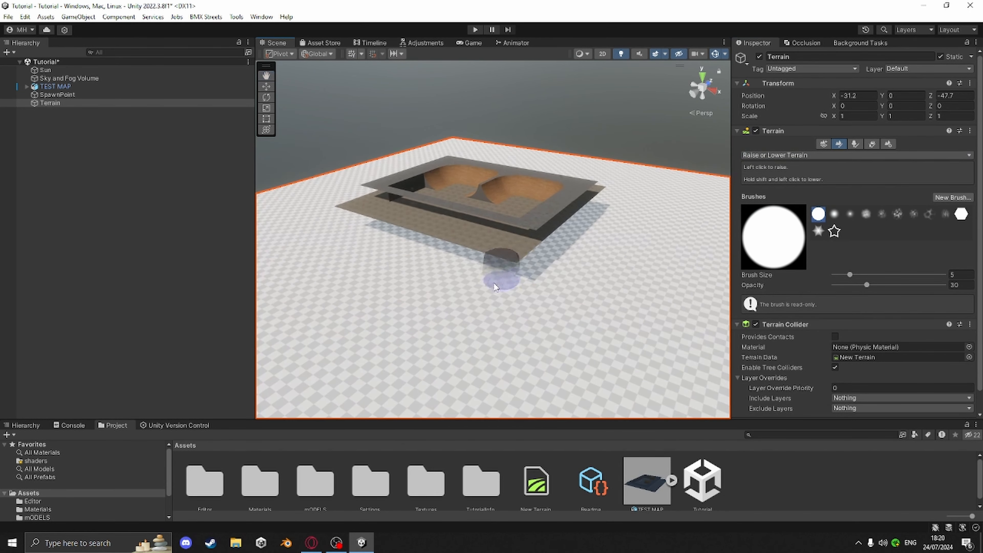
mouse_move(410, 265)
mouse_down()
mouse_move(476, 284)
mouse_move(648, 253)
mouse_up()
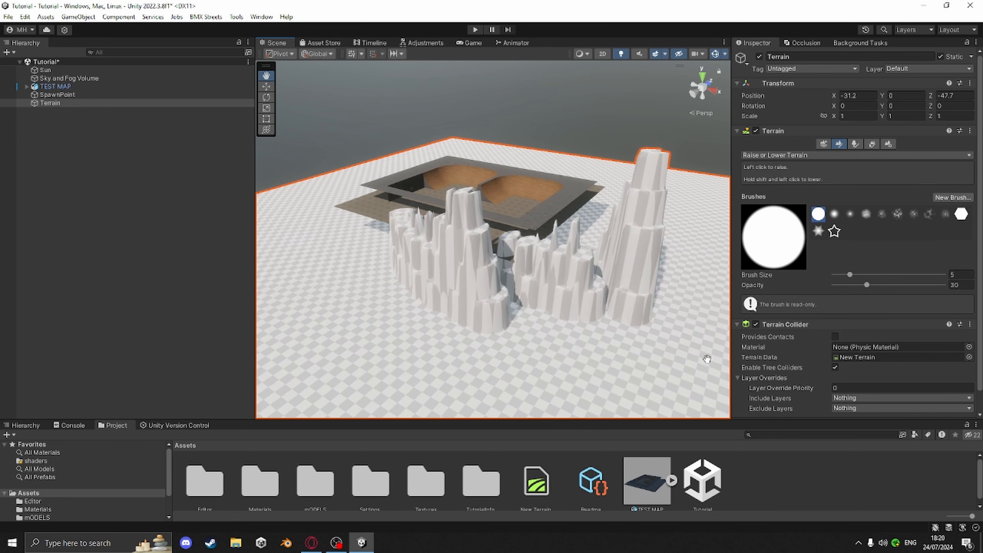
middle_drag(706, 358, 665, 351)
key(ctrl+z)
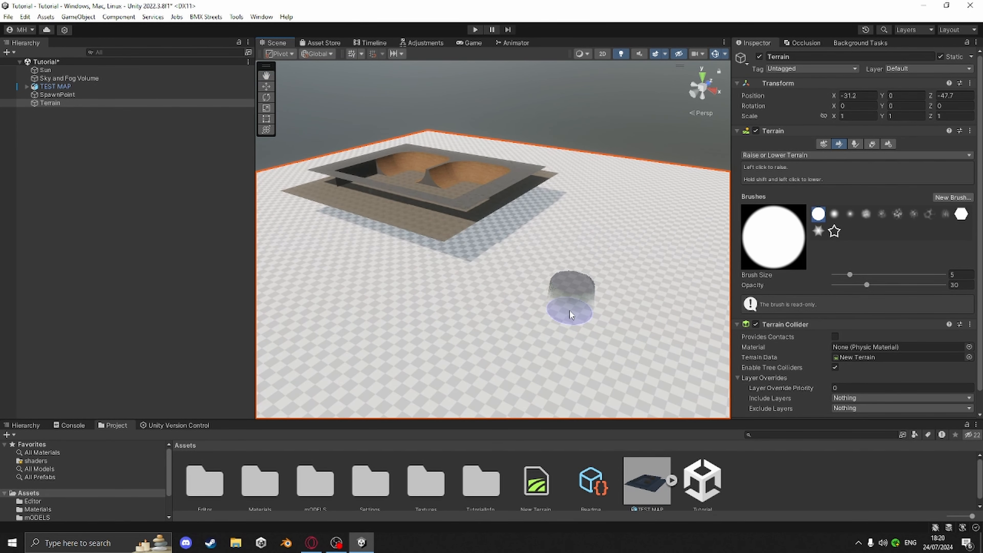
Switch to the Set Height tool with opacity 100 and target height 5
click(772, 156)
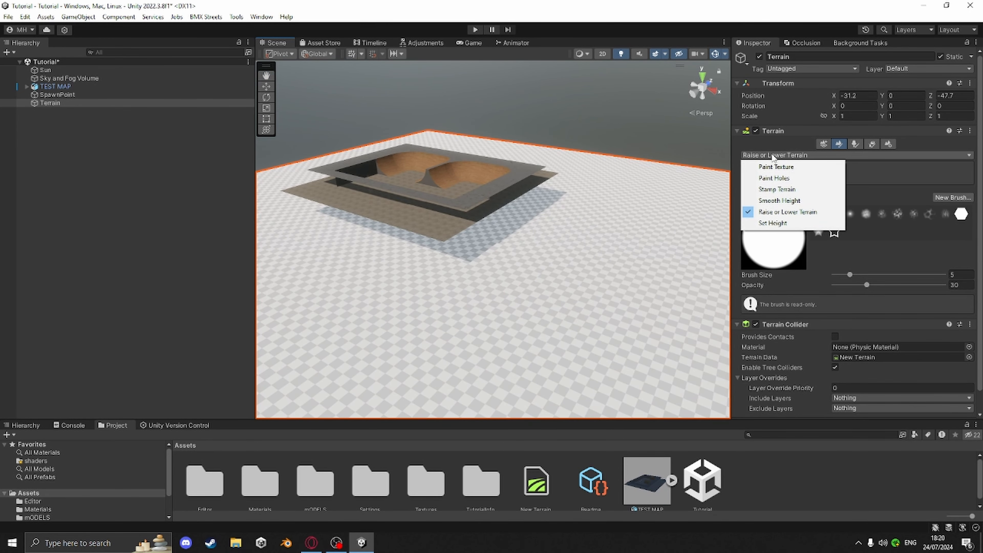
click(767, 223)
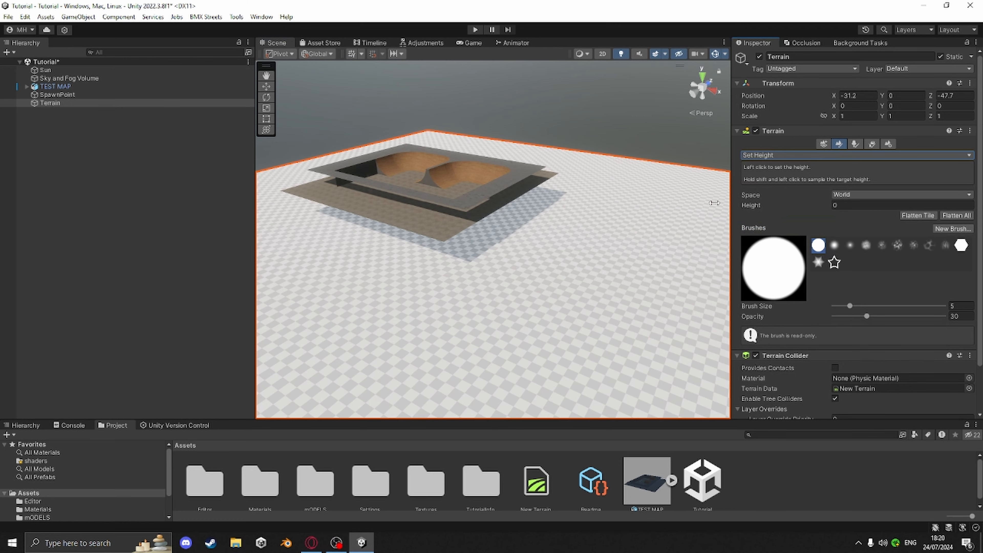
mouse_move(642, 200)
right_down()
mouse_move(577, 204)
mouse_move(610, 242)
mouse_move(540, 256)
right_up()
key(w)
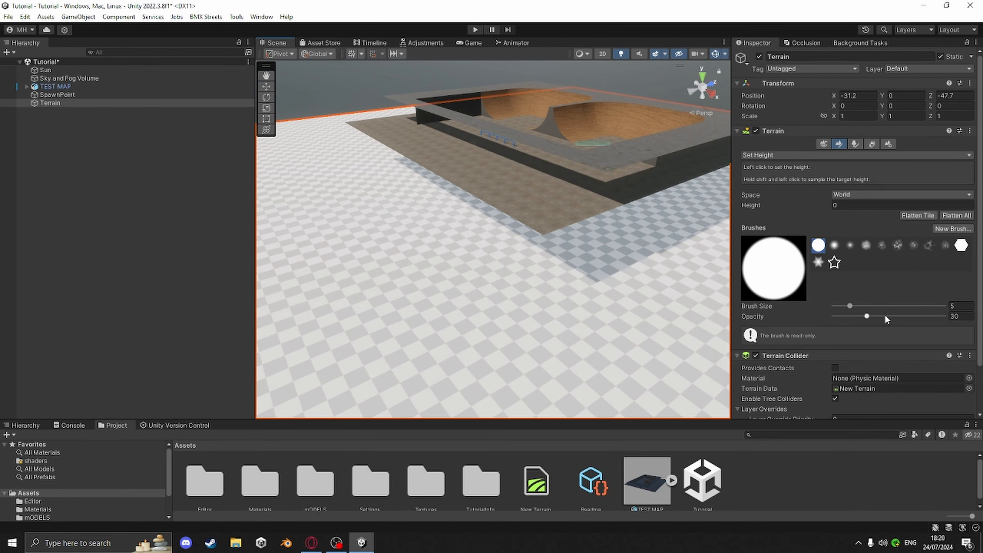
drag(867, 316, 944, 315)
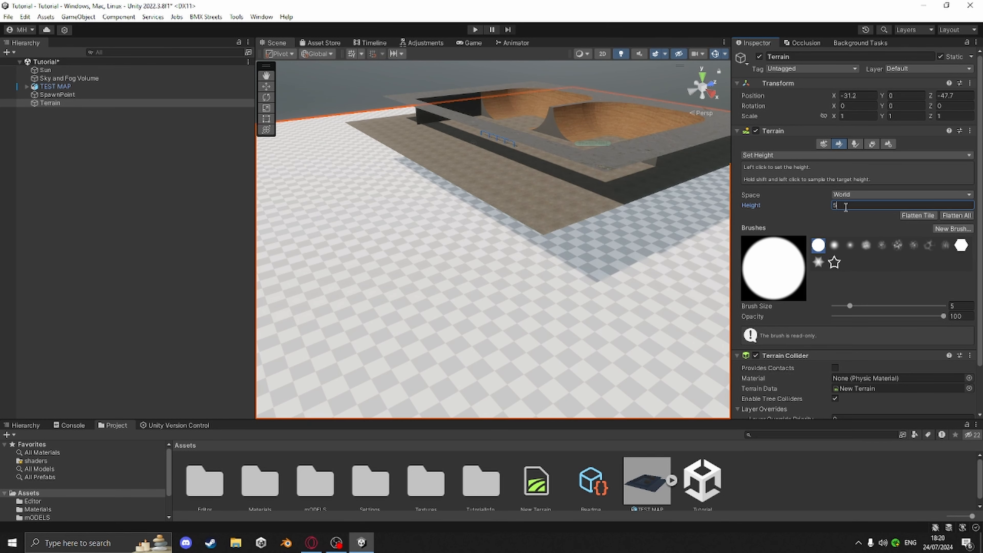
Paint terrain up to height 5 beside the skatepark
drag(503, 251, 515, 209)
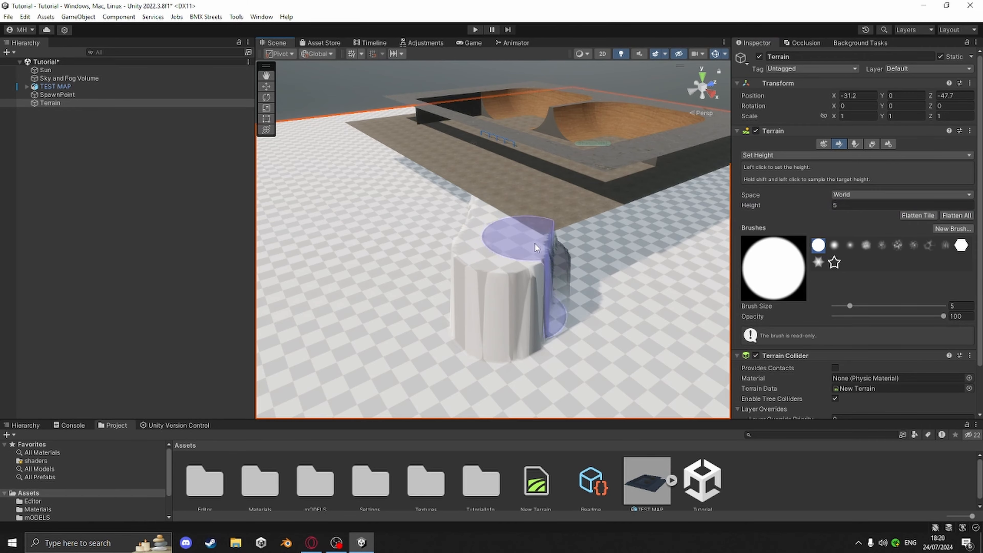
mouse_move(599, 262)
alt+mouse_down()
mouse_move(544, 229)
mouse_move(489, 245)
alt+mouse_up()
scroll(489, 245, up, 4)
middle_drag(490, 245, 545, 270)
alt+drag(545, 270, 658, 319)
scroll(658, 320, down, 5)
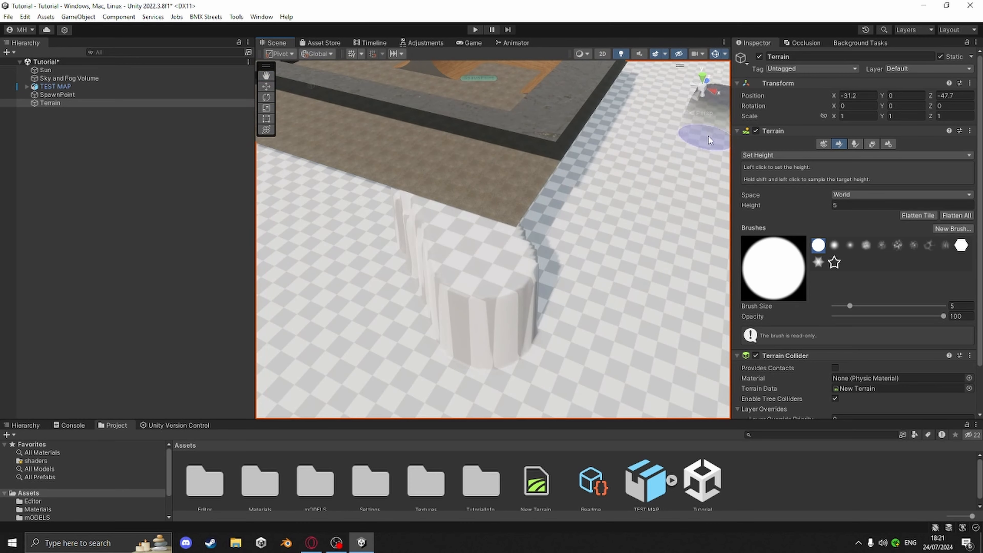
From the top view, paint the height-5 plateau around the skatepark with a brush size of about 51
click(702, 78)
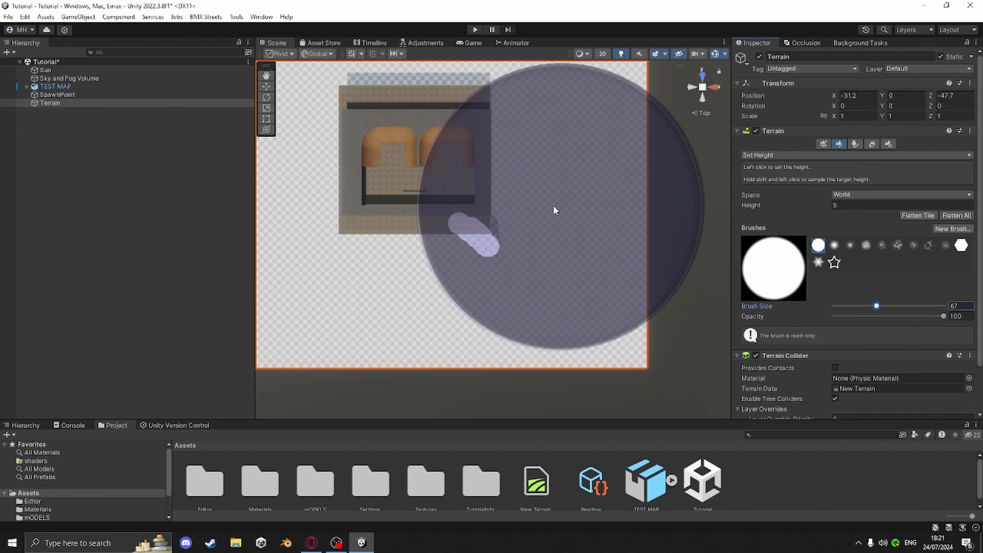
middle_drag(447, 179, 505, 182)
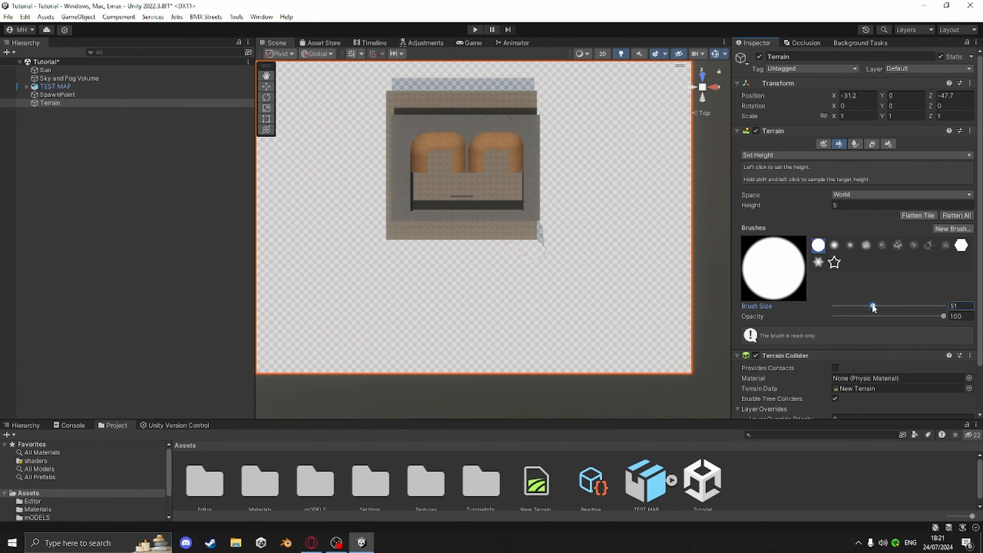
mouse_move(514, 207)
mouse_down()
mouse_move(510, 160)
mouse_move(489, 126)
mouse_move(403, 129)
mouse_move(398, 194)
mouse_move(481, 207)
mouse_move(516, 189)
mouse_move(506, 130)
mouse_move(423, 135)
mouse_move(535, 212)
mouse_move(654, 73)
mouse_move(609, 116)
mouse_up()
middle_drag(530, 232, 609, 219)
scroll(652, 252, up, 6)
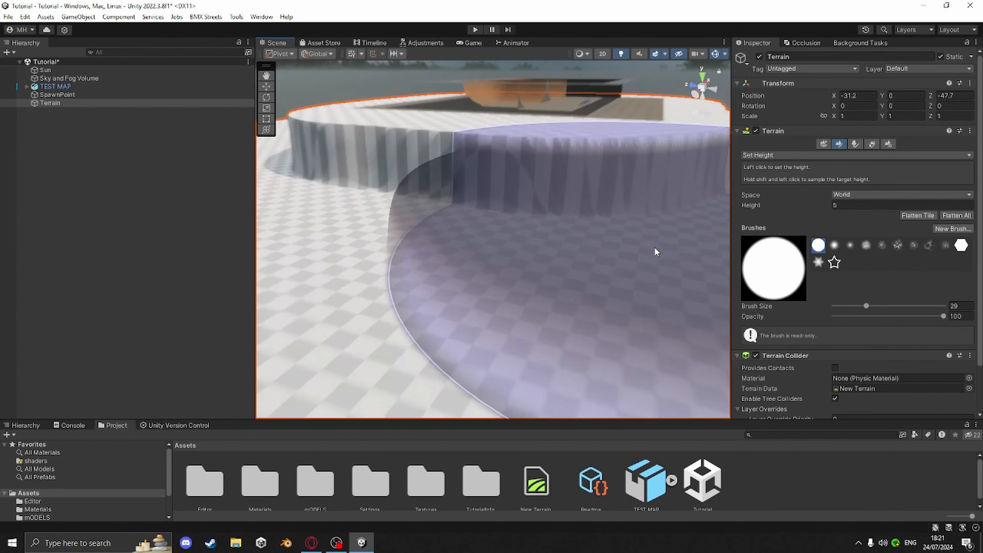
Switch to the Smooth Height tool with a brush size of 11
scroll(653, 253, down, 3)
middle_drag(635, 271, 581, 292)
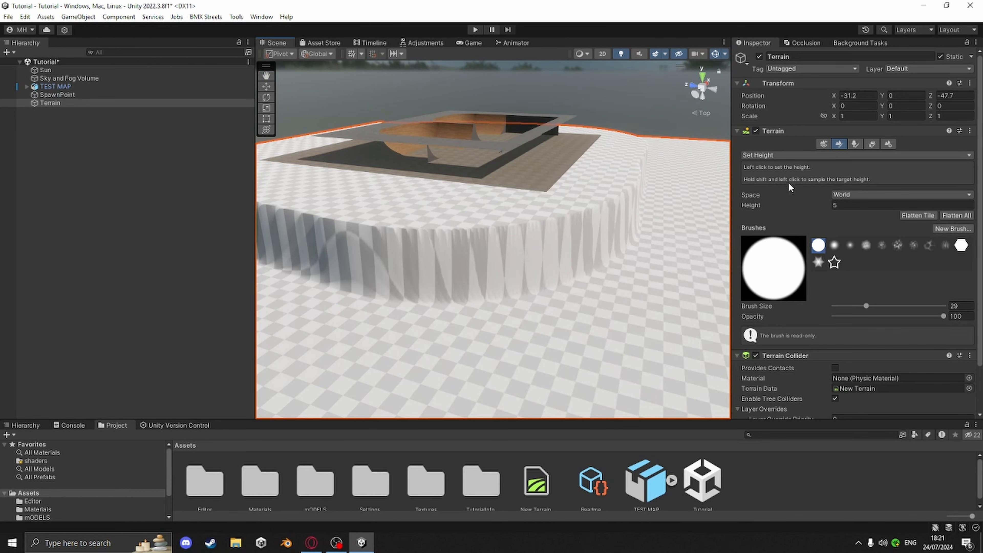
click(779, 156)
click(778, 201)
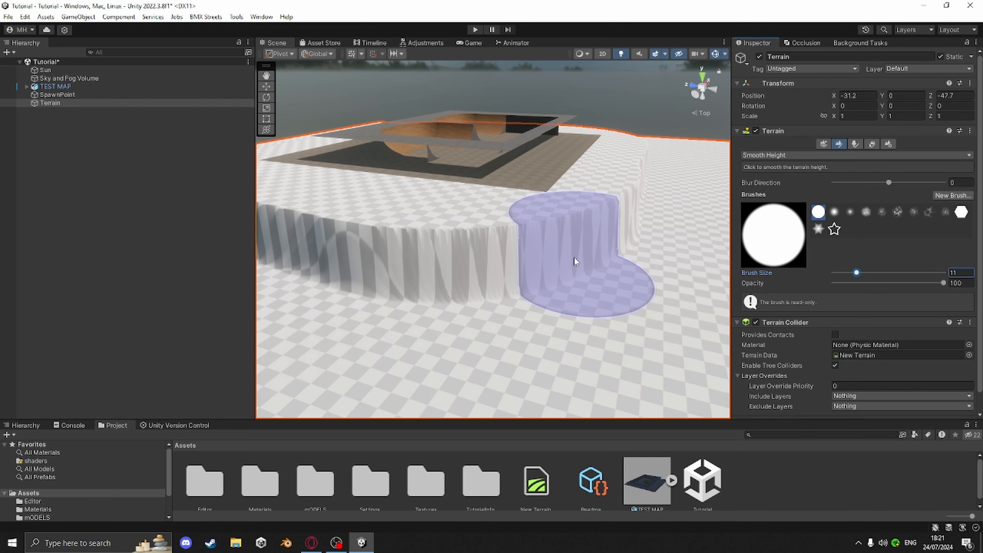
Smooth the raised plateau's steep edges around the skatepark
mouse_move(577, 259)
mouse_down()
mouse_move(438, 270)
mouse_move(294, 264)
mouse_move(501, 267)
mouse_move(625, 209)
mouse_move(643, 167)
mouse_move(614, 193)
mouse_move(522, 233)
mouse_move(327, 242)
mouse_up()
mouse_move(375, 250)
alt+mouse_down()
mouse_move(548, 267)
mouse_move(530, 320)
mouse_move(401, 323)
mouse_move(296, 295)
alt+mouse_up()
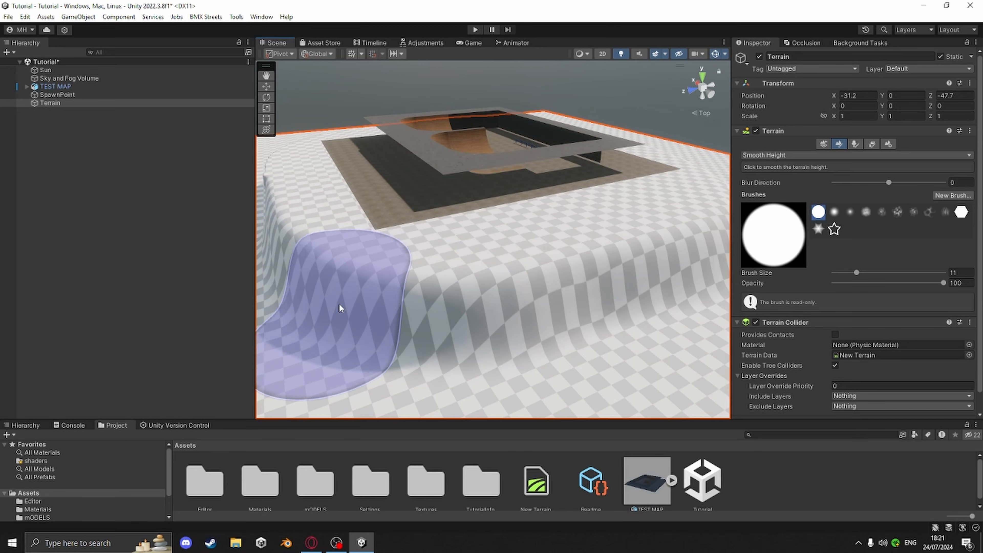
mouse_move(417, 324)
alt+mouse_down()
mouse_move(506, 316)
mouse_move(583, 330)
alt+mouse_up()
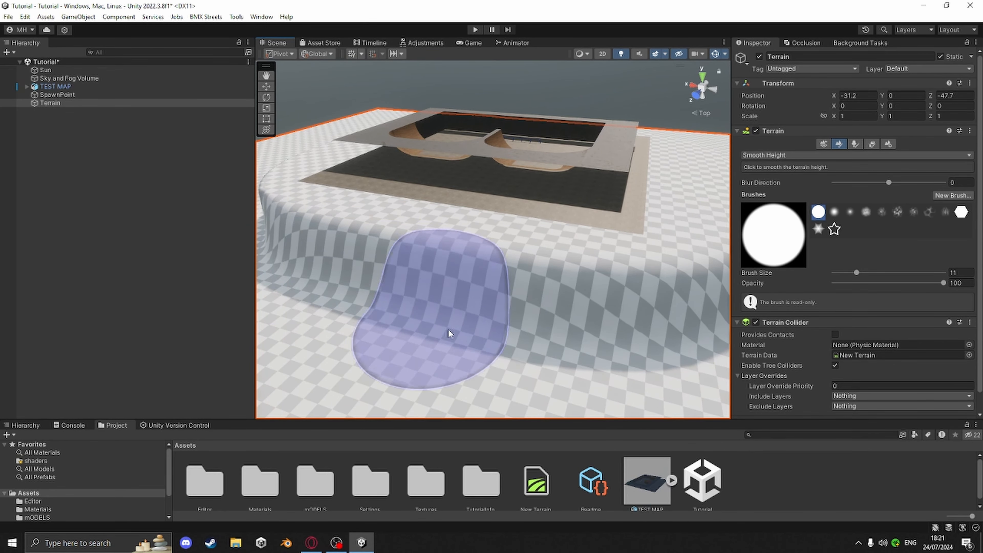
mouse_move(426, 309)
alt+mouse_down()
mouse_move(646, 325)
mouse_move(610, 357)
mouse_move(399, 323)
mouse_move(347, 298)
alt+mouse_up()
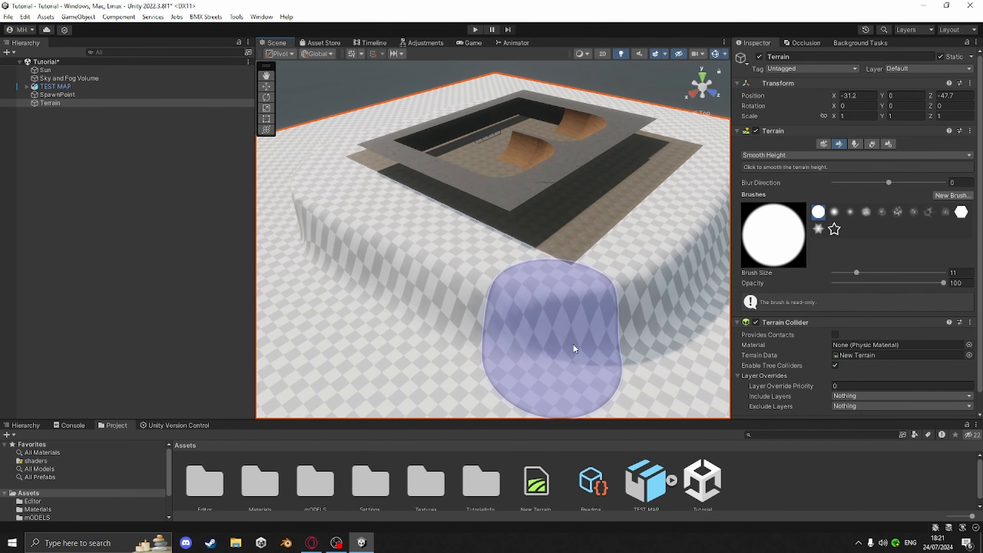
mouse_move(570, 308)
alt+mouse_down()
mouse_move(595, 323)
mouse_move(482, 347)
mouse_move(368, 322)
mouse_move(329, 265)
alt+mouse_up()
mouse_move(501, 333)
alt+mouse_down()
mouse_move(625, 324)
mouse_move(287, 299)
mouse_move(574, 314)
mouse_move(445, 305)
alt+mouse_up()
scroll(583, 306, up, 1)
scroll(584, 309, up, 1)
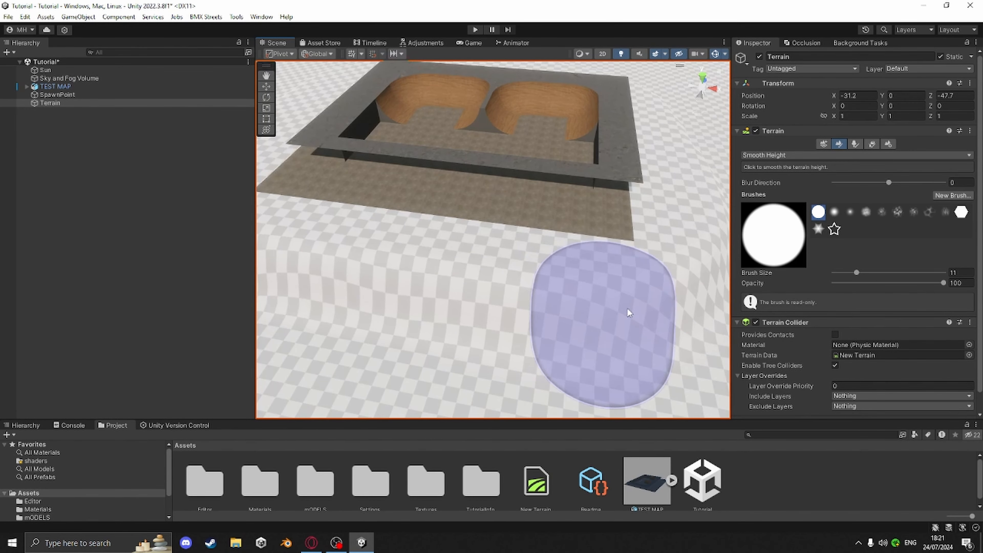
Switch the terrain tool to Raise or Lower Terrain with a brush size of 4 and opacity 0.2
click(783, 155)
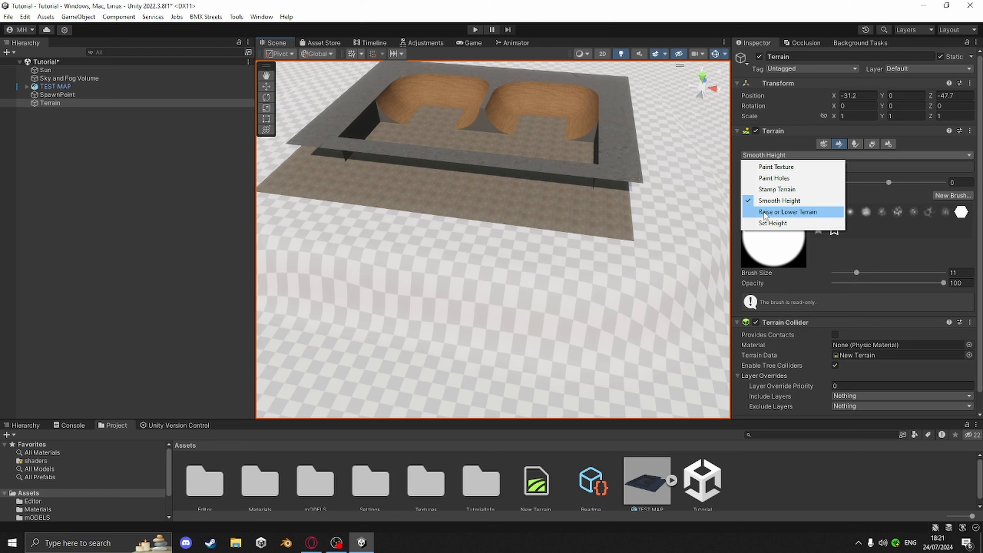
click(773, 213)
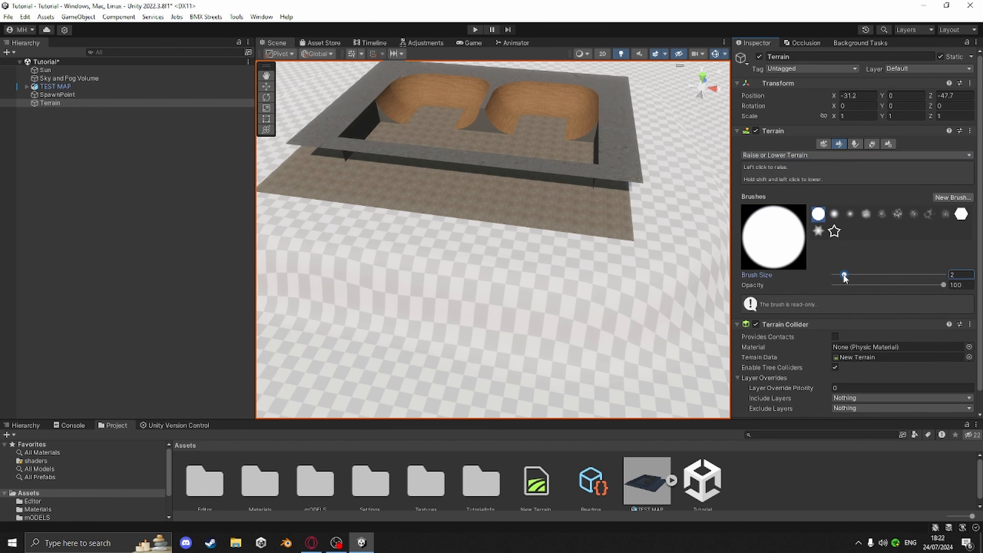
click(579, 247)
drag(847, 277, 848, 276)
Raise the ground around the plateau's outer edges with repeated brush strokes to form sloping hillsides
scroll(620, 252, up, 10)
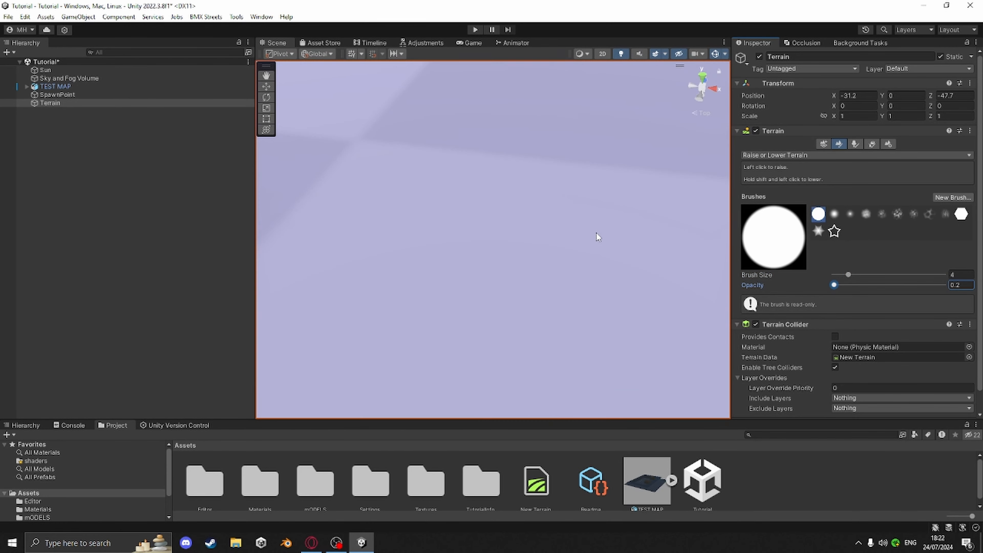
scroll(596, 232, down, 3)
middle_drag(596, 233, 626, 250)
mouse_move(584, 220)
mouse_down()
mouse_move(369, 180)
mouse_move(489, 195)
mouse_up()
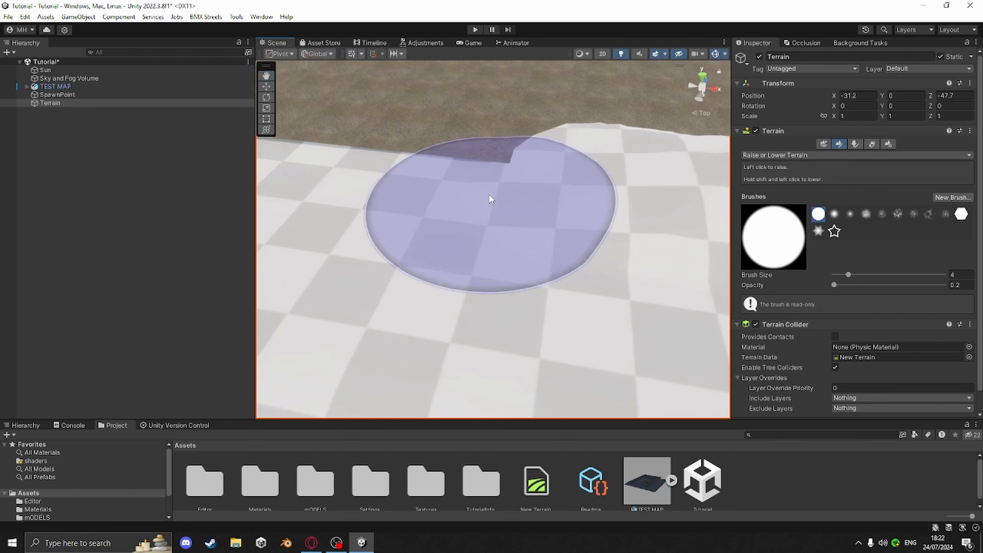
scroll(580, 229, down, 3)
scroll(580, 232, down, 5)
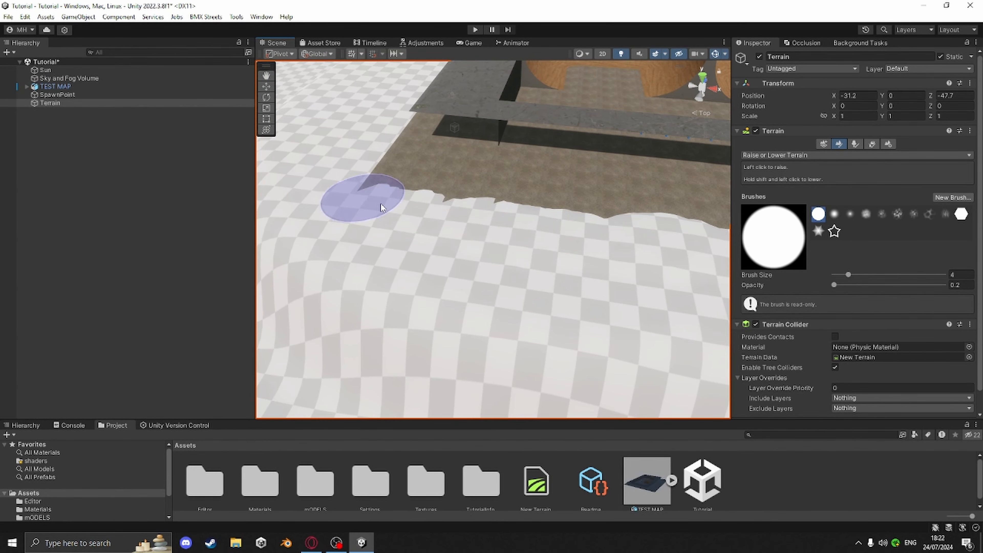
middle_drag(615, 226, 429, 218)
right_drag(430, 218, 476, 230)
middle_drag(476, 230, 396, 243)
right_drag(574, 228, 497, 221)
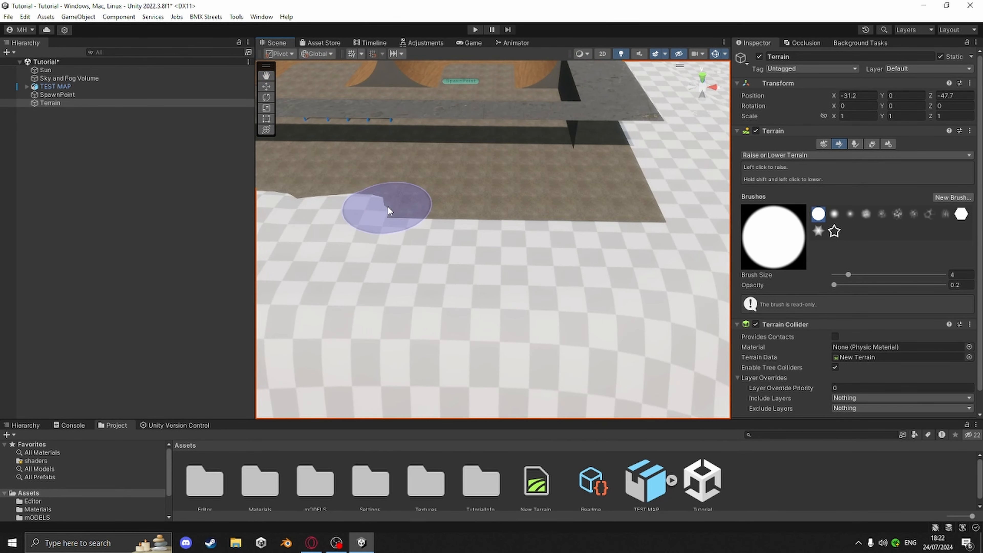
mouse_move(388, 211)
mouse_down()
mouse_move(577, 219)
mouse_move(489, 239)
mouse_up()
middle_drag(663, 185, 549, 206)
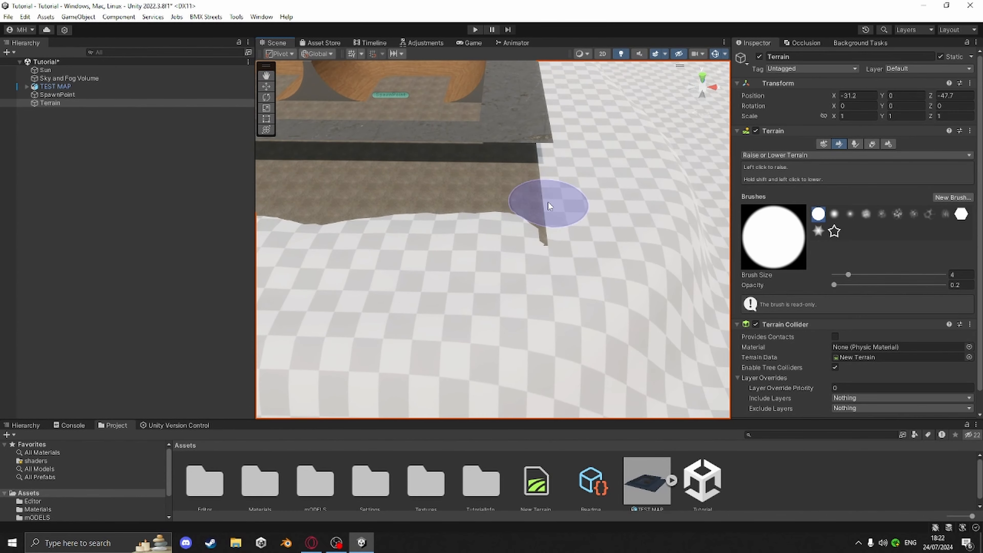
drag(548, 203, 535, 268)
middle_drag(650, 240, 533, 303)
right_drag(533, 302, 429, 256)
mouse_move(689, 228)
middle_down()
mouse_move(472, 208)
mouse_move(499, 209)
middle_up()
mouse_move(333, 177)
mouse_down()
mouse_move(535, 169)
mouse_move(309, 175)
mouse_up()
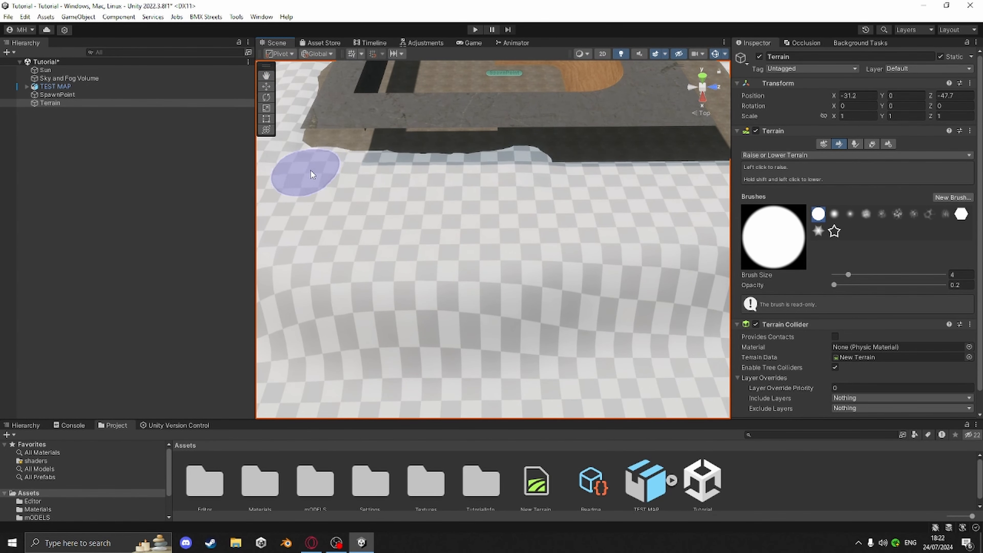
middle_drag(507, 194, 391, 196)
drag(398, 182, 663, 158)
middle_drag(495, 188, 367, 222)
right_drag(566, 204, 457, 209)
mouse_move(457, 209)
middle_down()
mouse_move(396, 200)
mouse_move(336, 207)
middle_up()
scroll(576, 208, down, 4)
middle_drag(581, 209, 395, 217)
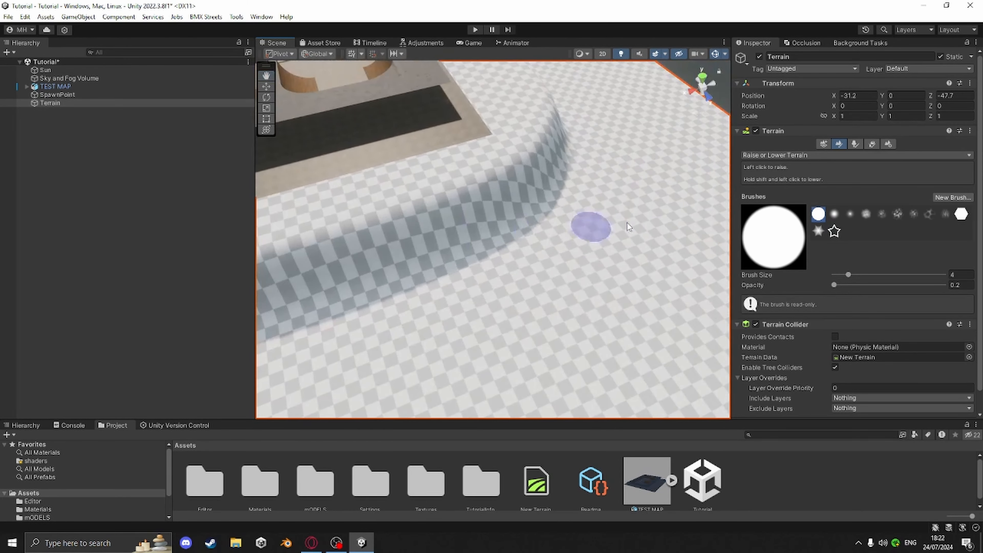
right_drag(625, 222, 544, 185)
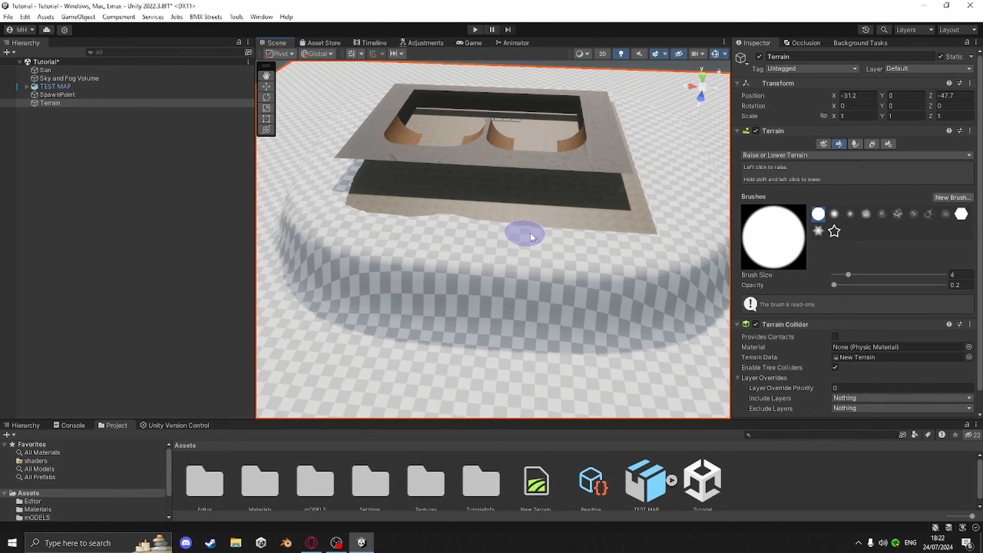
mouse_move(410, 241)
right_down()
mouse_move(702, 241)
mouse_move(544, 252)
mouse_move(434, 235)
mouse_move(488, 265)
right_up()
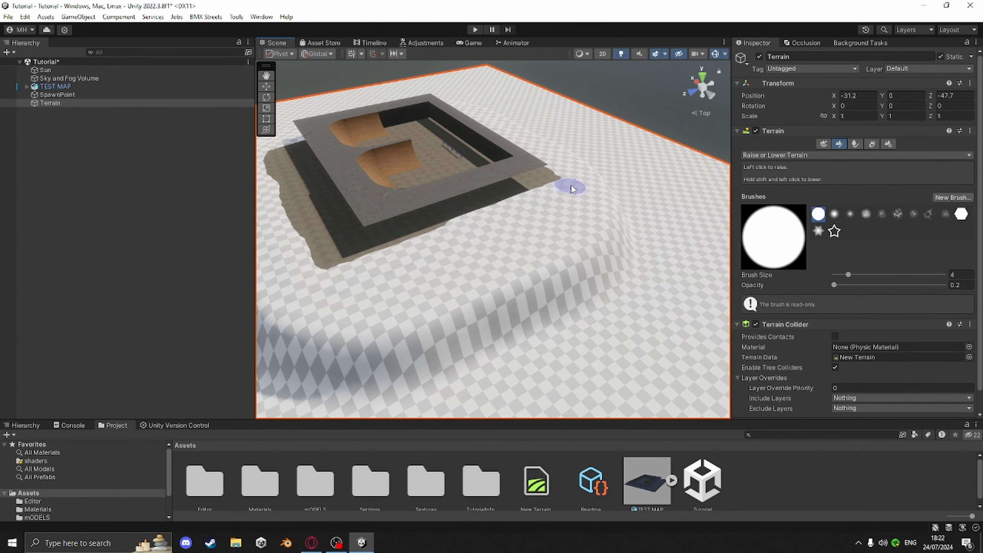
middle_drag(533, 229, 660, 244)
scroll(634, 287, up, 1)
scroll(630, 300, up, 5)
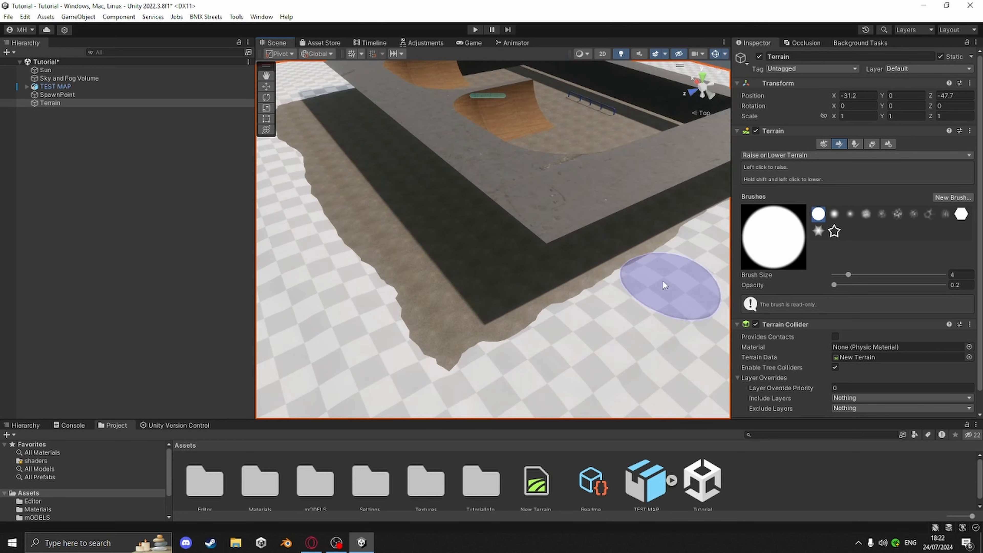
middle_drag(619, 306, 651, 278)
scroll(499, 248, down, 2)
scroll(499, 248, down, 2)
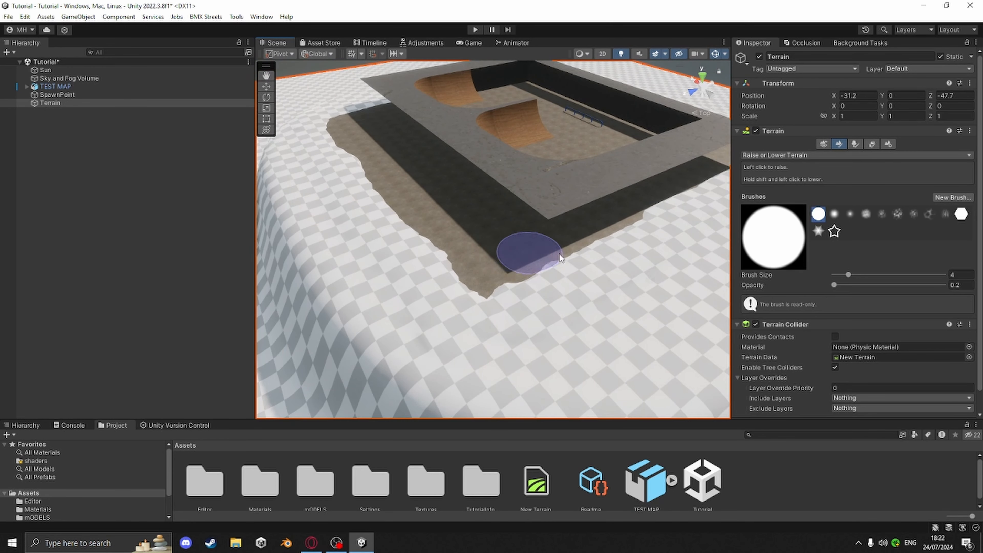
Switch to the Smooth Height tool with a brush size of 13 and opacity 100
click(772, 154)
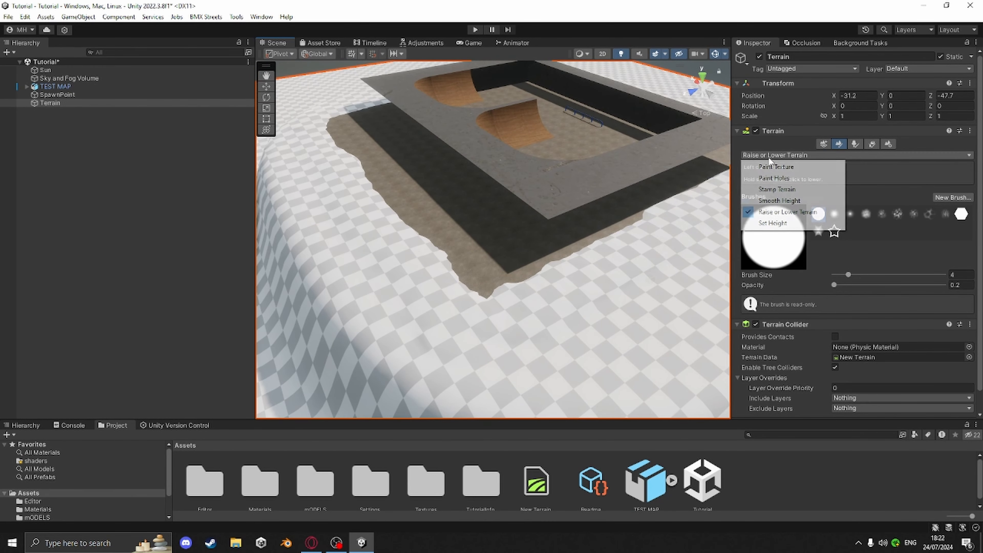
click(779, 200)
drag(840, 284, 891, 289)
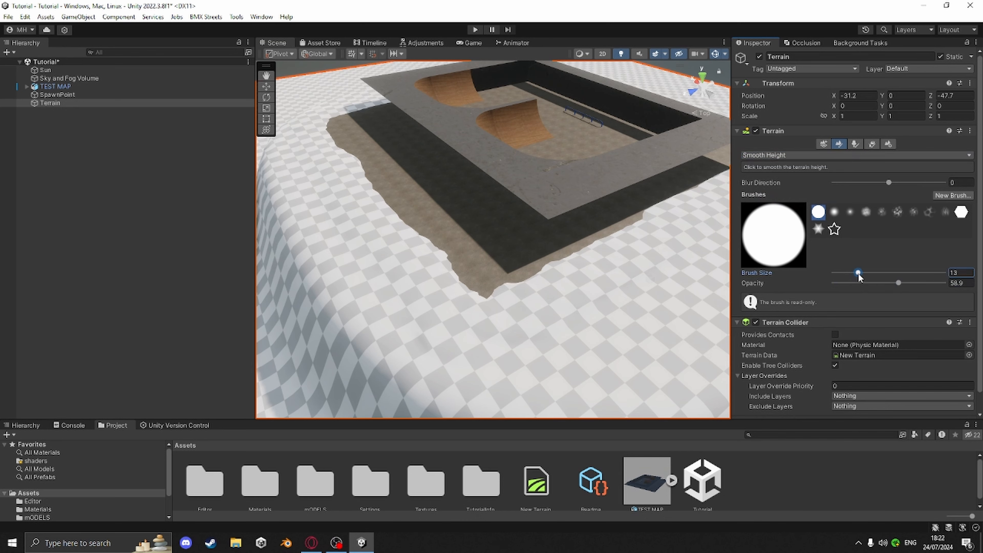
Smooth the newly raised slopes around the plateau's edges
mouse_move(640, 253)
mouse_down()
mouse_move(545, 275)
mouse_move(430, 211)
mouse_move(349, 133)
mouse_up()
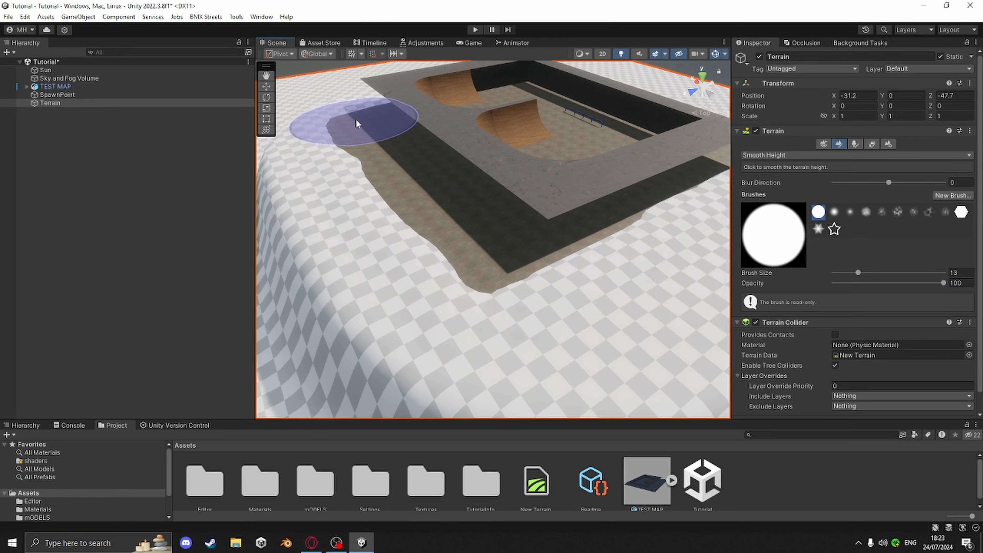
mouse_move(540, 254)
middle_down()
mouse_move(438, 252)
mouse_move(410, 279)
middle_up()
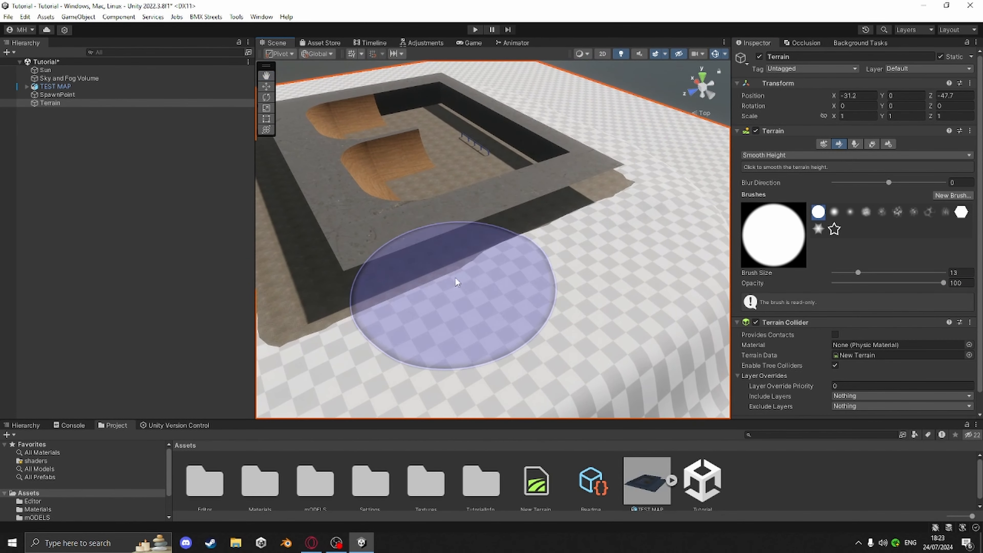
mouse_move(561, 234)
mouse_down()
mouse_move(592, 182)
mouse_move(606, 204)
mouse_move(465, 281)
mouse_move(619, 198)
mouse_move(612, 168)
mouse_up()
mouse_move(368, 232)
right_down()
mouse_move(448, 268)
mouse_move(543, 234)
mouse_move(649, 219)
mouse_move(563, 246)
mouse_move(684, 281)
right_up()
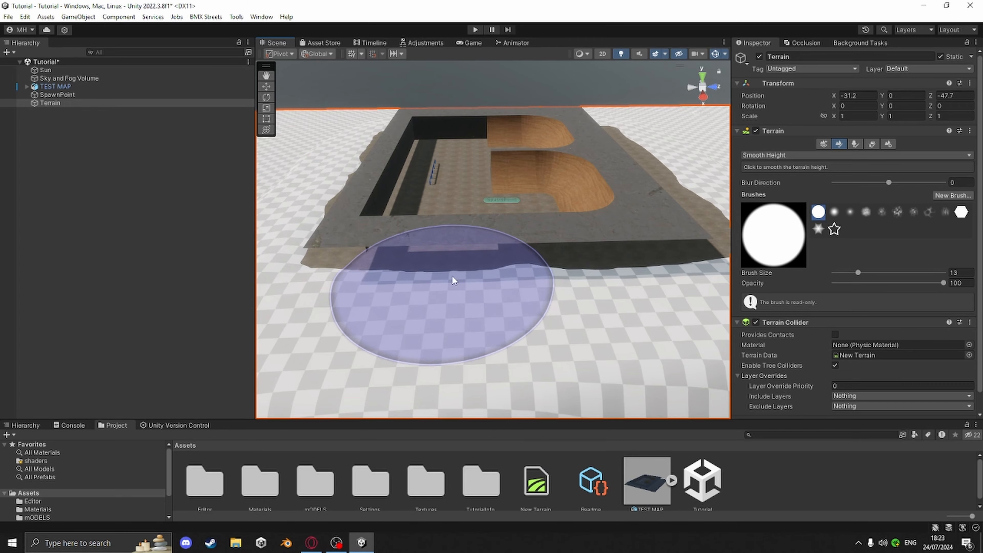
right_drag(632, 277, 511, 252)
scroll(511, 252, down, 2)
middle_drag(511, 252, 615, 268)
scroll(596, 344, up, 3)
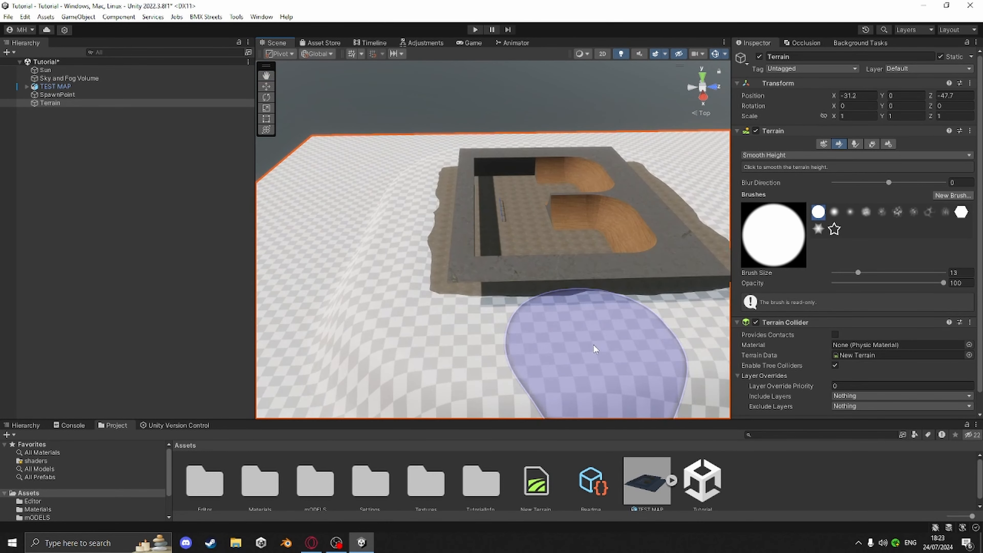
mouse_move(595, 347)
middle_down()
mouse_move(574, 277)
mouse_move(434, 322)
mouse_move(410, 312)
mouse_move(527, 330)
mouse_move(529, 341)
middle_up()
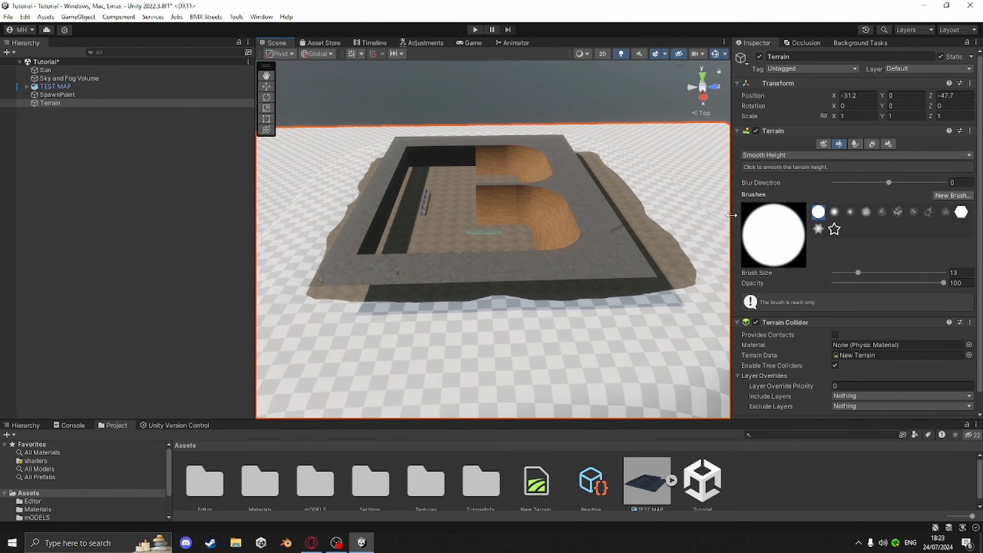
Switch the terrain tool to Paint Texture
click(767, 157)
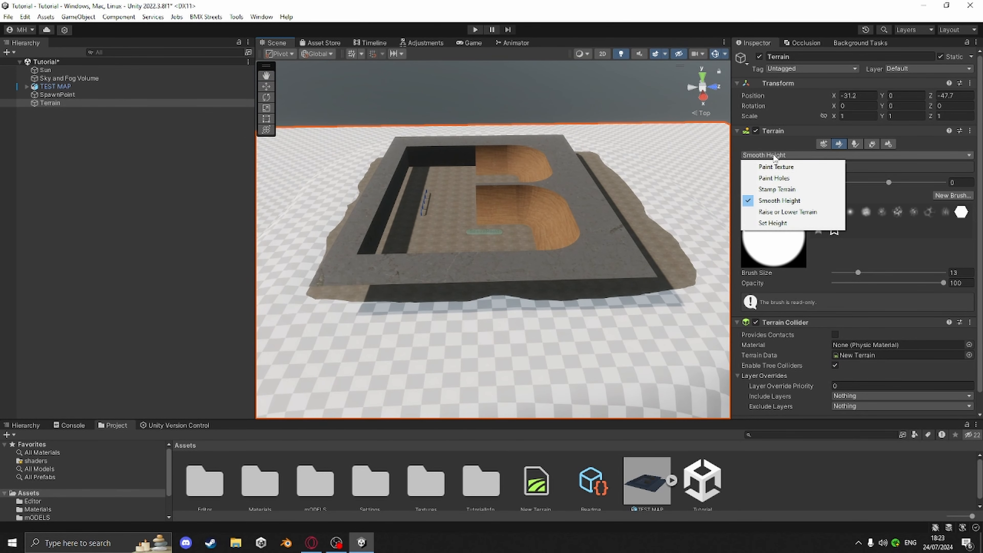
click(781, 168)
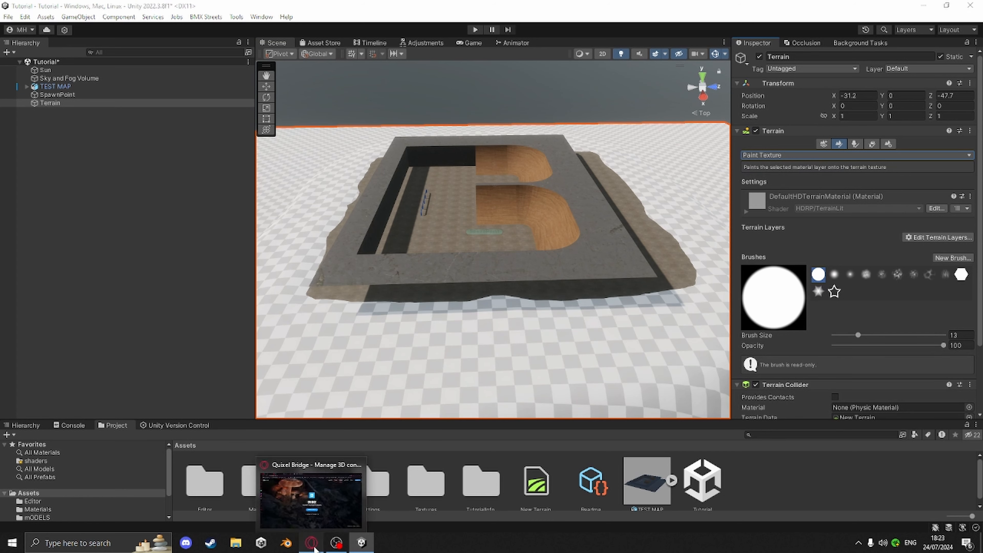
Switch to the web browser and open the Poly Haven textures page in a new tab
click(312, 544)
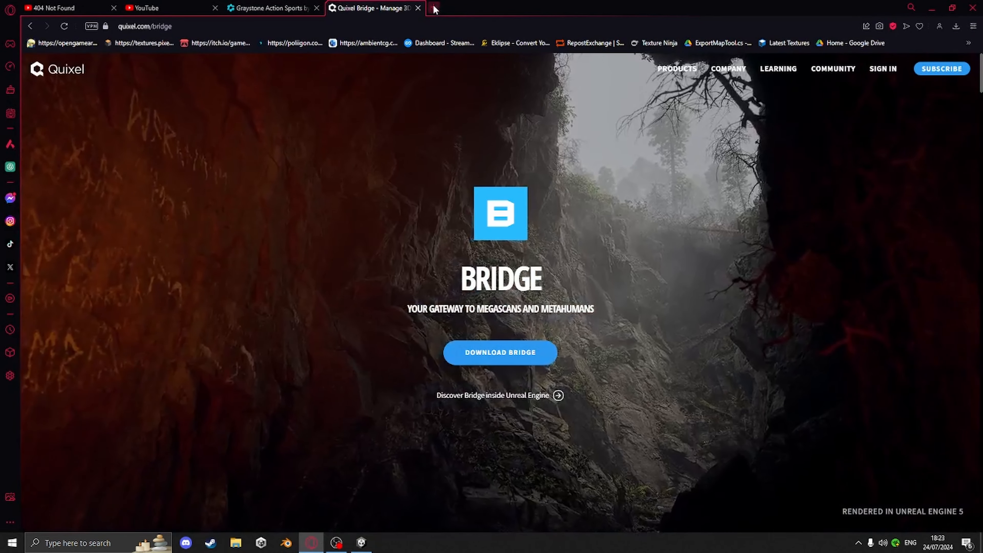
click(435, 9)
text(poly)
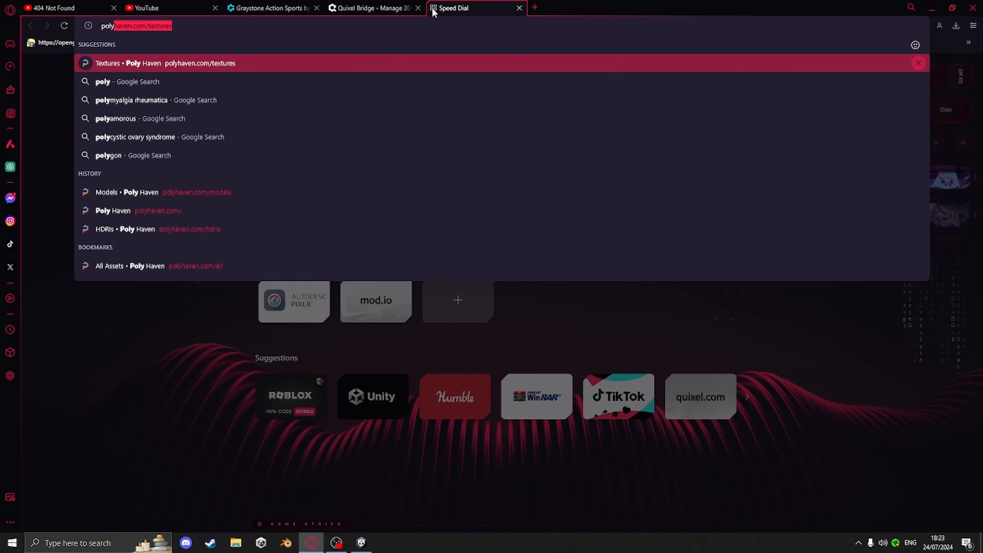
key(Return)
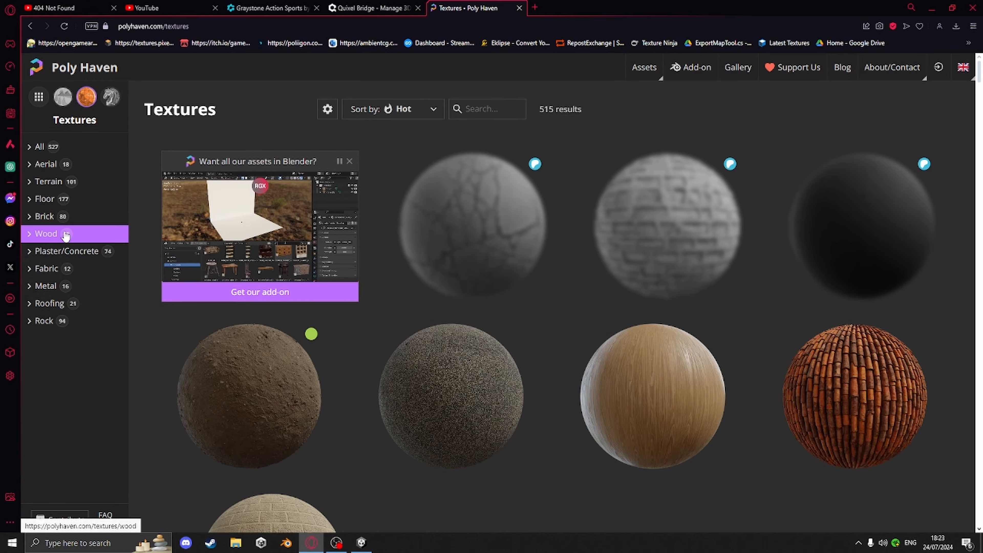
Browse the Terrain texture category and open the Coast Sand Rocks 02 texture
click(48, 186)
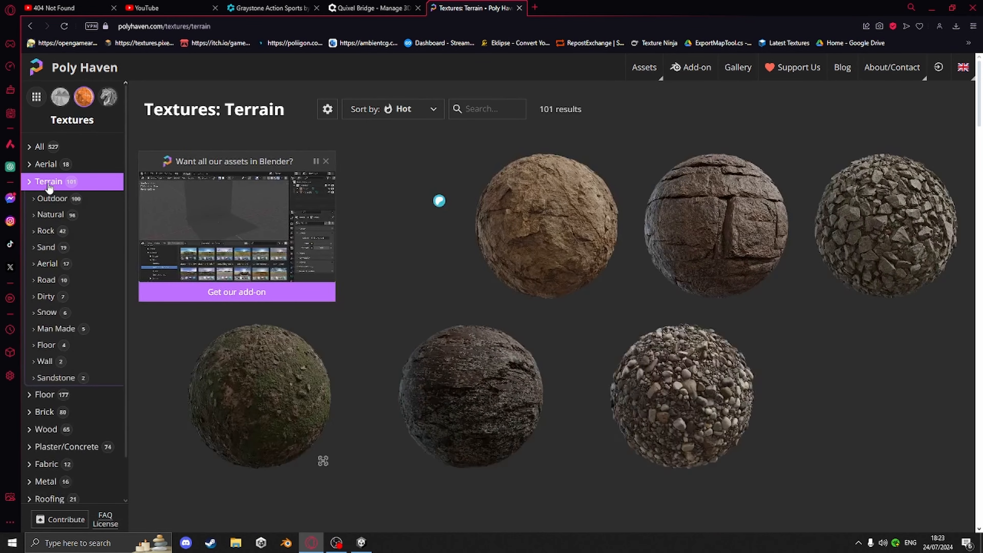
scroll(571, 391, down, 3)
scroll(588, 393, down, 6)
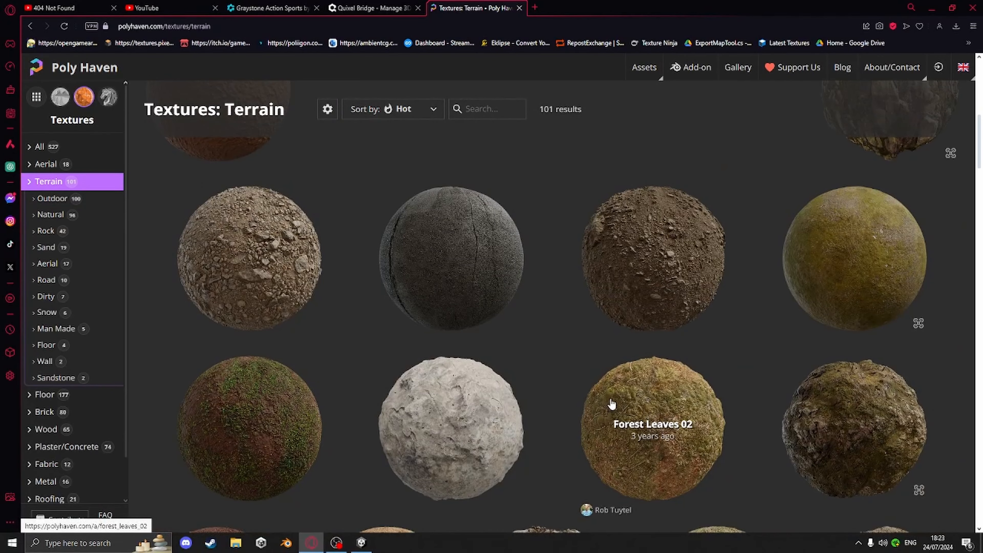
scroll(611, 404, down, 6)
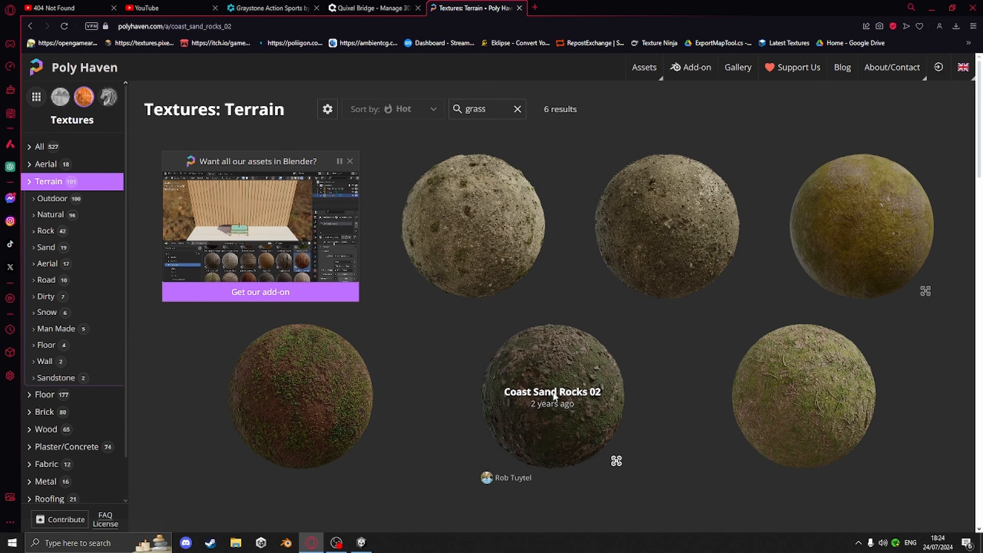
click(553, 392)
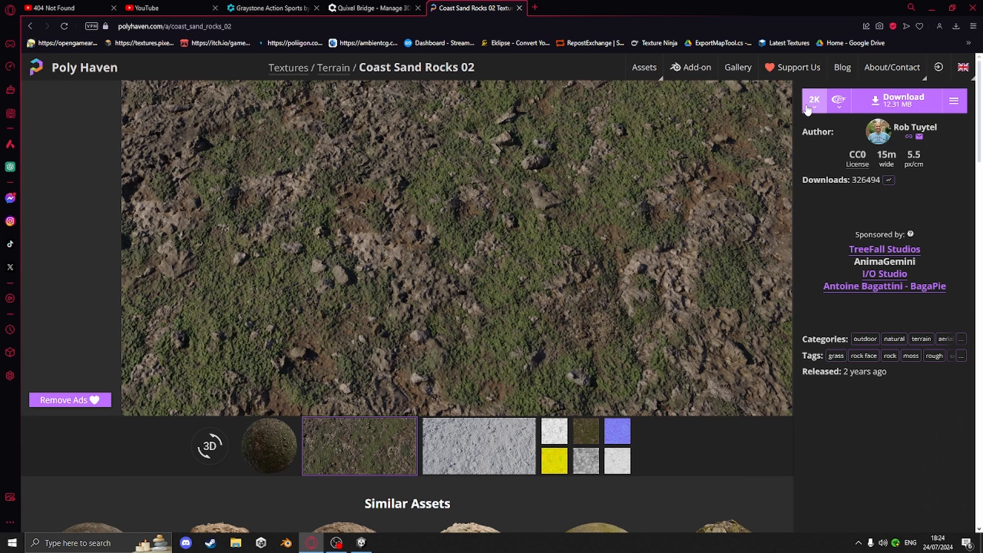
Download Coast Sand Rocks 02 as a 2K glTF package
click(836, 109)
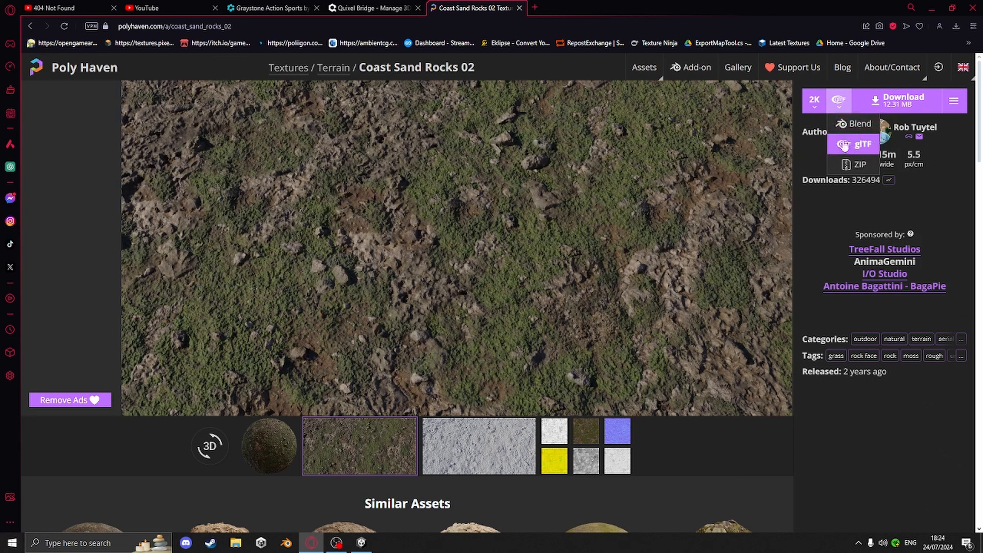
click(868, 147)
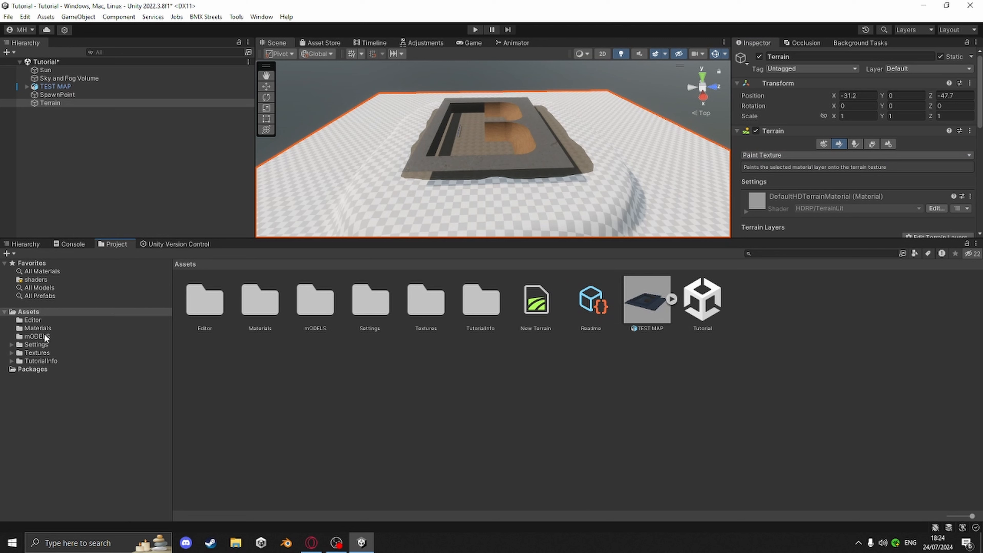
Open the project's Textures folder, then open the downloaded coast_sand_rocks_02_2k.gltf.zip archive and its textures folder
click(42, 353)
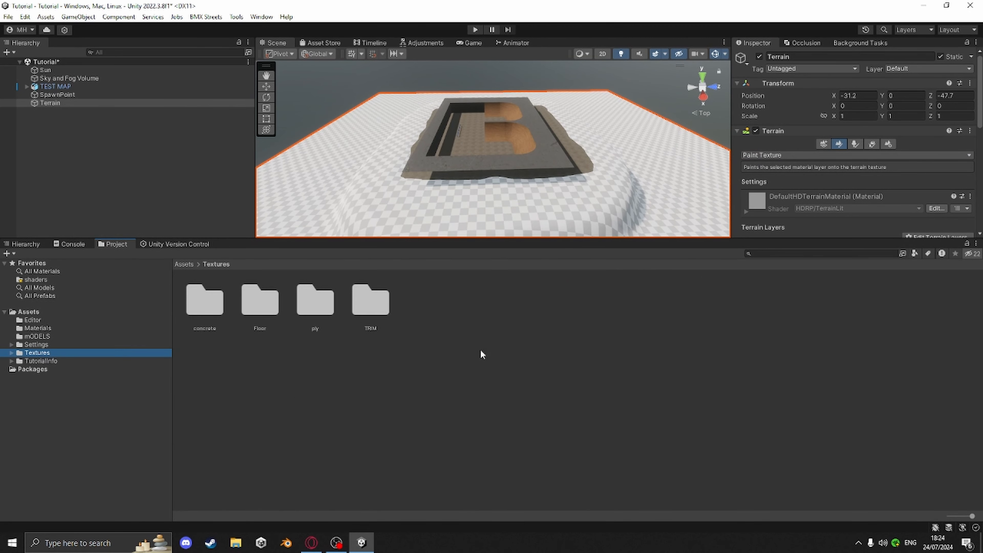
click(311, 542)
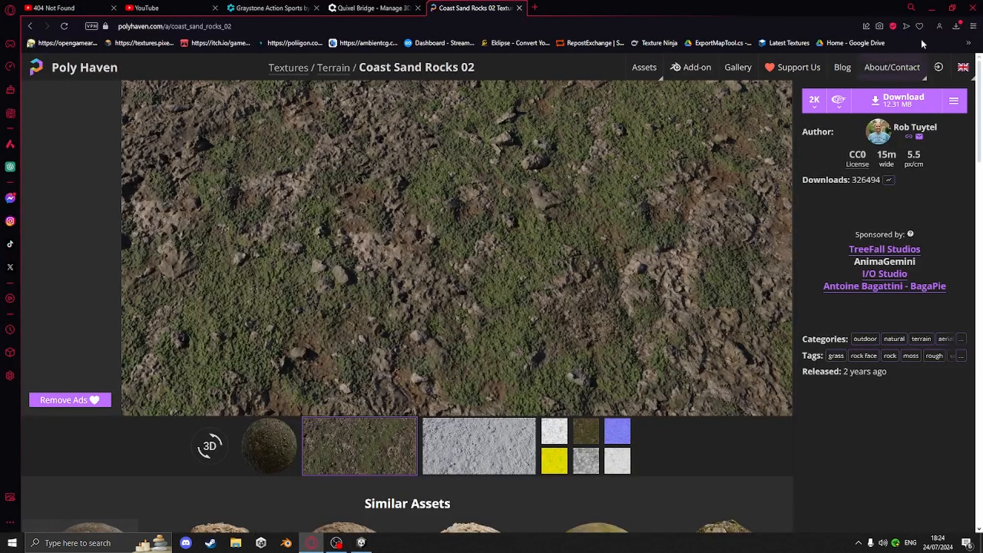
click(954, 27)
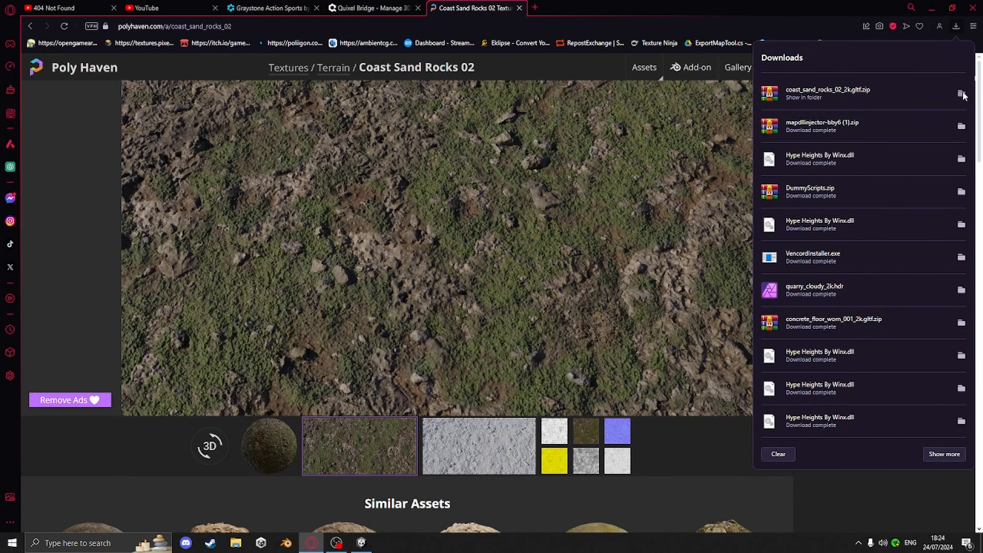
click(545, 138)
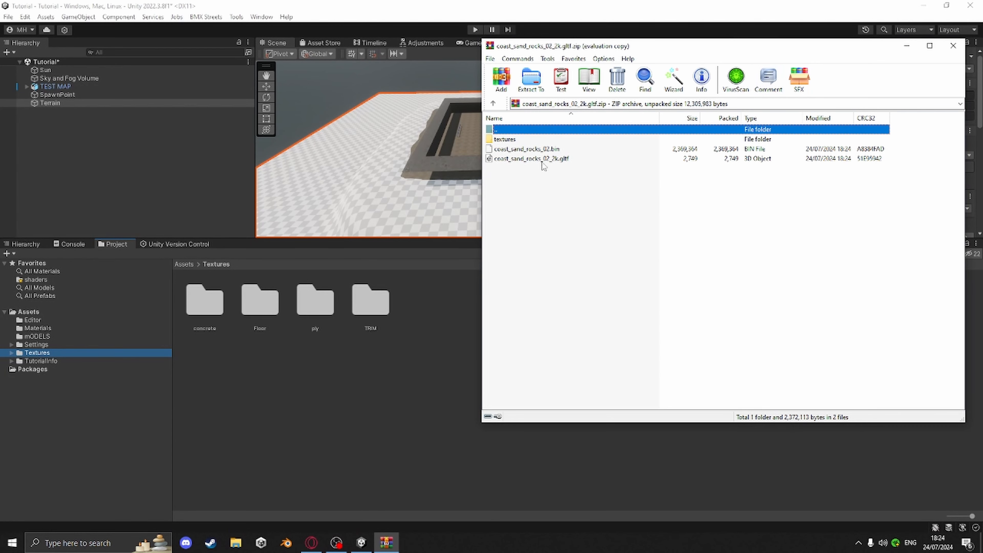
double_click(504, 142)
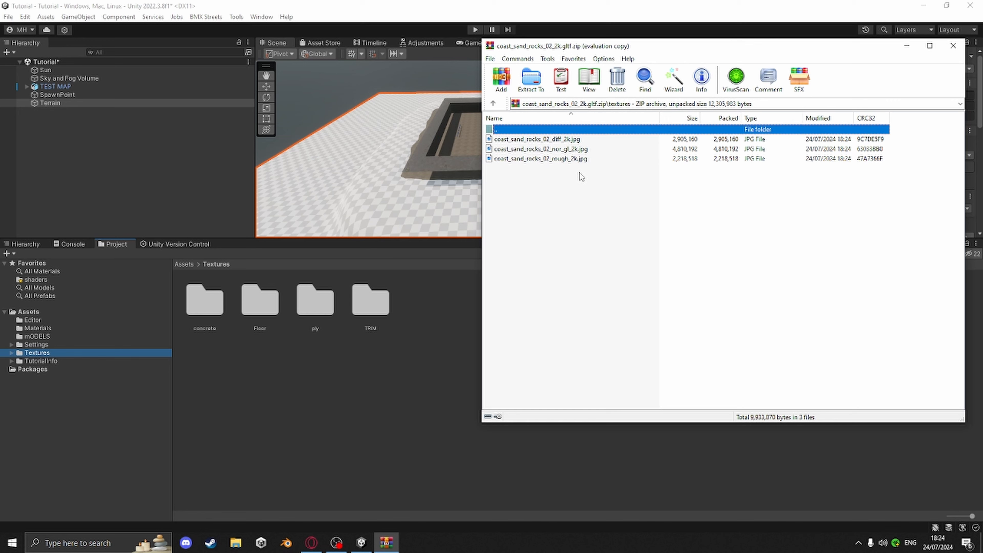
Import the three extracted coast_sand_rocks texture files into the project's Textures folder and close the archive
drag(566, 178, 414, 327)
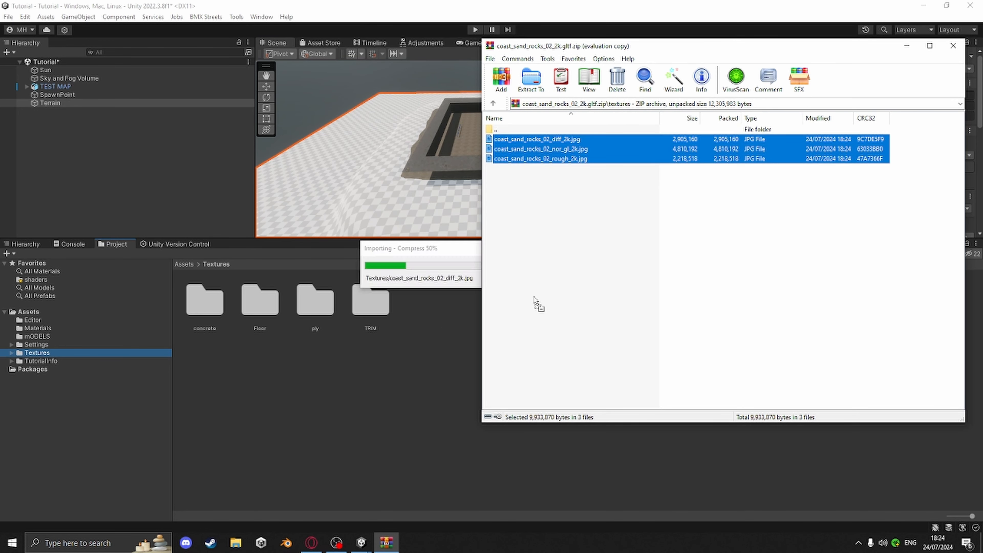
click(962, 50)
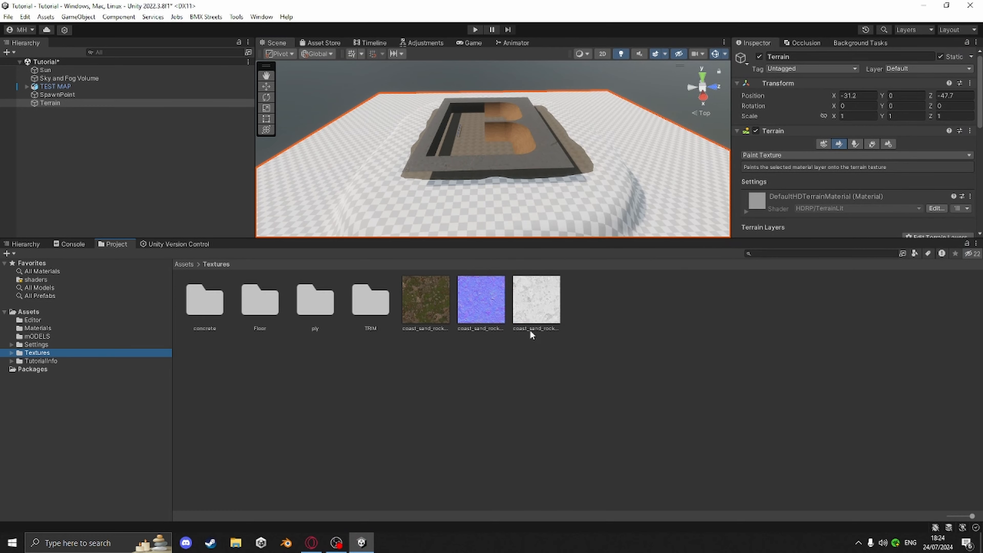
Create a new folder named grass inside the Textures folder
right_click(494, 369)
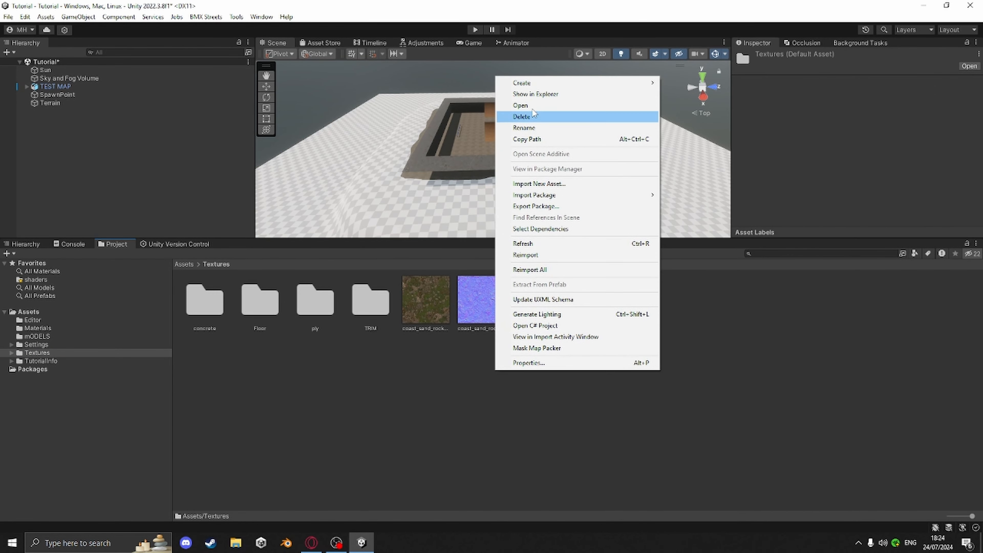
mouse_move(557, 83)
click(696, 15)
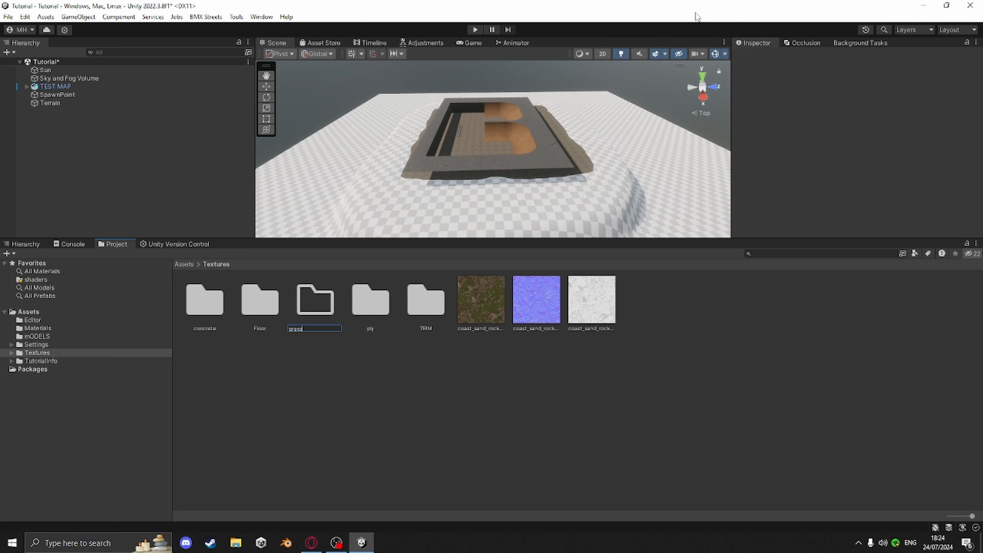
key(Return)
Move the three coast_sand_rocks textures into the grass folder and open it
click(479, 301)
shift+click(584, 309)
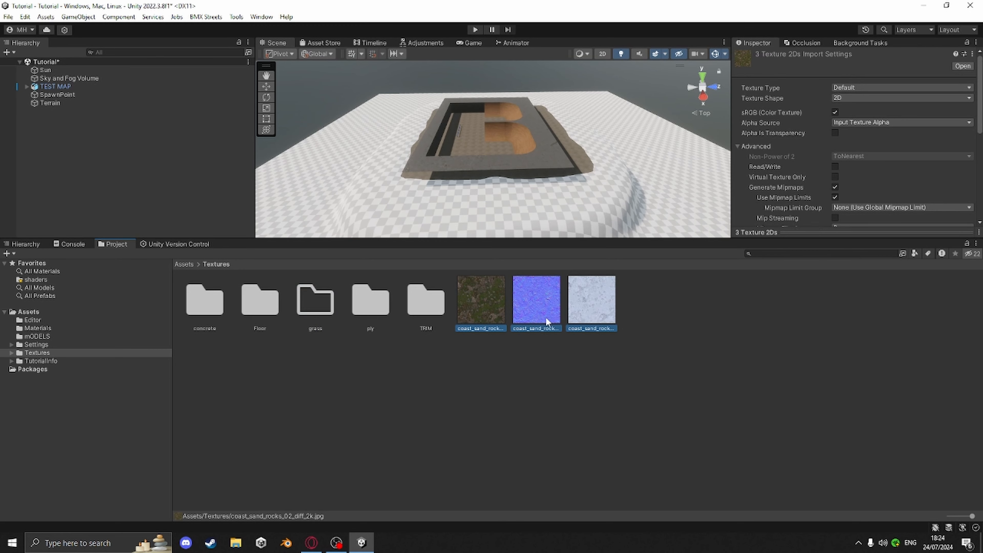
drag(328, 311, 328, 312)
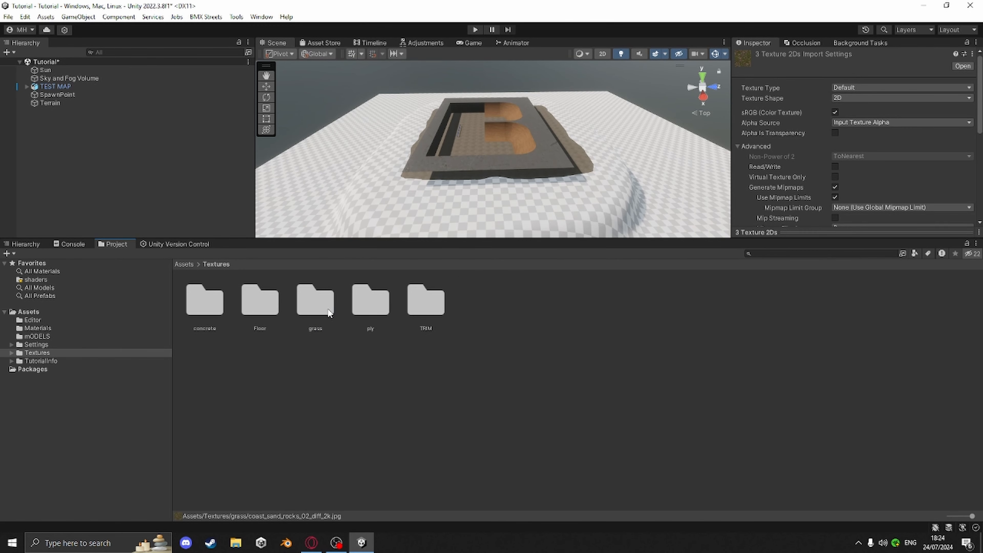
double_click(314, 308)
Set the coast_sand_rocks_02_nor_gl_2k texture's type to Normal map and apply the import settings
click(270, 293)
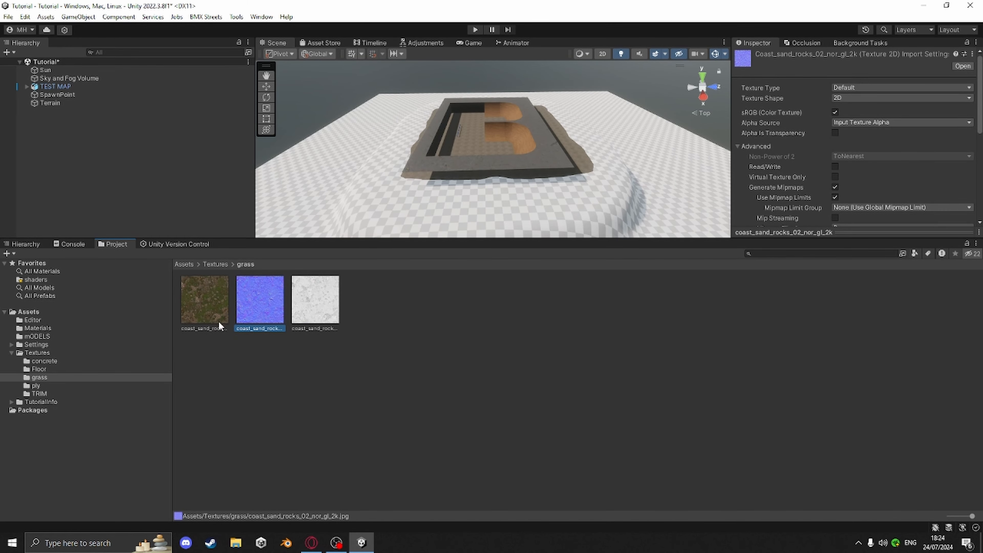
click(854, 89)
click(854, 111)
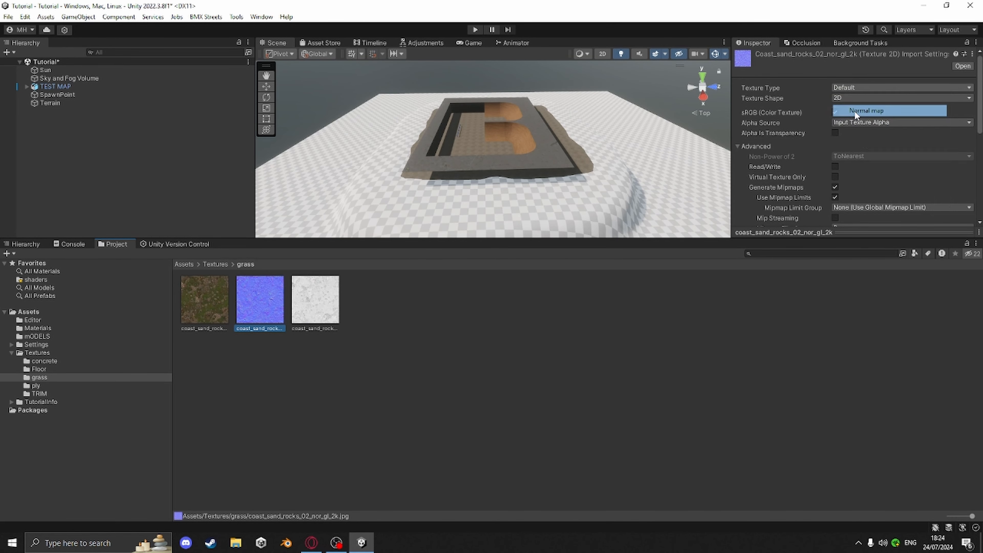
scroll(922, 205, down, 5)
click(960, 203)
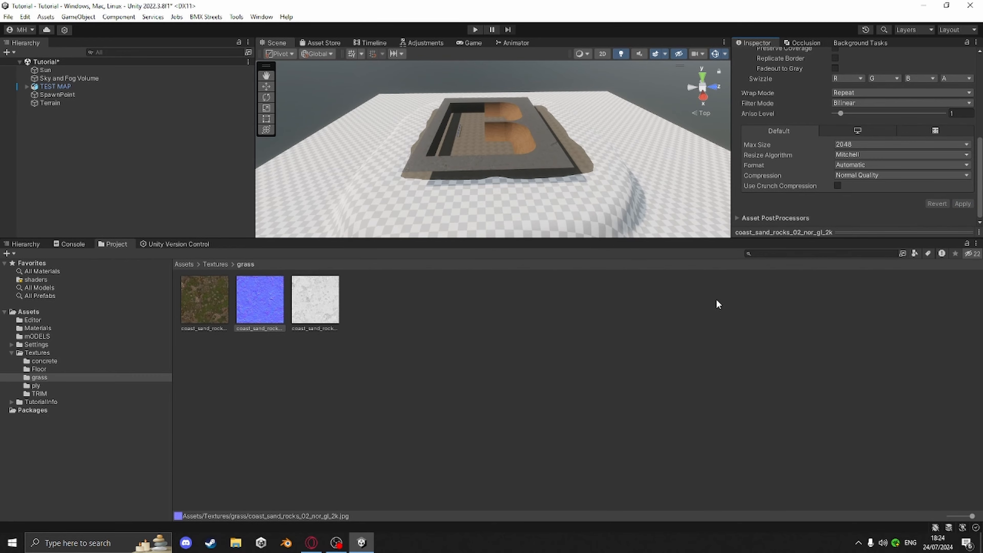
Create a new terrain layer on the Terrain using coast_sand_rocks_02_diff_2k as its texture
drag(812, 245, 812, 325)
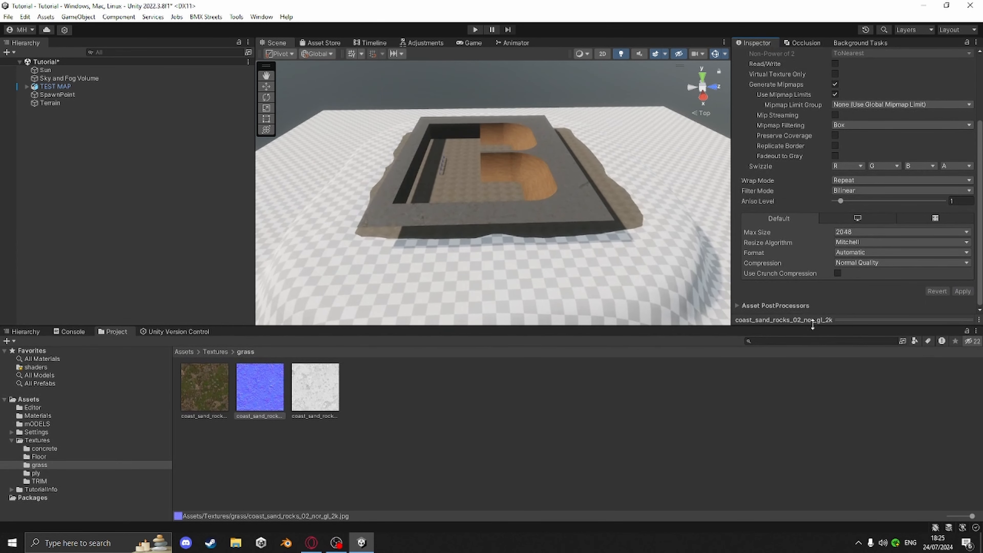
mouse_move(479, 195)
right_down()
mouse_move(428, 223)
mouse_move(536, 224)
right_up()
click(428, 223)
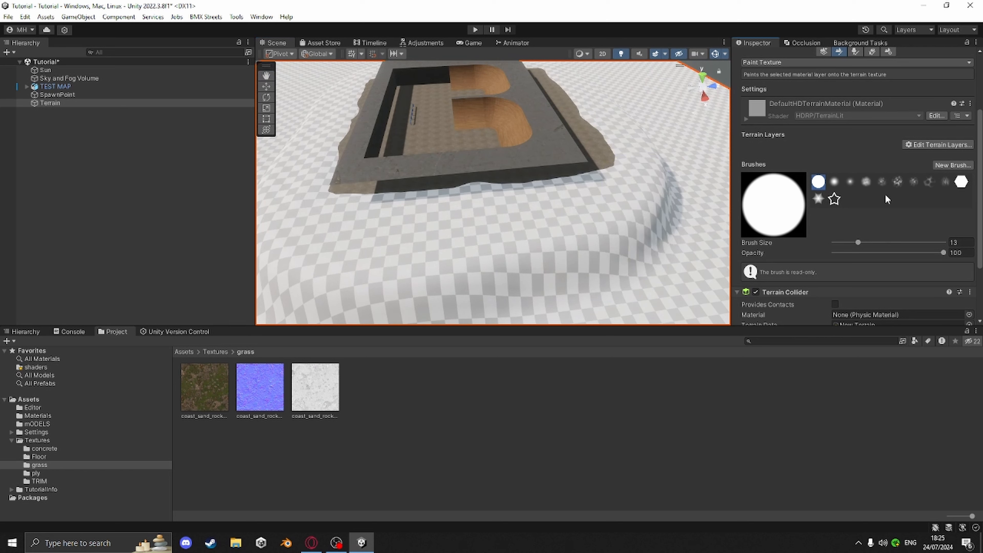
scroll(888, 199, down, 1)
scroll(894, 201, up, 2)
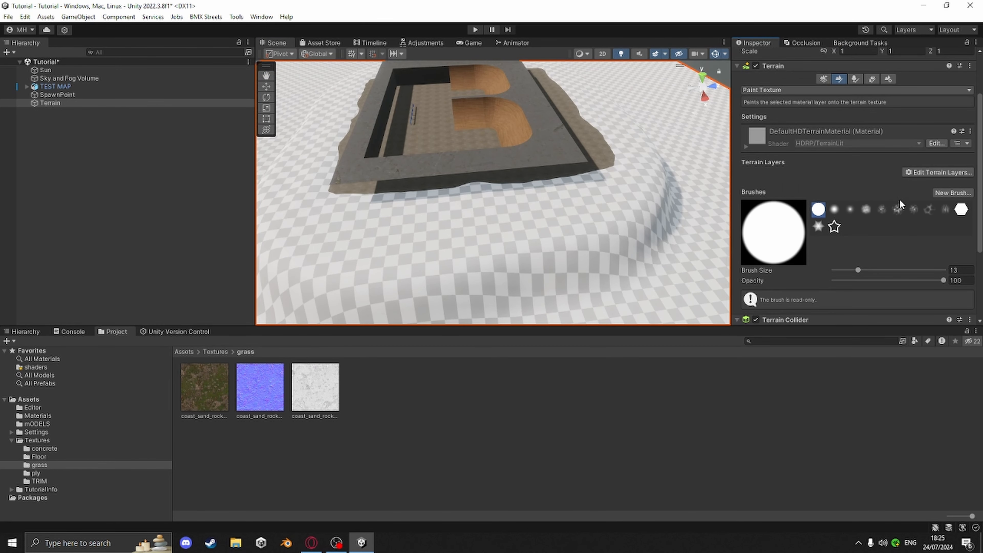
click(941, 174)
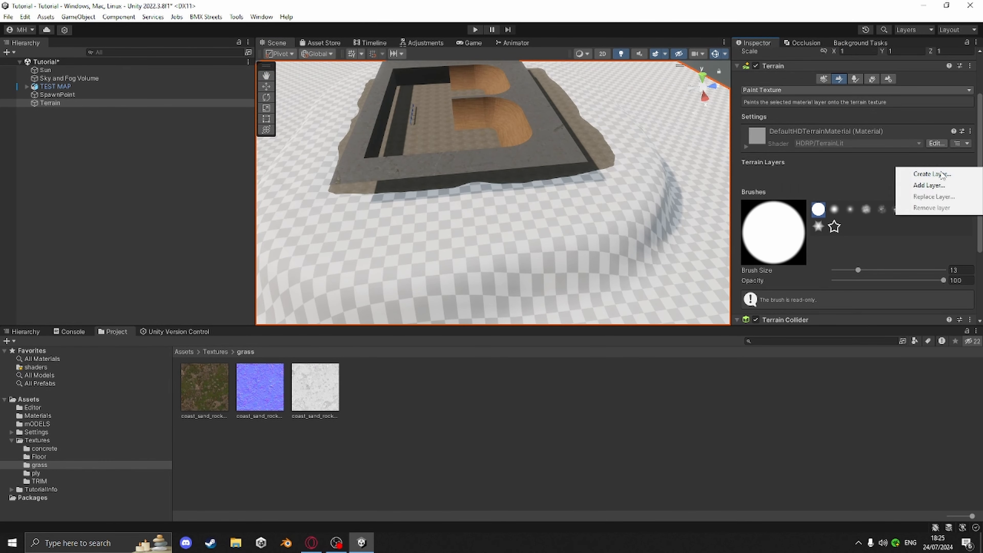
click(925, 174)
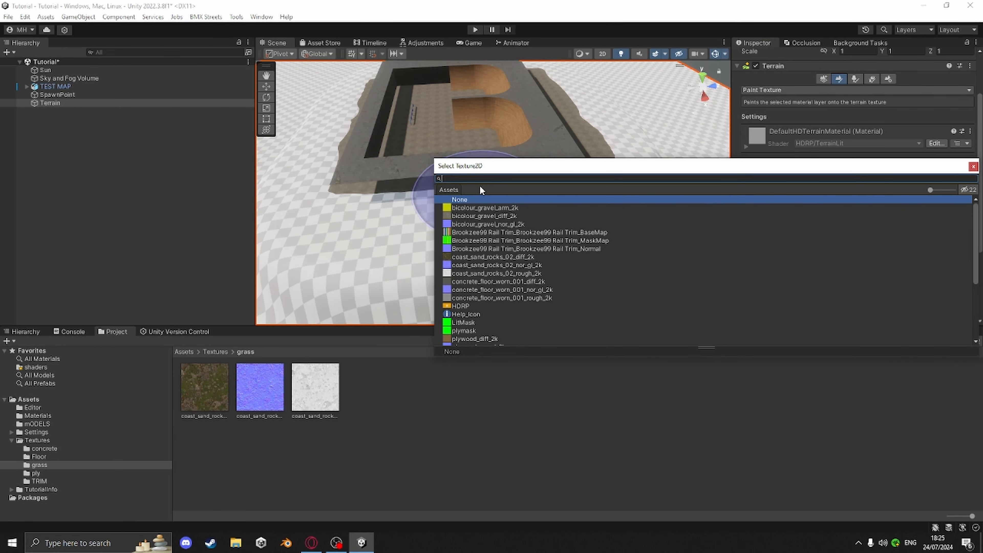
text(coas)
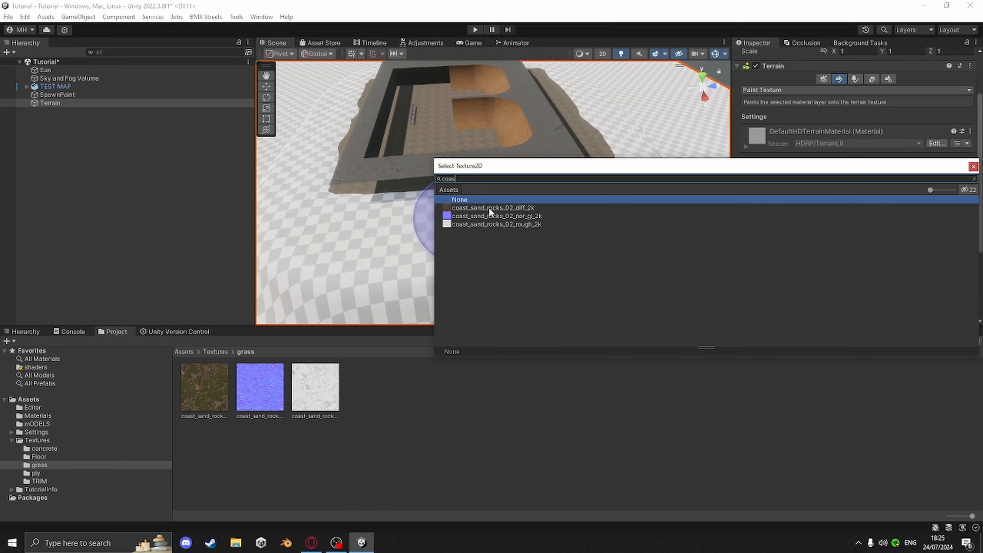
click(488, 207)
double_click(491, 208)
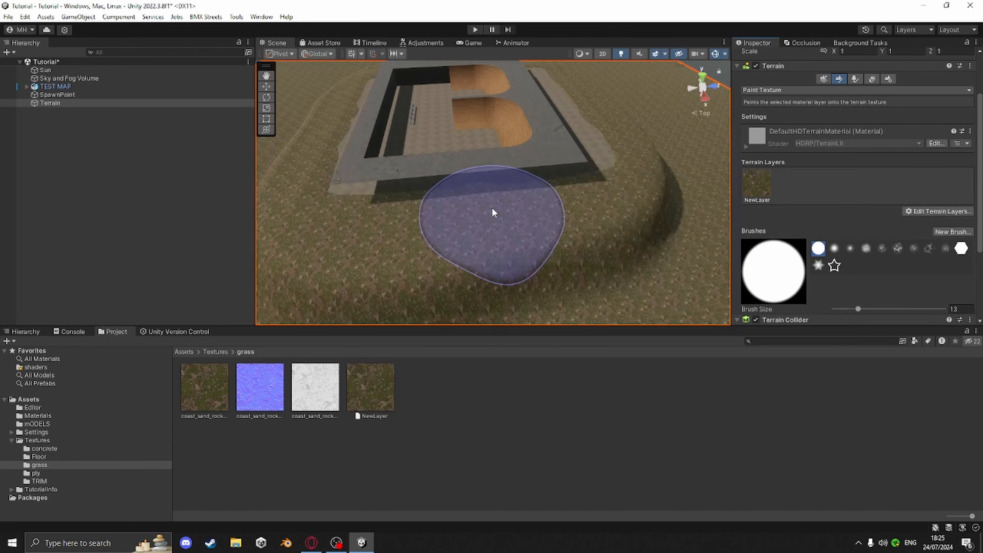
Assign the coast_sand_rocks_02_nor_gl_2k texture as the new terrain layer's Normal Map
right_drag(628, 232, 530, 229)
mouse_move(529, 228)
middle_down()
mouse_move(503, 220)
mouse_move(508, 213)
middle_up()
right_drag(509, 213, 640, 215)
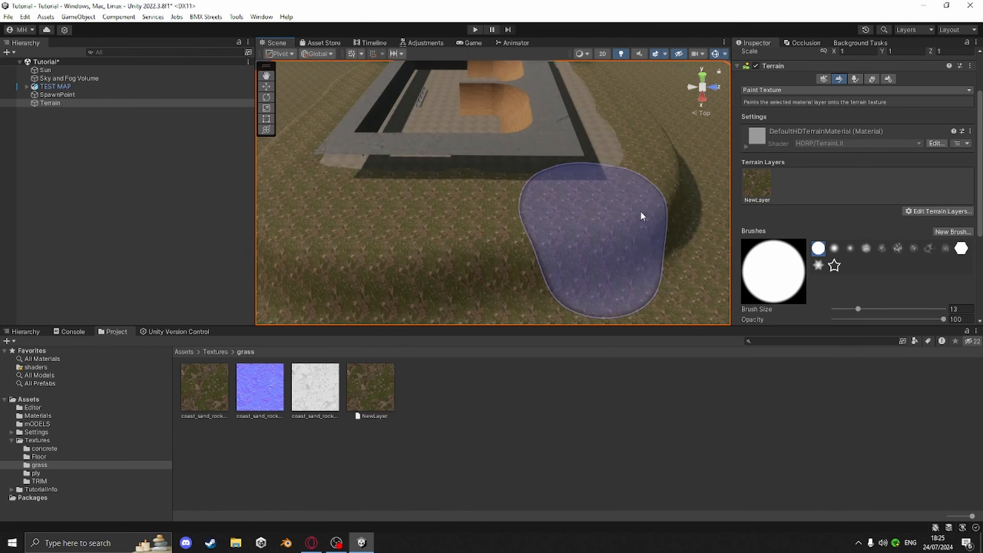
click(758, 183)
scroll(857, 293, down, 5)
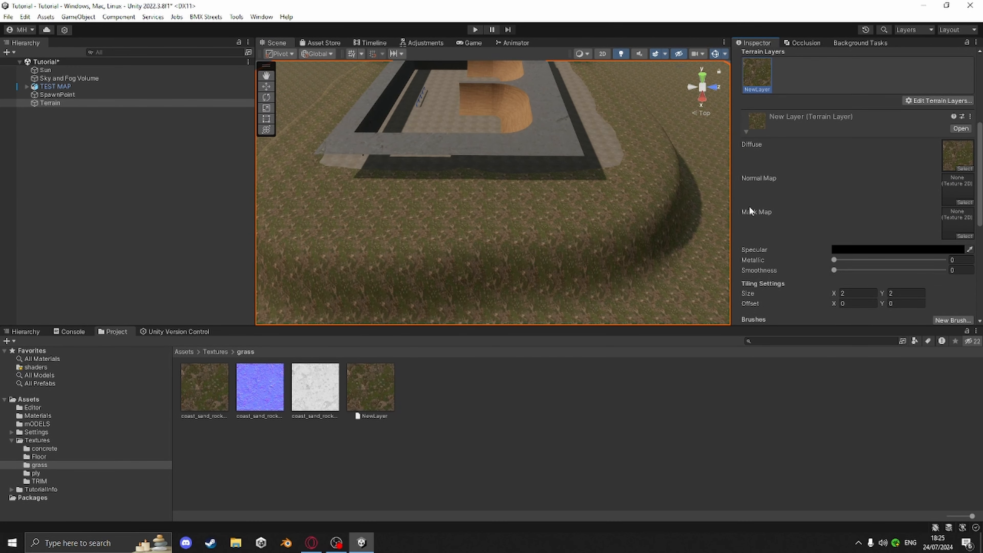
drag(258, 388, 954, 186)
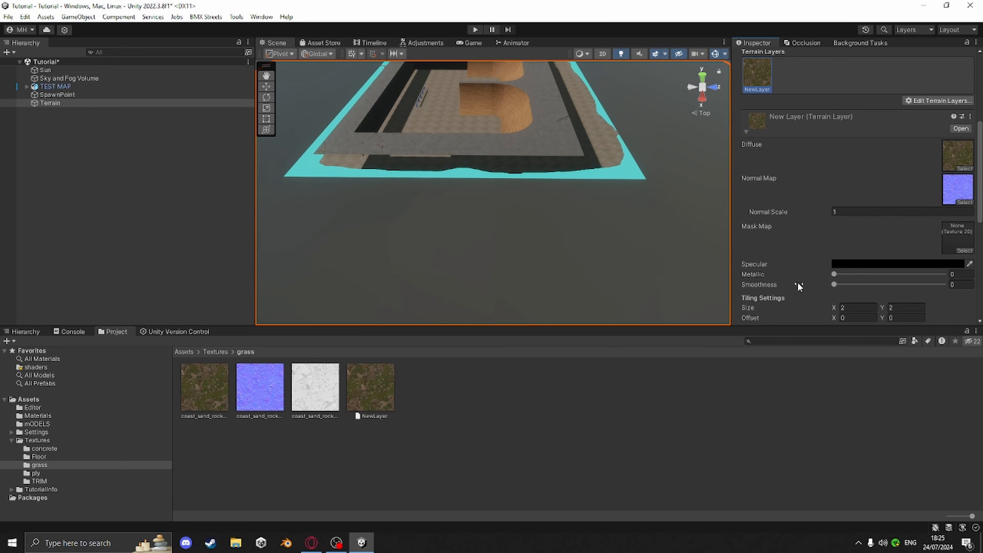
Open the Mask Map Packer and load the coast_sand_rocks_02_rough_2k texture into the Smoothness Map slot
right_click(492, 430)
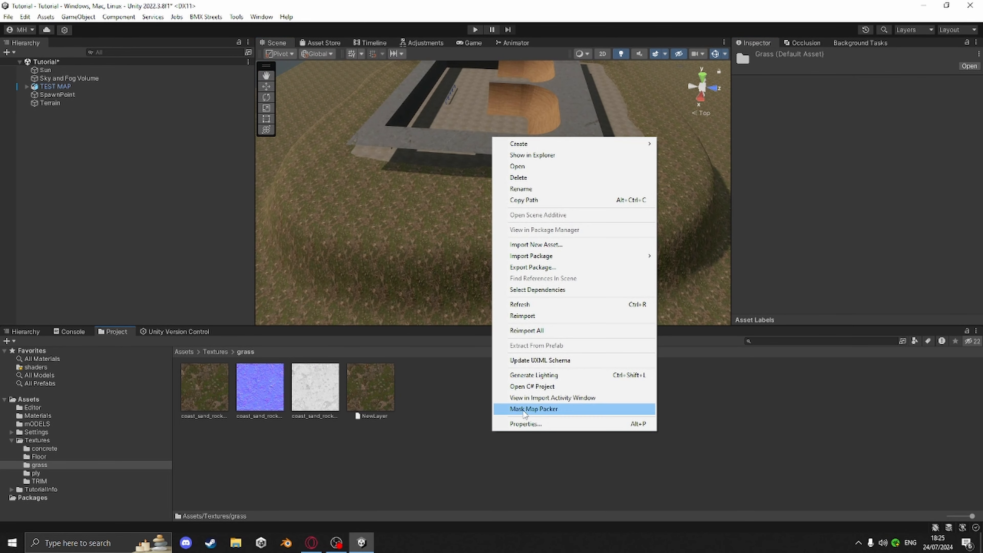
click(530, 408)
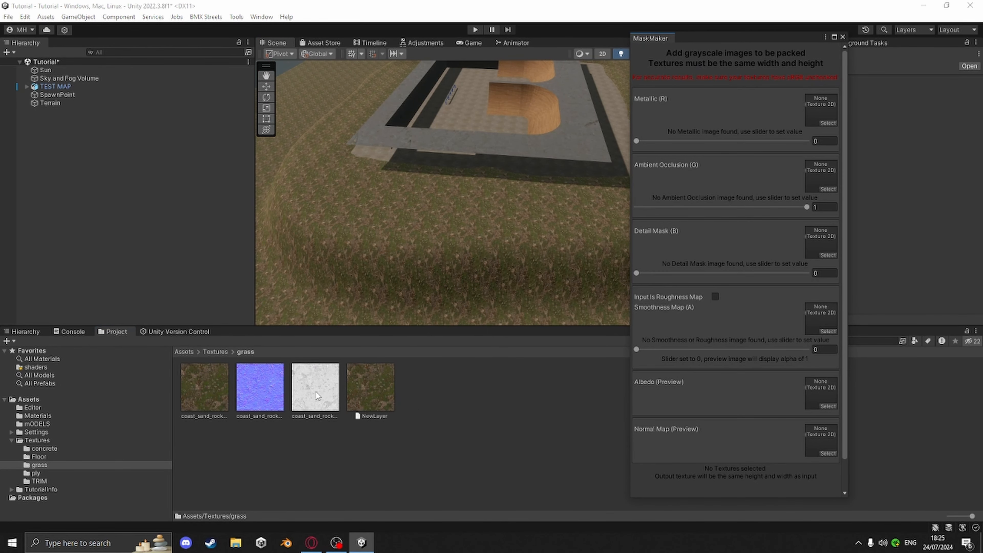
right_click(482, 418)
click(486, 427)
right_click(480, 418)
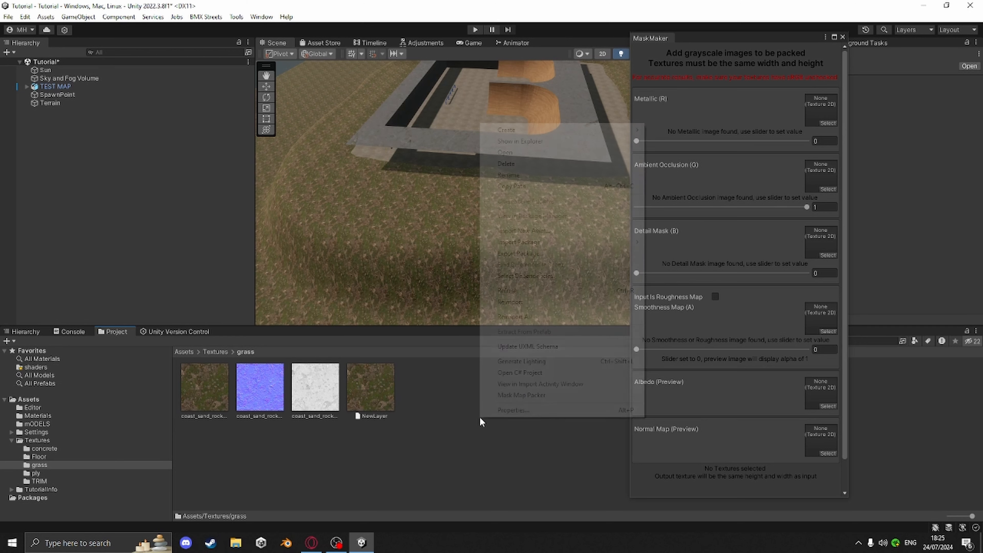
click(319, 390)
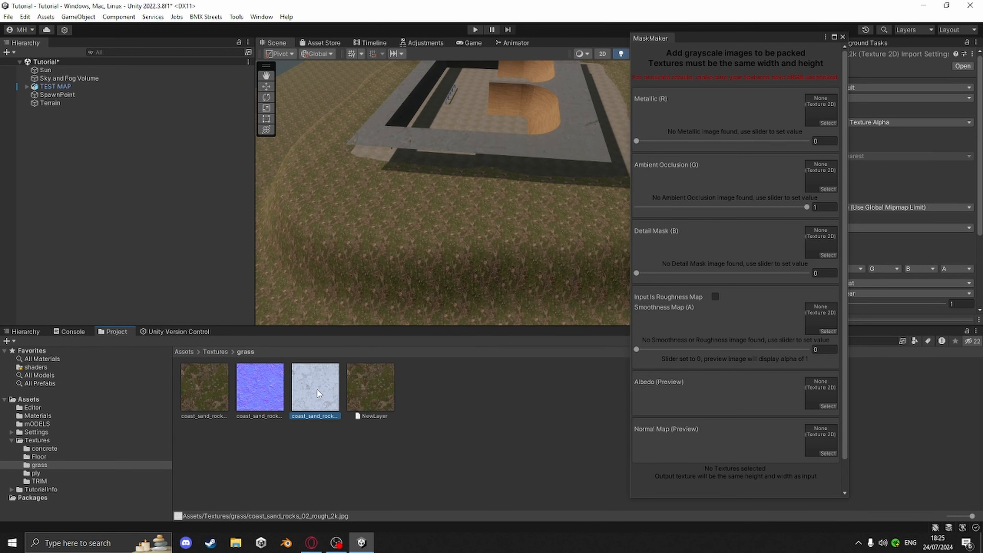
drag(377, 371, 825, 325)
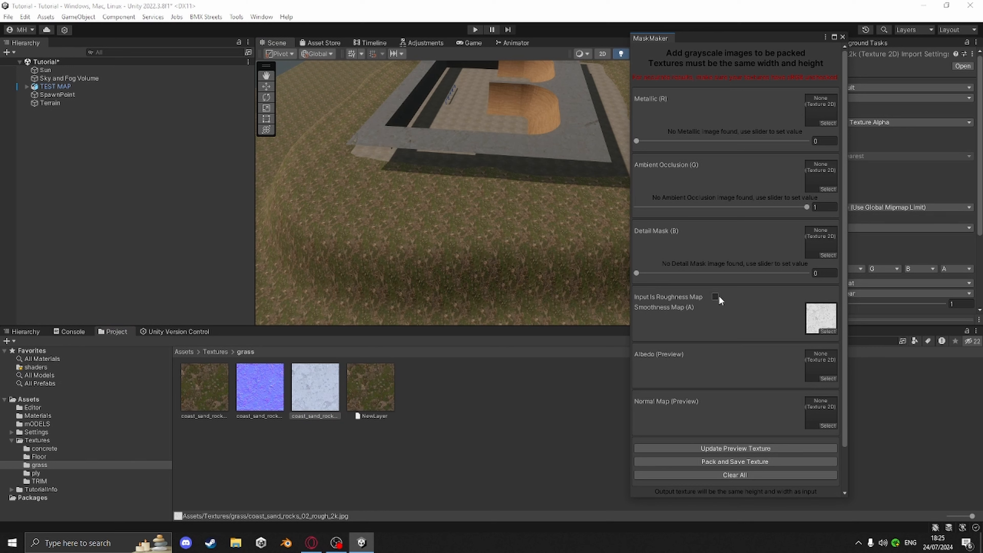
Pack and save the mask texture as LitMask in the Textures/grass folder, then close the packer
click(716, 462)
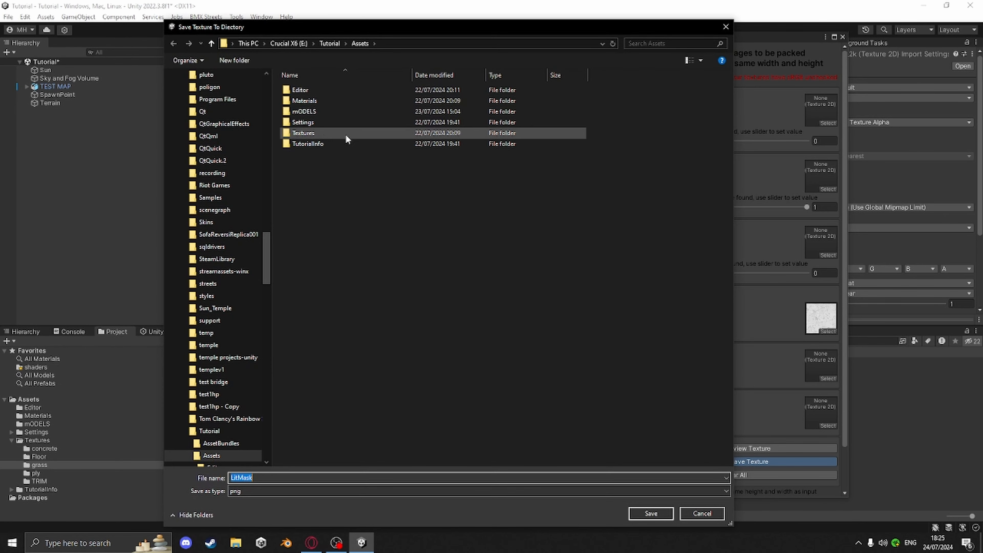
double_click(311, 134)
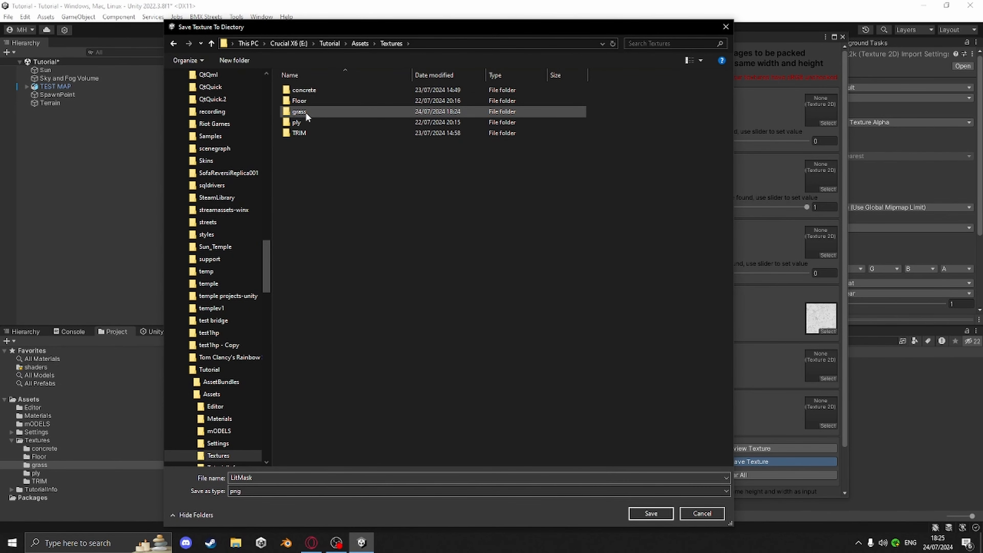
double_click(306, 113)
click(650, 511)
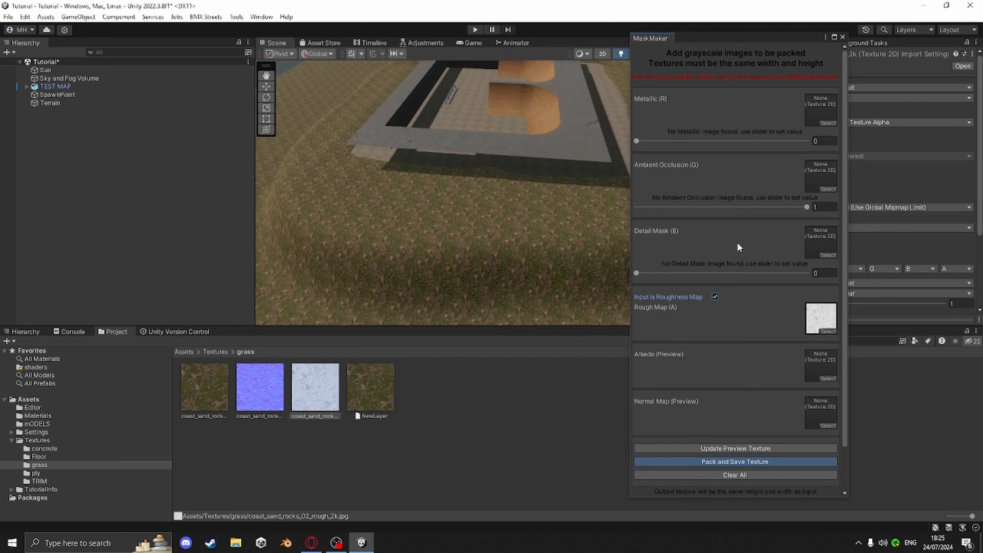
click(843, 37)
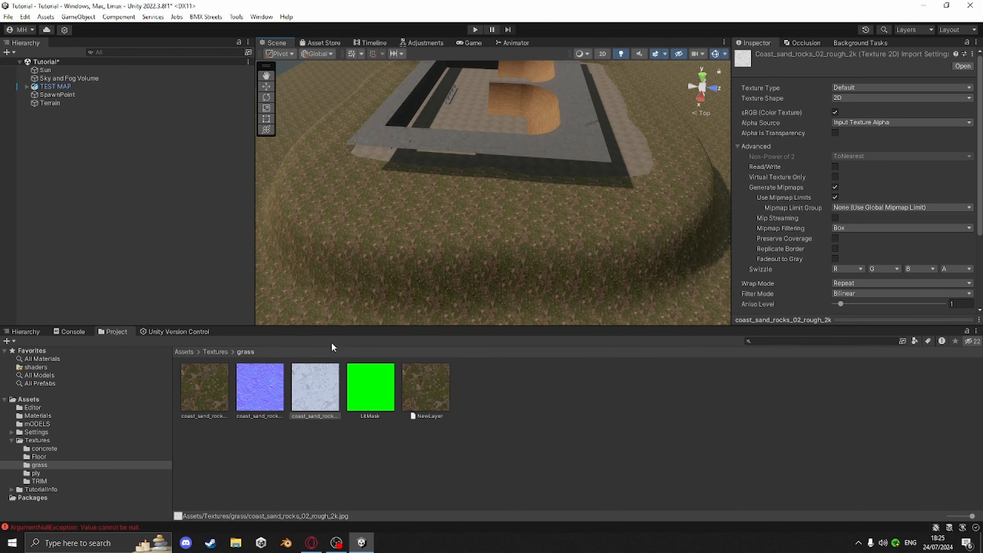
Assign LitMask as the terrain layer's Mask Map and examine the textured terrain surface up close
click(447, 245)
scroll(774, 250, down, 5)
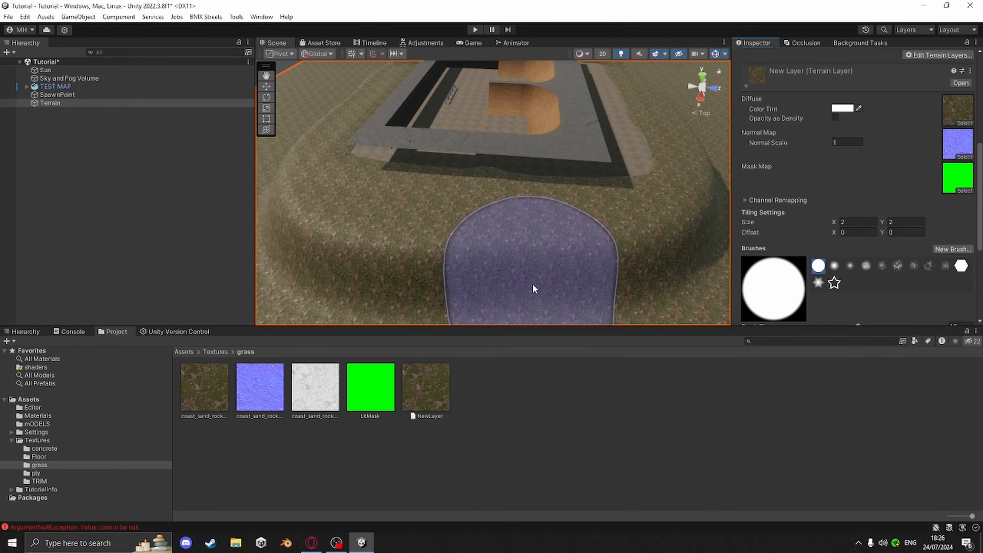
right_drag(533, 287, 400, 264)
scroll(618, 274, up, 4)
middle_drag(573, 236, 489, 191)
right_drag(489, 192, 588, 185)
middle_drag(587, 185, 566, 211)
right_drag(566, 210, 549, 164)
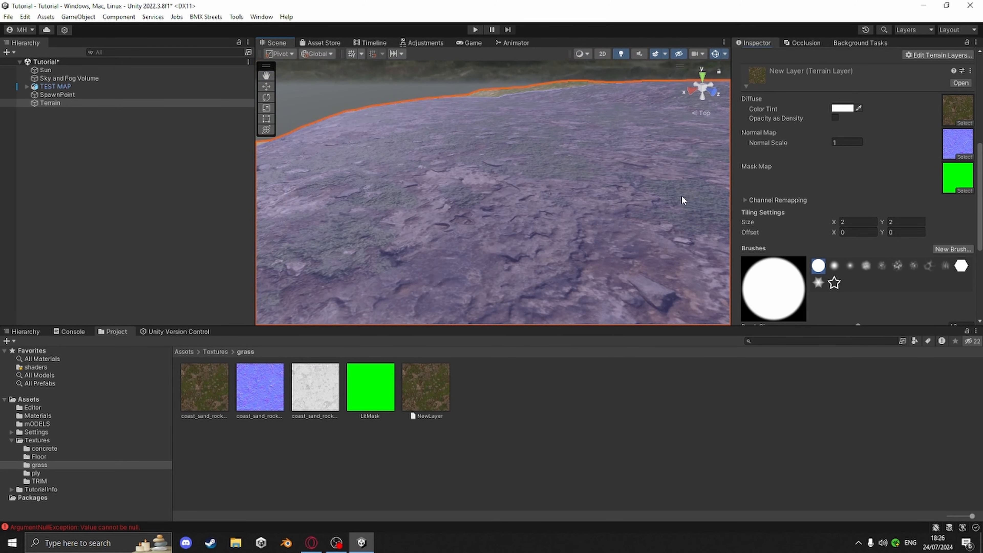
Expand the layer's Channel Remapping and adjust the G: AO and A: Smoothness ranges
click(744, 199)
scroll(751, 193, down, 2)
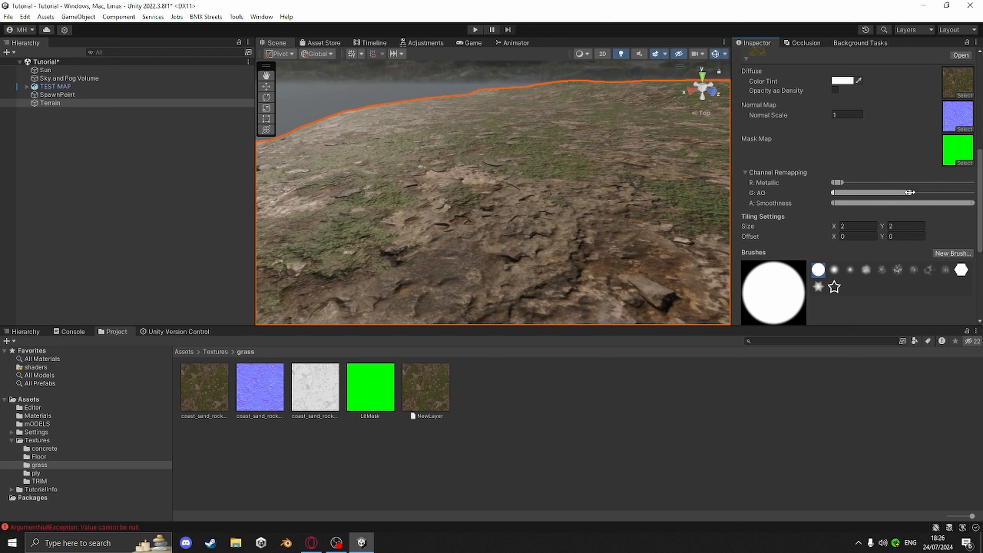
mouse_move(873, 193)
mouse_down()
mouse_move(902, 192)
mouse_move(877, 194)
mouse_up()
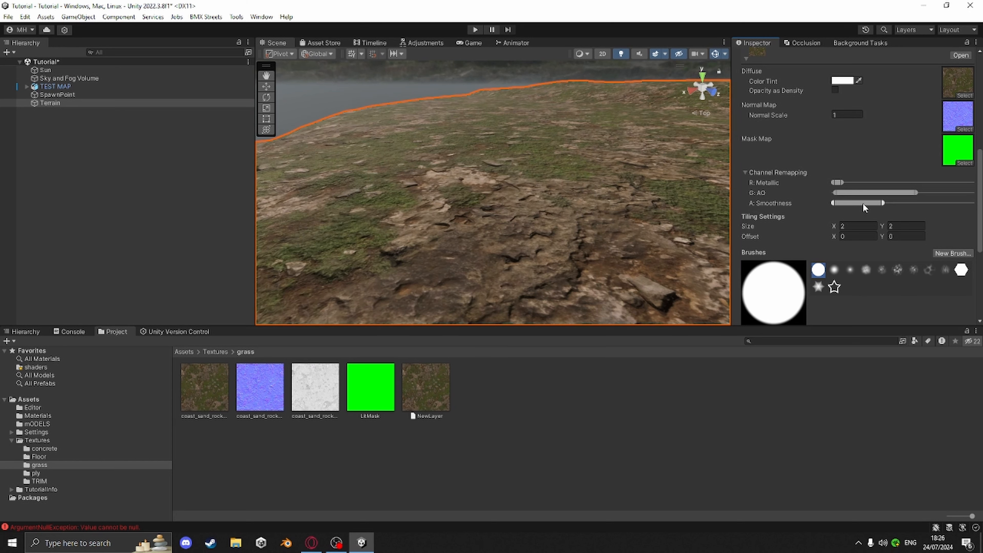
drag(862, 203, 876, 203)
drag(863, 205, 863, 203)
Set the terrain layer's Normal Scale to 1.05
mouse_move(516, 199)
right_down()
mouse_move(538, 241)
mouse_move(555, 209)
right_up()
scroll(543, 237, down, 5)
scroll(548, 235, up, 5)
scroll(545, 243, down, 3)
scroll(546, 243, up, 5)
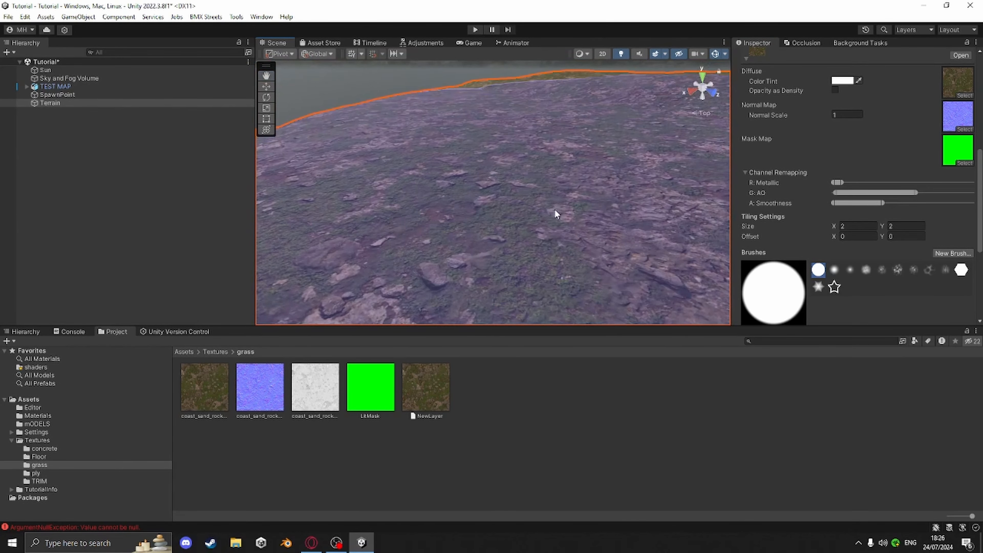
mouse_move(820, 111)
mouse_down()
mouse_move(792, 112)
mouse_move(837, 111)
mouse_move(740, 120)
mouse_move(840, 129)
mouse_move(820, 131)
mouse_up()
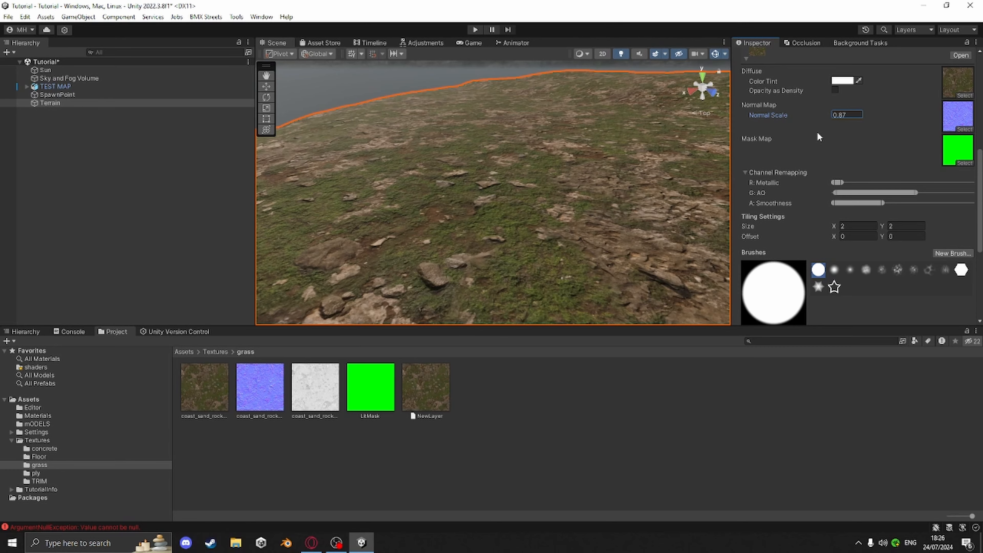
drag(821, 132, 820, 133)
scroll(529, 252, down, 6)
scroll(564, 235, up, 3)
scroll(564, 237, down, 5)
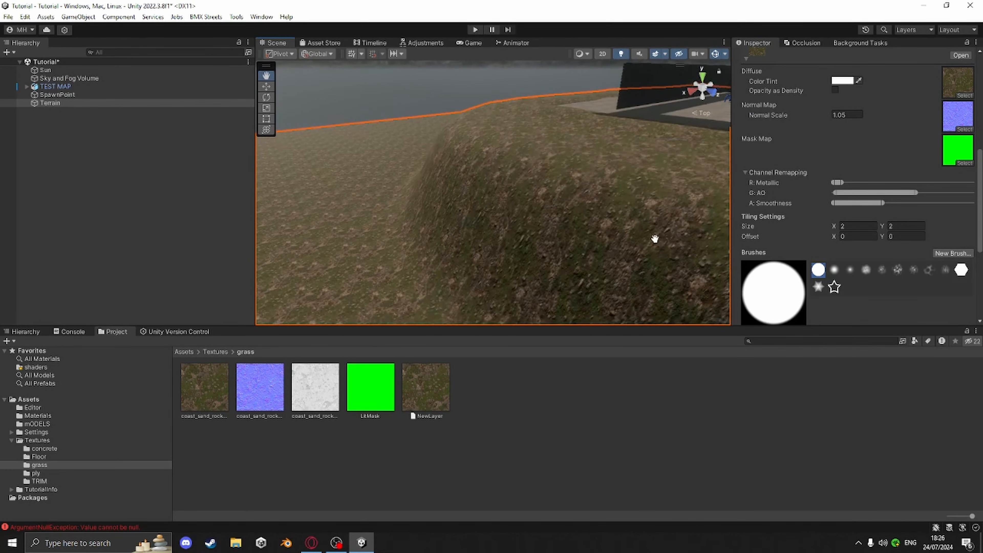
Set the terrain layer's tiling size to 10 by 10
scroll(794, 252, down, 3)
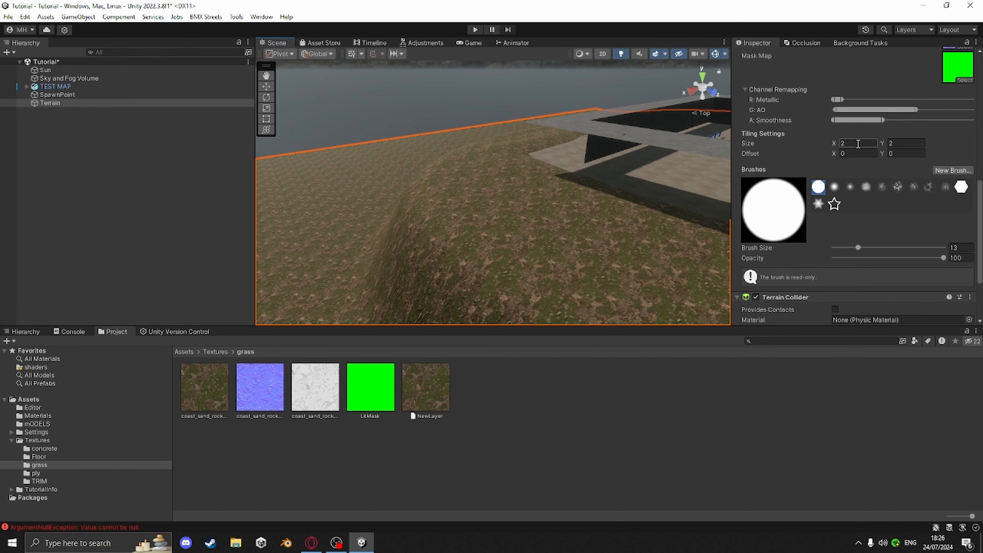
click(854, 144)
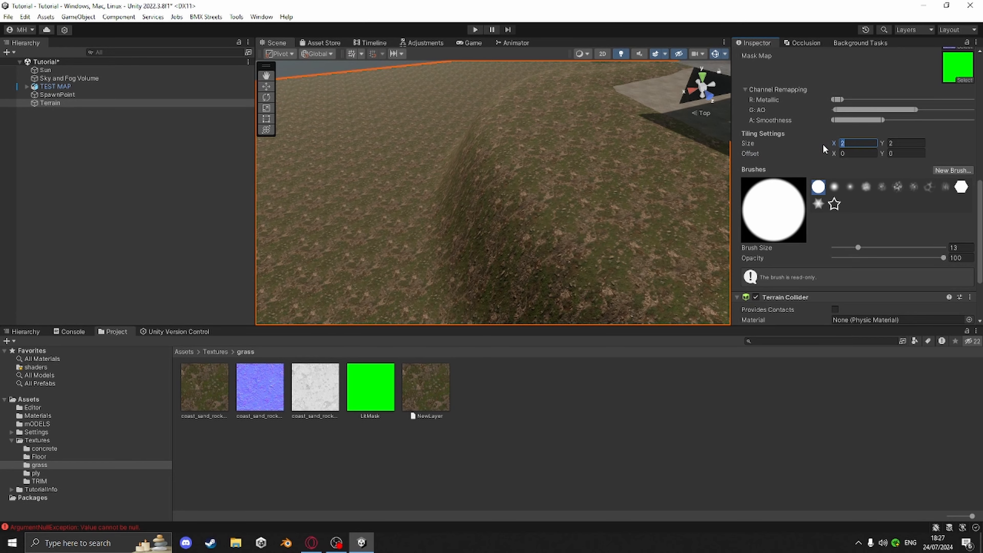
text(10)
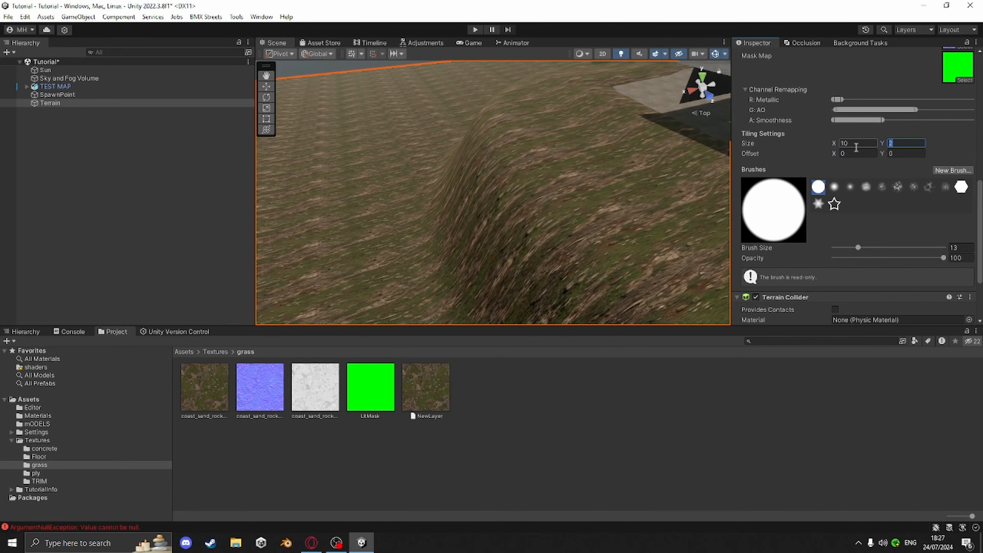
text(10)
Examine the retiled terrain texture around the skatepark from several viewpoints and distances
right_drag(595, 233, 691, 223)
scroll(581, 222, down, 5)
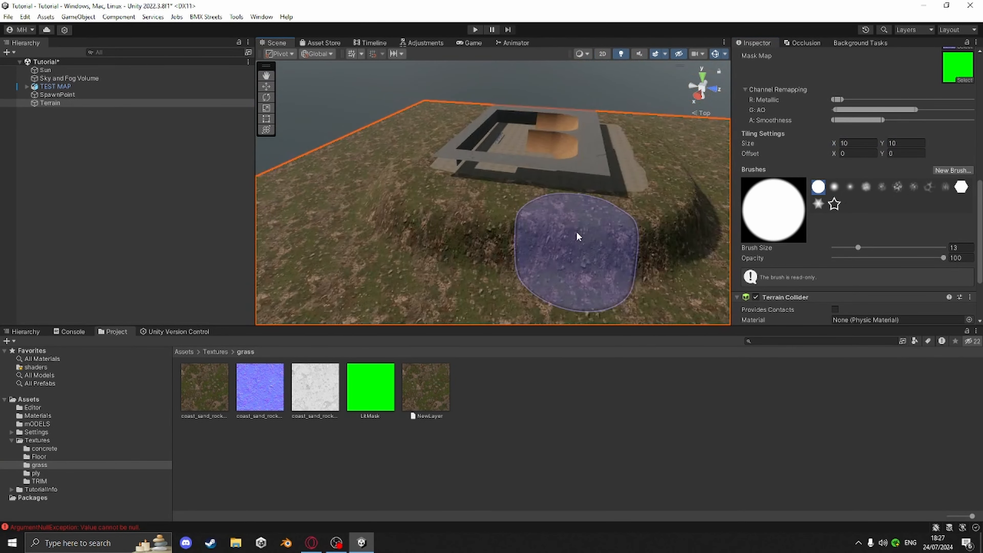
scroll(576, 237, down, 2)
middle_drag(553, 216, 599, 214)
scroll(555, 202, up, 5)
right_drag(555, 203, 623, 267)
mouse_move(623, 267)
middle_down()
mouse_move(635, 284)
mouse_move(566, 298)
mouse_move(494, 257)
middle_up()
scroll(800, 275, up, 10)
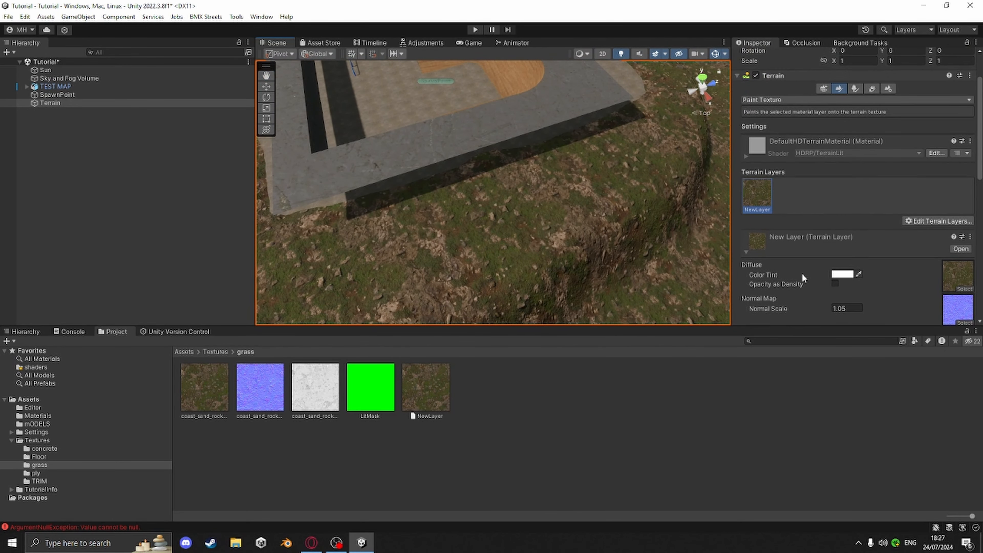
scroll(801, 272, up, 3)
mouse_move(312, 544)
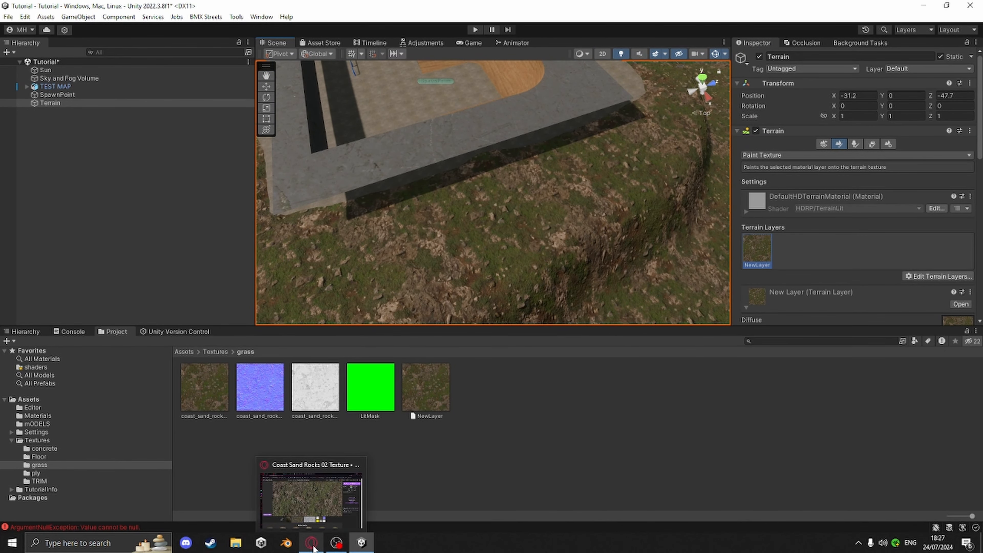
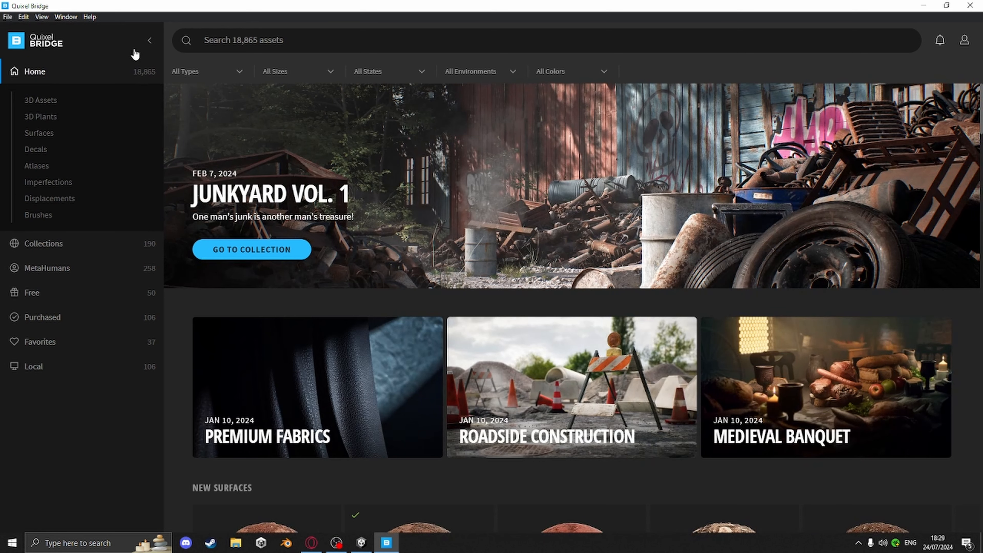
Configure the Bridge export settings with Unity as the export target and PNG as the texture format
click(22, 17)
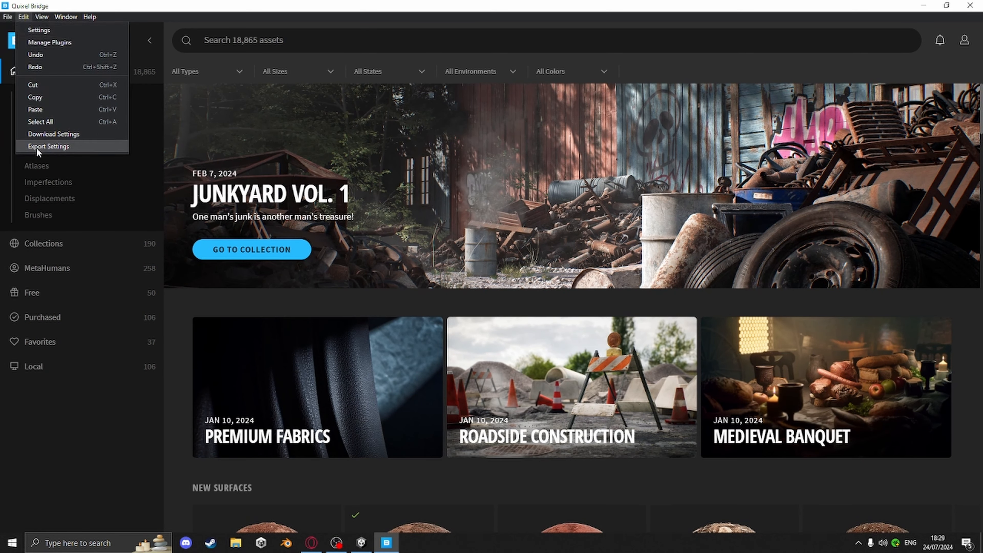
click(37, 147)
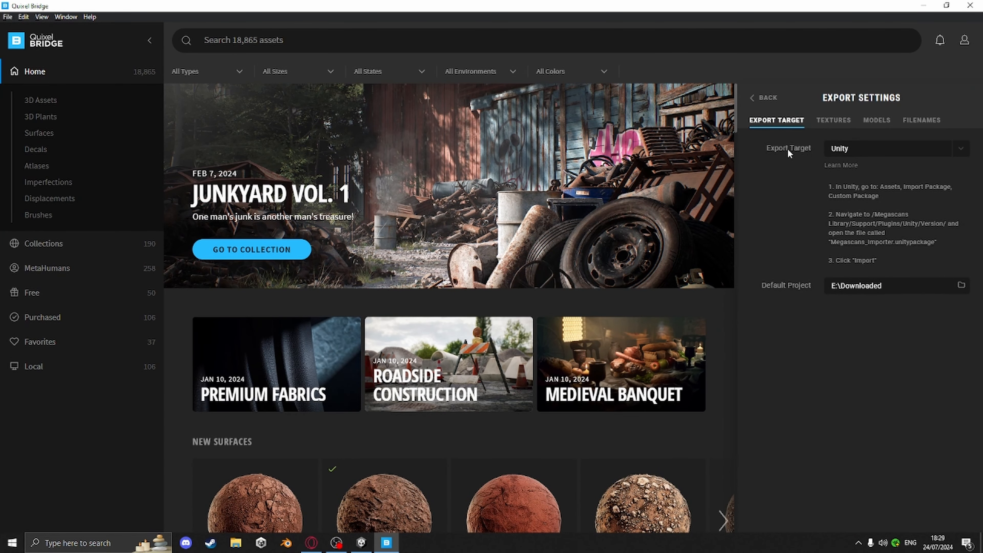
click(840, 149)
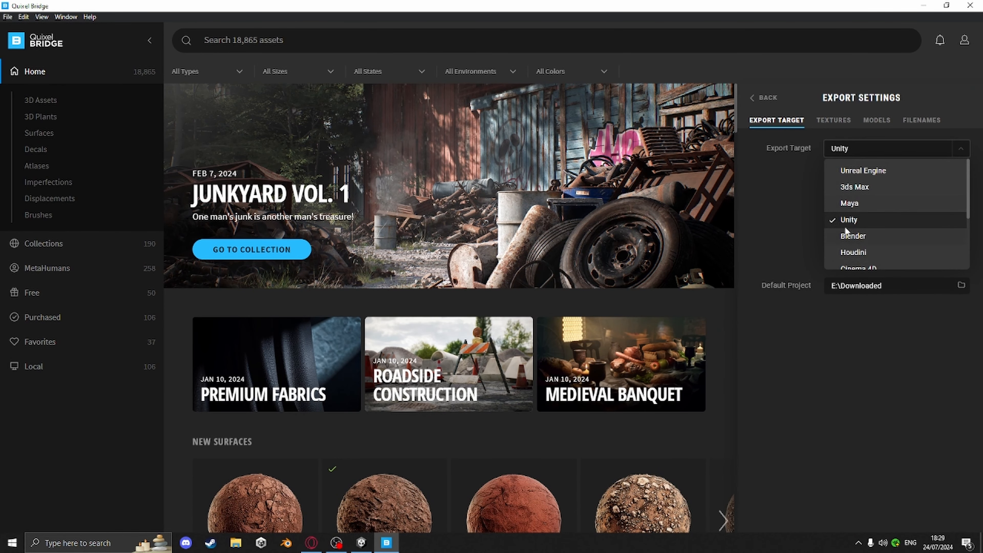
click(849, 220)
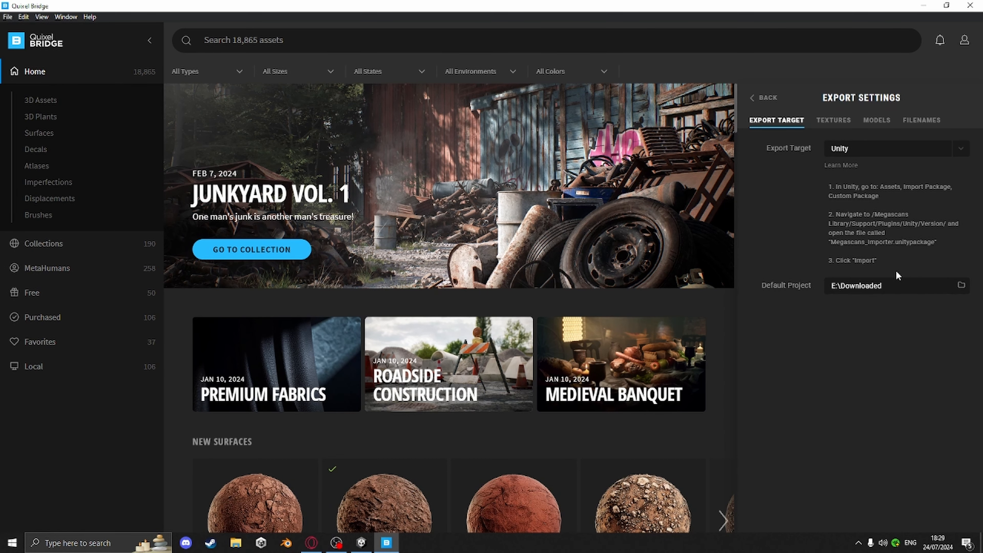
click(834, 122)
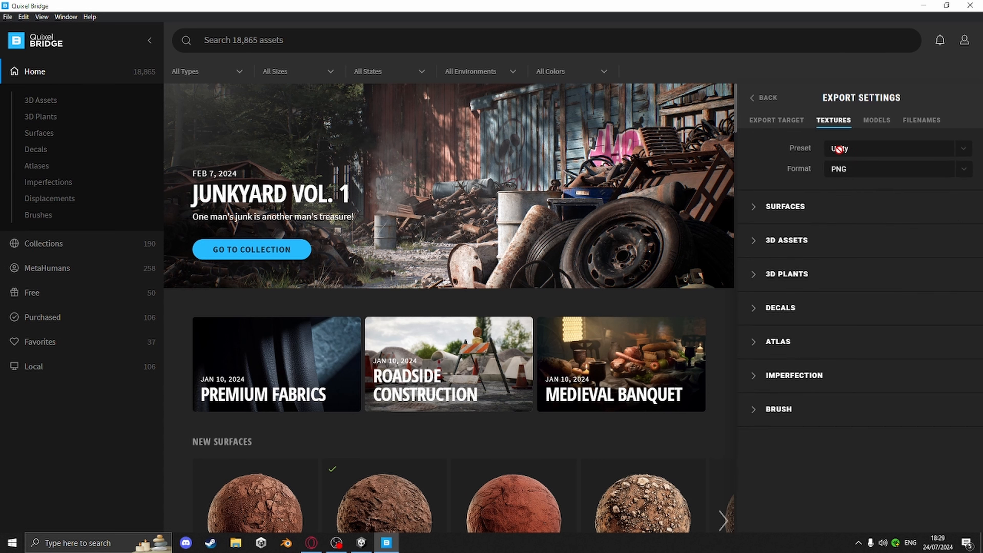
click(839, 174)
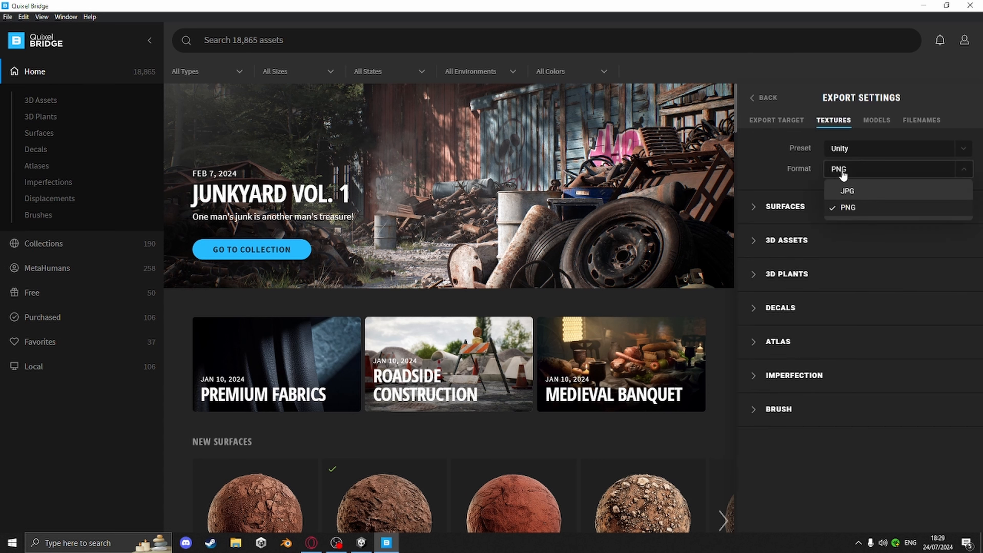
click(848, 207)
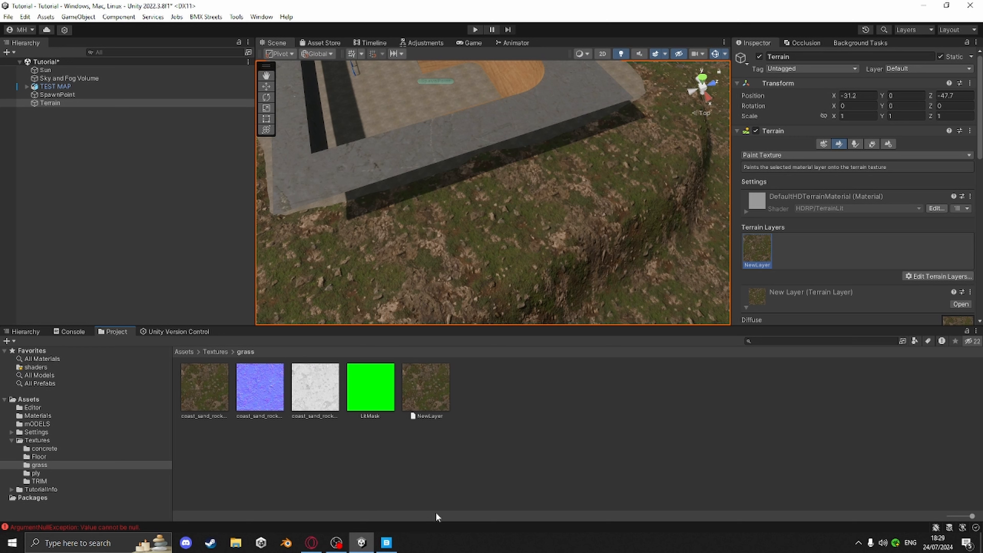
Open File Explorer on This PC and search it for megascan
mouse_move(361, 541)
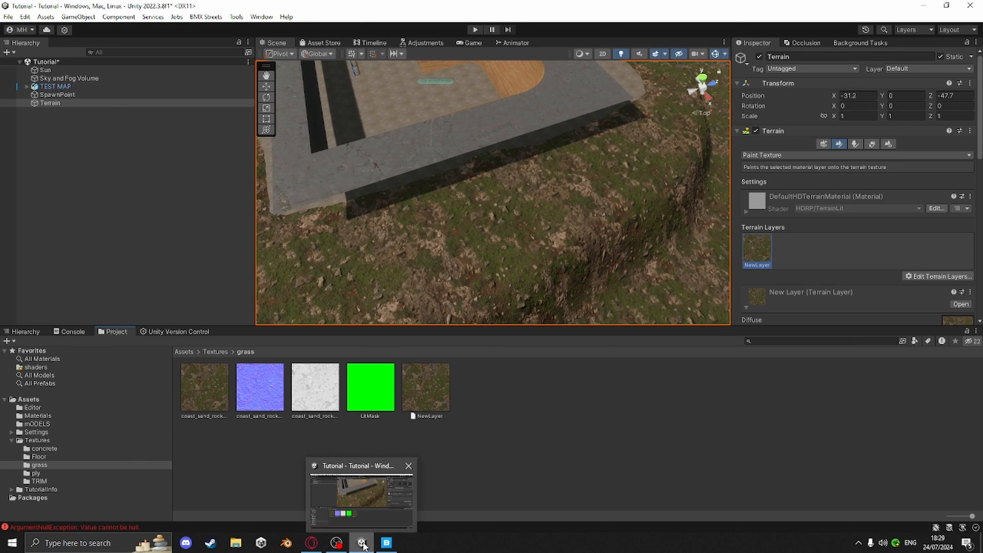
right_click(236, 545)
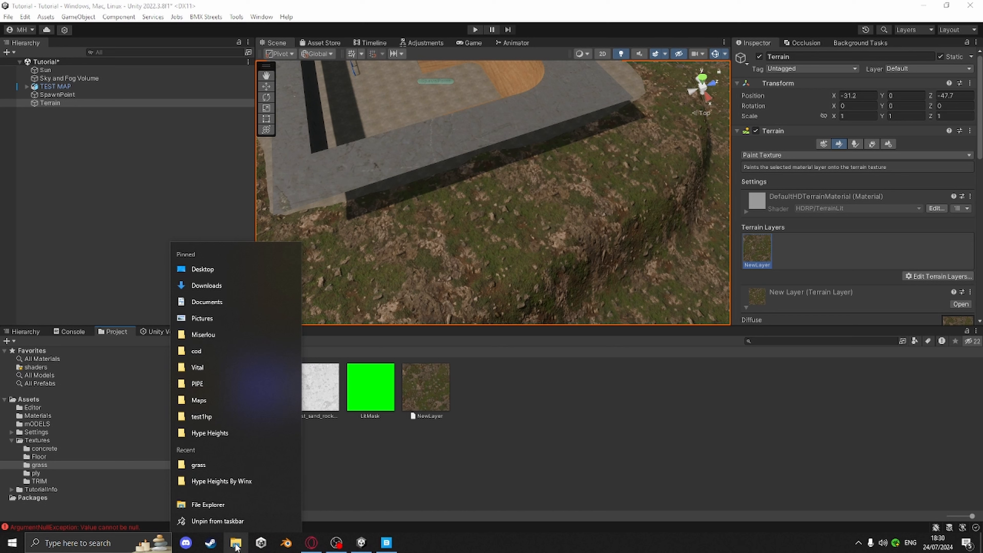
click(244, 504)
click(42, 371)
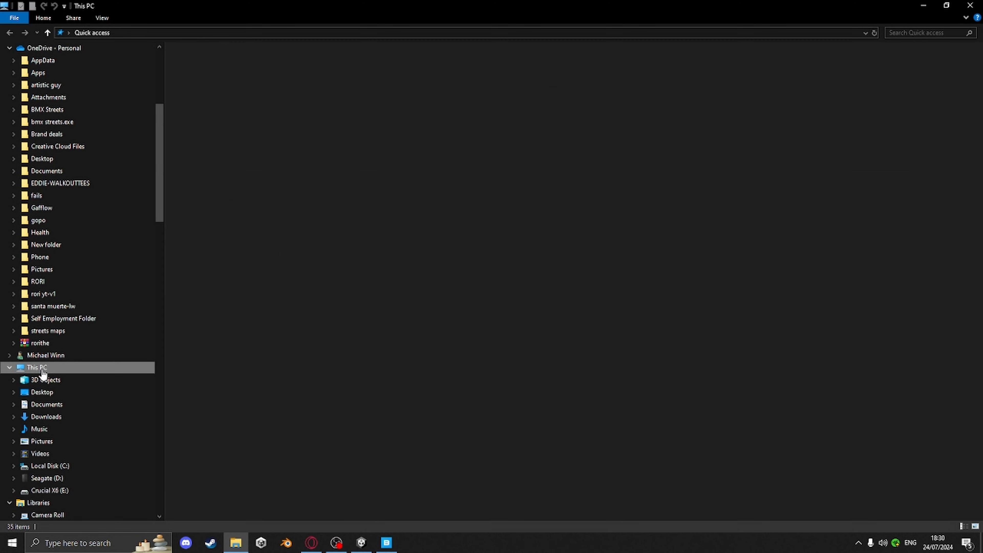
click(921, 31)
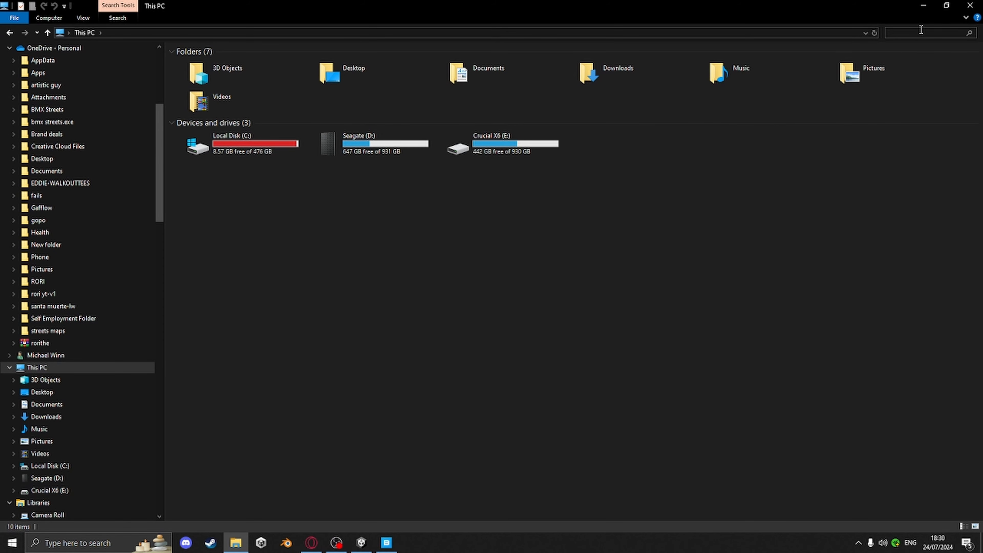
text(megascan)
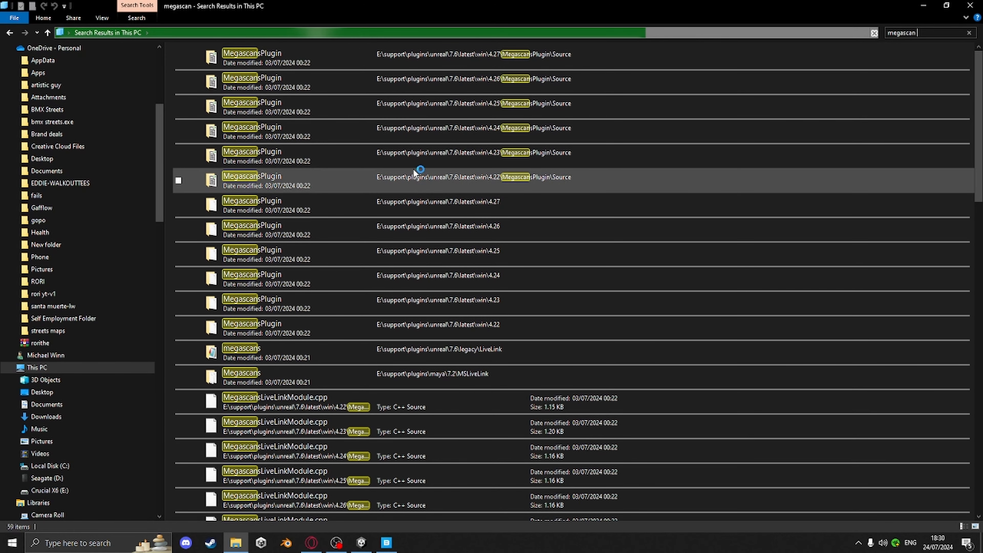
Import the Megascans_Importer Unity package from the search results into the Unity project
scroll(503, 155, down, 4)
scroll(550, 216, down, 4)
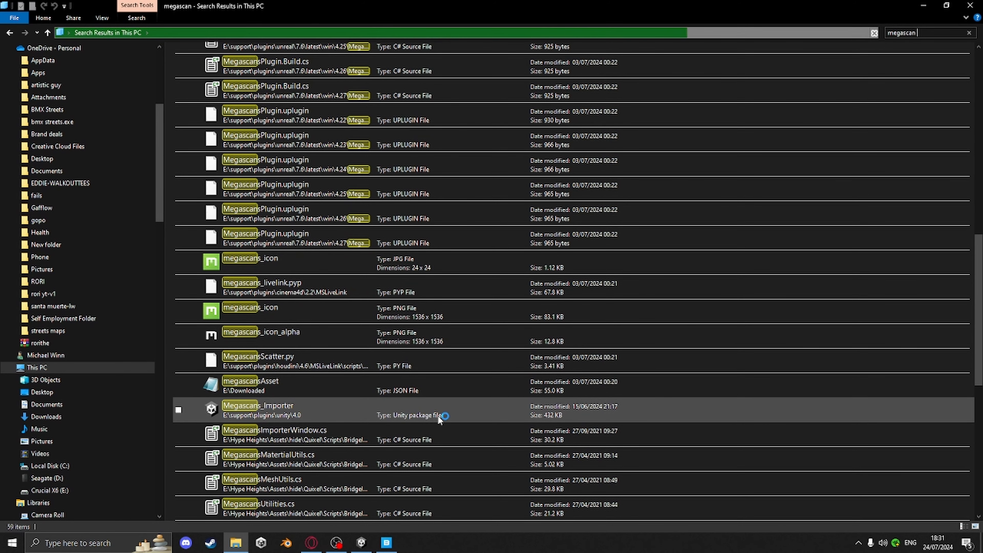
click(275, 412)
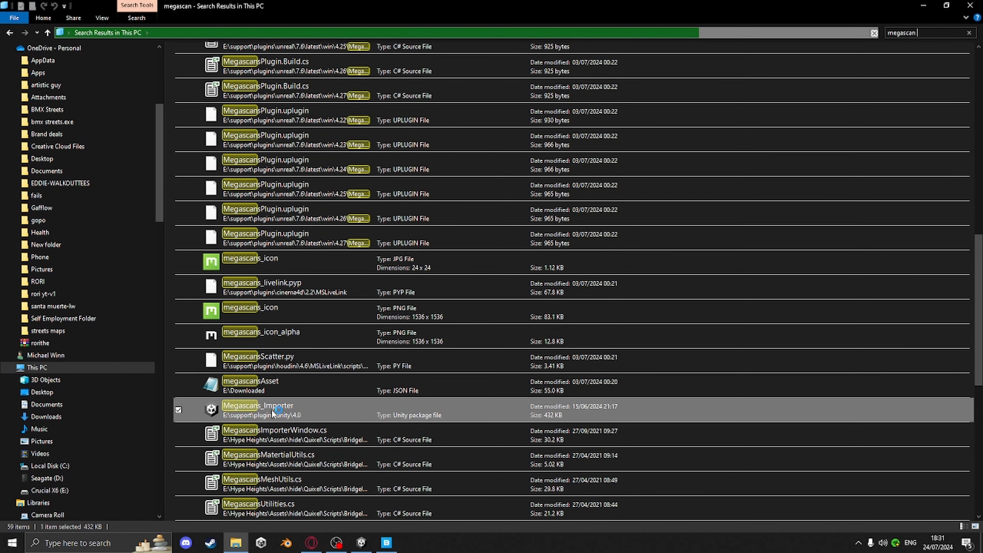
drag(276, 410, 38, 399)
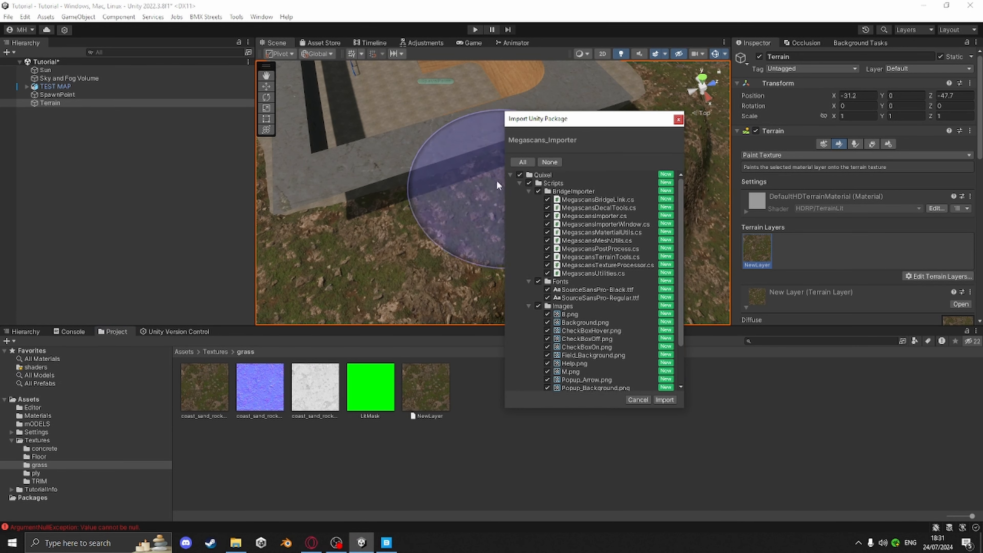
click(663, 399)
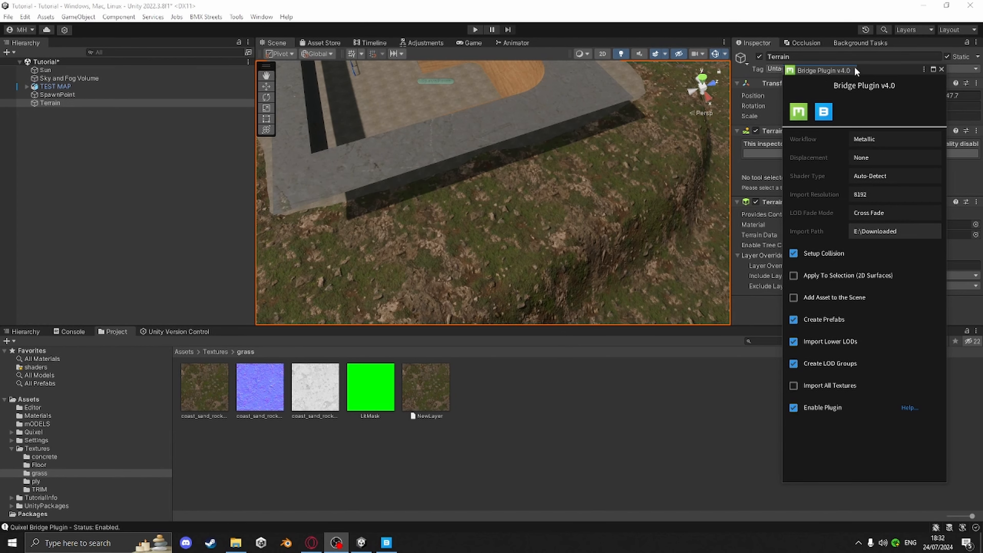
Dock the Bridge Plugin v4.0 window as a tab beside the Inspector
drag(872, 69, 579, 39)
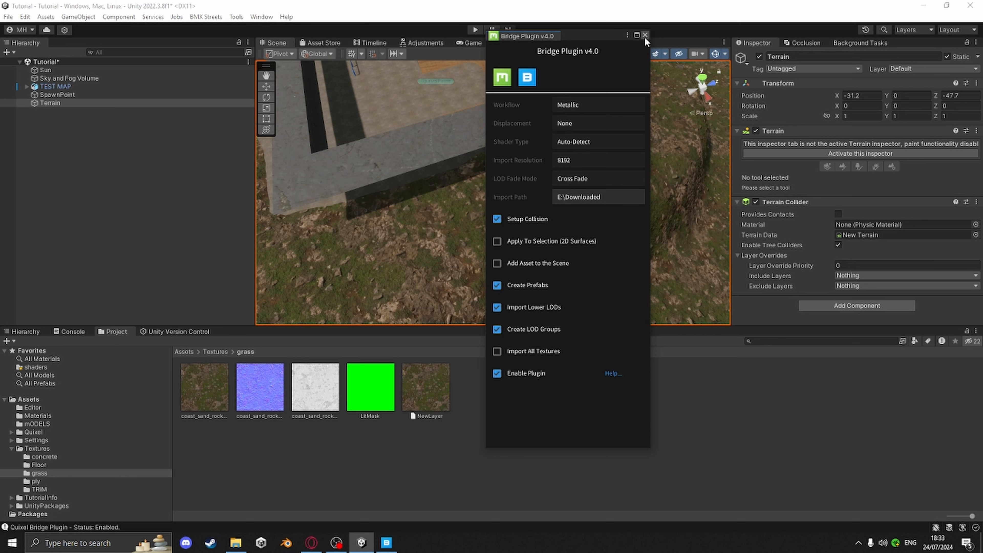
drag(517, 36, 909, 42)
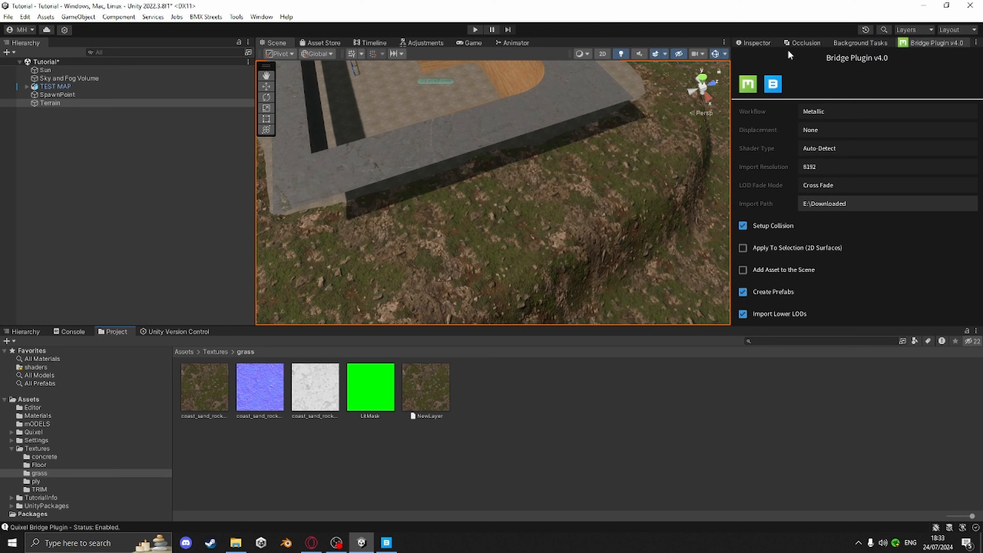
click(756, 43)
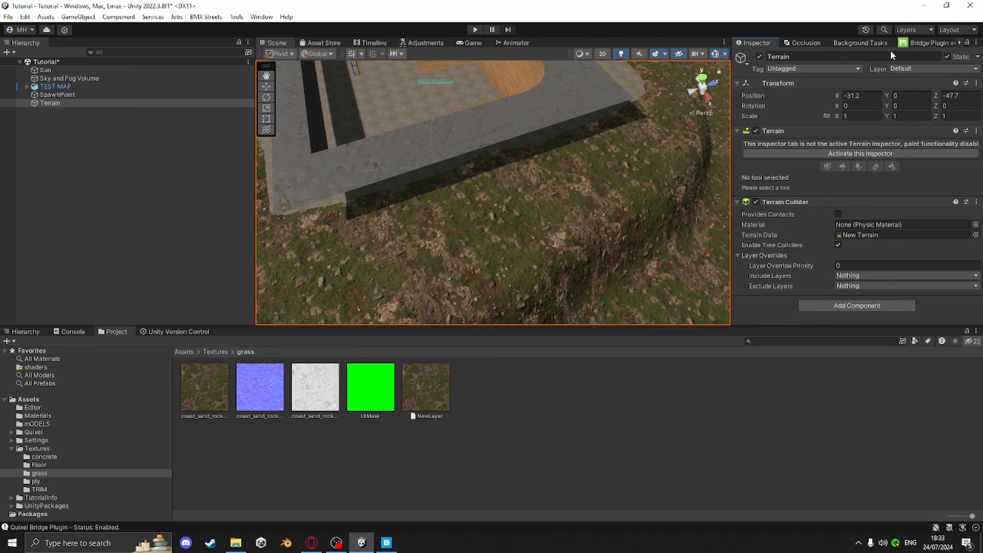
Switch to Quixel Bridge and search the asset library for Grass
click(387, 542)
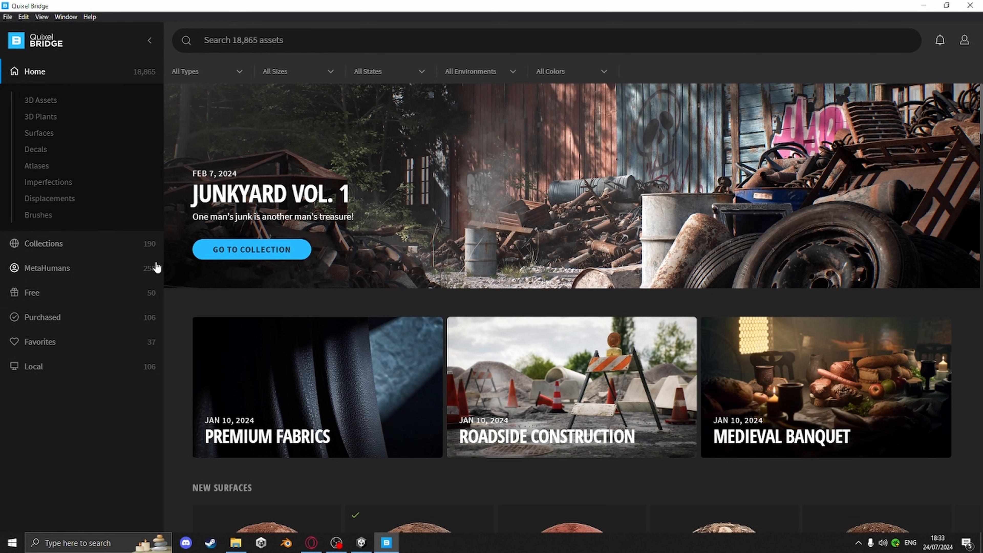
click(283, 39)
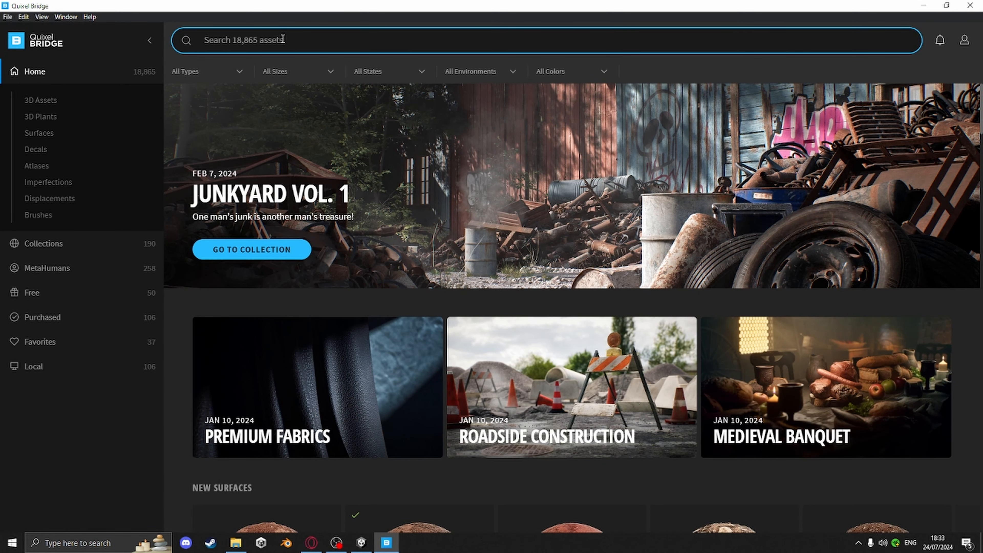
text(graSS)
key(Return)
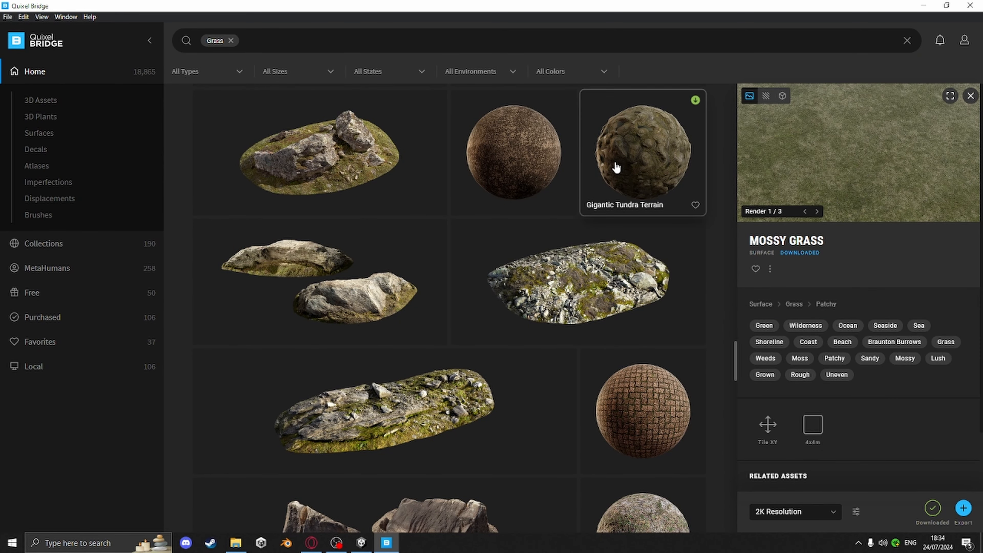
Open the downloaded files folder of the Mossy Grass surface
click(932, 508)
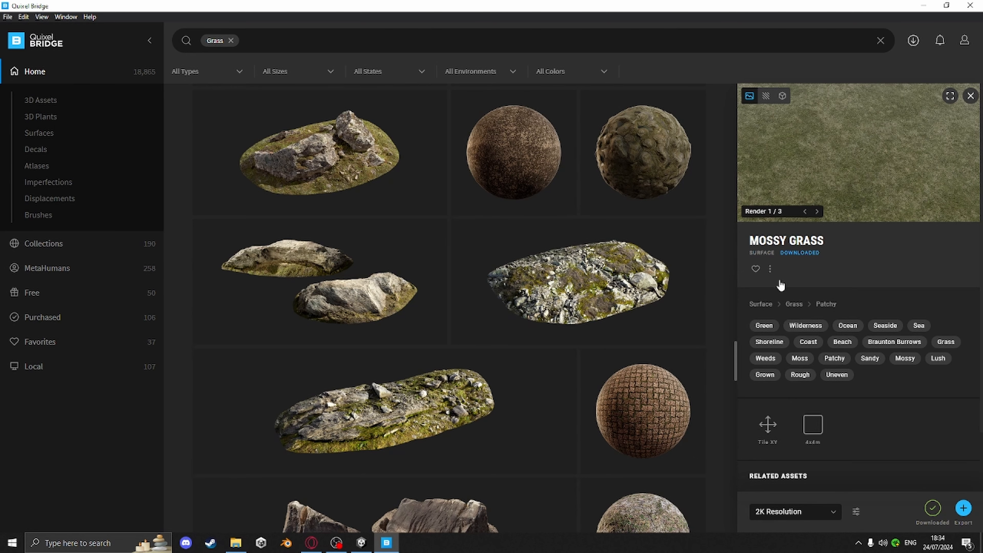
click(769, 270)
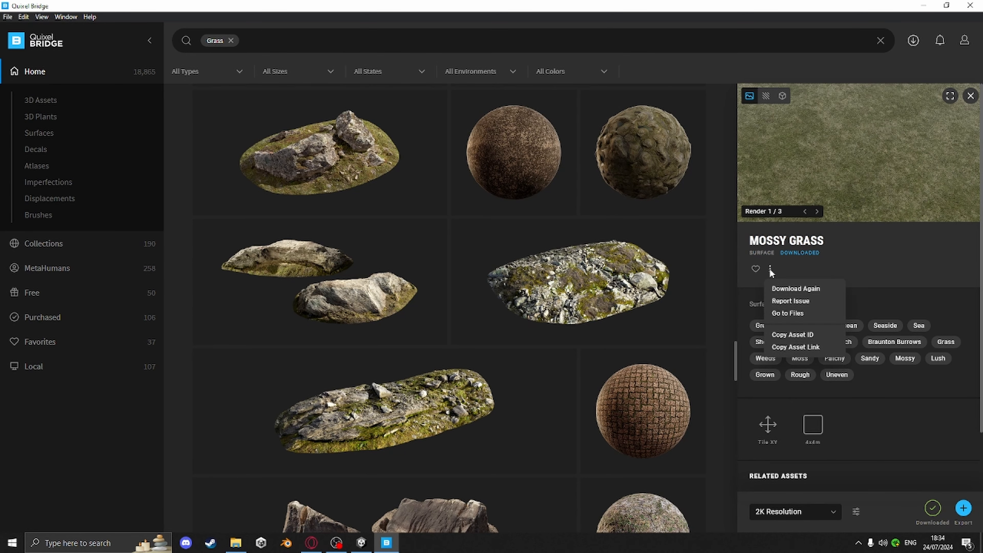
click(788, 314)
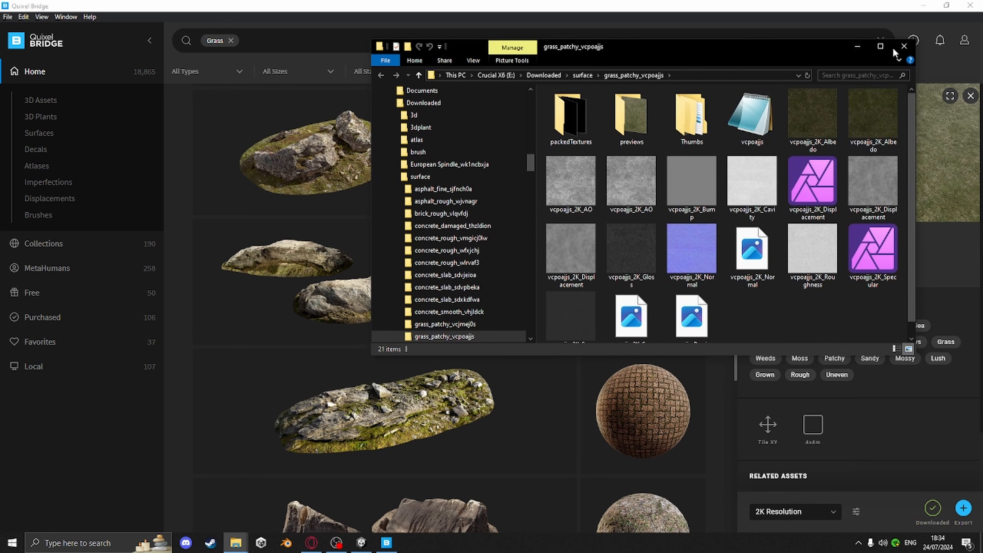
click(925, 8)
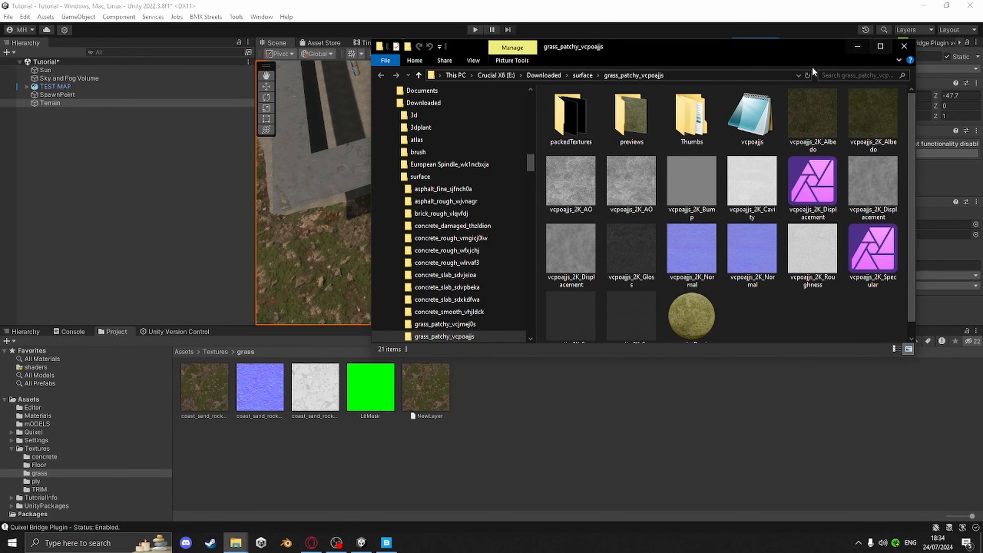
Copy the vcpoajjs 2K Albedo, AO, Normal and Roughness textures into the project's grass texture folder
click(809, 120)
ctrl+click(566, 186)
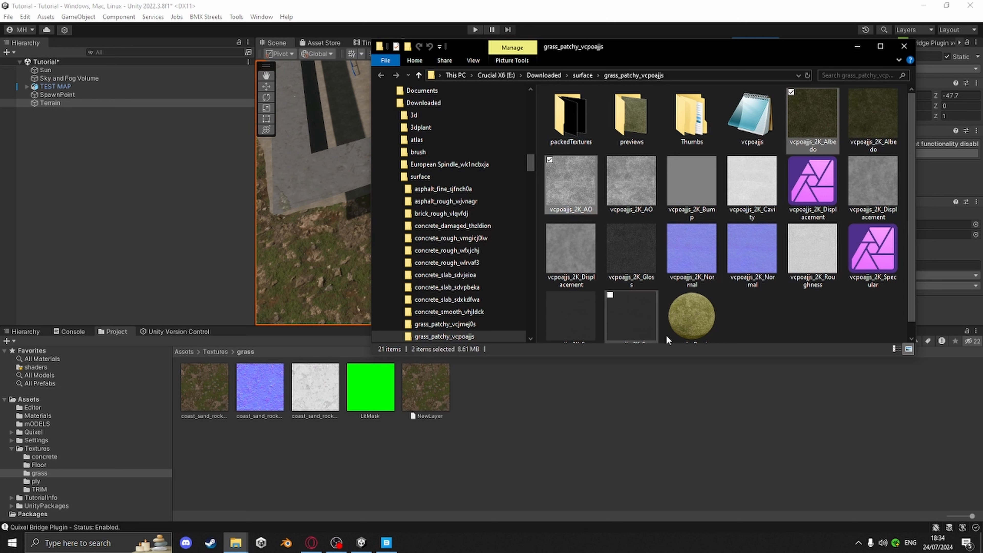
ctrl+click(696, 244)
ctrl+click(815, 248)
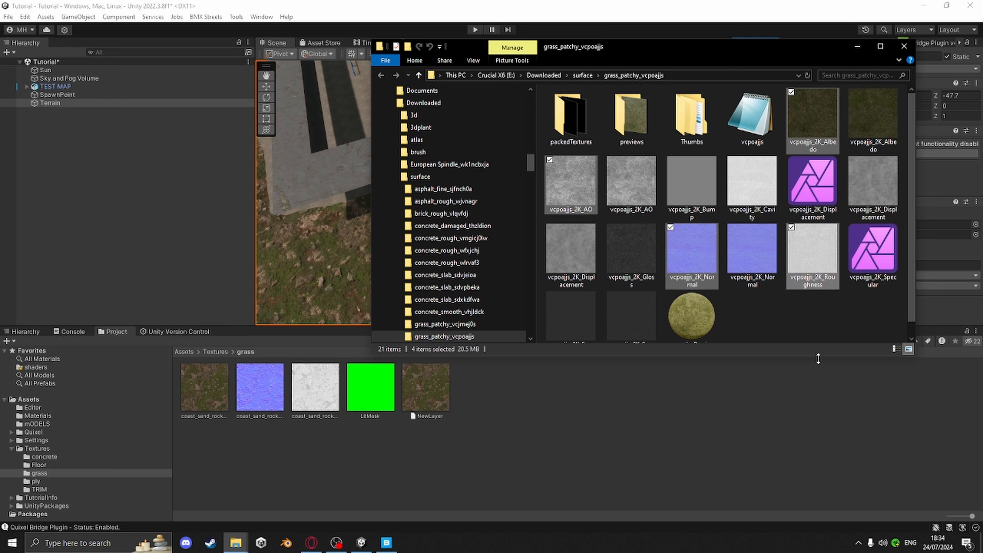
scroll(786, 326, down, 1)
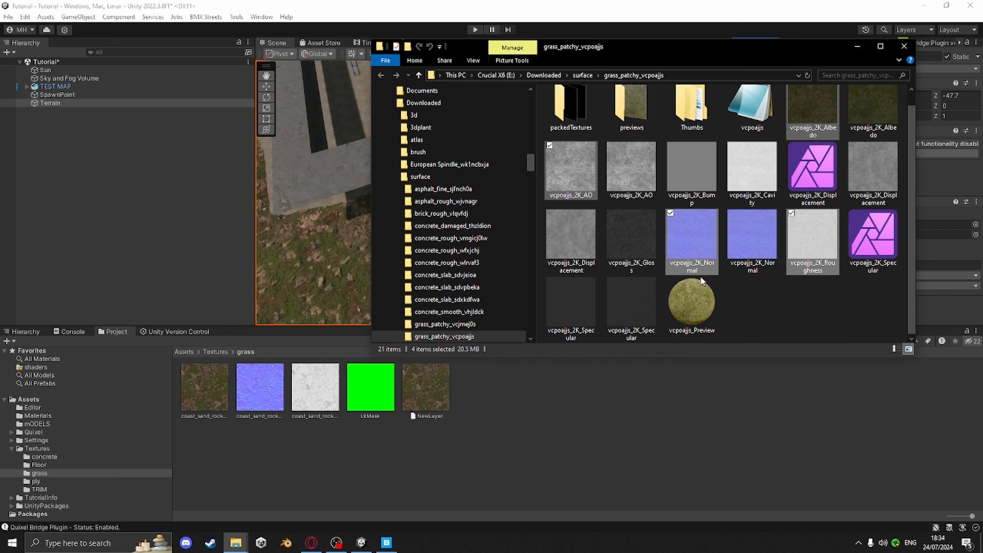
drag(811, 245, 545, 422)
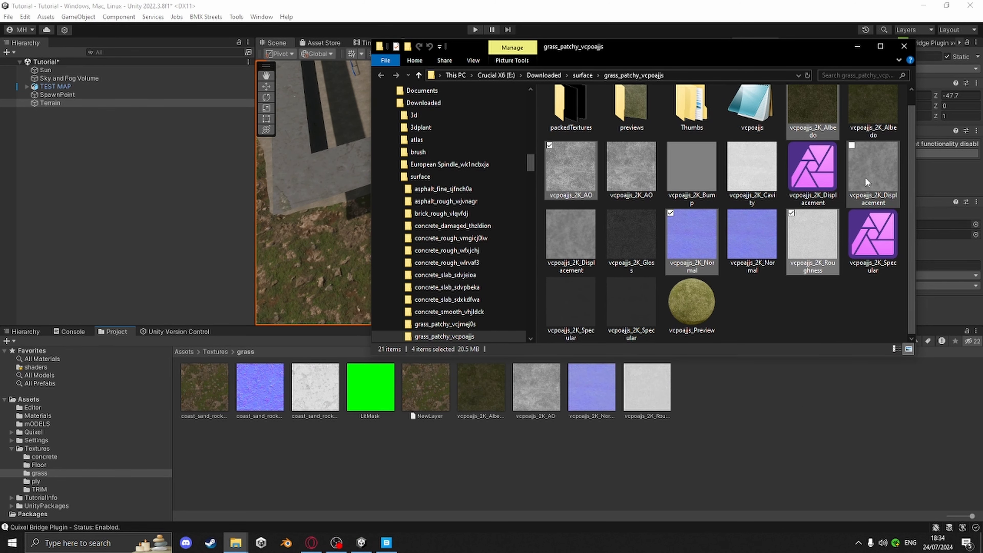
click(904, 46)
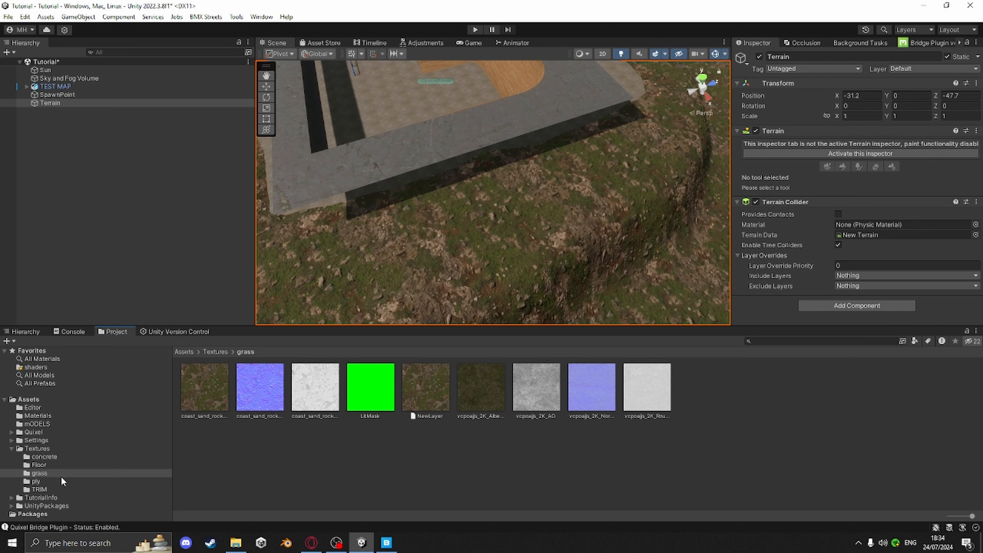
Create a new folder named grass2 inside the Textures folder
click(39, 447)
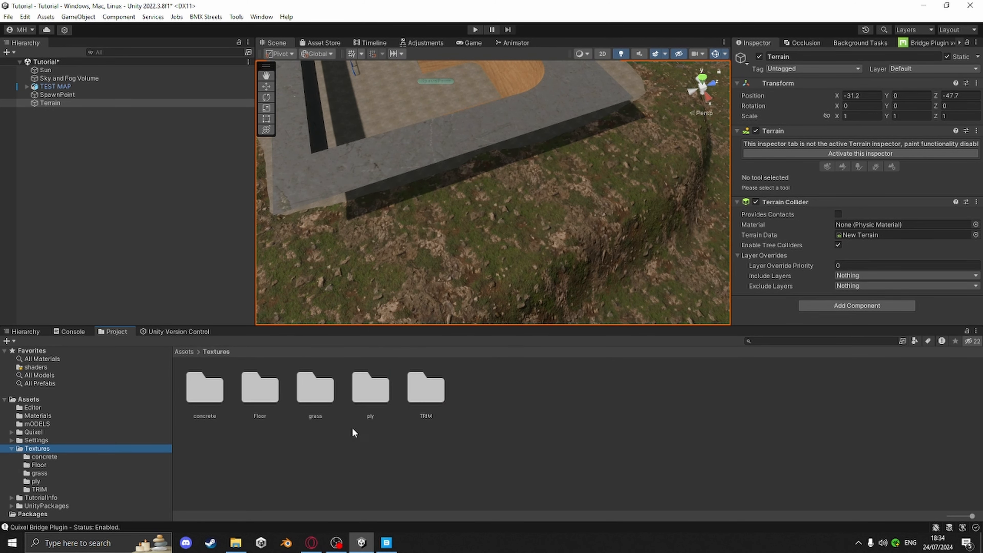
right_click(477, 402)
mouse_move(550, 115)
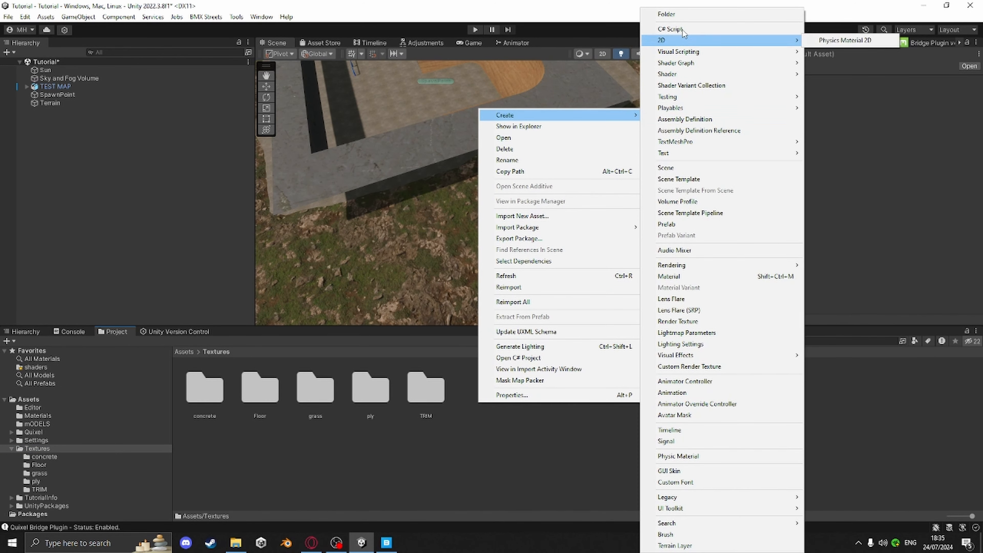
click(683, 18)
text(g)
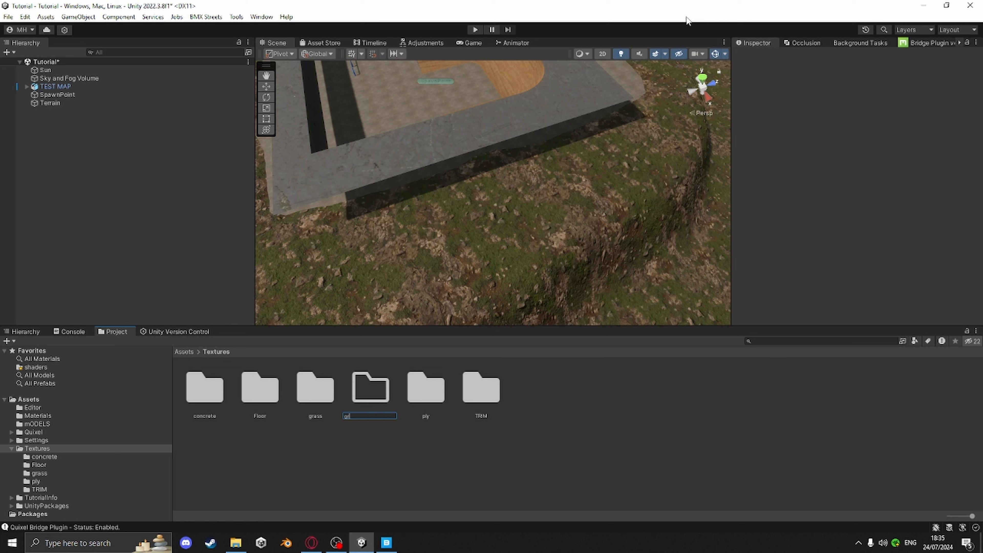
text(rass2)
key(Return)
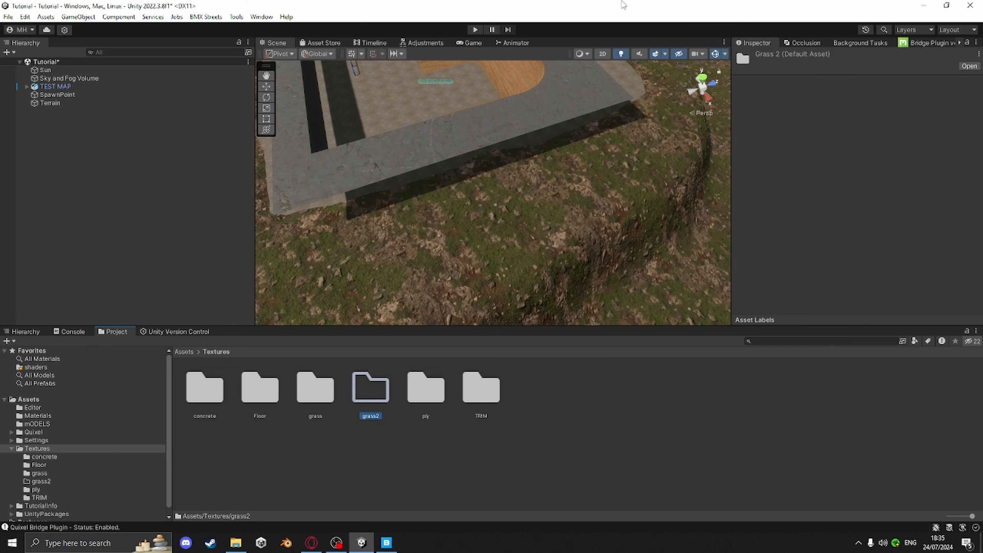
Move the four vcpoajjs 2K textures from the grass folder into the grass2 folder
double_click(306, 402)
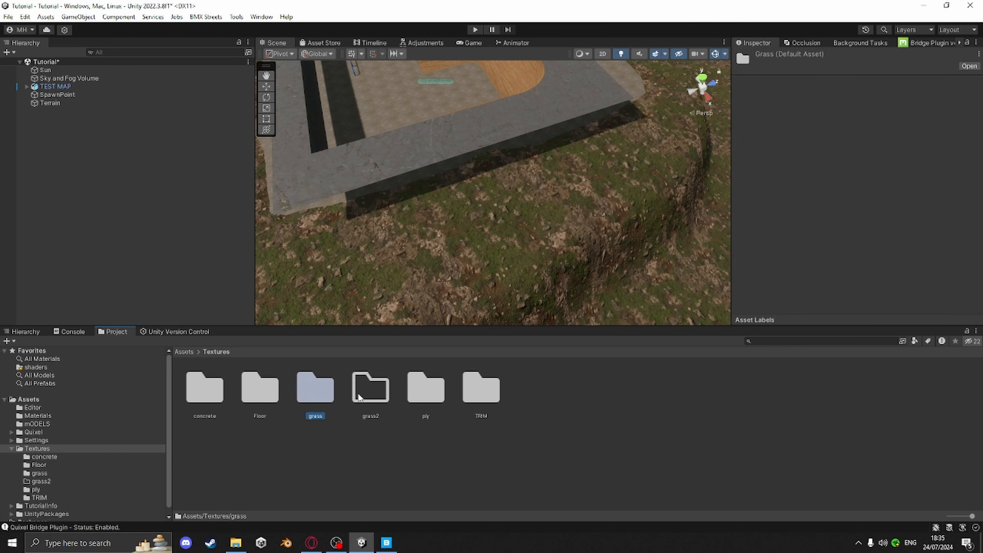
click(489, 377)
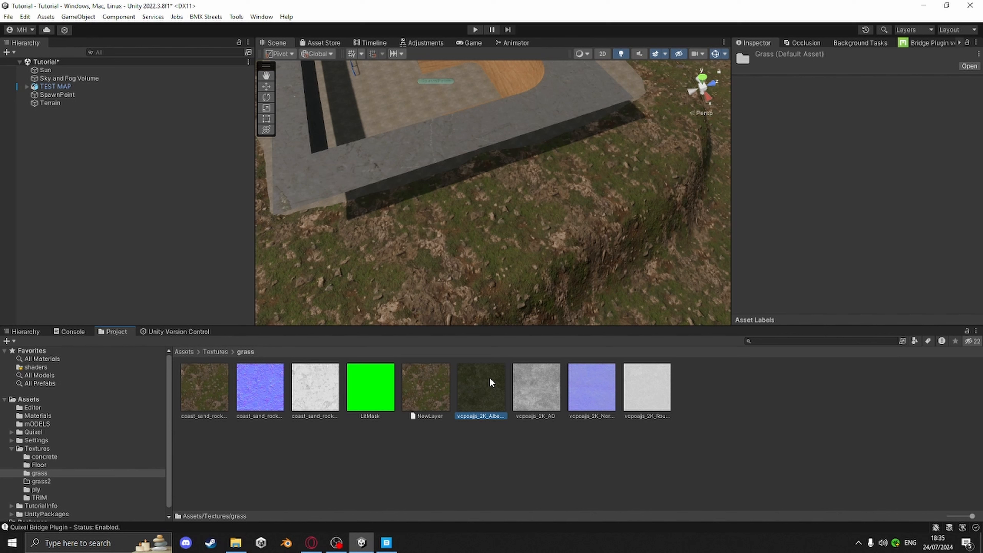
shift+click(643, 380)
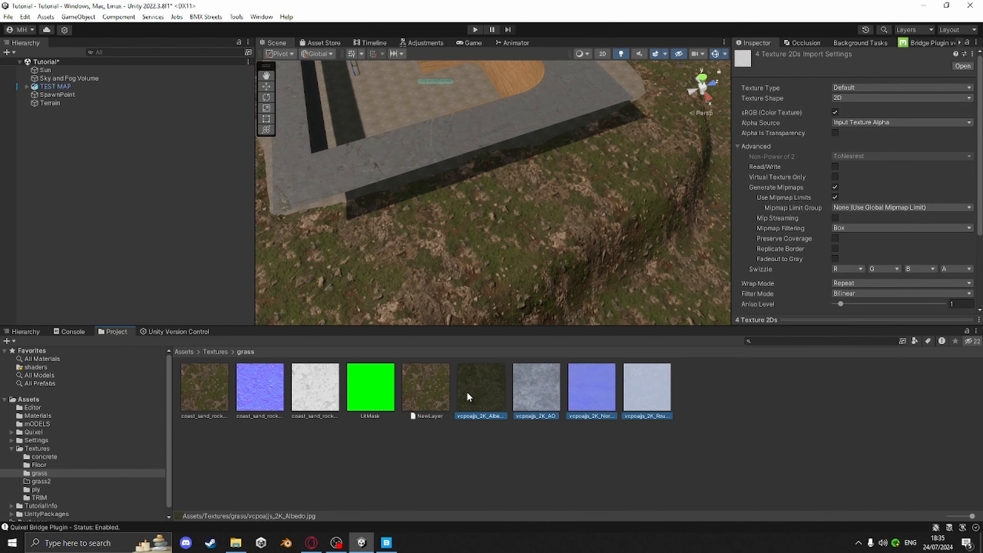
drag(476, 393, 55, 482)
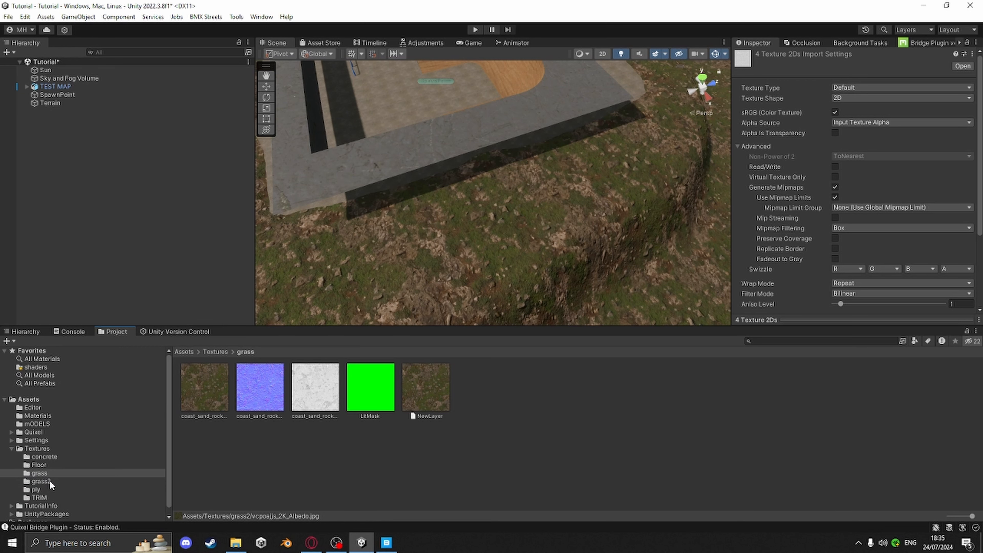
click(49, 481)
click(397, 463)
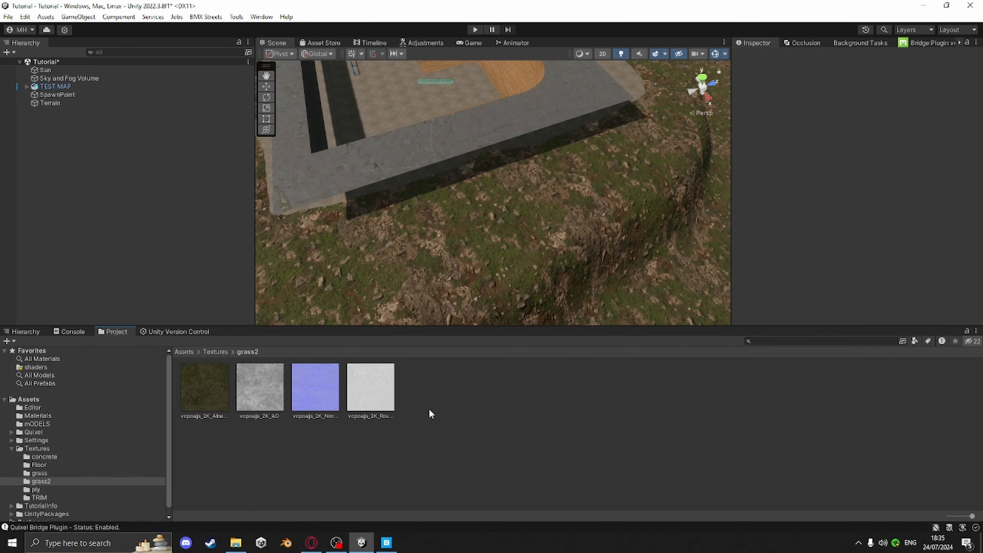
Open the Mask Map Packer, load the AO and Roughness textures, and mark the input as a roughness map
right_click(469, 392)
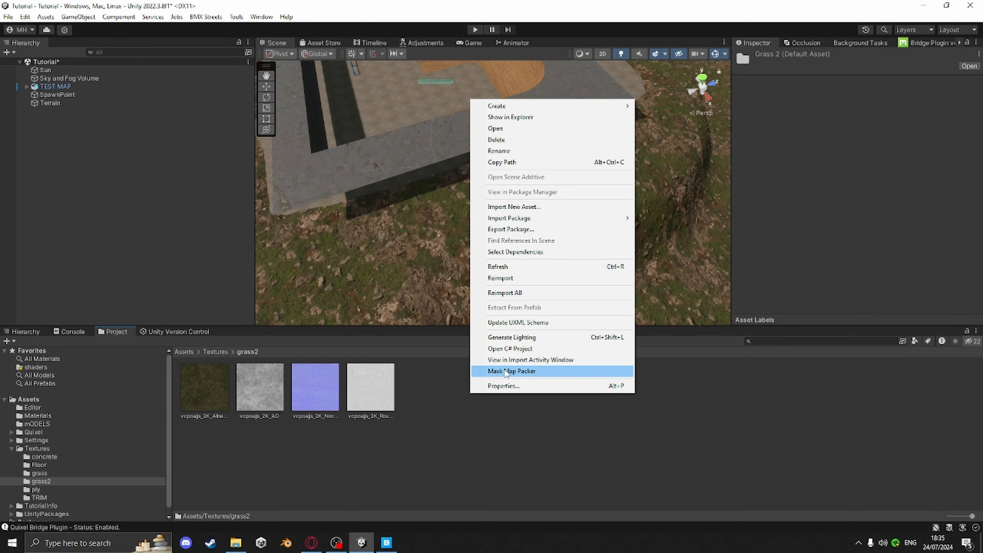
click(515, 370)
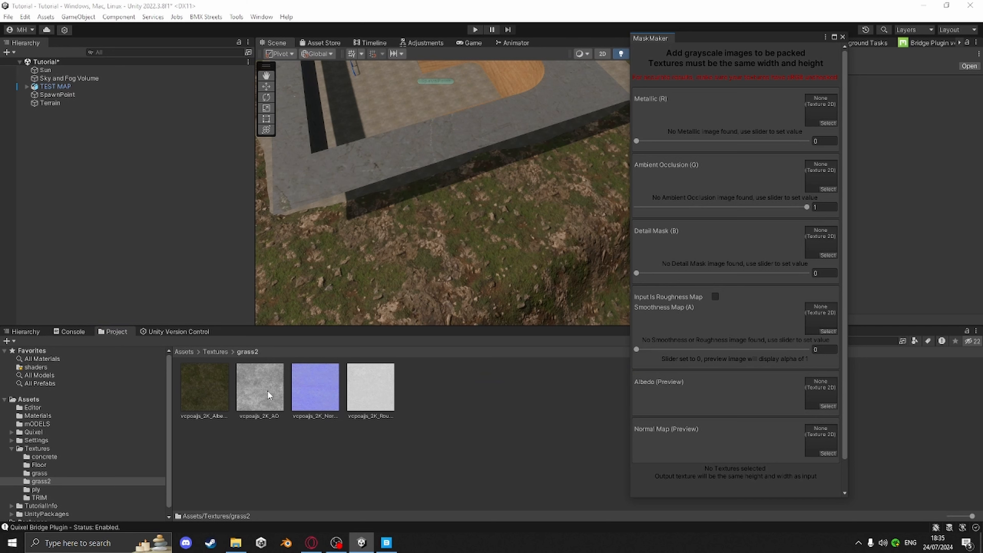
drag(270, 395, 800, 162)
drag(372, 389, 833, 299)
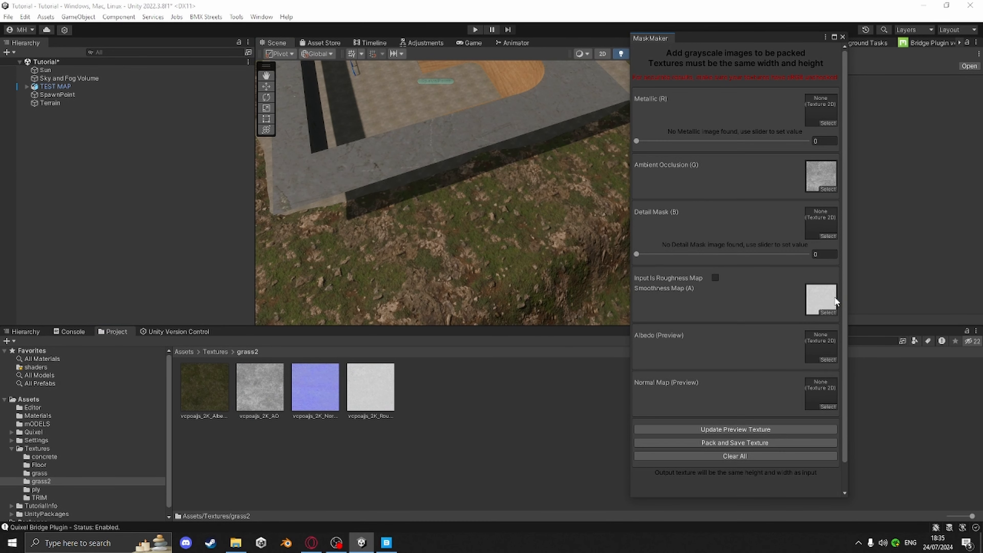
click(715, 278)
Pack and save the mask texture as LitMask into the Textures/grass2 folder, then close the packer
click(716, 444)
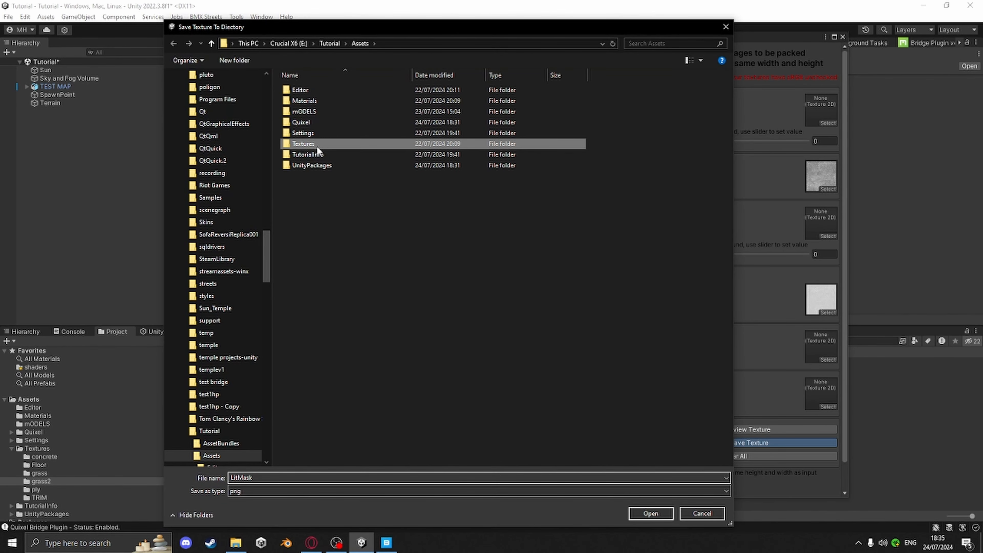
double_click(317, 146)
double_click(317, 121)
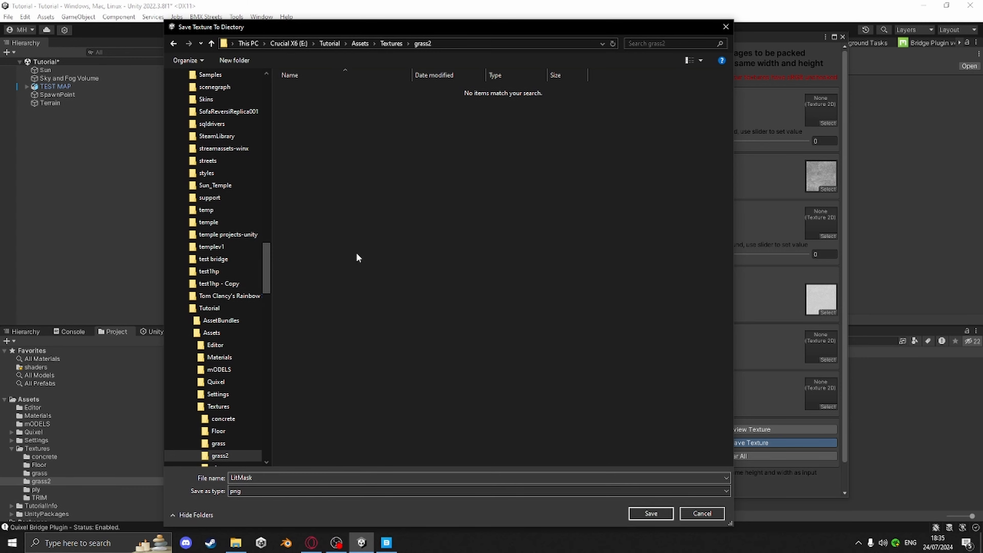
click(650, 513)
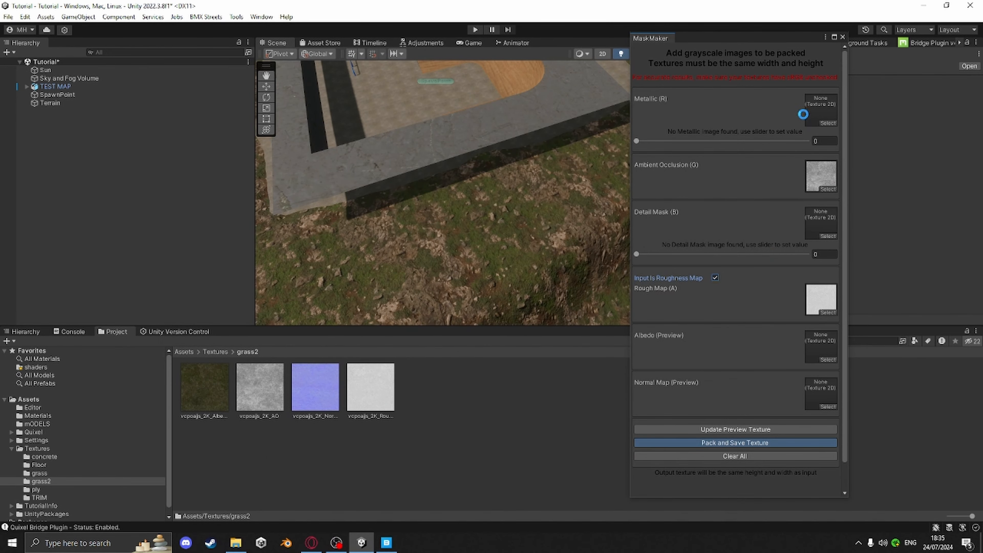
click(842, 37)
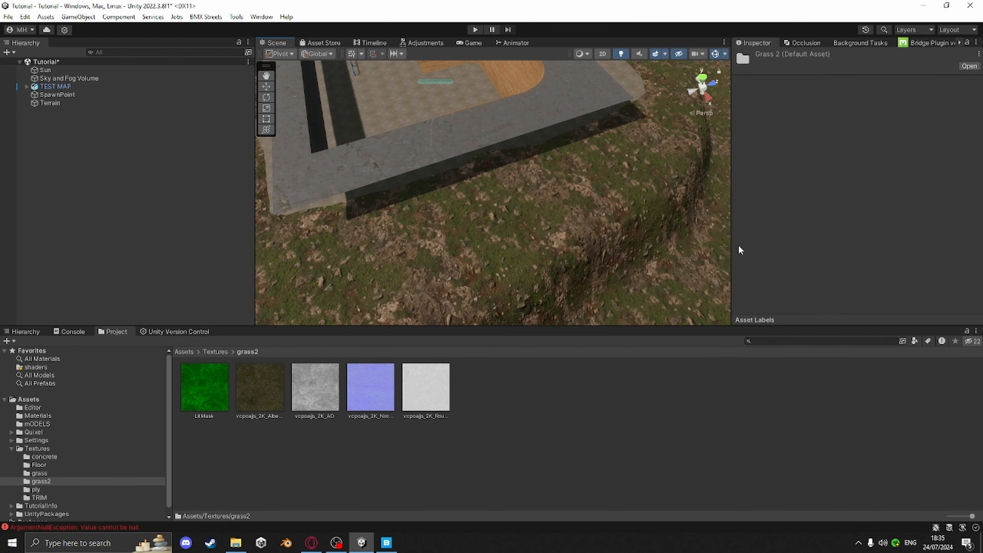
Add a new terrain layer to the Terrain using the vcpoajjs_2K_Albedo texture and select that layer
right_drag(723, 249, 505, 251)
click(479, 249)
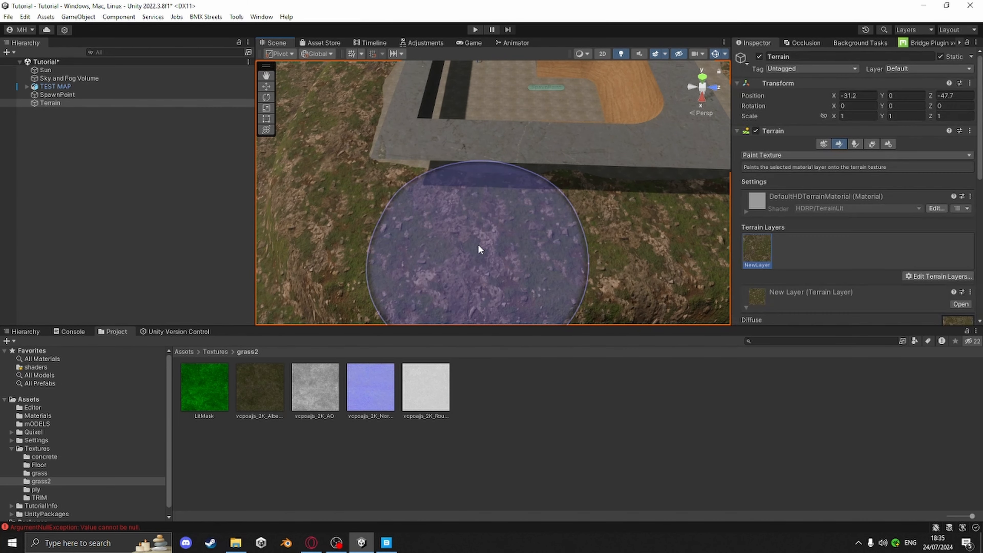
click(931, 275)
click(932, 278)
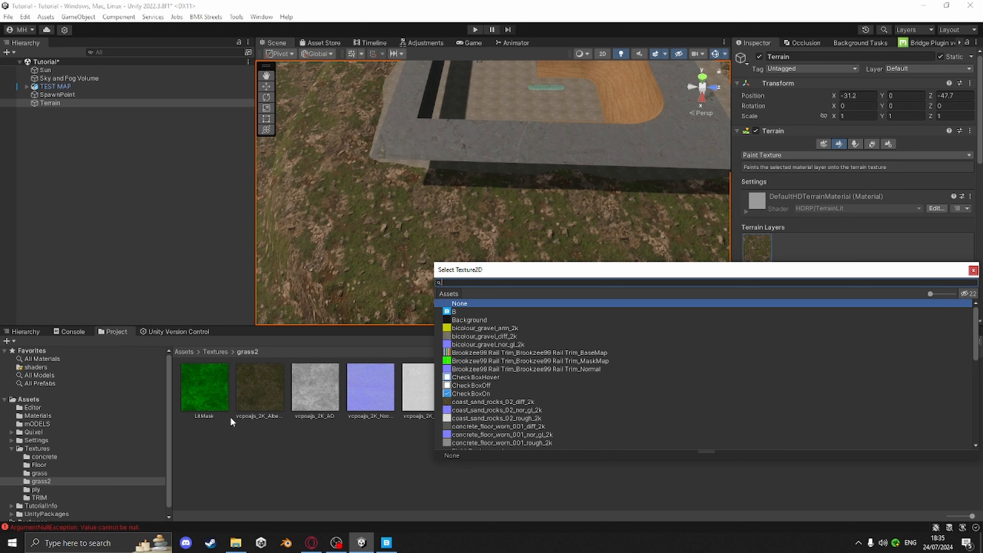
text(vc)
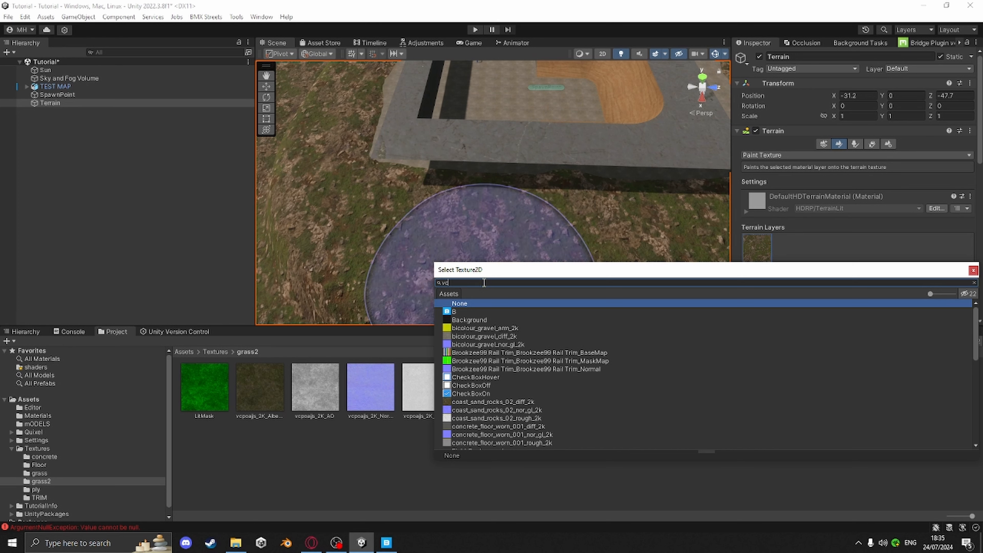
text(p)
click(497, 314)
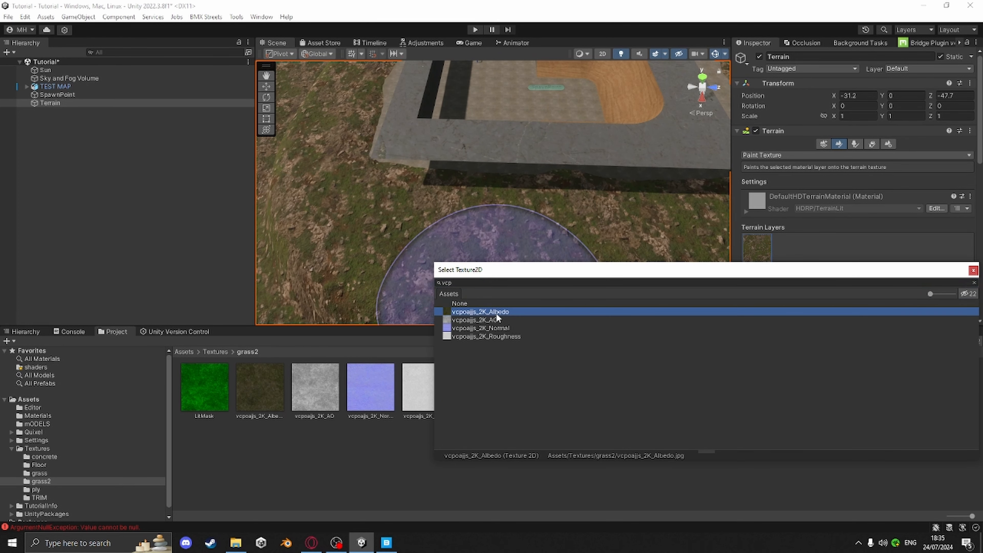
double_click(778, 312)
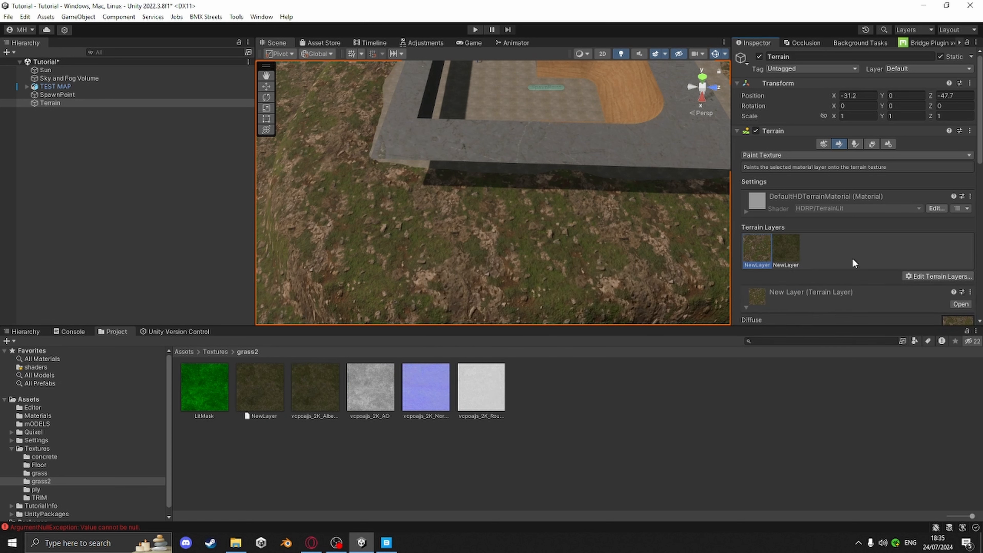
scroll(853, 259, down, 2)
click(782, 168)
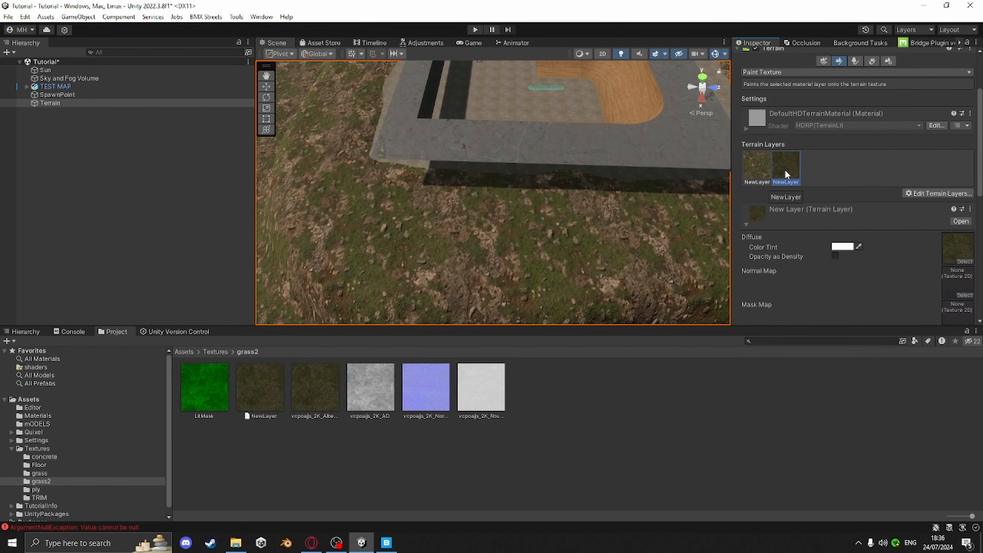
scroll(857, 162, down, 2)
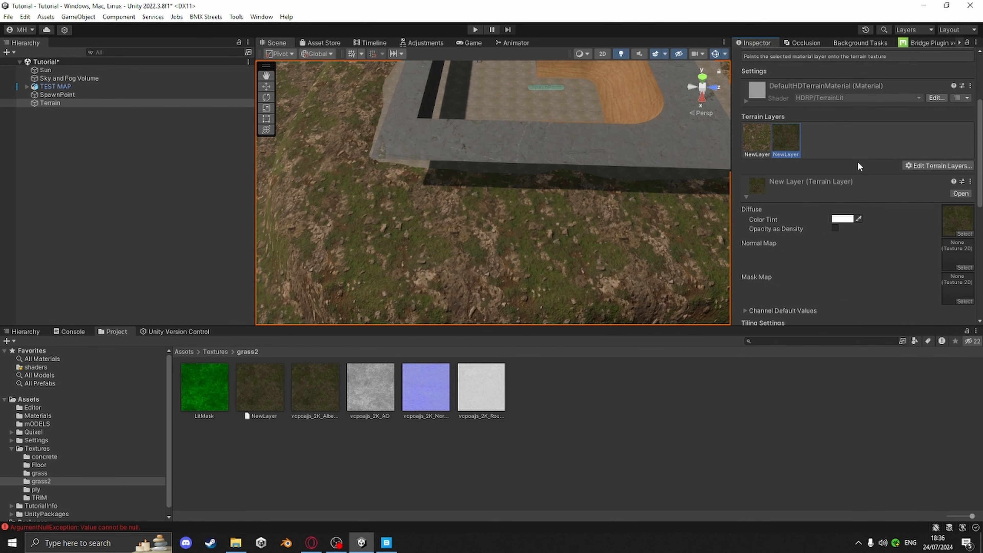
Set the vcpoajjs_2K_Normal texture's type to Normal map and apply the change
click(431, 392)
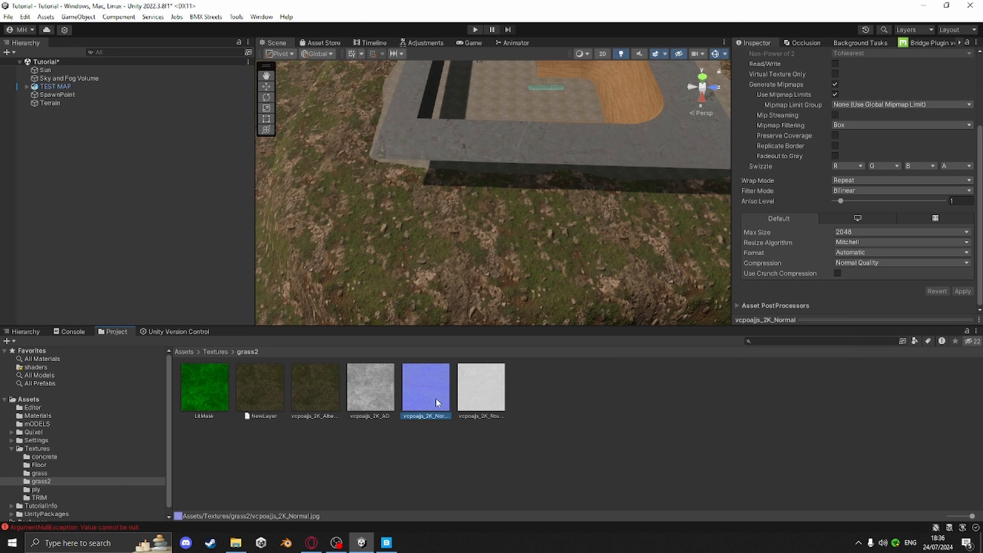
scroll(795, 197, up, 4)
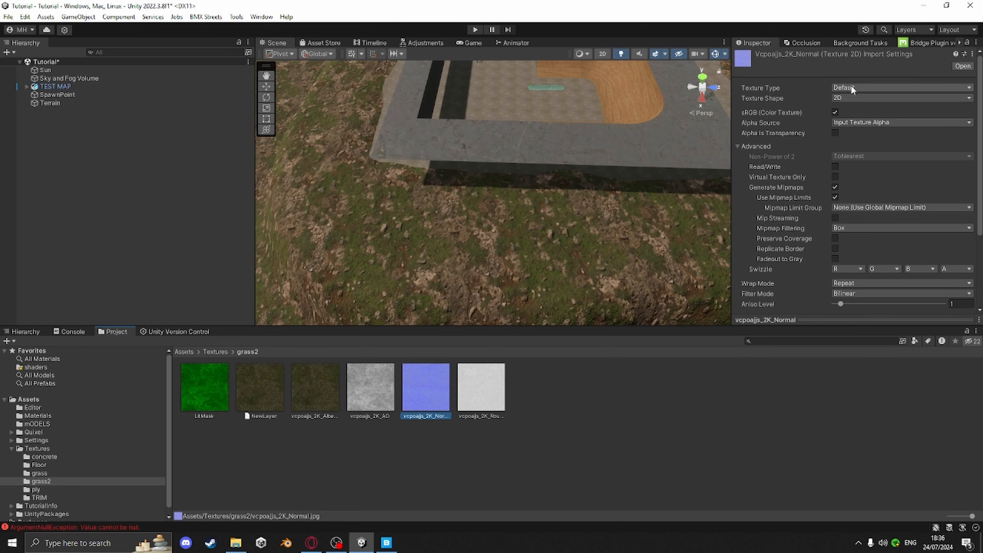
click(851, 86)
click(863, 112)
scroll(846, 87, down, 3)
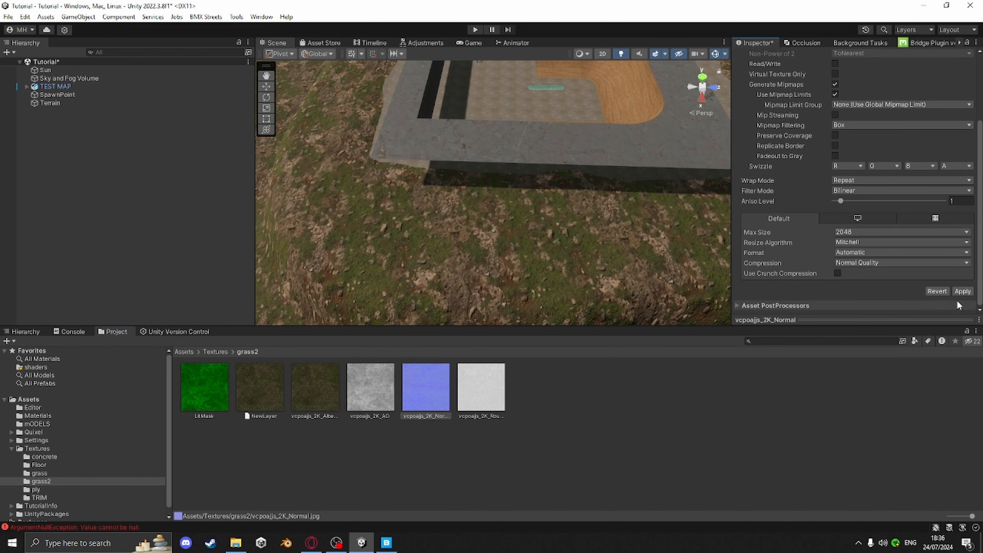
click(961, 291)
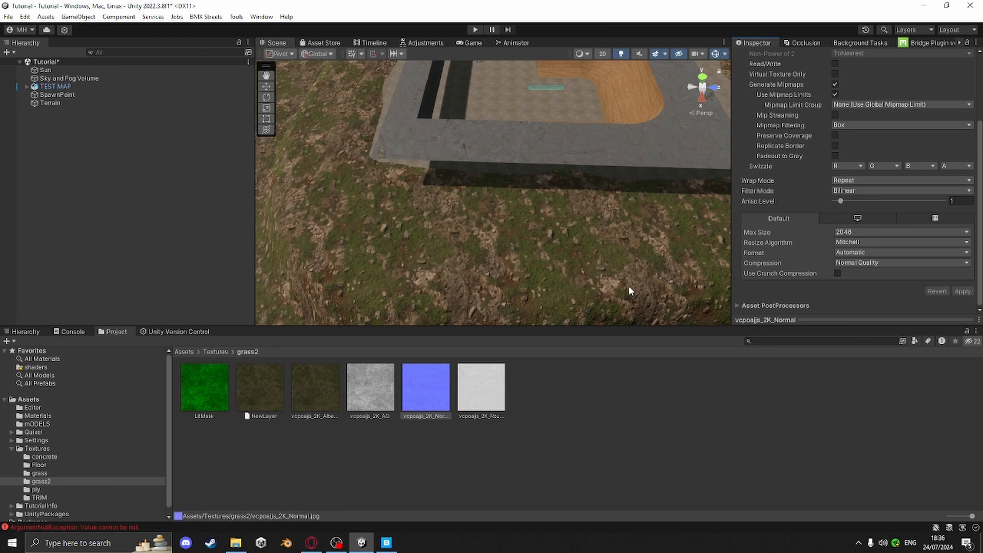
Assign the Normal texture and the LitMask texture as the new layer's normal map and mask map
scroll(558, 248, down, 1)
click(527, 260)
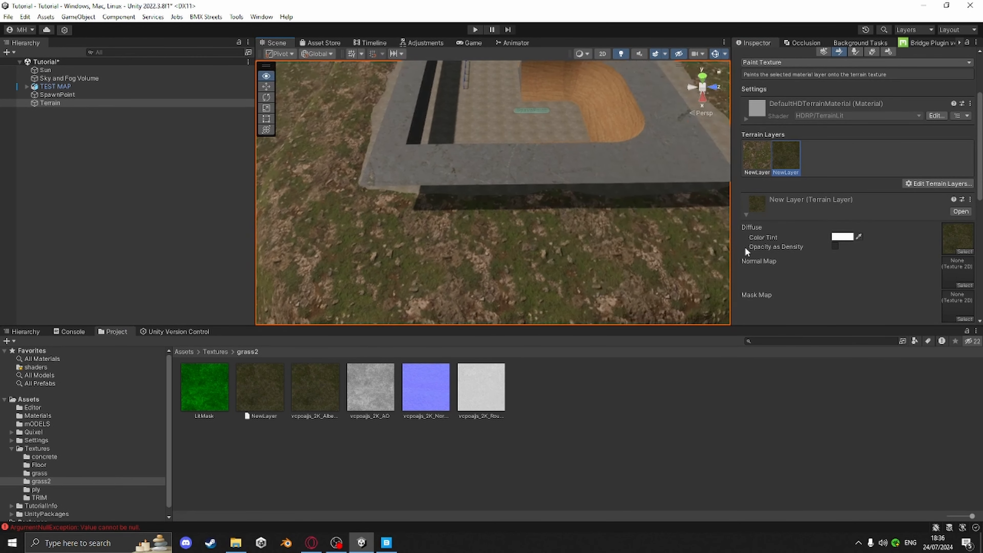
right_drag(745, 248, 746, 244)
drag(924, 266, 957, 272)
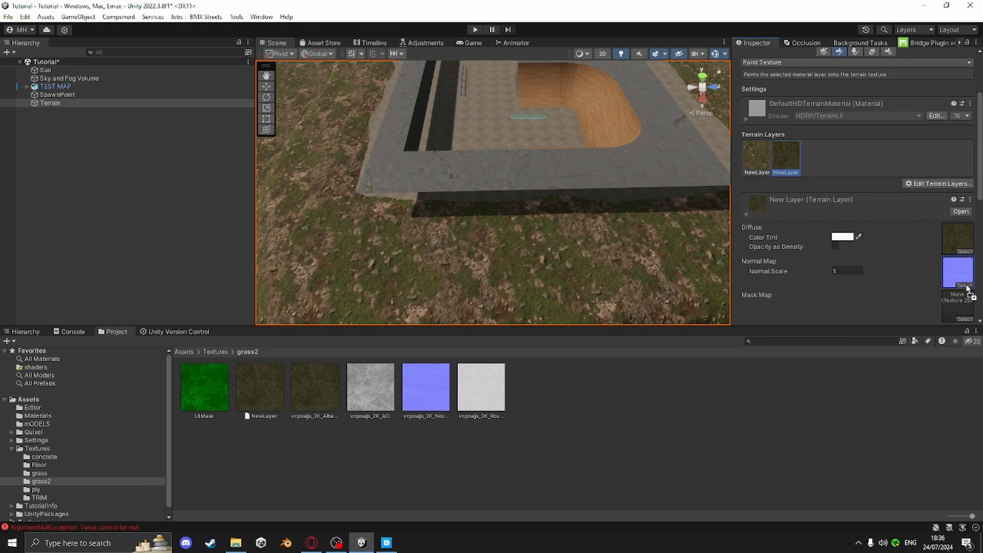
drag(968, 313, 966, 309)
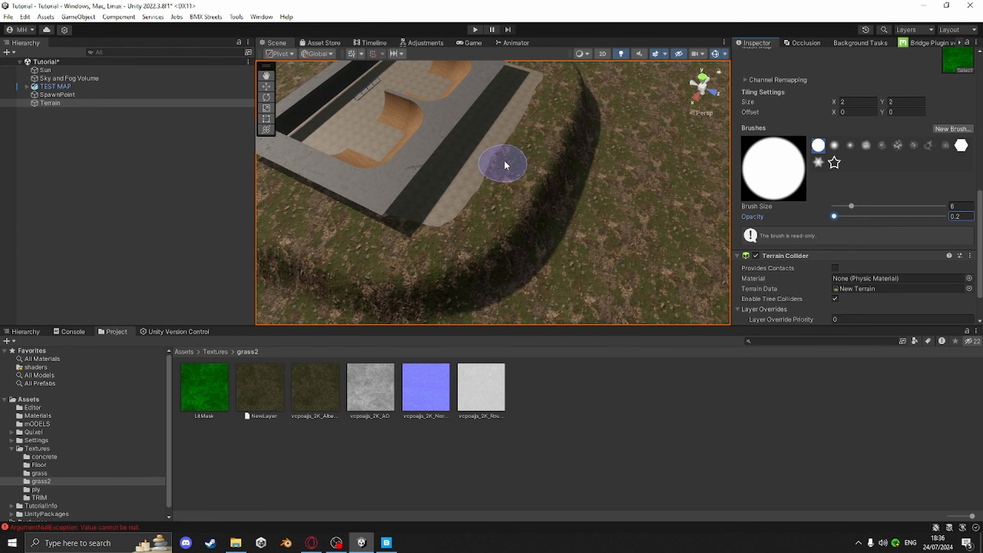
Paint the new grass layer onto the terrain around the skatepark with brush opacity about 10, then about 7
mouse_move(517, 148)
mouse_down()
mouse_move(477, 209)
mouse_move(532, 148)
mouse_move(517, 161)
mouse_up()
drag(845, 219, 845, 219)
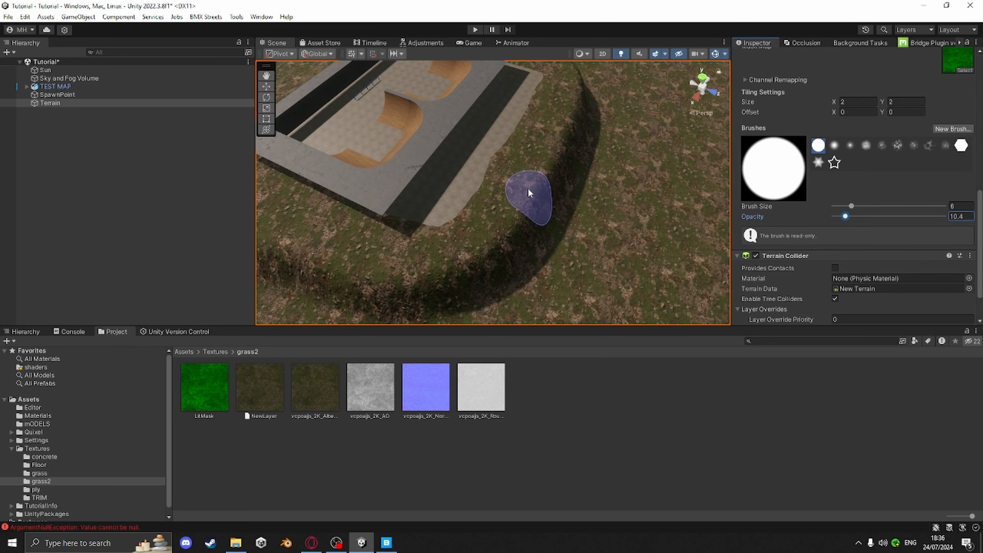
drag(506, 168, 487, 190)
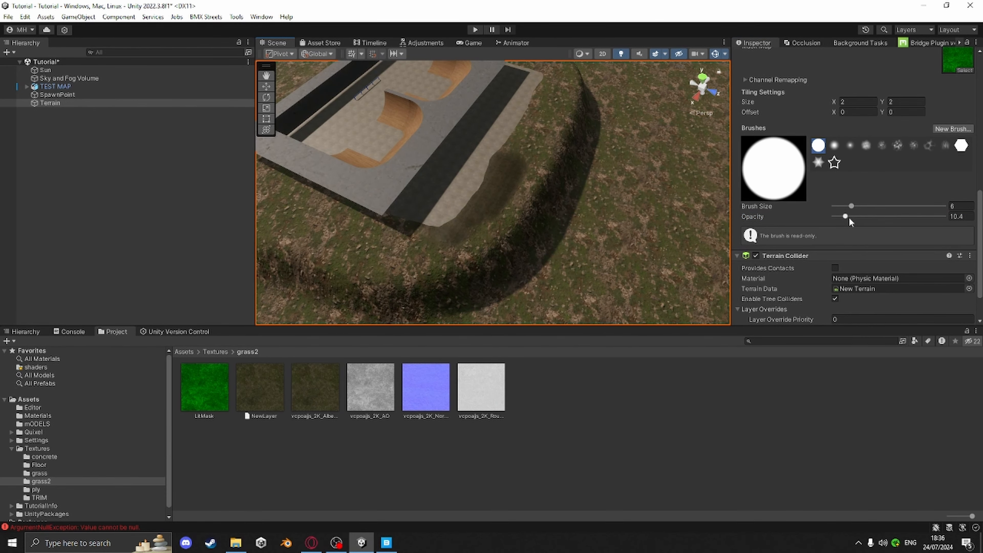
drag(846, 217, 843, 218)
scroll(434, 247, up, 10)
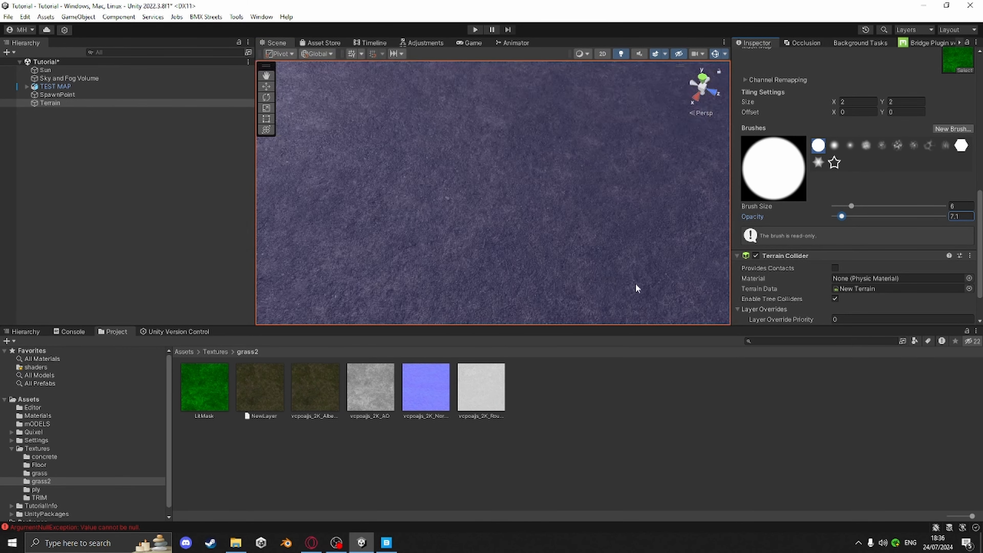
scroll(636, 284, down, 6)
right_drag(637, 255, 618, 199)
middle_drag(617, 200, 708, 186)
scroll(628, 166, up, 4)
scroll(808, 212, up, 4)
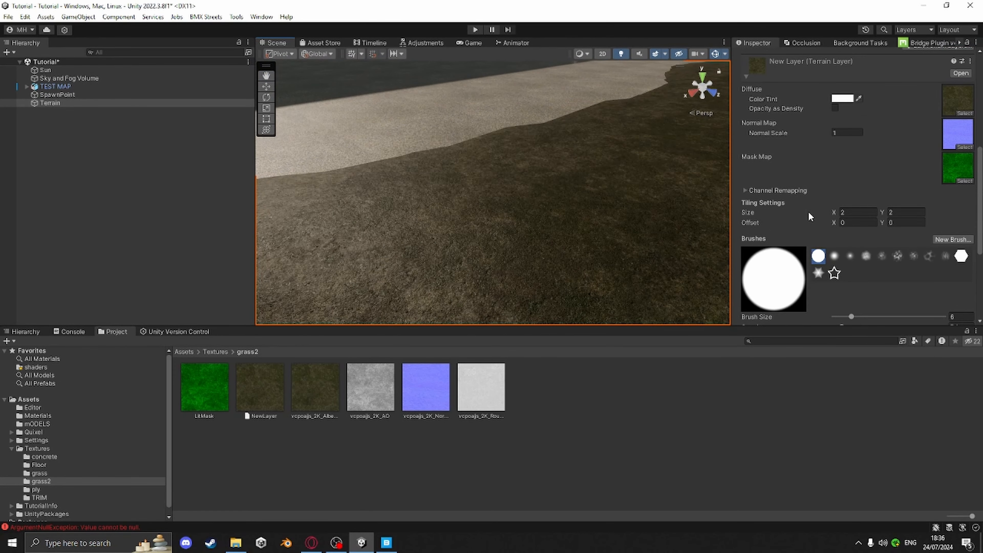
Adjust the layer's channel remapping, narrowing the smoothness range and raising the AO minimum
click(745, 189)
scroll(928, 174, down, 1)
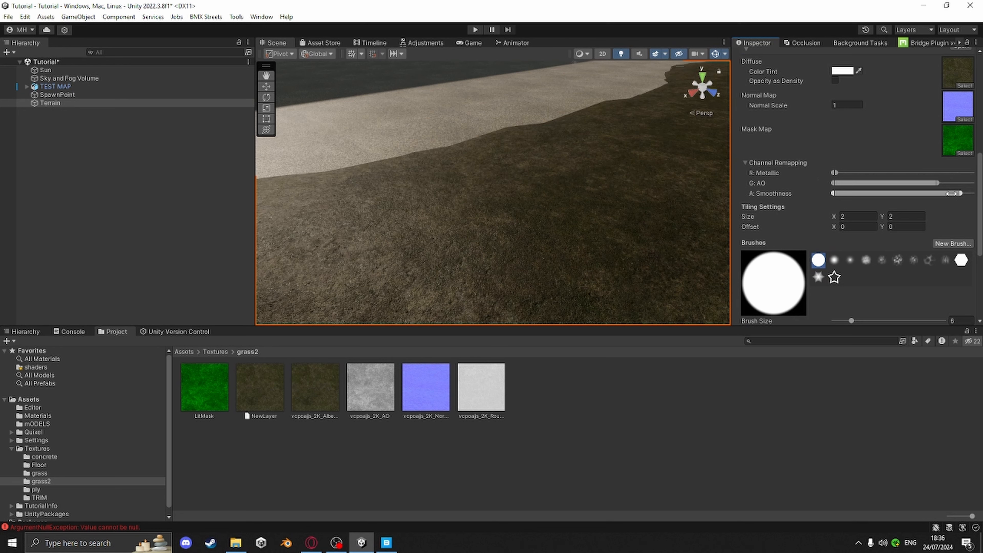
drag(951, 193, 915, 194)
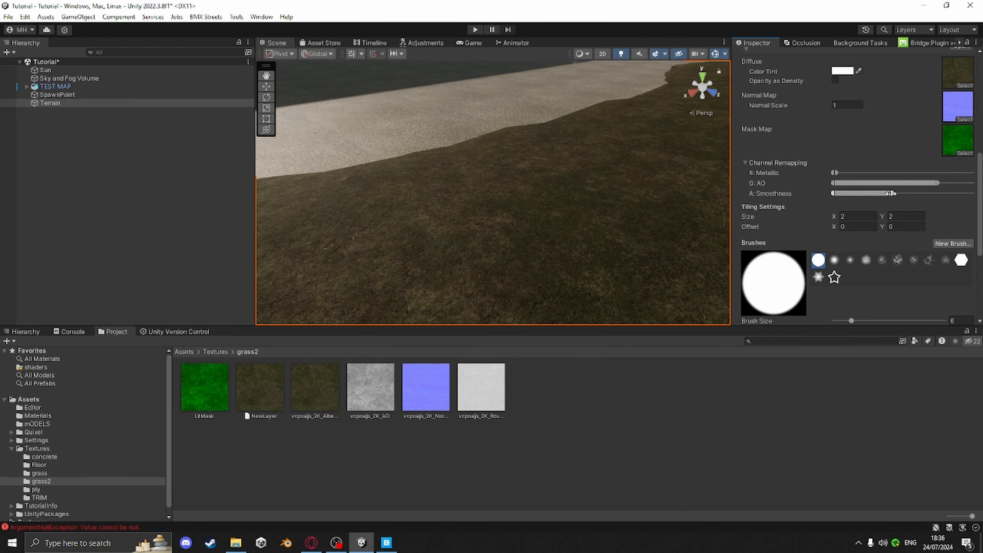
right_drag(588, 213, 429, 213)
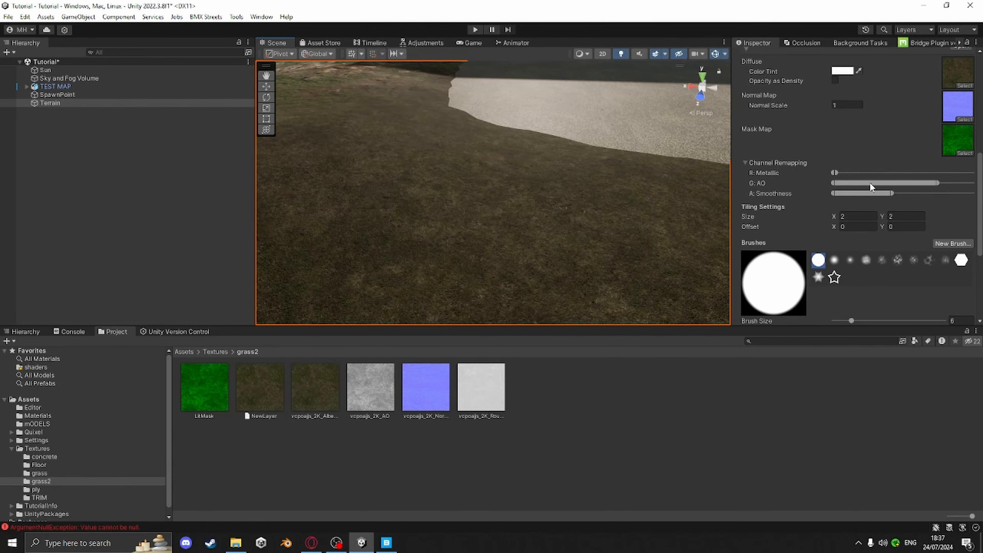
drag(870, 183, 905, 183)
right_drag(522, 190, 544, 209)
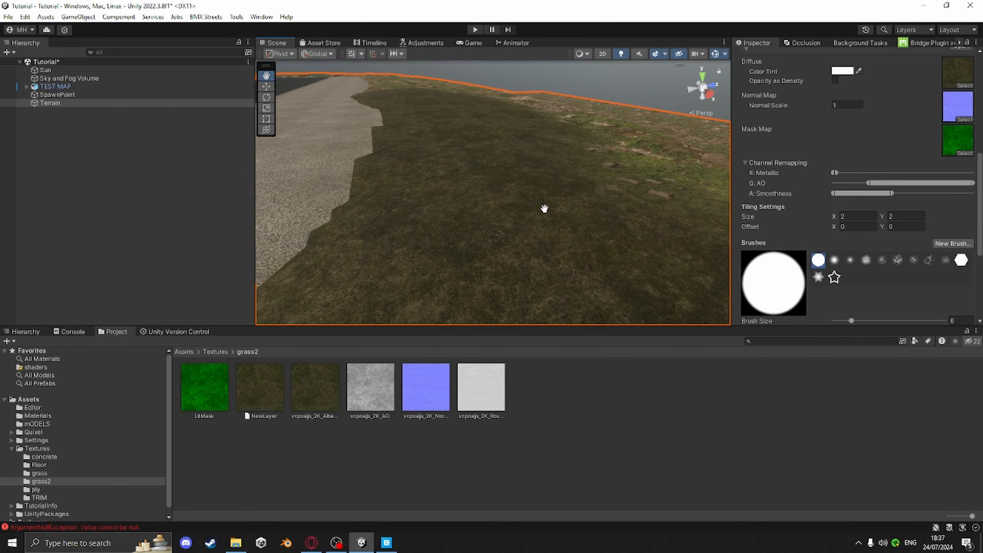
Set the grass layer's tiling size to 5 by 5 and inspect the terrain
click(834, 216)
text(5)
click(909, 218)
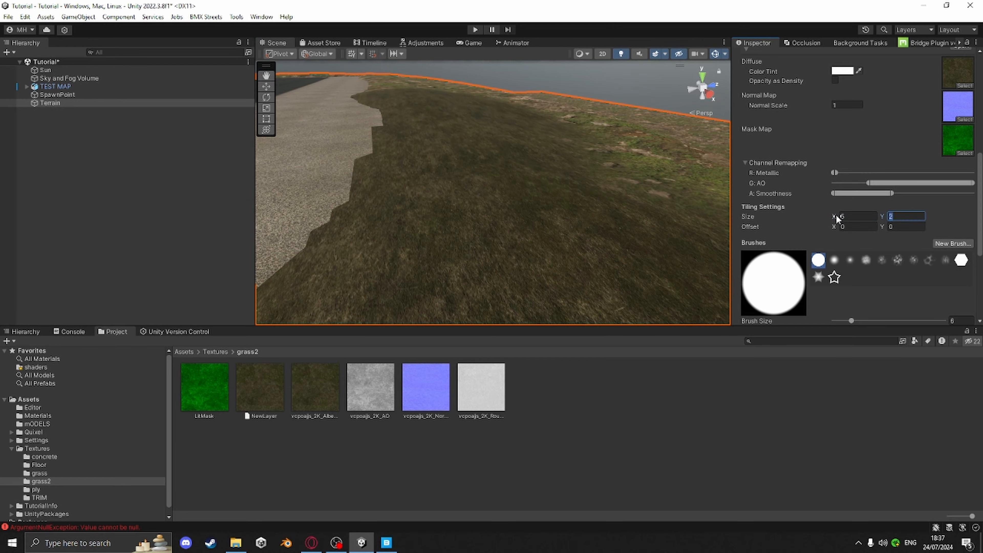
text(5)
right_drag(638, 225, 595, 212)
scroll(597, 205, up, 6)
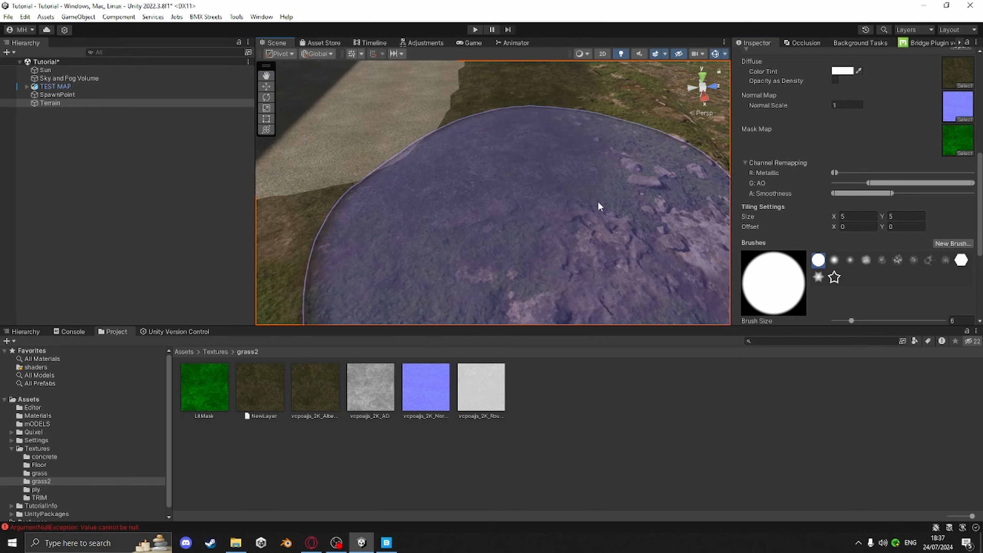
mouse_move(628, 215)
middle_down()
mouse_move(627, 246)
mouse_move(620, 241)
middle_up()
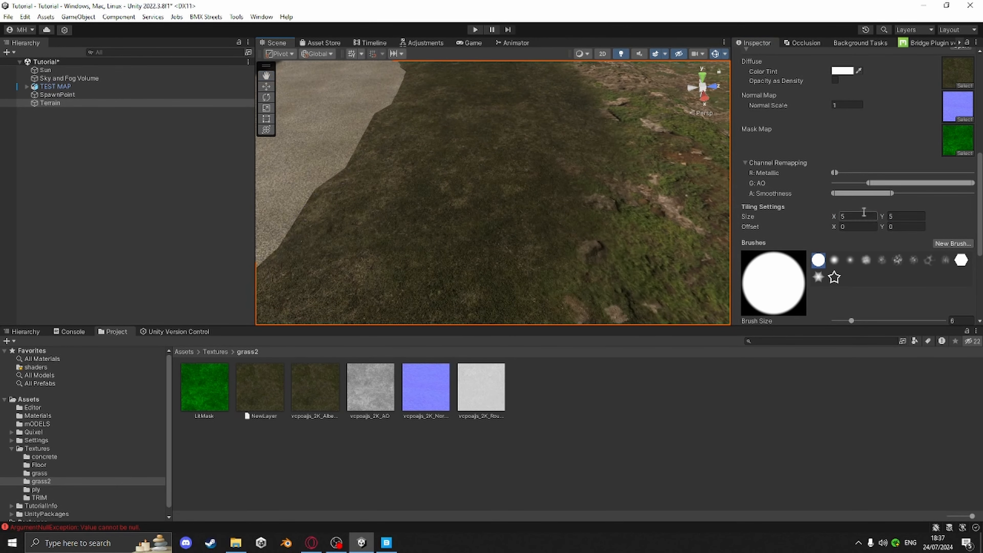
Set the grass layer's tiling size to 10 by 10
text(10)
key(Tab)
text(10)
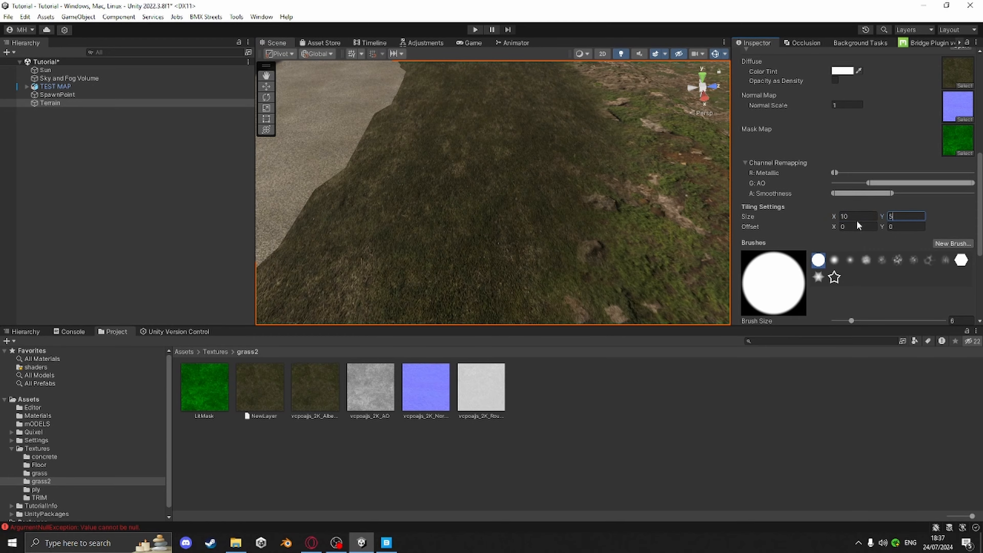
Paint the grass layer onto the terrain along the skatepark's near edge
scroll(612, 228, down, 4)
middle_drag(611, 227, 598, 246)
scroll(606, 218, up, 5)
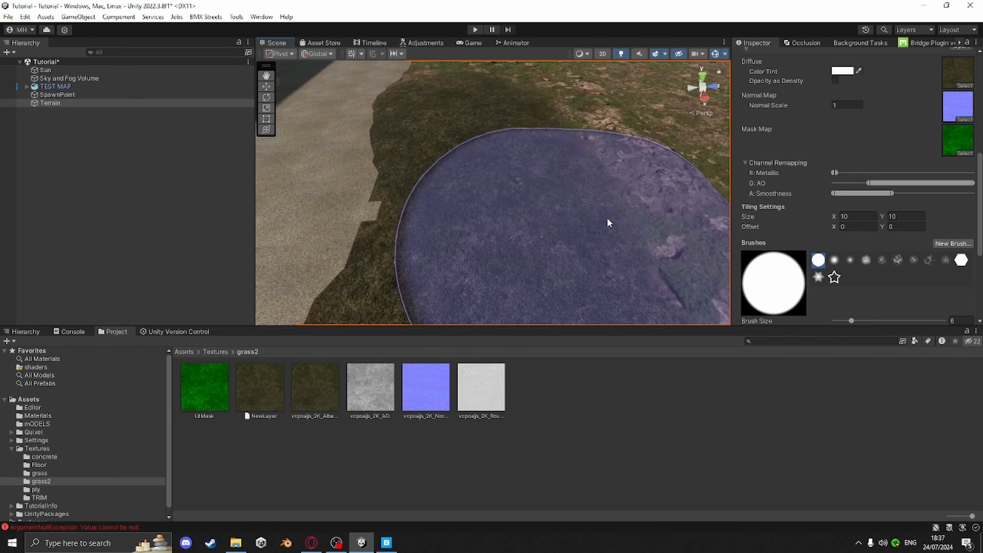
scroll(608, 220, up, 3)
right_drag(609, 220, 630, 144)
mouse_move(631, 143)
middle_down()
mouse_move(581, 212)
mouse_move(532, 241)
middle_up()
scroll(520, 250, down, 3)
right_drag(588, 181, 568, 252)
middle_drag(568, 252, 551, 178)
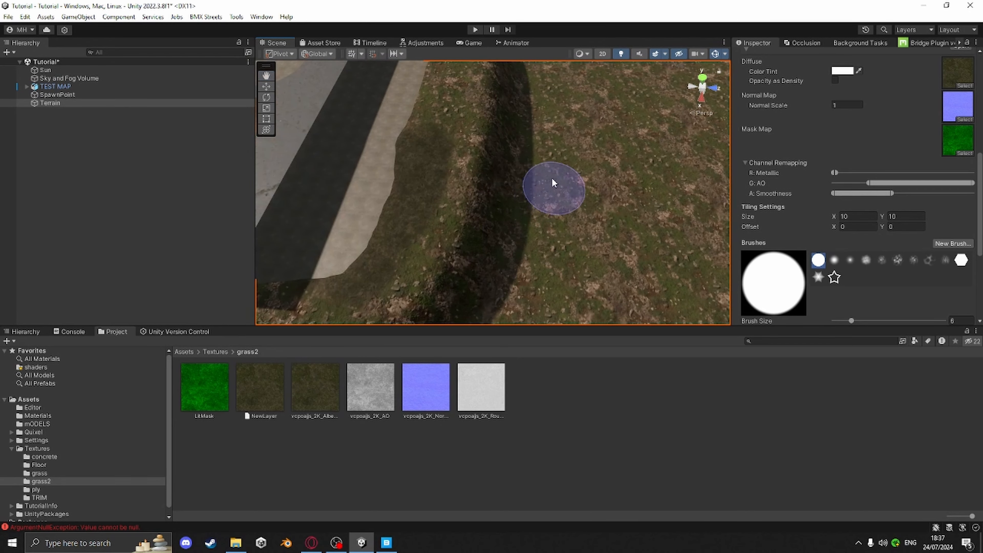
middle_drag(436, 127, 443, 210)
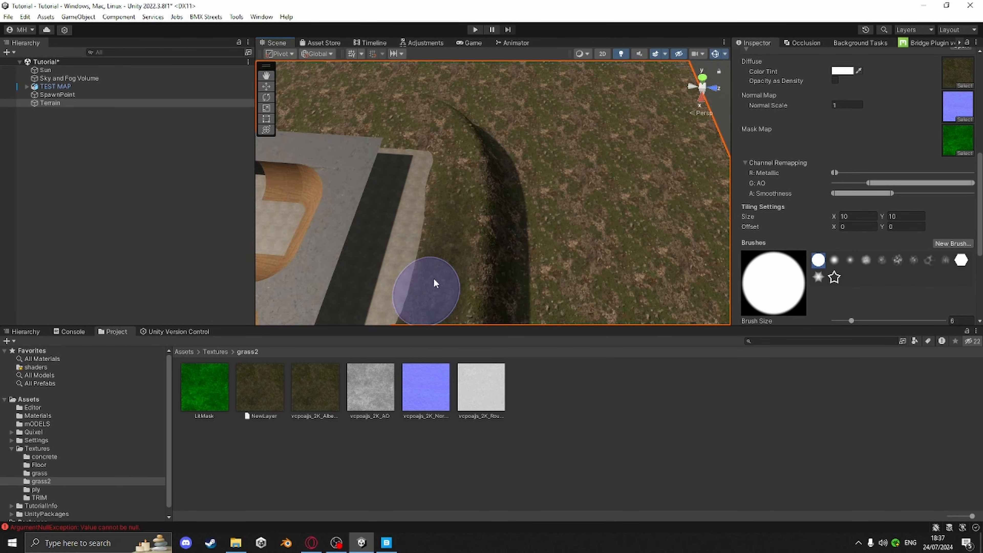
middle_drag(439, 168, 549, 280)
drag(545, 237, 540, 228)
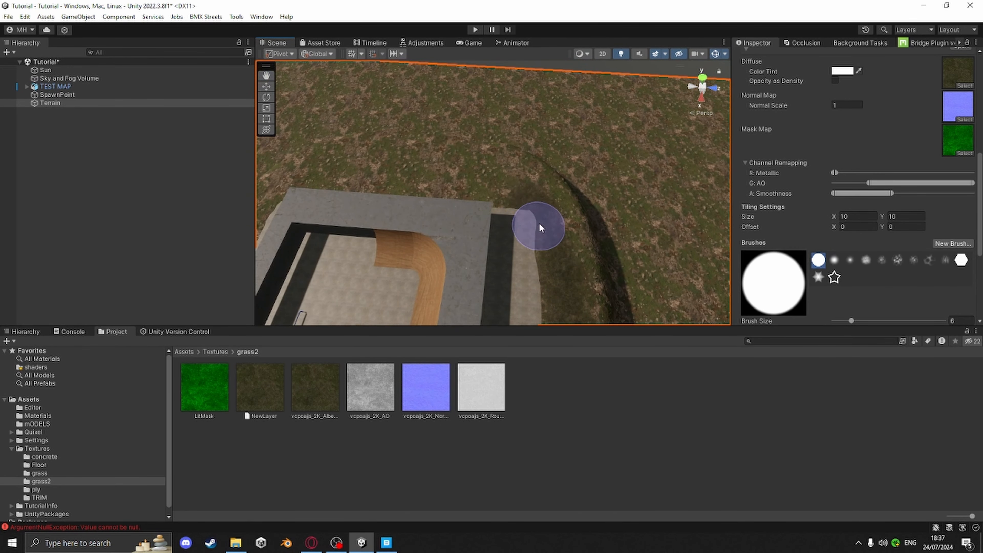
middle_drag(465, 191, 528, 193)
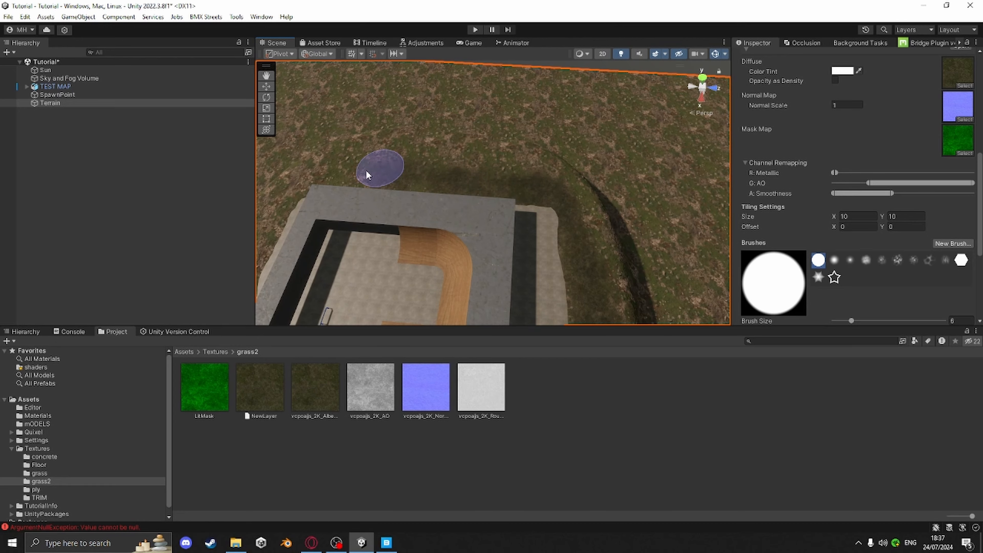
middle_drag(366, 171, 464, 169)
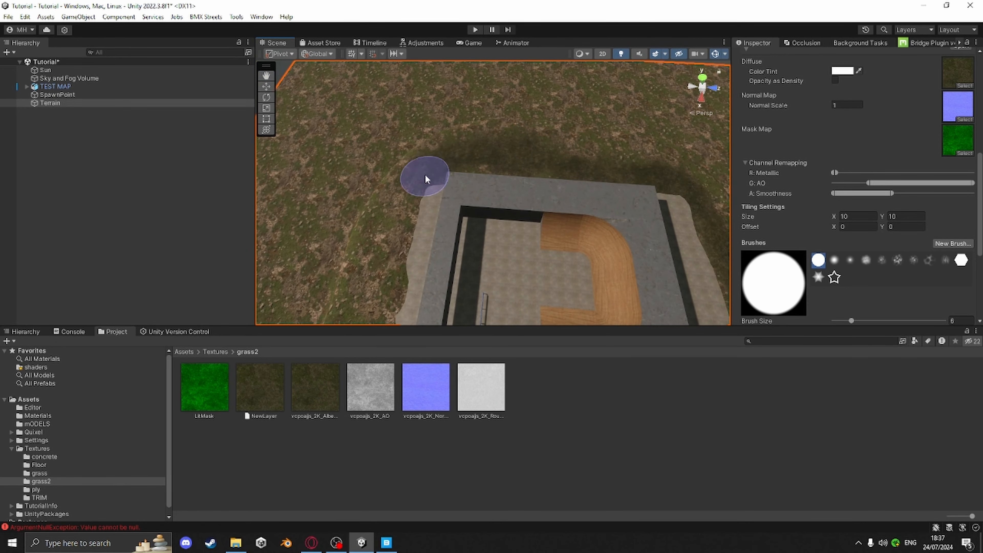
Paint the grass layer across the slope surrounding the skatepark platform
mouse_move(373, 281)
middle_down()
mouse_move(472, 180)
mouse_move(635, 150)
middle_up()
right_drag(636, 150, 658, 152)
mouse_move(464, 66)
middle_down()
mouse_move(493, 180)
mouse_move(490, 212)
middle_up()
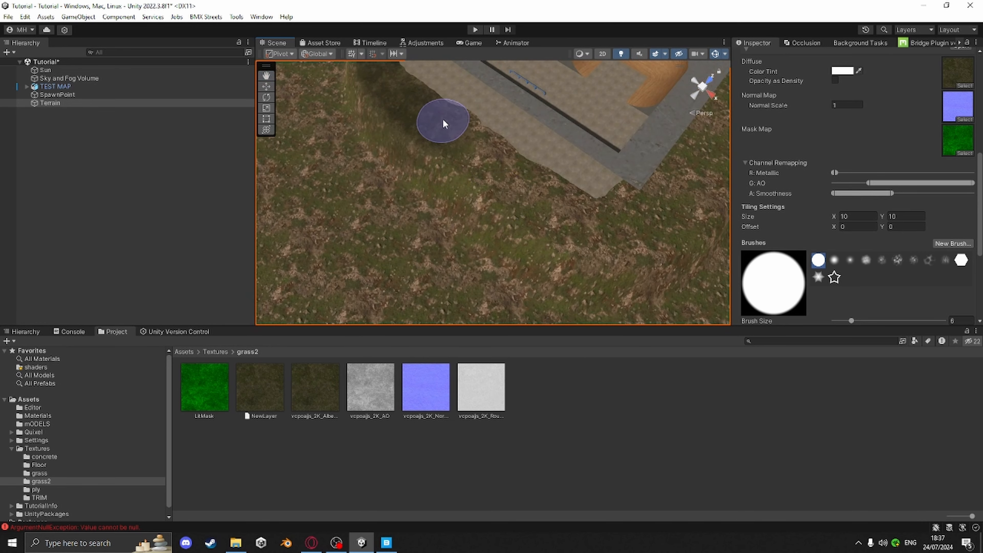
mouse_move(463, 129)
mouse_down()
mouse_move(585, 234)
mouse_move(501, 165)
mouse_move(530, 203)
mouse_up()
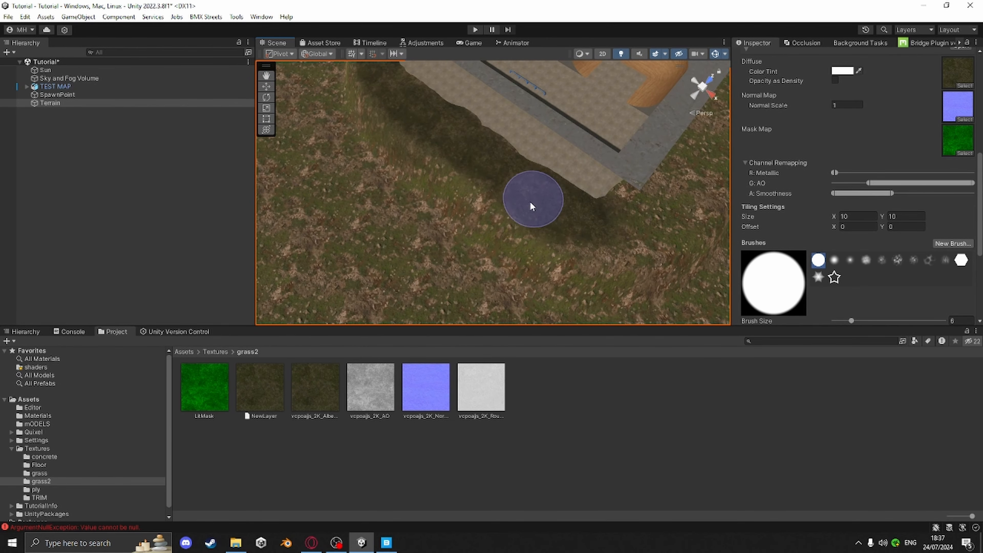
mouse_move(557, 228)
middle_down()
mouse_move(434, 211)
mouse_move(514, 196)
mouse_move(494, 210)
middle_up()
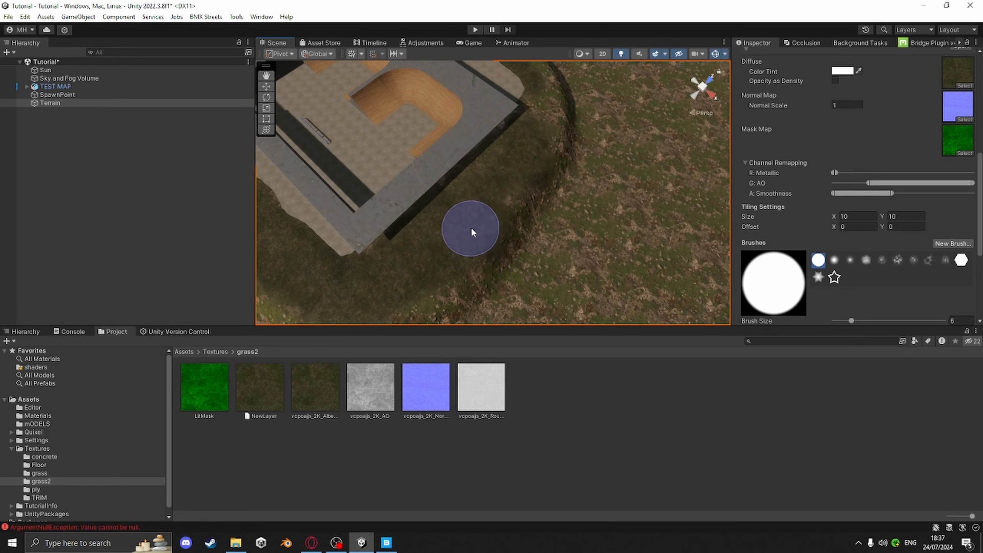
right_drag(481, 212, 347, 160)
middle_drag(457, 165, 362, 160)
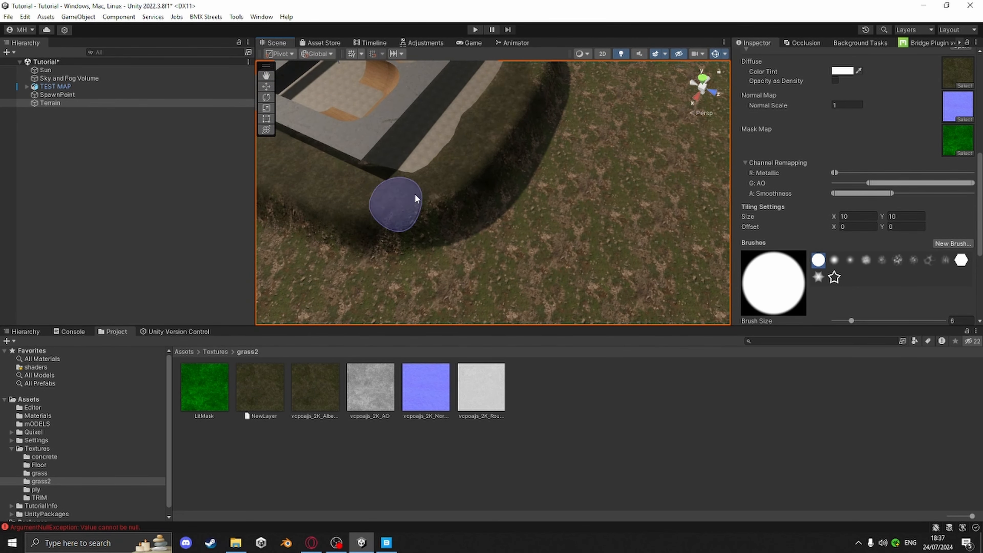
mouse_move(395, 203)
middle_down()
mouse_move(468, 199)
mouse_move(417, 245)
middle_up()
mouse_move(444, 136)
middle_down()
mouse_move(480, 180)
mouse_move(507, 188)
middle_up()
mouse_move(514, 195)
right_down()
mouse_move(522, 237)
mouse_move(345, 150)
mouse_move(356, 197)
right_up()
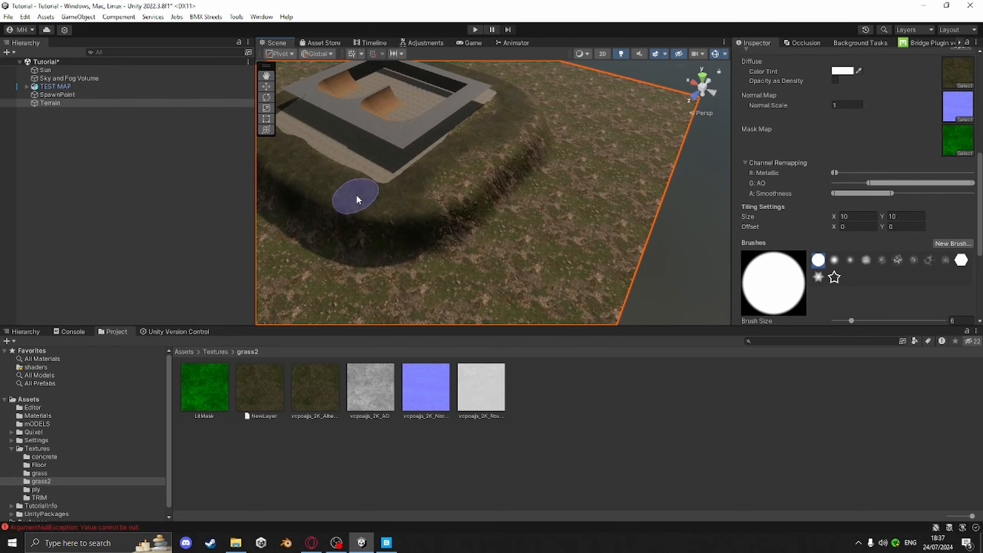
mouse_move(471, 169)
mouse_down()
mouse_move(497, 170)
mouse_move(528, 112)
mouse_move(545, 132)
mouse_up()
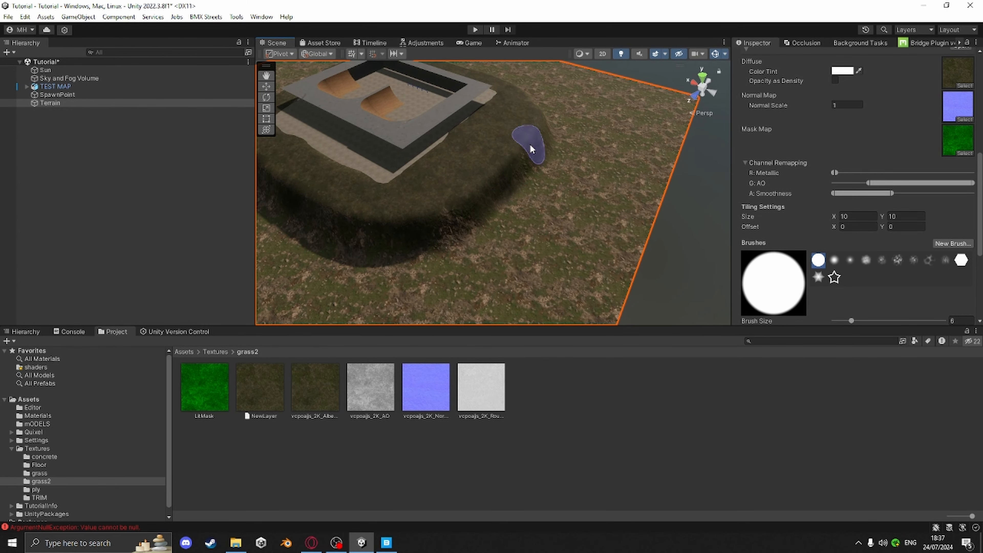
middle_drag(531, 149, 594, 234)
scroll(594, 235, up, 5)
right_drag(643, 217, 528, 138)
middle_drag(529, 138, 454, 114)
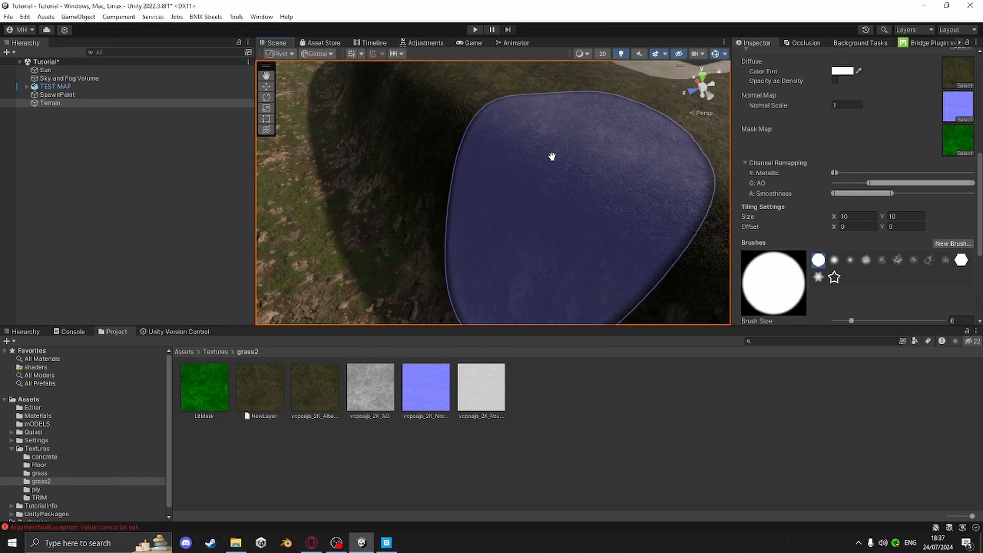
Switch to the soft round brush and paint grass along the base of the slope around the skatepark
click(834, 260)
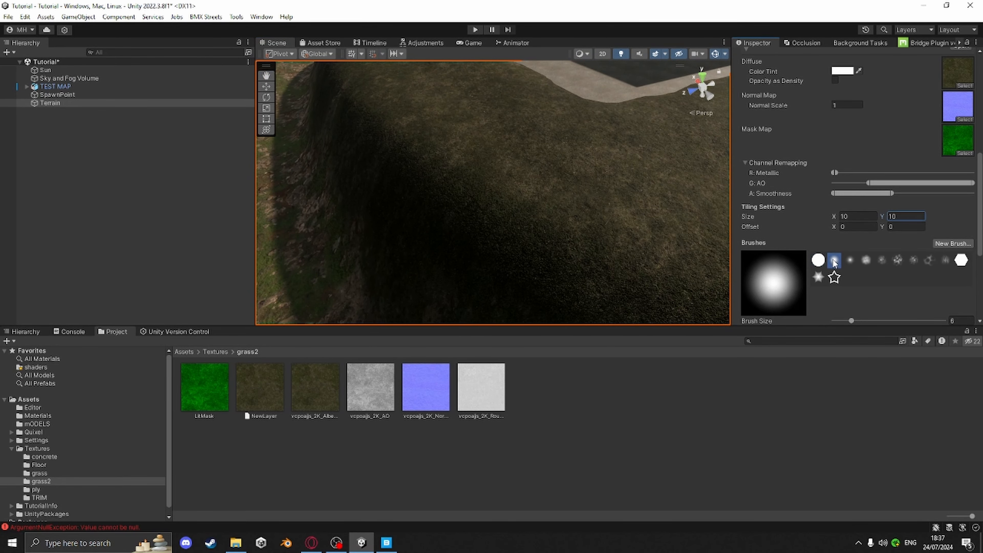
scroll(832, 270, down, 4)
scroll(475, 242, down, 6)
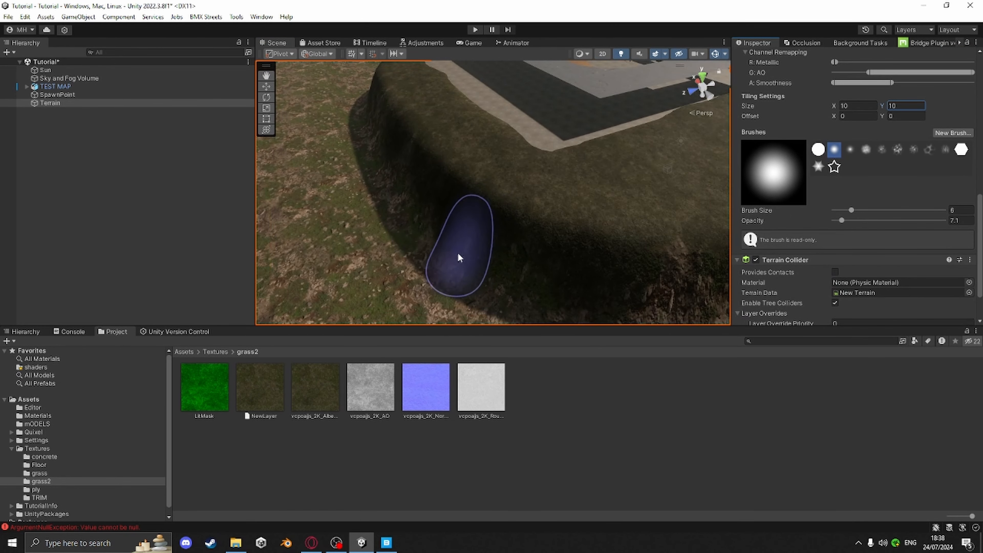
click(458, 257)
middle_drag(623, 249, 474, 252)
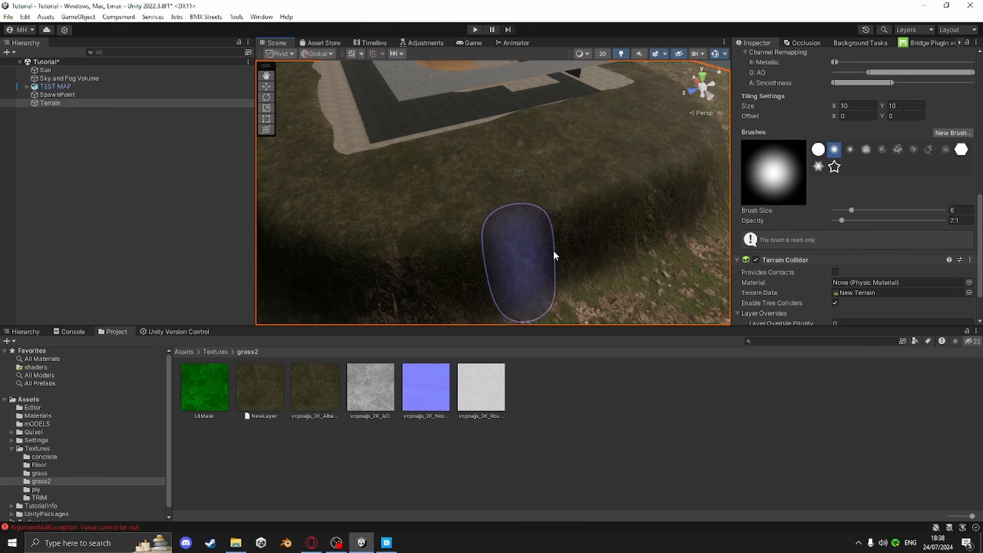
middle_drag(658, 240, 491, 246)
middle_drag(572, 236, 410, 249)
right_drag(464, 248, 348, 246)
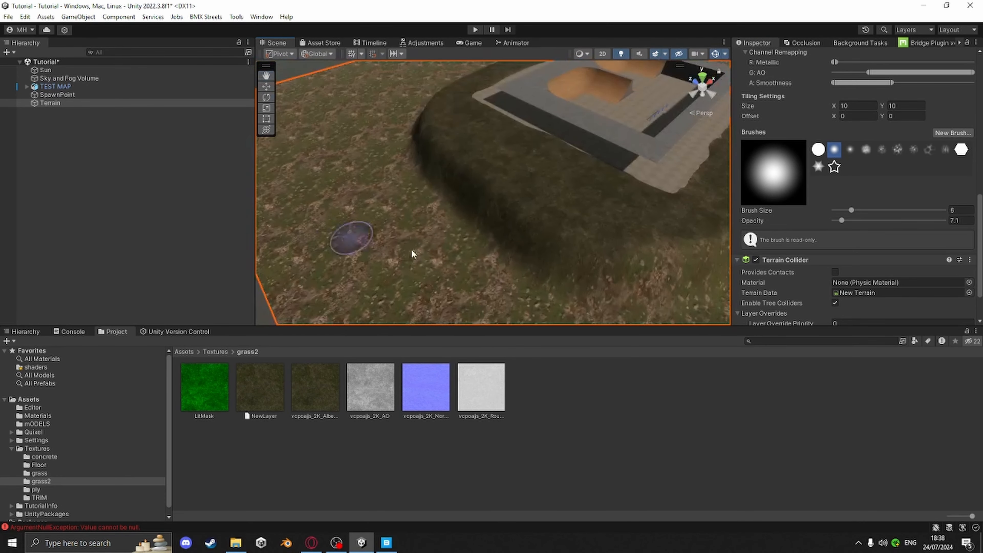
middle_drag(499, 251, 416, 222)
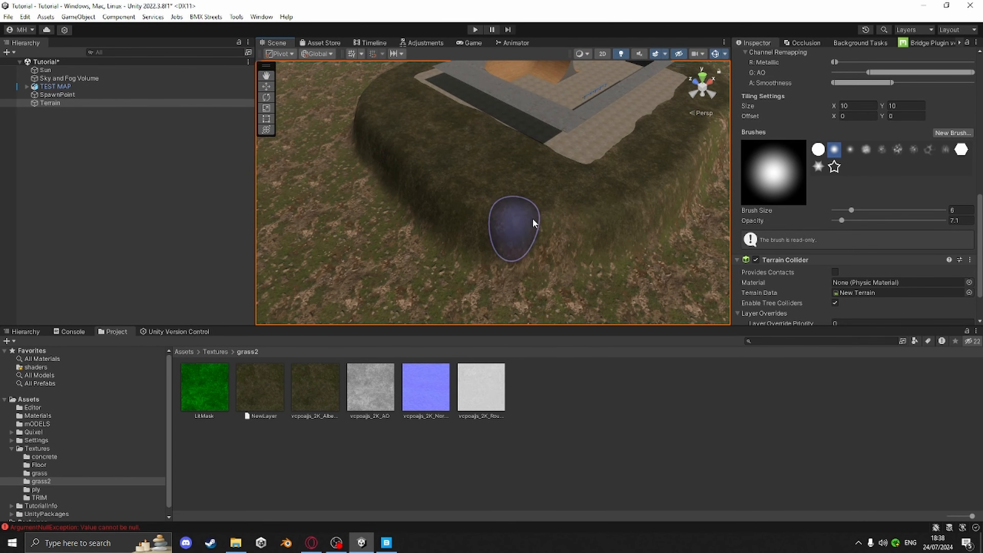
middle_drag(643, 191, 382, 203)
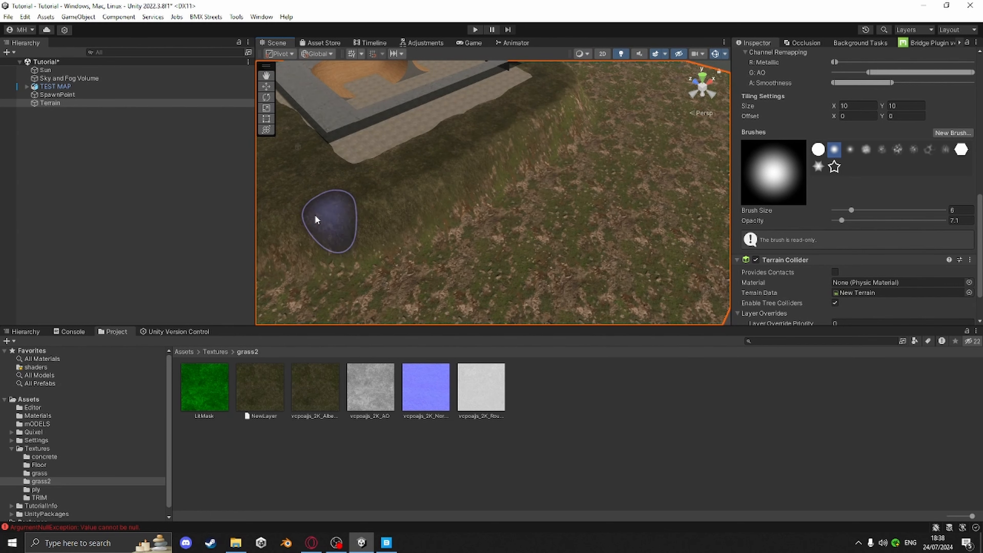
right_drag(479, 186, 368, 147)
middle_drag(368, 148, 291, 246)
scroll(503, 246, up, 1)
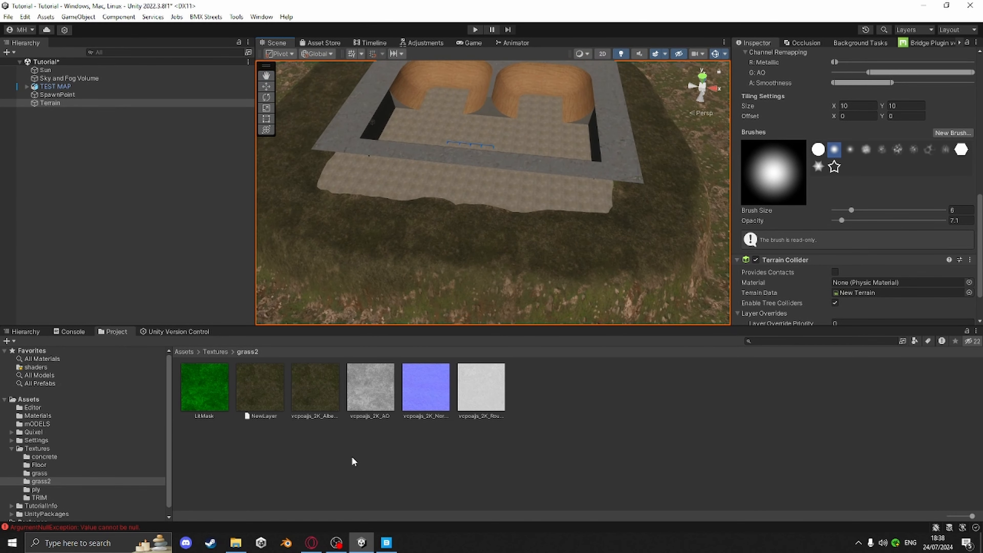
Switch to Quixel Bridge and search the library for Dirt instead of Grass
click(386, 544)
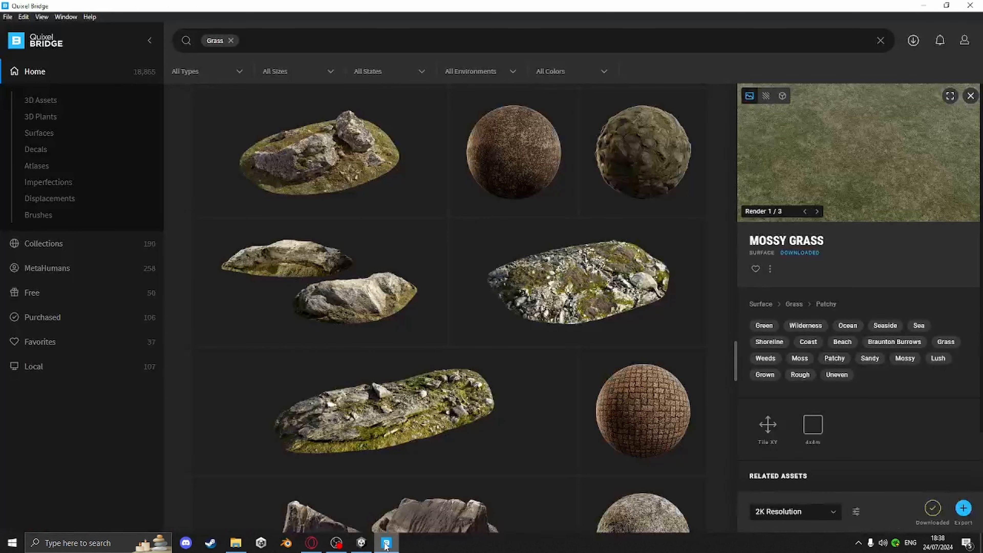
click(228, 40)
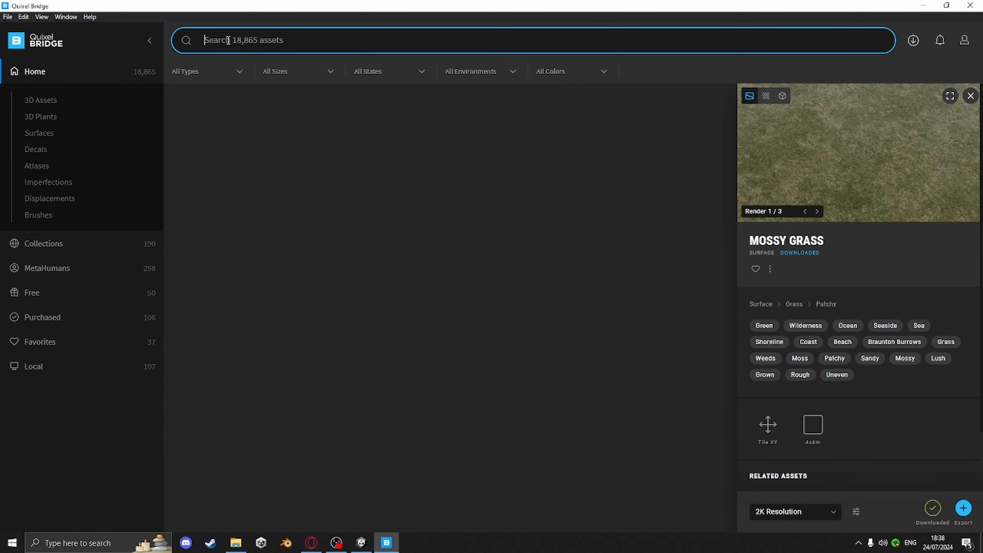
text(Dirt)
key(Return)
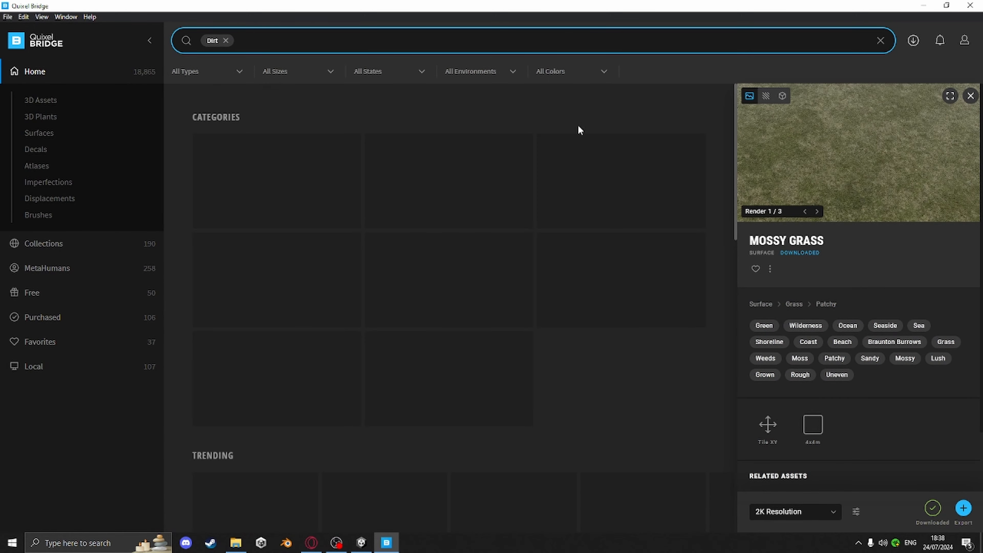
Download the Nordic Forest Ground Pine Fine surface at 2K resolution
click(971, 95)
scroll(708, 325, down, 10)
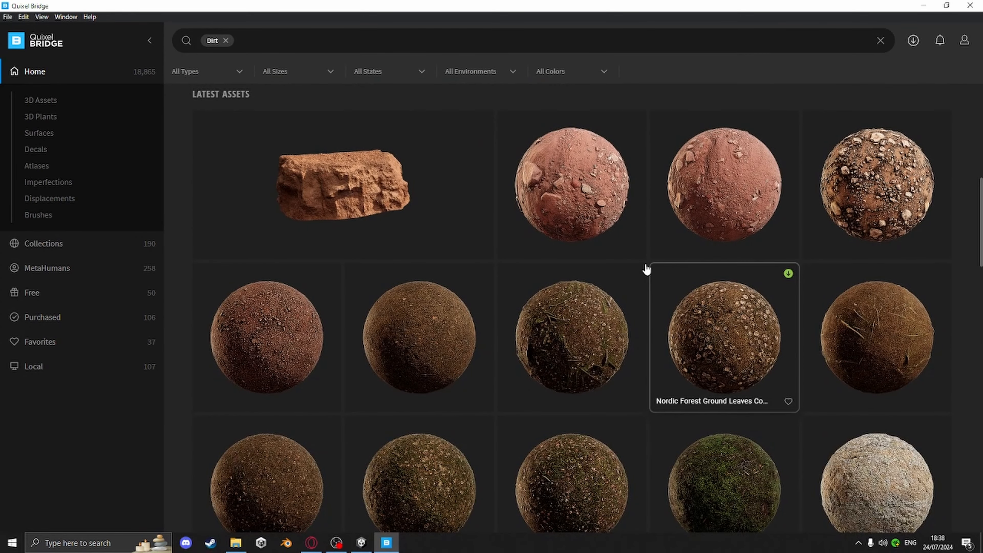
scroll(649, 265, down, 3)
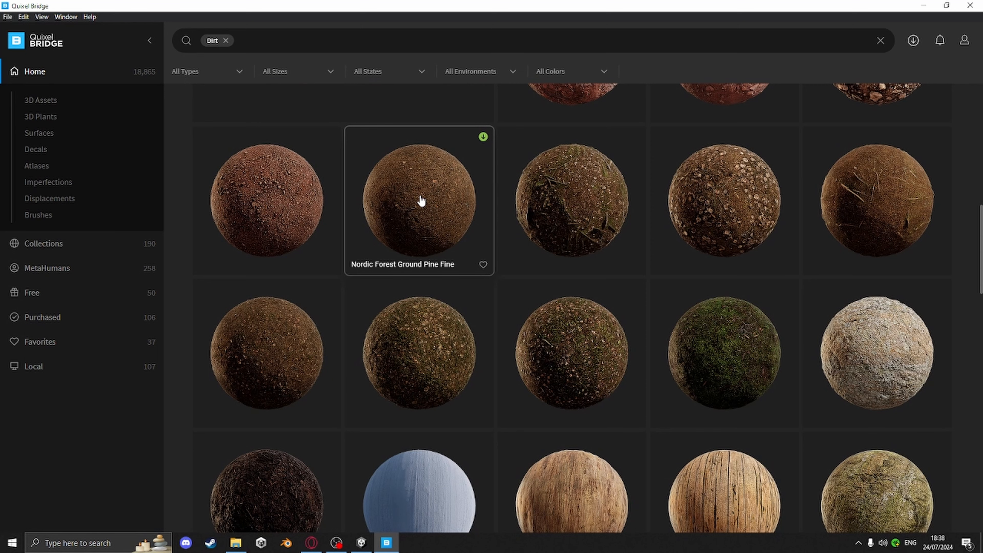
scroll(426, 201, down, 2)
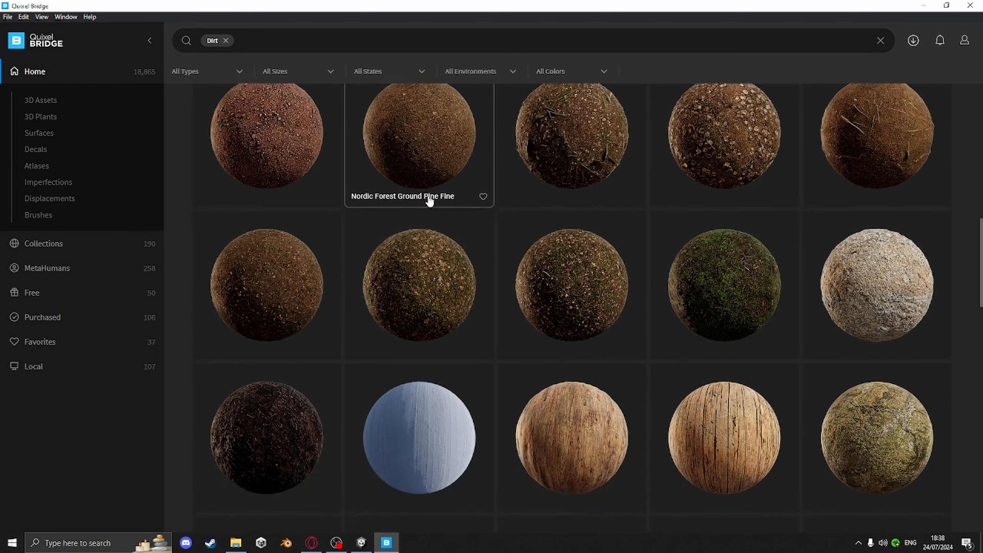
click(432, 141)
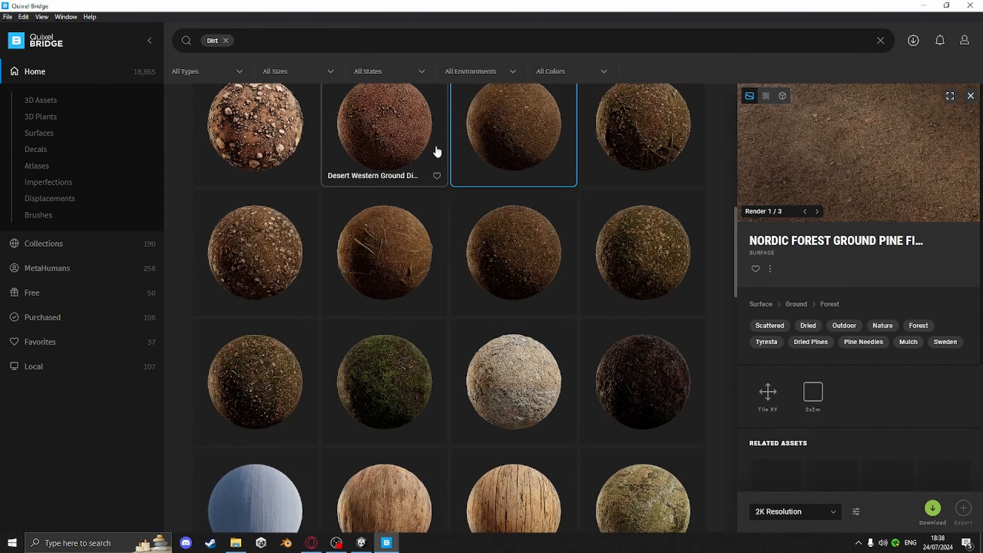
click(932, 509)
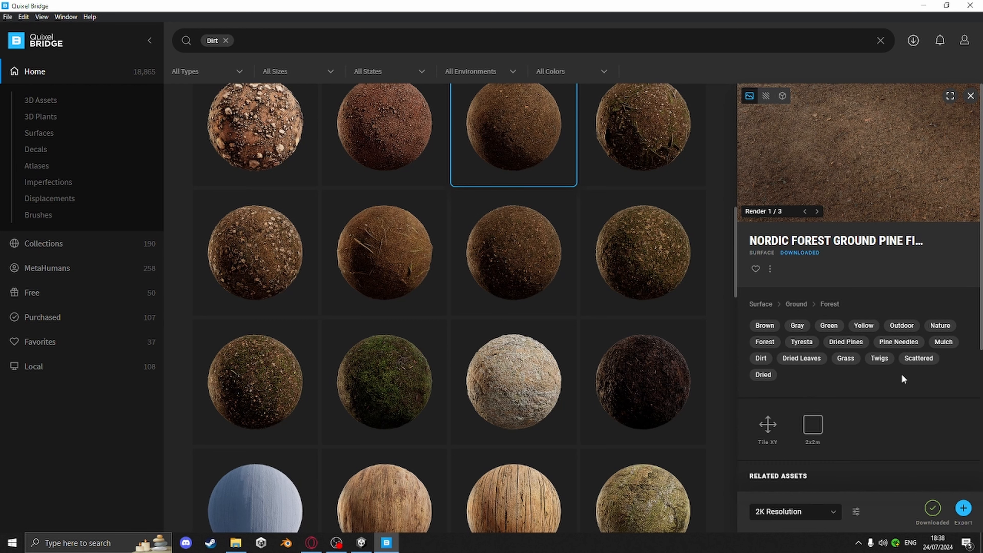
click(770, 269)
click(797, 312)
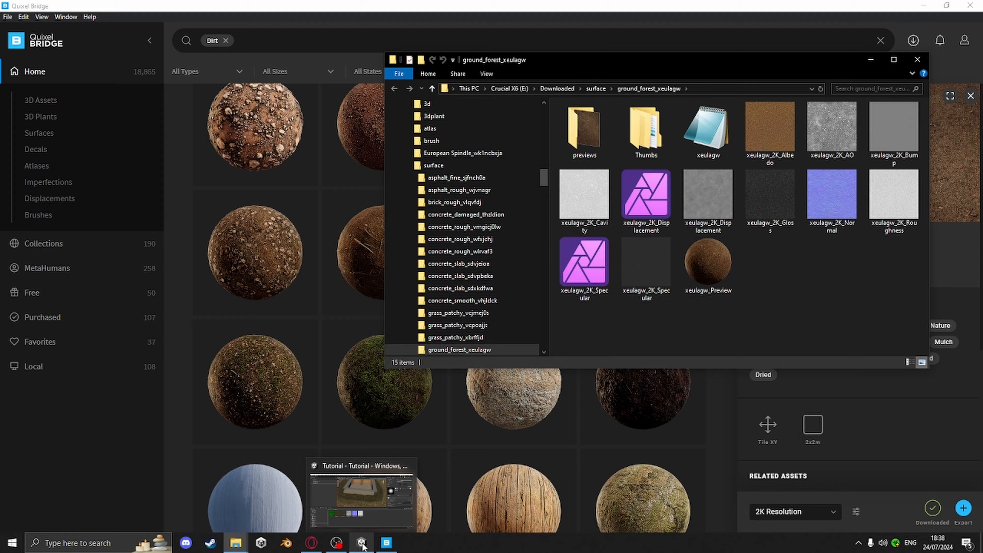
Return to Unity and create a new folder named dirt inside the Textures folder
click(362, 544)
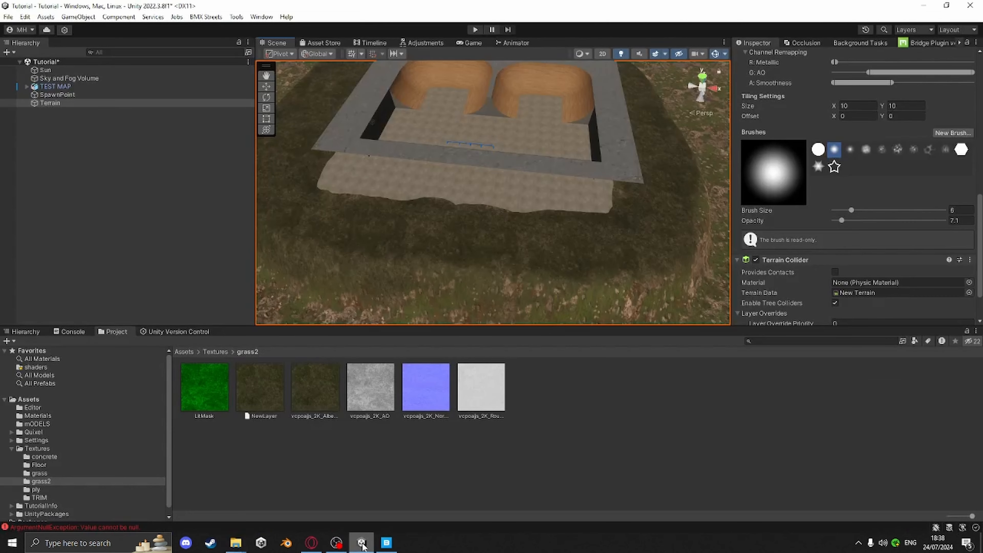
click(211, 351)
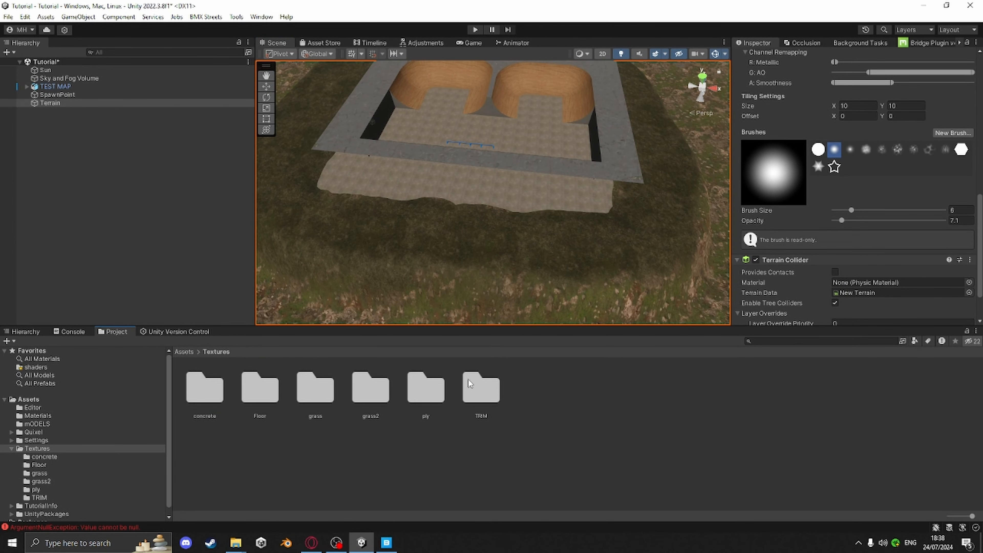
right_click(541, 409)
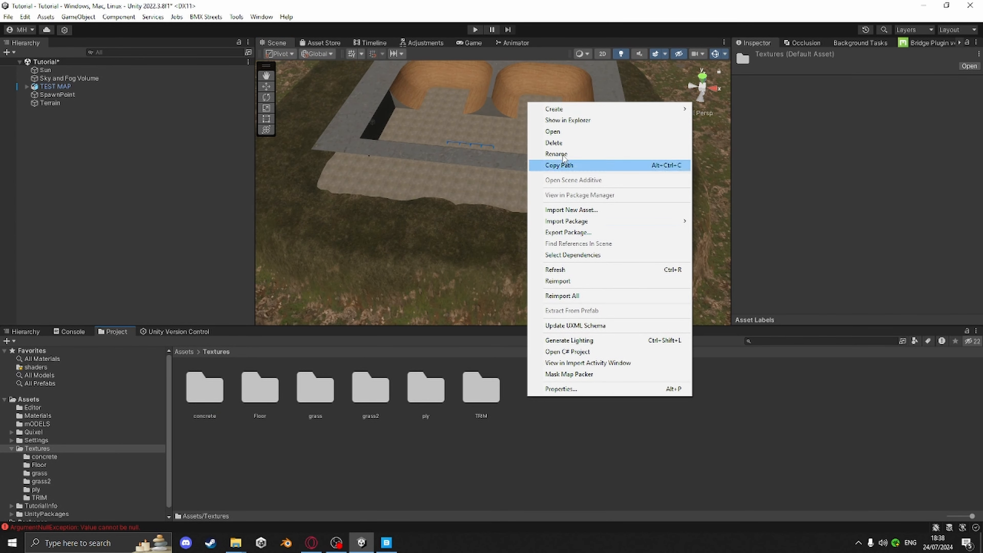
mouse_move(575, 112)
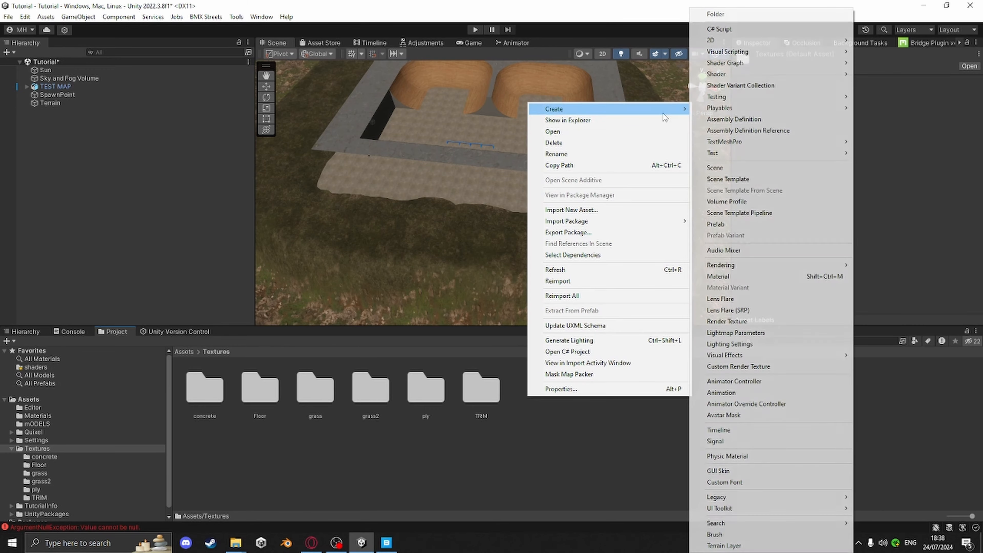
click(757, 123)
right_click(609, 417)
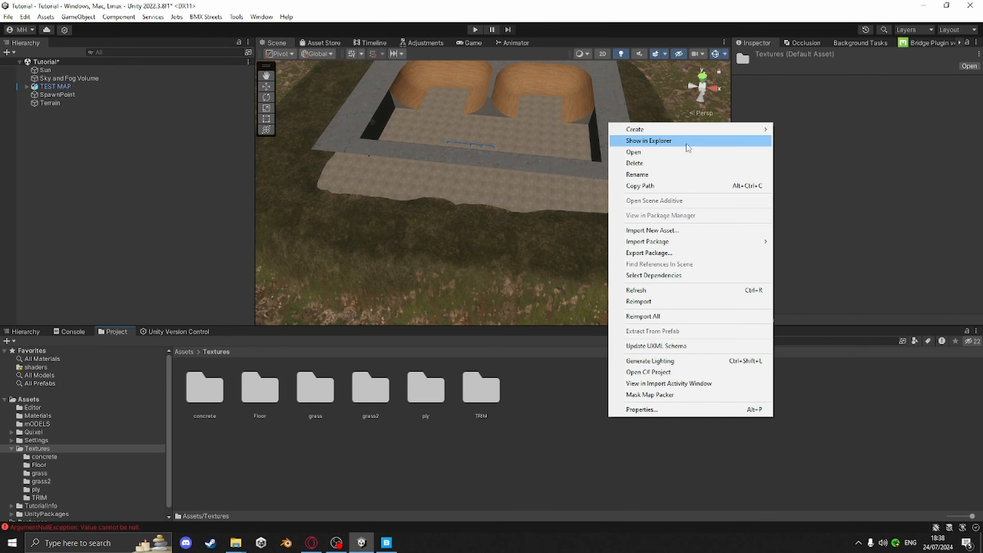
mouse_move(745, 130)
click(799, 34)
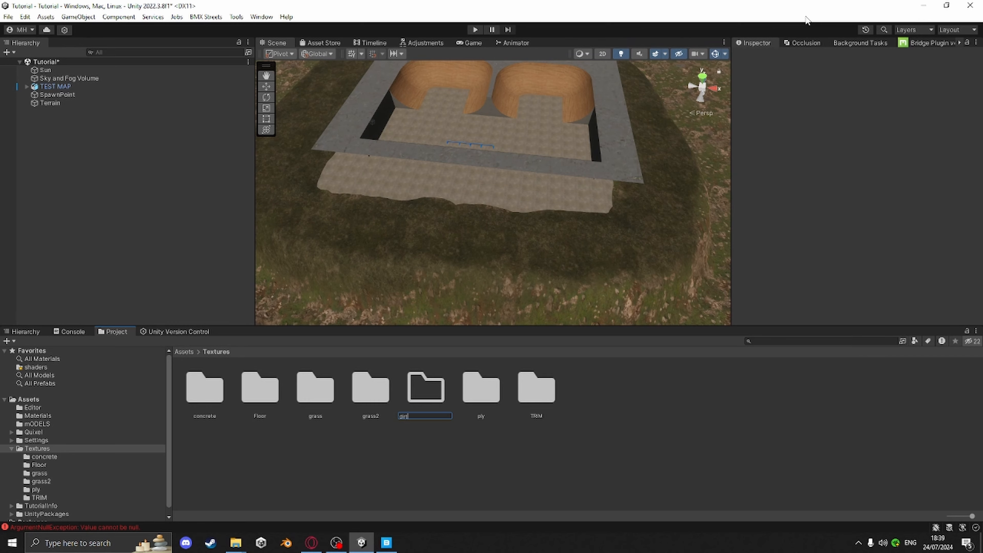
key(Return)
Open the dirt folder and bring up the downloaded ground_forest_xeulagw folder in File Explorer
double_click(267, 406)
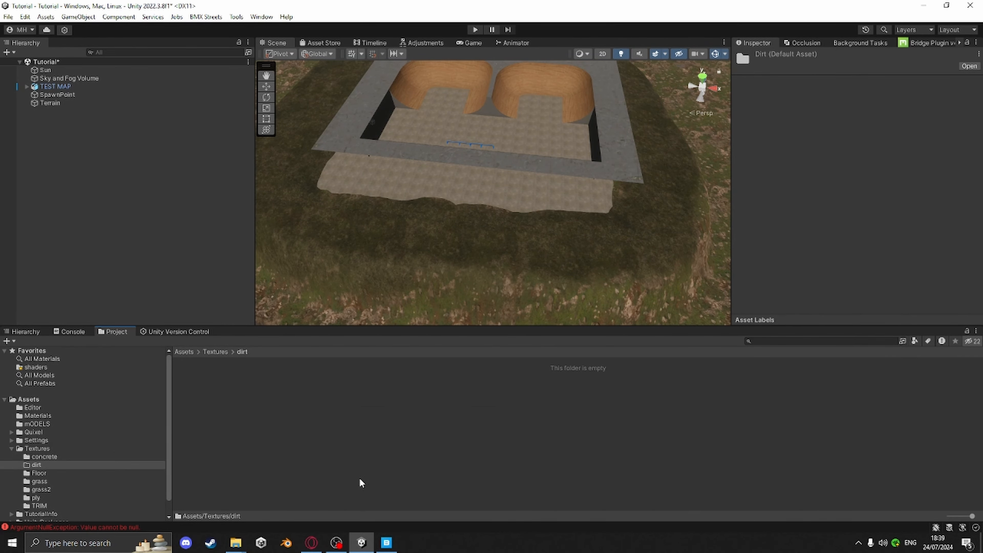
mouse_move(236, 542)
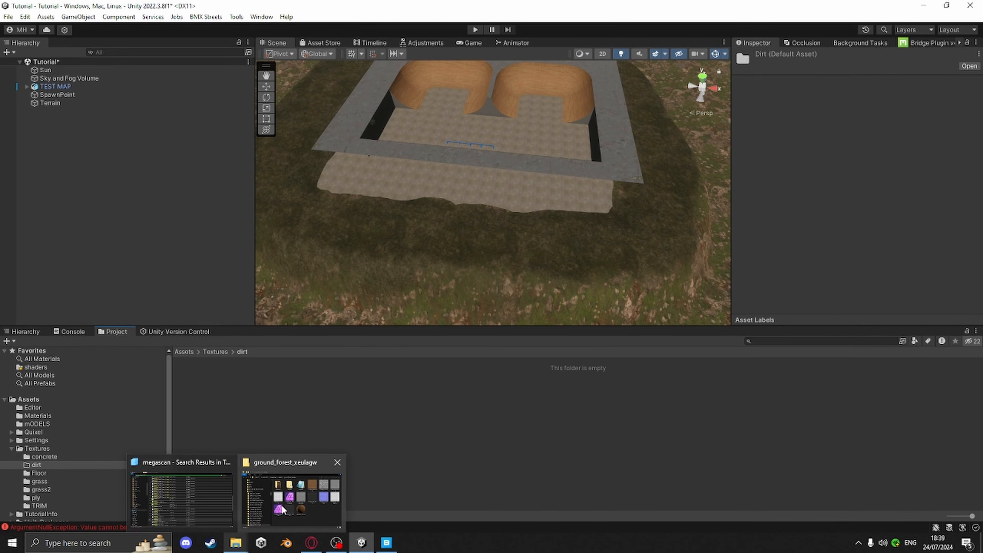
mouse_move(219, 502)
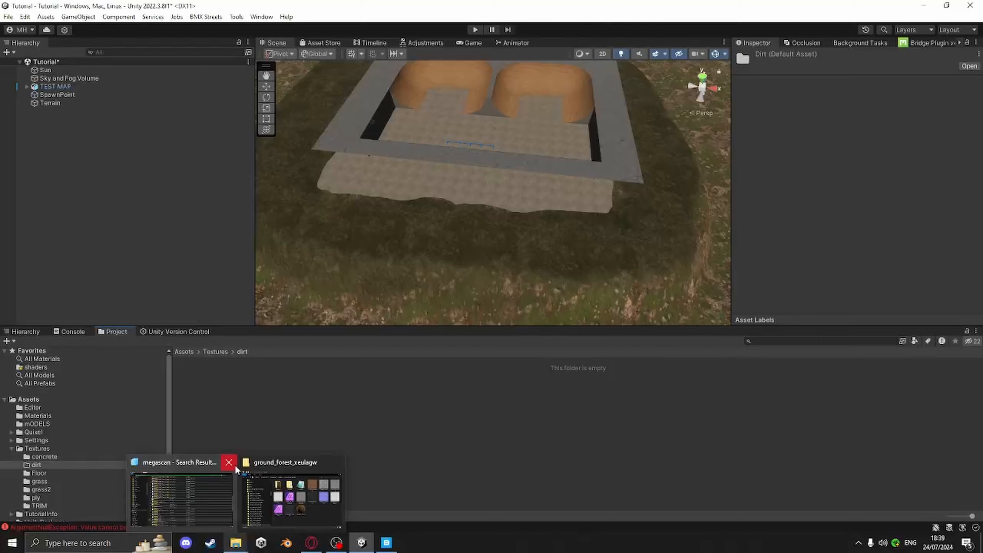
click(229, 462)
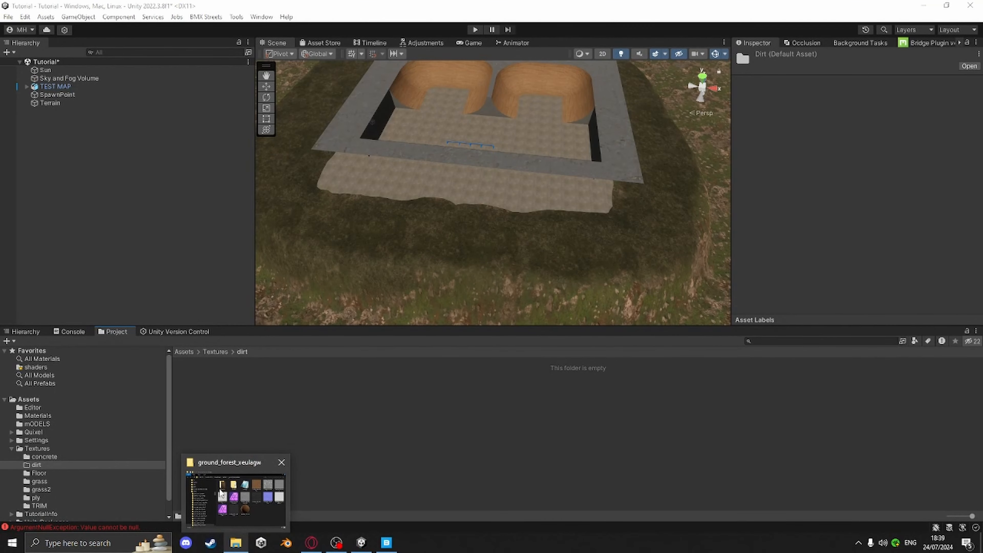
click(232, 494)
Import the xeulagw 2K Albedo, AO, Normal and Roughness maps into the dirt folder
click(778, 126)
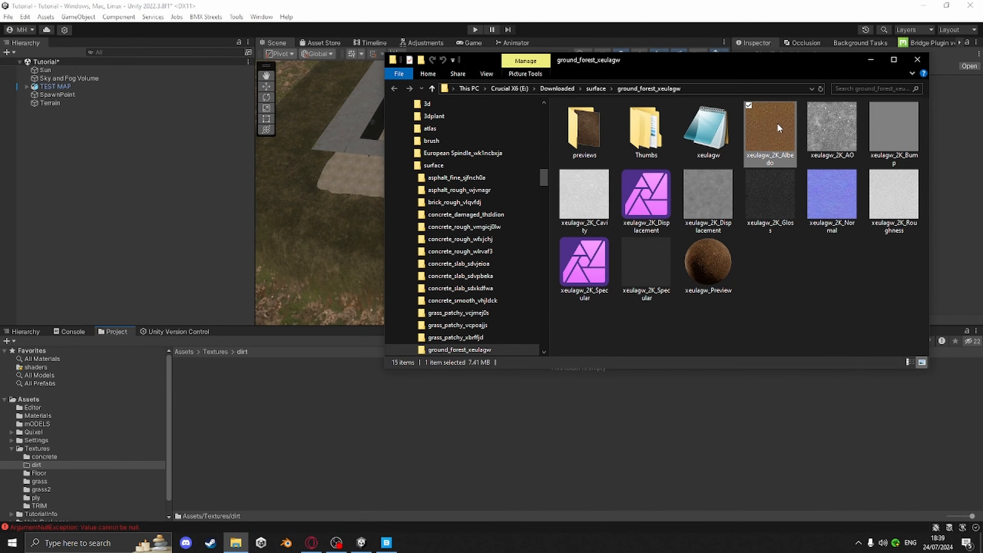
ctrl+click(841, 126)
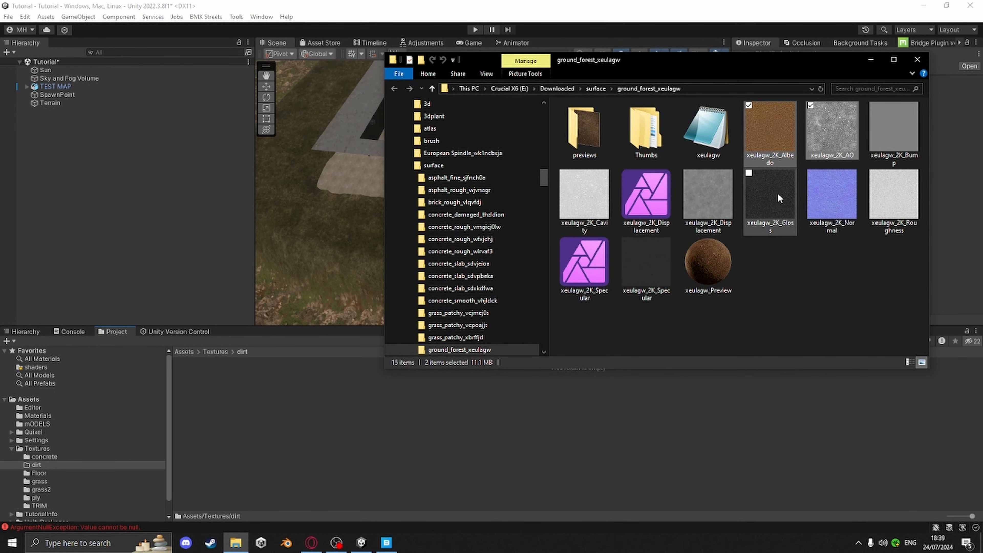
ctrl+click(884, 201)
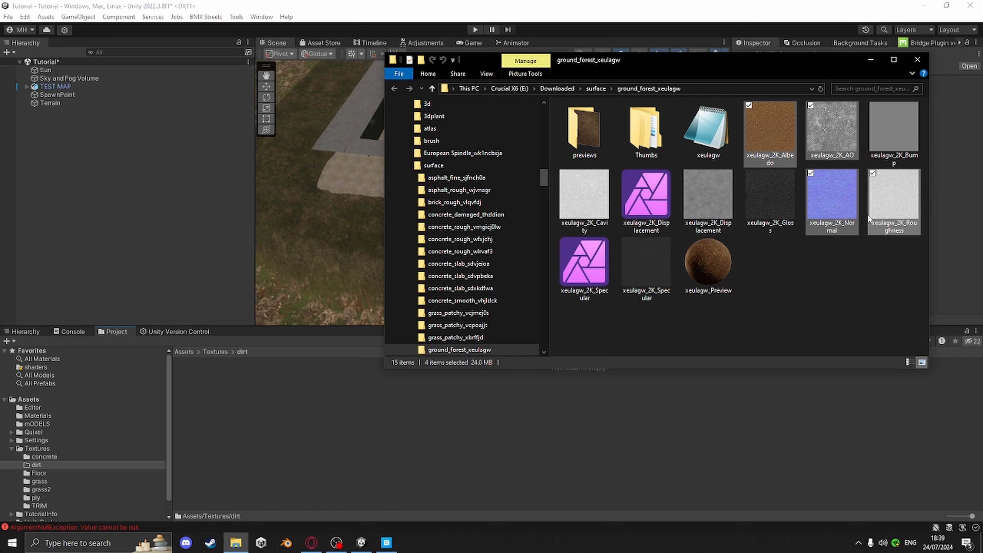
drag(852, 201, 312, 435)
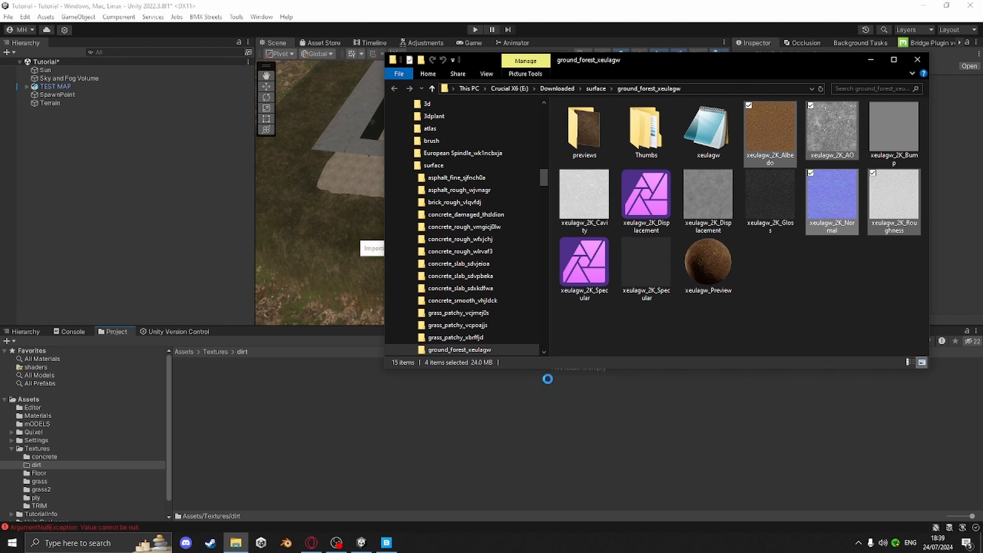
click(917, 60)
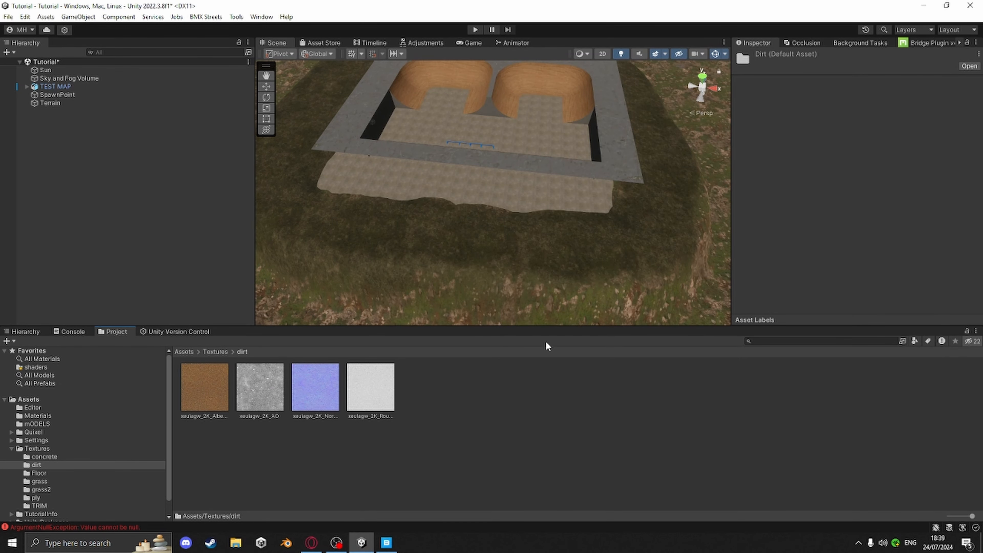
Open the Mask Map Packer, mark the input as a roughness map and load the AO map into Ambient Occlusion
right_click(453, 451)
click(486, 423)
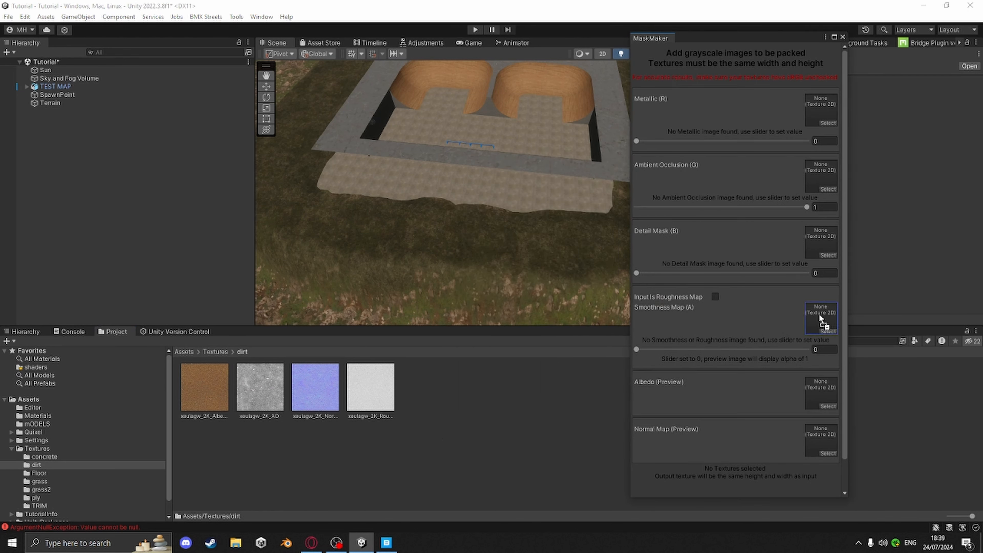
drag(819, 314, 819, 315)
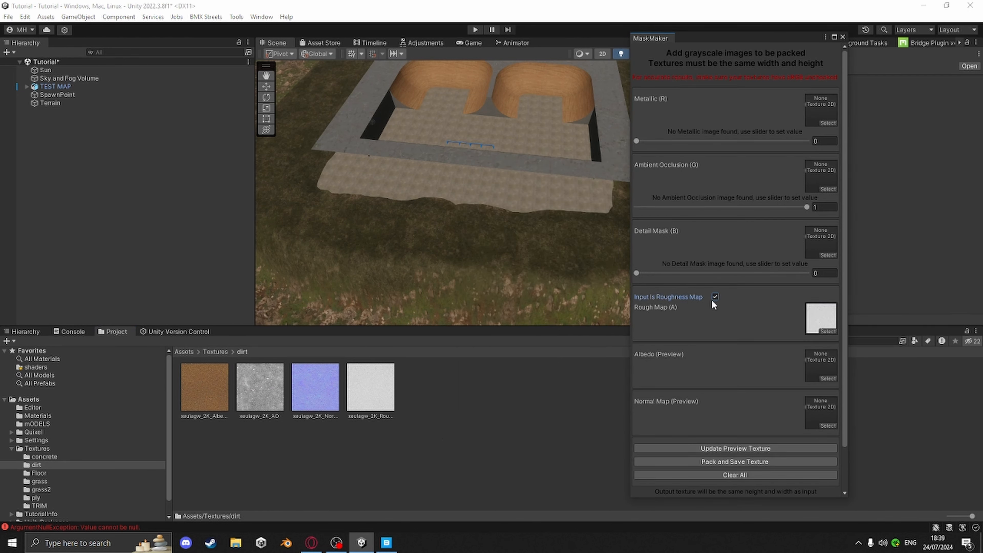
drag(258, 388, 820, 175)
Pack and save the mask texture as LitMask in the Textures/dirt folder, then close the packer
click(722, 444)
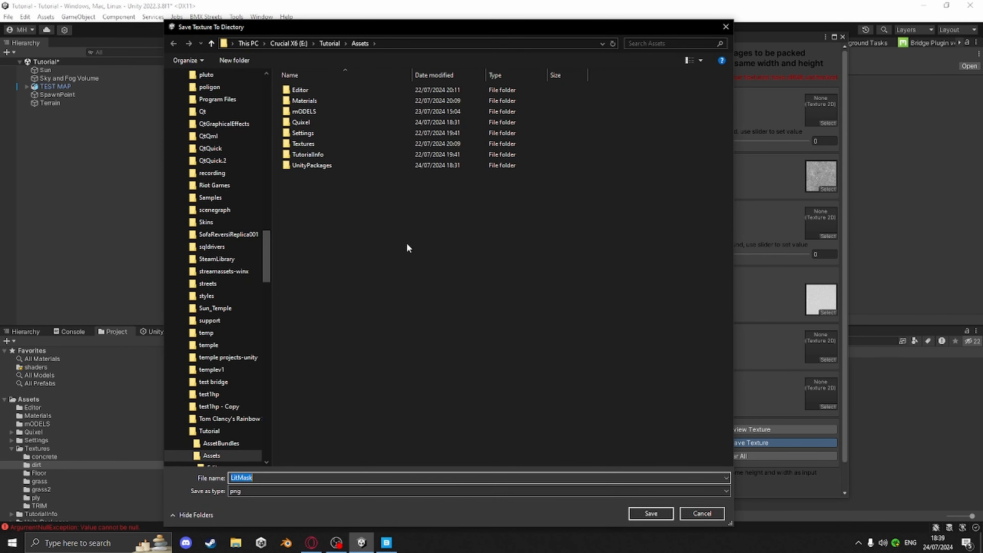
click(307, 144)
double_click(306, 144)
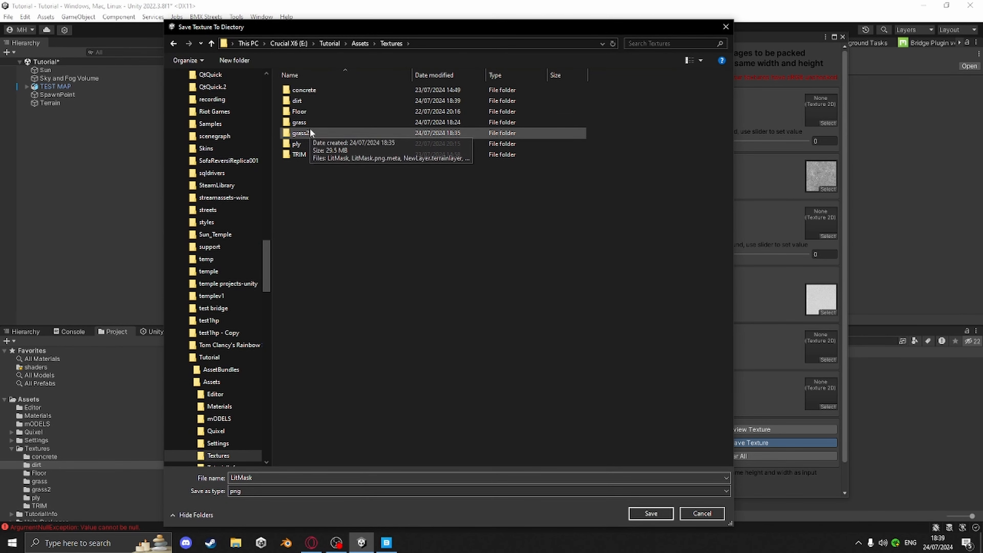
click(308, 100)
double_click(309, 100)
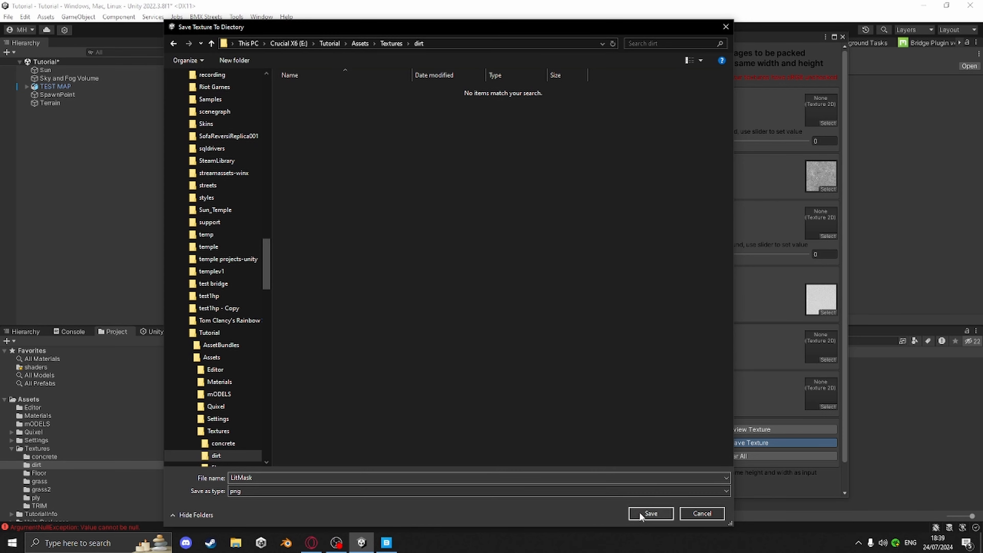
click(650, 513)
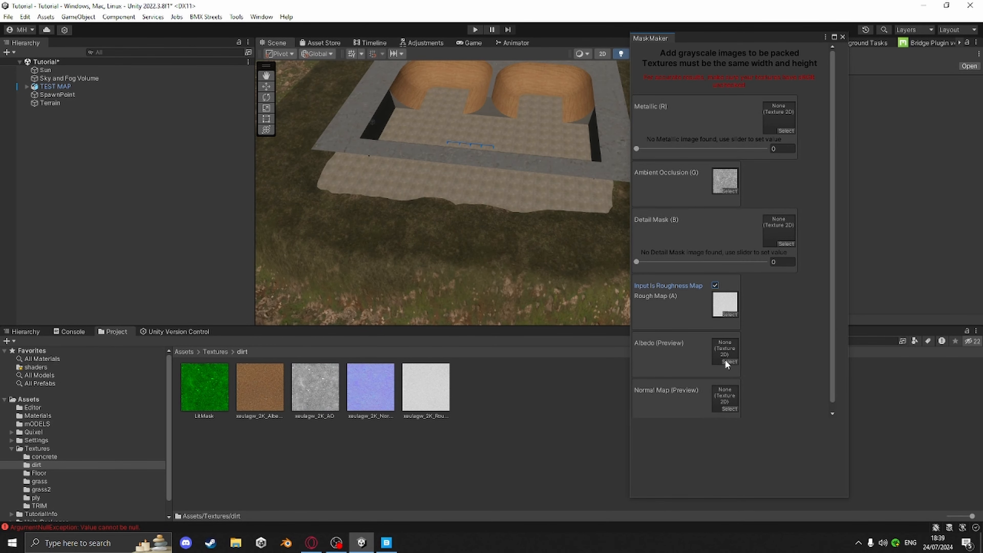
click(842, 36)
Select the terrain and create a new terrain layer from the xeulagw 2K Albedo texture
middle_drag(606, 306, 617, 266)
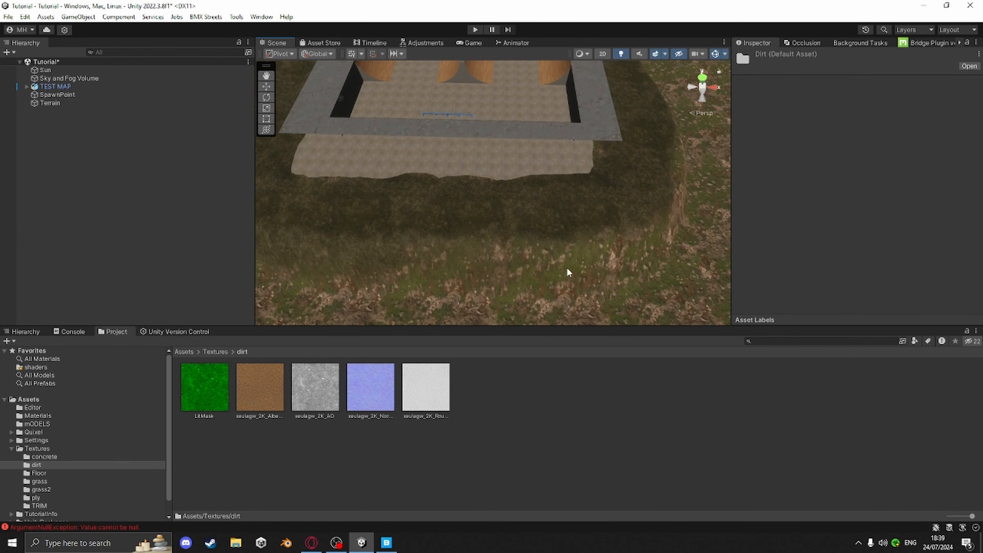
click(461, 222)
click(945, 275)
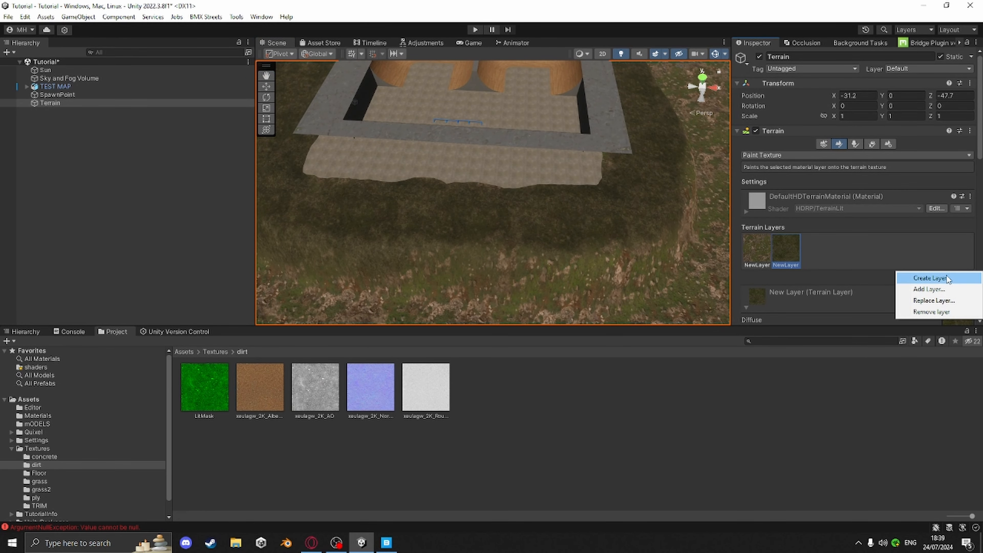
click(932, 277)
text(xe)
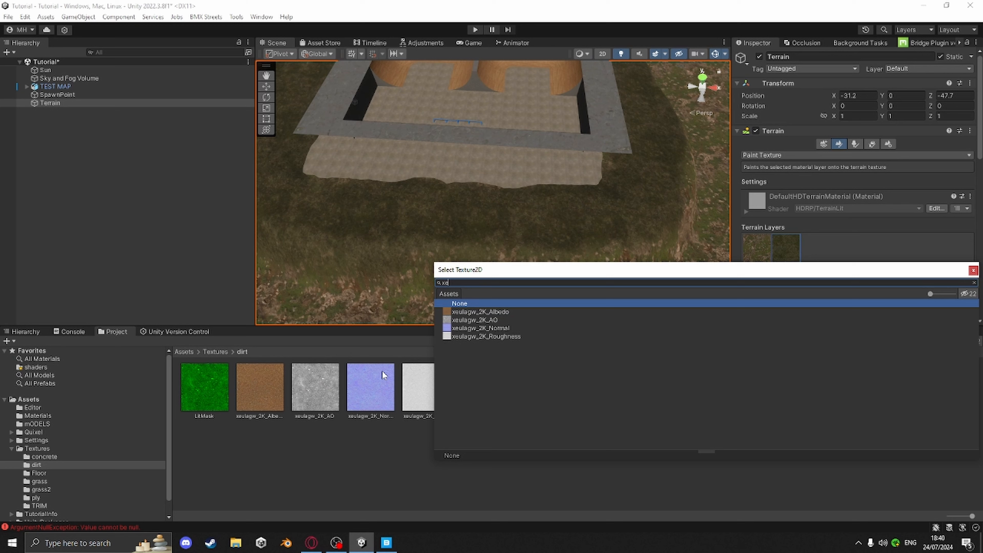
text(u)
double_click(507, 312)
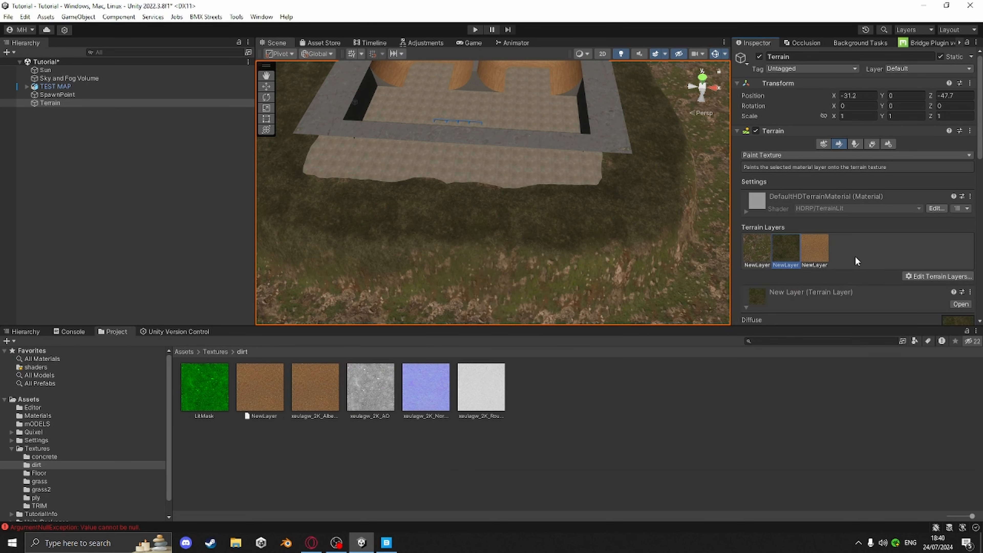
Select the new dirt layer and change the import type of the xeulagw 2K Normal texture, applying it
click(817, 249)
scroll(856, 276, down, 3)
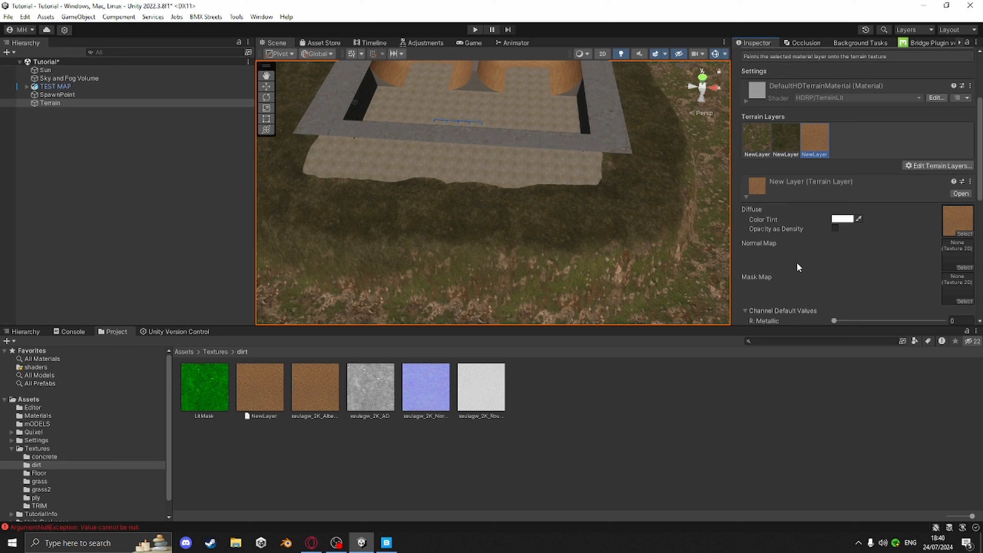
click(432, 389)
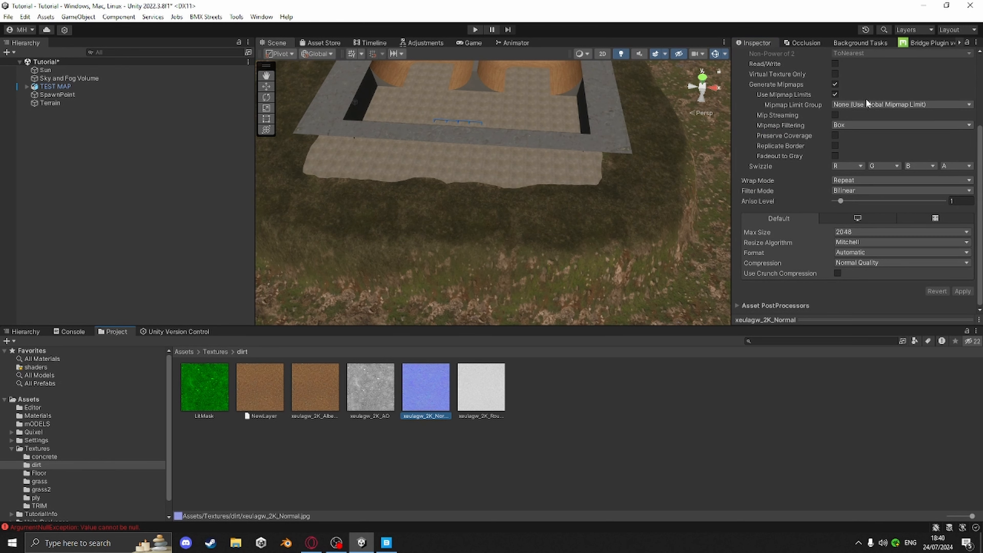
scroll(865, 99, up, 5)
click(865, 90)
click(855, 112)
scroll(947, 194, down, 5)
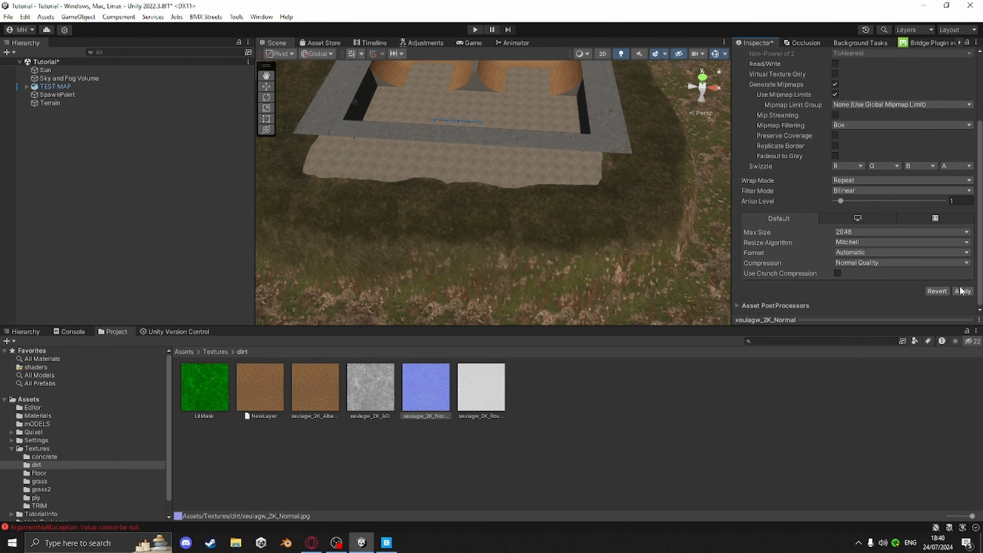
click(962, 290)
Assign the xeulagw 2K Normal map and the LitMask texture to the dirt layer's Normal Map and Mask Map slots
click(522, 254)
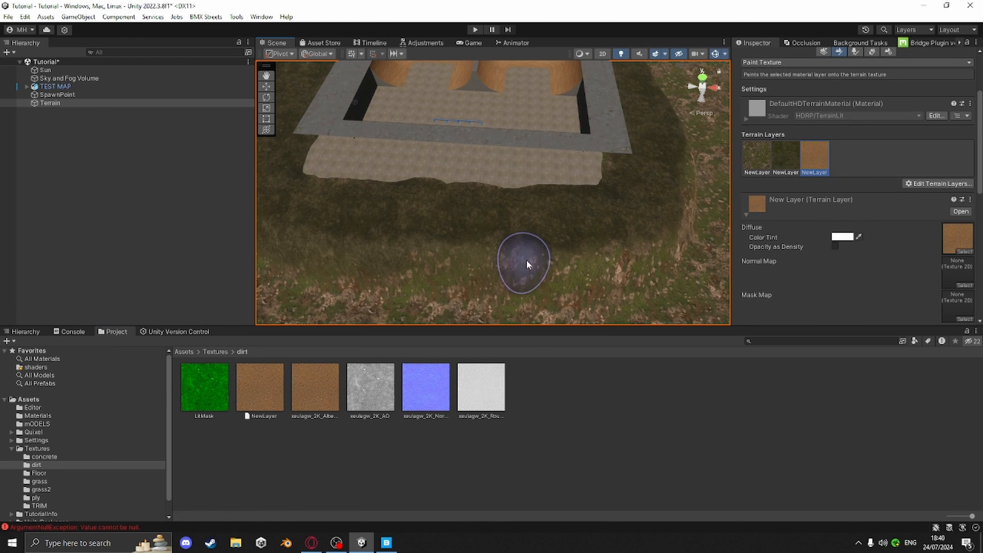
scroll(668, 296, up, 3)
drag(428, 387, 957, 273)
drag(217, 387, 957, 306)
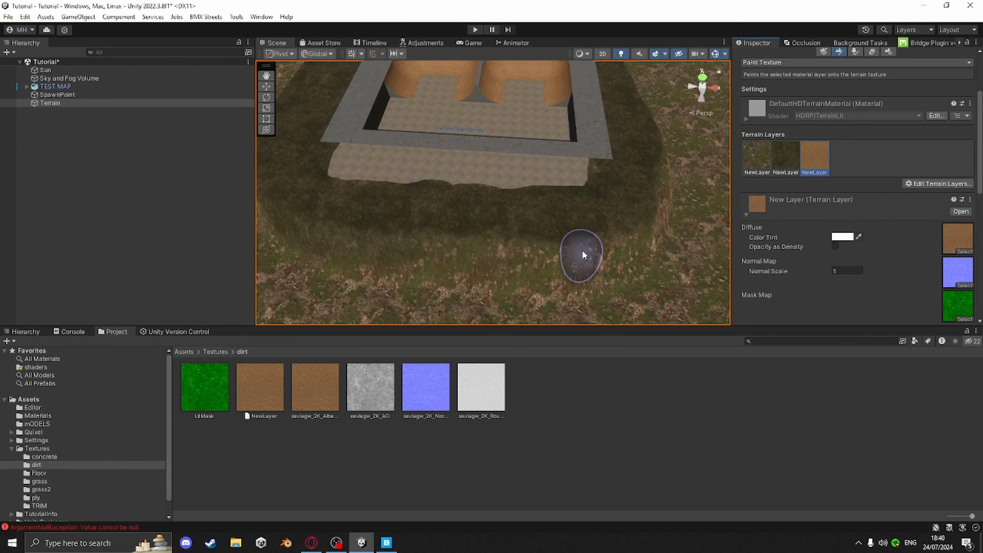
Paint the dirt layer along the edge where the slope meets the skatepark platform, all the way around
right_drag(582, 250, 556, 239)
scroll(577, 244, up, 5)
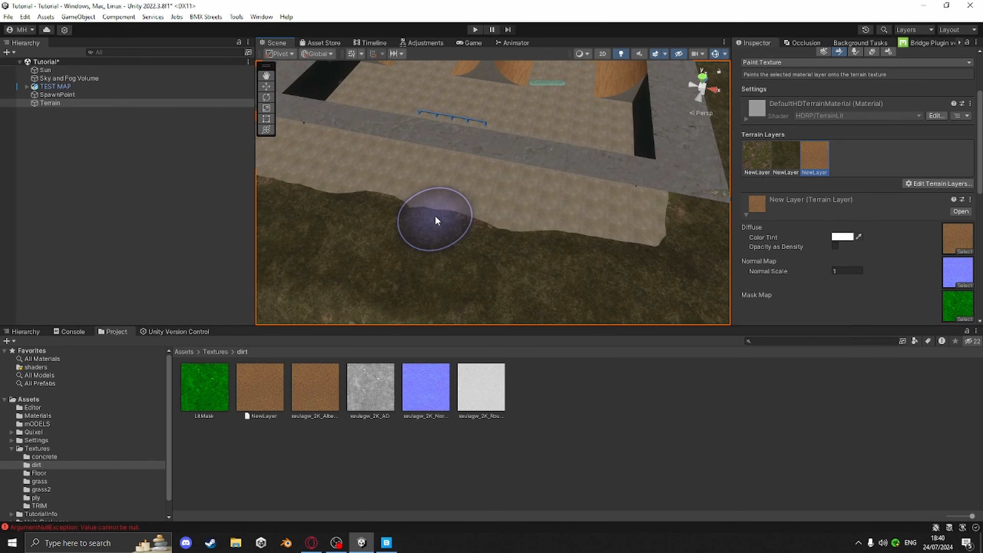
drag(434, 216, 642, 231)
middle_drag(563, 226, 608, 234)
drag(516, 225, 341, 180)
middle_drag(341, 181, 513, 214)
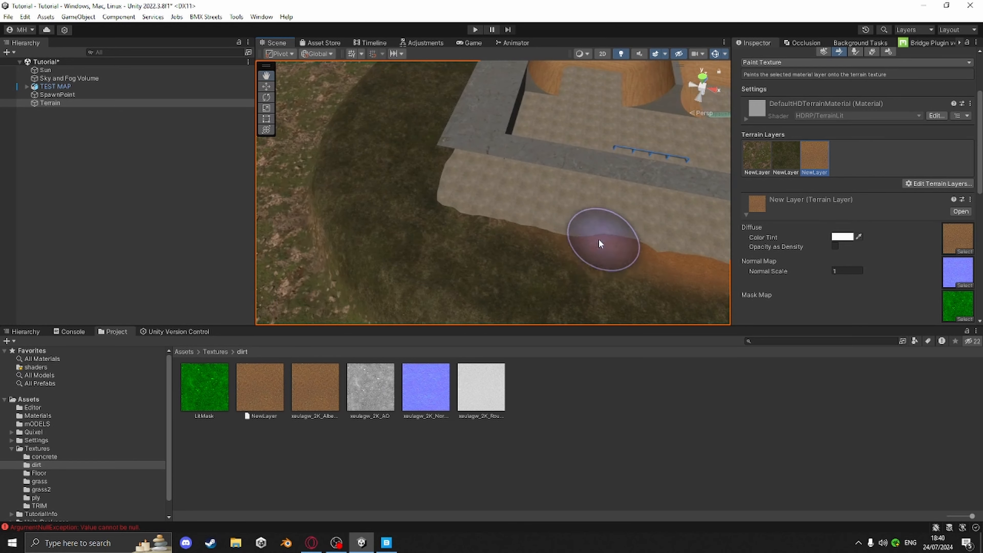
mouse_move(598, 238)
mouse_down()
mouse_move(479, 200)
mouse_move(465, 172)
mouse_move(514, 215)
mouse_up()
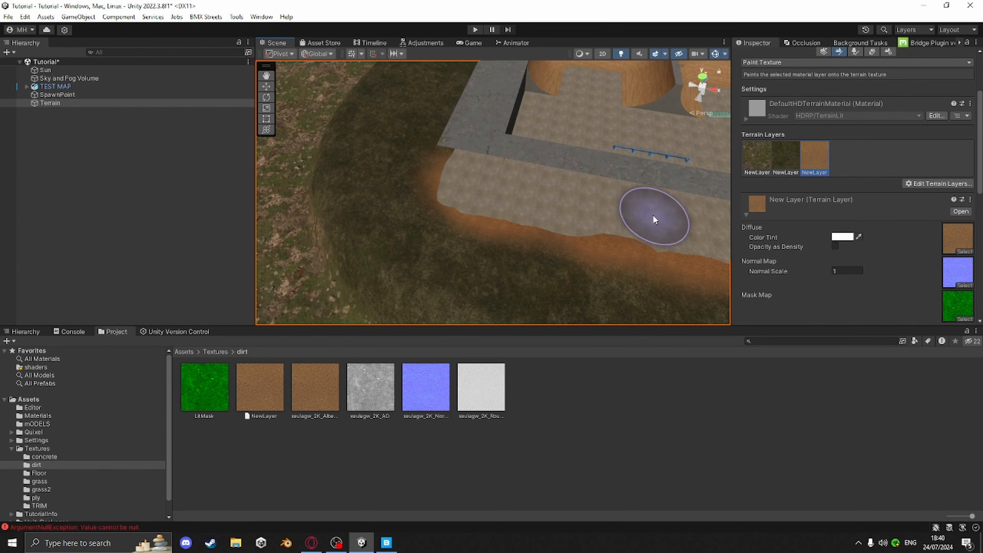
mouse_move(521, 106)
middle_down()
mouse_move(644, 328)
mouse_move(593, 197)
mouse_move(691, 259)
middle_up()
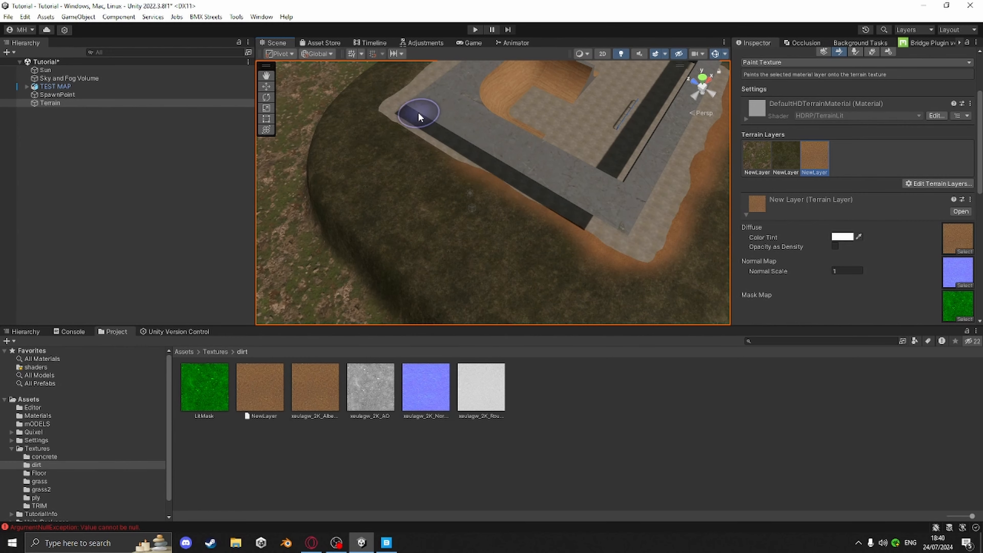
mouse_move(562, 208)
alt+mouse_down()
mouse_move(377, 226)
mouse_move(415, 195)
mouse_move(382, 255)
alt+mouse_up()
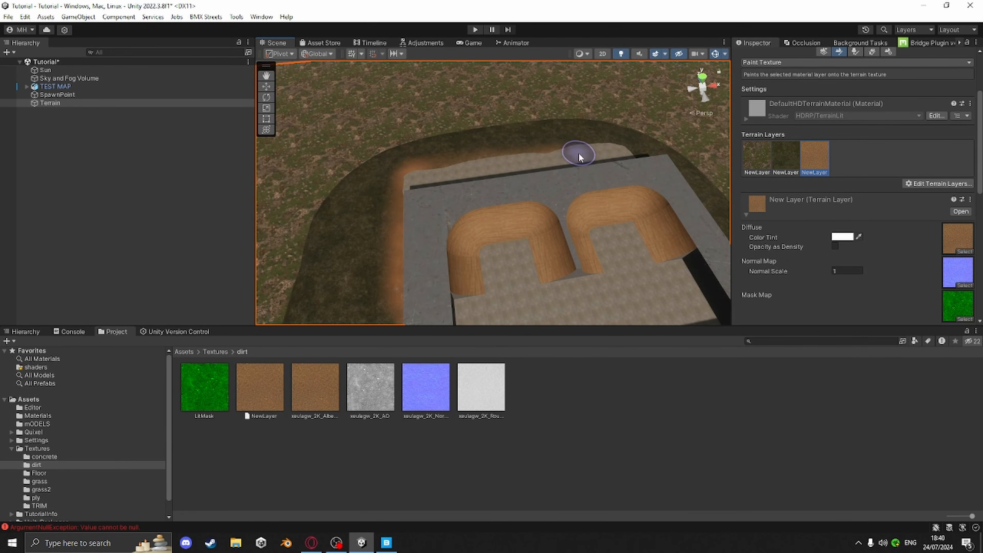
mouse_move(627, 150)
middle_down()
mouse_move(329, 189)
mouse_move(424, 150)
middle_up()
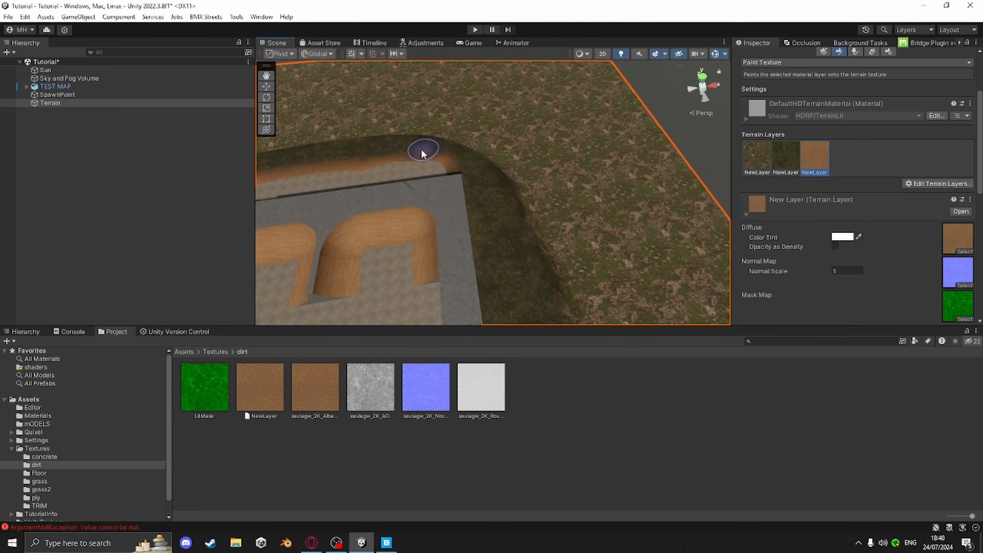
Continue painting the dirt layer along the platform's edge around the remaining sides of the skatepark
mouse_move(446, 176)
mouse_down()
mouse_move(483, 297)
mouse_move(448, 160)
mouse_move(502, 300)
mouse_up()
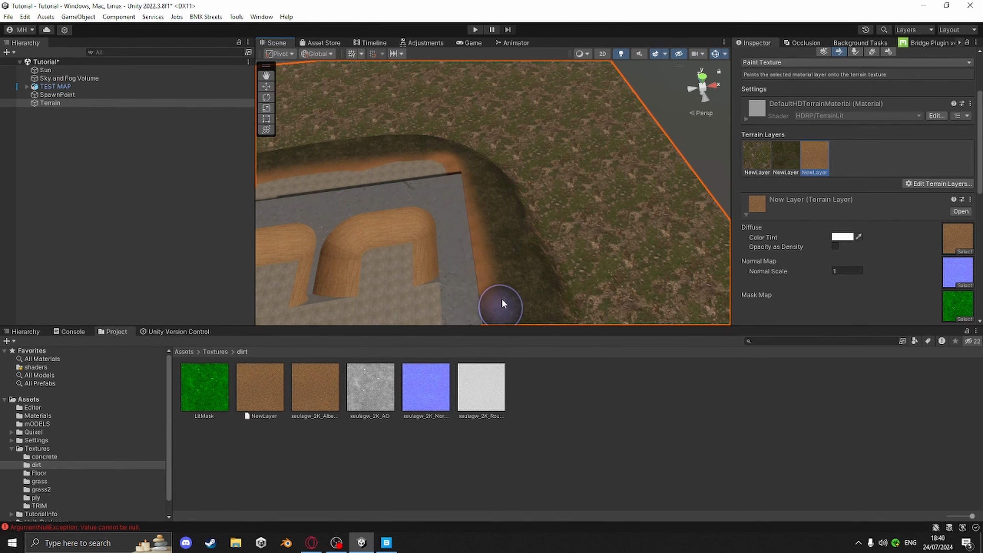
middle_drag(501, 300, 460, 144)
mouse_move(460, 144)
mouse_down()
mouse_move(457, 252)
mouse_move(420, 293)
mouse_up()
middle_drag(421, 293, 770, 134)
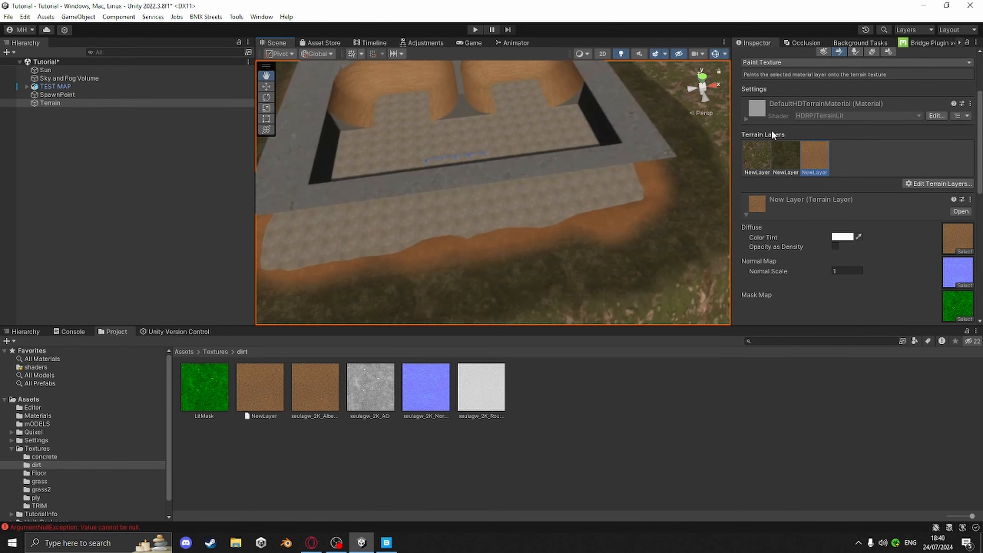
alt+drag(770, 134, 503, 204)
middle_drag(506, 206, 623, 205)
mouse_move(628, 216)
mouse_down()
mouse_move(452, 193)
mouse_move(436, 119)
mouse_up()
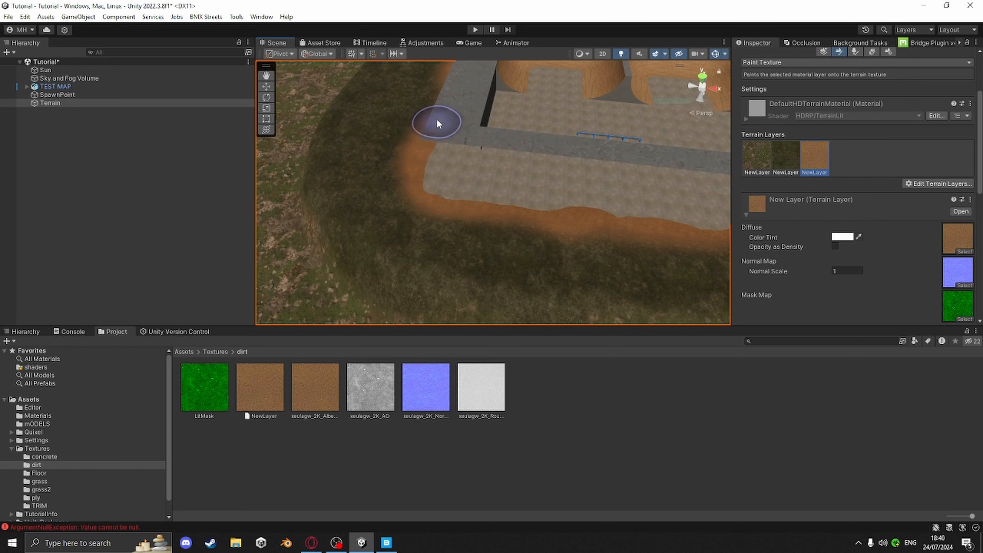
mouse_move(464, 166)
middle_down()
mouse_move(422, 267)
mouse_move(474, 241)
middle_up()
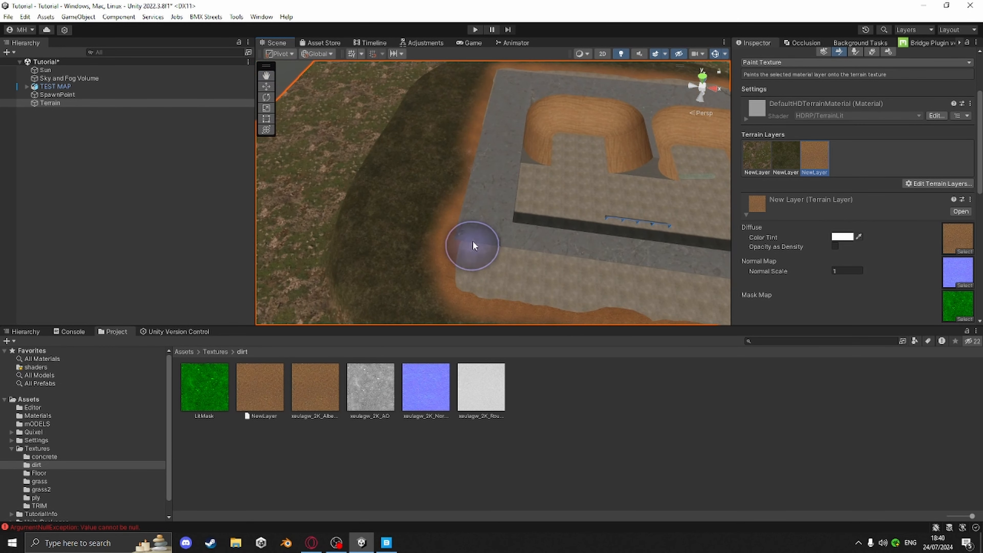
Darken the dirt layer's color tint slightly in the color picker
click(841, 236)
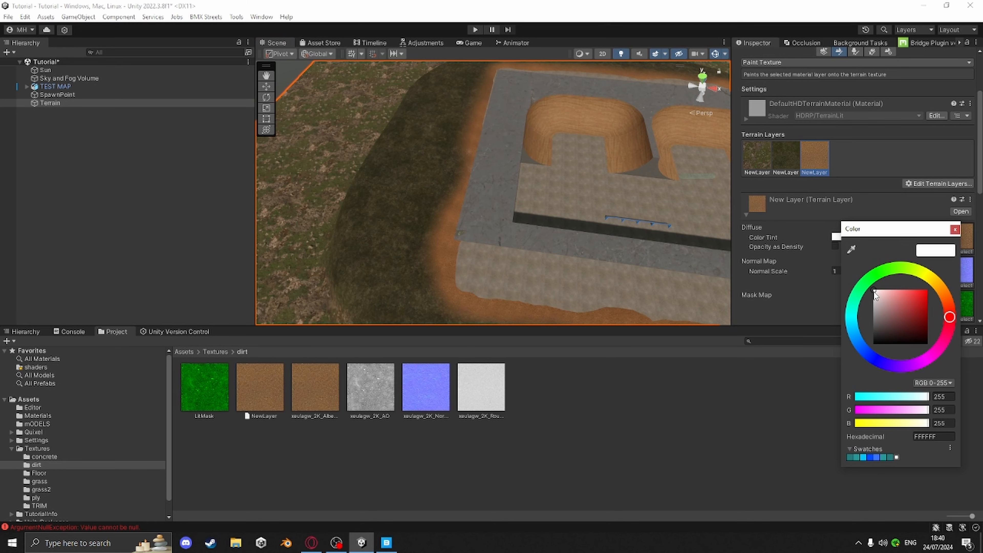
drag(874, 300, 874, 309)
middle_drag(696, 268, 425, 124)
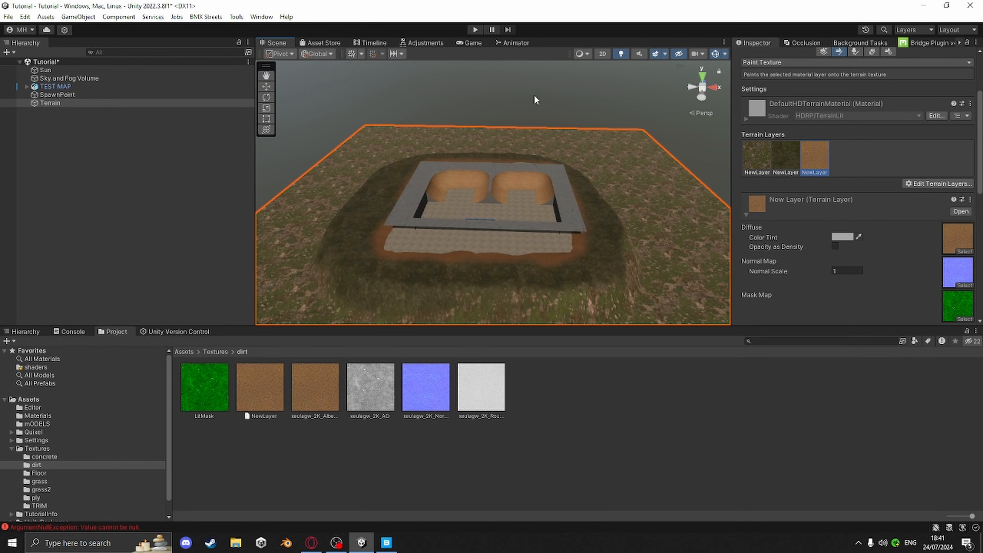
click(536, 105)
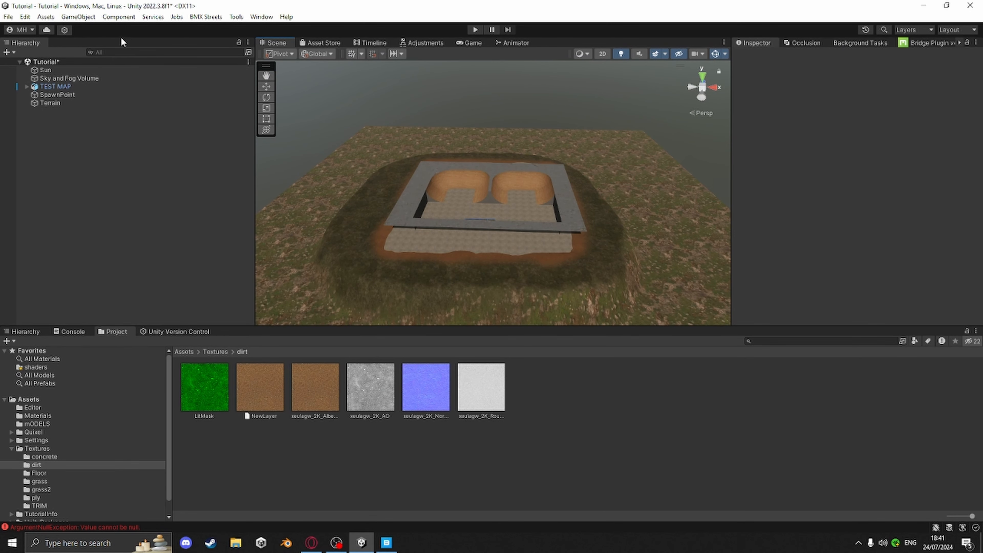
Open the project settings filtered for water and enable Water in the HDRP Balanced pipeline asset
click(25, 18)
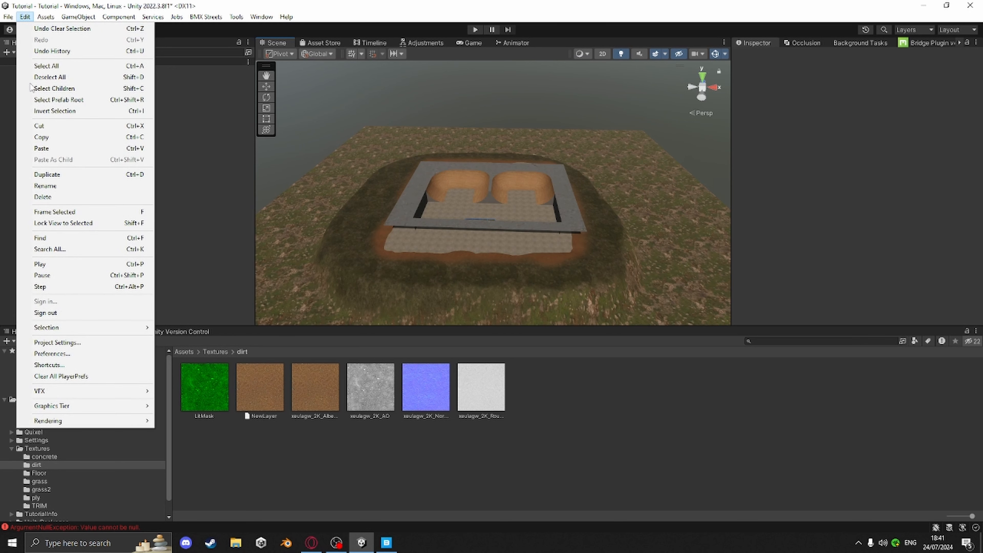
click(63, 342)
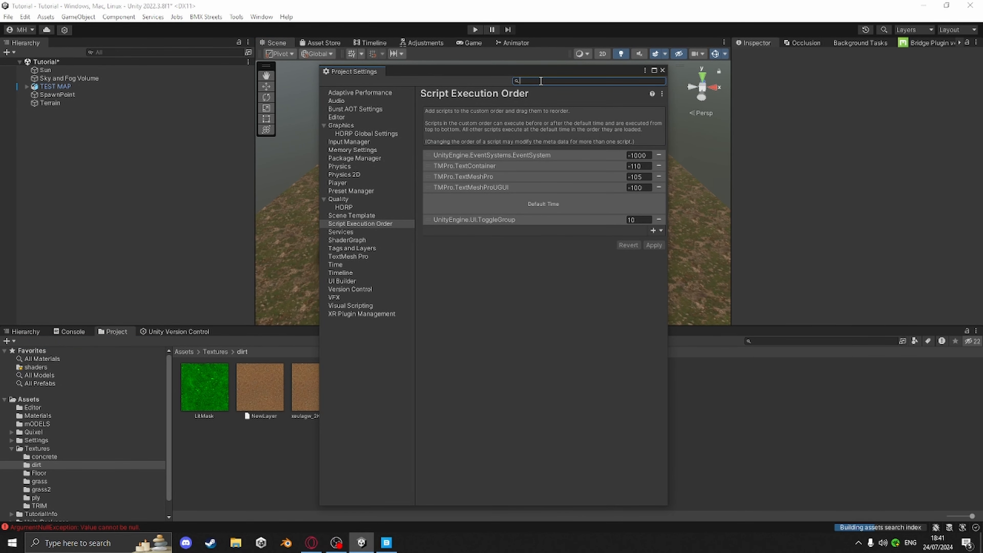
text(water)
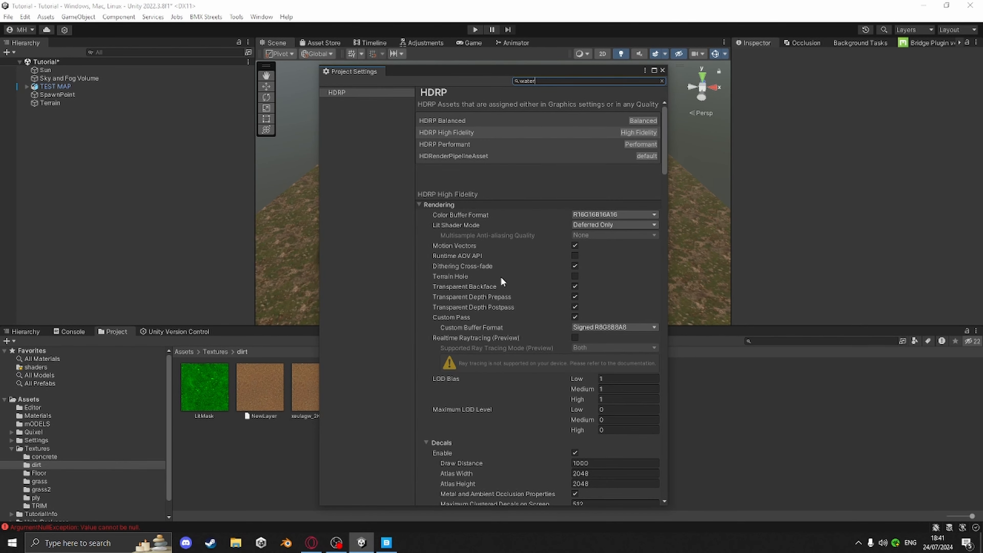
scroll(473, 307, down, 1)
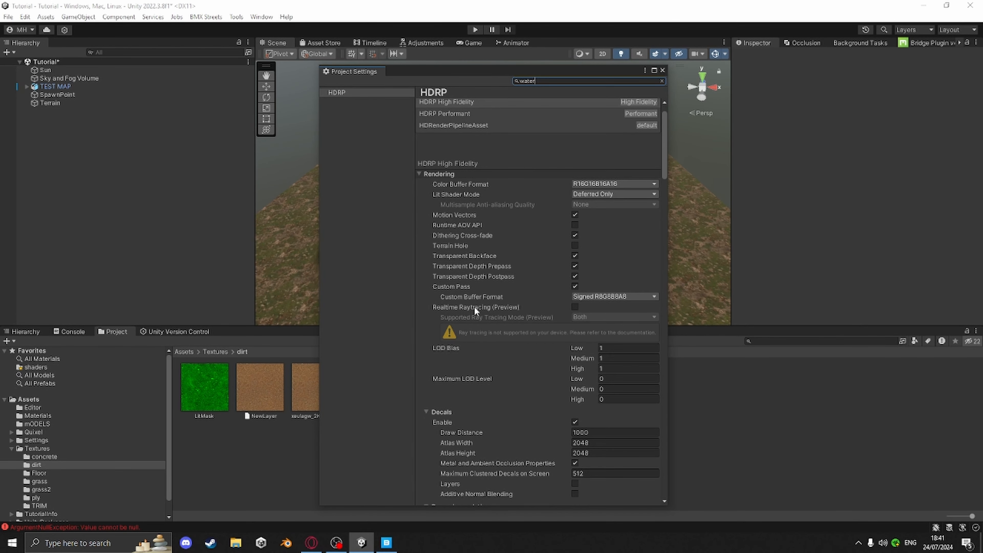
scroll(452, 127, up, 1)
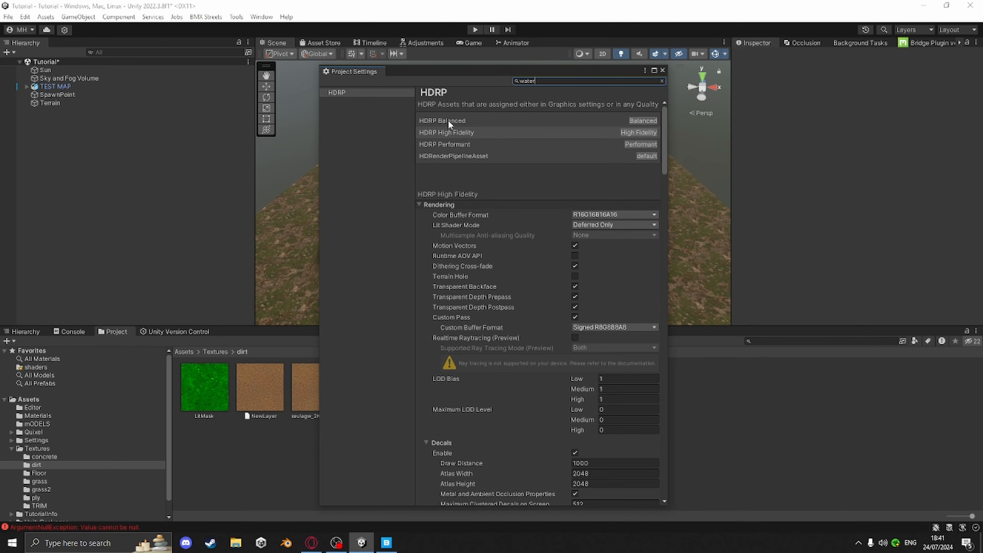
click(449, 120)
click(449, 132)
click(450, 144)
click(451, 154)
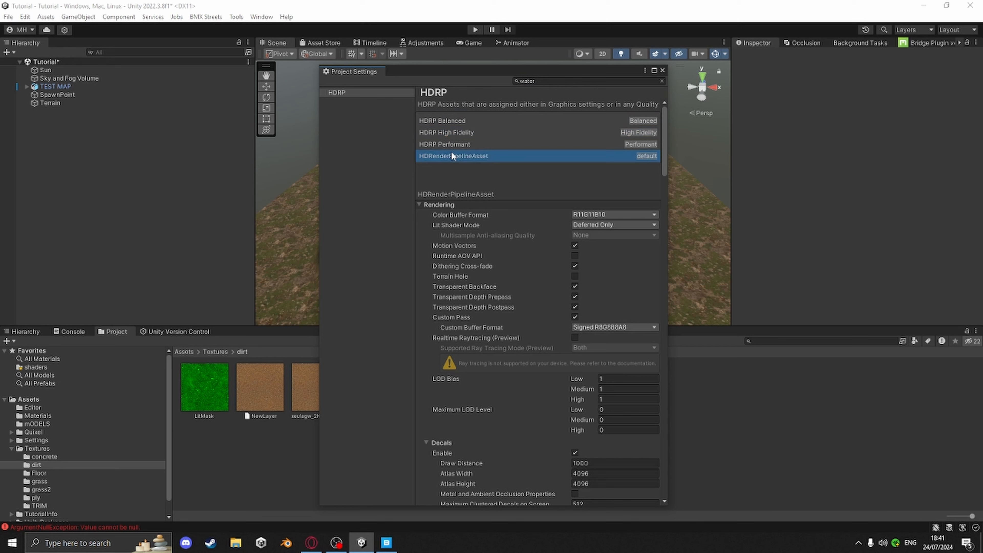
click(456, 120)
scroll(478, 272, down, 8)
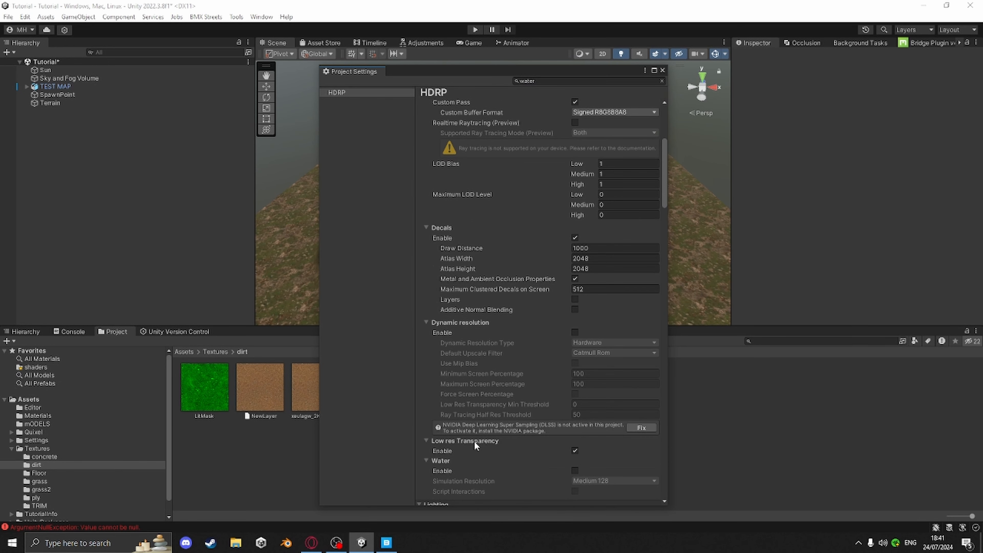
scroll(478, 451, down, 1)
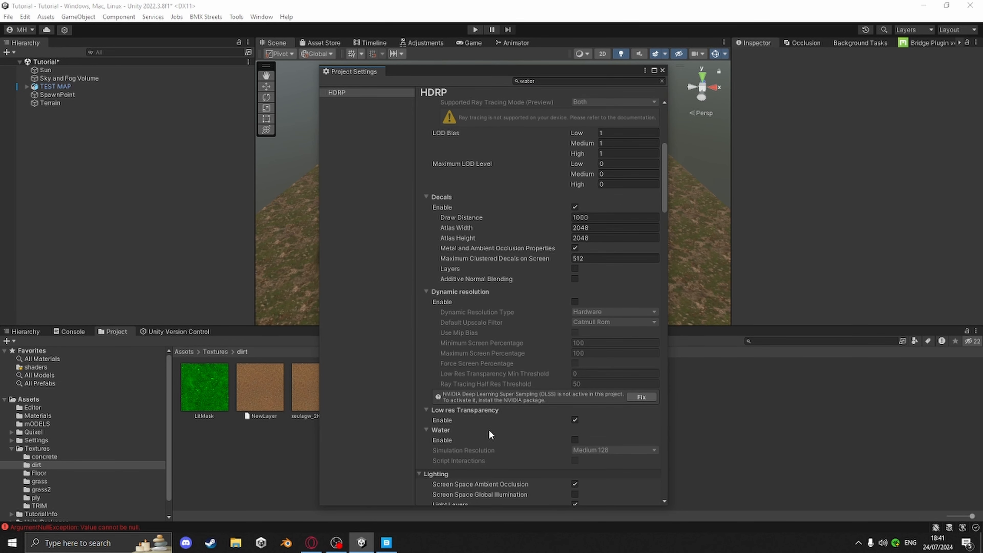
click(574, 439)
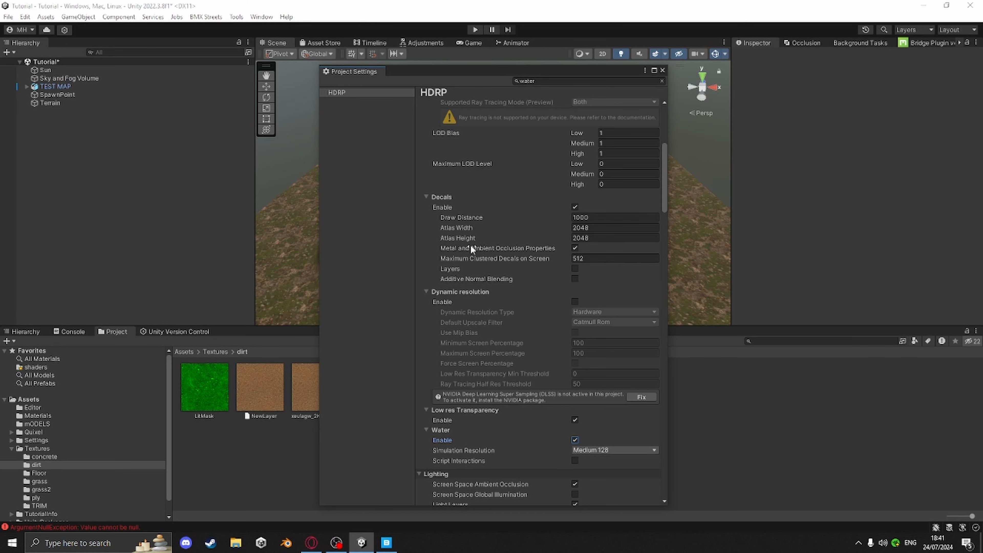
Enable Water in the HDRP High Fidelity pipeline asset
scroll(469, 244, up, 8)
click(455, 132)
scroll(511, 260, down, 13)
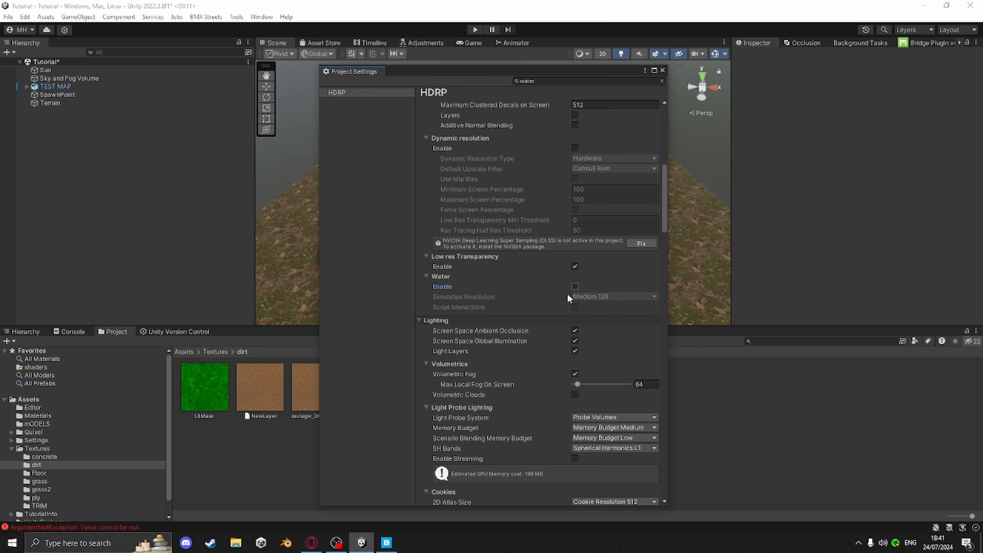
click(574, 286)
Enable Water in the HDRP Performant pipeline asset
scroll(515, 283, up, 8)
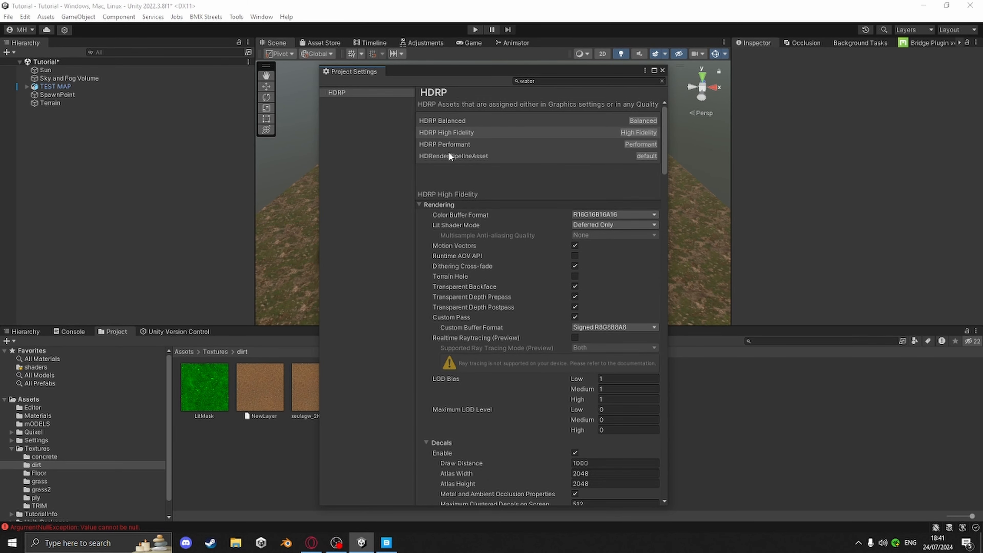
click(457, 144)
scroll(504, 219, down, 5)
scroll(504, 219, down, 8)
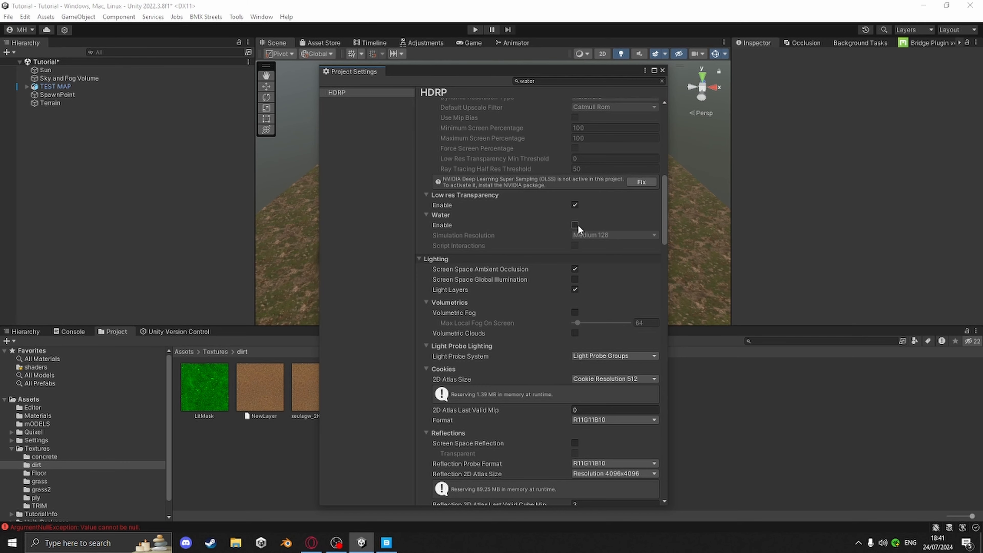
click(574, 225)
Enable Water in the HDRenderPipelineAsset and close the project settings
scroll(537, 258, up, 12)
click(460, 156)
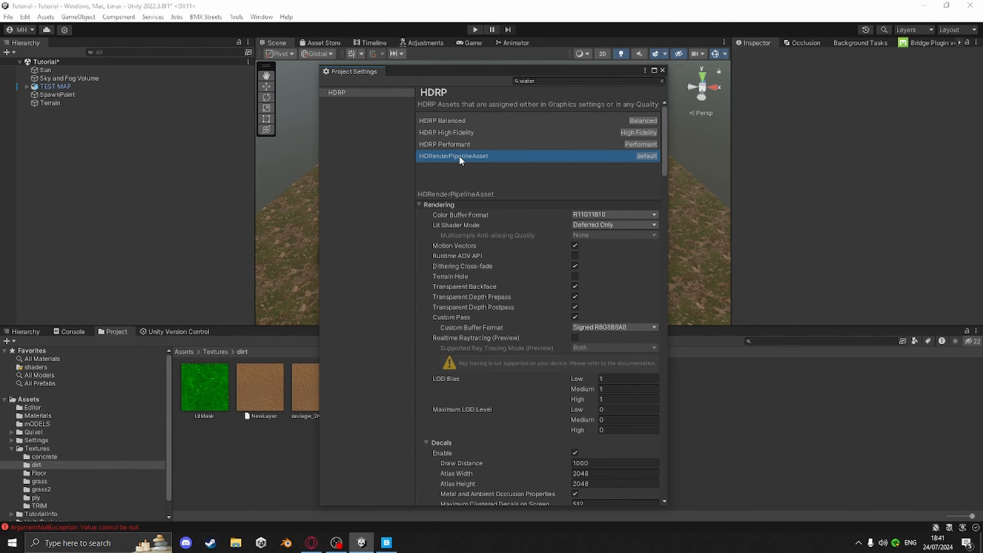
scroll(503, 217, down, 8)
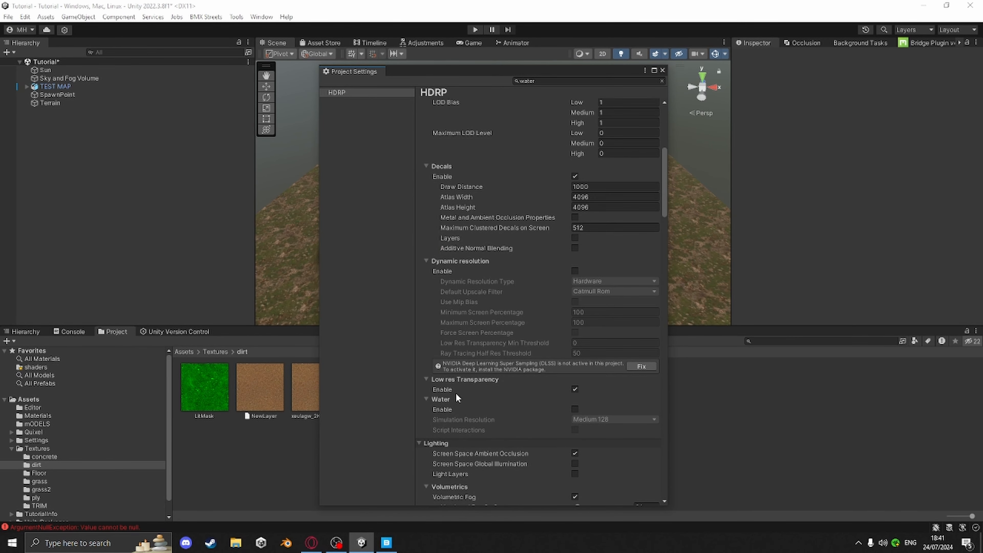
click(574, 409)
scroll(546, 356, up, 8)
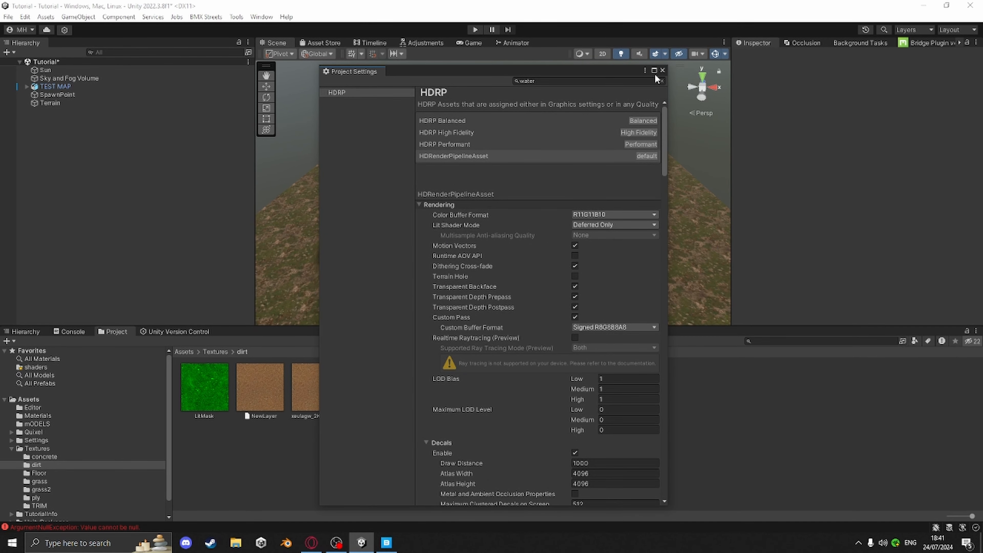
click(662, 69)
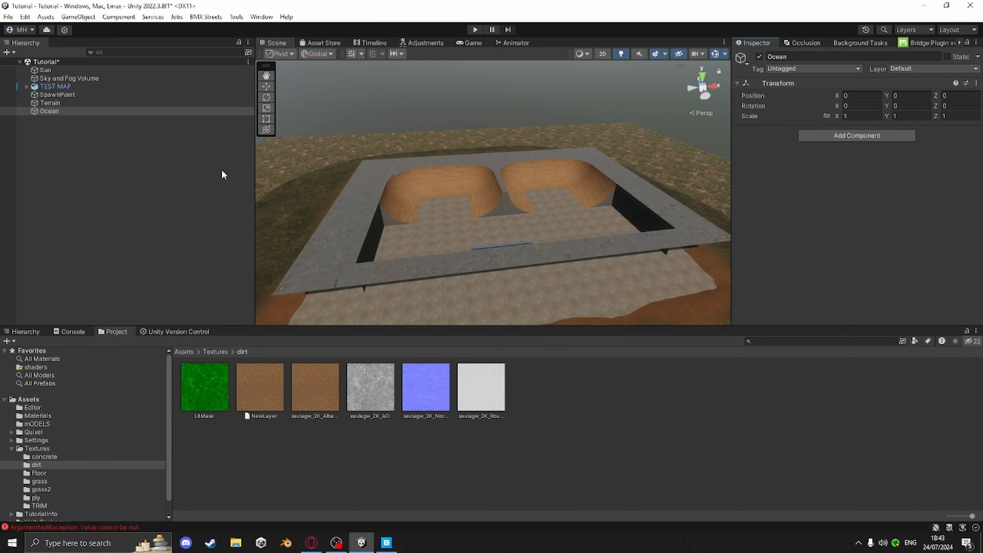
Add a Water Rendering override to the Sky and Fog Volume
right_click(245, 150)
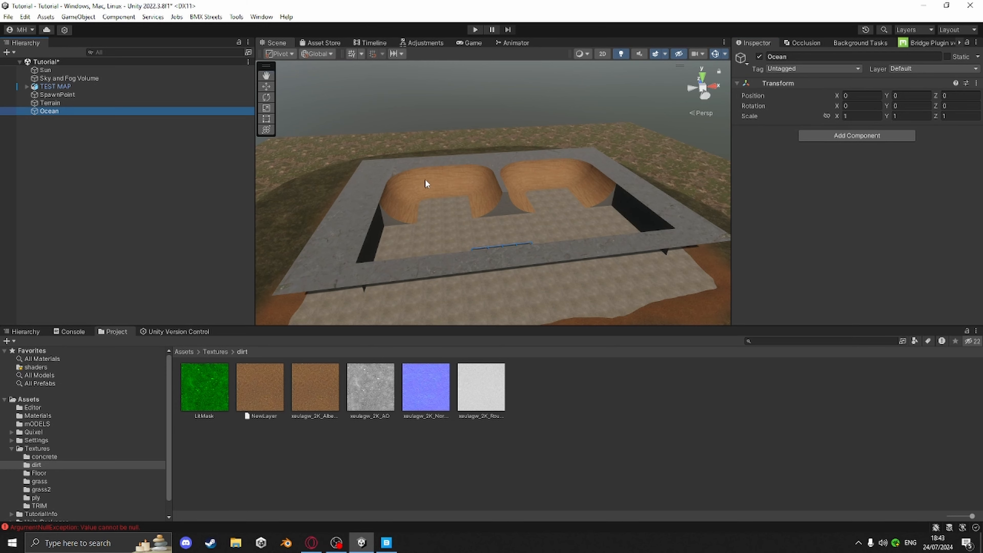
middle_drag(424, 180, 413, 209)
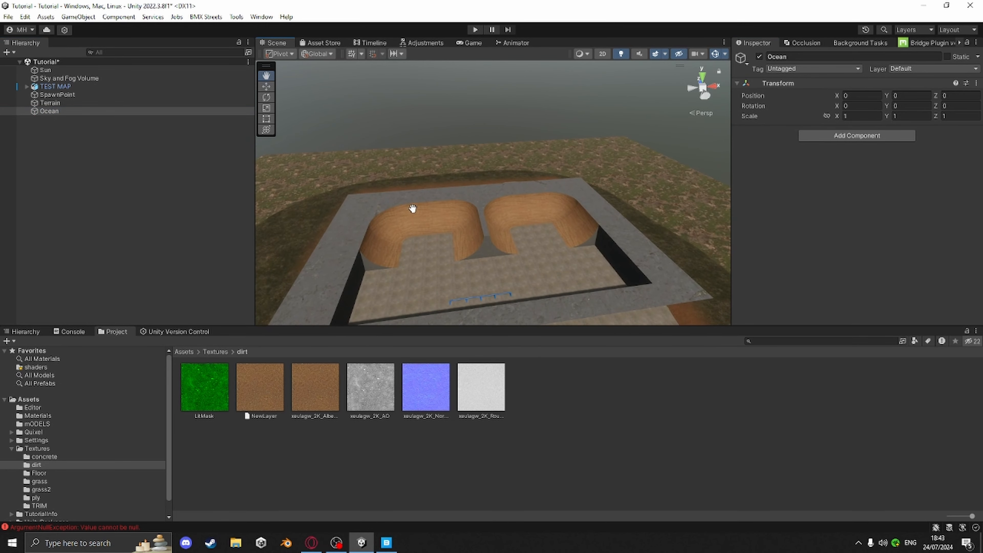
click(70, 80)
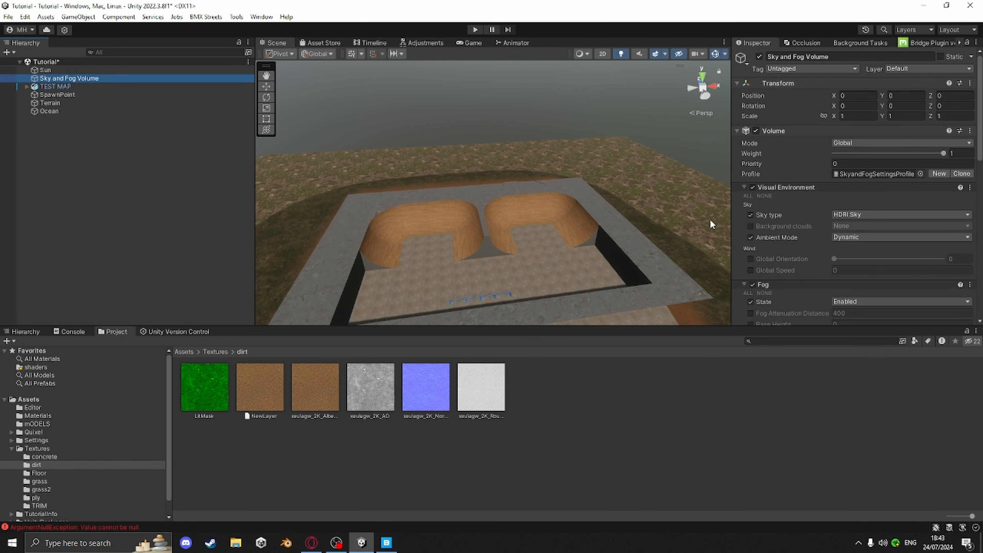
scroll(770, 236, down, 15)
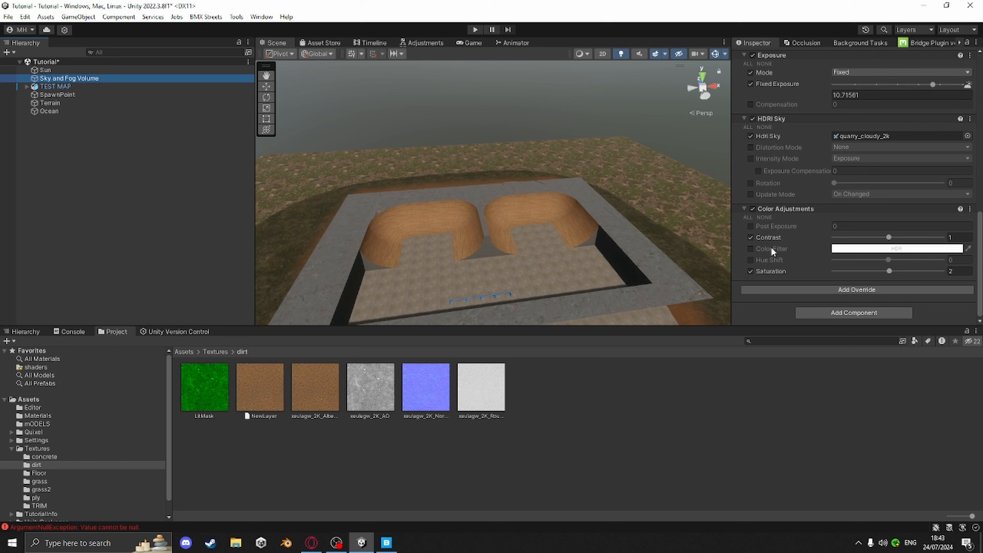
click(855, 288)
text(ex)
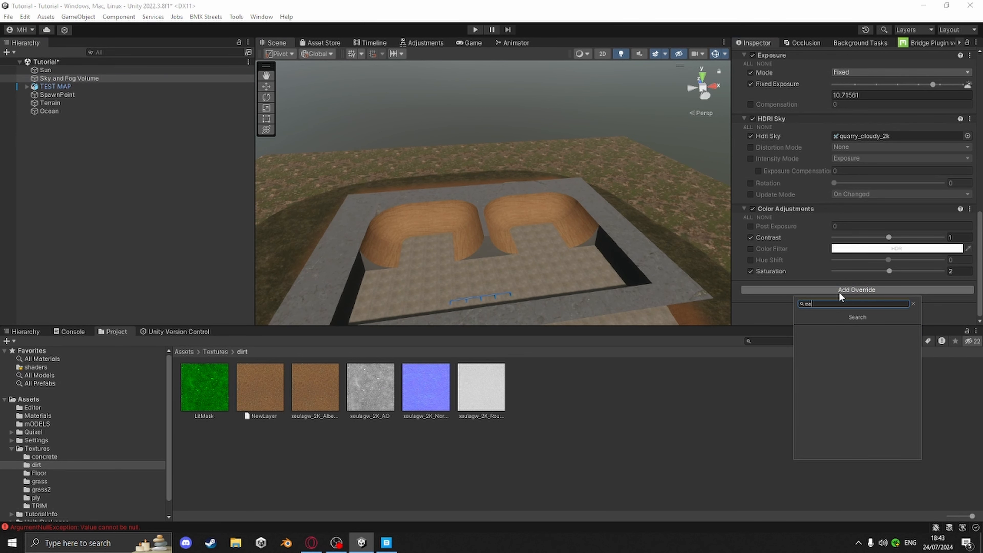
key(BackSpace)
key(BackSpace)
text(wa)
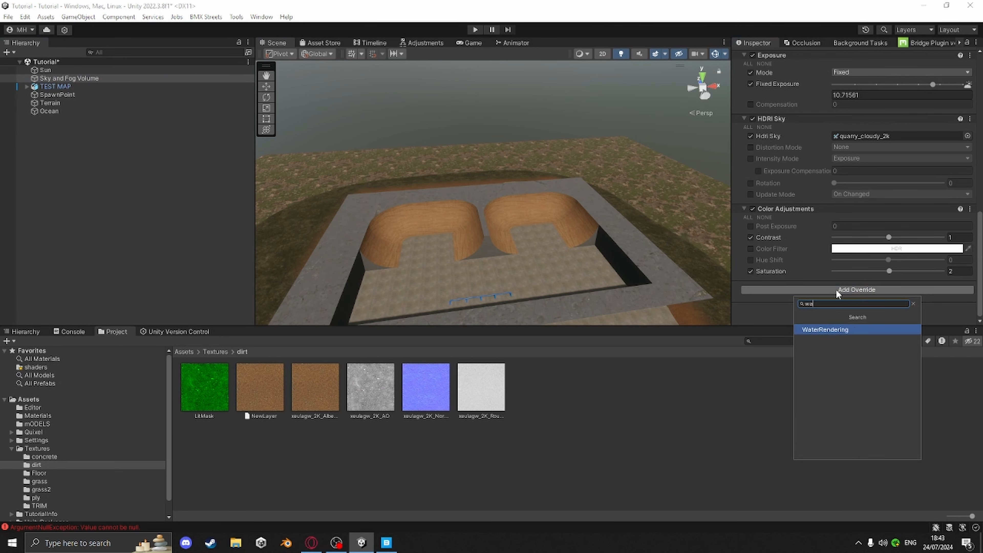
click(831, 329)
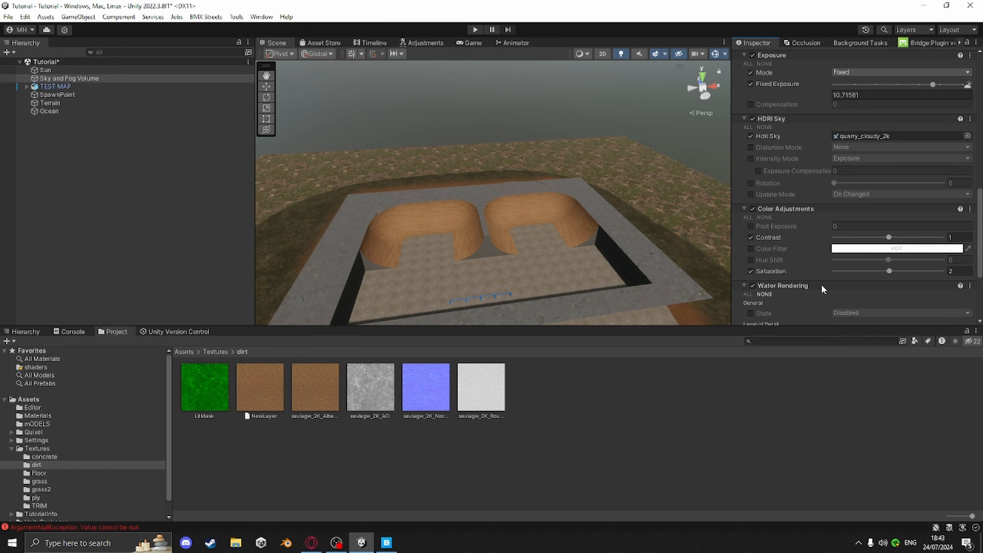
Override the Water Rendering state and set it to Enabled
scroll(821, 284, down, 3)
click(750, 229)
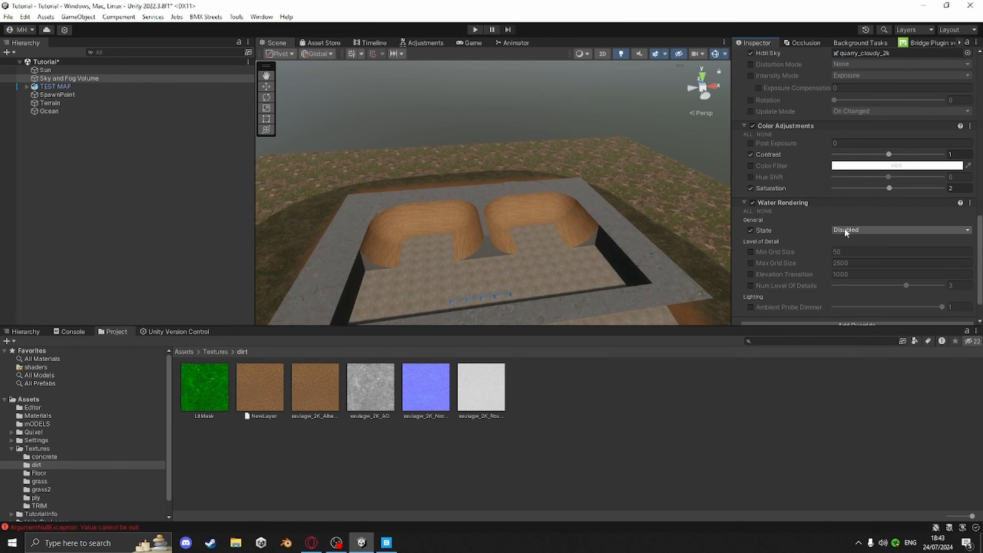
click(846, 230)
click(860, 252)
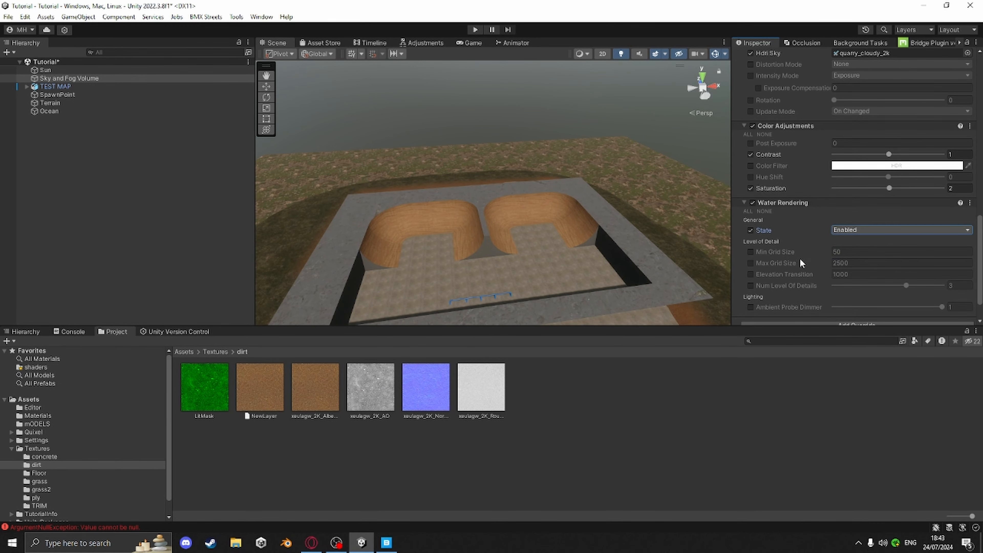
Create an Ocean, Sea or Lake water surface in the scene
scroll(627, 217, down, 8)
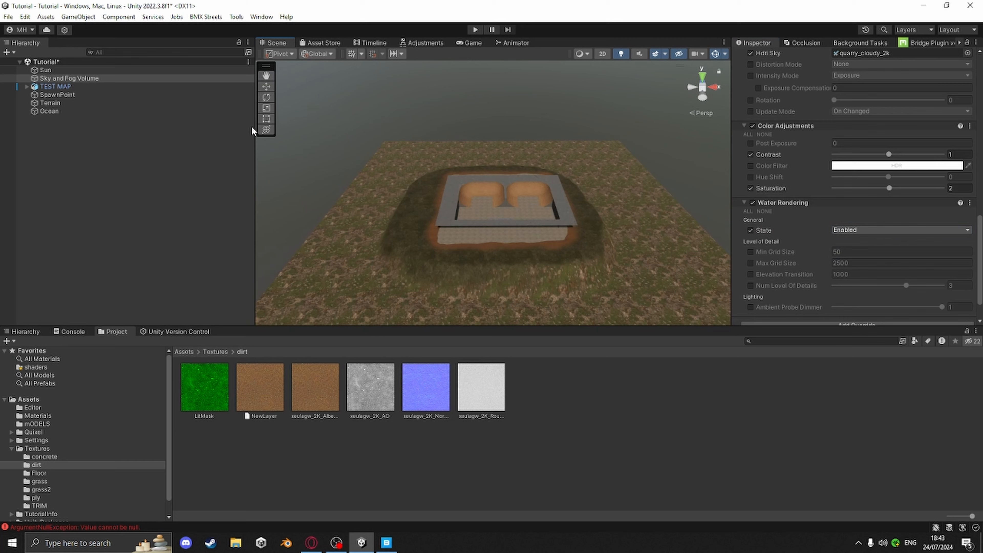
click(13, 53)
mouse_move(43, 190)
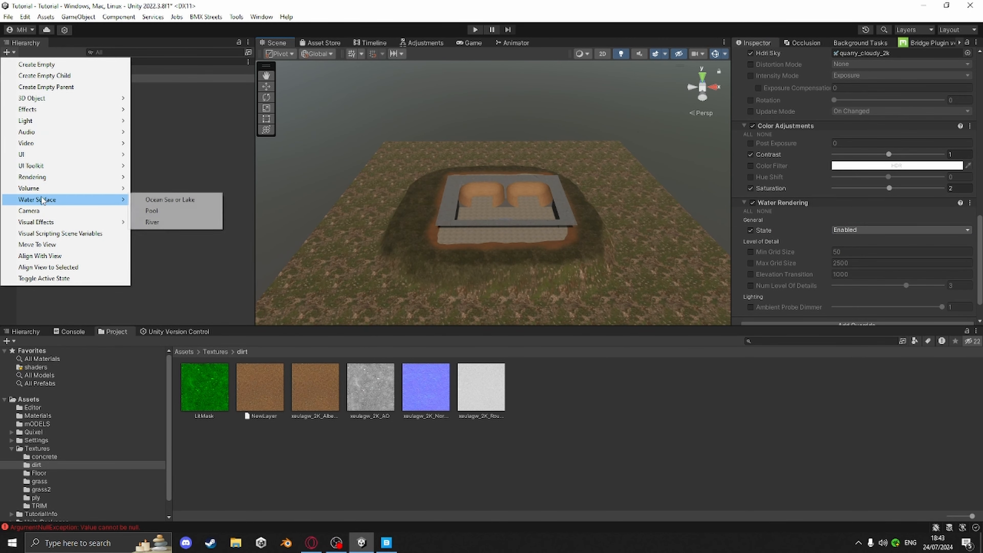
click(201, 198)
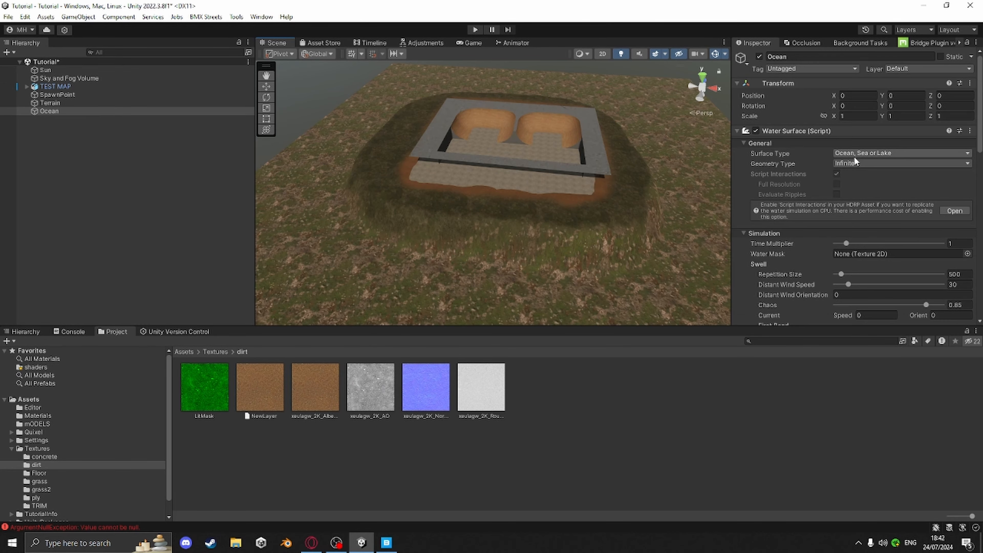
Enable Script Interactions under Water in the HDRP asset's project settings
click(954, 210)
scroll(567, 343, down, 10)
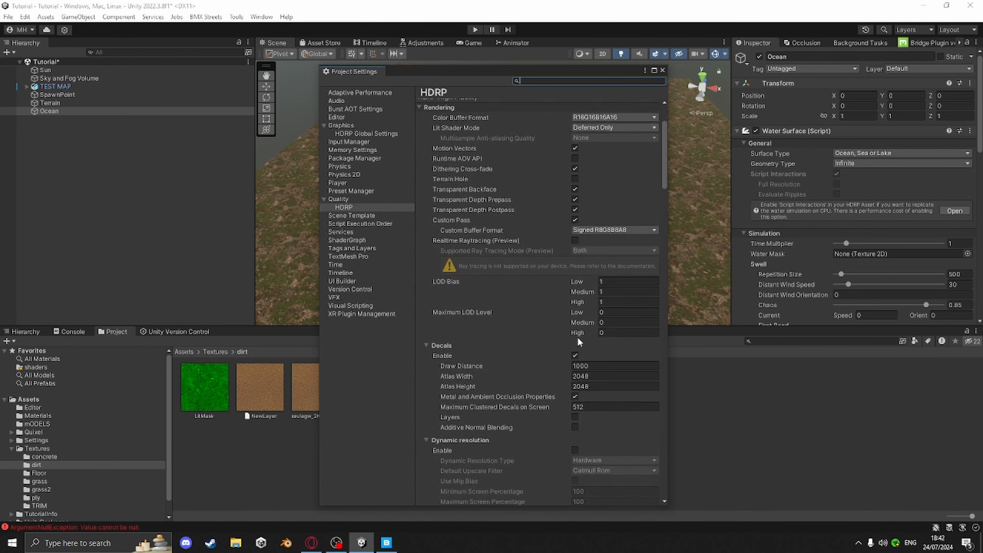
scroll(568, 343, down, 4)
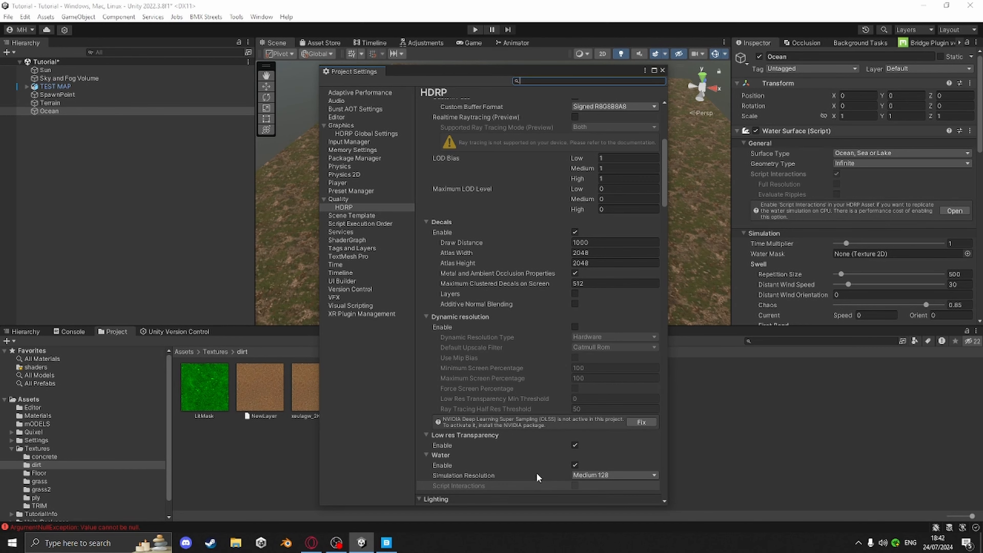
scroll(523, 480, down, 2)
click(575, 455)
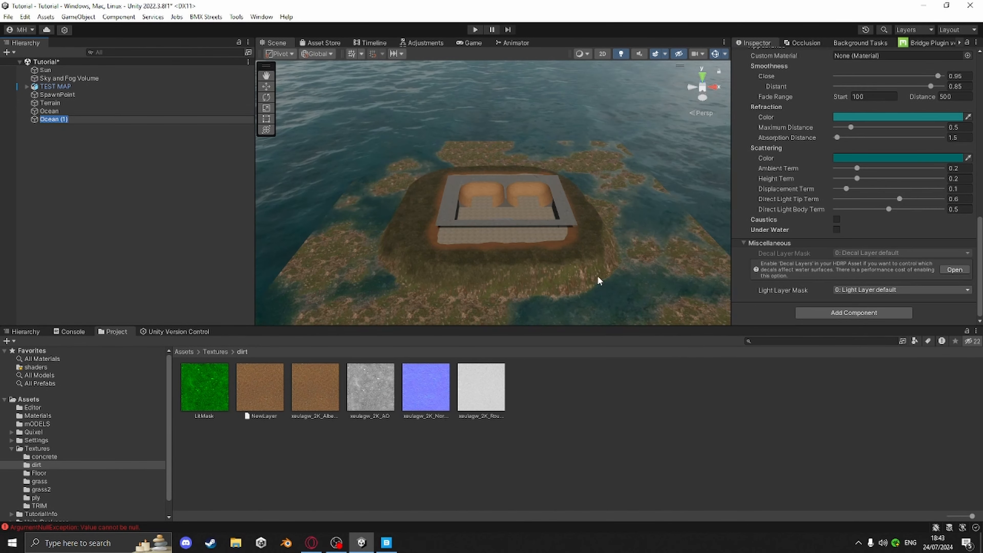
Raise the second ocean water surface to a Y position of 2.65
middle_drag(562, 281, 528, 244)
right_drag(574, 217, 587, 180)
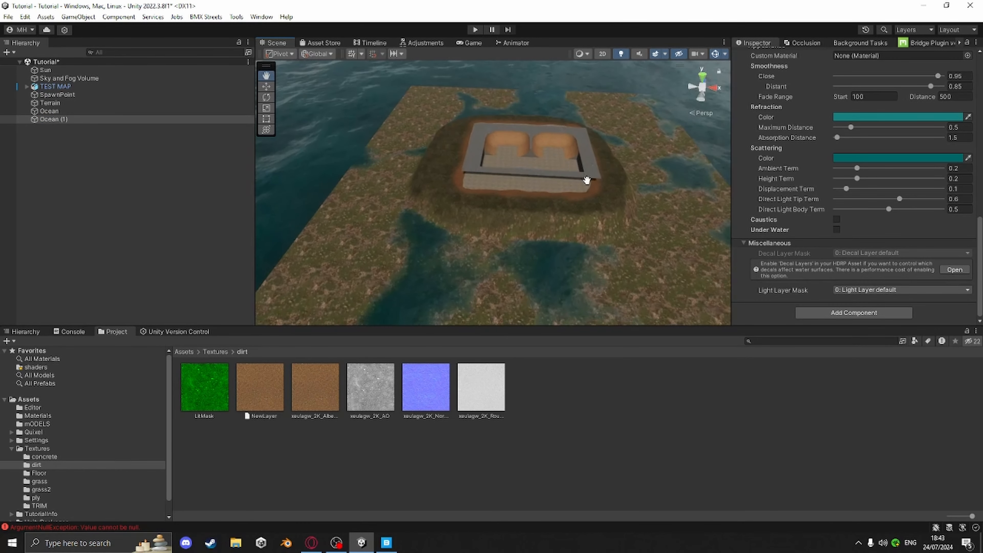
scroll(800, 189, up, 15)
right_click(790, 132)
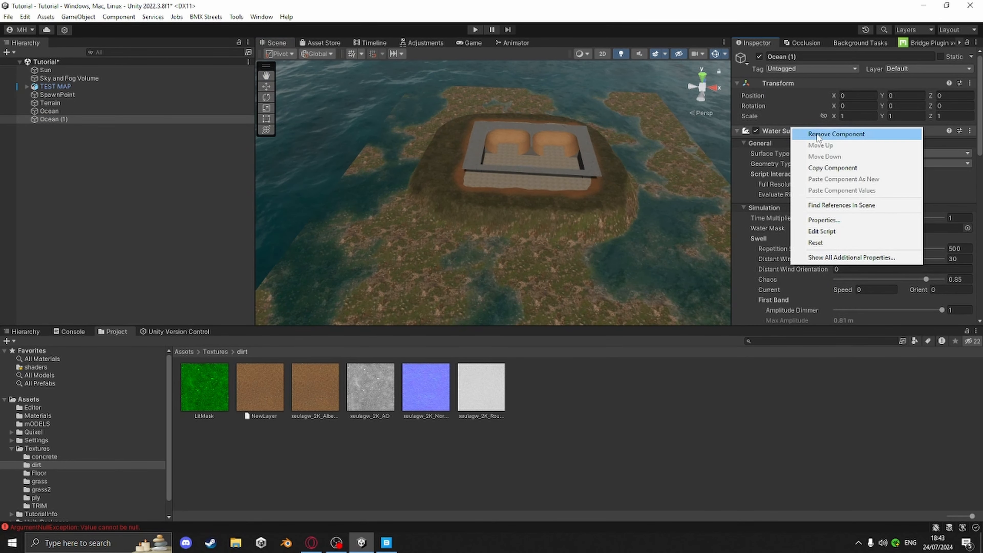
click(761, 95)
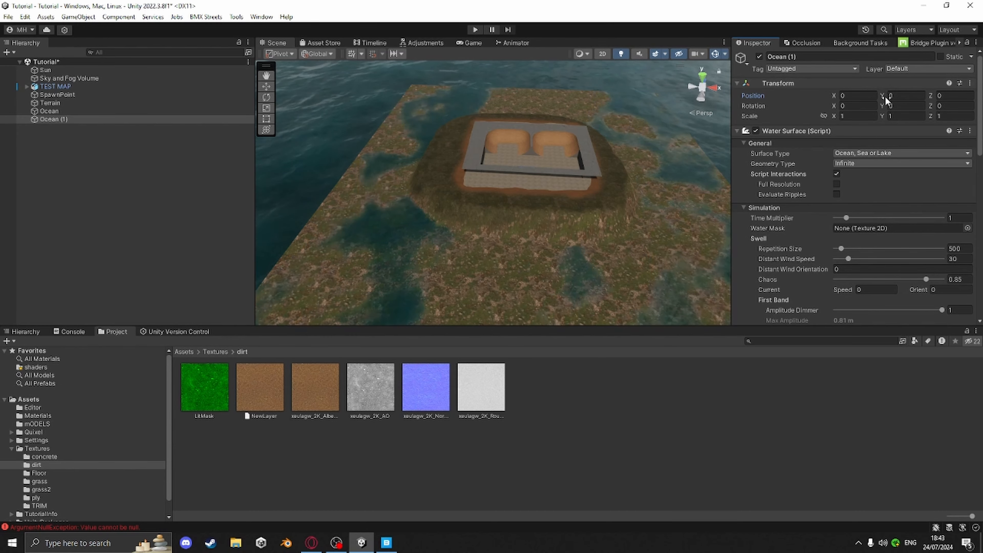
drag(883, 97, 930, 116)
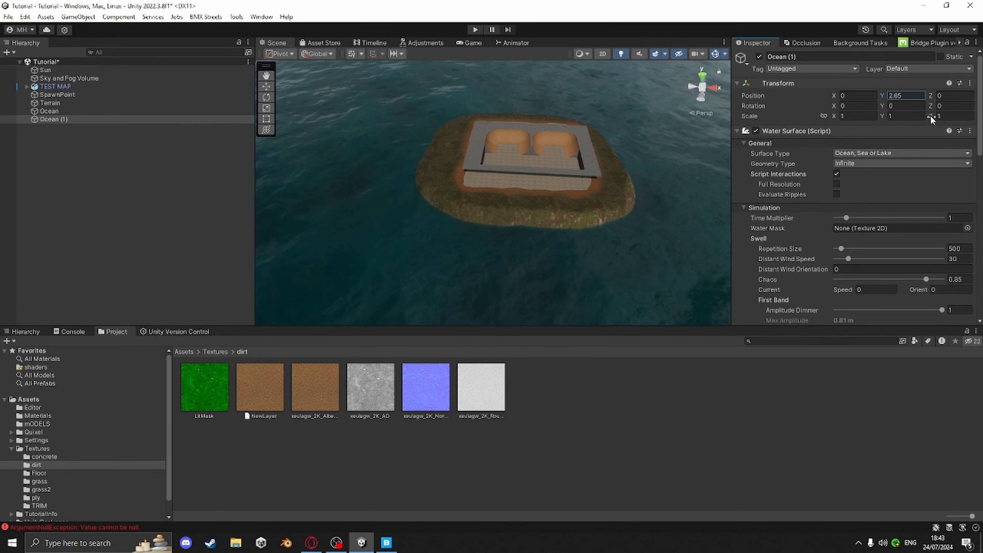
Save the scene and the project
right_drag(608, 162, 625, 112)
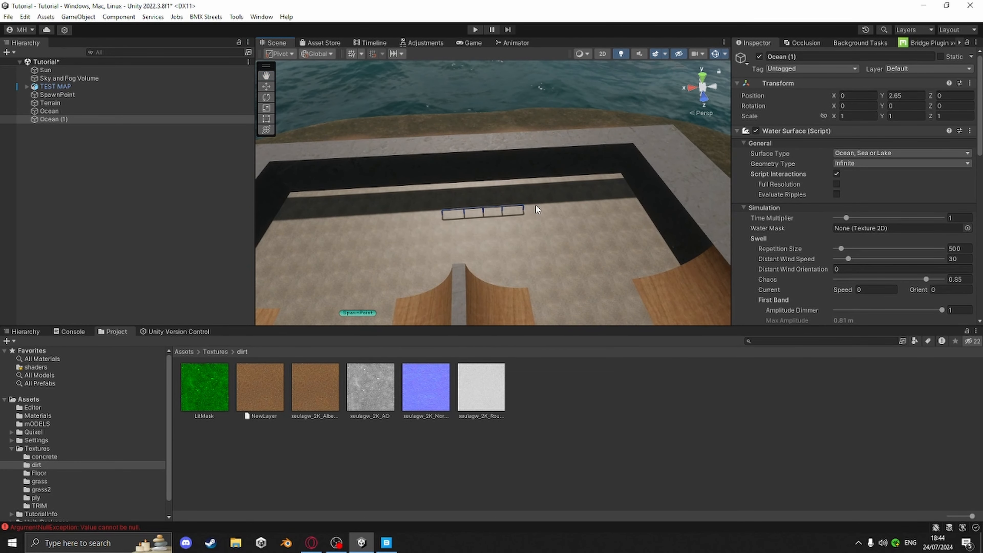
scroll(832, 265, down, 15)
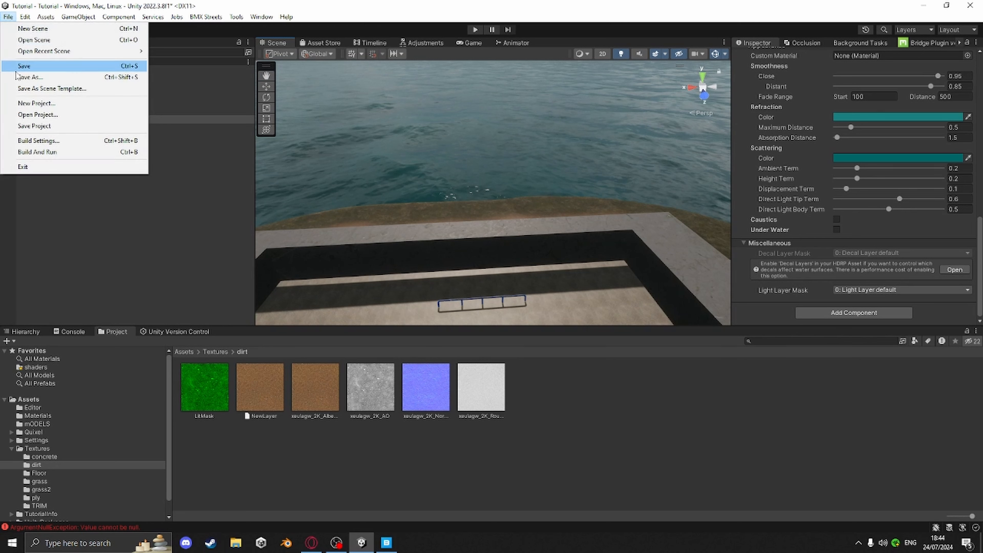
click(24, 66)
click(8, 16)
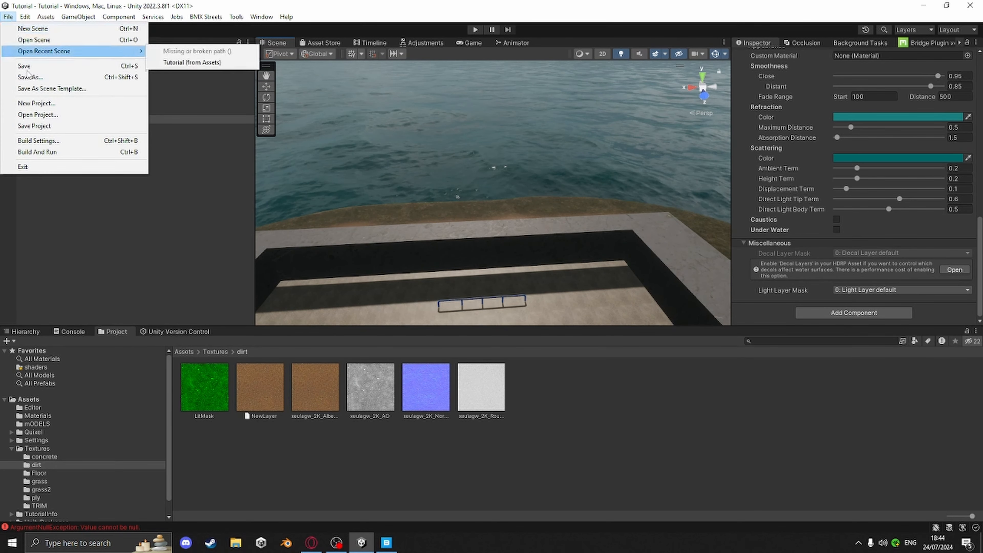
click(24, 126)
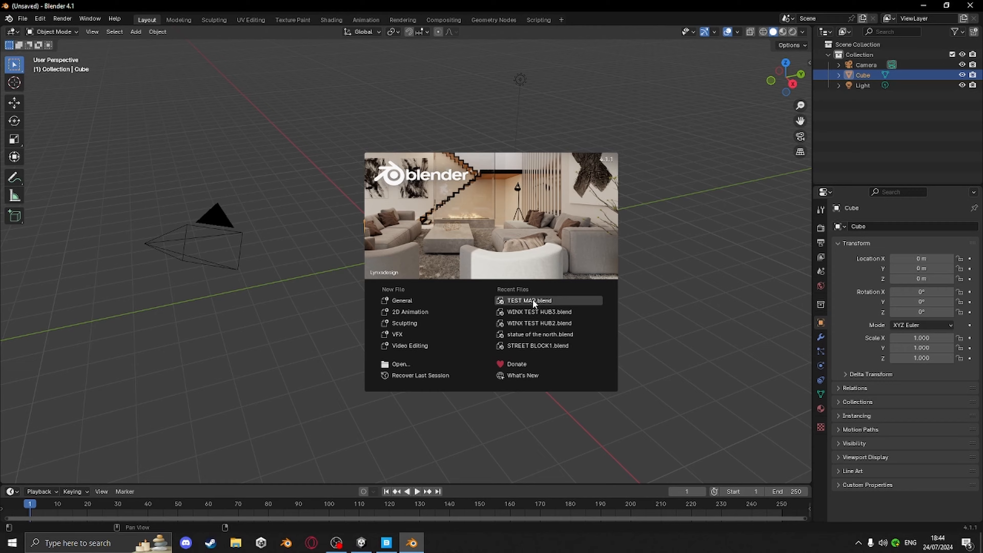
Switch to Blender, select the bowl mesh Plane.001 and enter Edit Mode
click(532, 299)
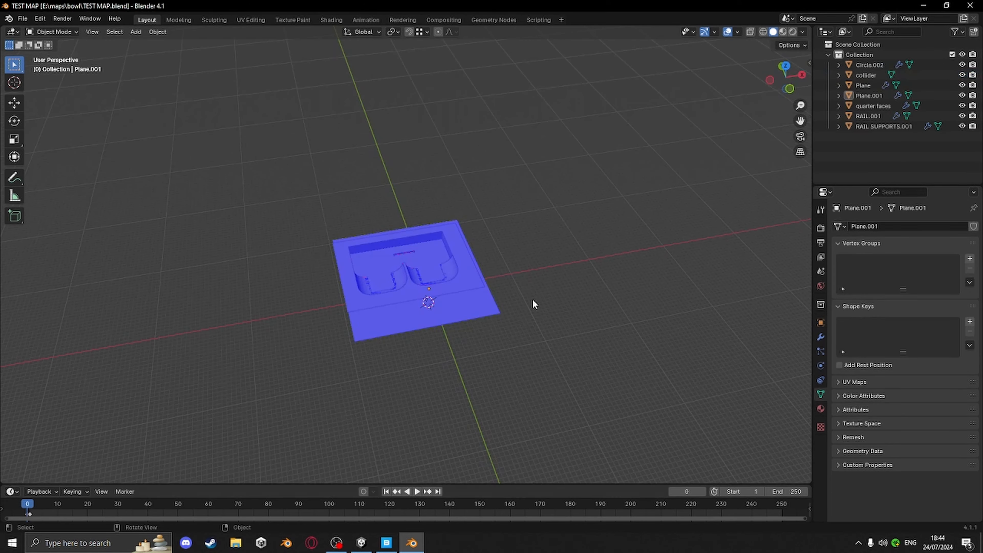
middle_drag(532, 299, 514, 284)
scroll(514, 284, up, 8)
middle_drag(421, 282, 498, 261)
click(515, 322)
scroll(521, 328, down, 4)
middle_drag(521, 328, 654, 300)
key(Tab)
middle_drag(478, 311, 560, 329)
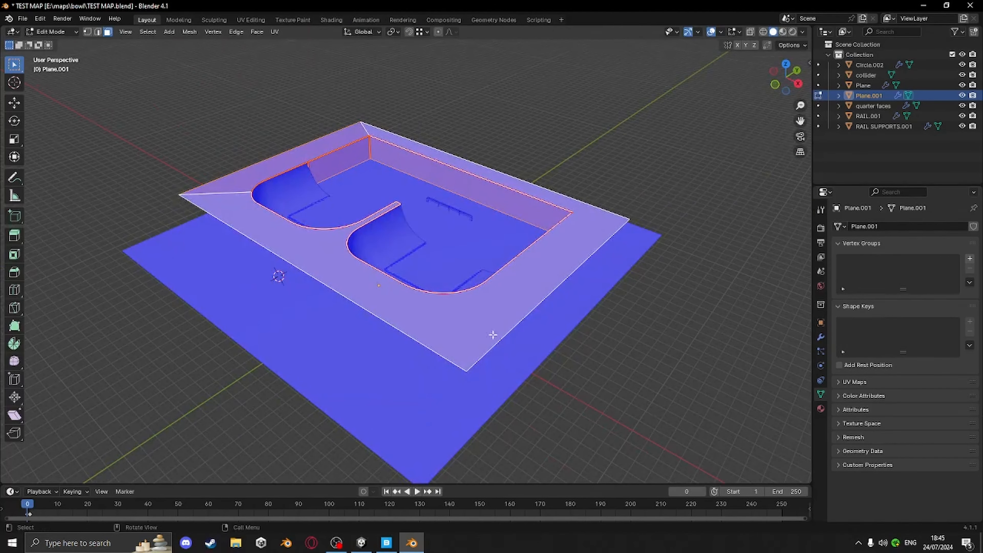
Inspect the deck edges and park objects in Edit Mode
key(alt+a)
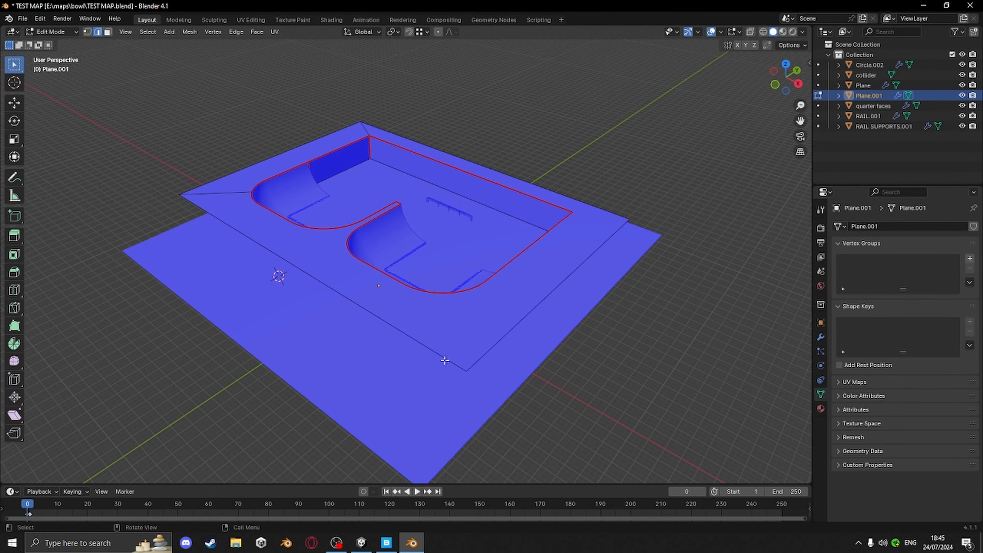
click(445, 360)
key(n)
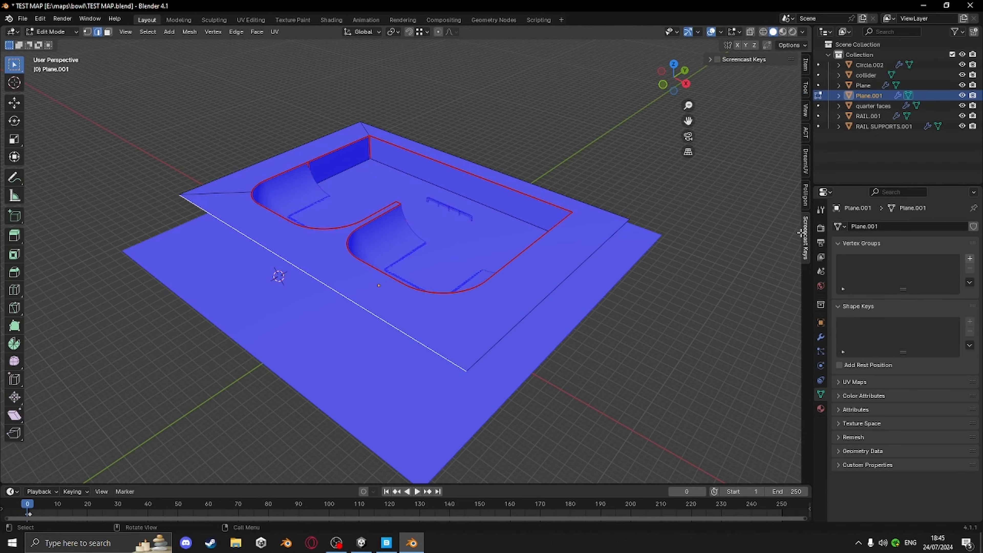
key(n)
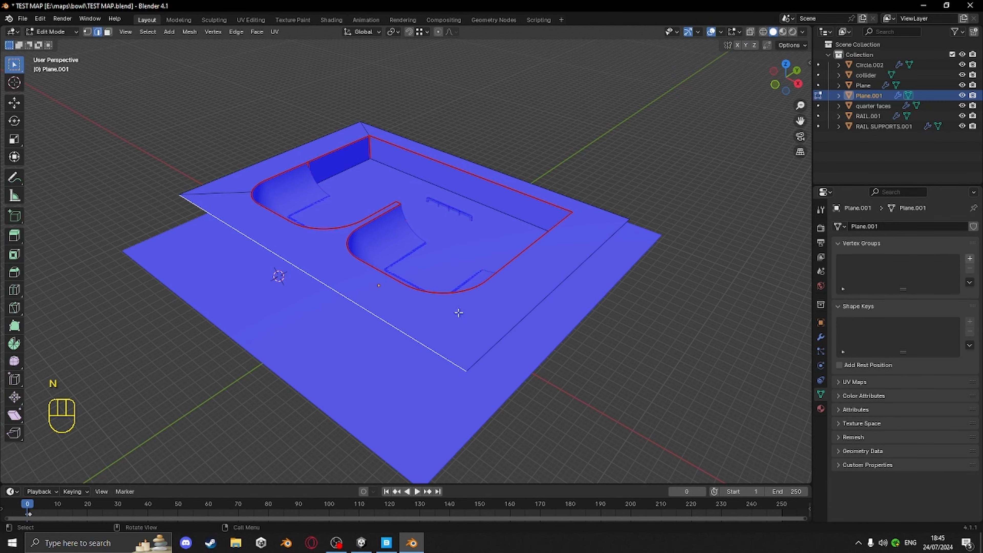
shift+click(506, 354)
shift+click(599, 205)
middle_drag(531, 261, 541, 303)
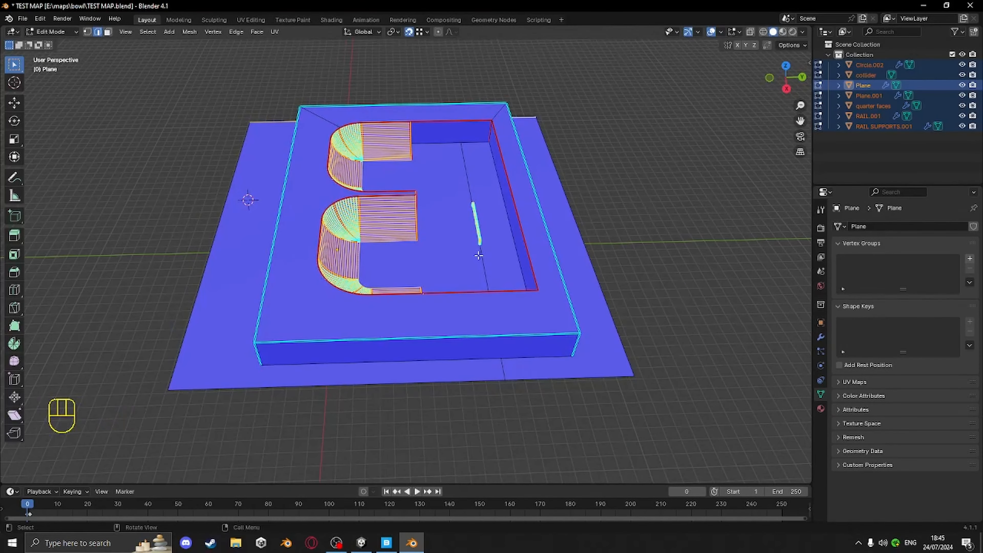
middle_drag(248, 199, 594, 267)
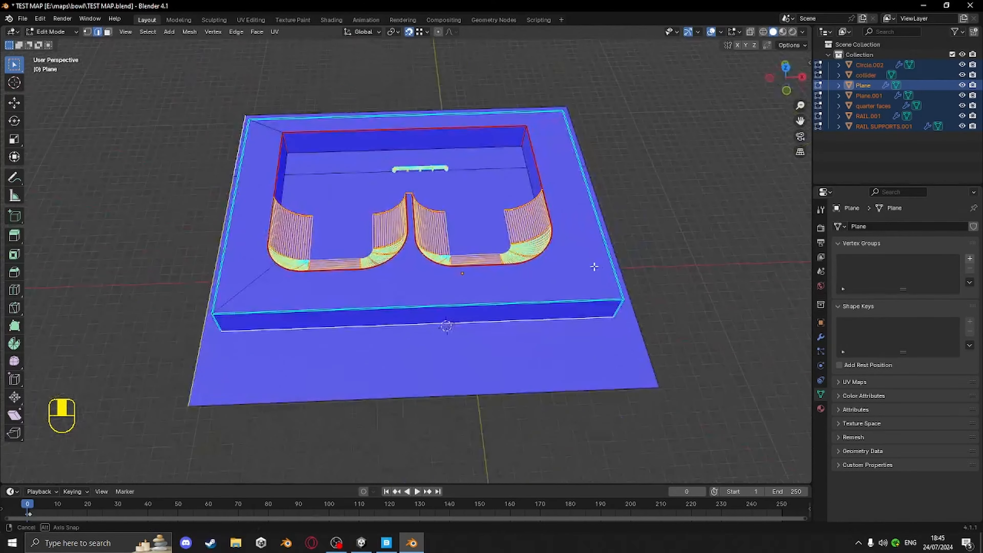
Examine the bowl transitions and deck from closer views, then leave Edit Mode
shift+middle_drag(518, 263, 524, 354)
middle_drag(460, 329, 537, 314)
scroll(449, 263, up, 4)
shift+middle_drag(448, 263, 446, 365)
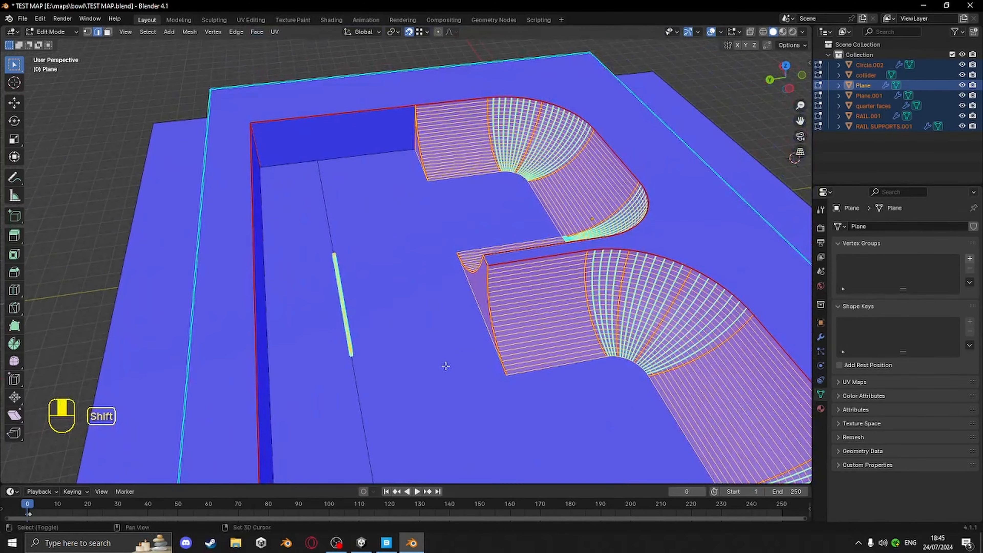
shift+middle_drag(441, 263, 383, 209)
middle_drag(381, 263, 612, 337)
shift+middle_drag(537, 330, 296, 296)
middle_drag(279, 290, 474, 283)
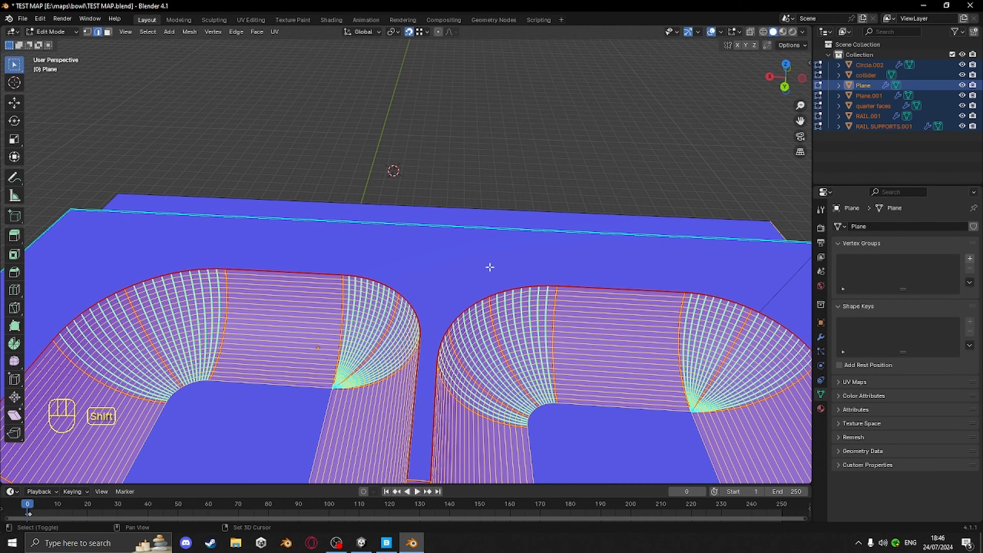
shift+middle_drag(490, 267, 409, 232)
scroll(406, 255, up, 2)
scroll(397, 286, up, 3)
middle_drag(409, 231, 401, 271)
key(Tab)
Add a plane mesh and scale it along the X axis in Edit Mode
click(135, 31)
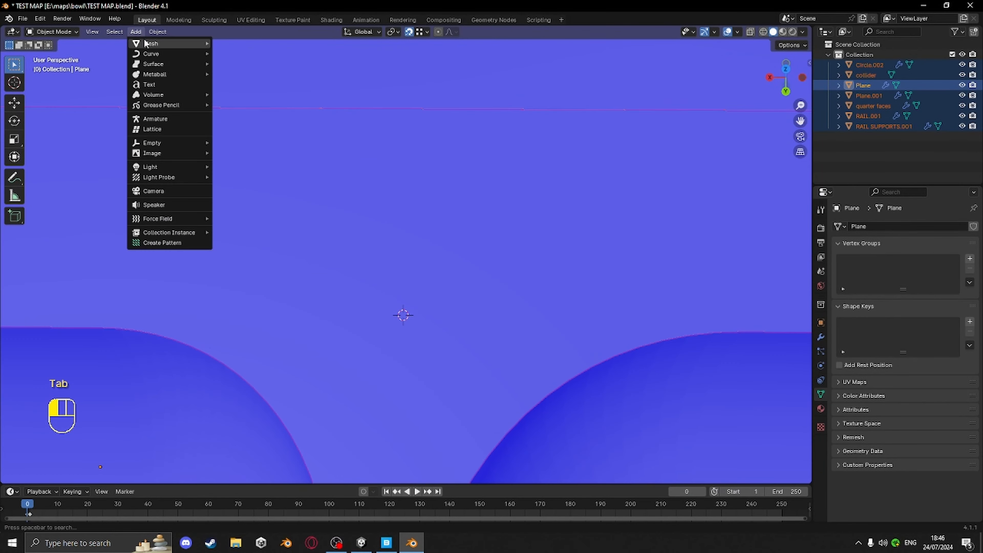
mouse_move(154, 42)
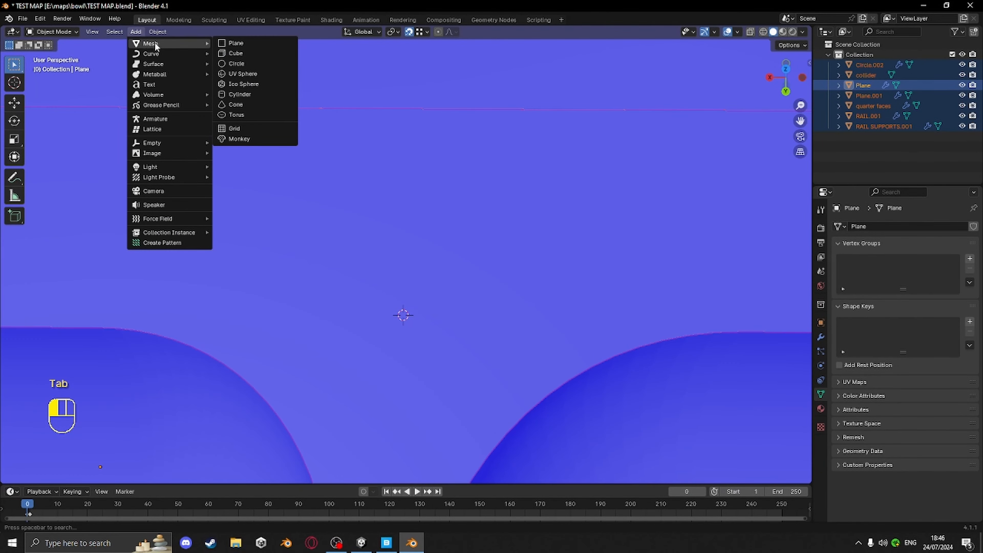
click(235, 42)
key(Tab)
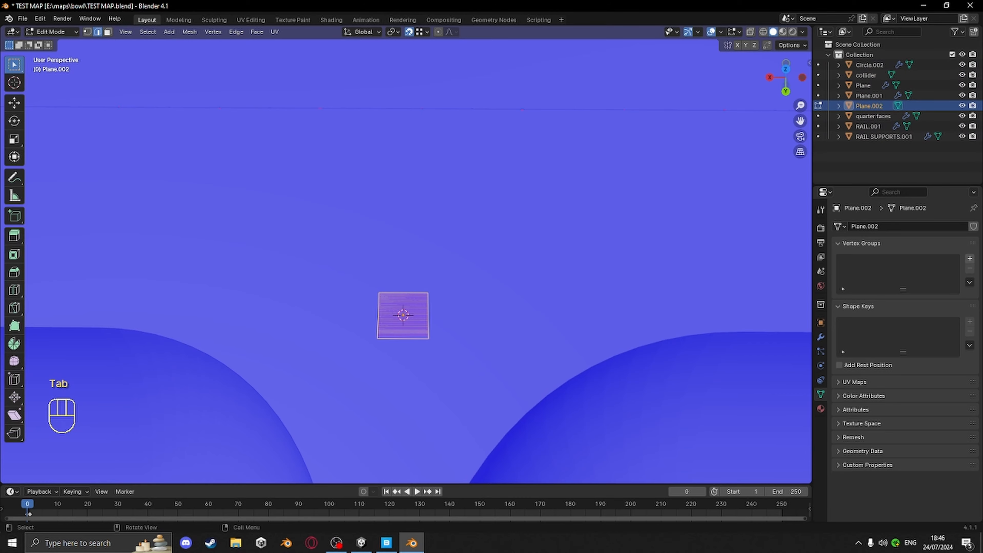
key(s)
key(x)
click(702, 377)
Isolate the block in local view and delete one of its faces
key(KP_Divide)
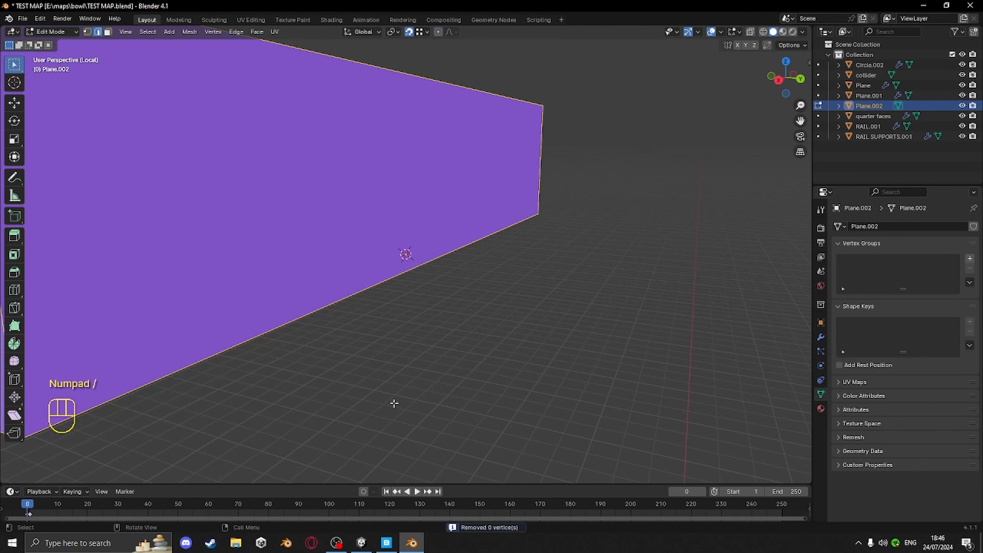
key(3)
middle_drag(387, 395, 380, 261)
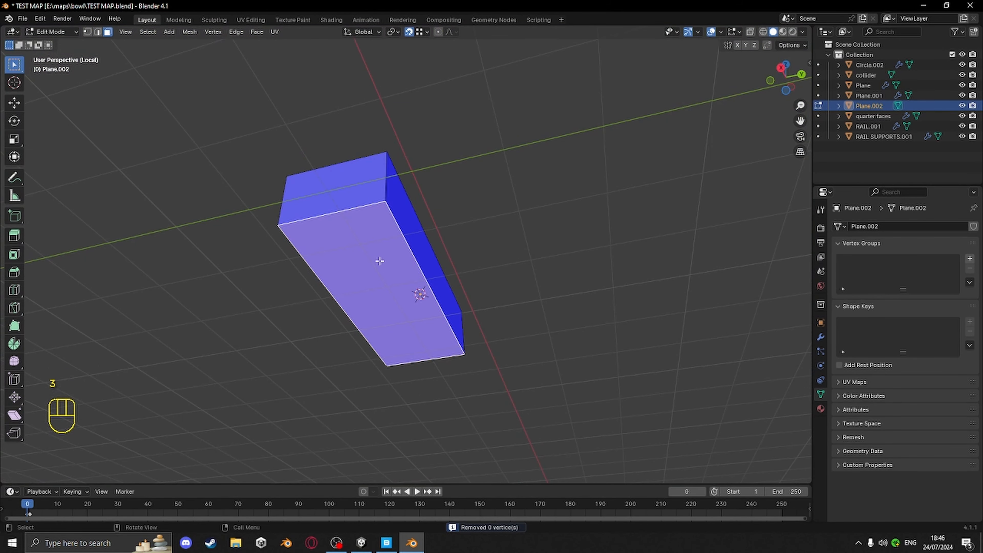
key(Delete)
click(356, 284)
middle_drag(360, 295, 384, 342)
Return to the full scene and select the block's top edges and face in edge mode
key(KP_Divide)
shift+middle_drag(452, 381, 405, 372)
key(2)
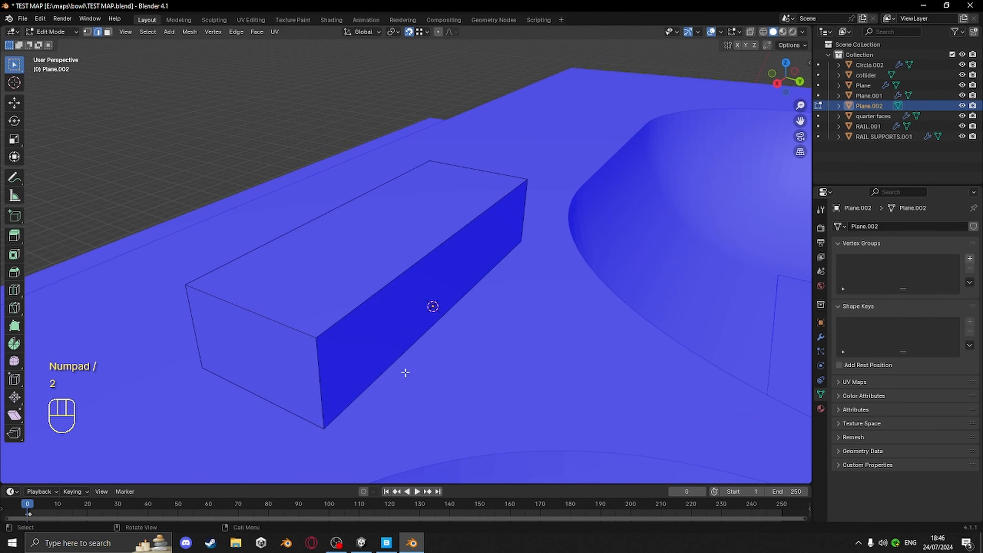
click(351, 314)
shift+click(236, 304)
shift+click(226, 271)
middle_drag(227, 270, 495, 323)
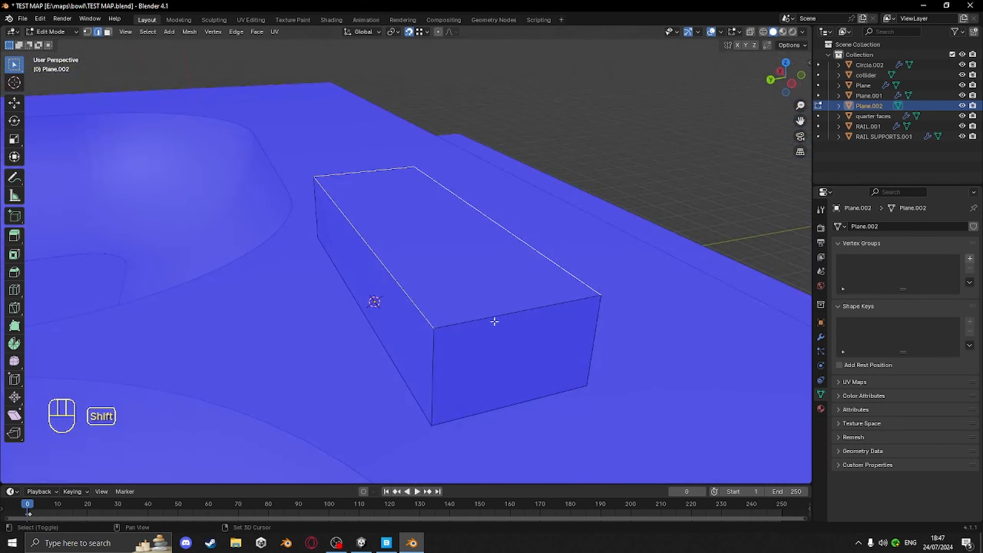
shift+click(496, 323)
middle_drag(572, 345, 515, 361)
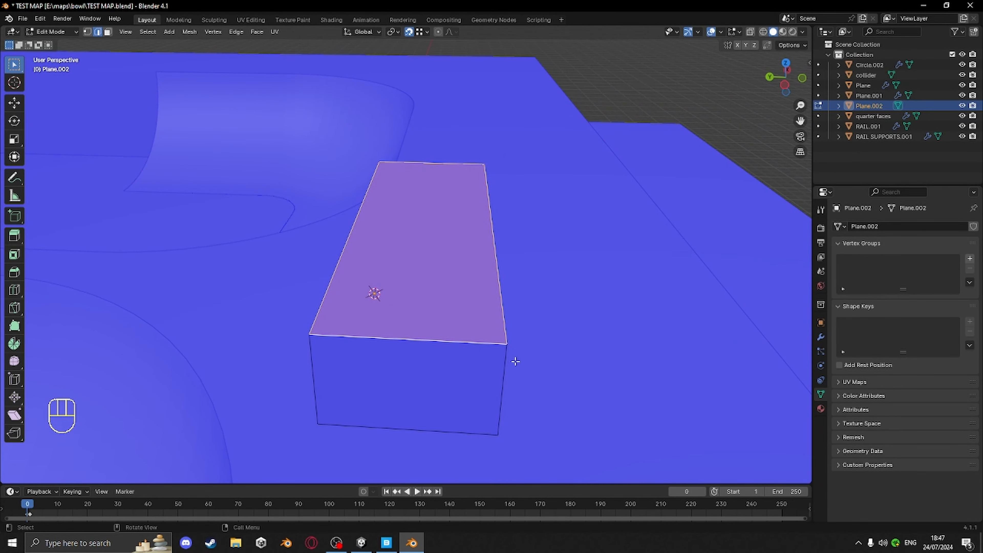
Duplicate the top face in place and separate it into its own object
key(shift+d)
right_click(566, 306)
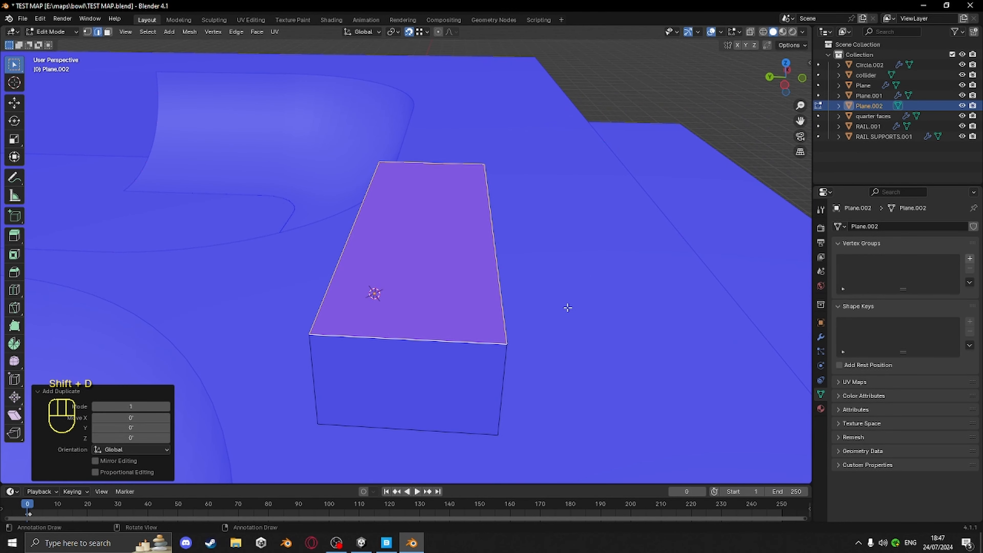
key(p)
click(566, 306)
key(Tab)
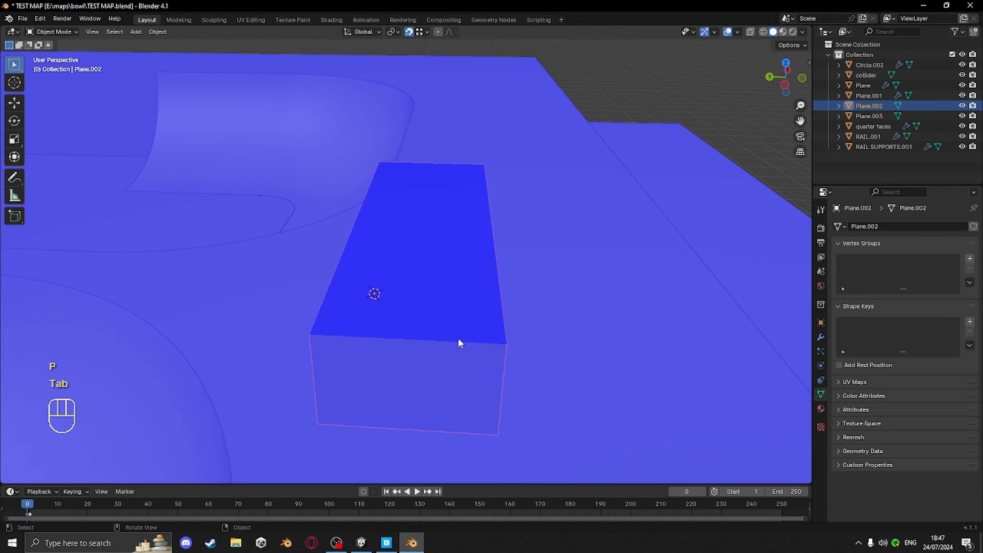
Try deleting the separated top face's geometry in Edit Mode, then undo it
click(457, 340)
key(Tab)
key(a)
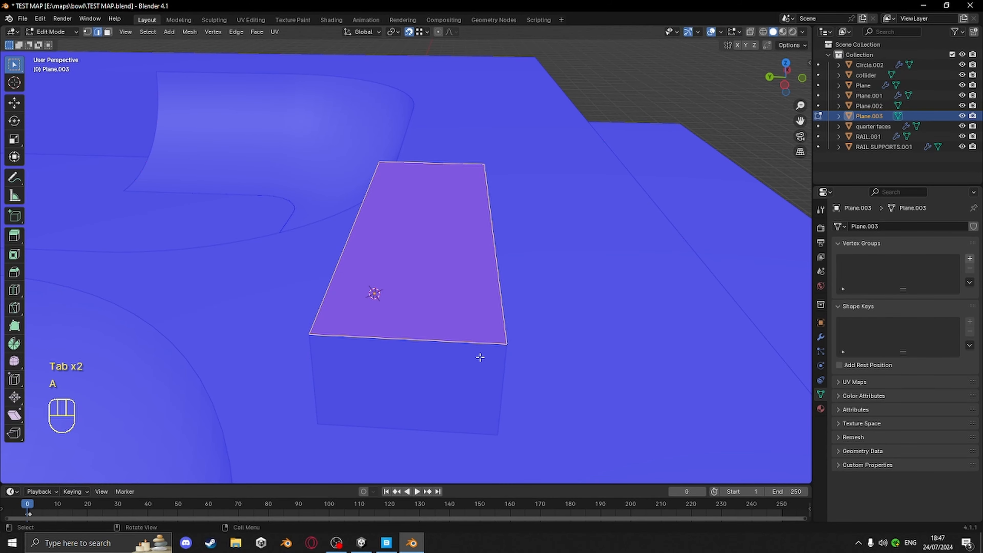
middle_drag(470, 393, 440, 341)
key(x)
click(411, 275)
key(ctrl+z)
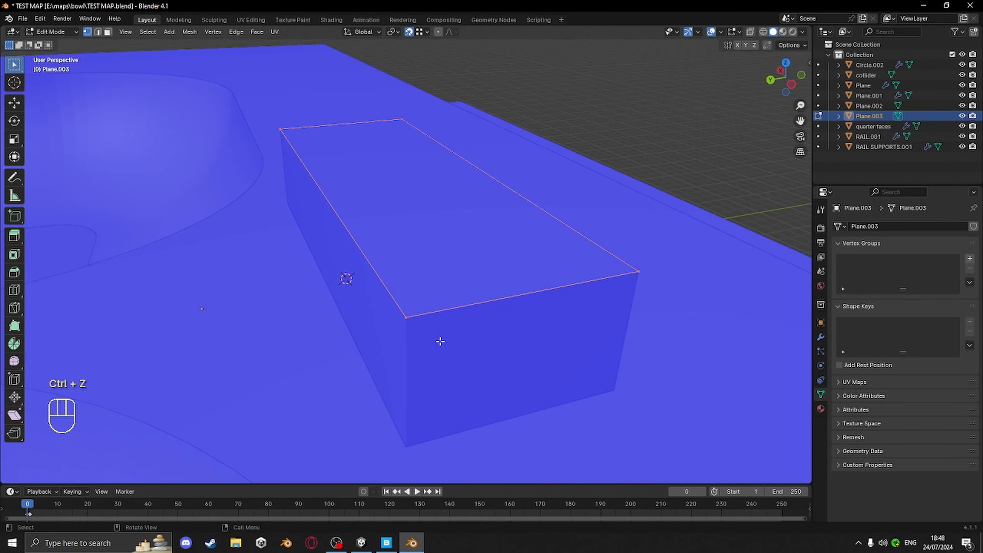
Extrude the top face's outline downward by 0.5 along Z
key(e)
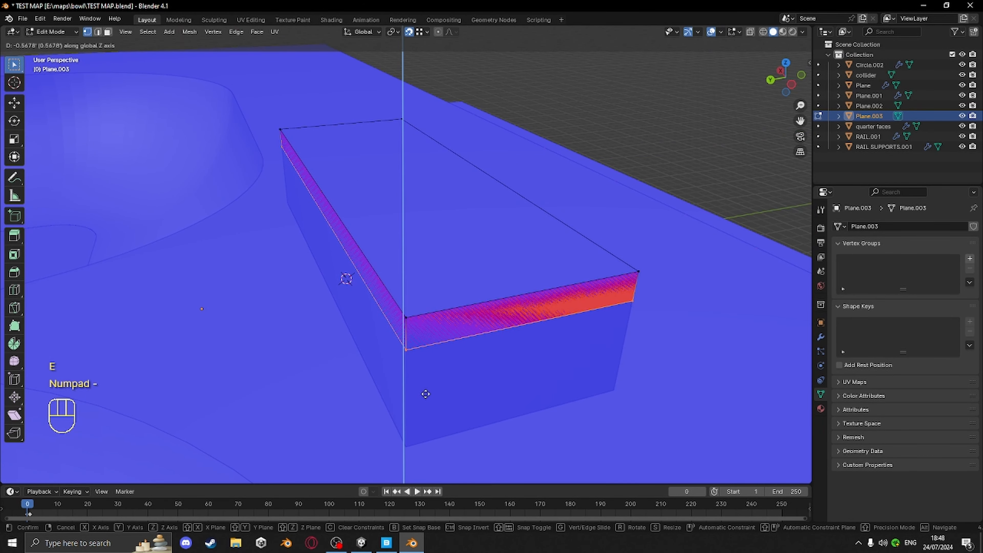
key(KP_Decimal)
key(KP_5)
key(KP_Enter)
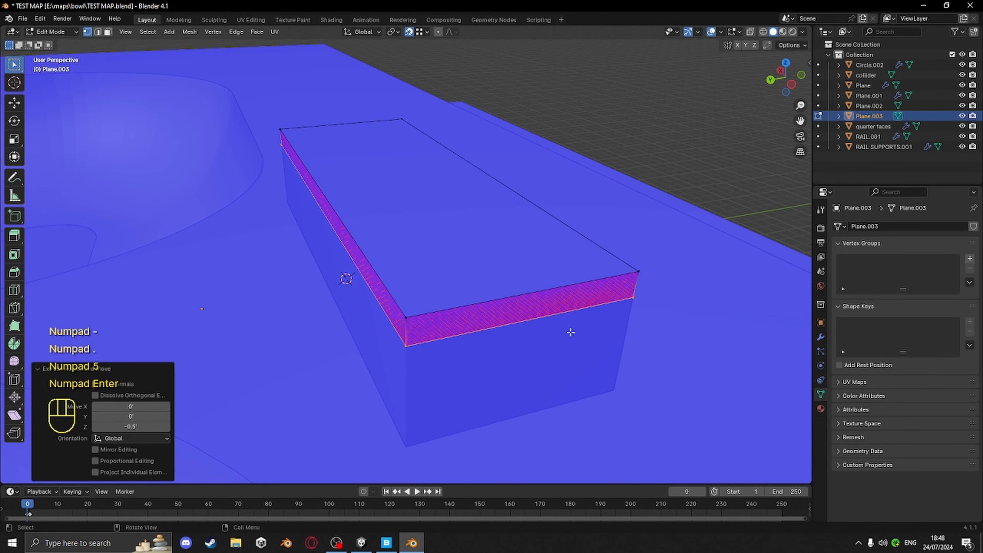
Merge the slab's vertices by distance
middle_drag(570, 331, 537, 350)
key(a)
key(m)
click(519, 349)
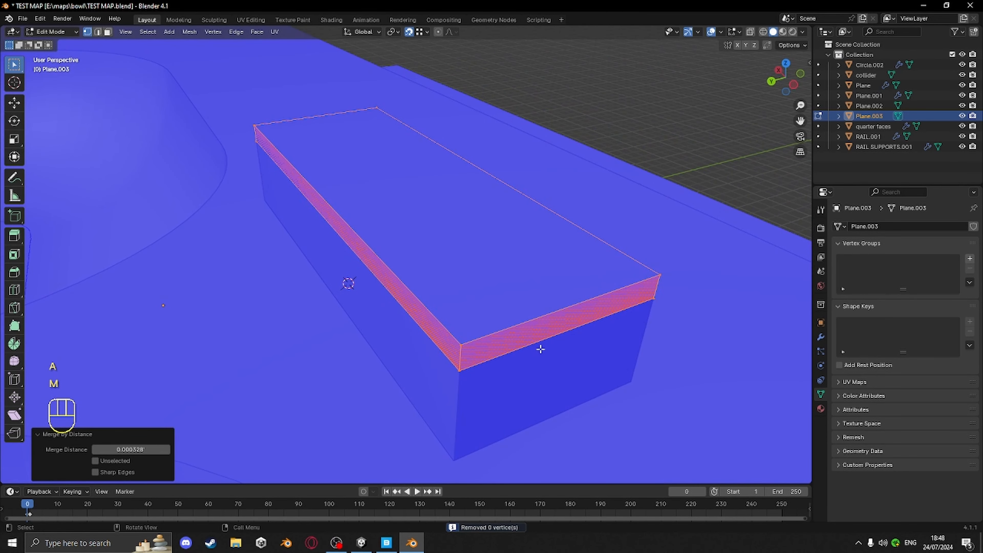
Select the slab's top outline edges and extrude them inward, scaling to 0.911
key(2)
click(453, 331)
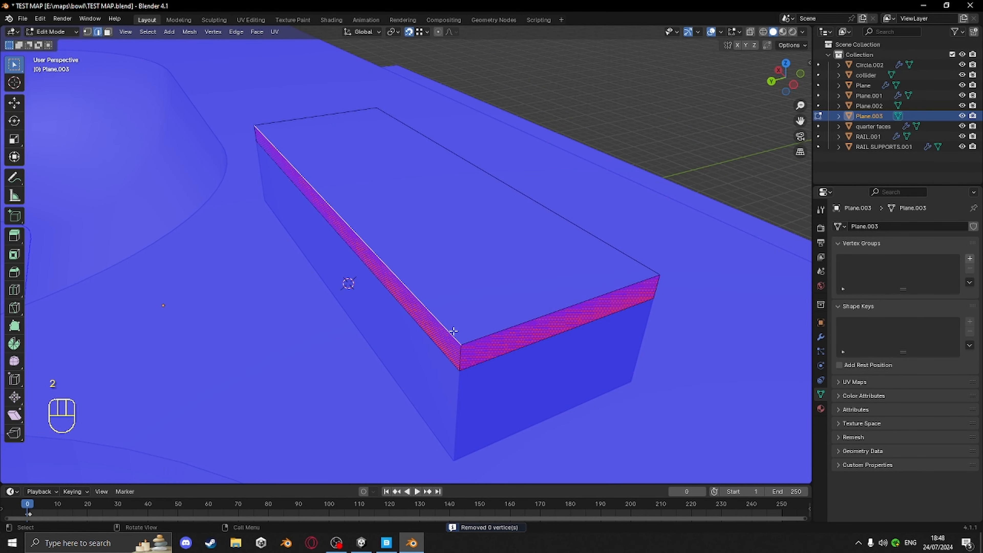
shift+click(477, 180)
shift+click(308, 119)
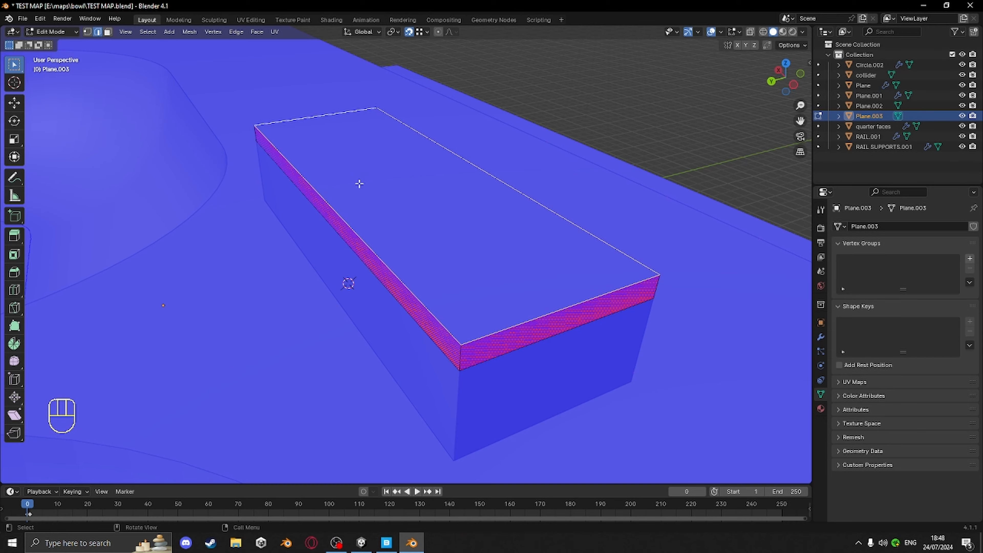
middle_drag(358, 182, 602, 278)
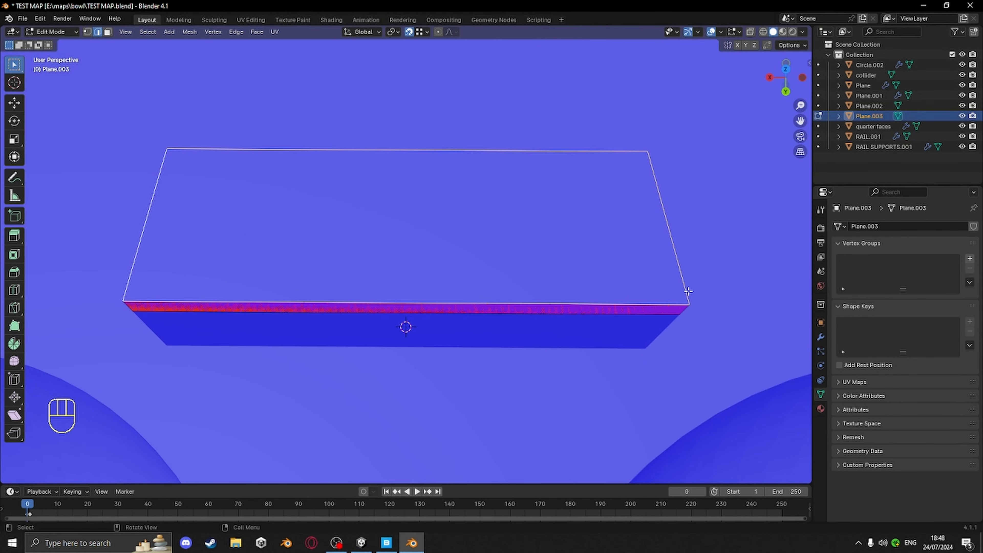
key(e)
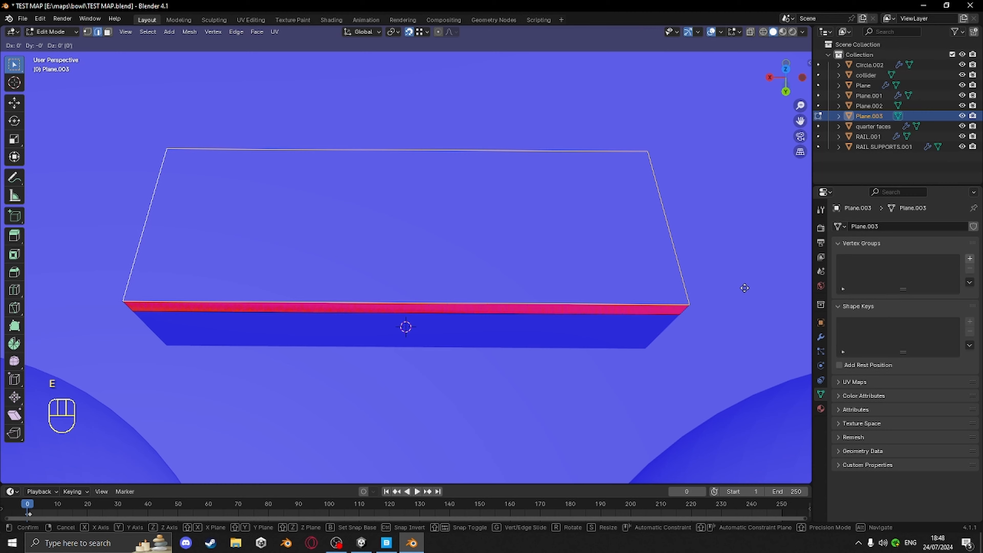
key(s)
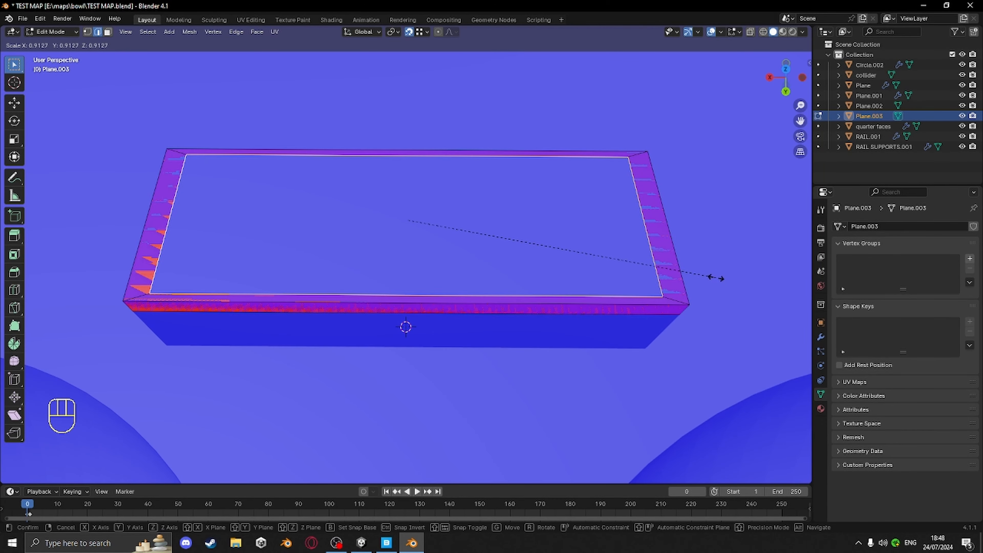
click(714, 278)
Scale the new inner edge loop along Y to 0.879
middle_drag(504, 299, 646, 367)
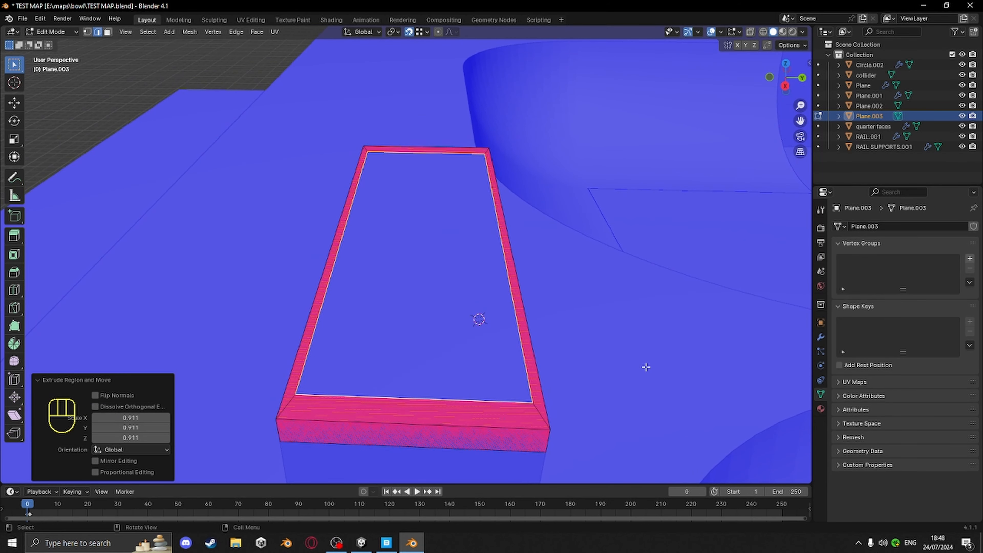
key(s)
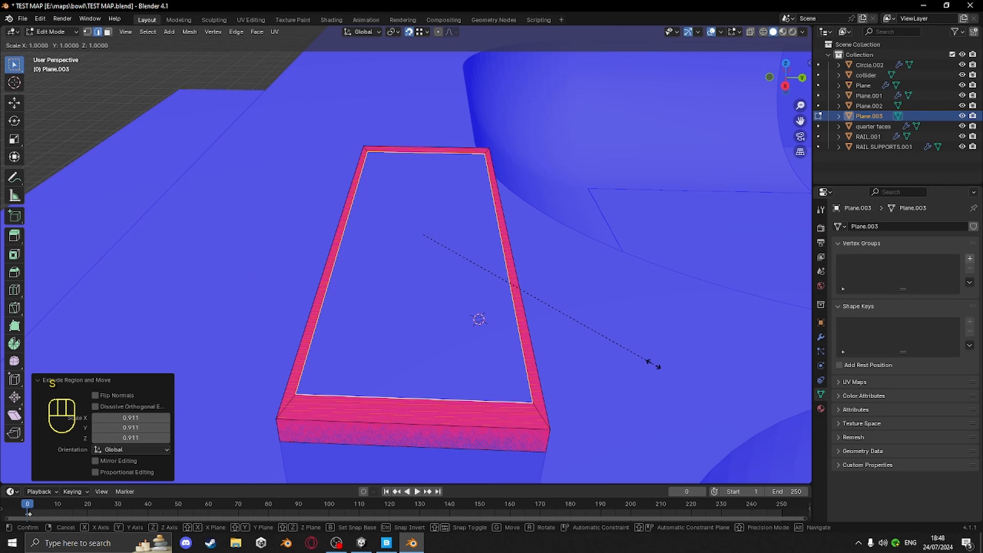
key(y)
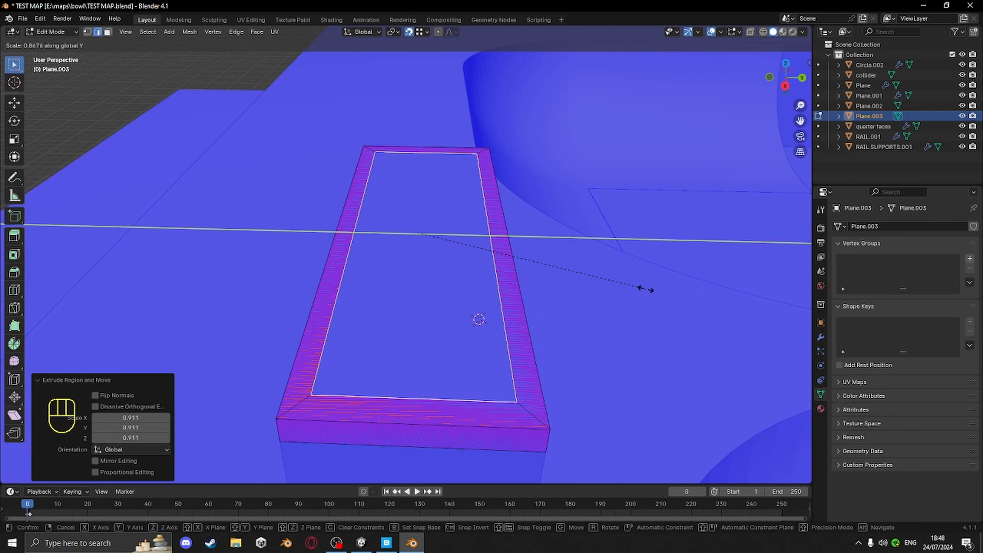
click(644, 288)
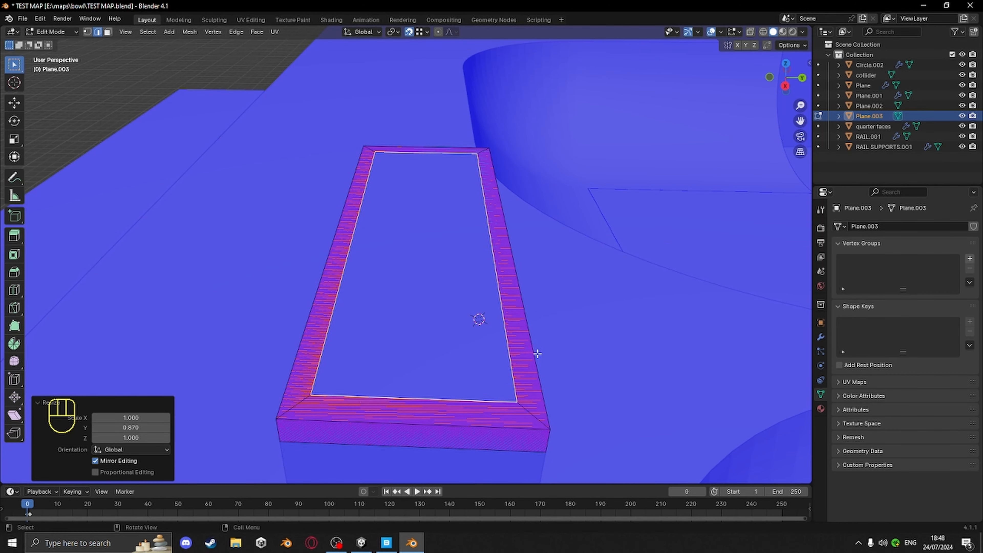
Select all of the slab's geometry and merge vertices by distance
middle_drag(526, 402, 533, 373)
key(a)
key(m)
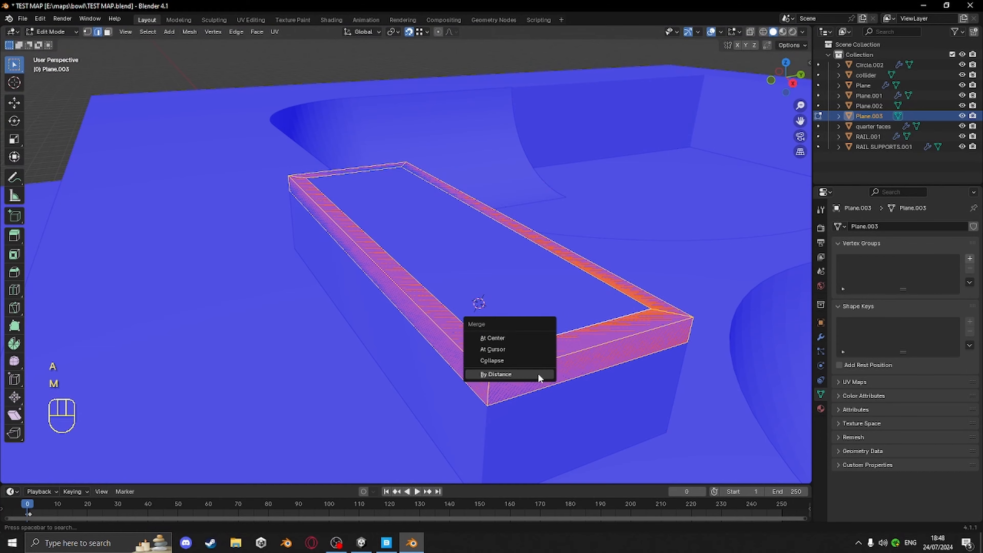
click(538, 375)
Isolate the slab in local view and recalculate its normals outward
key(KP_Divide)
middle_drag(495, 354, 587, 386)
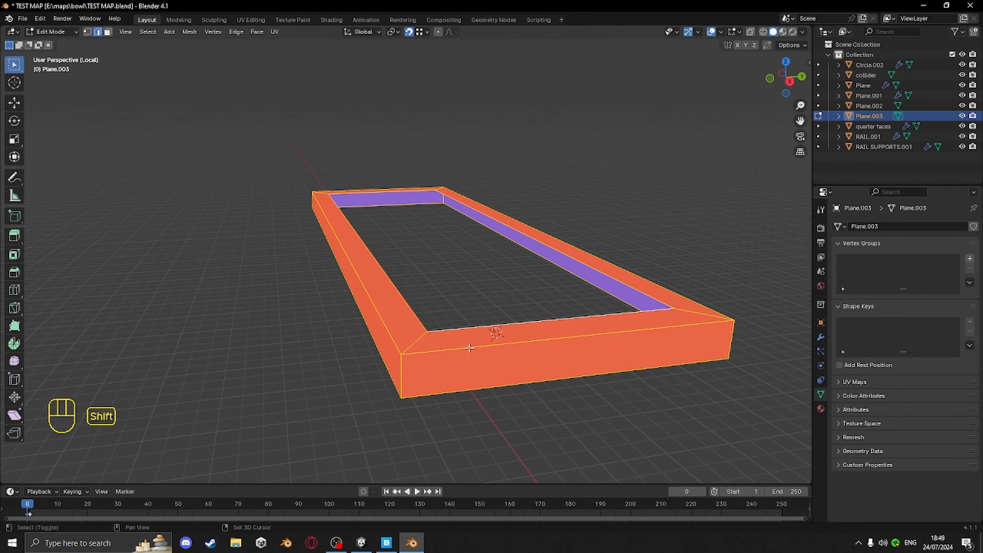
key(shift+n)
middle_drag(469, 348, 464, 354)
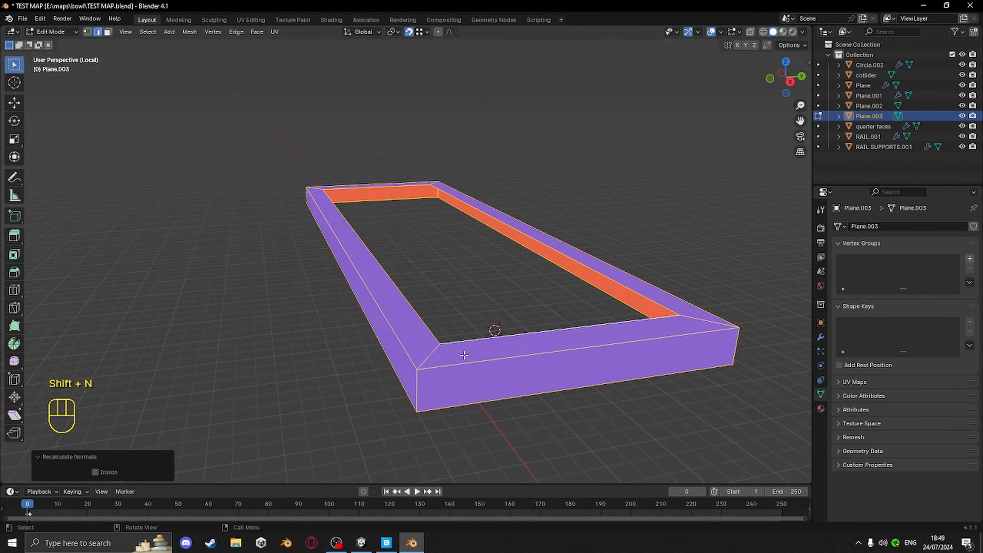
Apply all transforms to the slab object
key(Tab)
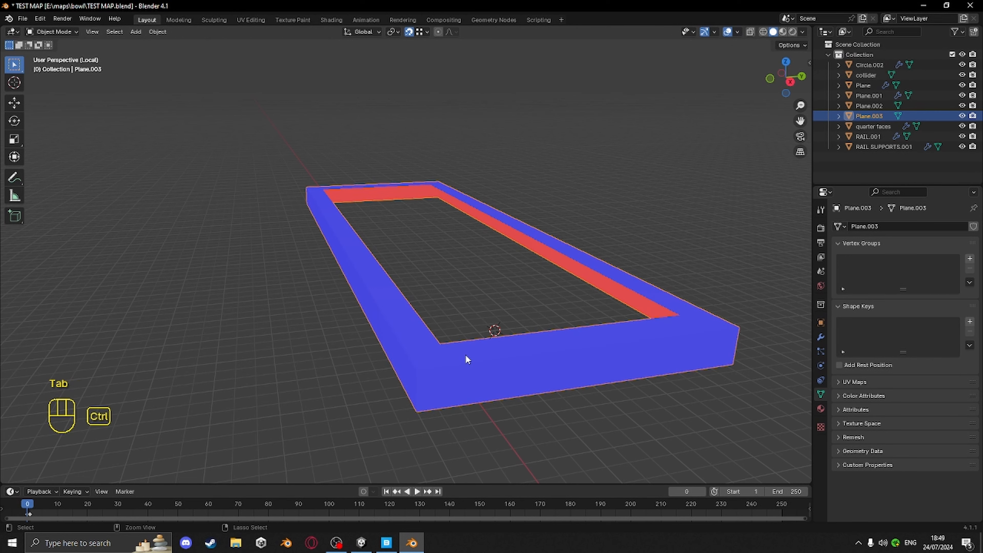
key(ctrl+a)
click(464, 356)
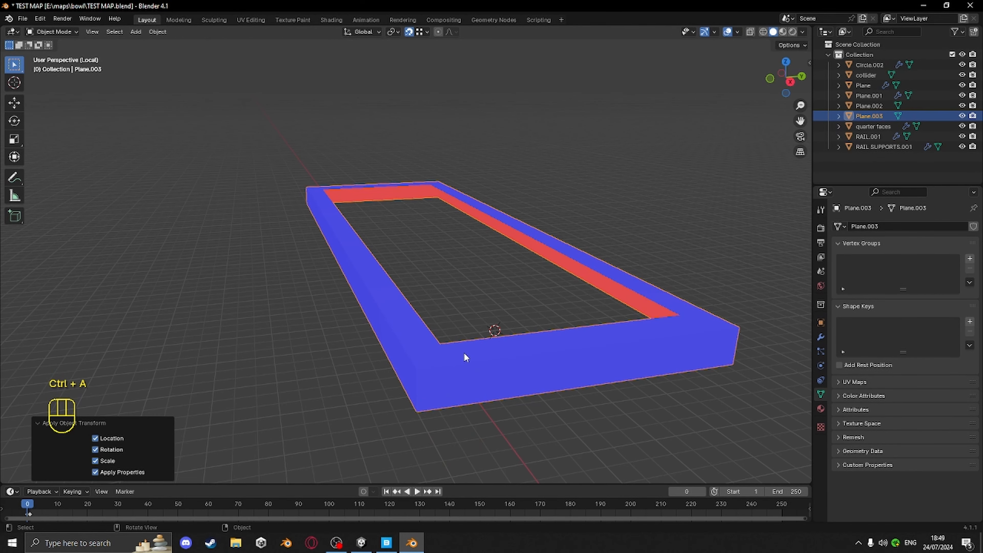
Add a Solidify modifier to the slab
key(KP_Divide)
middle_drag(464, 353, 488, 332)
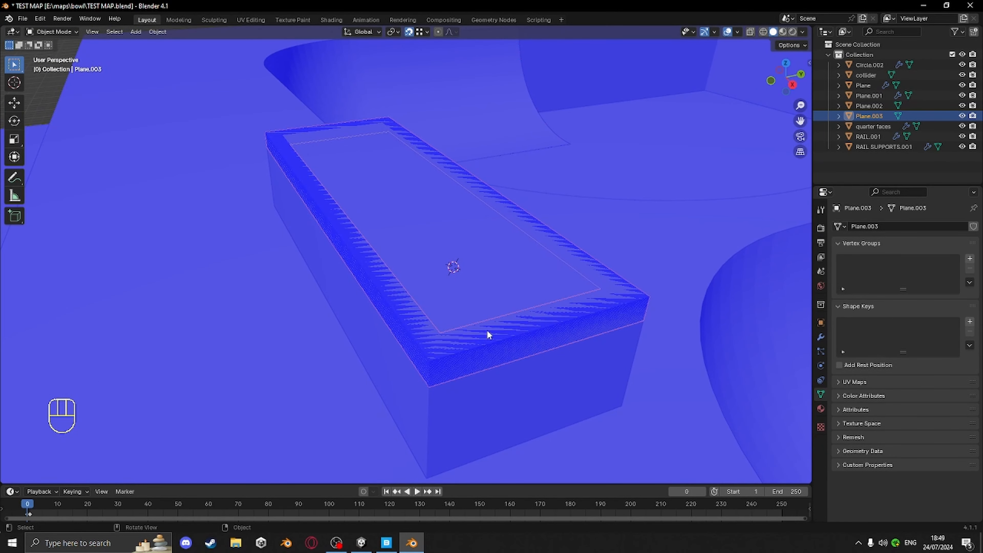
click(820, 337)
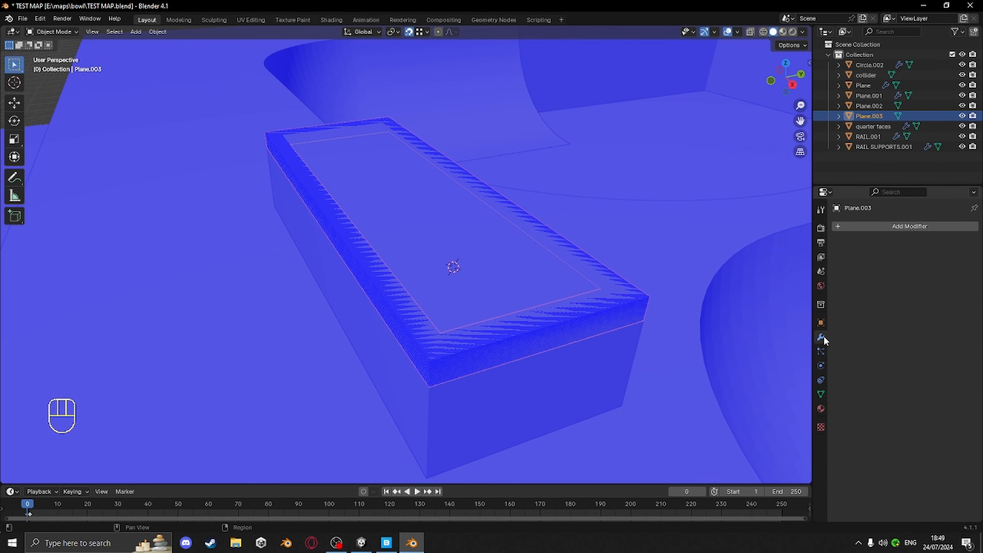
click(897, 225)
click(911, 227)
text(soli)
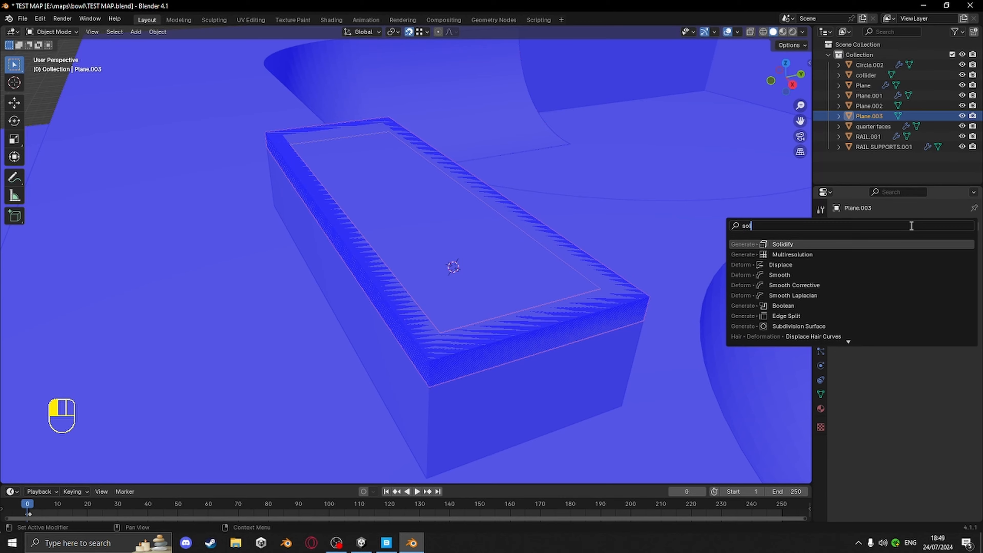
click(782, 244)
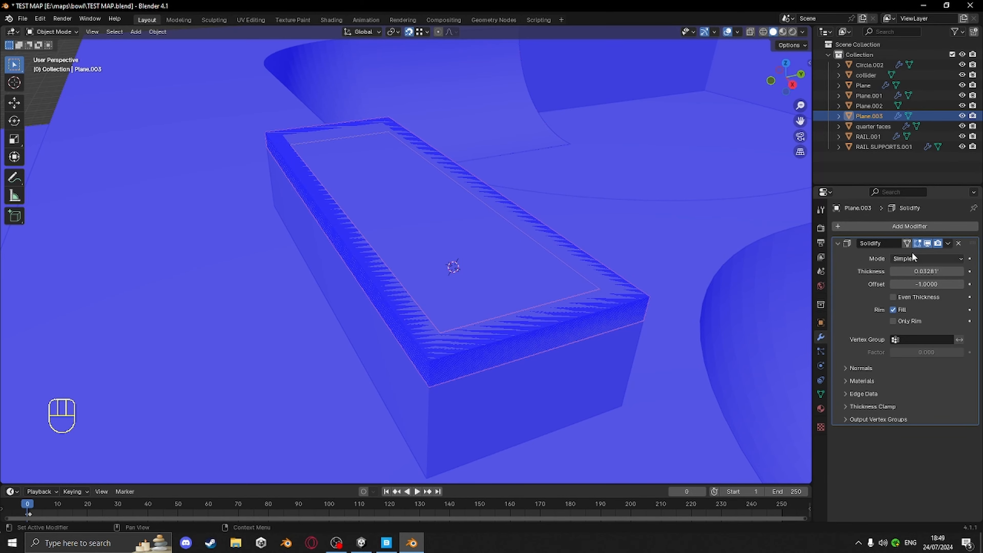
Set the Solidify offset to 1 and its thickness to 0.03
scroll(589, 375, up, 3)
middle_drag(589, 375, 575, 352)
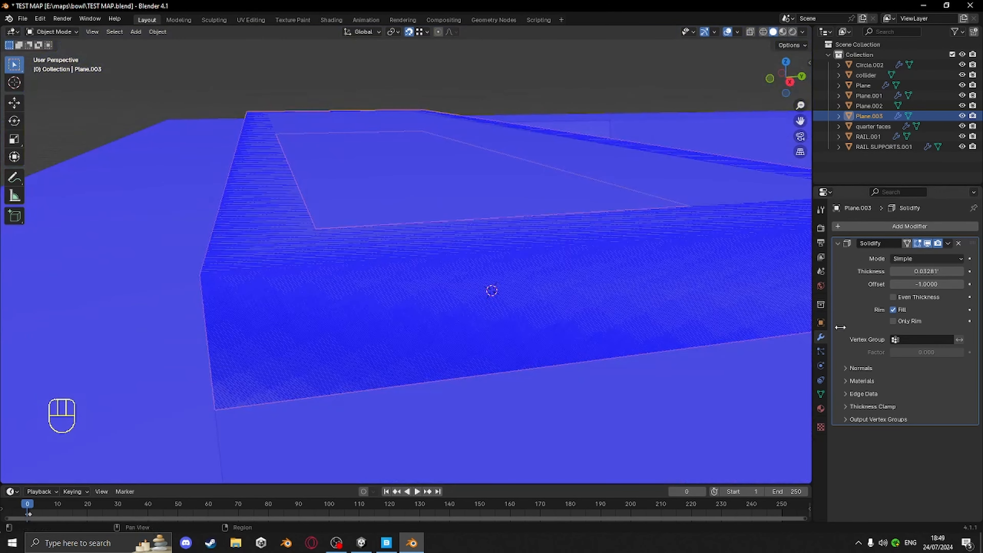
drag(926, 283, 955, 284)
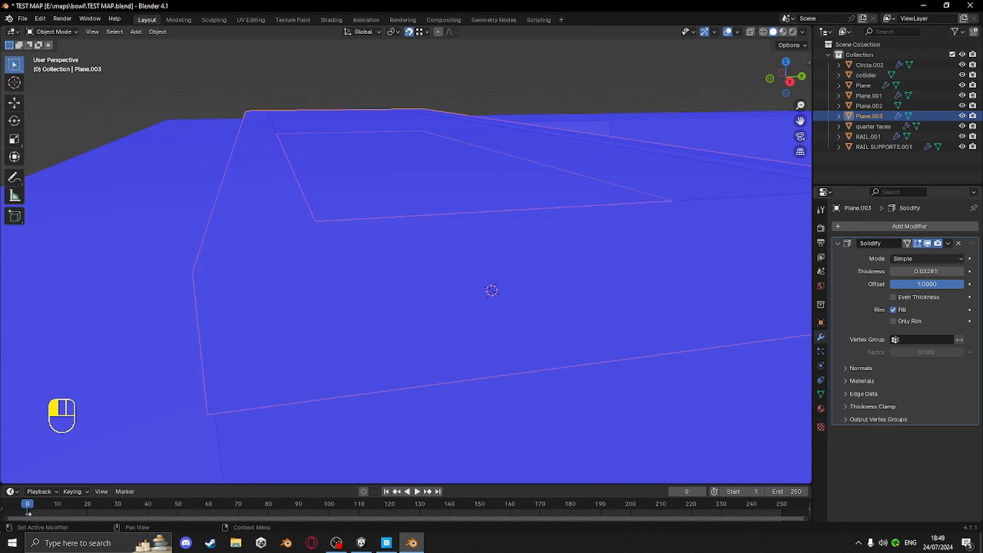
click(928, 272)
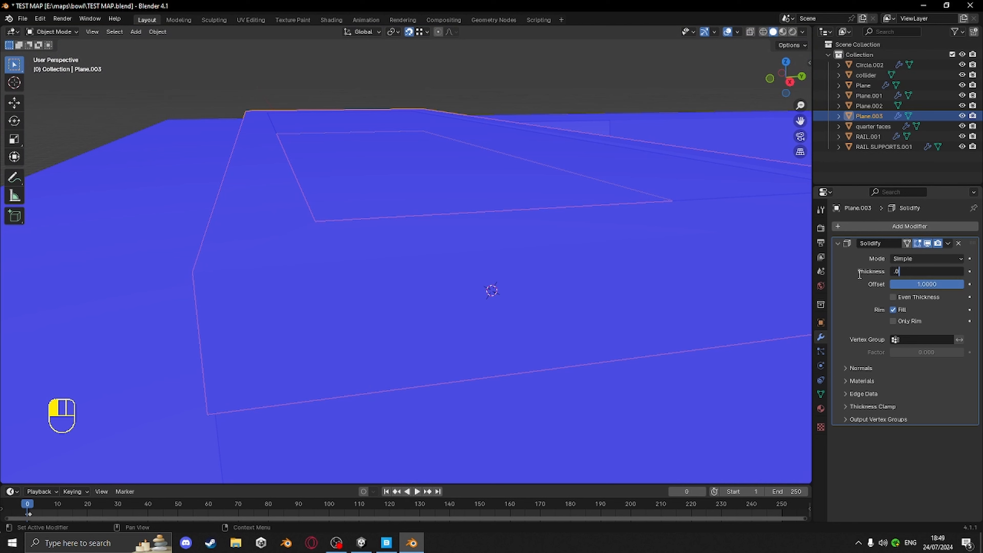
click(850, 290)
Inspect the solidified slab edges up close from several angles
scroll(506, 248, up, 1)
middle_drag(505, 249, 486, 252)
scroll(487, 252, up, 1)
shift+middle_drag(368, 266, 532, 261)
scroll(352, 245, up, 1)
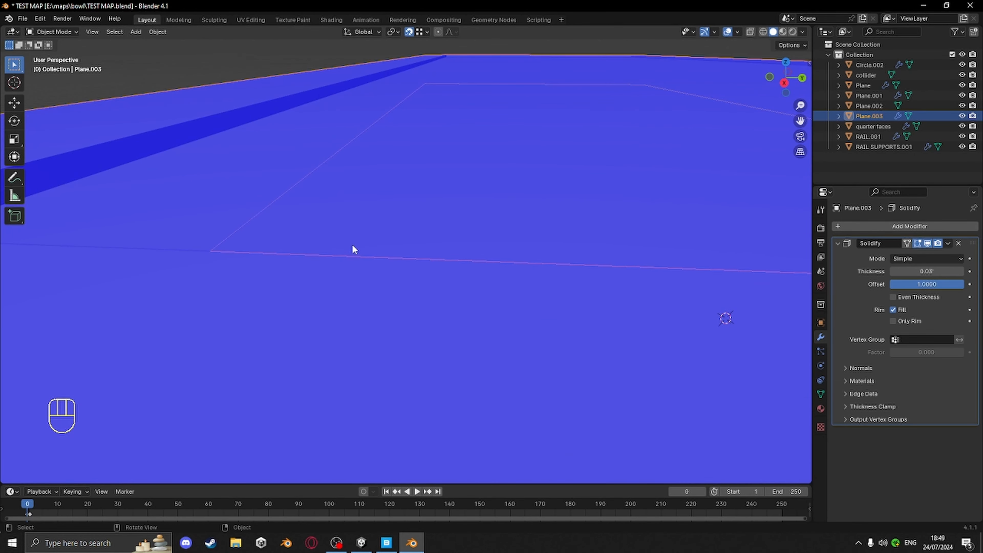
shift+middle_drag(351, 246, 373, 242)
scroll(312, 176, down, 3)
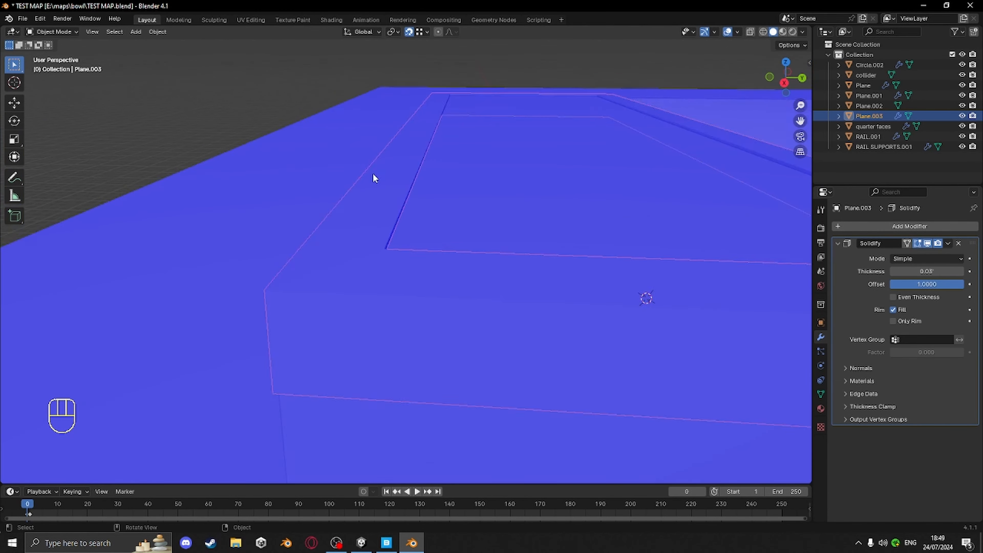
middle_drag(373, 175, 361, 236)
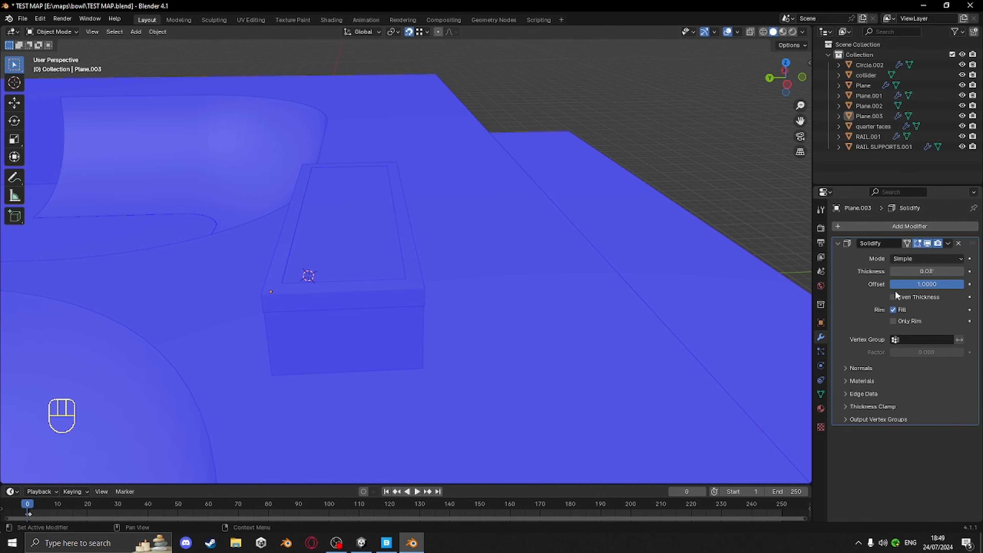
Enable Even Thickness on the Solidify modifier and apply it
click(424, 291)
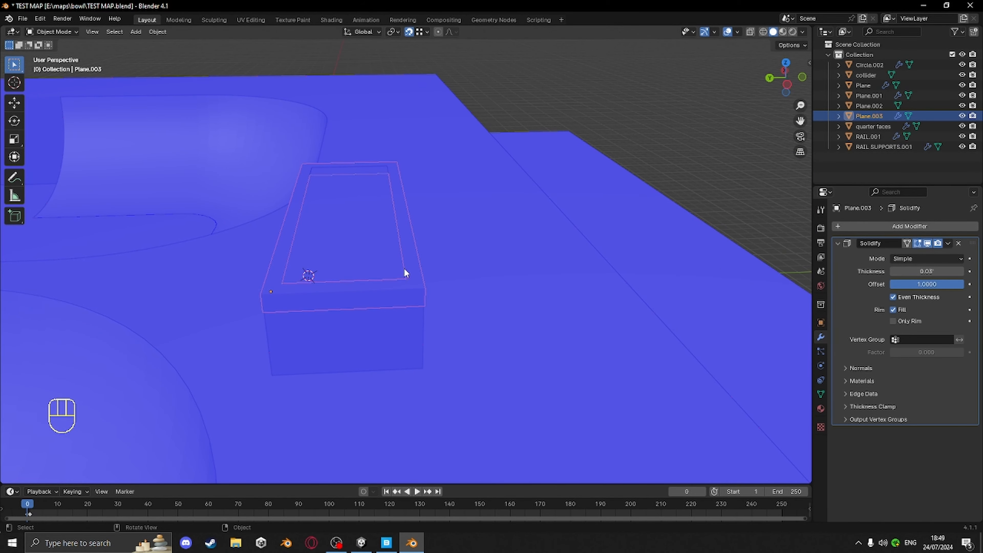
middle_drag(405, 273, 445, 273)
click(947, 244)
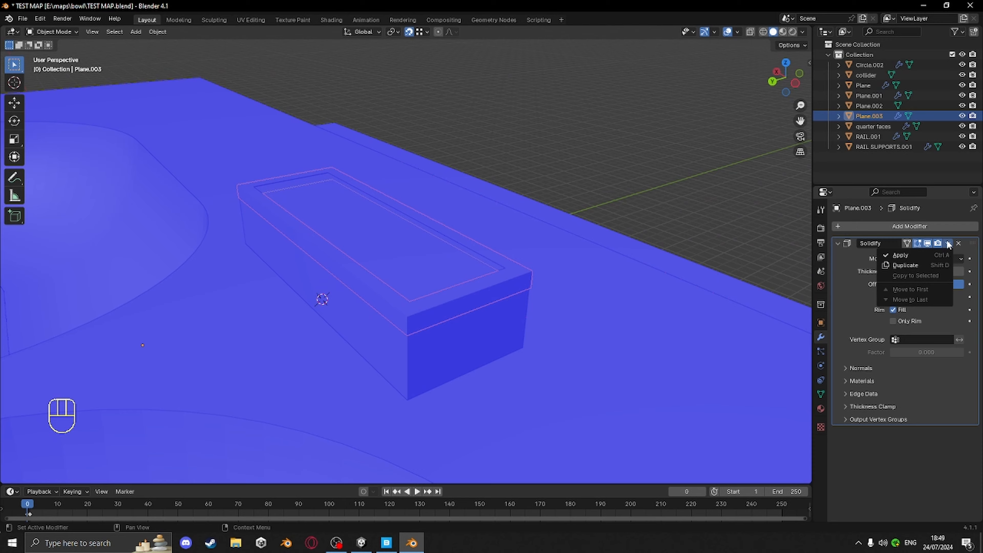
click(912, 257)
Select all of the slab's geometry in Edit Mode and merge vertices by distance
middle_drag(623, 325, 570, 339)
key(Tab)
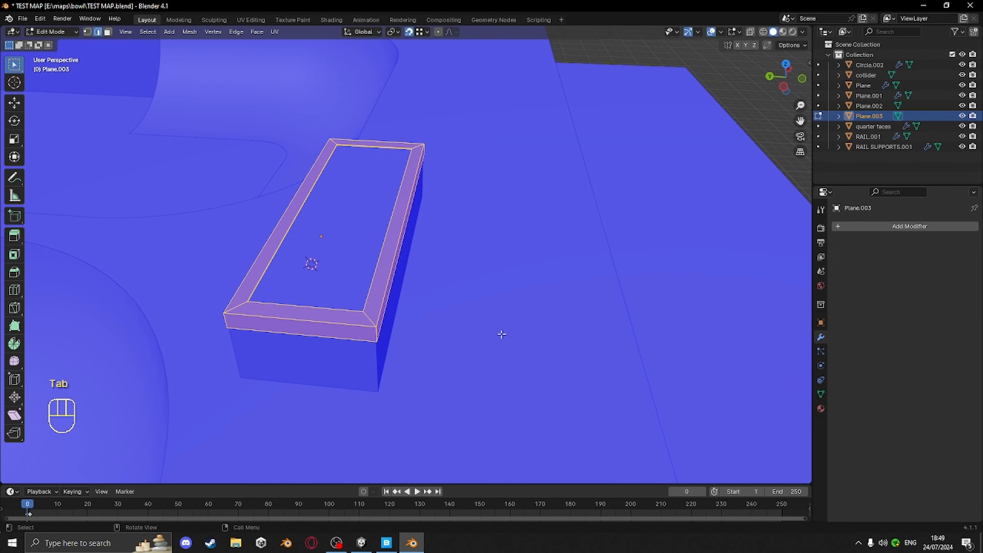
middle_drag(419, 312, 557, 344)
middle_drag(576, 373, 561, 358)
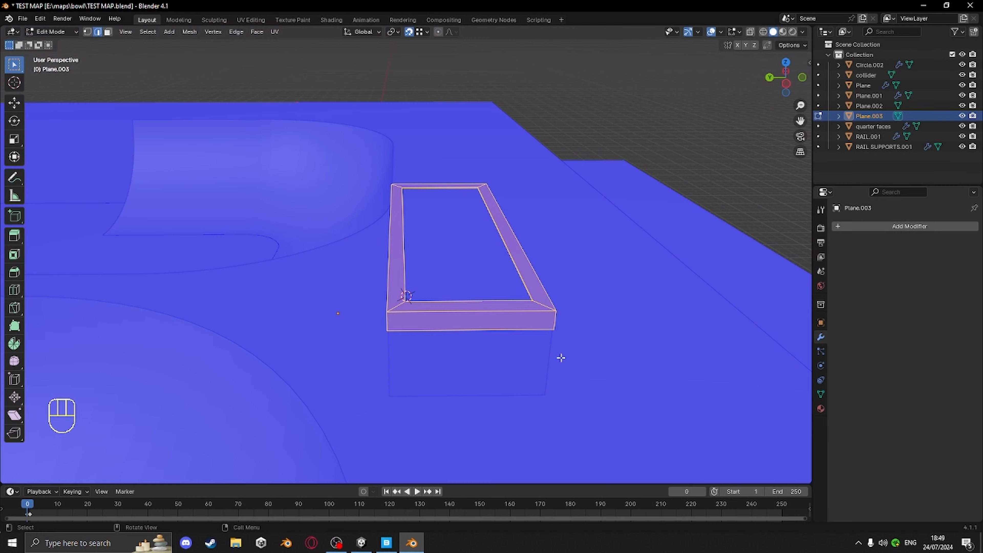
key(m)
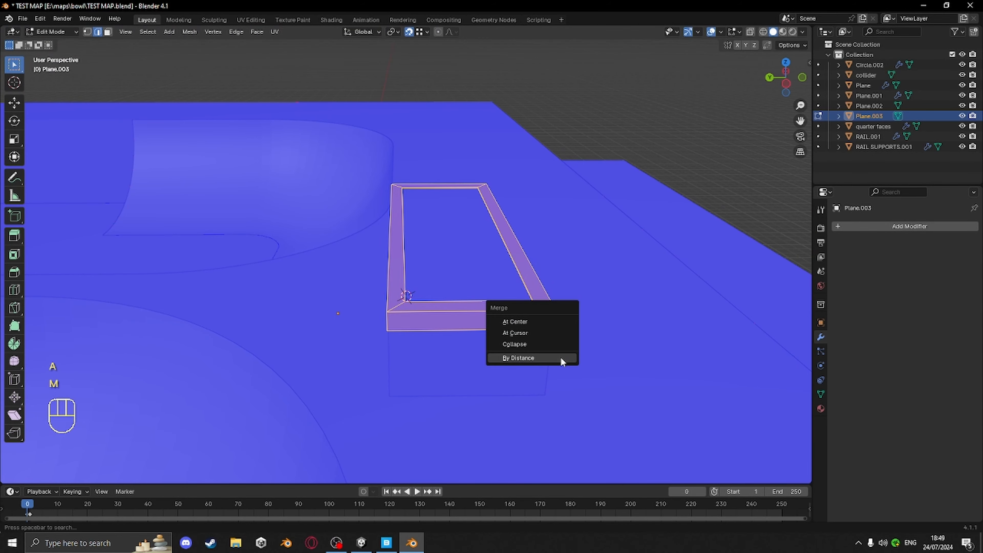
click(560, 356)
shift+middle_drag(555, 356, 573, 365)
Select the frame's underside faces from below and delete them
key(KP_Divide)
key(3)
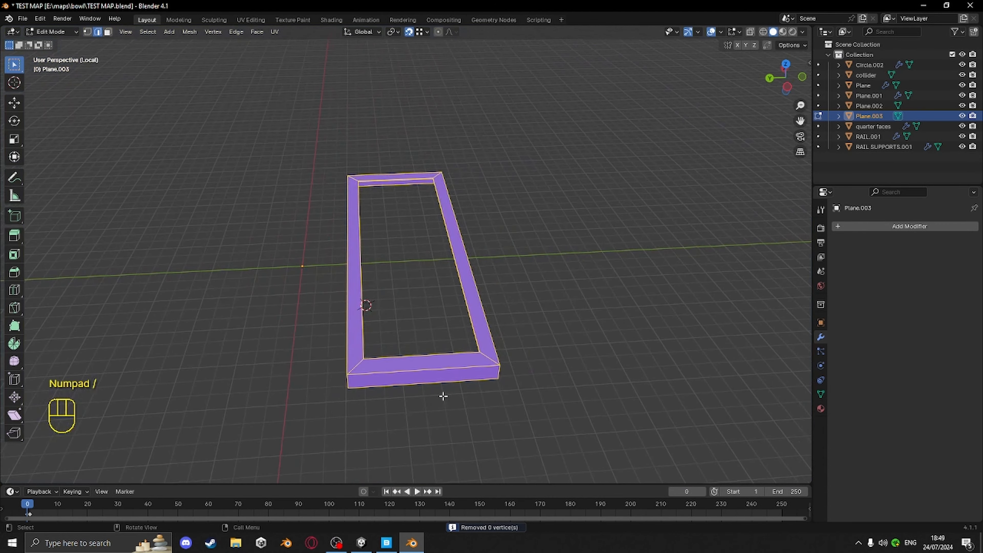
middle_drag(443, 397, 403, 279)
click(374, 322)
shift+click(471, 299)
shift+click(470, 297)
shift+click(356, 305)
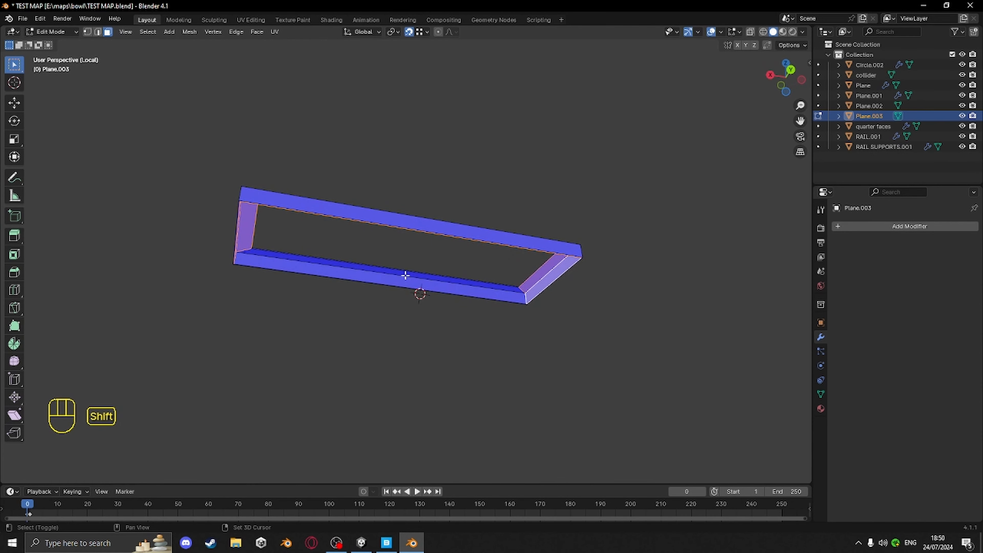
shift+click(405, 275)
shift+click(419, 284)
key(x)
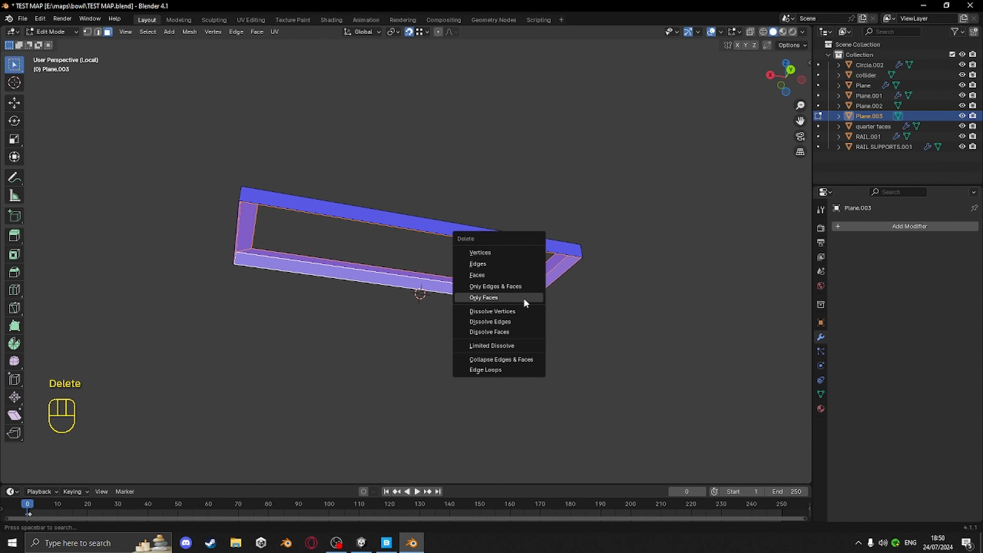
click(484, 267)
middle_drag(483, 268, 546, 330)
key(KP_Divide)
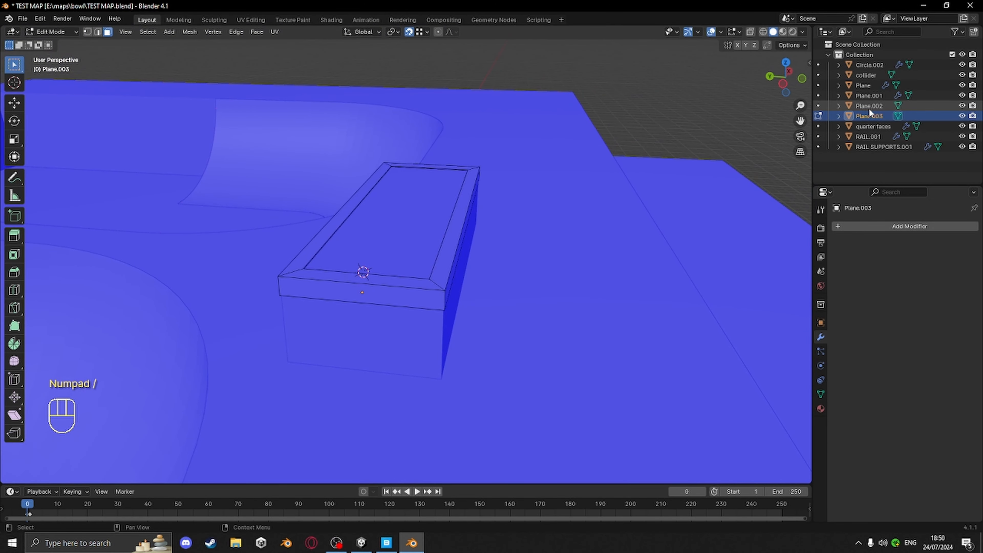
Rename the slab object to "ledge metal"
double_click(875, 116)
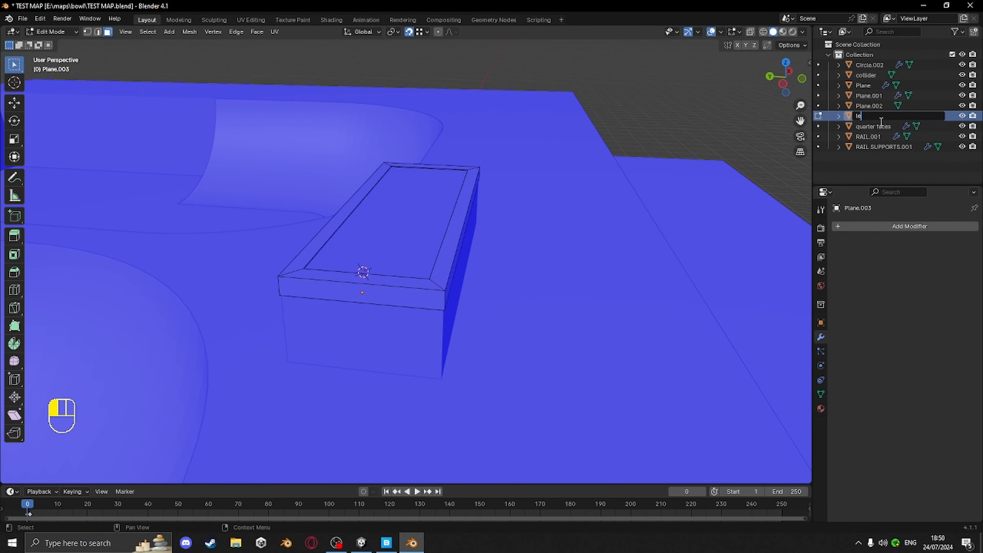
key(Return)
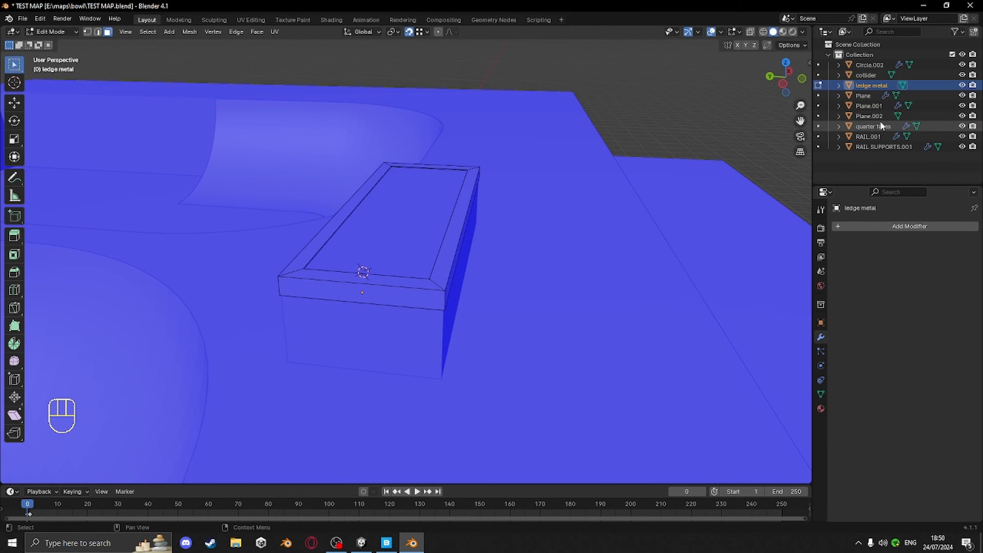
Select the block beneath the ledge and examine its mesh in local view
middle_drag(371, 321, 568, 336)
key(Tab)
click(453, 277)
middle_drag(453, 277, 503, 279)
key(Tab)
key(a)
key(KP_Divide)
middle_drag(317, 238, 481, 248)
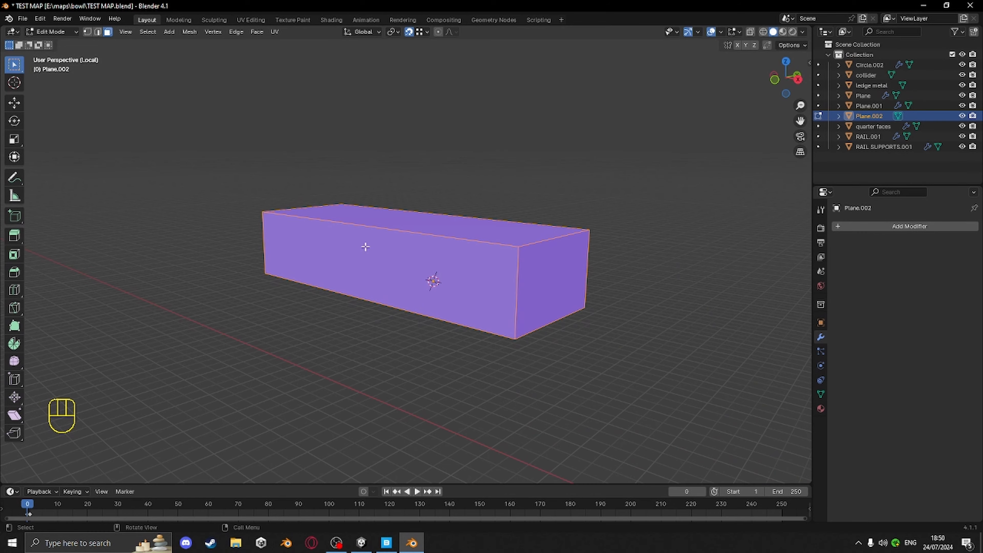
middle_drag(365, 247, 420, 235)
key(KP_Divide)
key(Tab)
click(259, 96)
middle_drag(487, 232, 450, 243)
scroll(457, 248, down, 7)
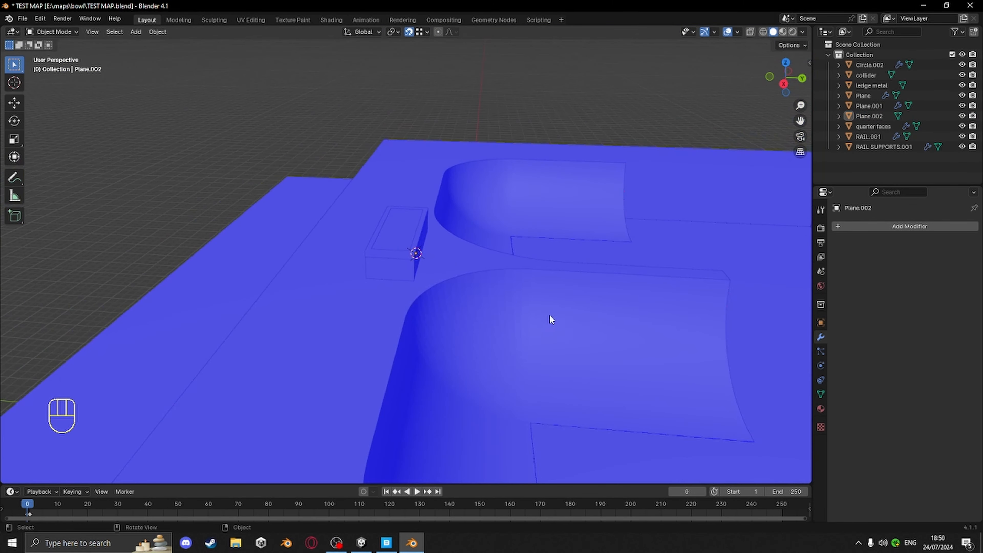
middle_drag(550, 317, 467, 302)
scroll(466, 302, up, 7)
shift+middle_drag(520, 318, 470, 294)
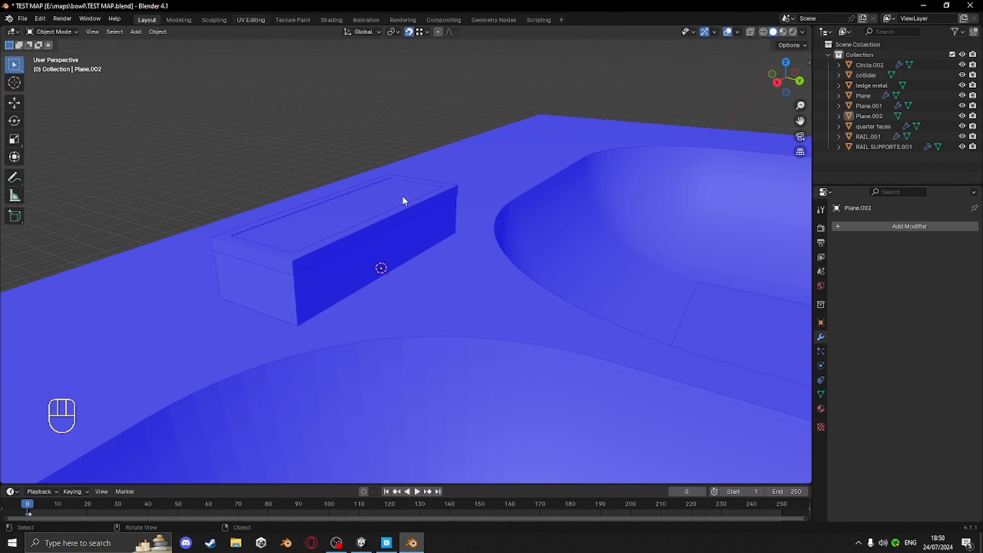
Open the ledge metal object in Edit Mode within the UV Editing workspace
scroll(605, 269, up, 9)
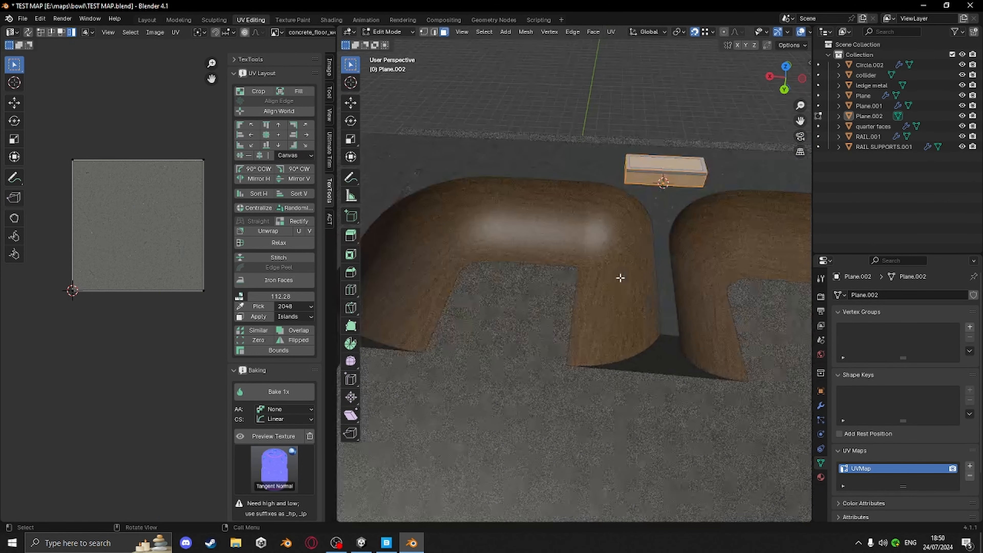
shift+middle_drag(620, 276, 612, 298)
scroll(543, 329, up, 1)
key(KP_Decimal)
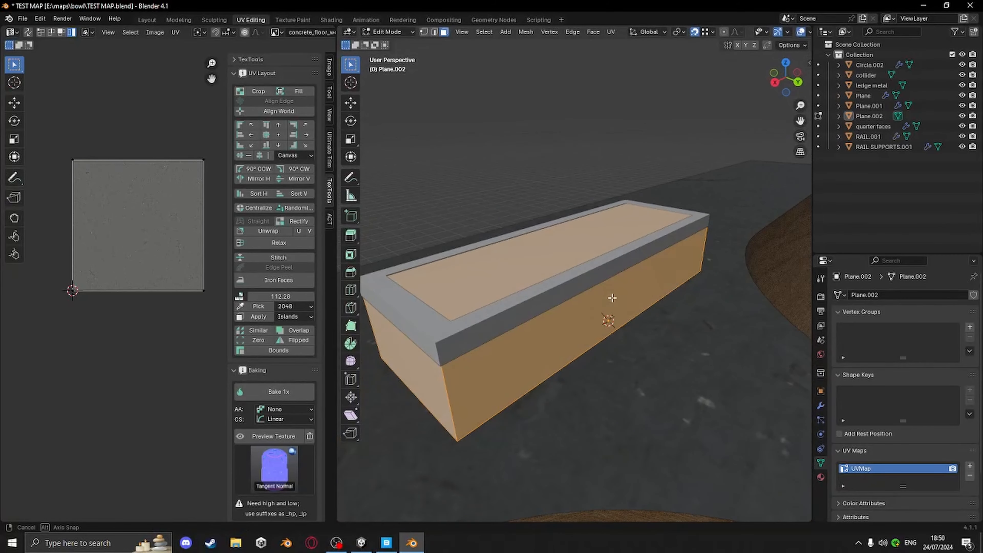
key(Tab)
click(506, 312)
key(Tab)
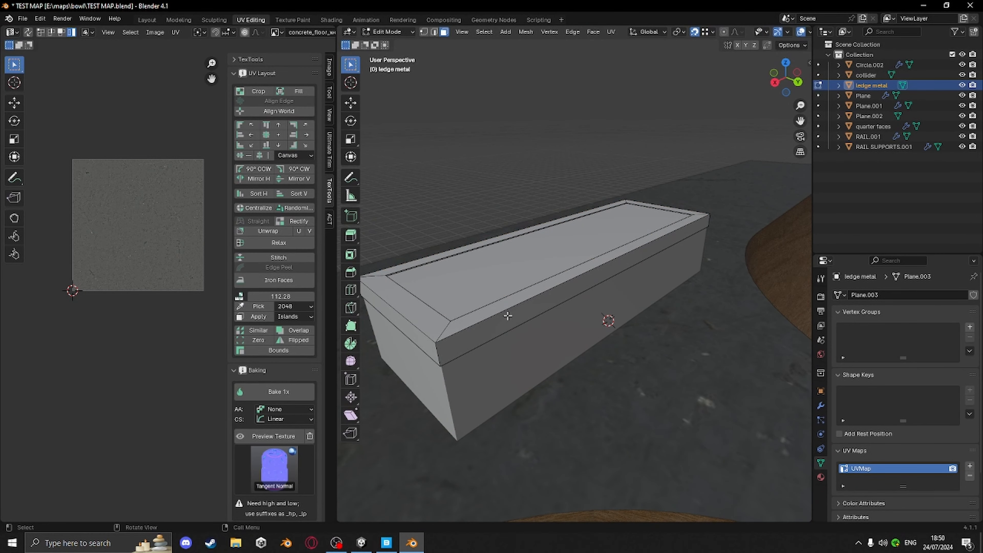
Assign the Brookzee99 Rail Trim BaseMap image to the UV editor
mouse_move(508, 316)
middle_down()
mouse_move(523, 315)
mouse_move(508, 313)
middle_up()
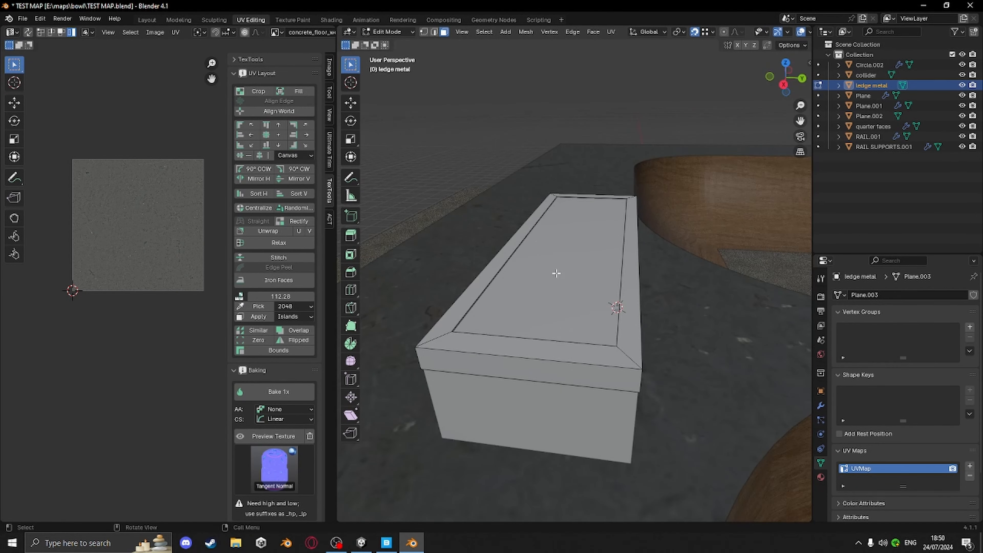
middle_drag(556, 274, 511, 262)
click(275, 32)
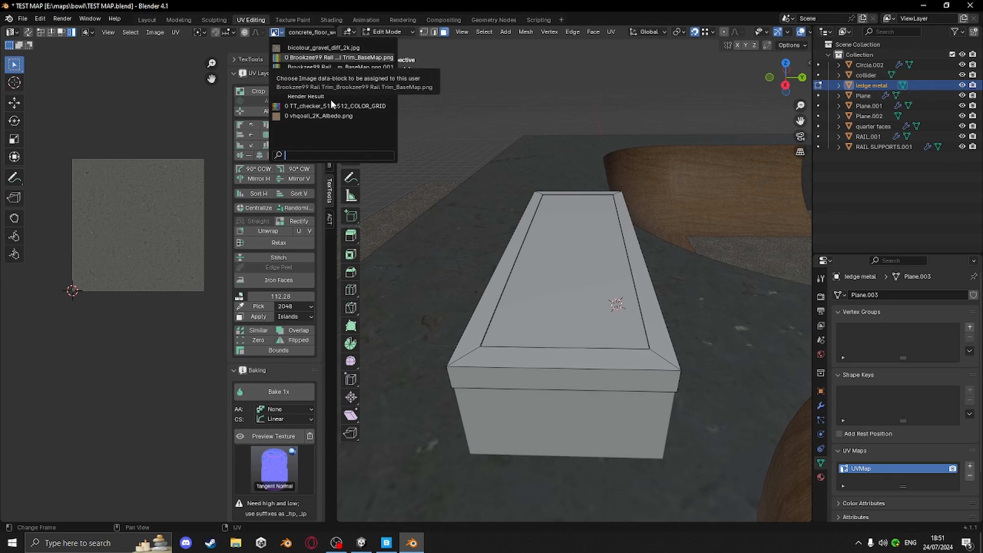
click(292, 56)
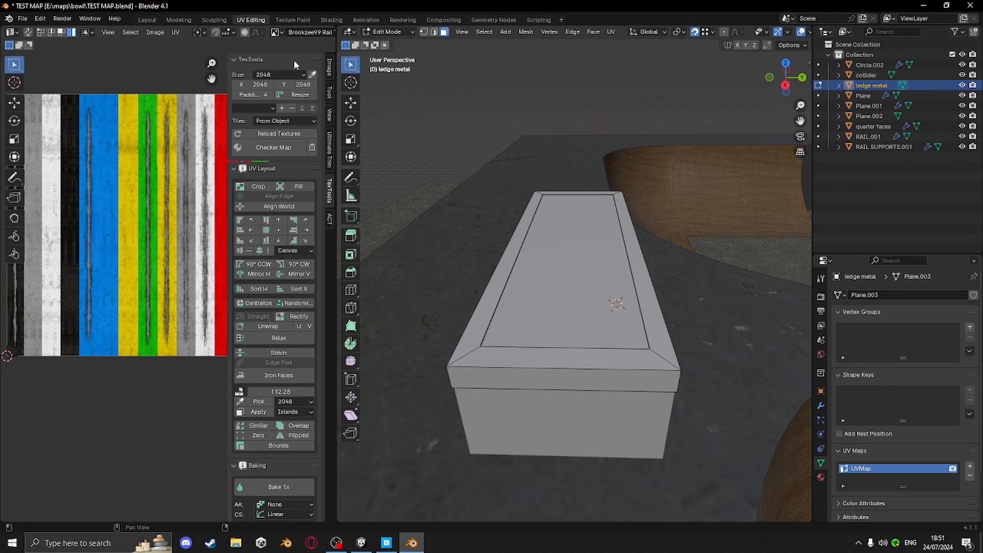
Apply Shade Smooth by Angle to the ledge metal object and return to Edit Mode
middle_drag(503, 251, 580, 256)
middle_drag(609, 288, 626, 325)
alt+click(644, 361)
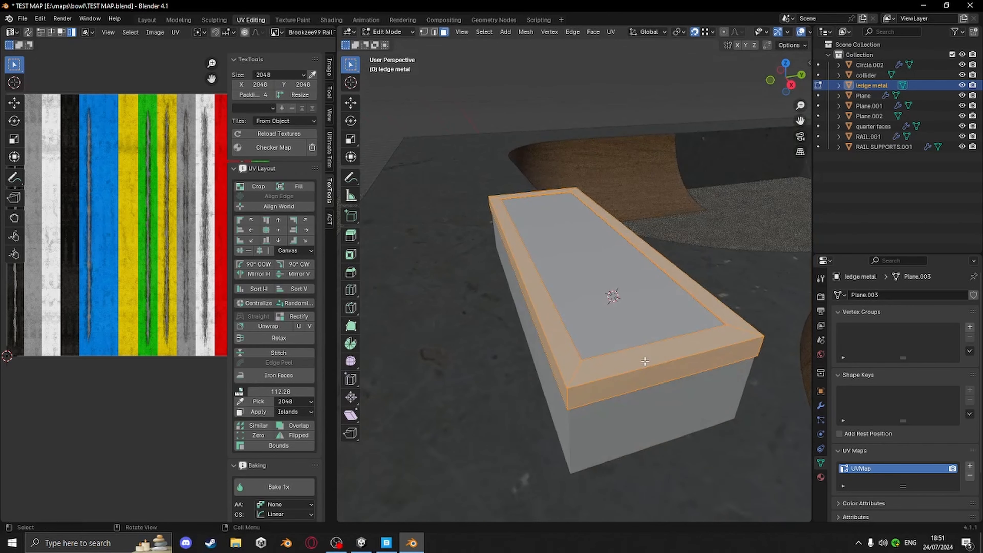
key(Tab)
right_click(615, 365)
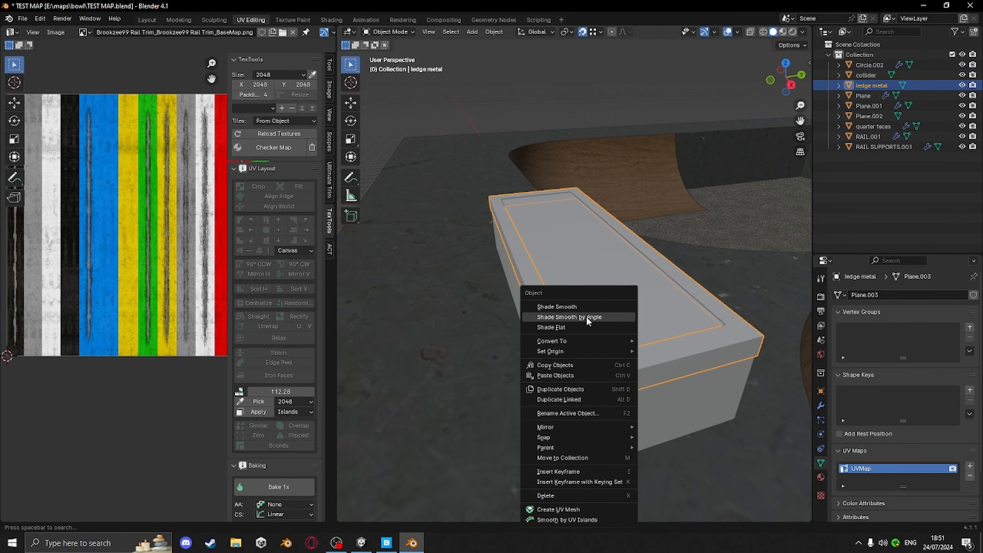
click(586, 316)
key(Tab)
Switch to edge selection and select the frame's sharp edges
middle_drag(736, 373, 566, 394)
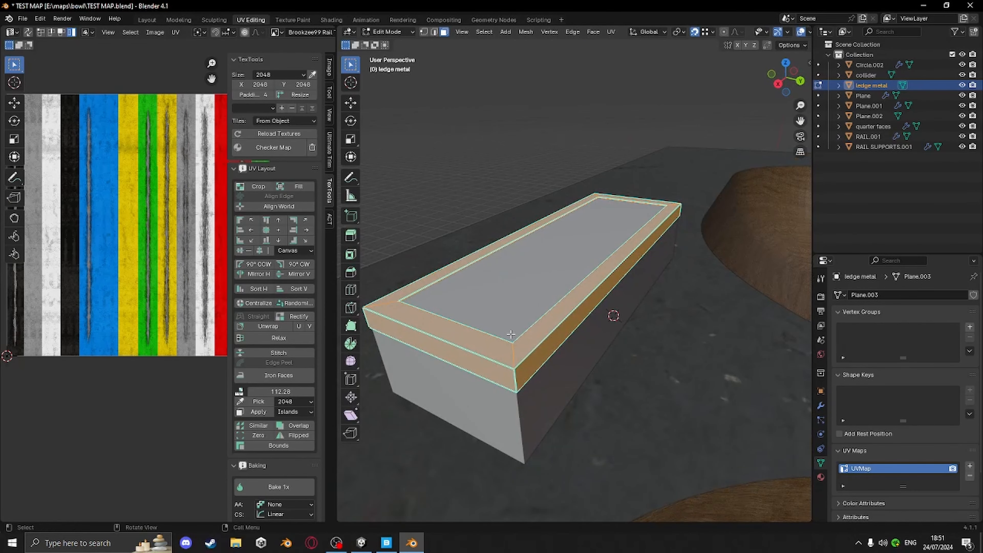
key(2)
middle_drag(513, 284, 597, 341)
click(484, 32)
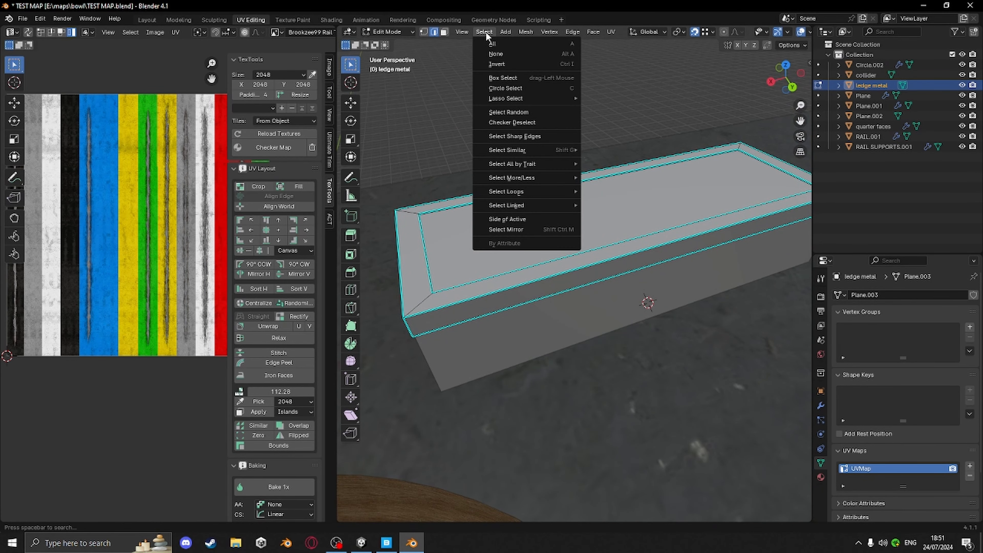
click(503, 134)
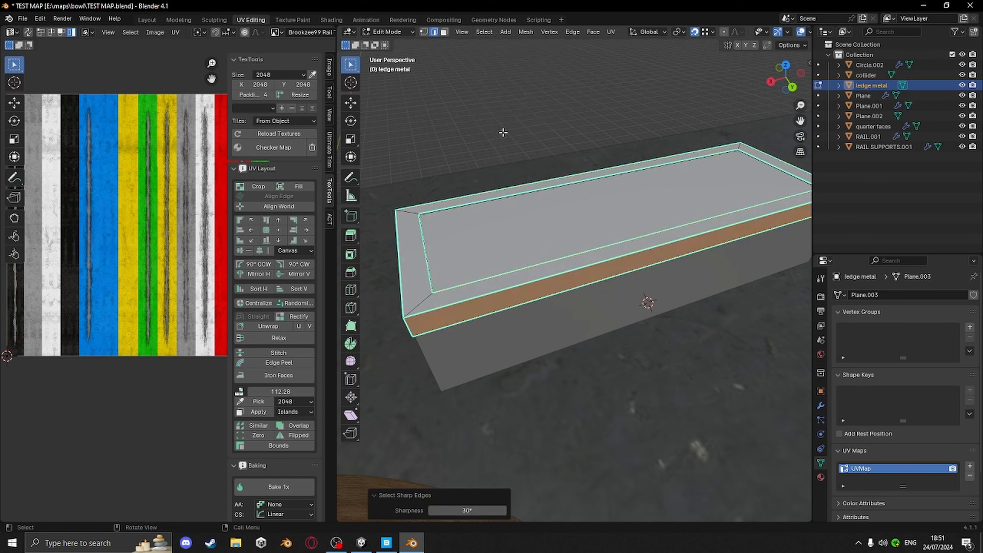
Add the two end corner edges to the selection and mark all selected edges as seams
middle_drag(472, 246, 525, 278)
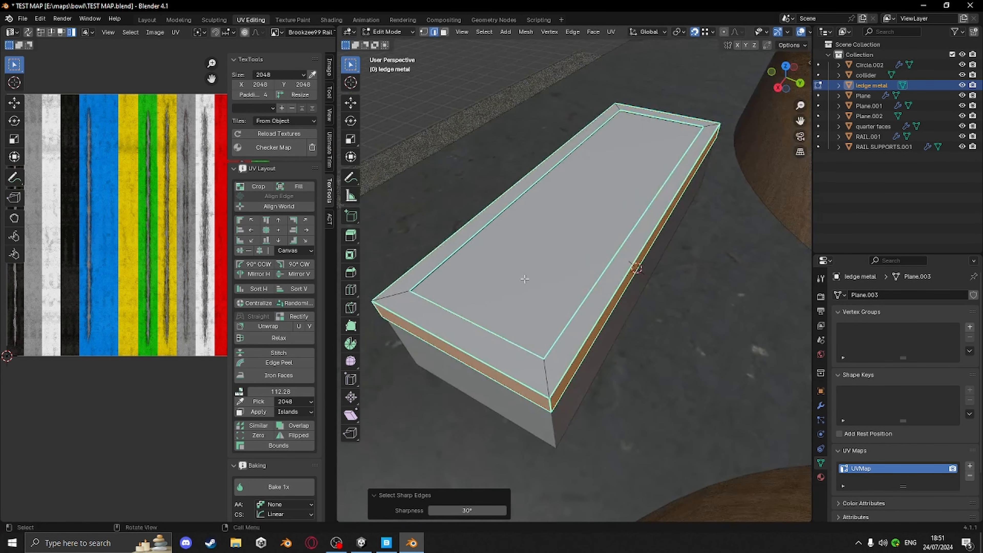
shift+click(550, 381)
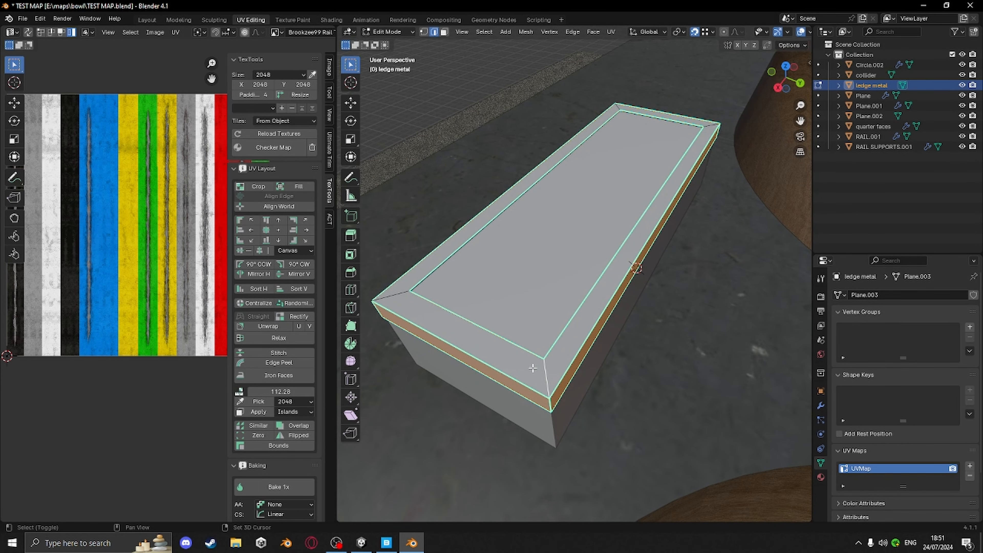
key(ctrl+z)
shift+click(395, 294)
middle_drag(396, 294, 258, 308)
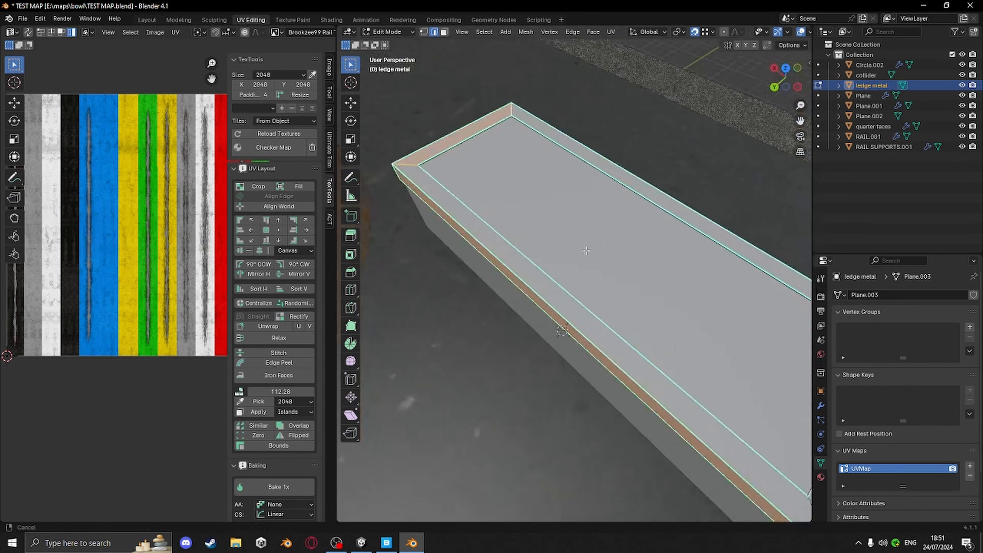
shift+middle_drag(708, 285, 470, 181)
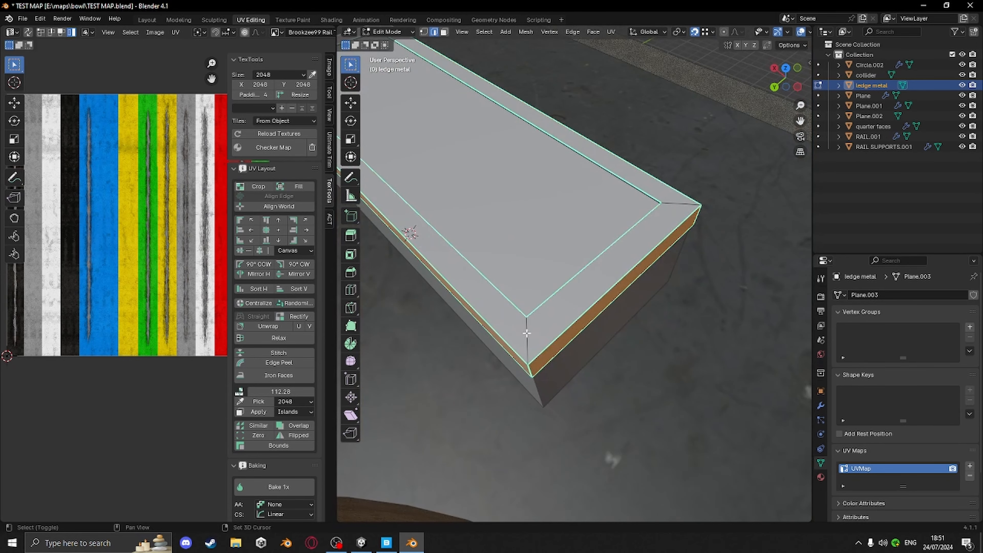
shift+click(675, 202)
key(ctrl+e)
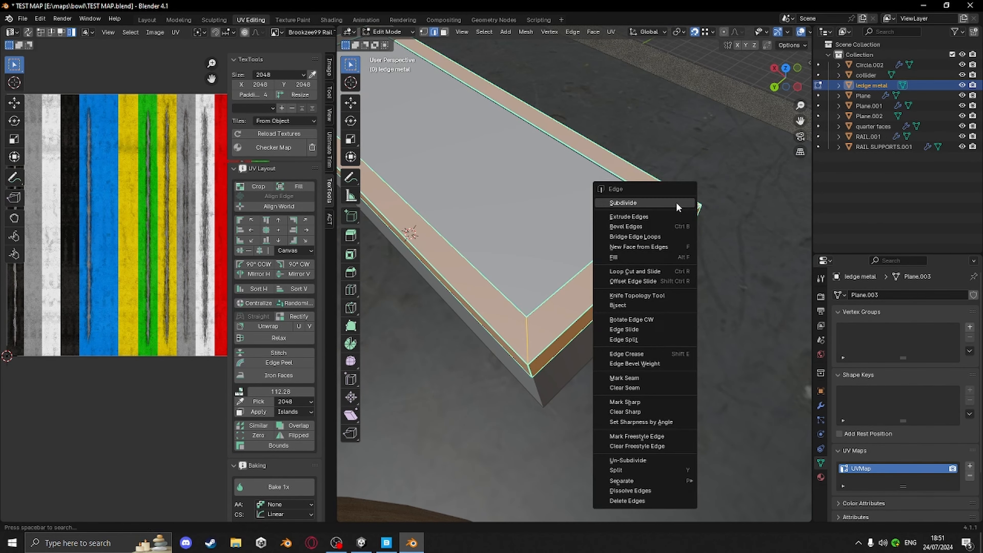
click(629, 376)
Unwrap the frame and select one of its UV islands to check it against the trim texture
middle_drag(625, 378, 749, 299)
scroll(660, 351, down, 5)
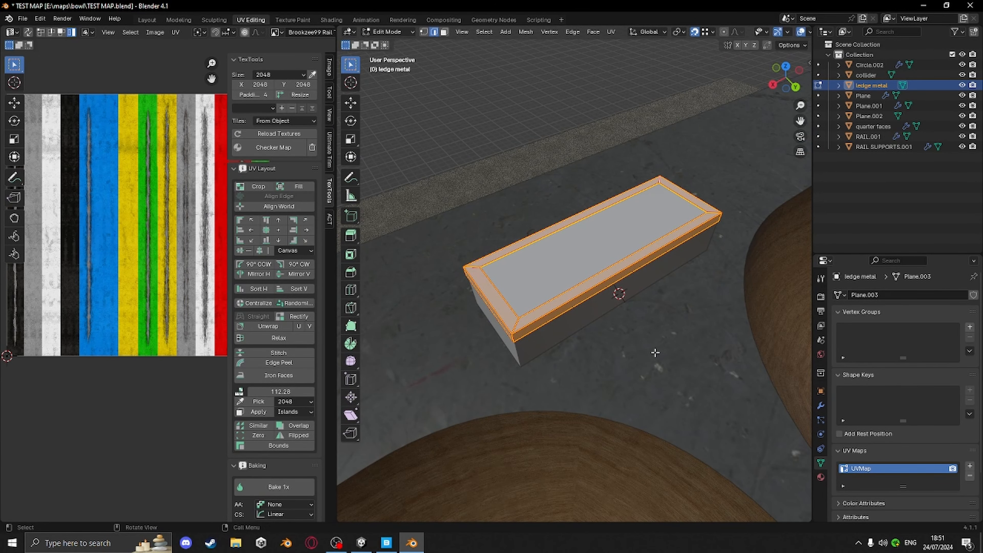
key(u)
click(613, 368)
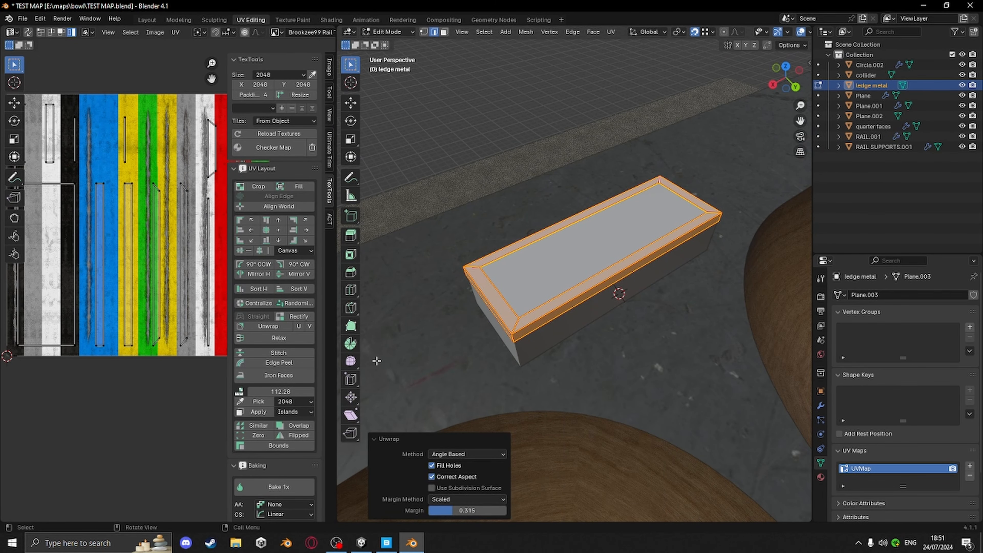
scroll(106, 293, down, 2)
scroll(144, 278, up, 6)
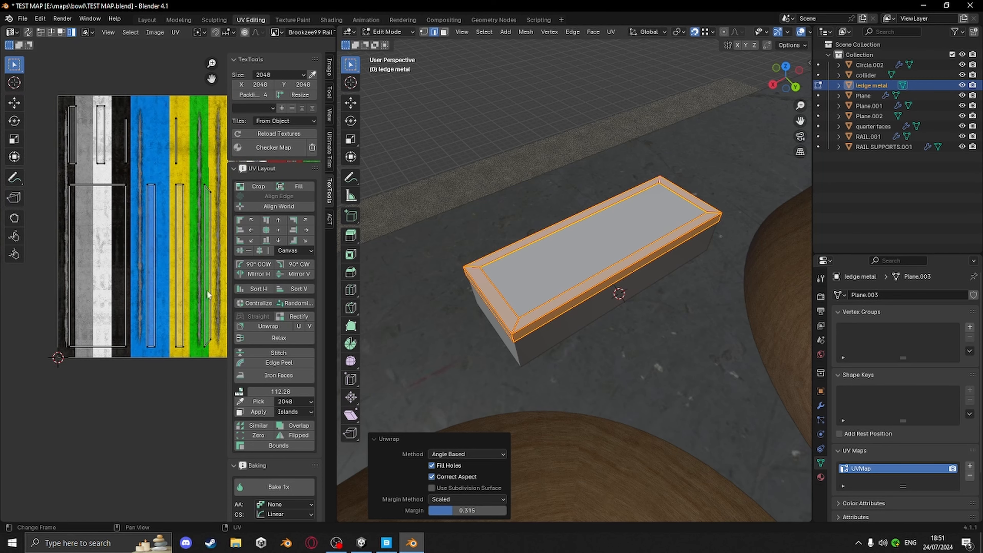
click(98, 158)
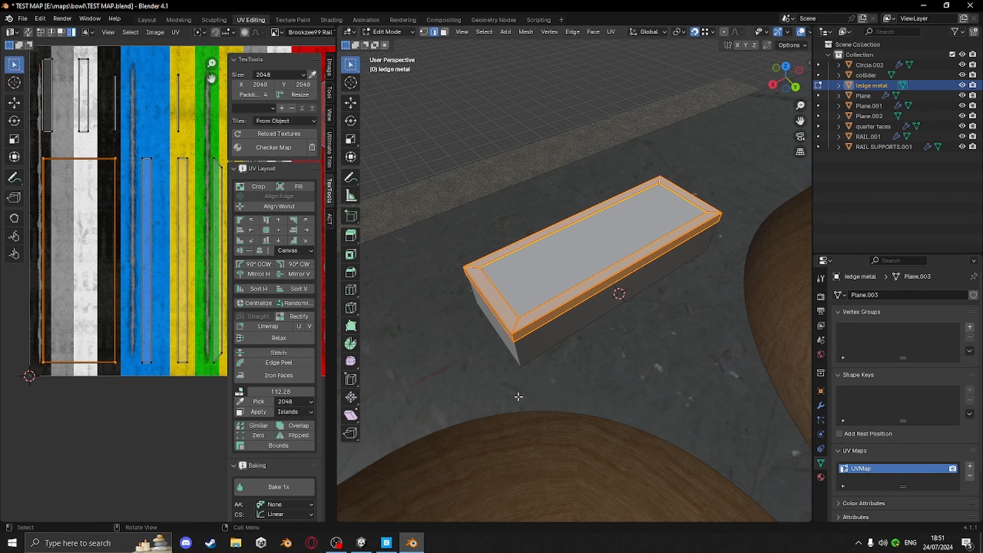
In local view, select the inner corner edge of the frame and mark it as a seam
middle_drag(518, 396, 539, 362)
scroll(540, 322, up, 5)
shift+middle_drag(540, 323, 591, 400)
scroll(590, 412, up, 3)
shift+middle_drag(551, 271, 554, 316)
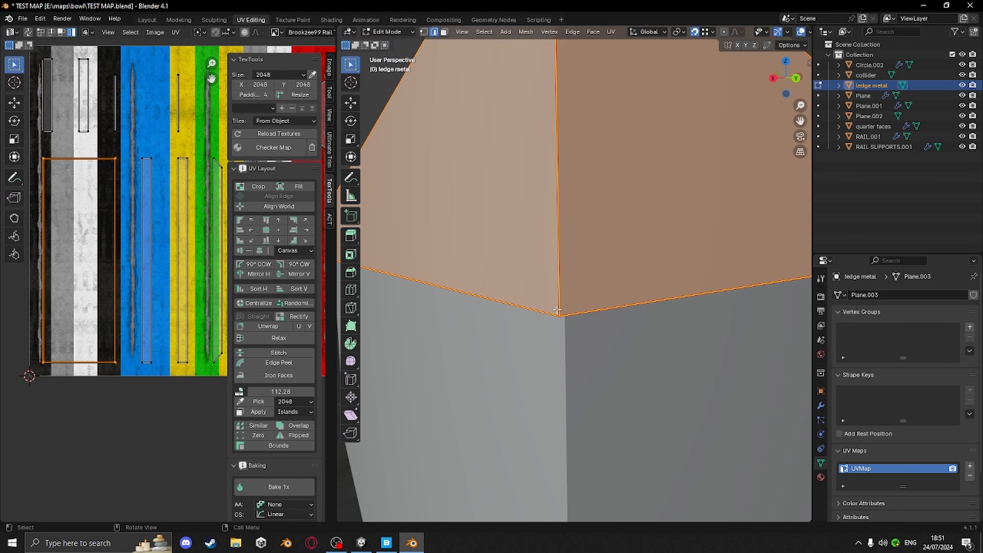
key(KP_Divide)
middle_drag(566, 395, 559, 290)
scroll(541, 266, up, 3)
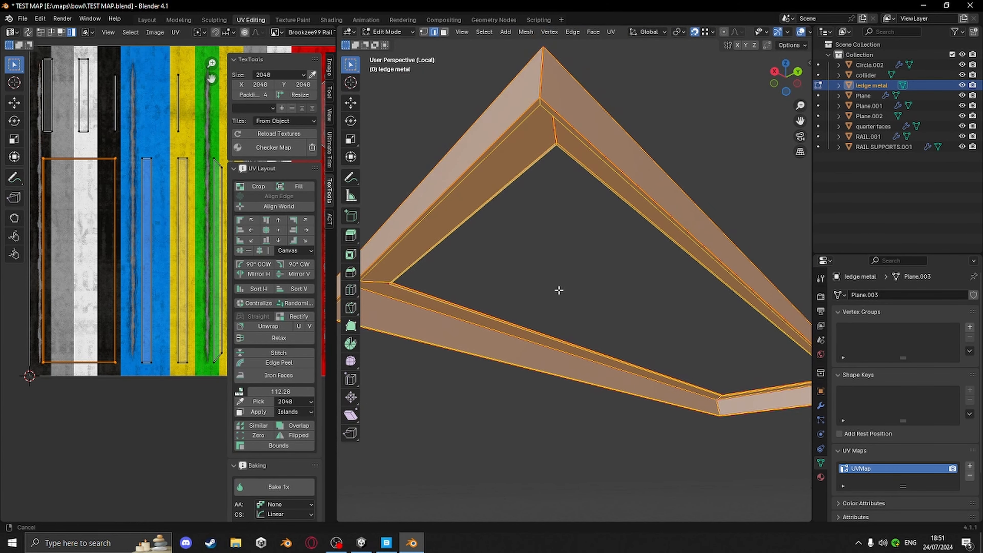
click(553, 257)
middle_drag(553, 257, 540, 204)
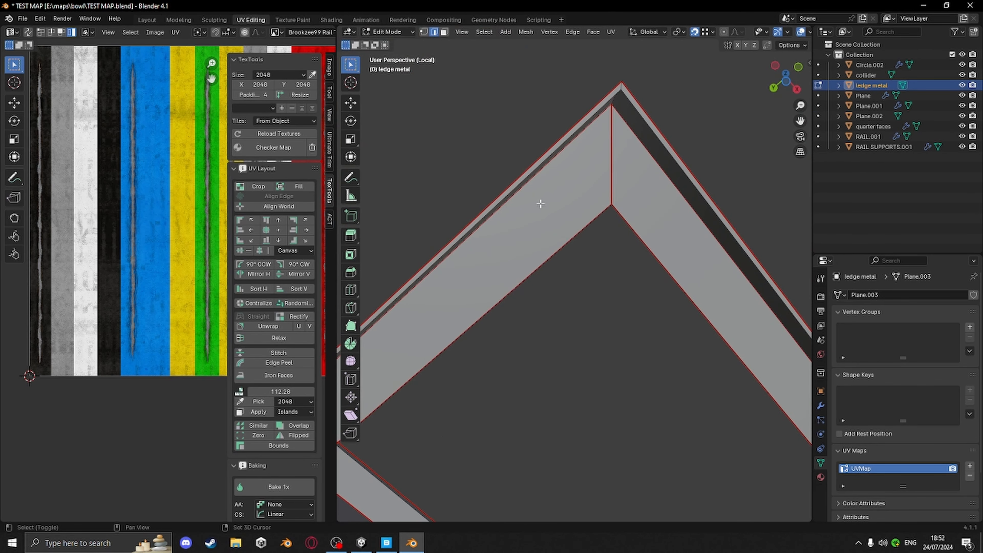
shift+middle_drag(621, 87, 536, 307)
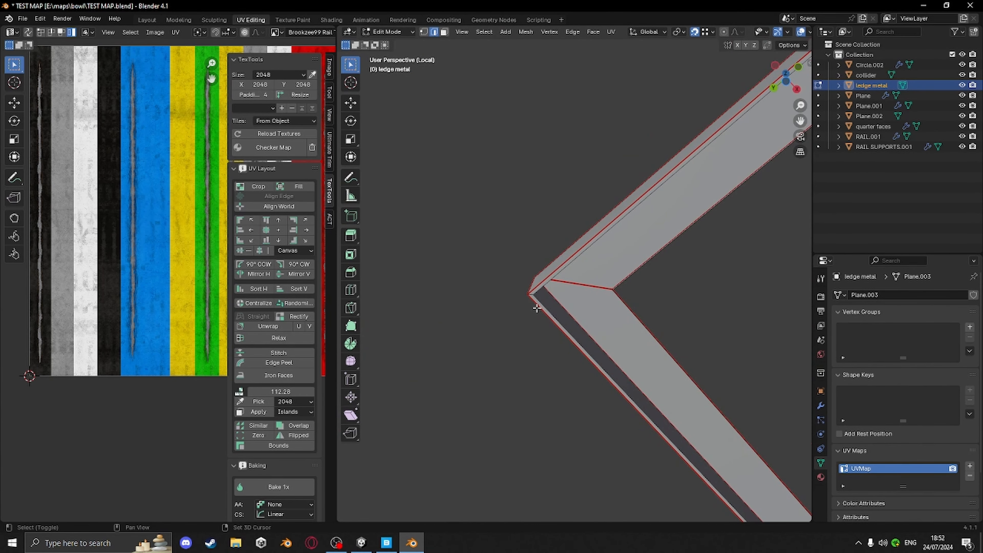
key(ctrl+e)
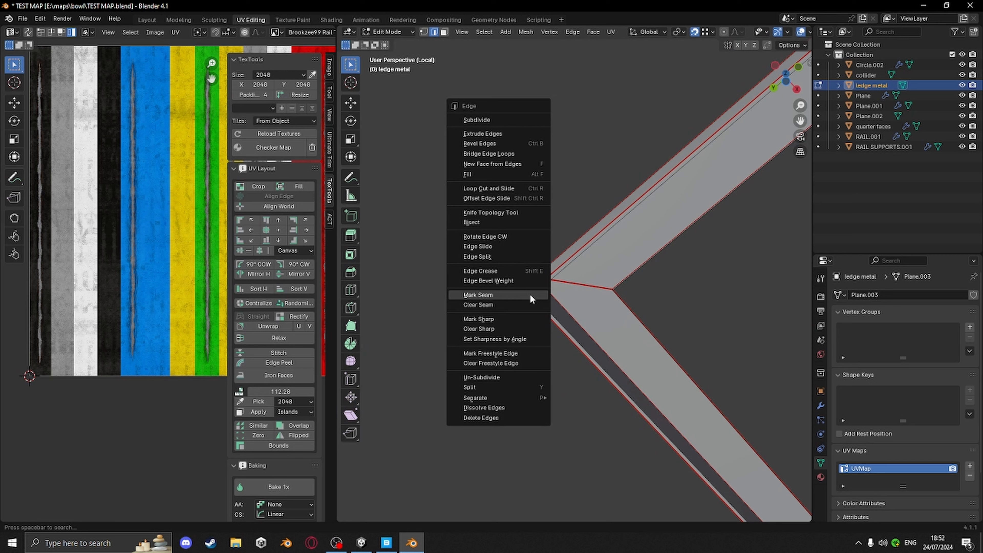
click(501, 295)
Select all of the frame's geometry and unwrap it again
key(a)
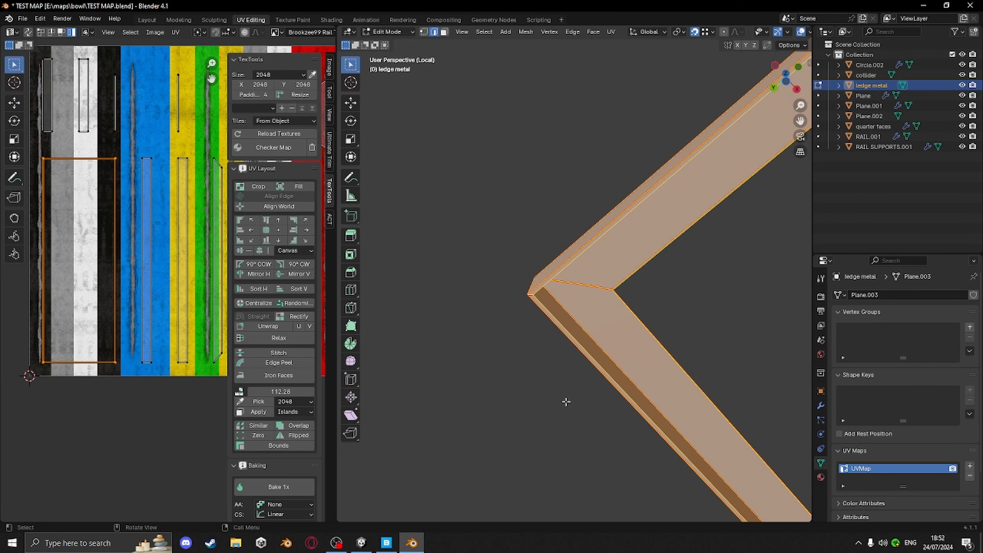
key(u)
click(566, 402)
scroll(92, 297, down, 5)
middle_drag(111, 279, 49, 279)
scroll(122, 302, up, 4)
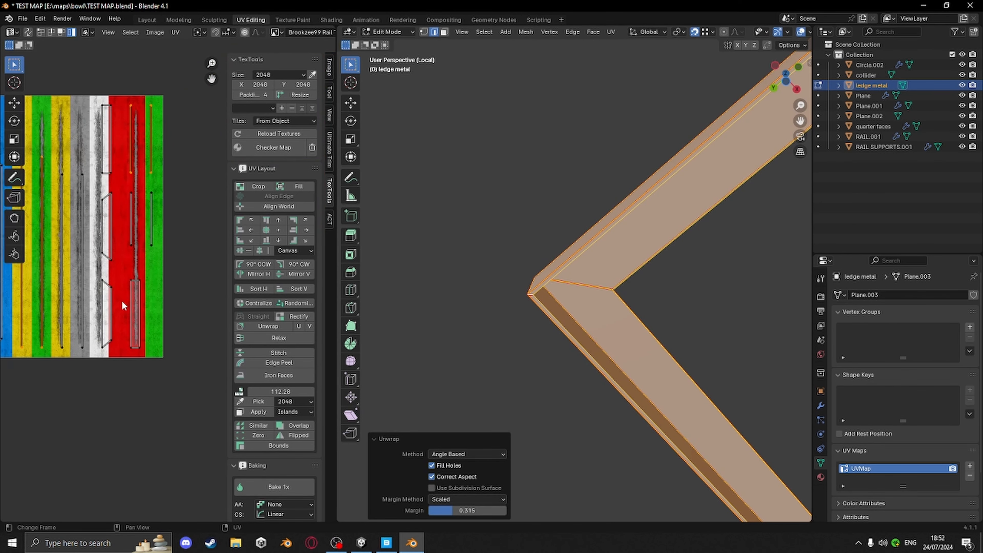
Select all UV islands and align them into a single vertical column
middle_drag(122, 301, 207, 311)
key(a)
scroll(174, 290, down, 3)
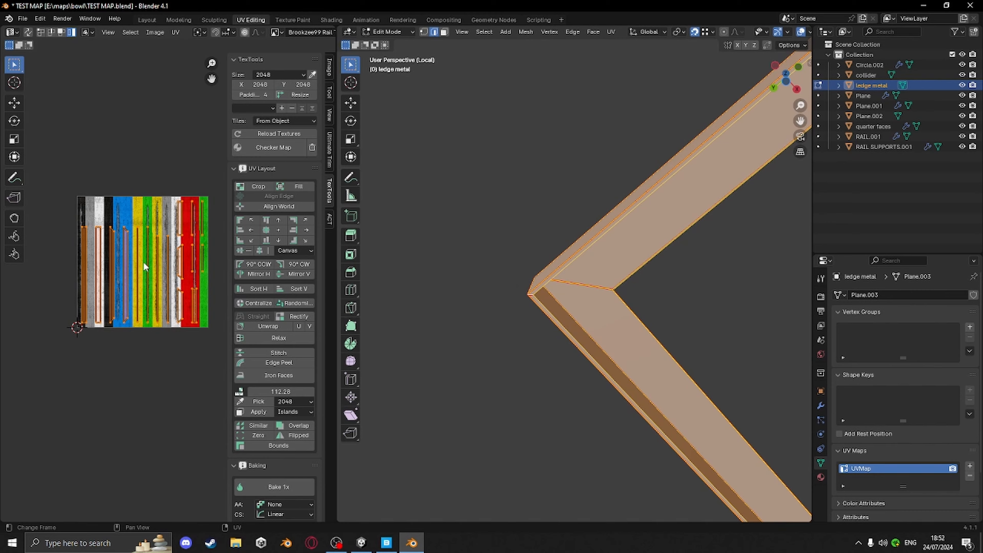
click(276, 231)
scroll(126, 297, up, 5)
middle_drag(75, 305, 168, 348)
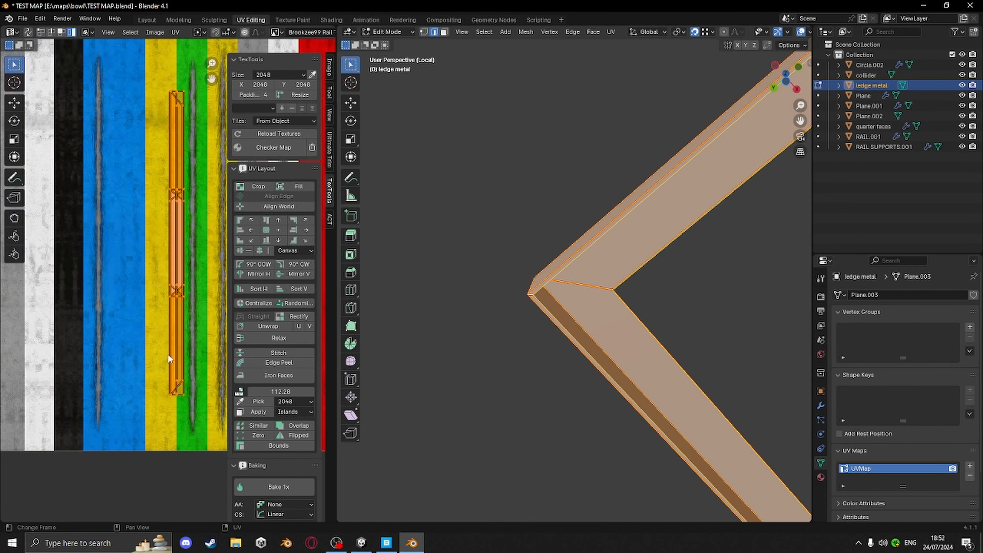
Widen the UV editor and move the UV islands along X onto the red strip of the trim texture
drag(335, 323, 503, 323)
middle_drag(345, 281, 260, 313)
key(g)
key(x)
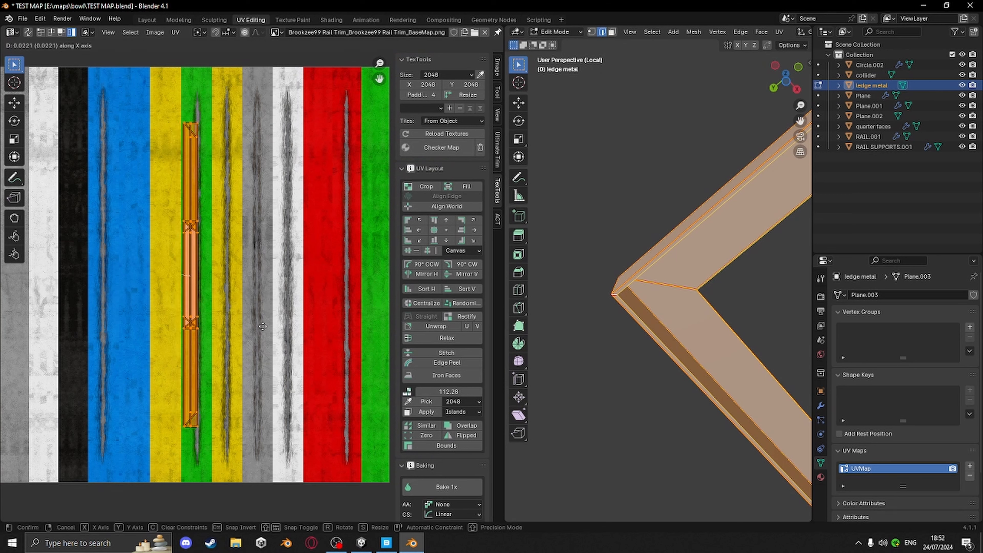
click(383, 353)
Leave local view and narrow the UV editor back to its earlier width
scroll(444, 492, down, 3)
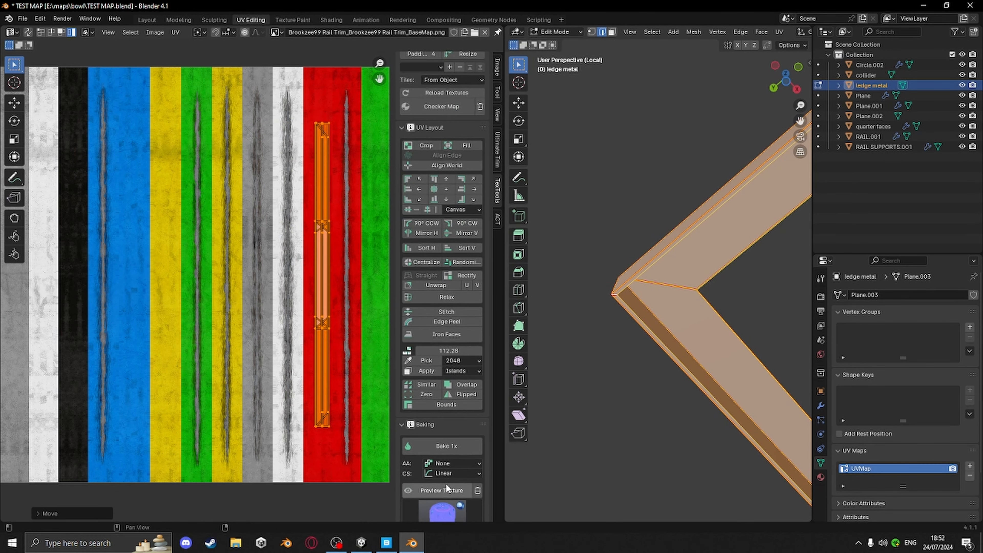
middle_drag(673, 379, 693, 451)
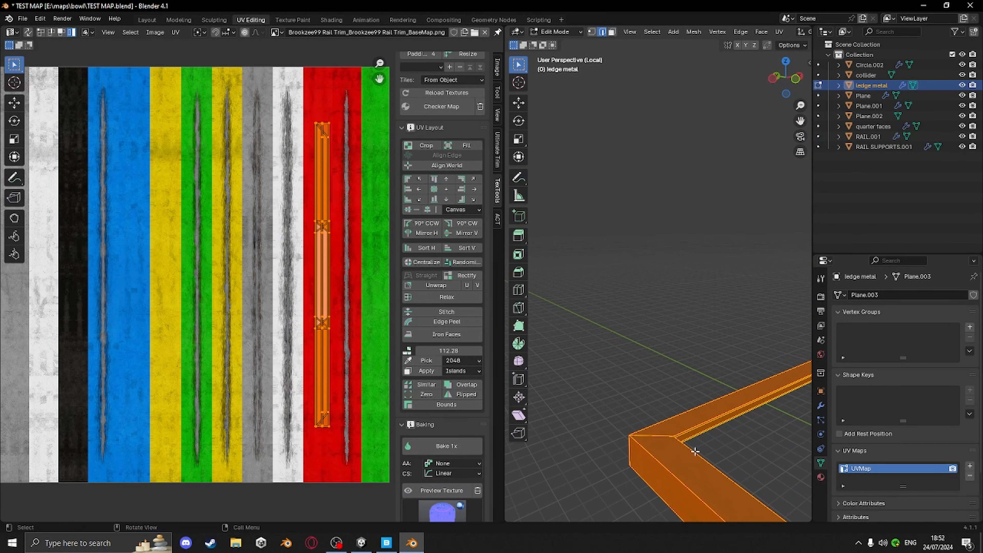
key(KP_Divide)
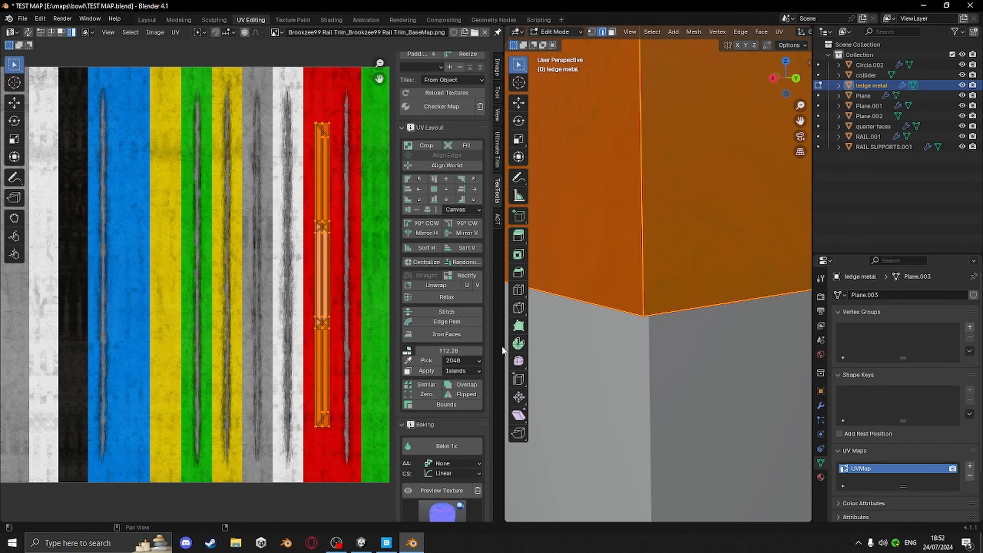
drag(501, 345, 202, 353)
scroll(505, 340, down, 10)
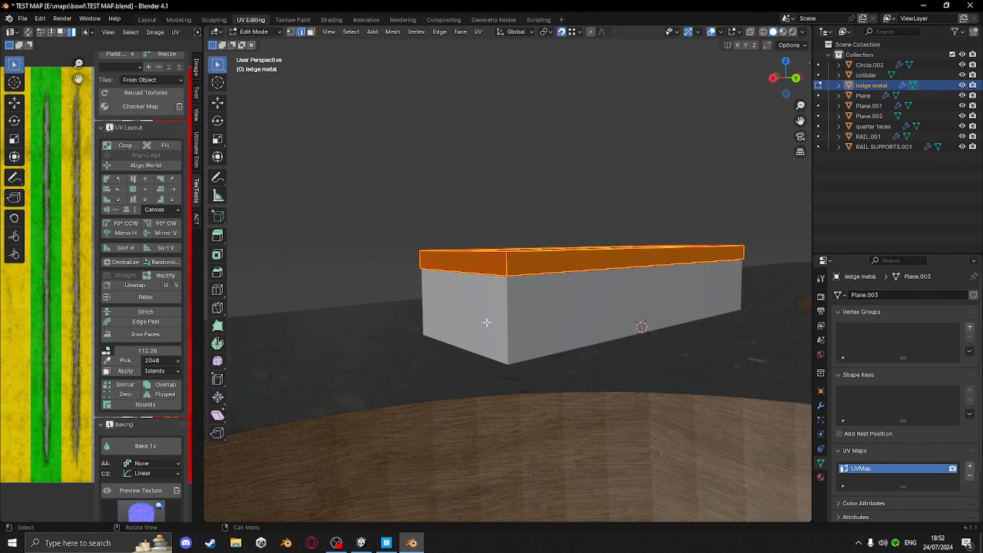
Return to Object Mode and inspect the ledge's textured metal frame
middle_drag(486, 323, 518, 364)
key(Tab)
shift+middle_drag(582, 416, 475, 339)
click(555, 201)
shift+middle_drag(412, 393, 563, 171)
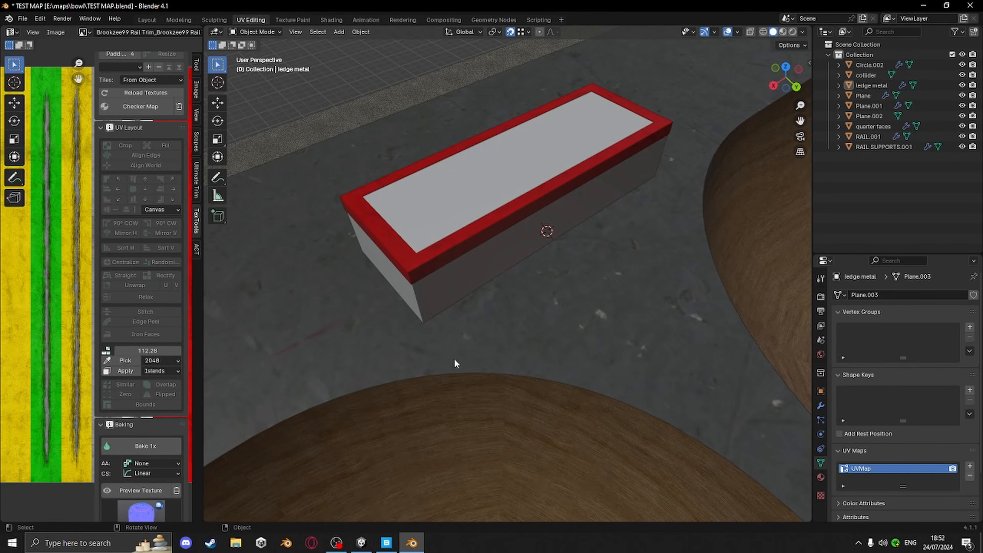
Switch to Quixel Bridge and search the asset library for concrete
click(386, 543)
scroll(271, 116, up, 5)
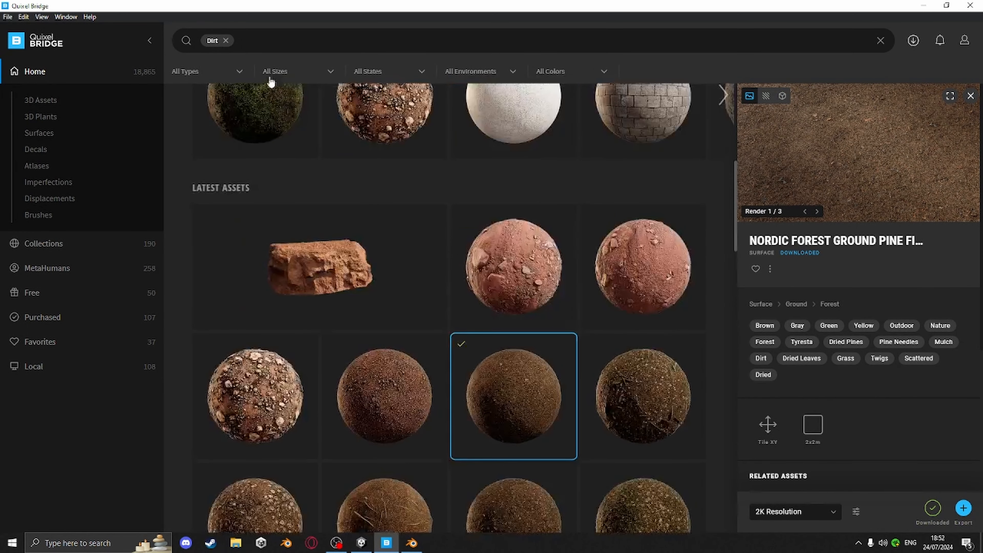
click(226, 41)
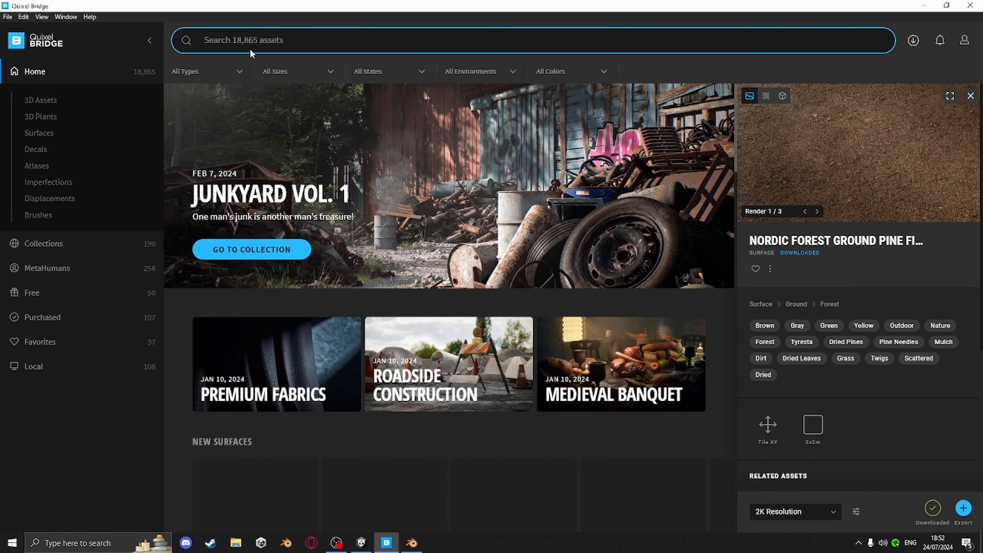
text(concrete)
key(Return)
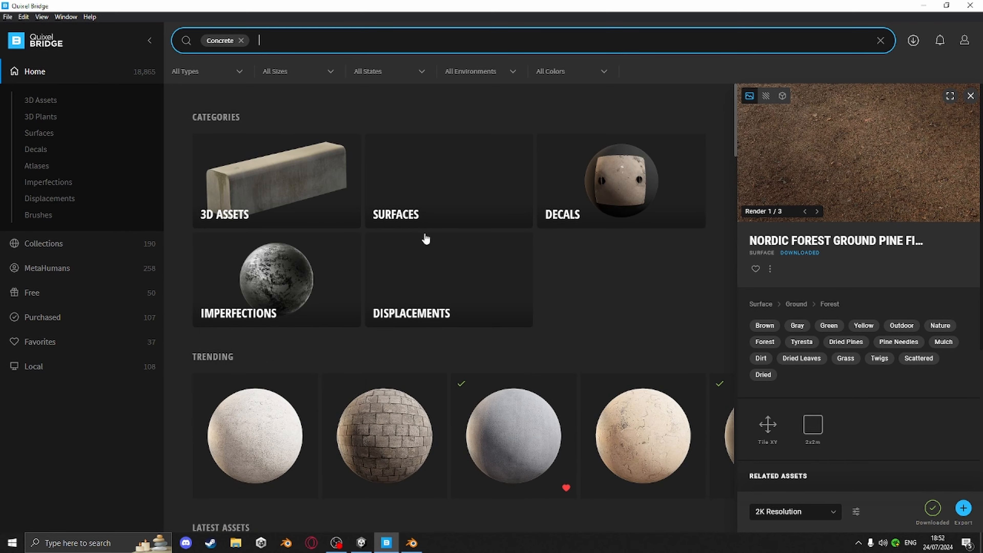
Select the Concrete Pavement surface and open its downloaded files folder
scroll(429, 238, down, 6)
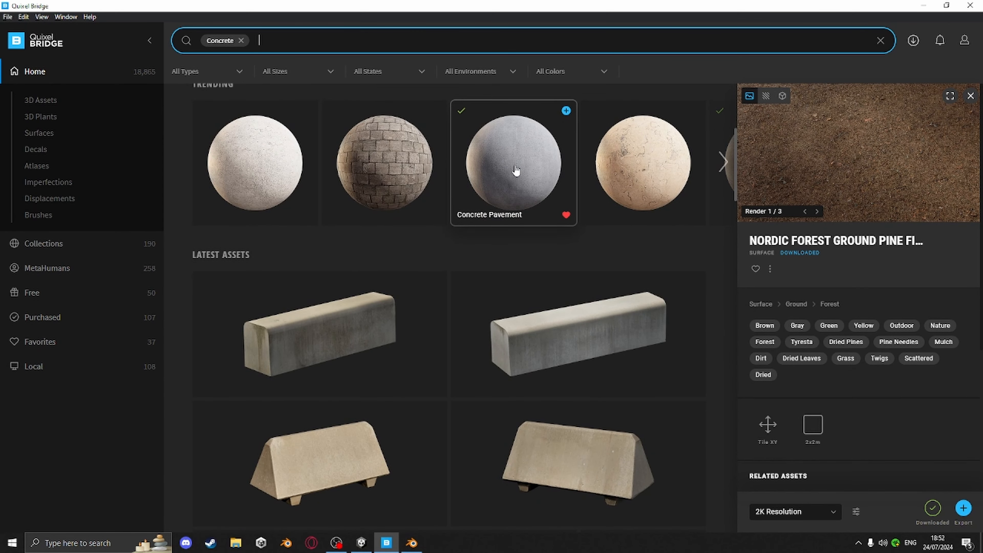
click(516, 170)
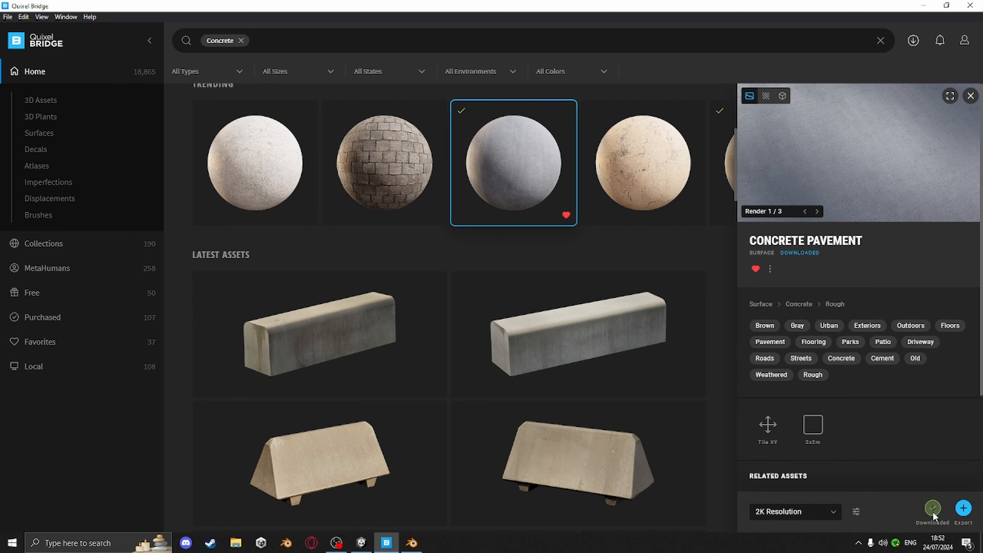
click(768, 267)
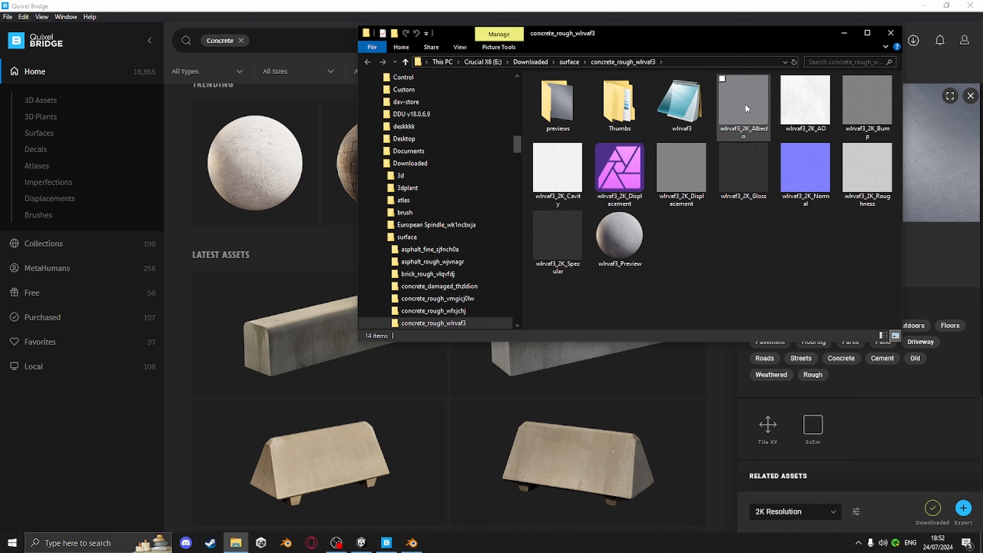
Select the 2K Albedo, AO, Normal and Roughness maps and drag them into the Unity project's Textures folder
click(749, 110)
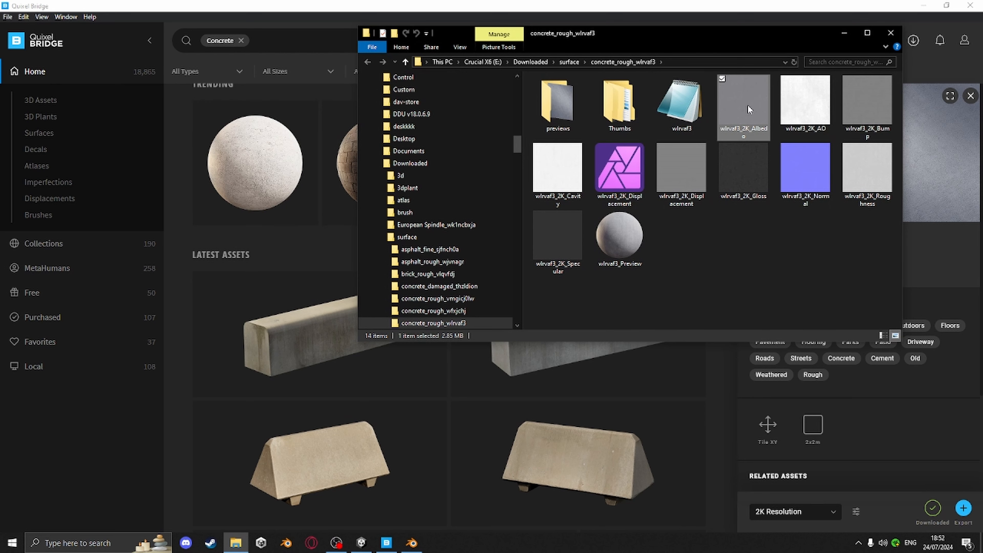
ctrl+click(822, 113)
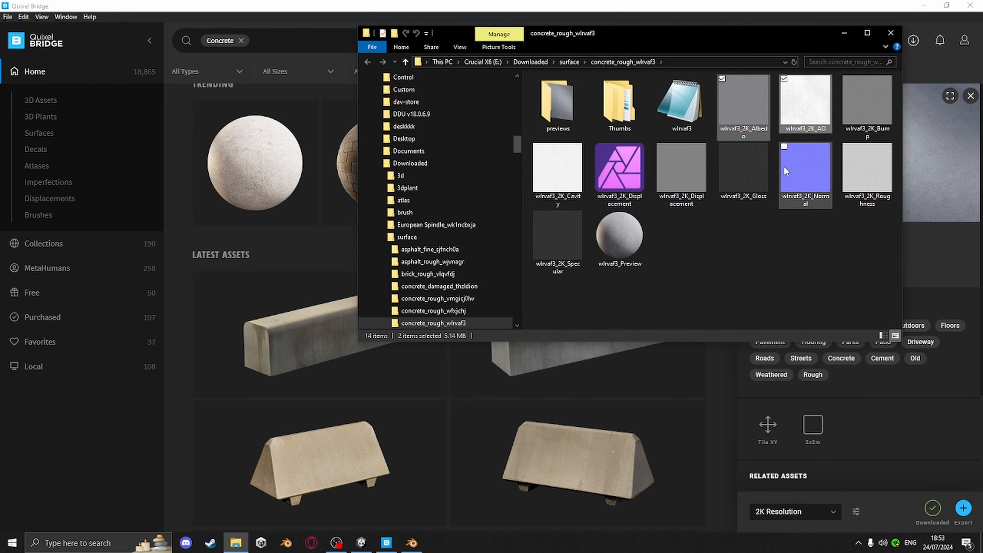
ctrl+click(800, 170)
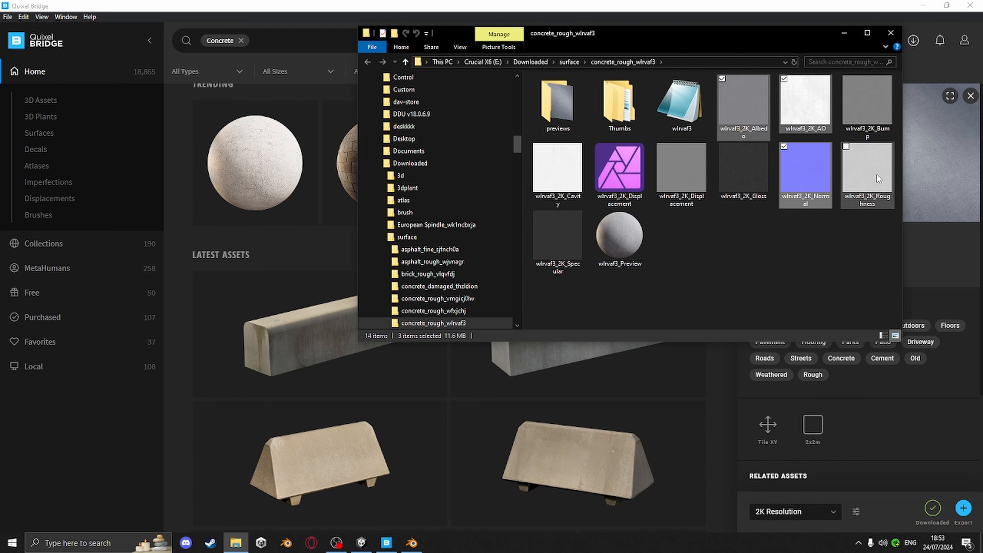
ctrl+click(877, 174)
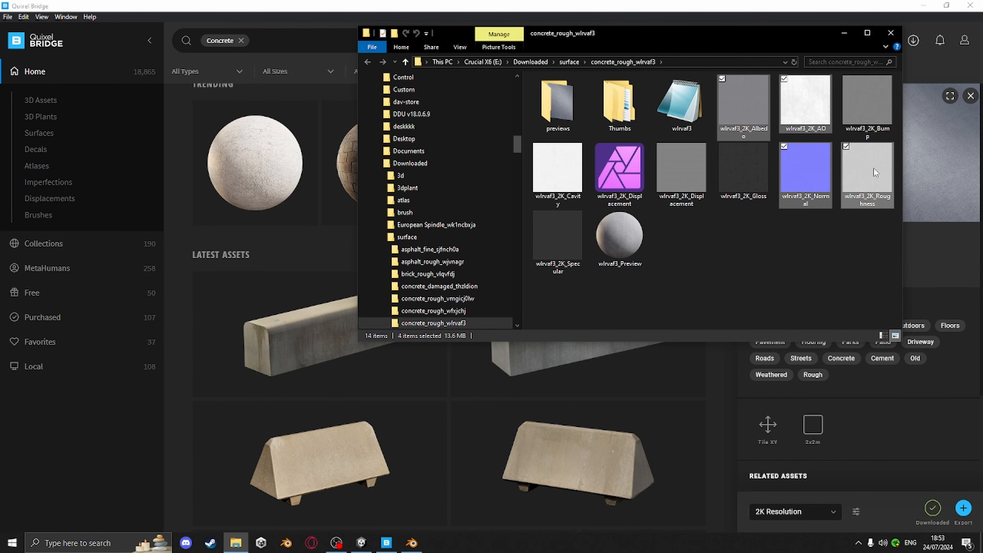
drag(870, 169, 49, 448)
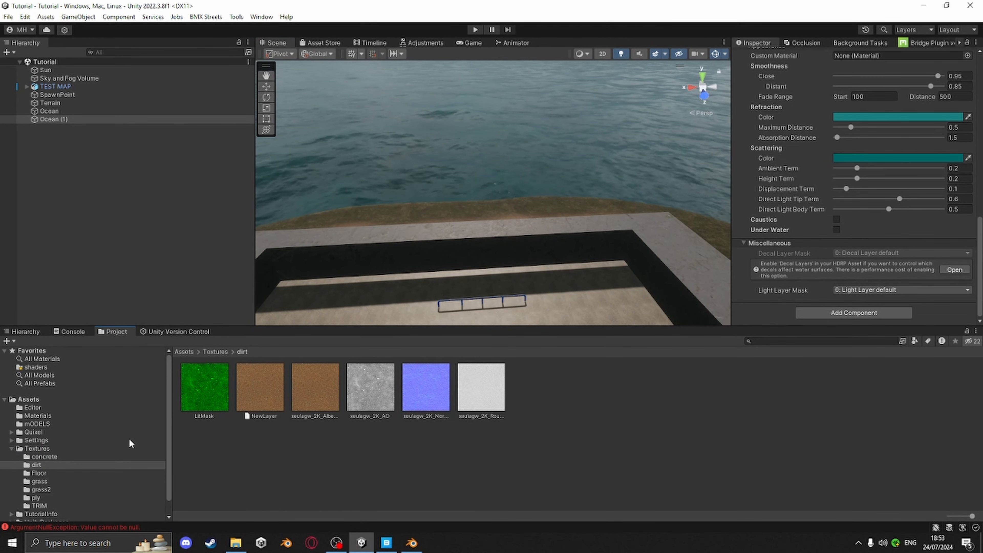
Create a new folder named concrete2 inside the Textures folder
click(132, 445)
right_click(427, 455)
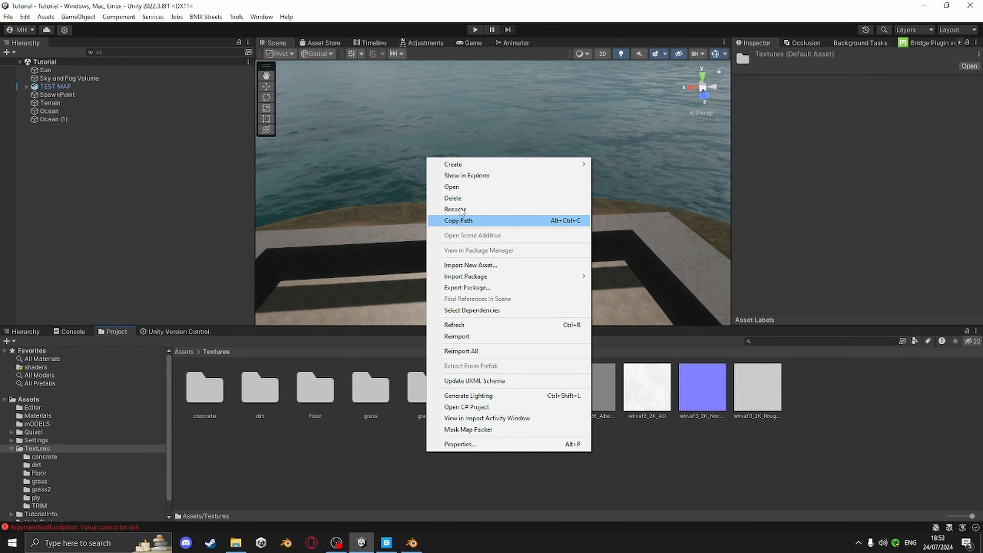
mouse_move(561, 166)
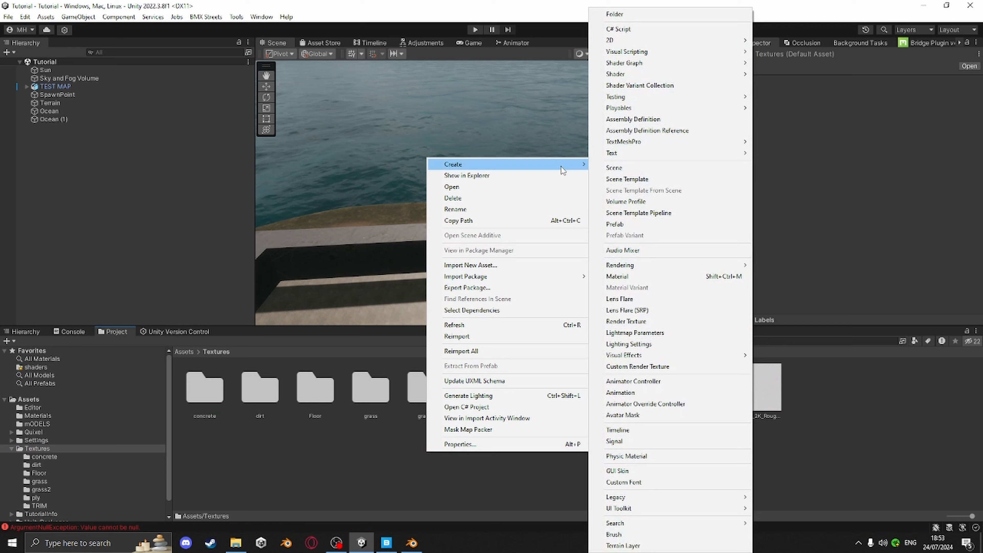
click(629, 16)
text(concrete2)
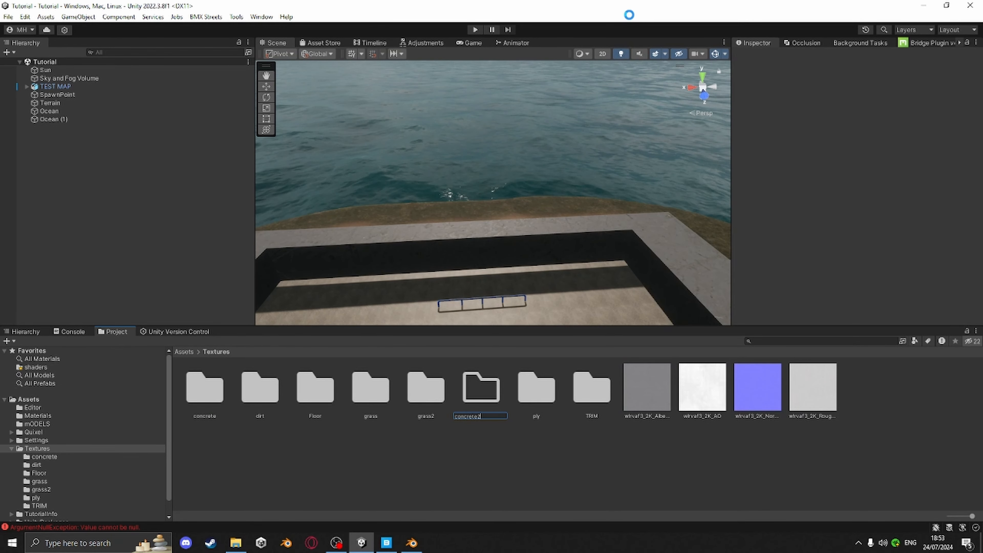
key(Return)
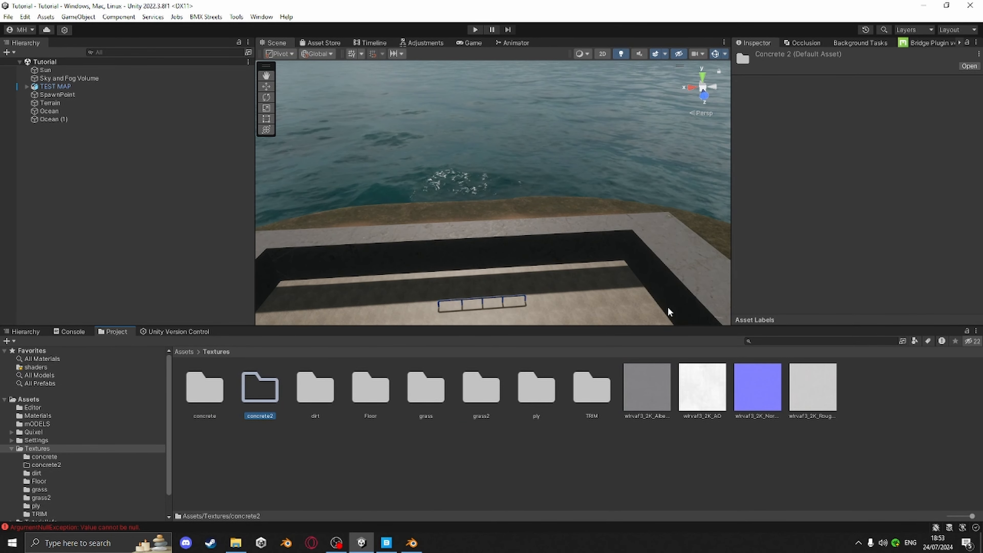
Move the four concrete texture maps into the concrete2 folder and open it
click(651, 390)
shift+click(811, 388)
drag(810, 387, 272, 410)
click(272, 410)
double_click(257, 389)
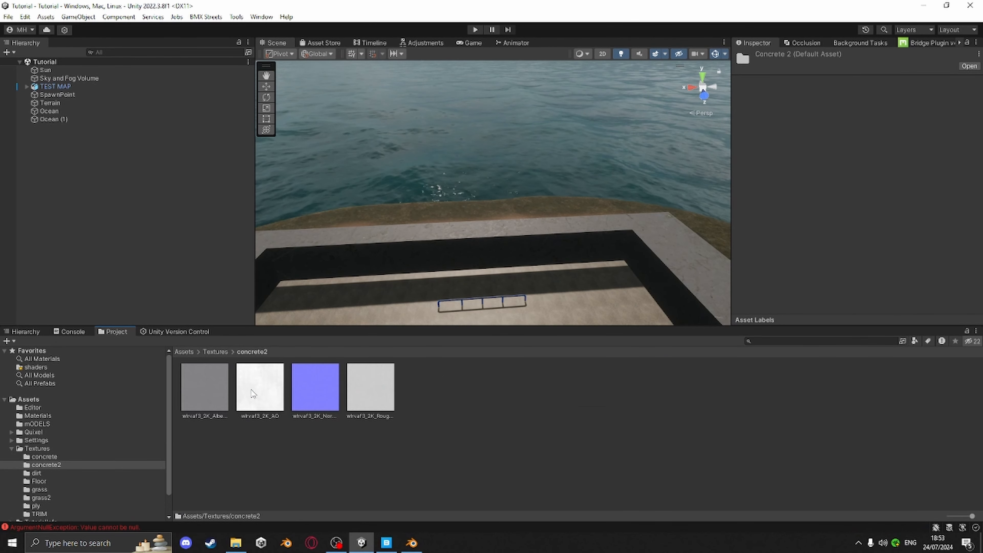
Open the Mask Map Packer, assign the AO and Roughness maps, and enable Input Is Roughness Map
right_click(510, 399)
click(569, 373)
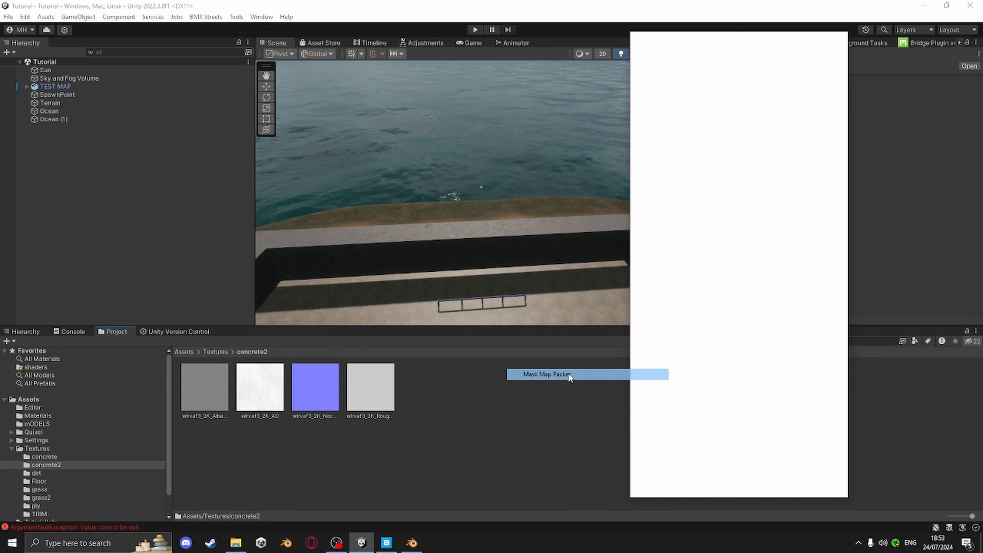
drag(259, 389, 820, 176)
drag(370, 386, 824, 304)
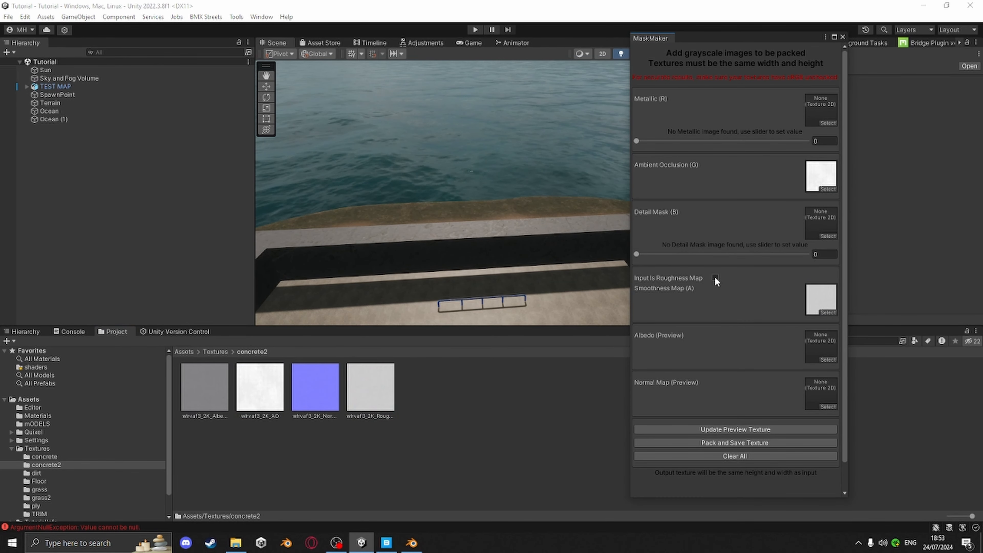
click(715, 277)
Pack and save the mask texture as LitMask in the Textures/concrete2 folder
click(747, 444)
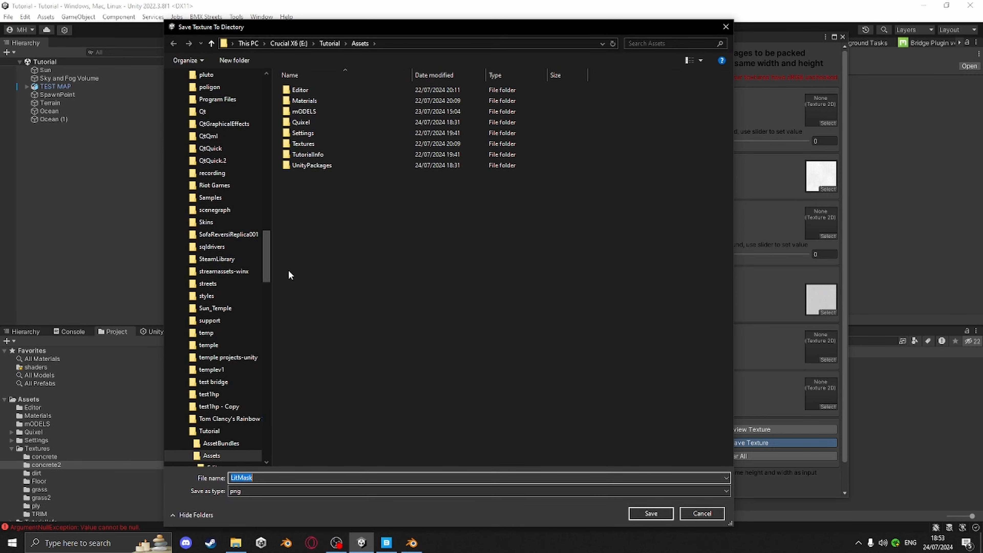
double_click(304, 143)
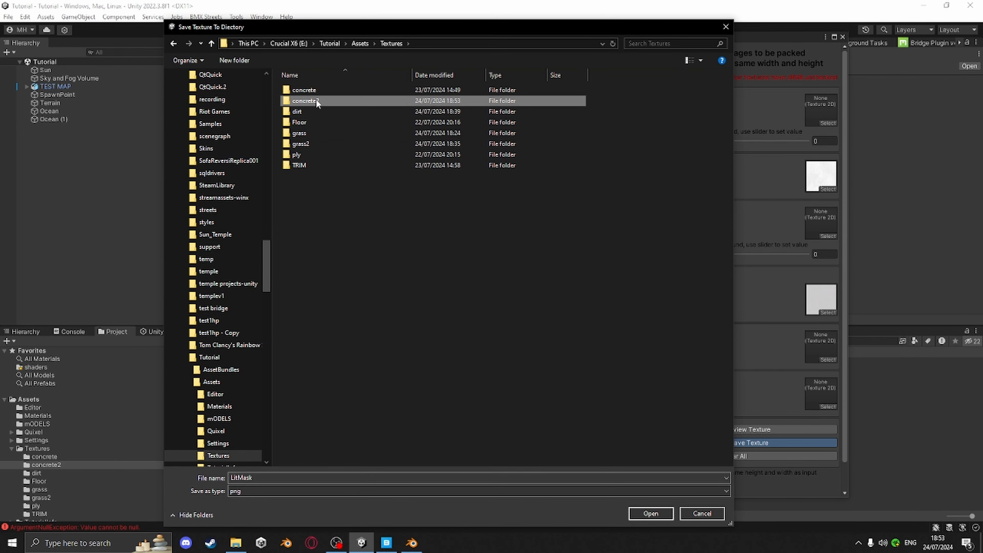
double_click(306, 101)
click(651, 513)
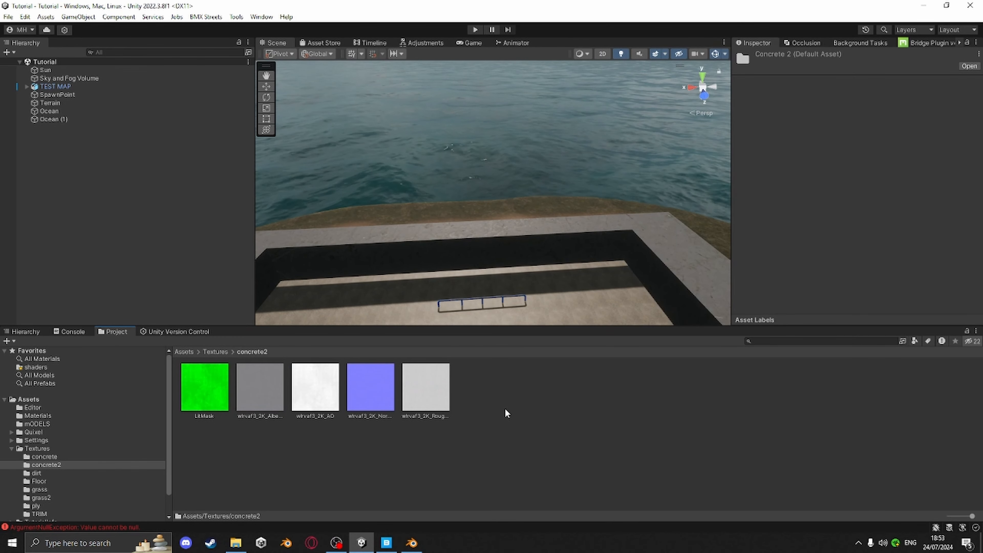
Look up the shortcut for creating a material in the Shortcuts manager
click(510, 423)
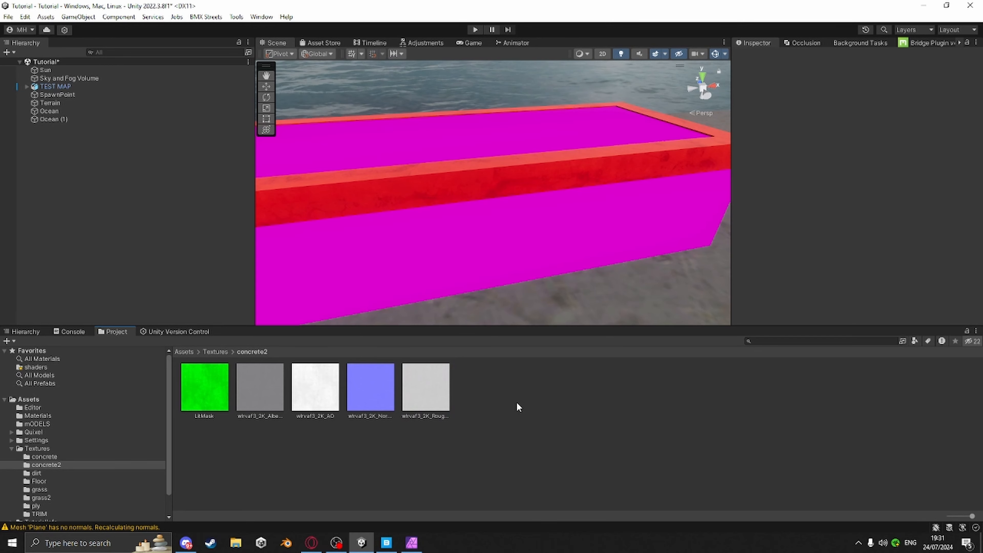
click(25, 17)
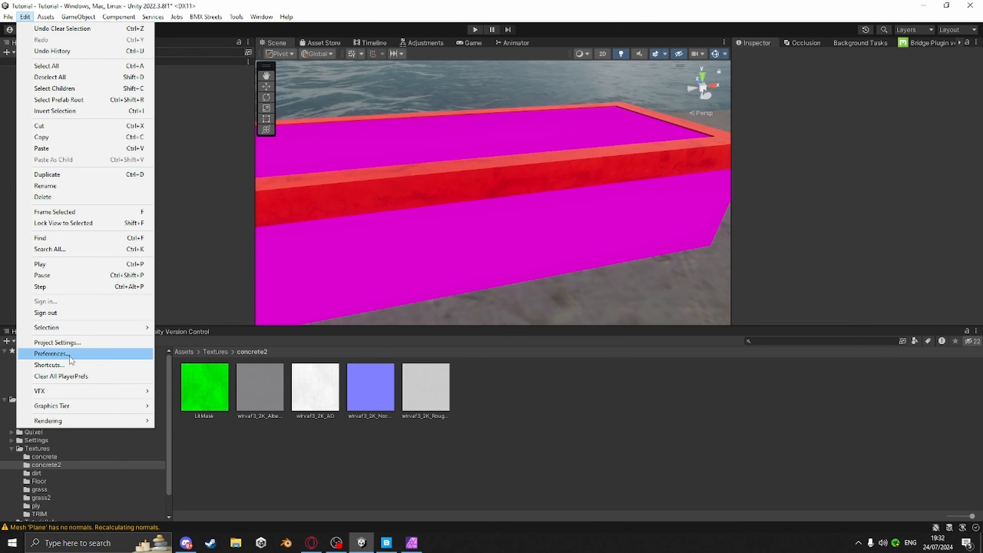
click(68, 364)
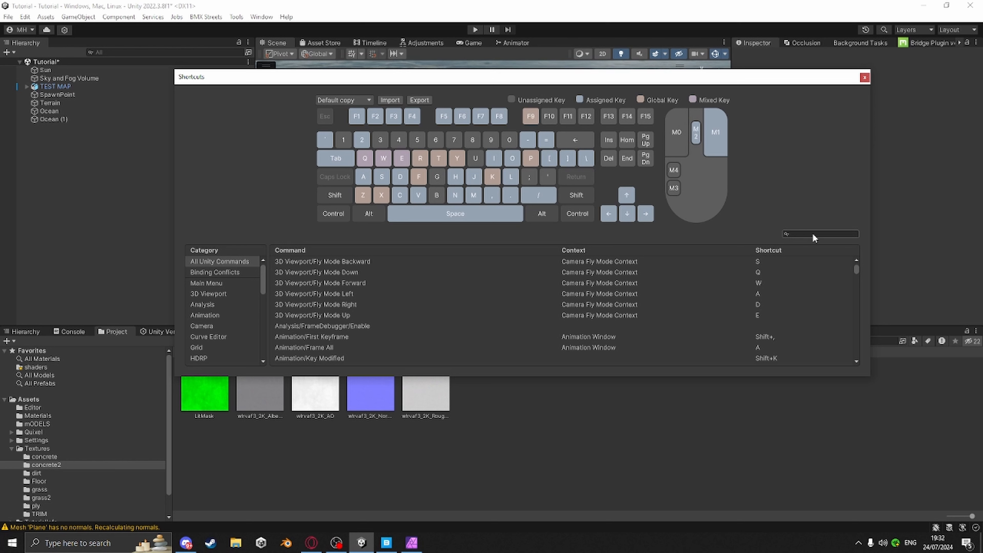
text(materia)
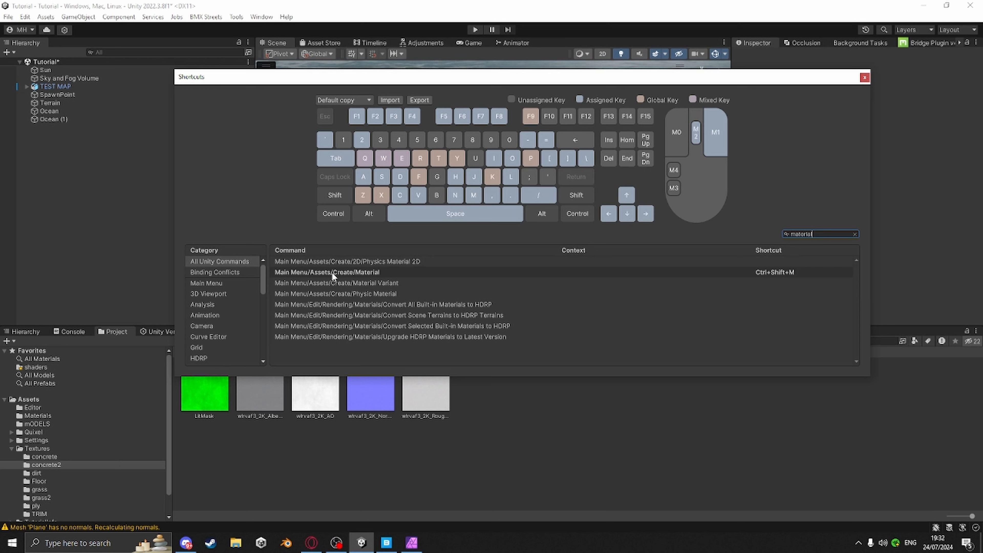
text(l)
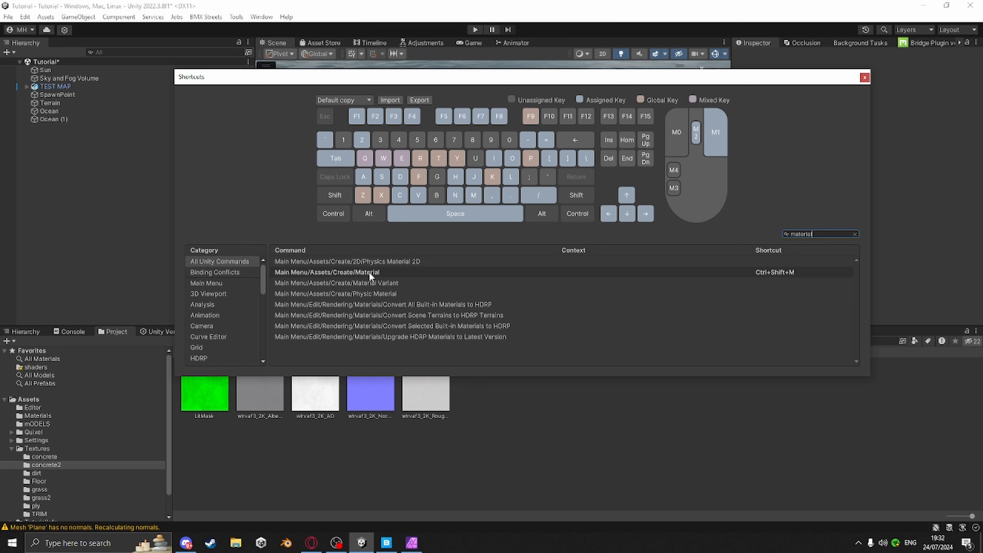
double_click(773, 273)
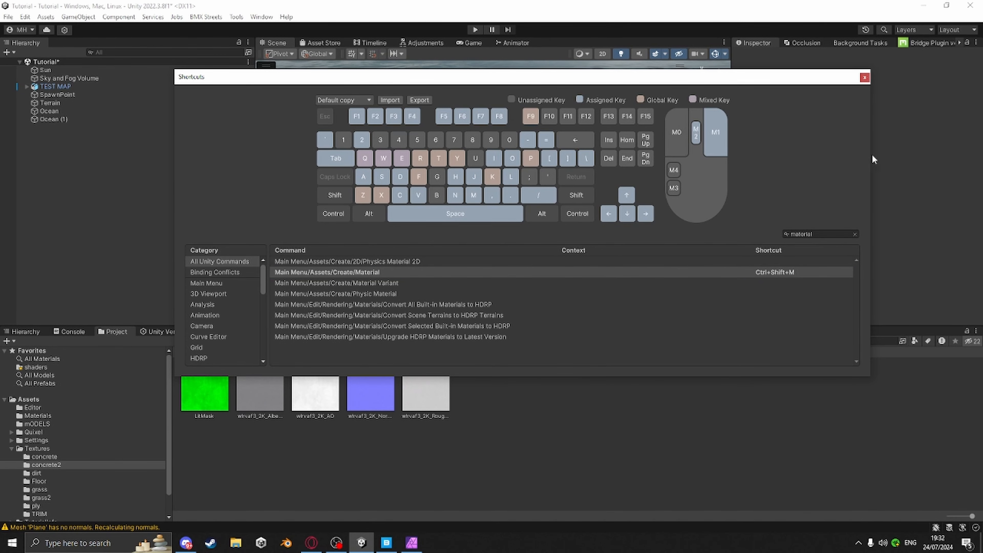
click(864, 78)
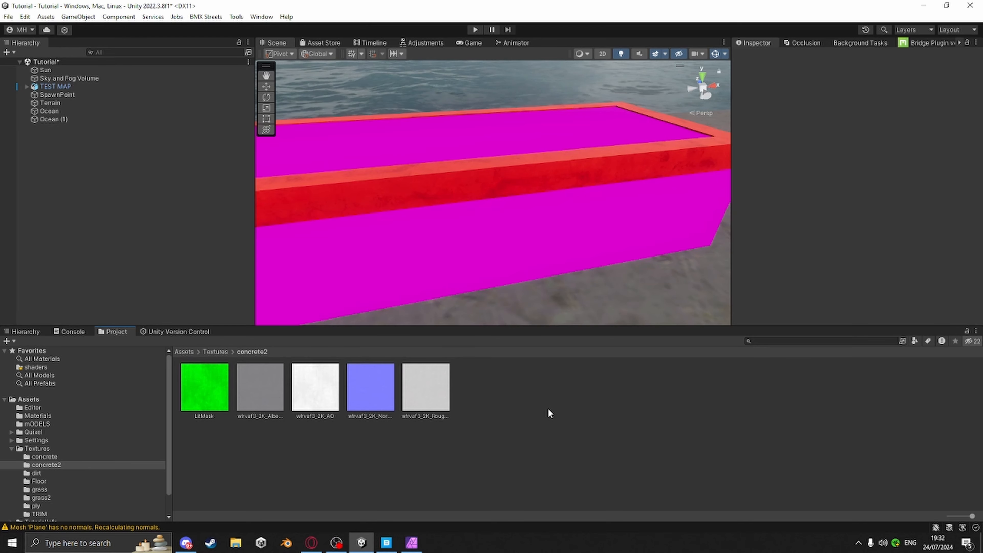
Create a new material in concrete2 named concrete decal
key(alt+m)
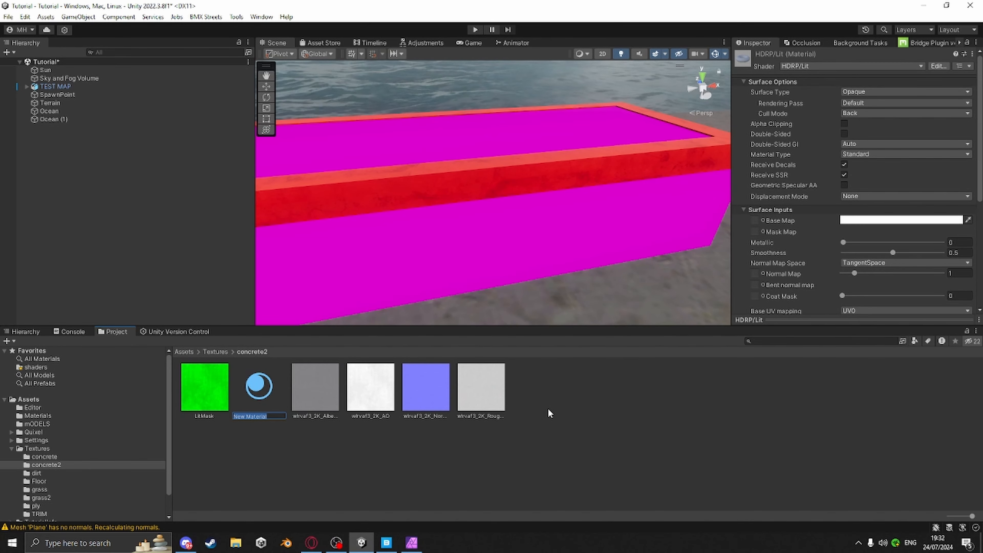
text(concrete decal)
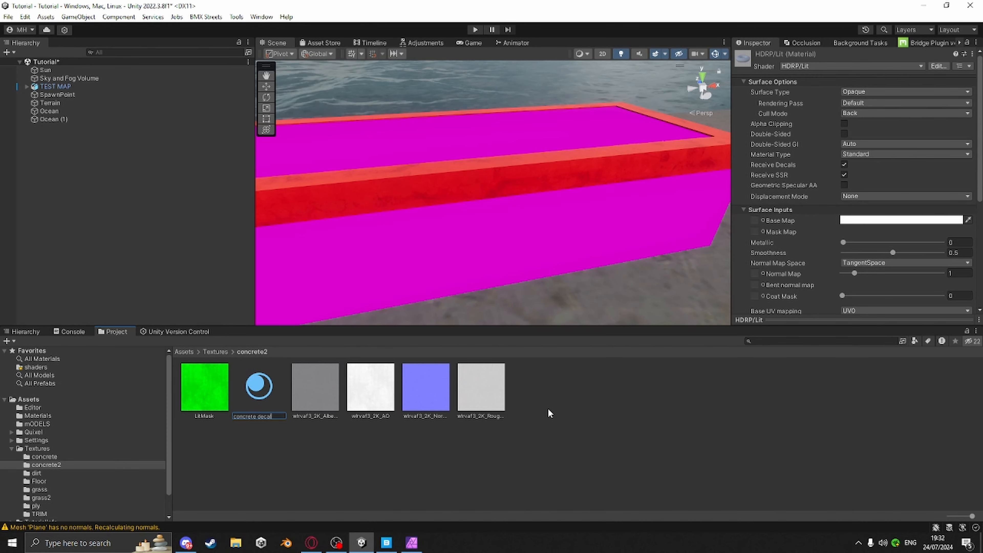
key(Return)
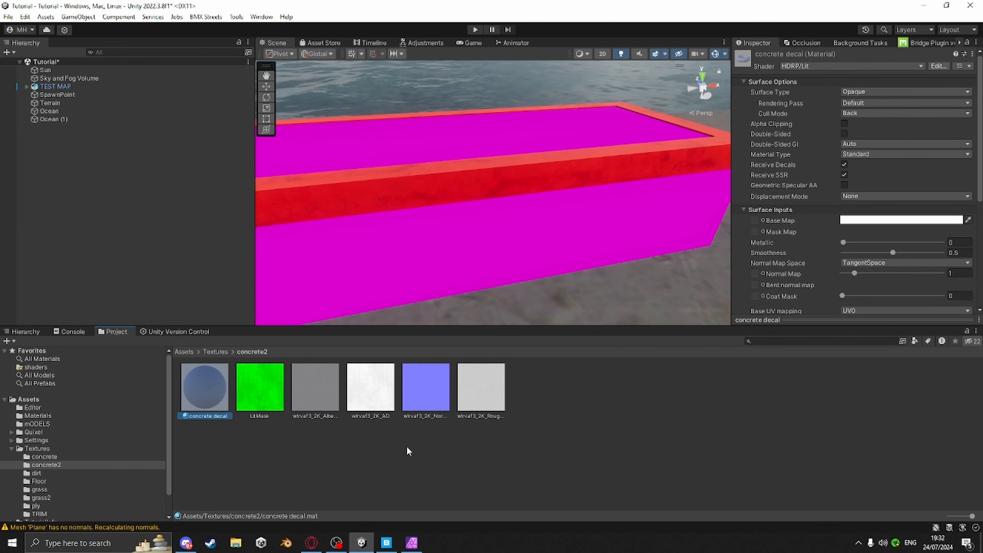
Create an HDRP Lit Shader Graph in the concrete2 folder named concrete decal
right_click(544, 393)
mouse_move(581, 111)
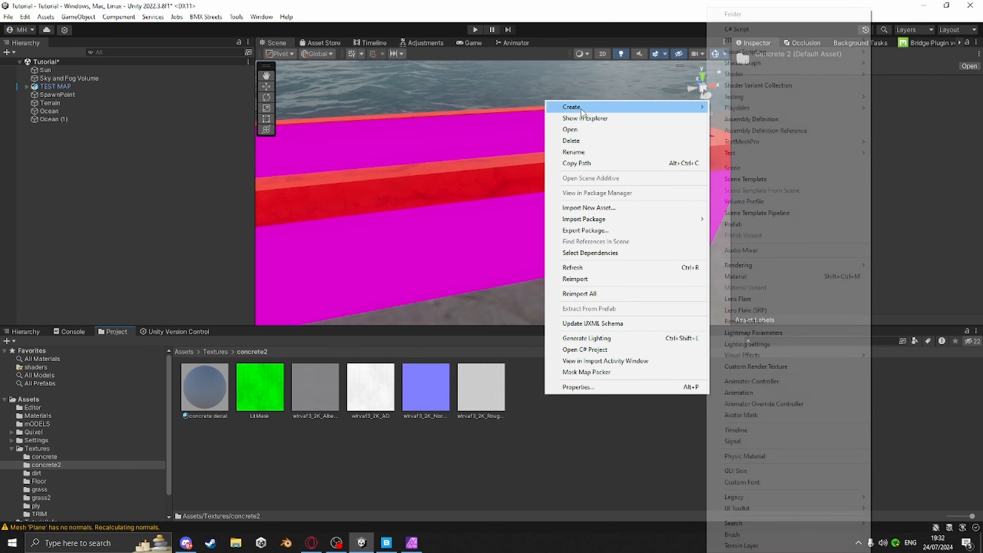
mouse_move(832, 63)
mouse_move(888, 64)
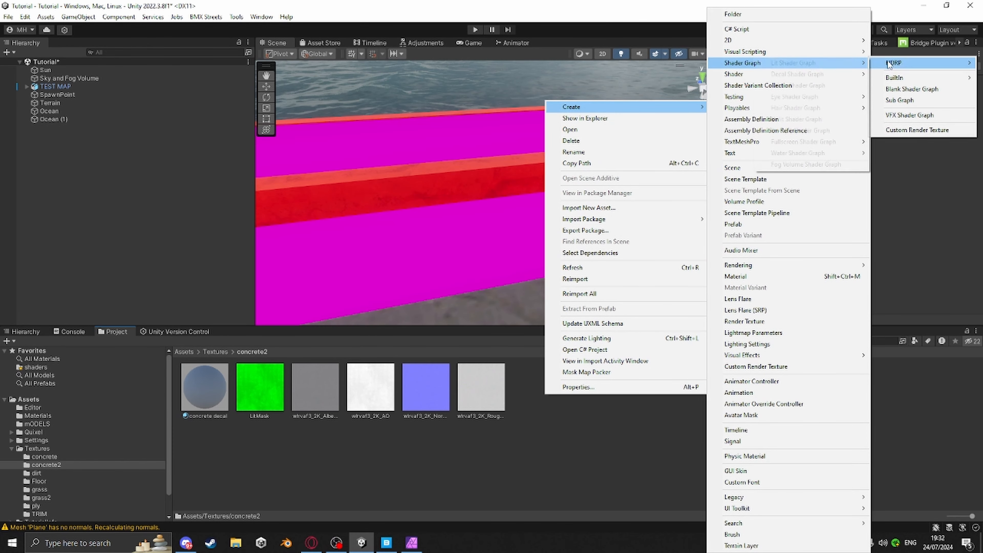
click(791, 63)
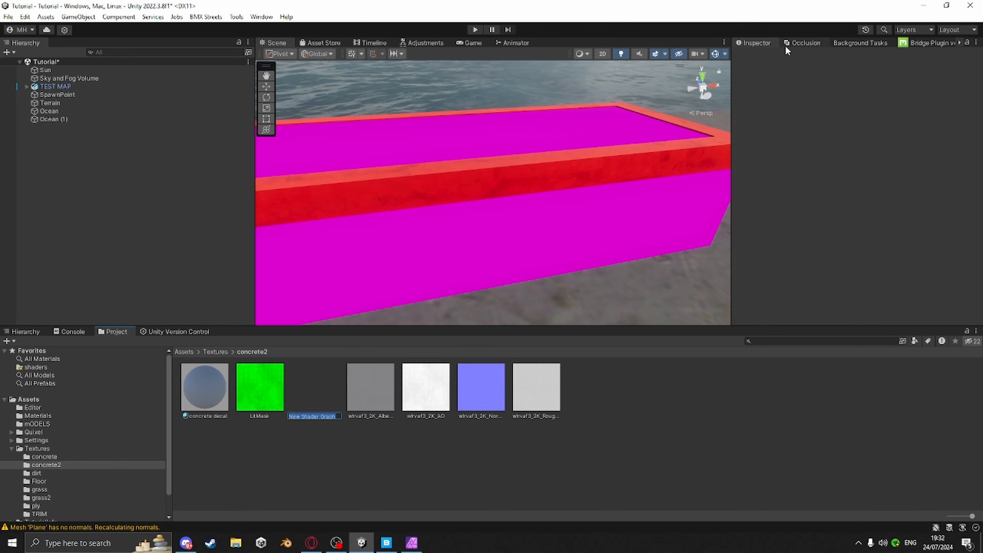
text(concrete de)
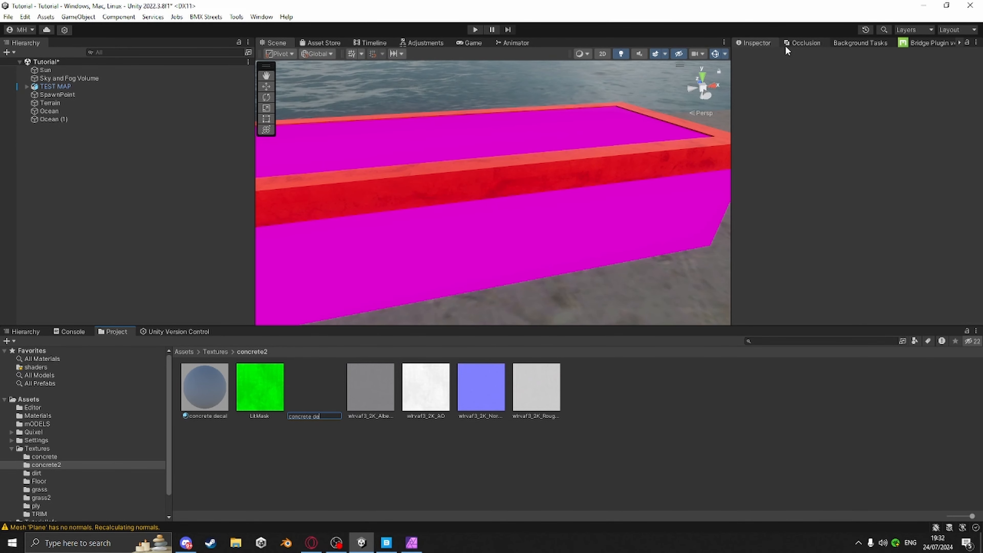
text(cal)
key(Return)
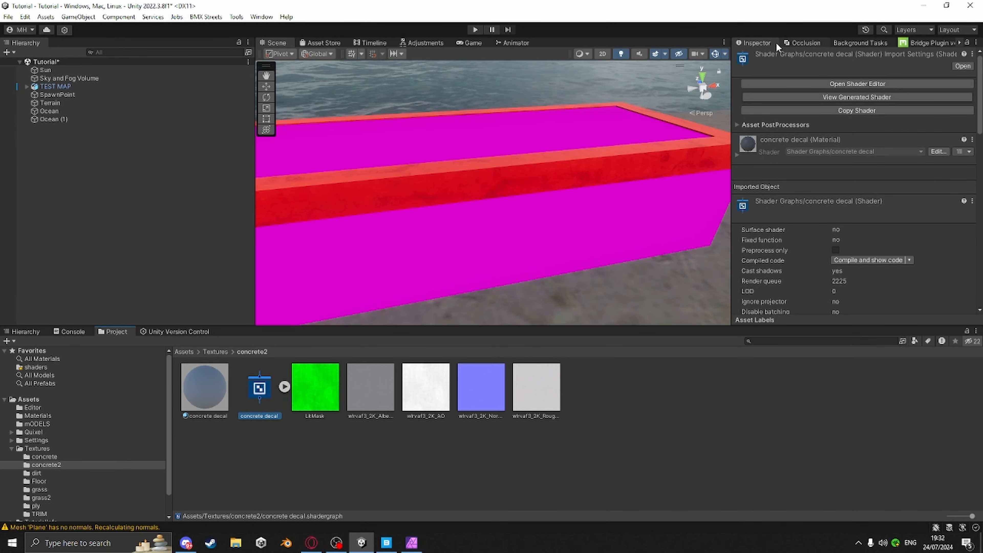
Switch the concrete decal material's shader to the concrete decal shader graph
click(204, 392)
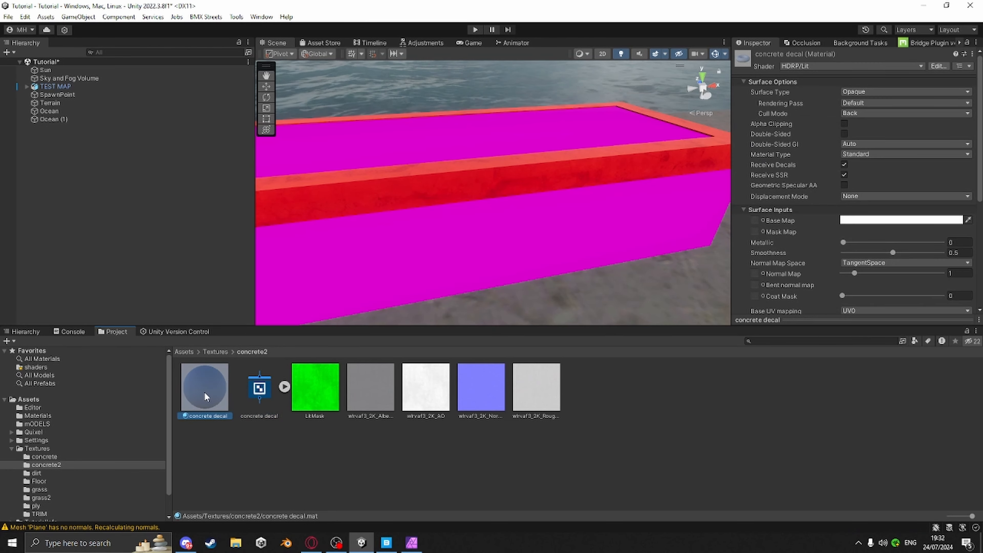
click(793, 64)
text(co)
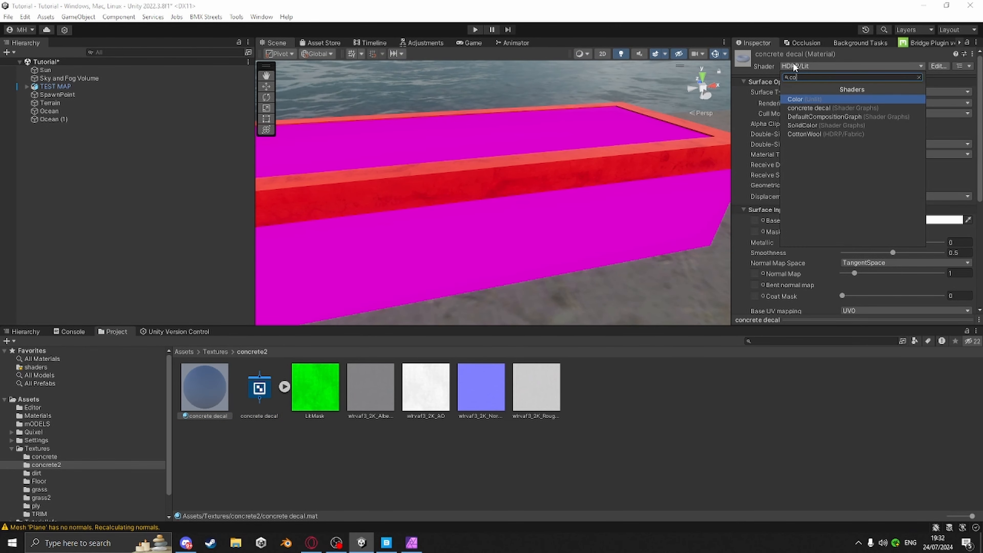
text(ncr)
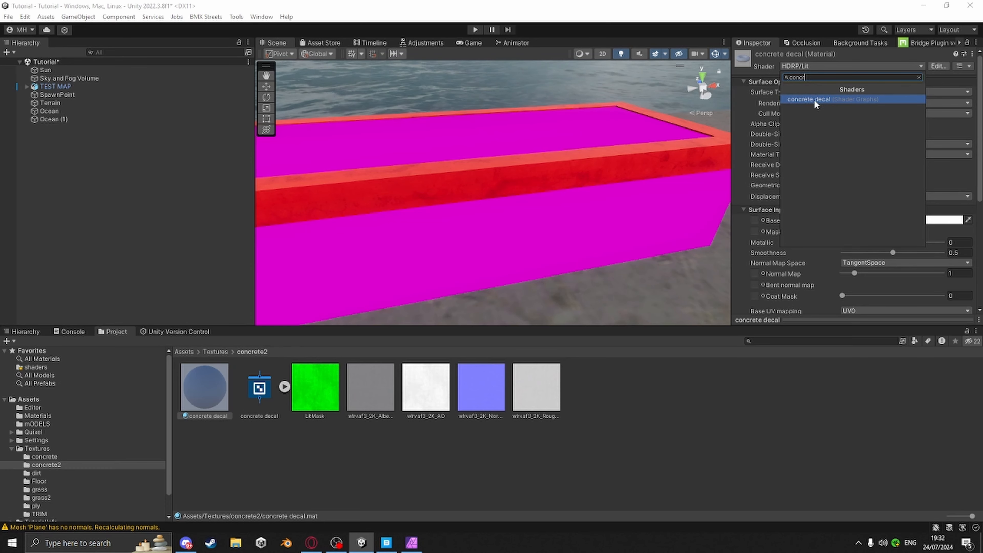
click(810, 99)
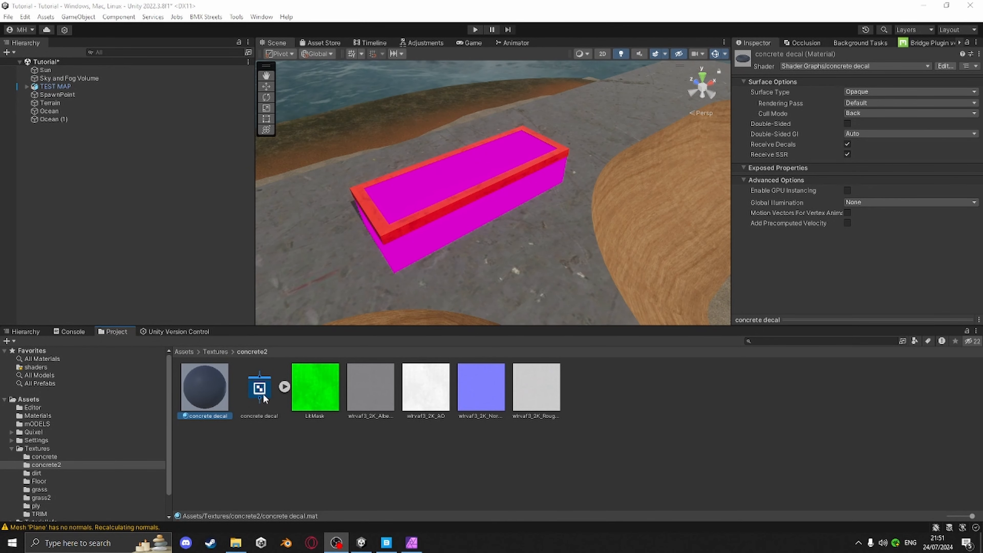
Open the concrete decal shader graph in the Shader Editor and maximize the editor window
click(257, 388)
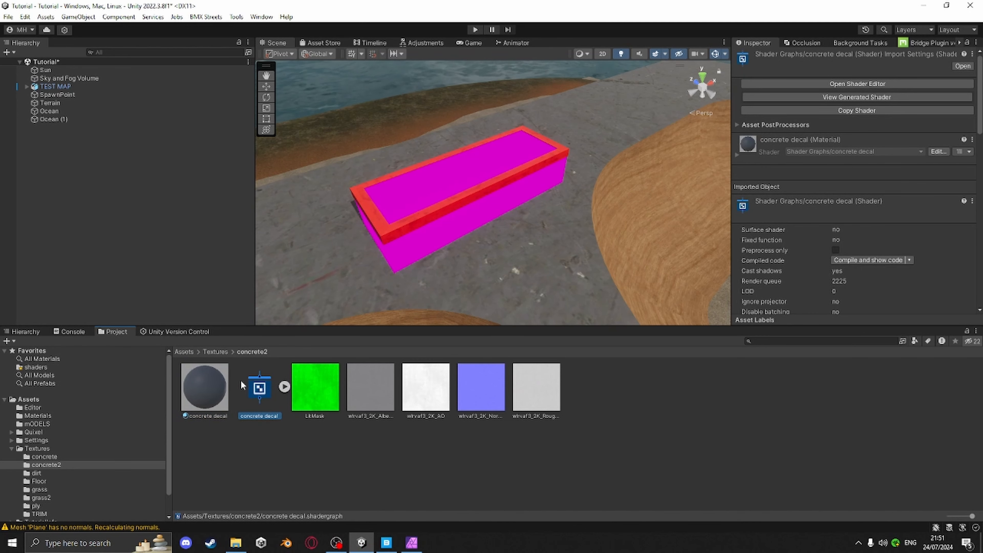
click(844, 84)
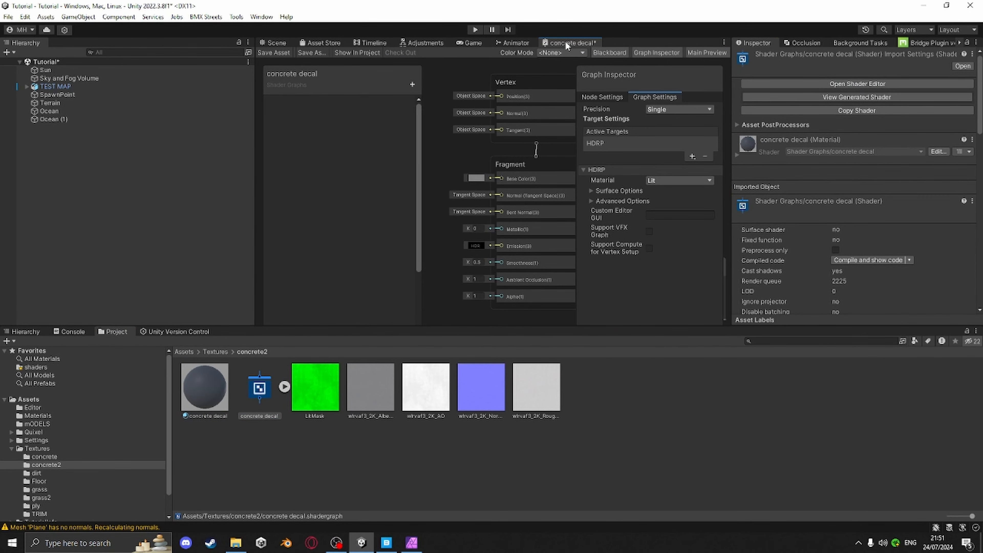
mouse_move(565, 41)
mouse_down()
mouse_move(534, 80)
mouse_move(501, 162)
mouse_move(510, 195)
mouse_up()
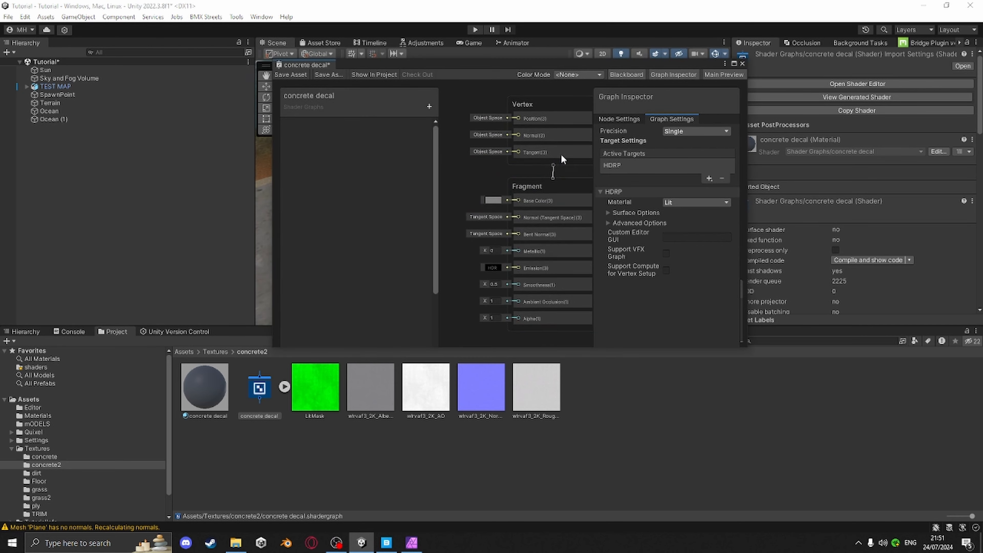
click(733, 63)
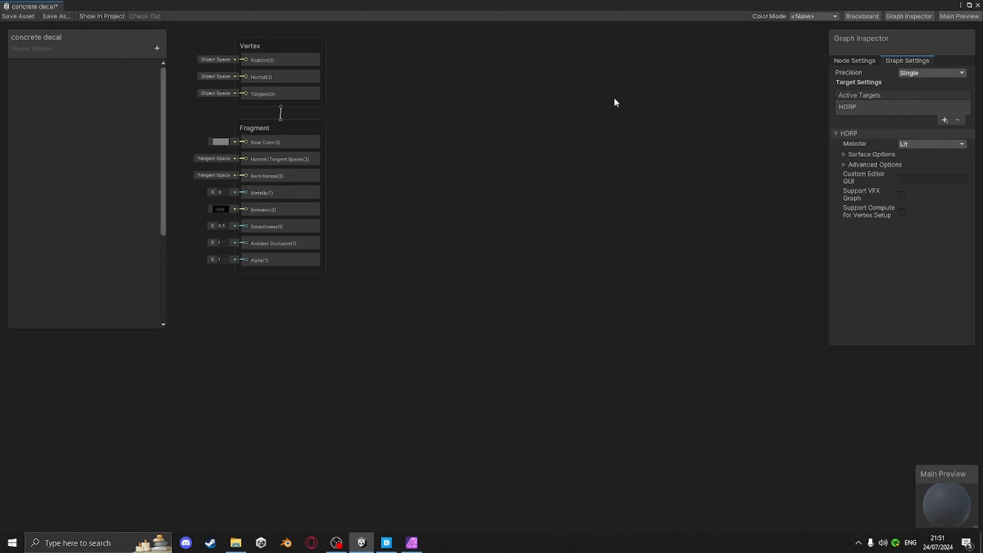
middle_drag(338, 110, 753, 197)
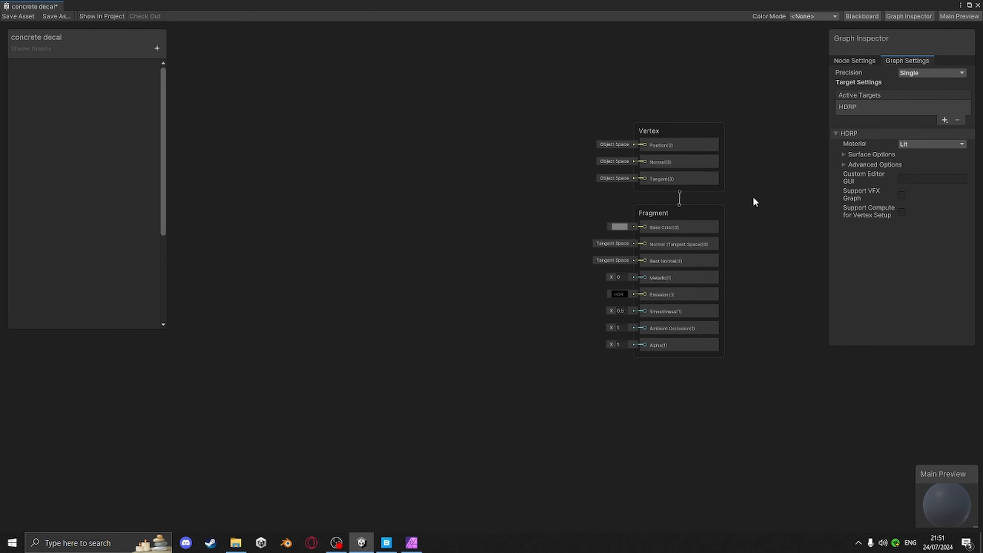
Add a Texture 2D property to the blackboard named albedo
click(156, 49)
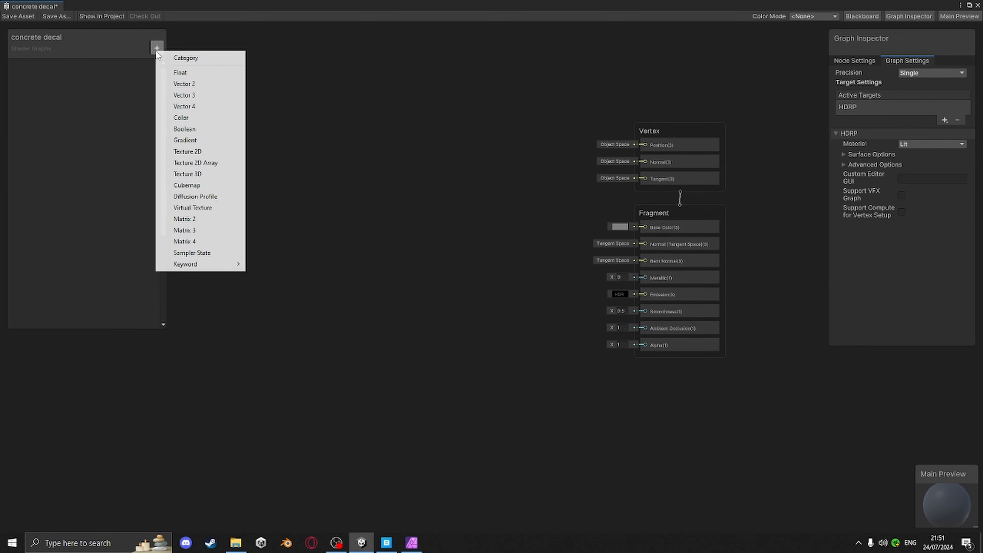
click(187, 151)
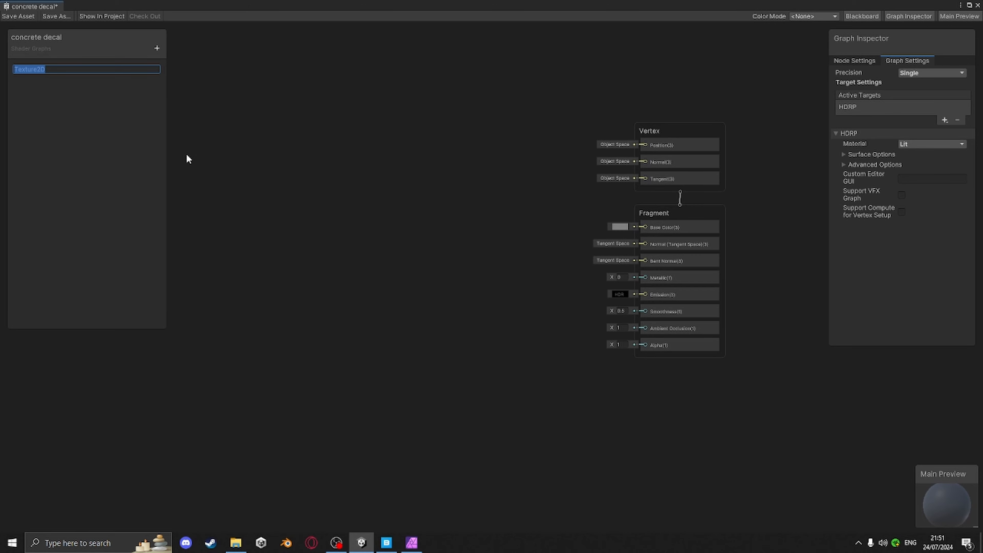
text(albedo)
key(Return)
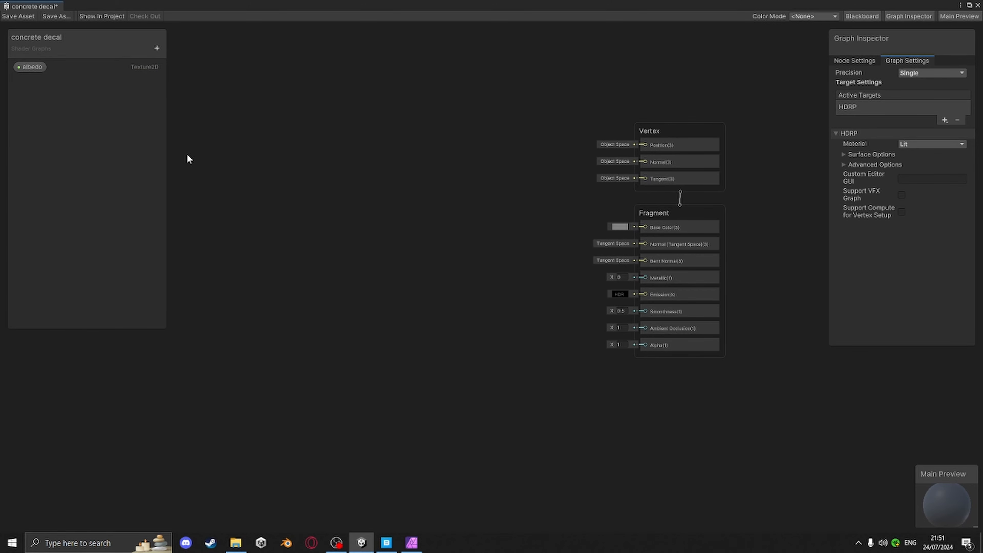
Duplicate the albedo property and rename the copy to normal
click(34, 69)
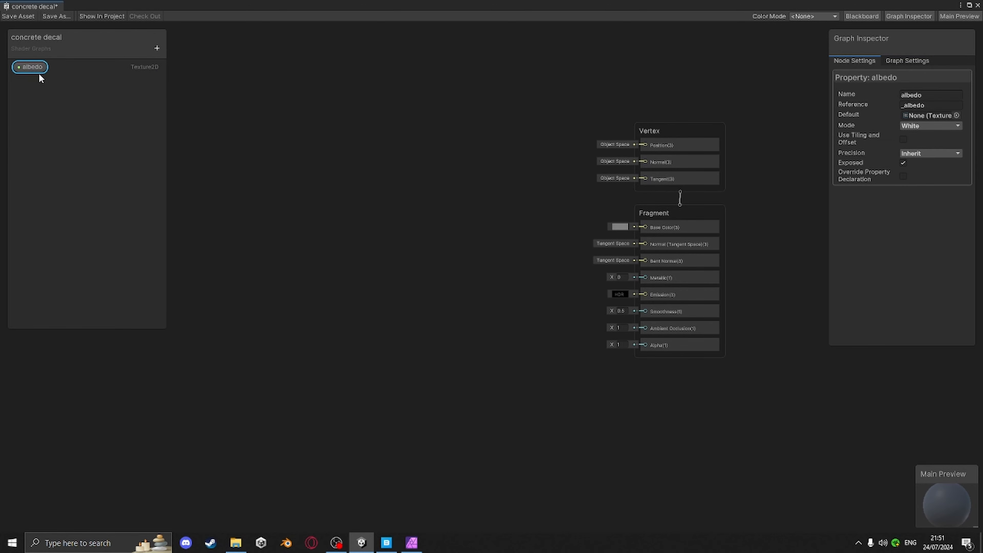
key(ctrl+d)
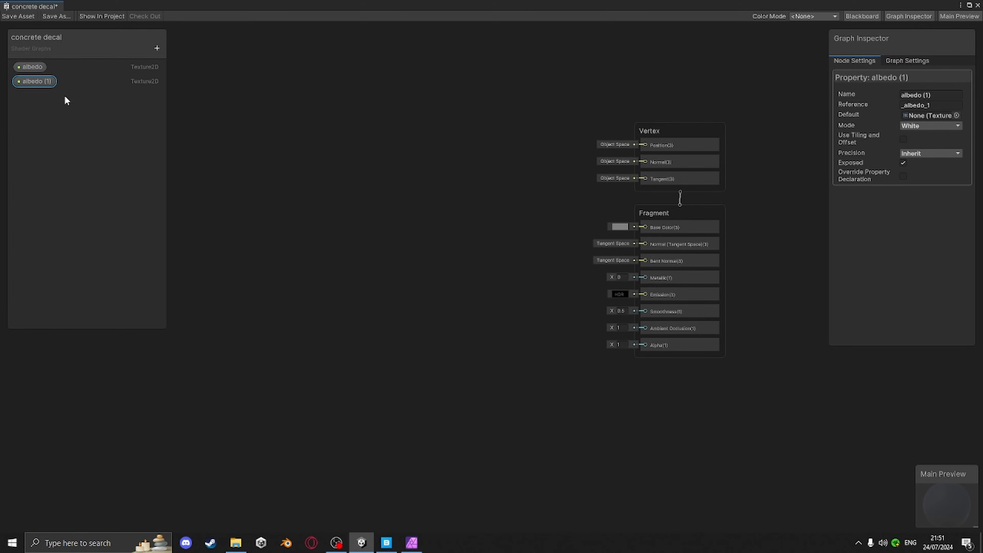
right_click(43, 82)
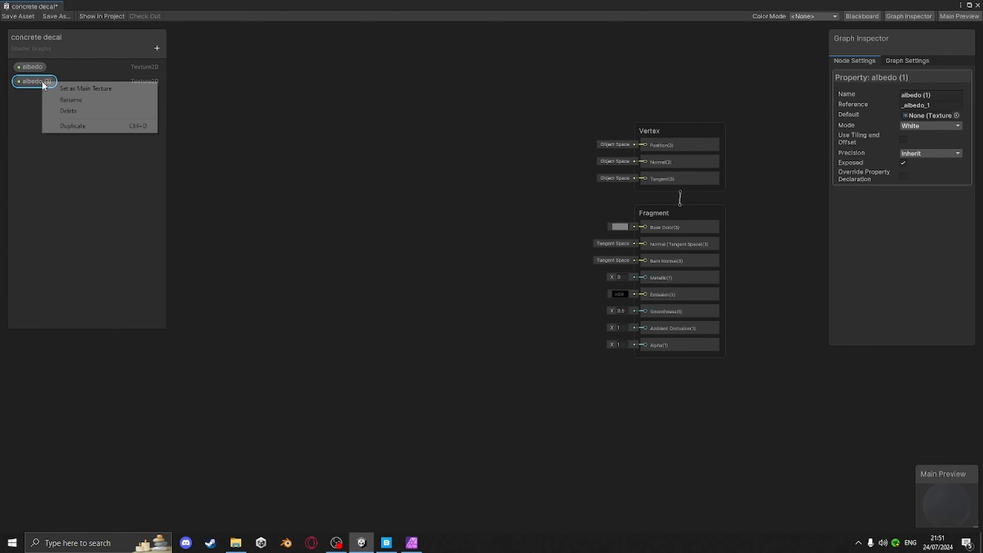
click(84, 97)
text(normal)
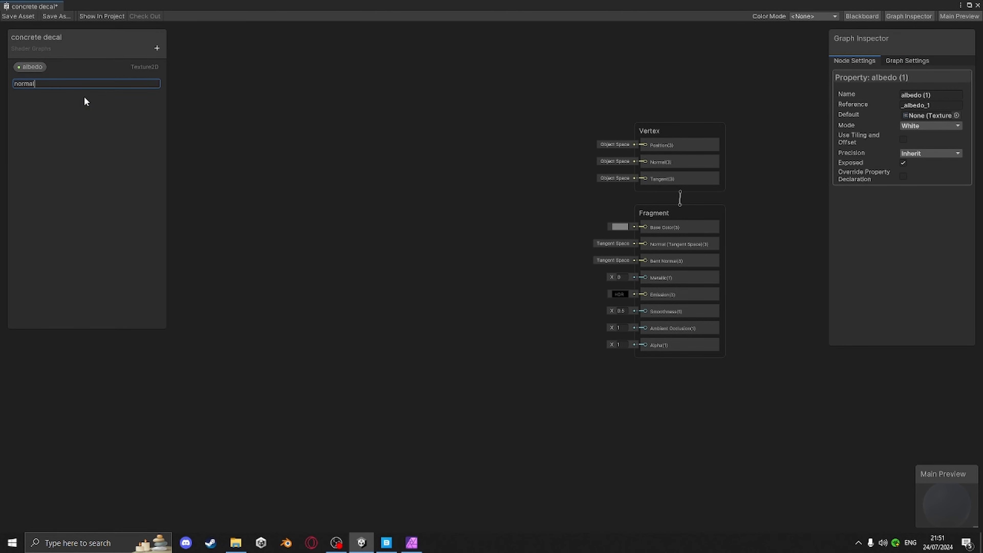
key(Return)
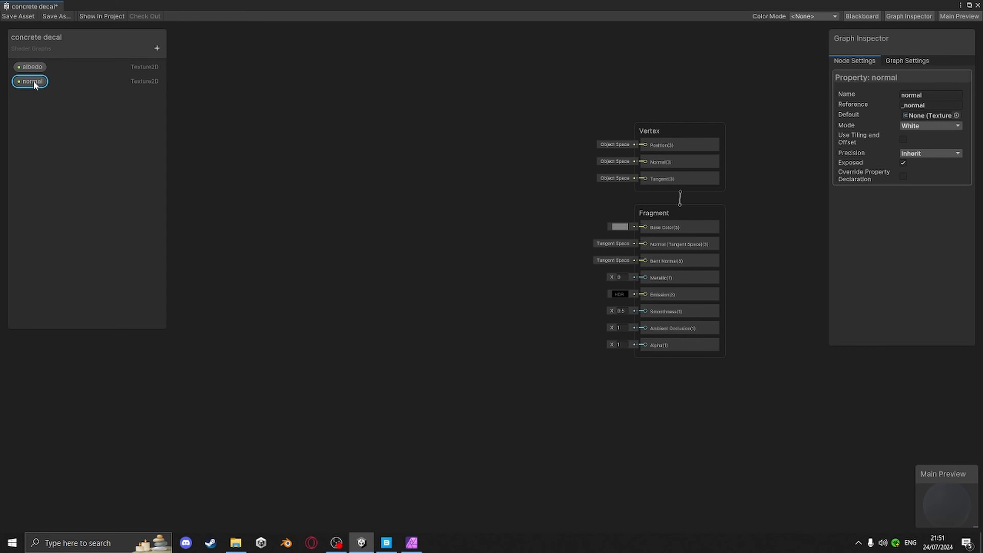
Duplicate the normal property and rename the copy to decal
key(ctrl+d)
right_click(38, 96)
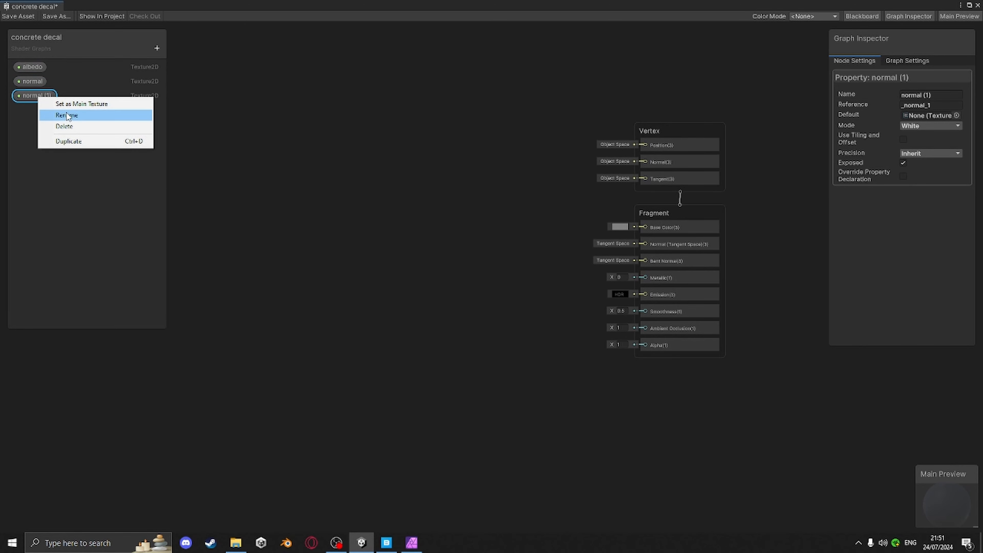
click(72, 115)
text(de)
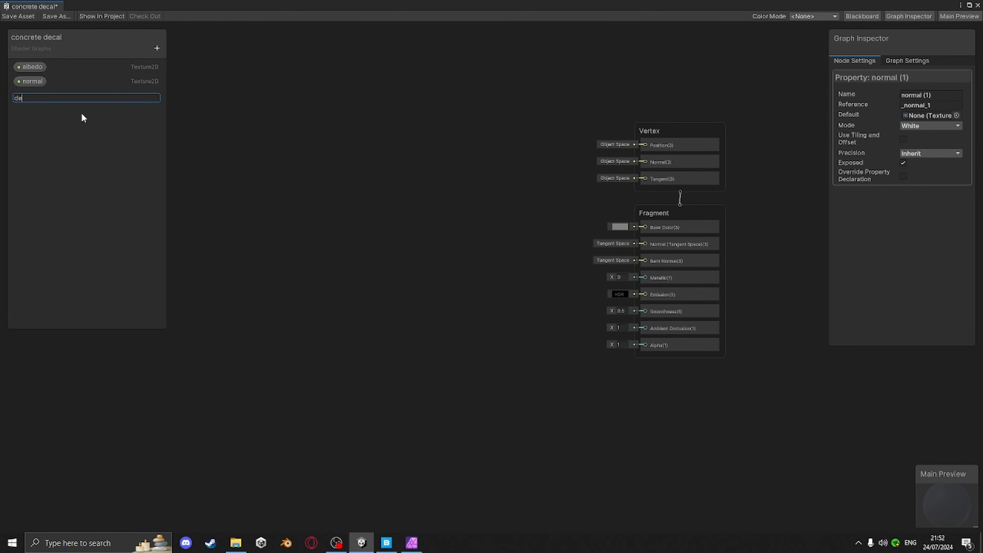
text(cal)
key(Return)
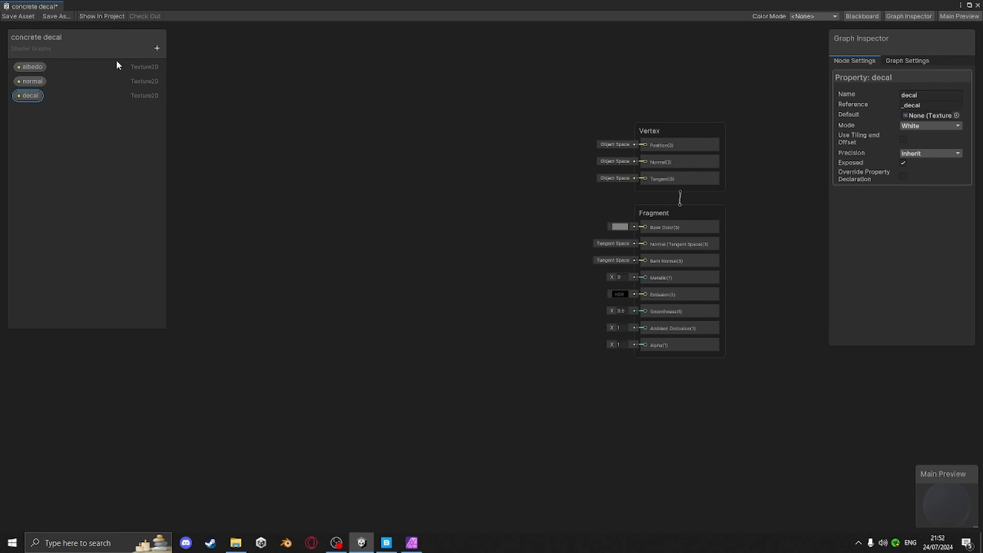
Drag the albedo property onto the graph as a node
click(33, 69)
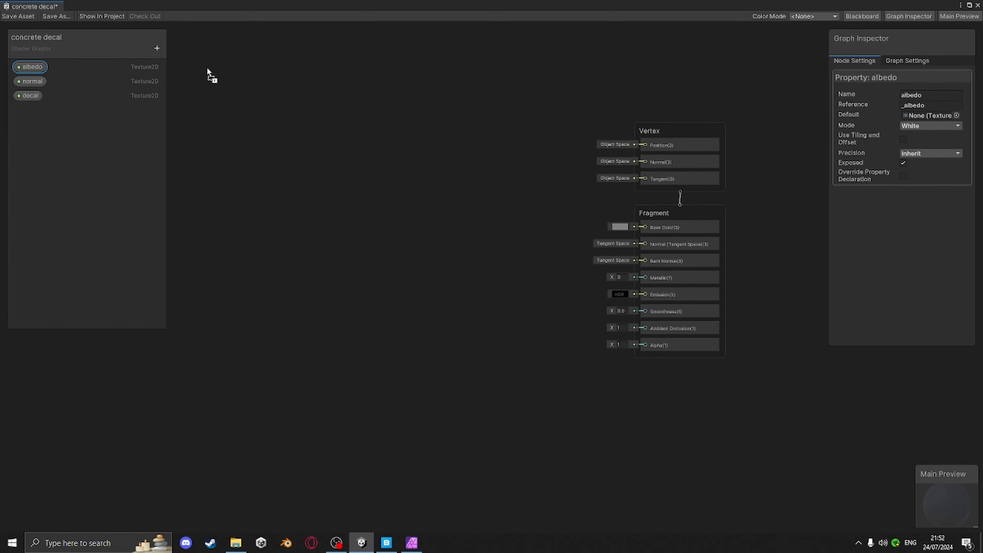
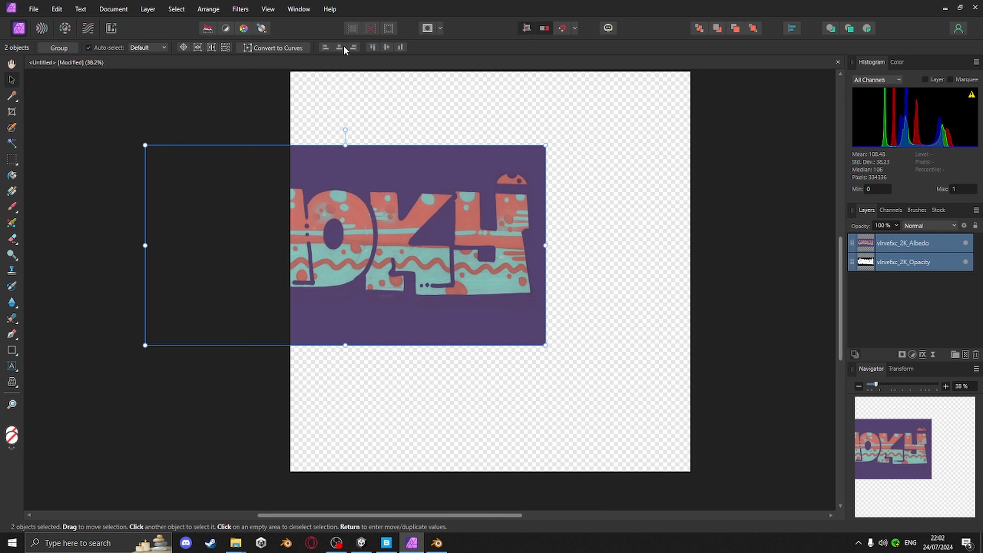
Align both the albedo and opacity image layers to the canvas's left edge and vertical middle
click(881, 258)
shift+click(905, 247)
drag(425, 248, 588, 266)
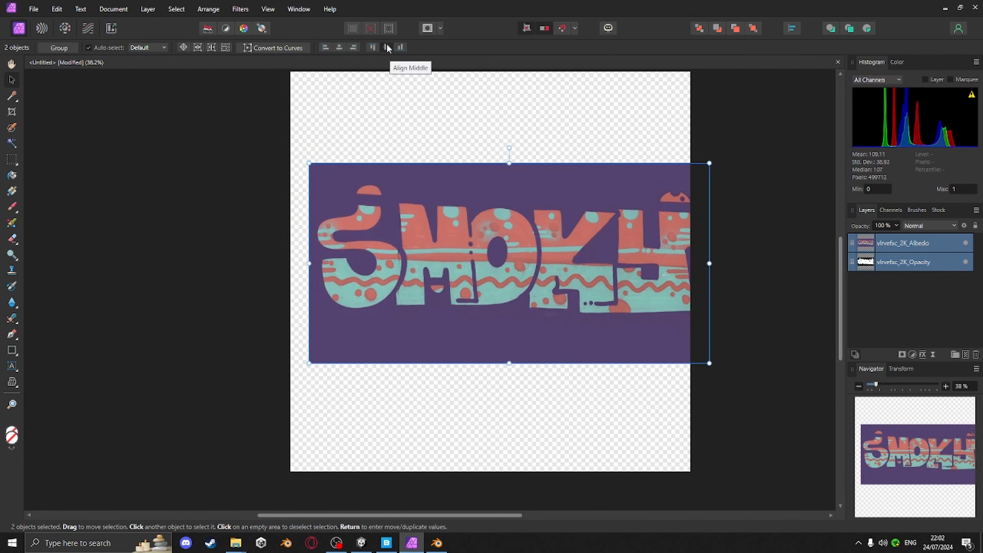
click(576, 286)
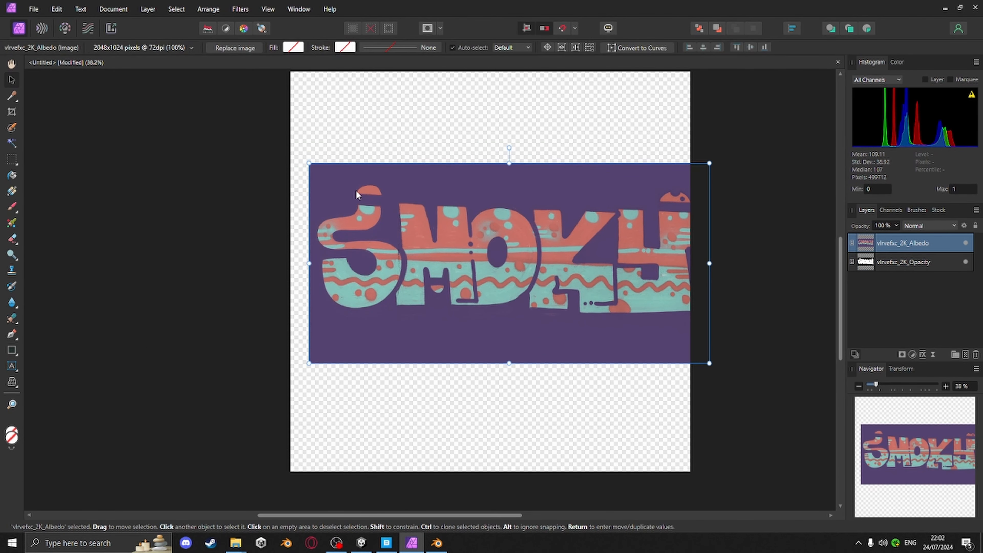
click(689, 47)
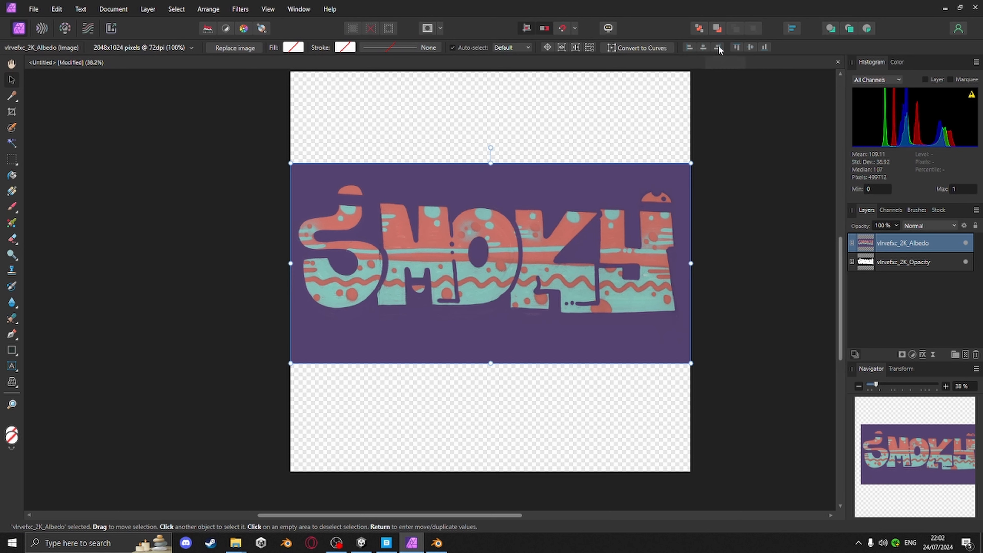
click(750, 47)
click(901, 262)
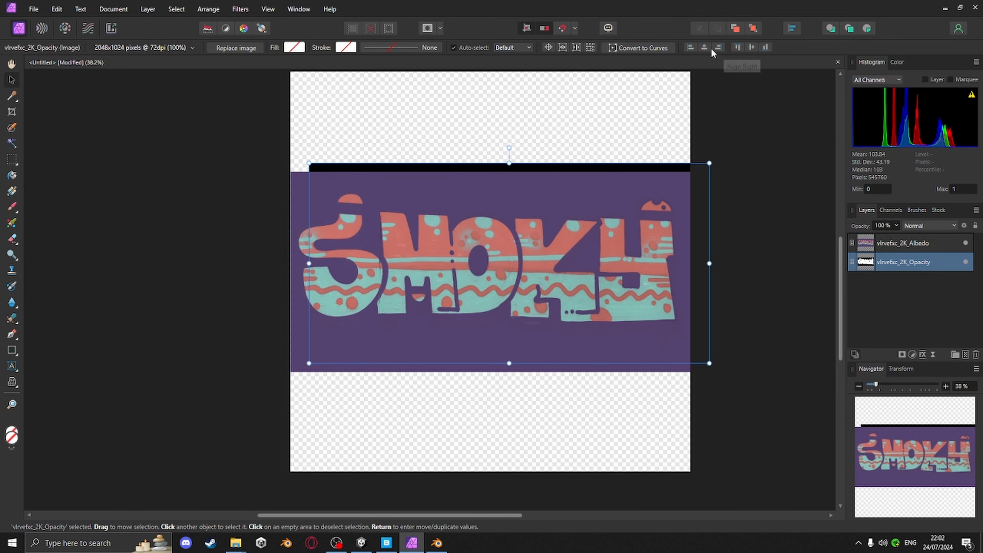
click(690, 47)
click(751, 47)
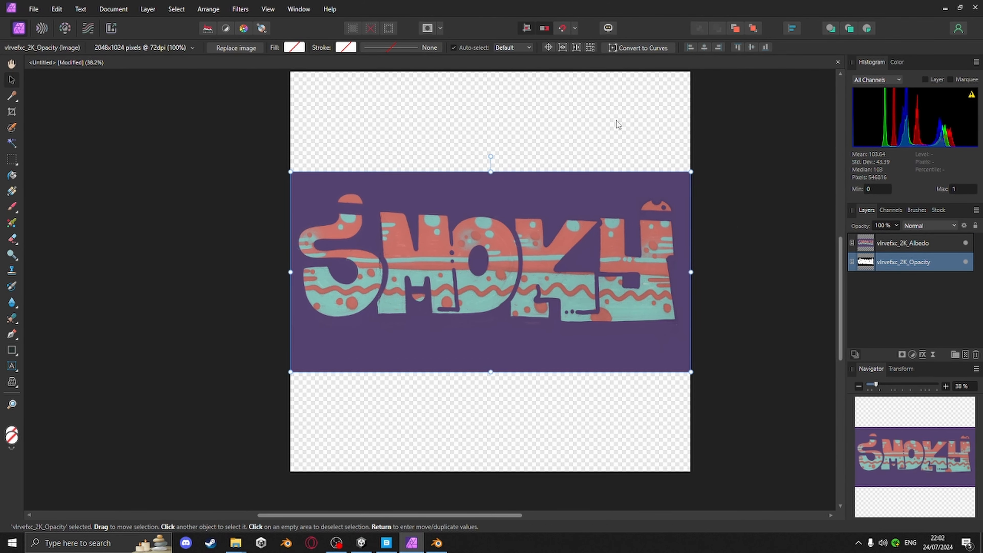
Place the opacity layer above the albedo, rasterize it to a mask and apply it as the albedo layer's mask
click(584, 114)
drag(902, 265, 908, 232)
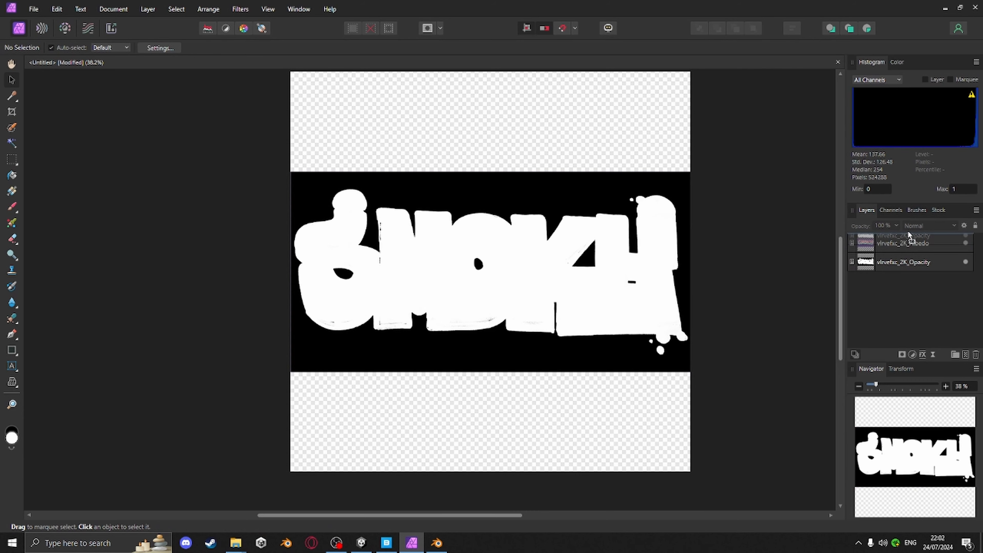
click(906, 242)
right_click(906, 244)
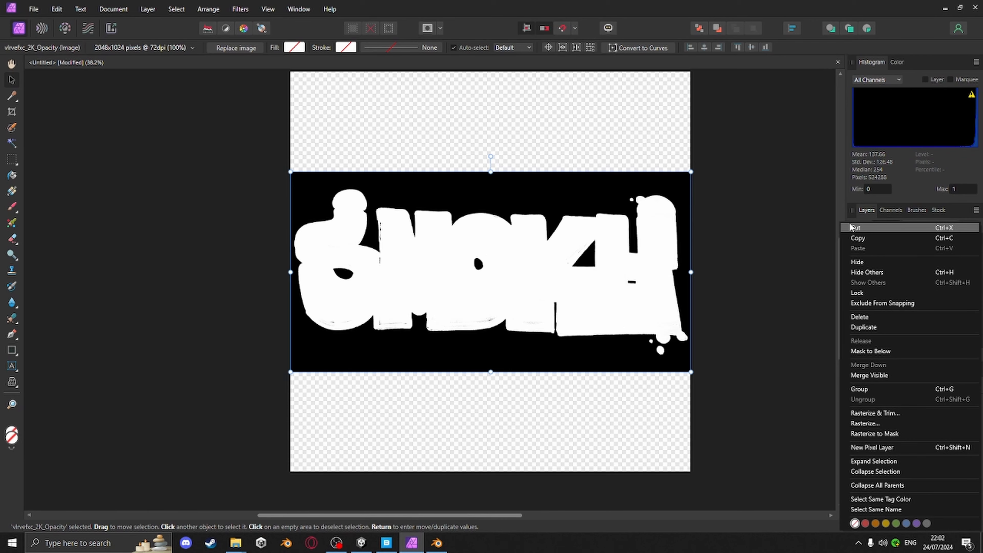
click(875, 433)
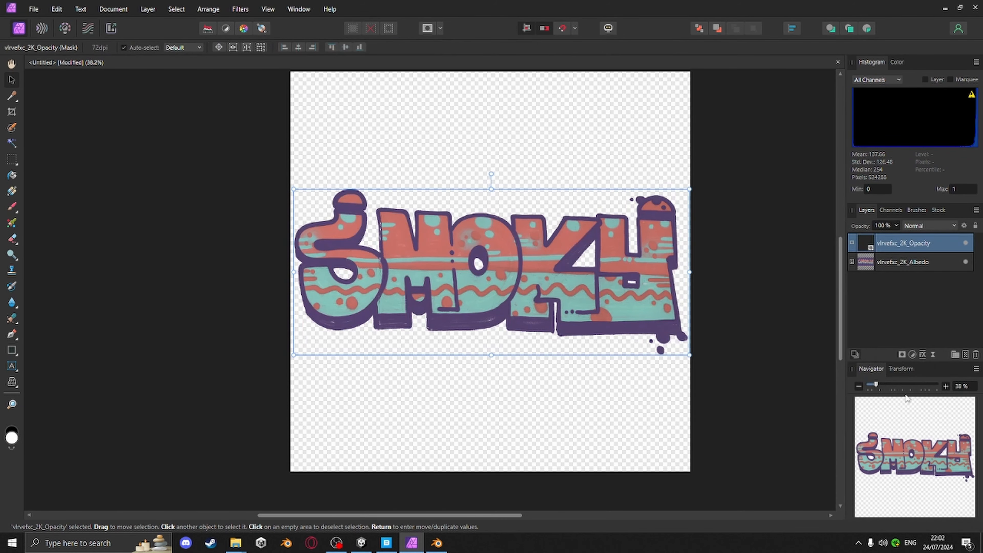
right_click(890, 242)
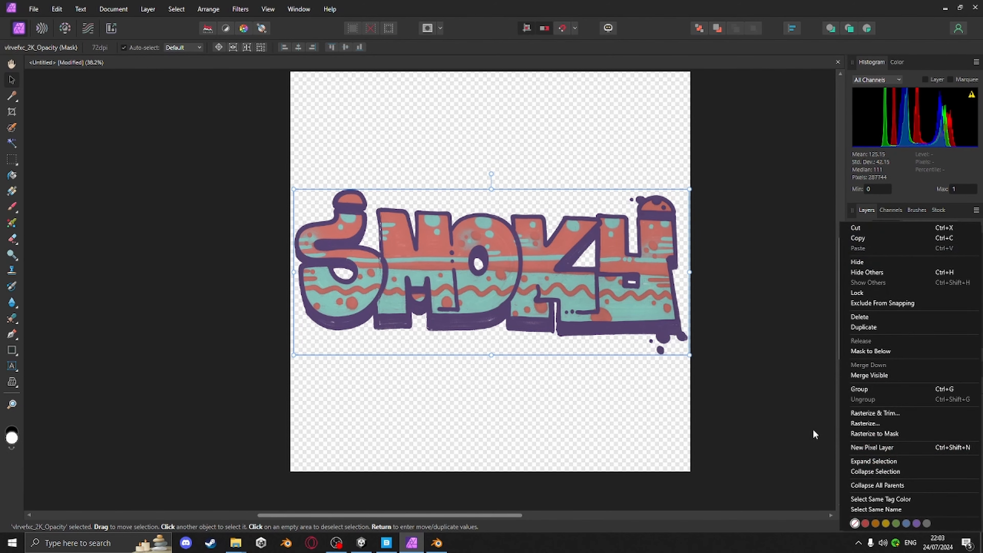
click(878, 350)
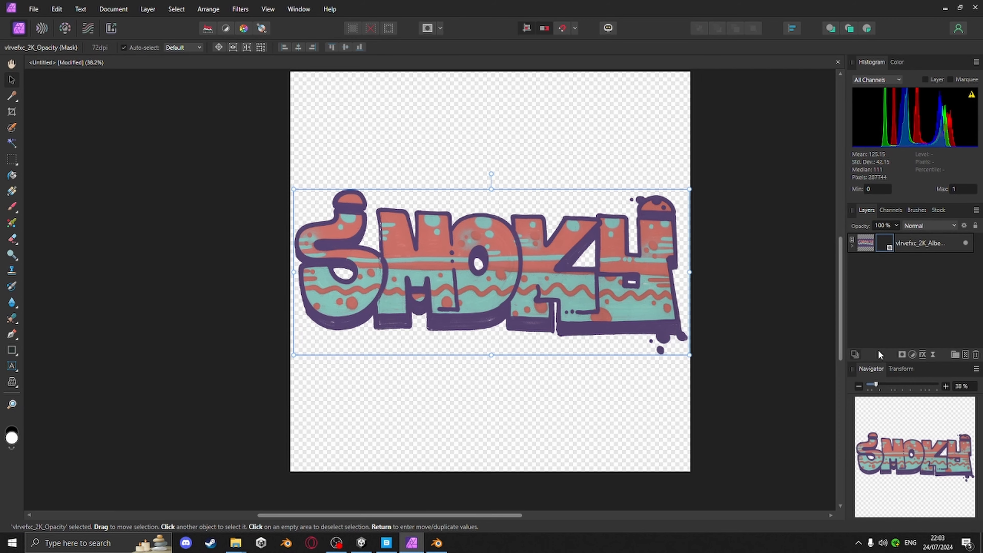
middle_drag(562, 267, 458, 255)
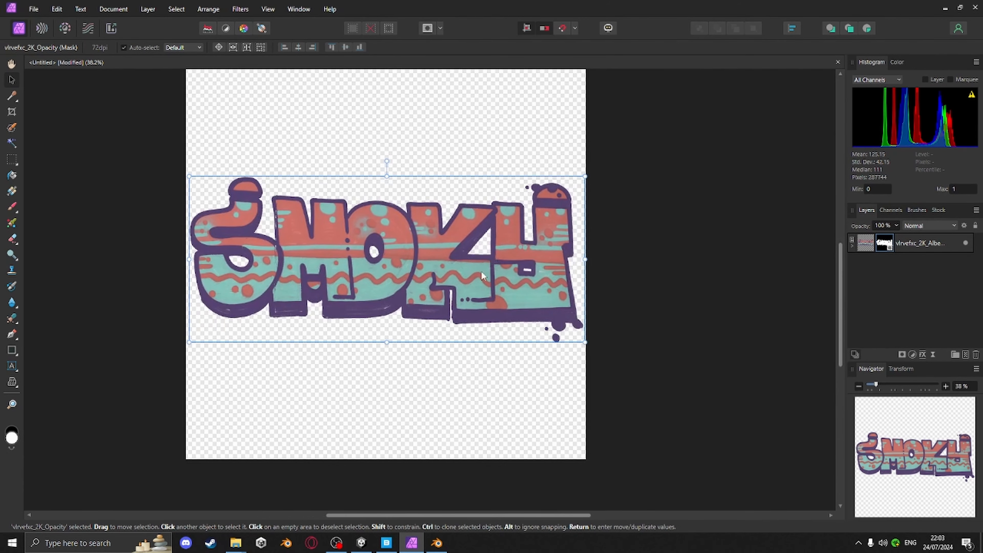
scroll(473, 293, down, 2)
middle_drag(472, 294, 488, 353)
click(686, 237)
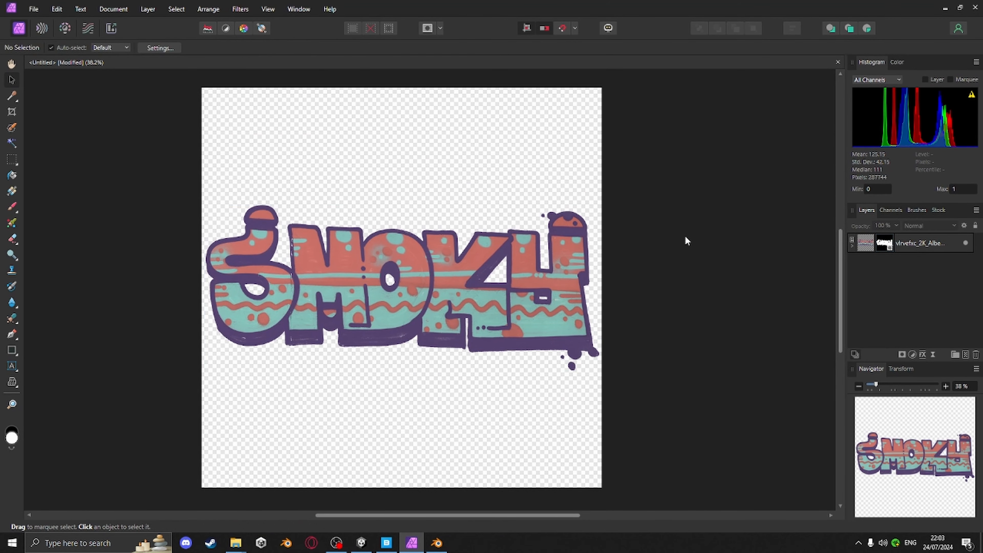
click(34, 9)
click(79, 275)
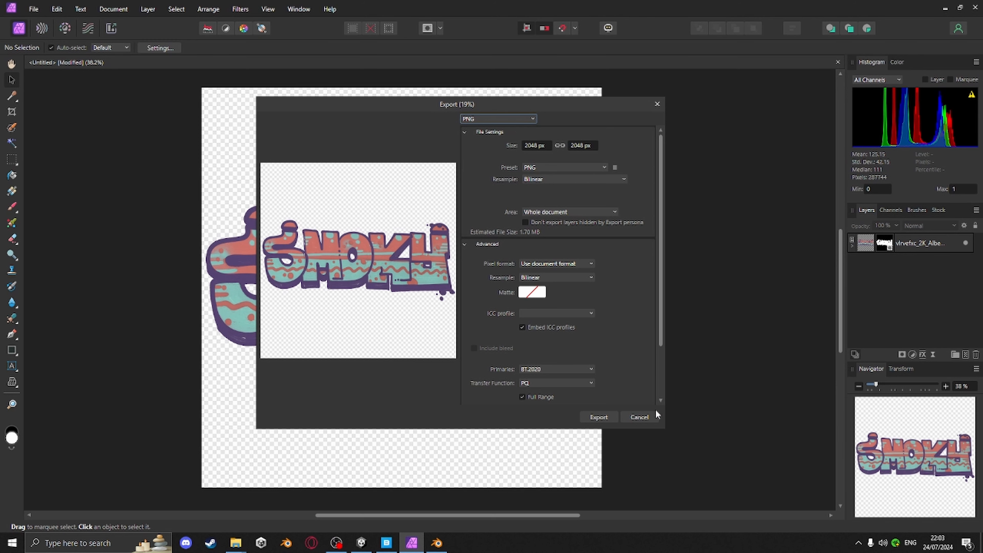
click(645, 418)
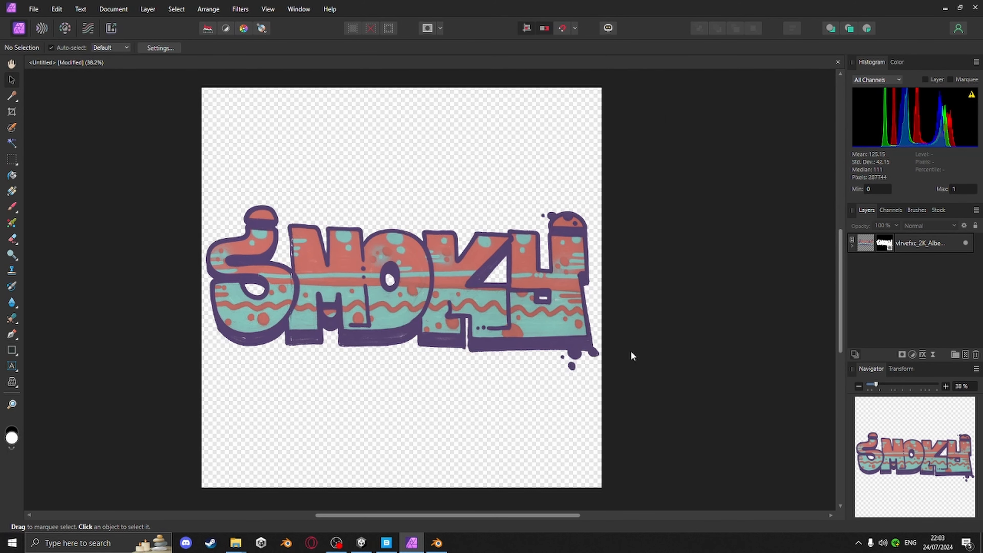
Scale the masked graffiti image down to about 46% and place it in the canvas's top-left corner
ctrl+scroll(494, 308, down, 2)
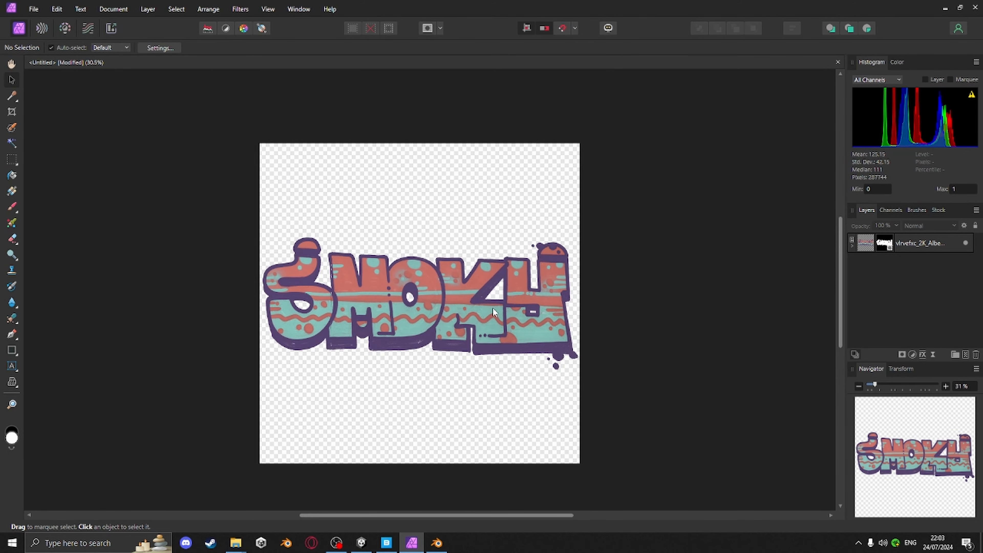
click(427, 313)
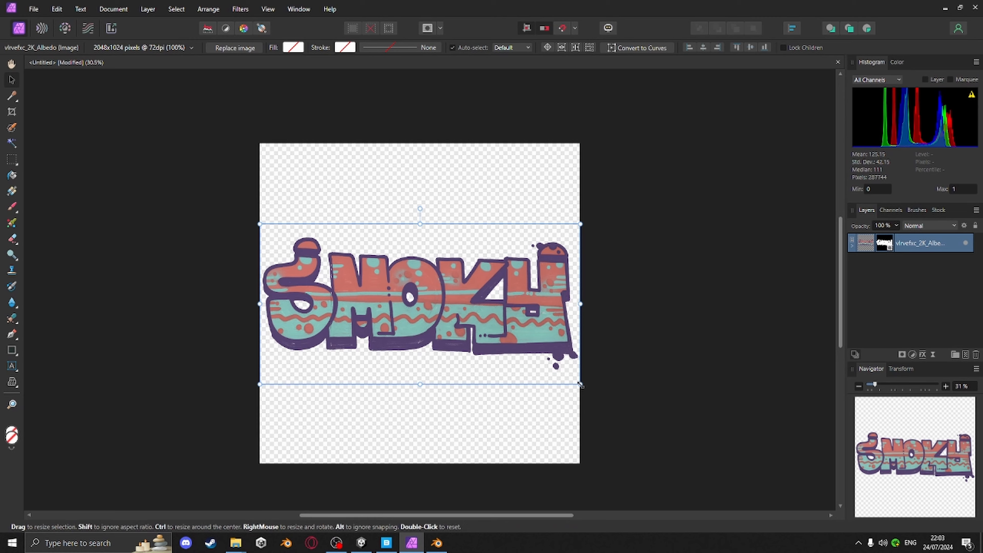
drag(581, 385, 425, 283)
drag(348, 267, 362, 202)
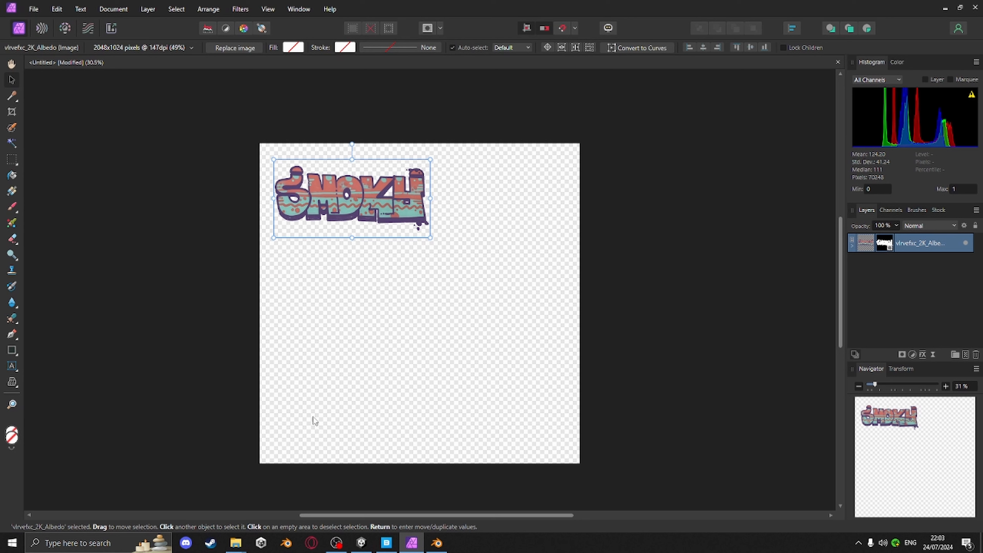
drag(426, 240, 417, 234)
drag(395, 203, 400, 210)
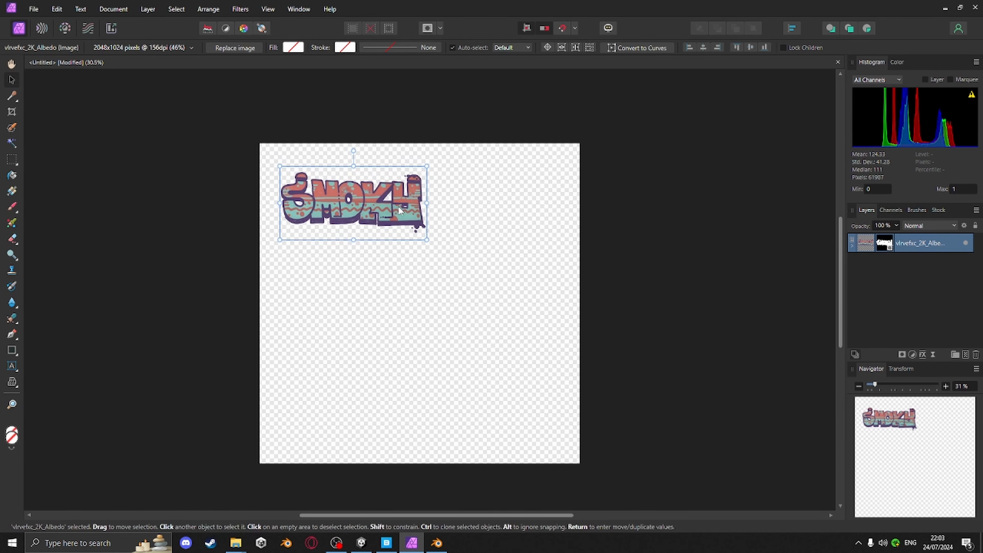
click(193, 153)
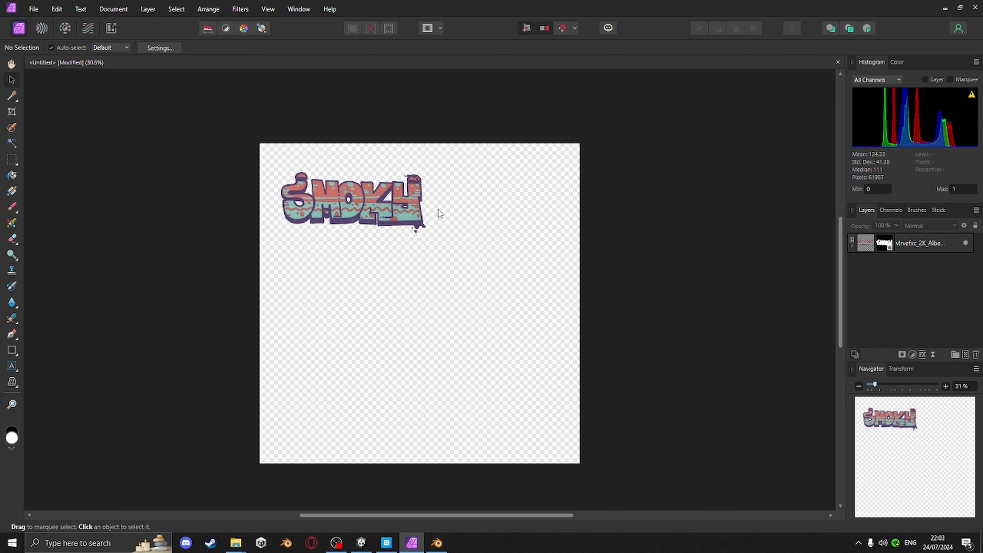
Save the document as graffiti atlas in the concrete2 textures folder
click(34, 11)
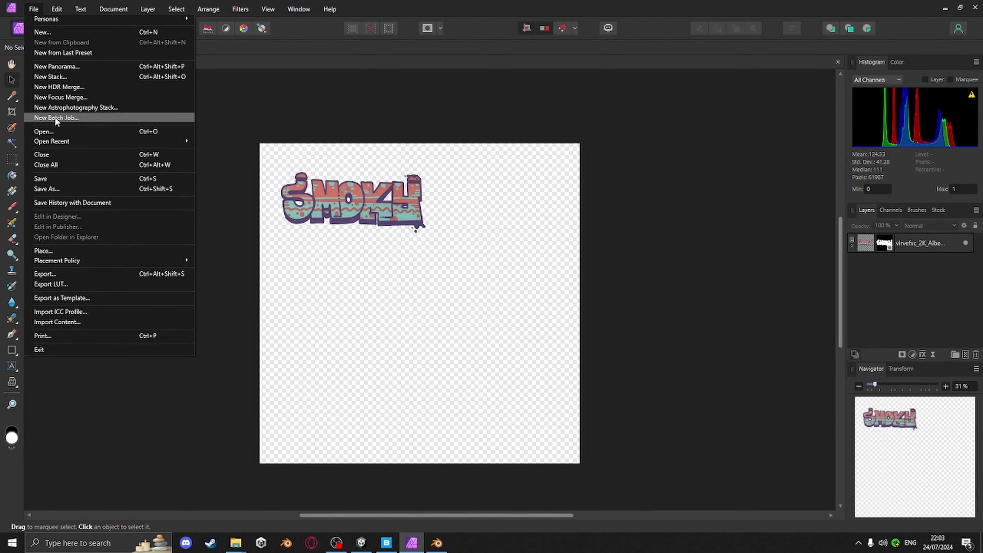
click(54, 188)
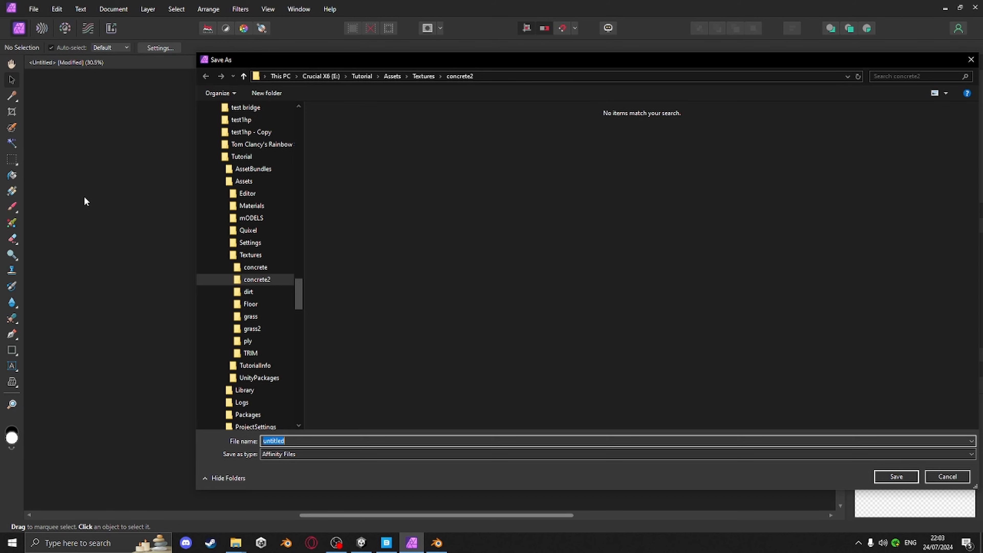
text(graffiti atlas)
key(Return)
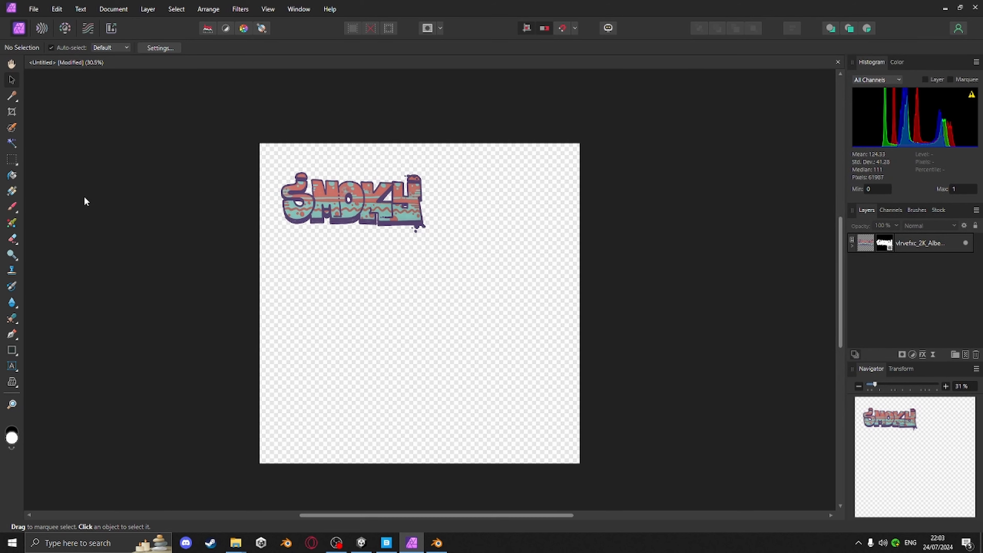
click(33, 8)
click(58, 189)
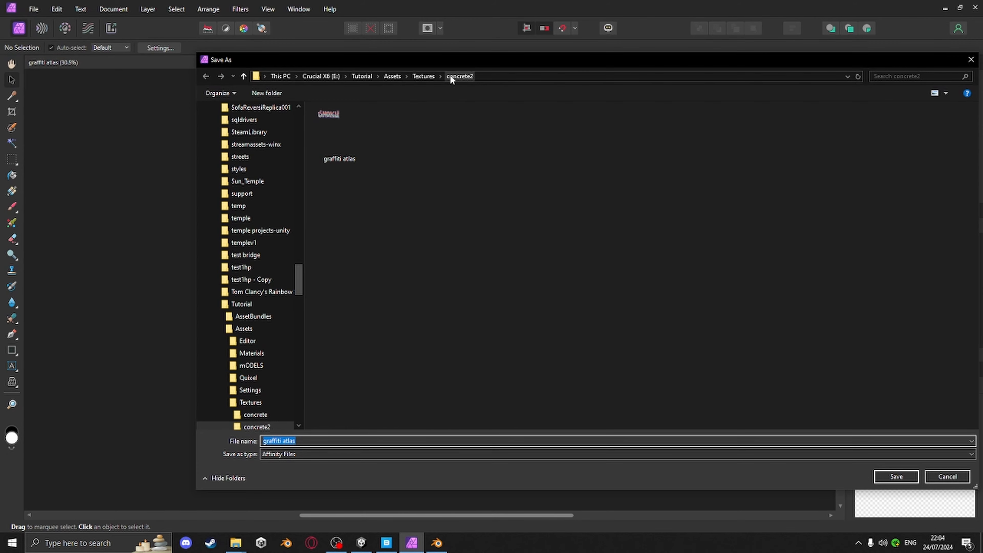
click(947, 477)
Export the document as a PNG named graffiti atlas into the concrete2 textures folder
click(36, 7)
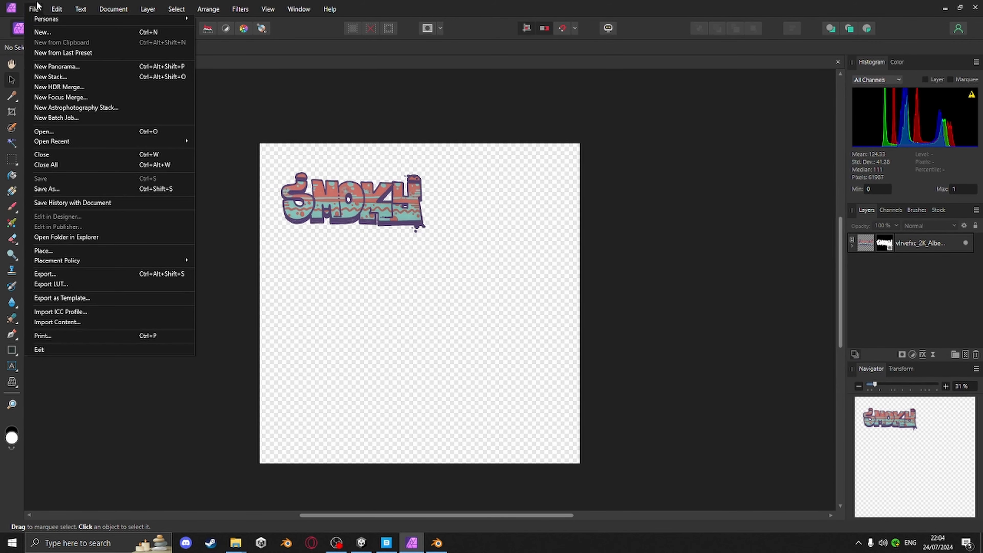
click(59, 273)
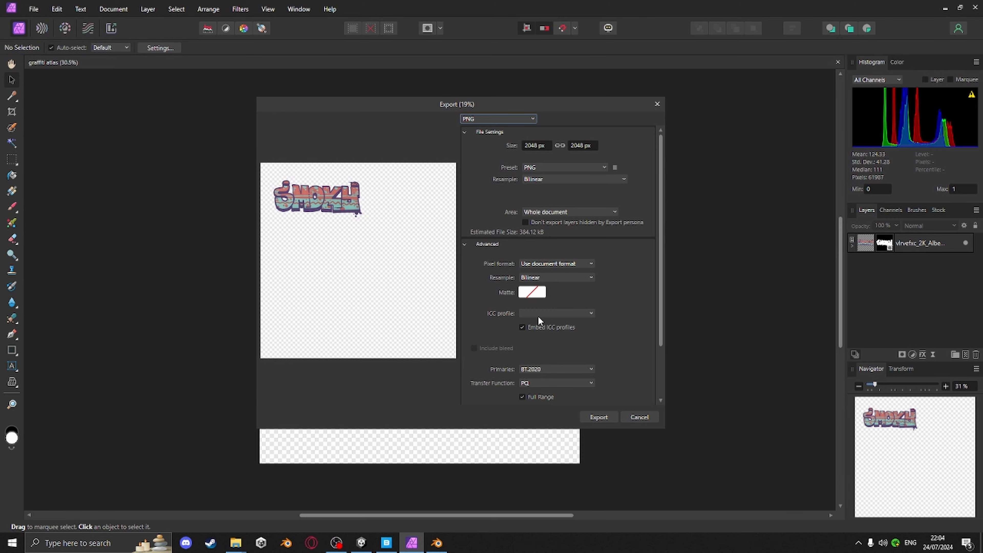
click(598, 417)
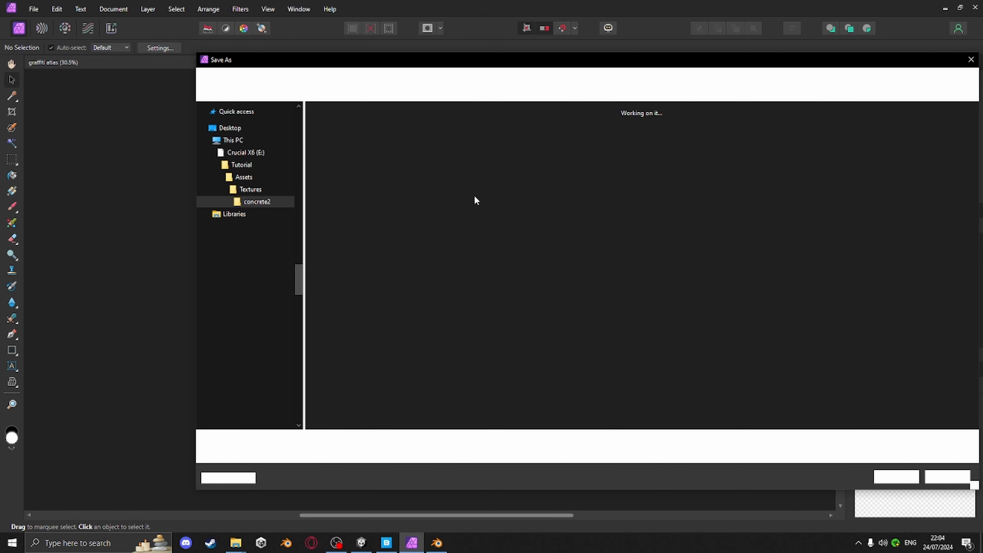
click(895, 476)
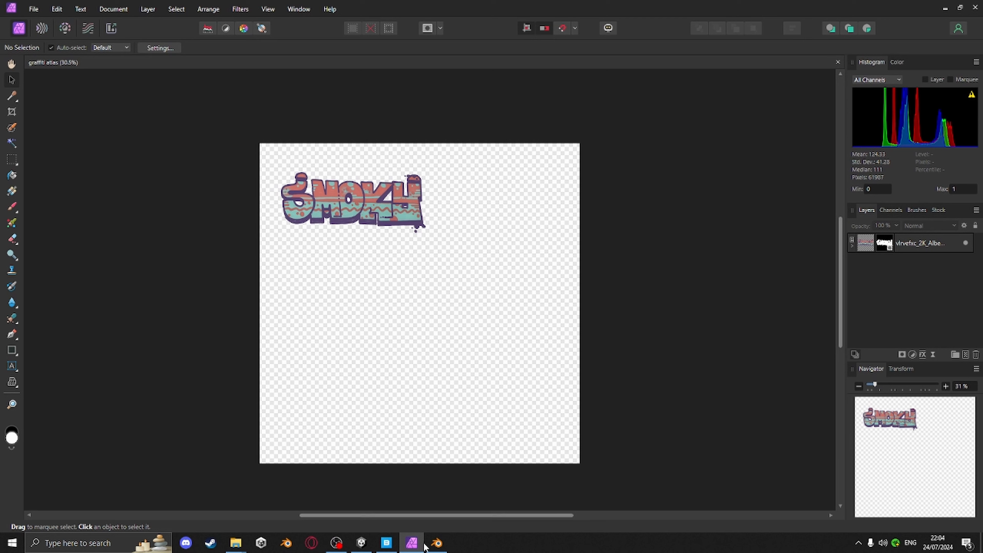
Switch to Blender and open graffiti atlas.png as the image in the UV editor
click(440, 543)
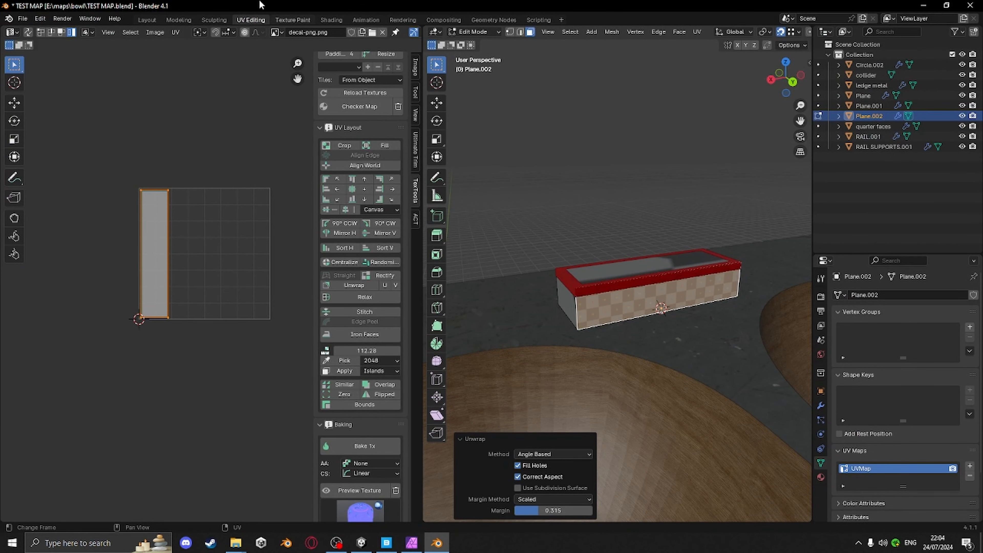
click(371, 33)
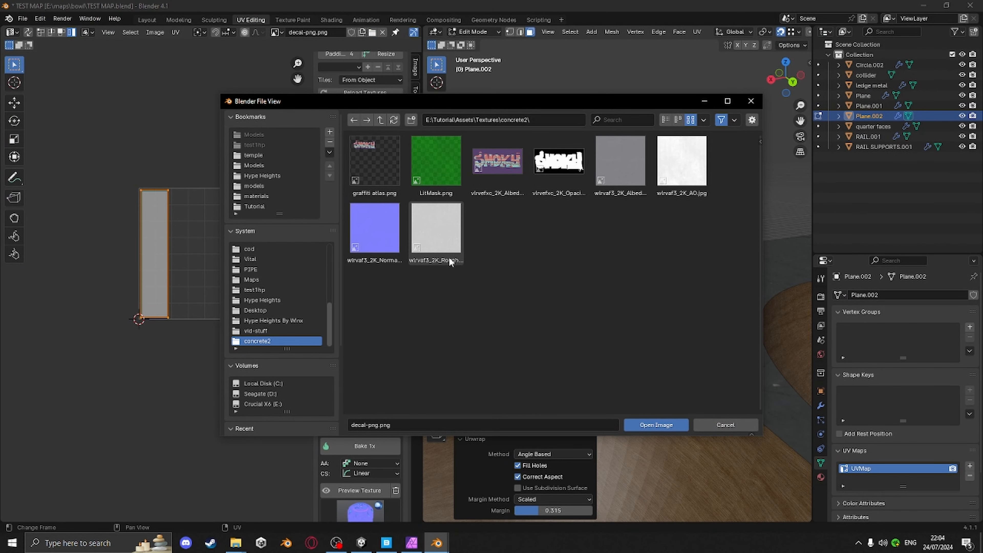
click(368, 151)
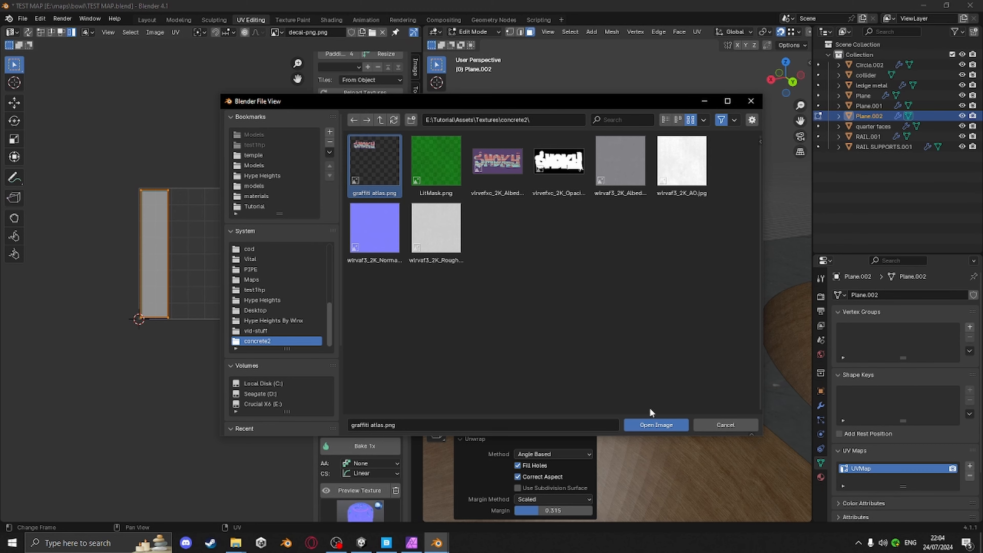
click(659, 424)
Turn on the texture preview to show the graffiti atlas on the selected ledge mesh
scroll(228, 314, down, 6)
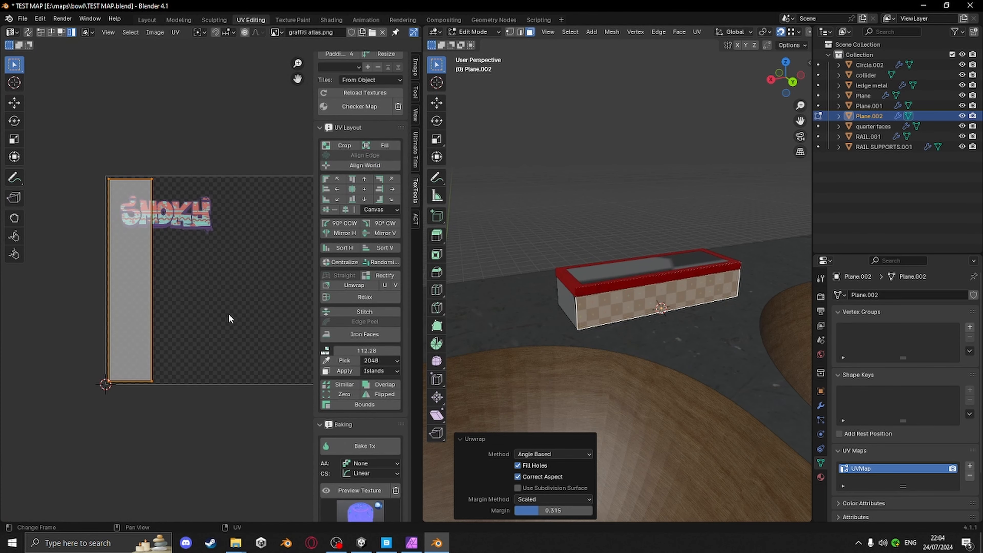
middle_drag(659, 309, 642, 315)
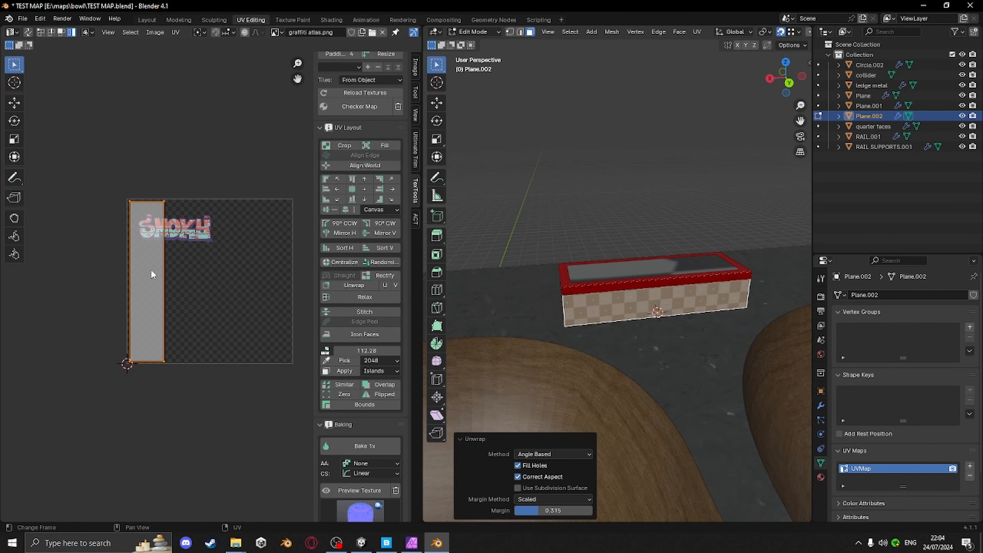
middle_drag(148, 240, 168, 226)
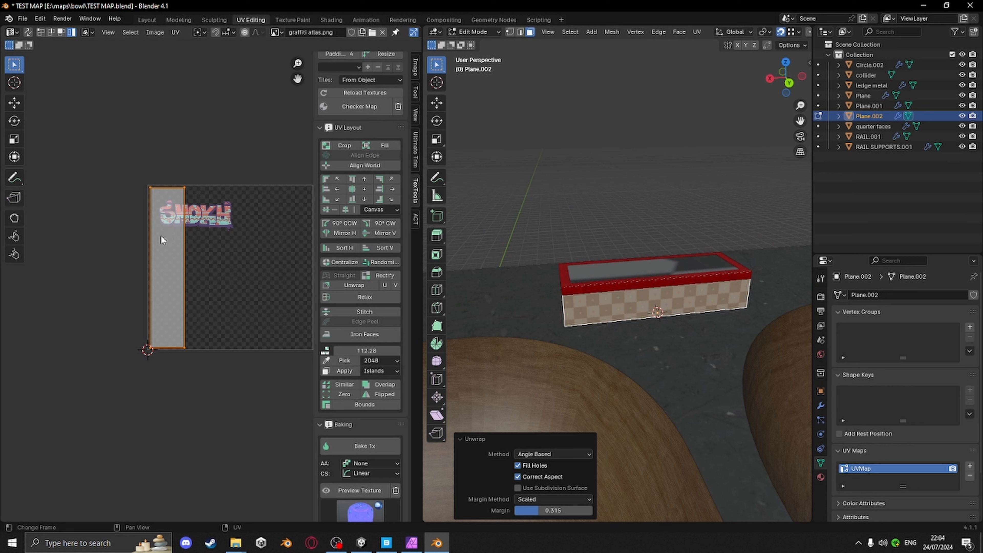
click(352, 489)
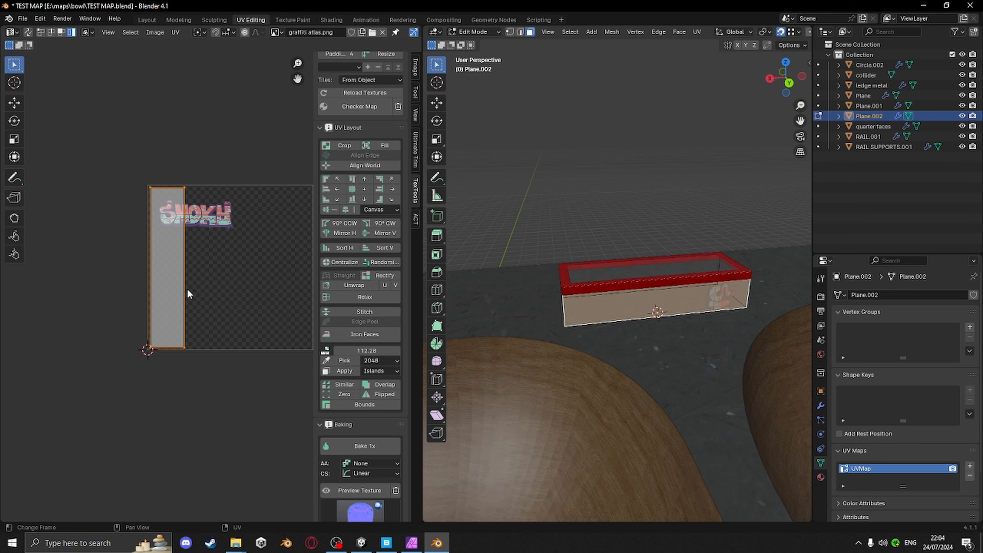
Move the ledge's UV island and rotate it 90° so it lies horizontally on the atlas
key(g)
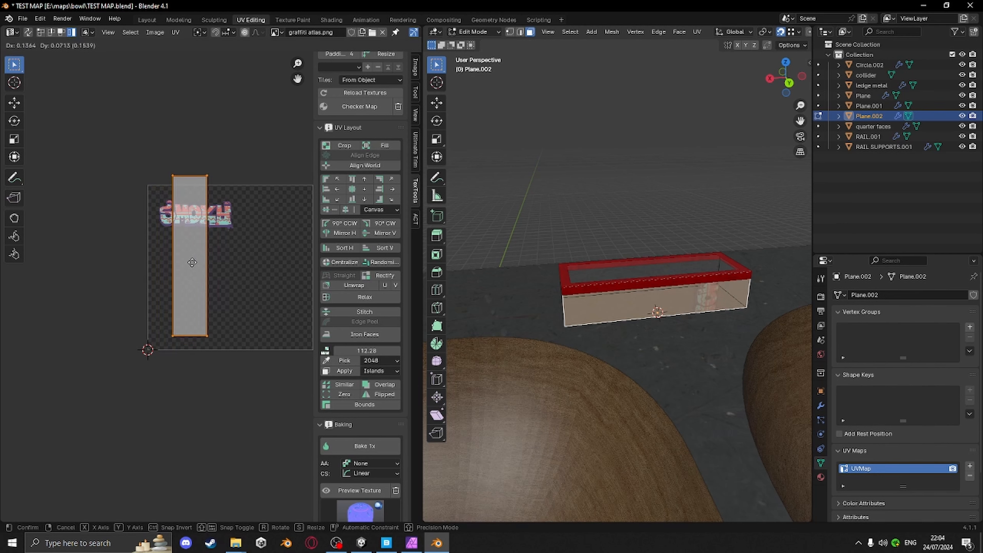
click(178, 279)
click(346, 223)
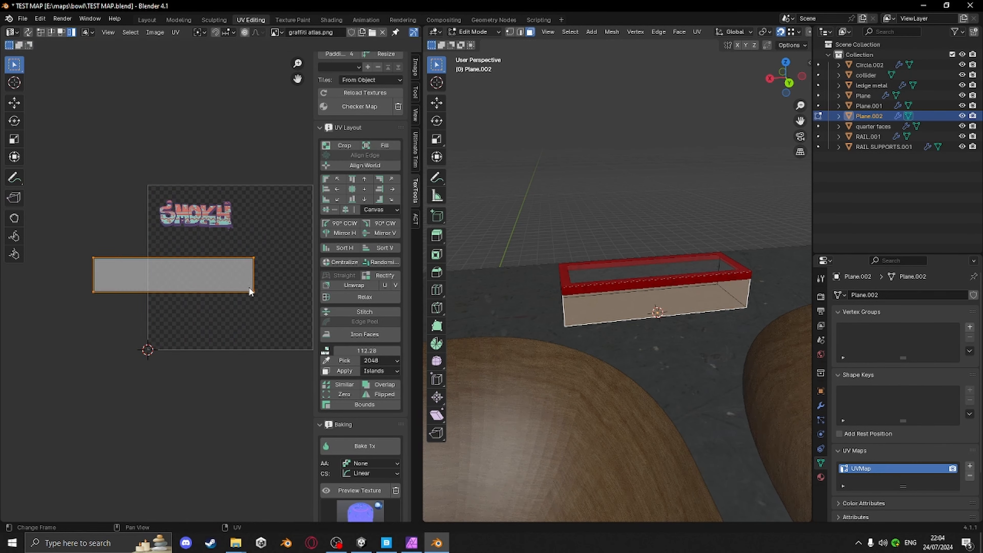
Move the island over the SMOKY graffiti and rotate it so the graffiti reads correctly on the ledge
key(g)
click(260, 220)
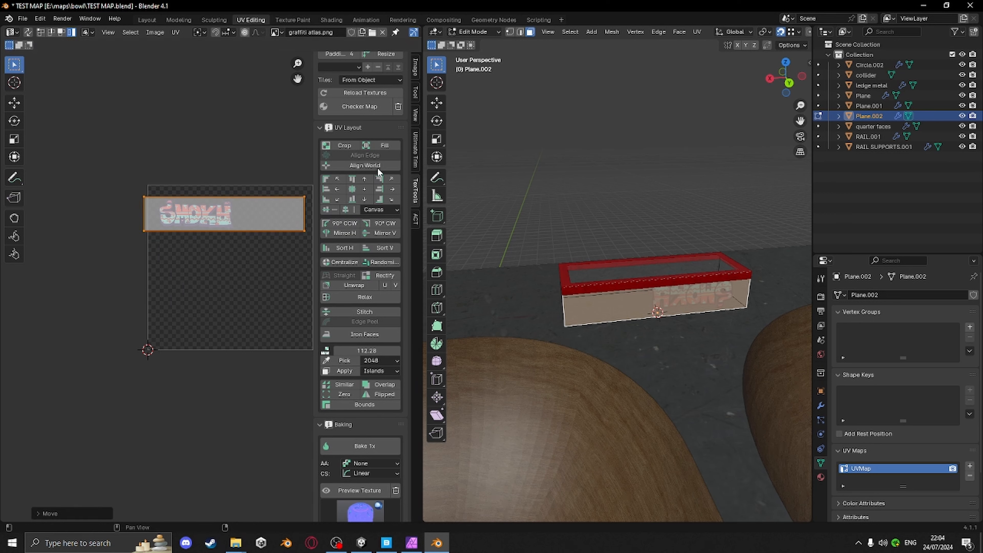
click(386, 223)
click(386, 224)
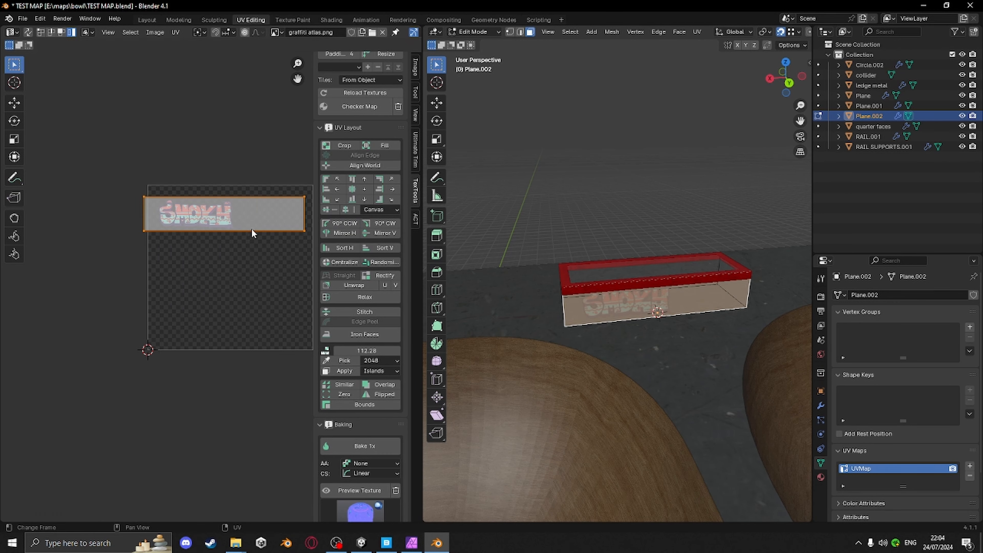
key(g)
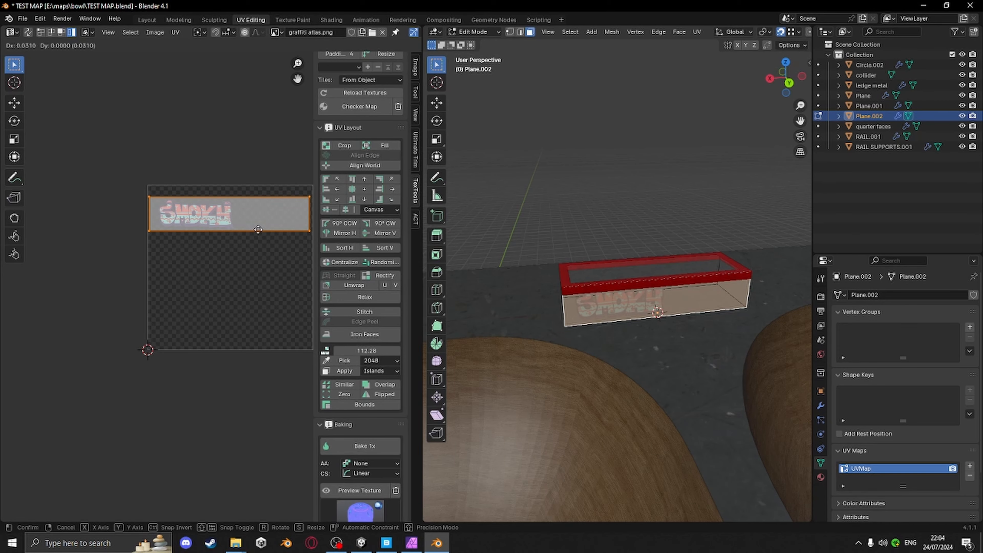
click(255, 232)
Widen the UV editor and scale the island up to frame the SMOKY graffiti
scroll(248, 246, up, 2)
scroll(248, 246, up, 1)
middle_drag(195, 204, 115, 311)
scroll(135, 292, up, 2)
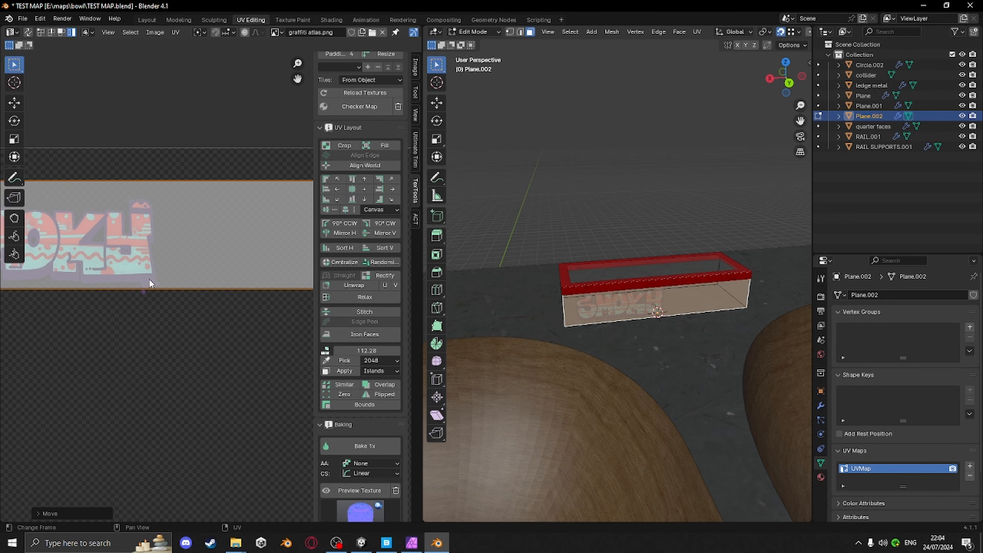
middle_drag(174, 282, 279, 305)
scroll(614, 380, up, 3)
middle_drag(614, 380, 608, 340)
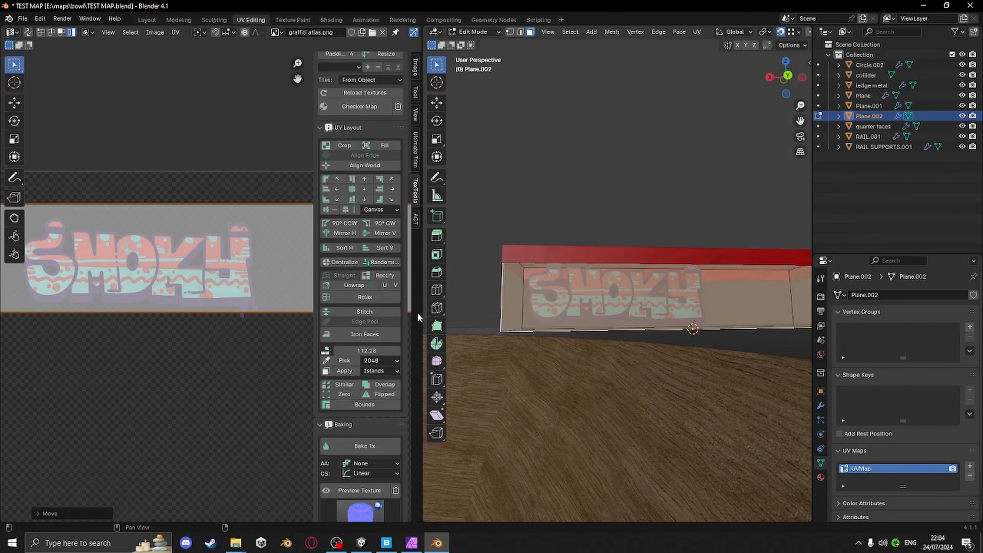
drag(418, 312, 522, 312)
middle_drag(714, 370, 680, 393)
scroll(680, 393, down, 3)
key(s)
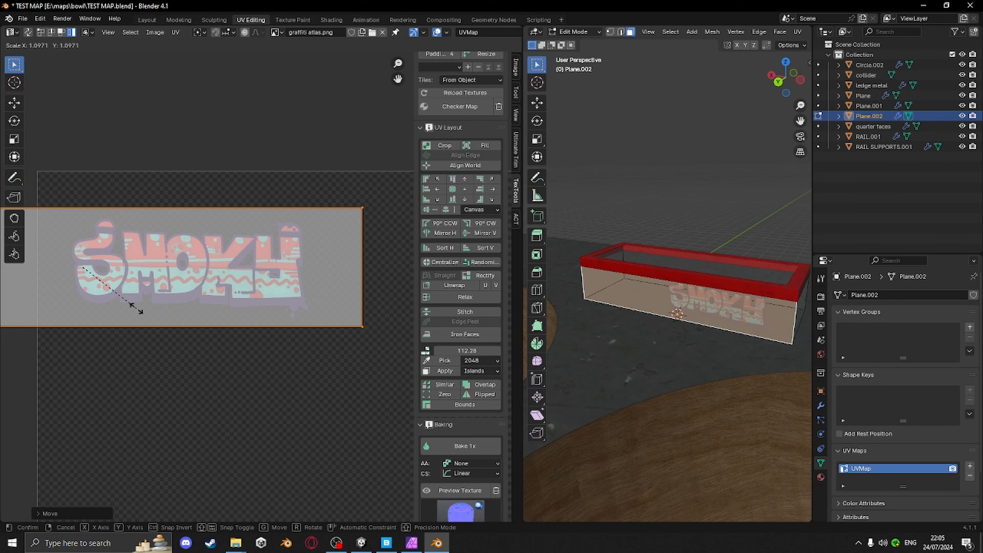
click(148, 318)
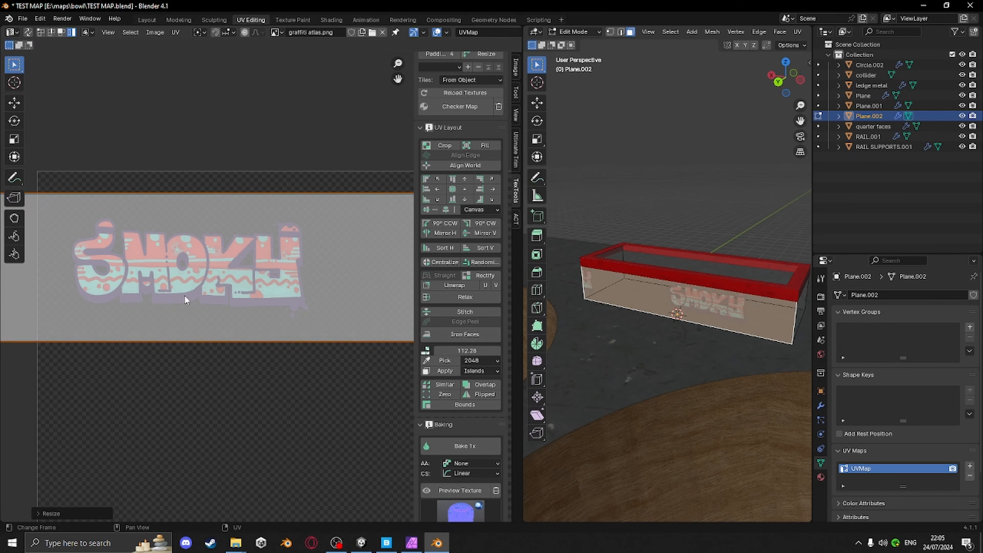
Reposition the island and scale it down slightly to fit the graffiti on the ledge side
key(g)
click(241, 277)
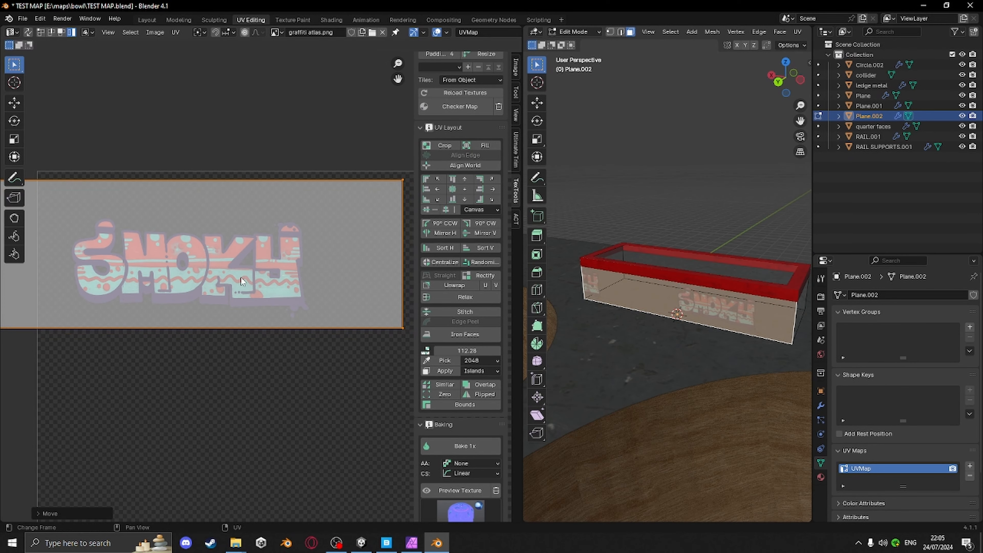
key(s)
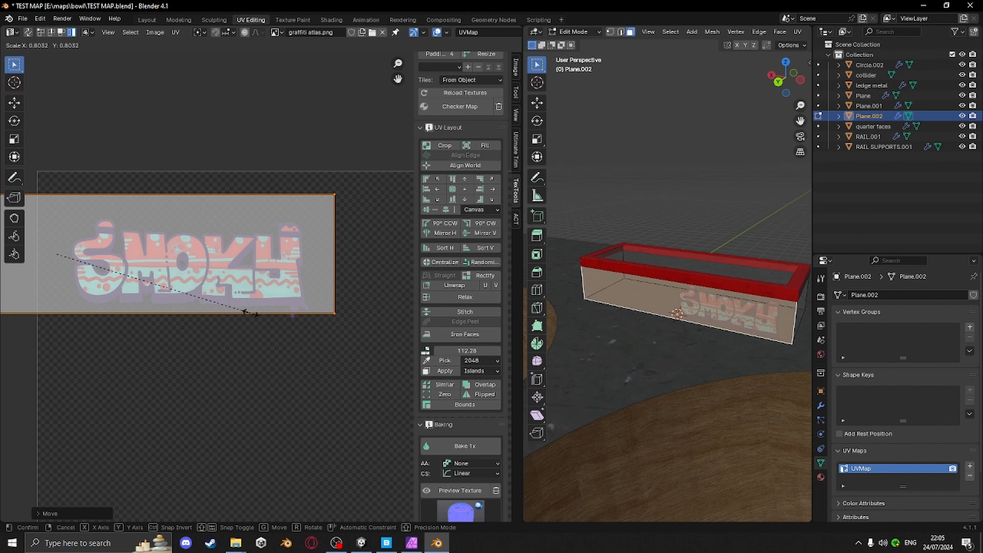
click(251, 312)
key(g)
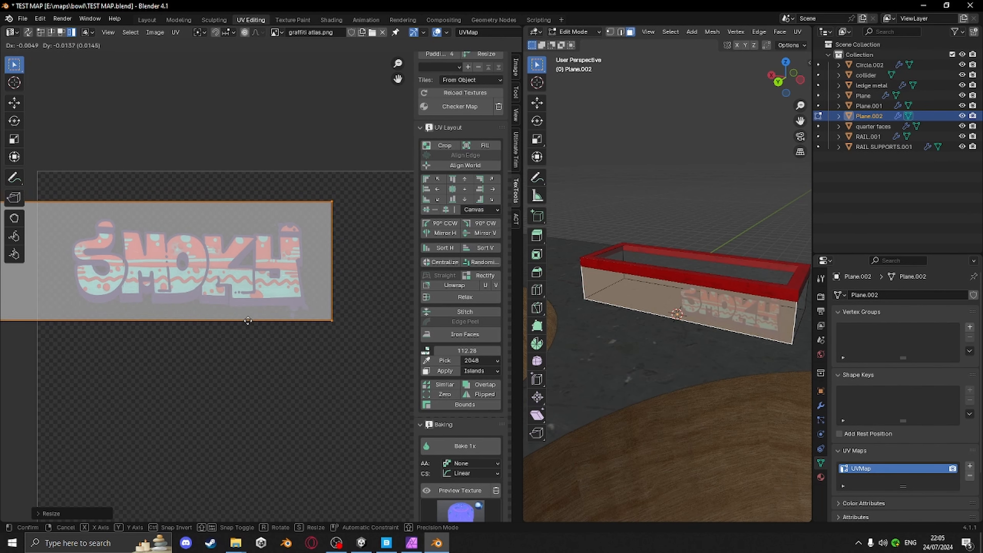
click(247, 322)
Nudge the graffiti island slightly while checking the ledge up close, then leave Edit Mode
middle_drag(576, 372, 589, 342)
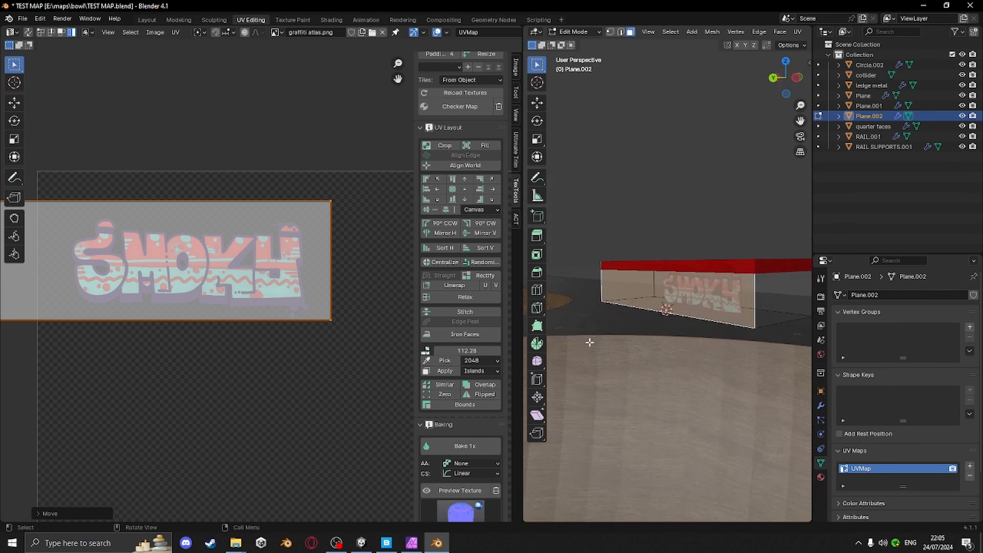
key(Tab)
scroll(721, 250, up, 5)
shift+middle_drag(741, 335, 620, 325)
key(Tab)
key(g)
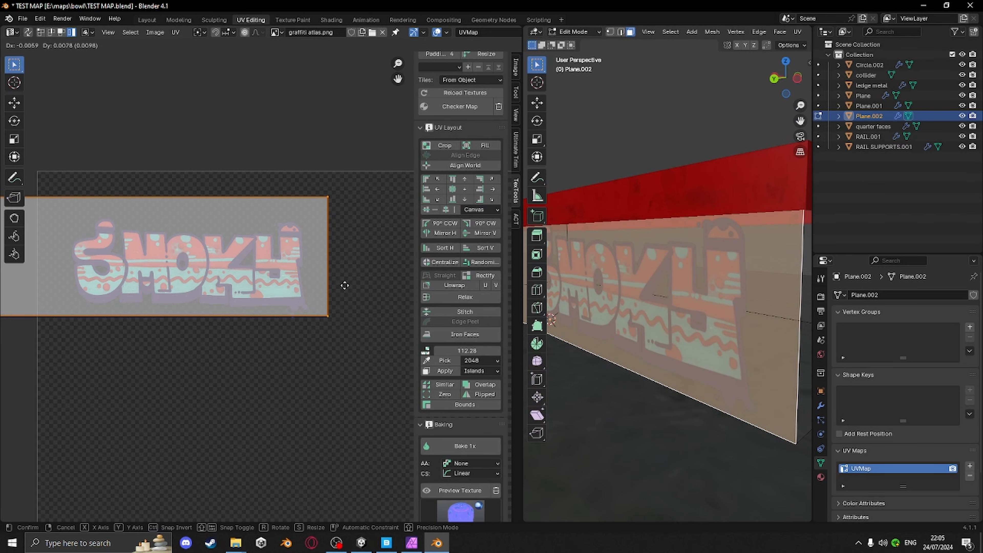
click(345, 287)
middle_drag(633, 304, 747, 278)
key(Tab)
scroll(747, 278, down, 6)
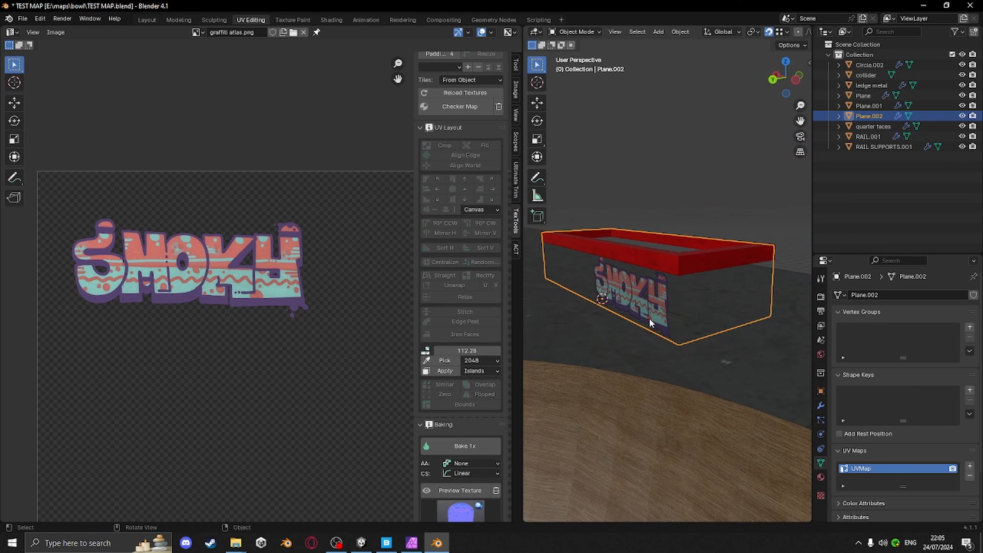
Unwrap all the ledge faces, then shrink their UVs and move them into an empty corner of the atlas
middle_drag(648, 318, 728, 405)
key(Tab)
key(a)
shift+click(699, 358)
key(u)
key(u)
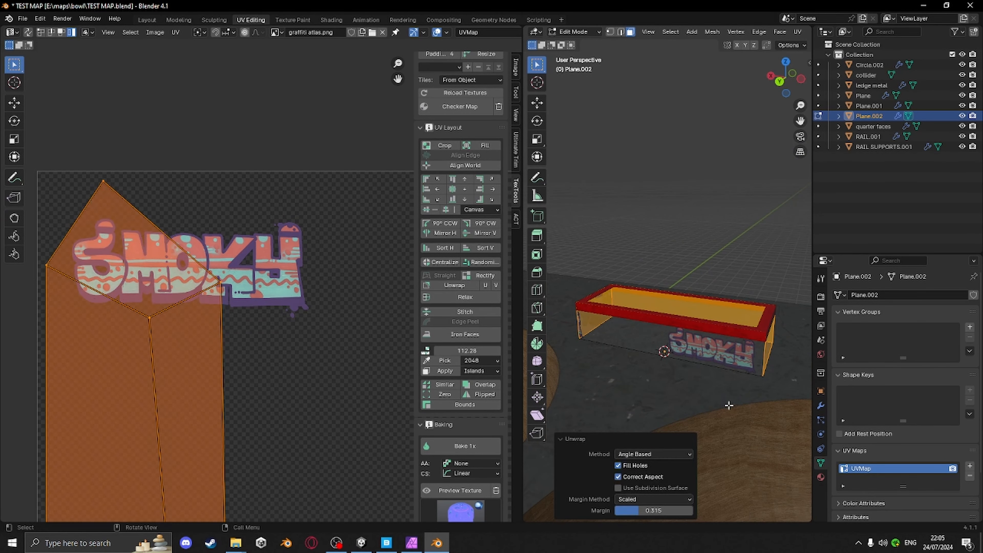
scroll(284, 365, down, 5)
middle_drag(311, 318, 280, 297)
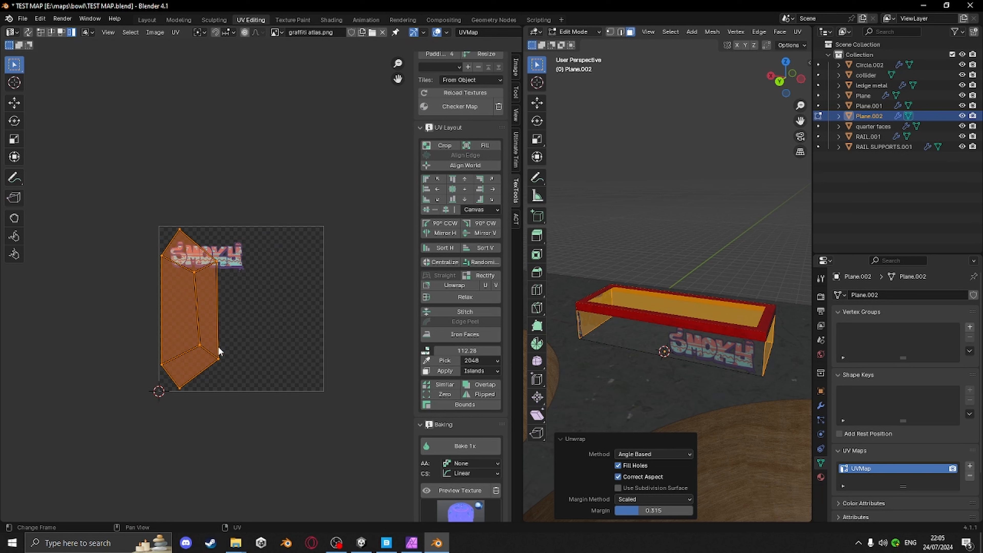
key(s)
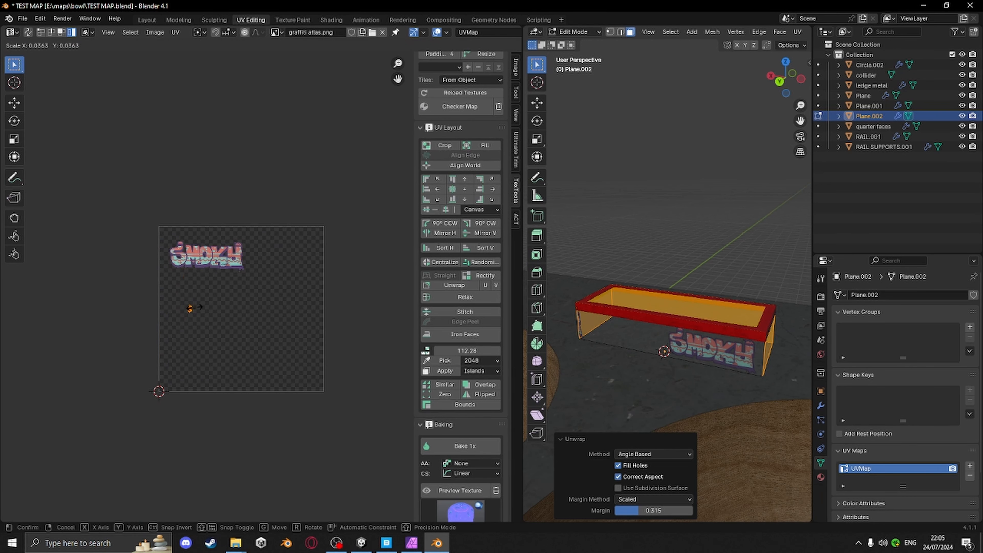
click(197, 313)
key(g)
click(377, 410)
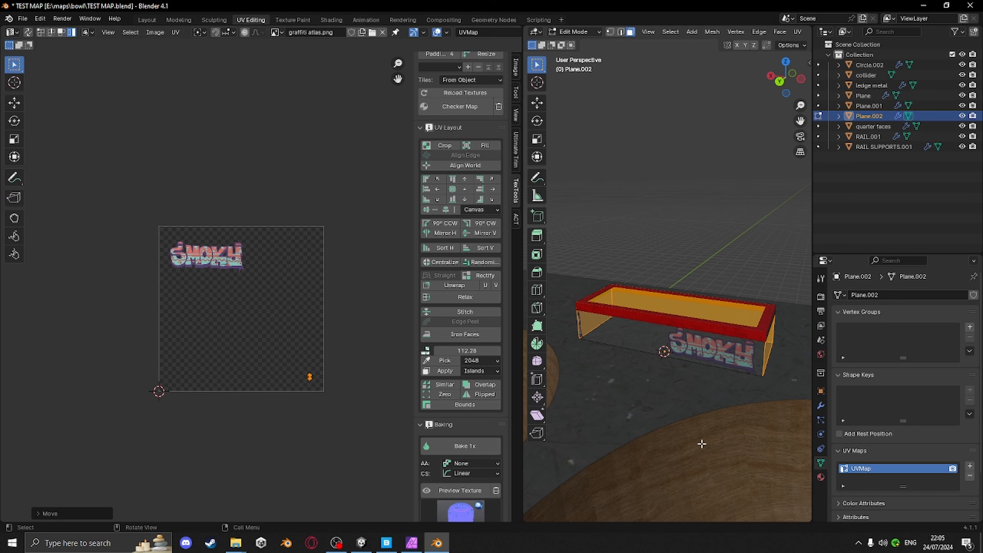
Select the ledge's front face and scale and move its UV island over the SMOKY graffiti
middle_drag(702, 444, 804, 414)
scroll(696, 451, up, 4)
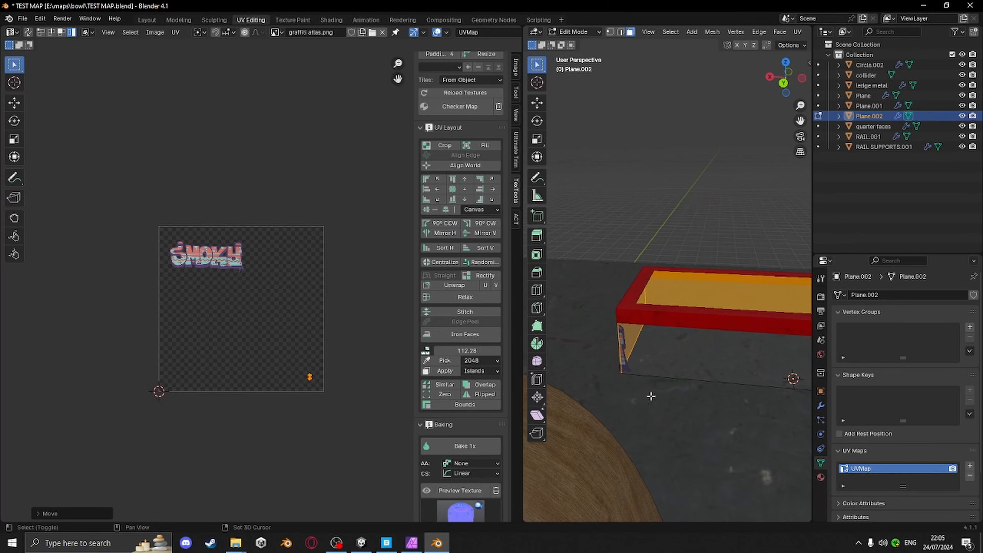
mouse_move(720, 381)
middle_down()
mouse_move(680, 390)
mouse_move(652, 370)
mouse_move(716, 373)
middle_up()
click(719, 374)
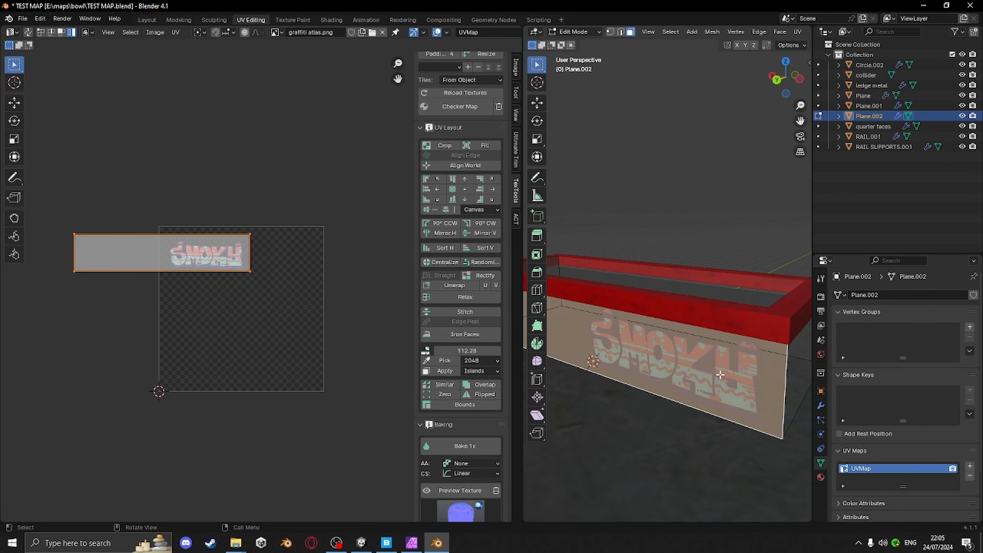
key(s)
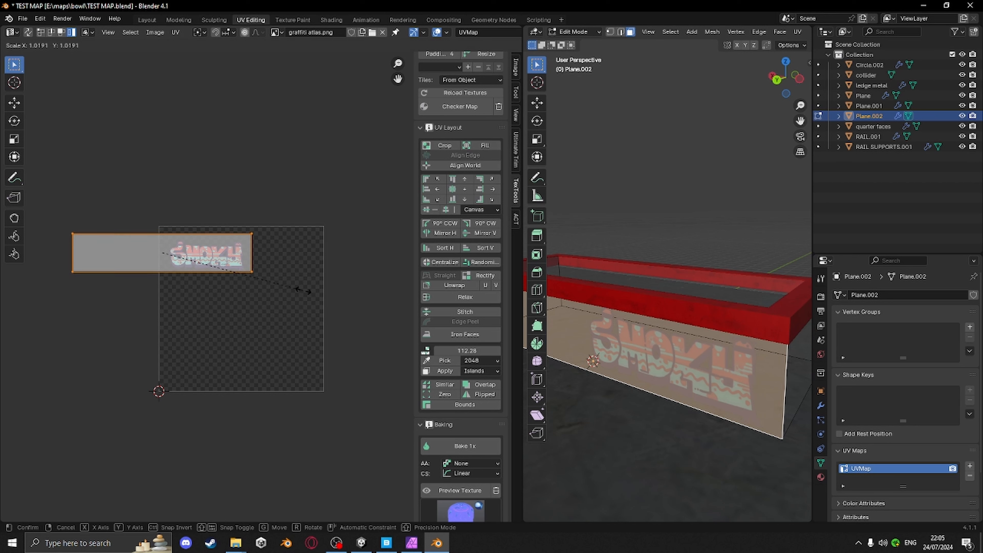
click(285, 281)
key(g)
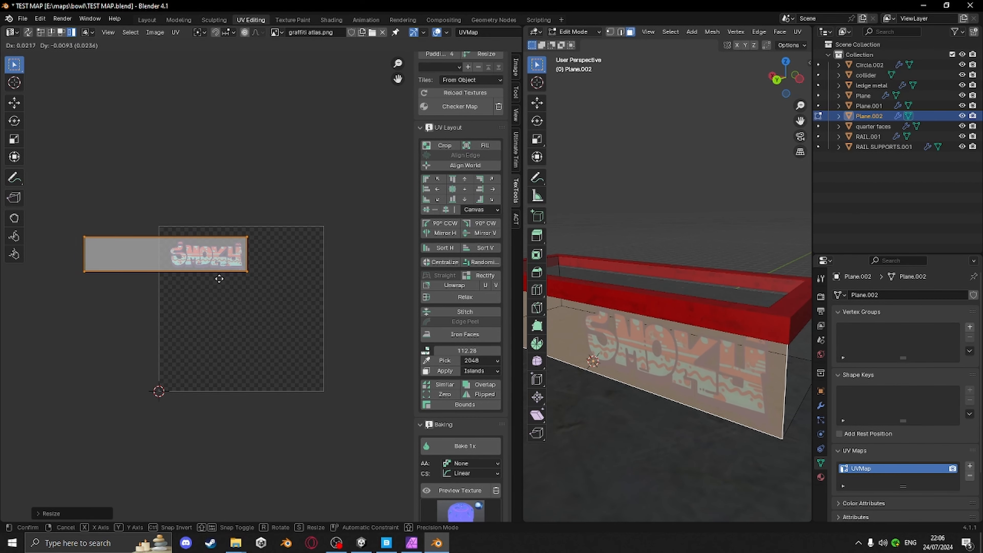
click(233, 276)
Review the graffiti on the ledge from several angles
middle_drag(740, 374, 783, 379)
scroll(674, 406, down, 5)
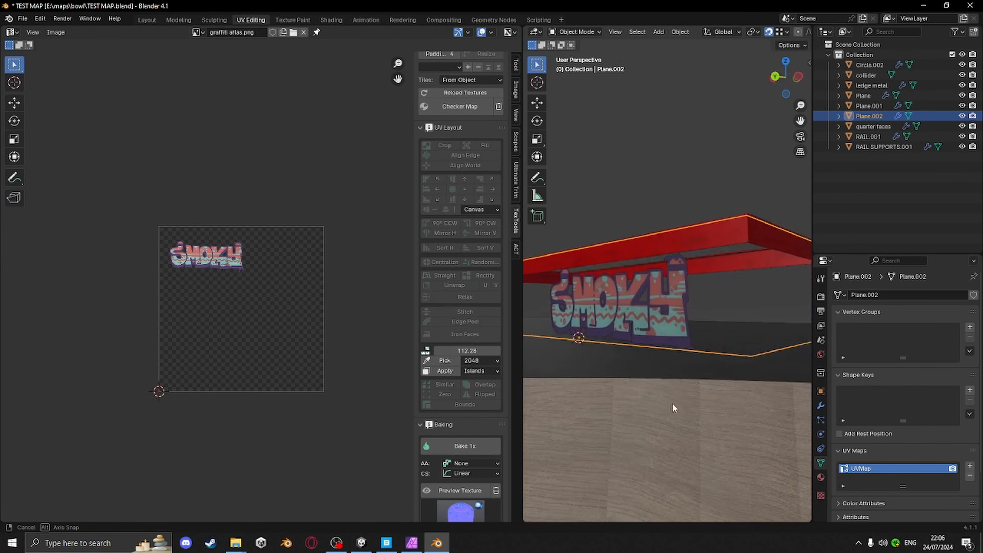
middle_drag(674, 406, 643, 411)
key(Tab)
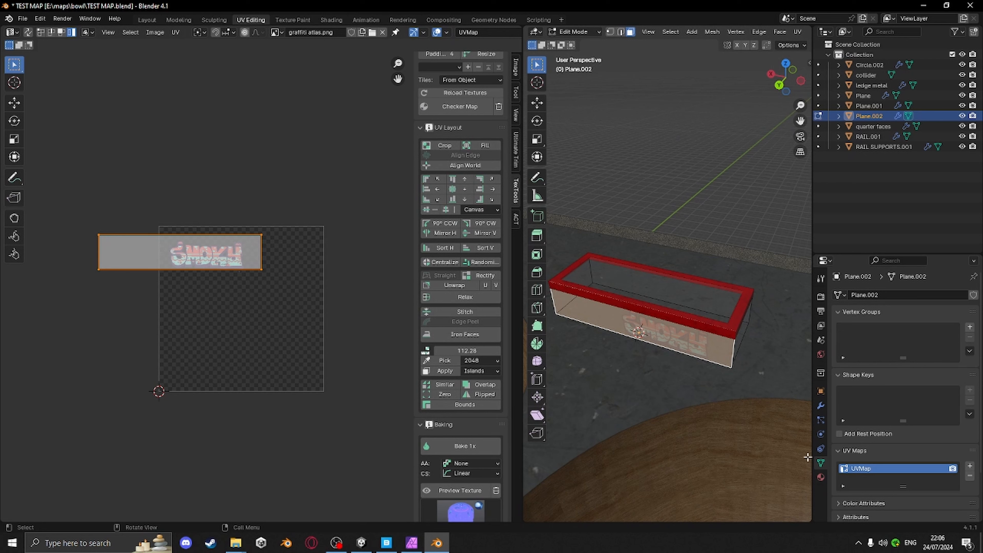
key(a)
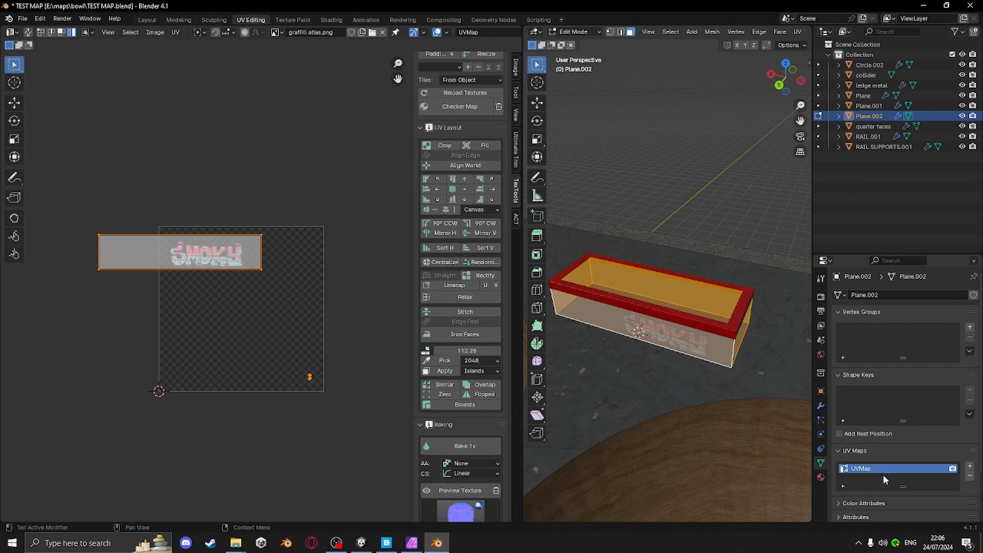
scroll(878, 445, down, 2)
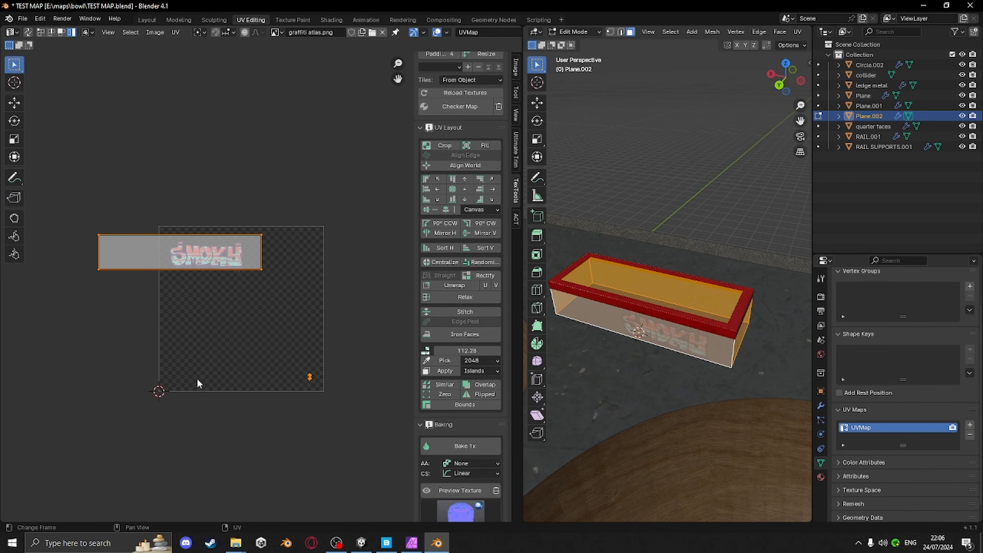
mouse_move(640, 306)
middle_down()
mouse_move(662, 301)
mouse_move(655, 273)
mouse_move(637, 296)
middle_up()
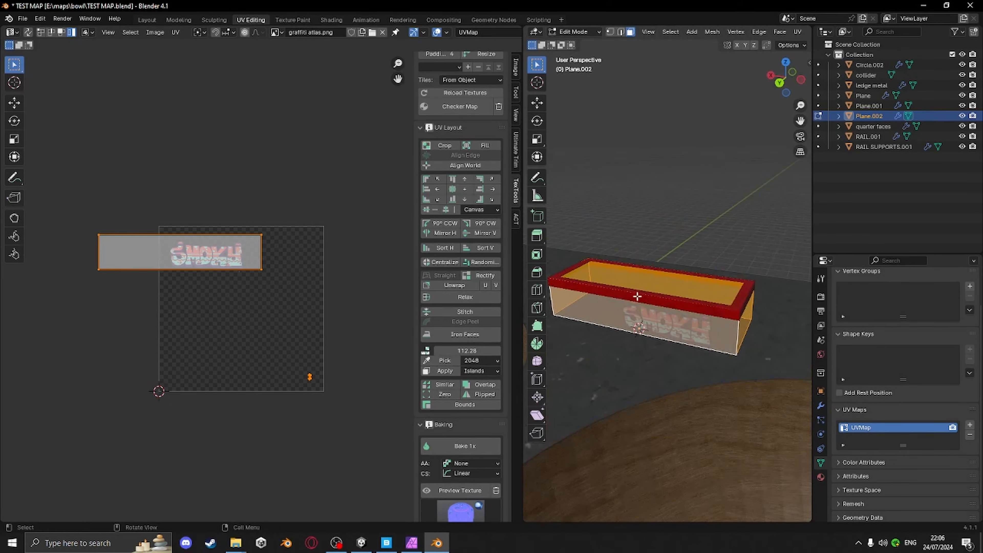
Switch to the Layout workspace and save the blend file
click(147, 19)
middle_drag(520, 180, 470, 192)
click(507, 173)
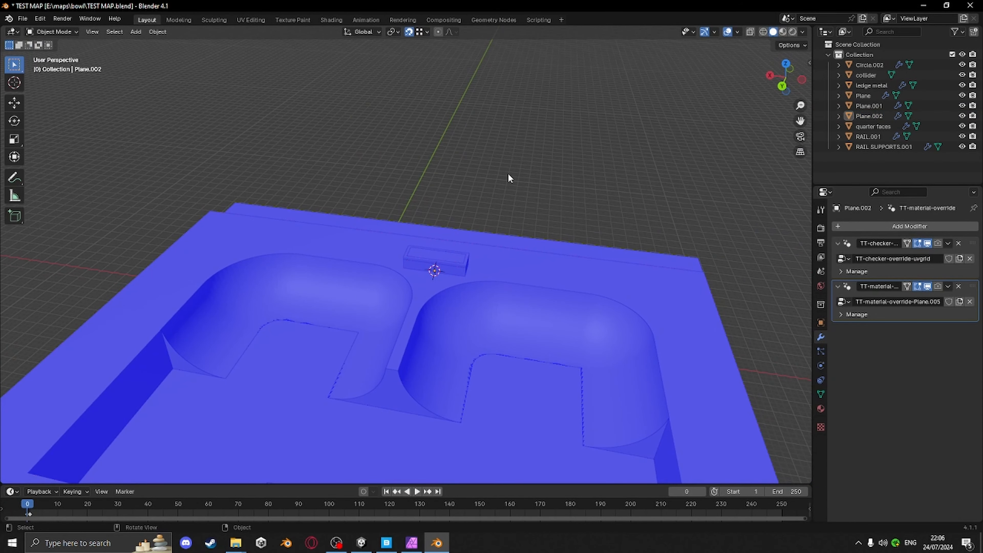
key(ctrl+s)
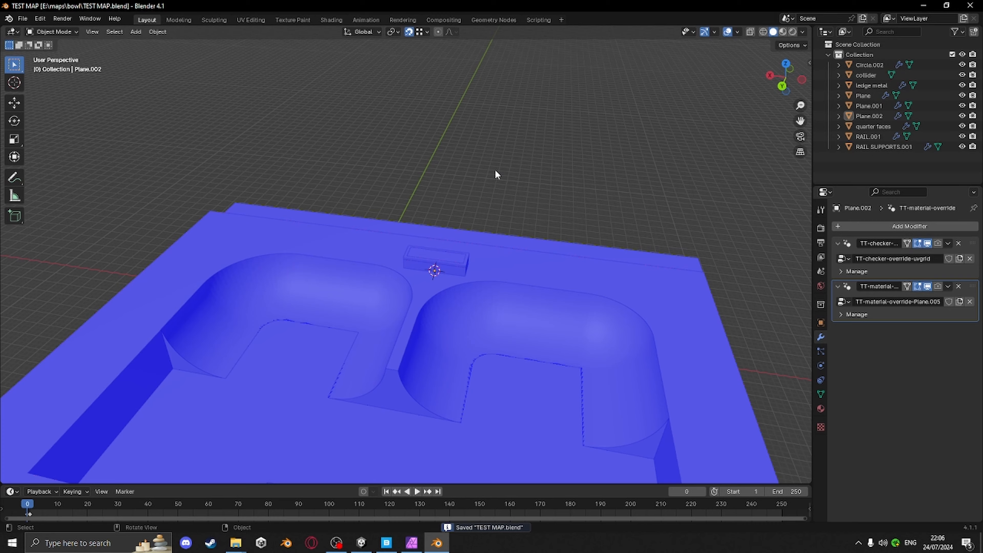
Select all objects, enter Edit Mode and triangulate all their faces
click(23, 18)
key(a)
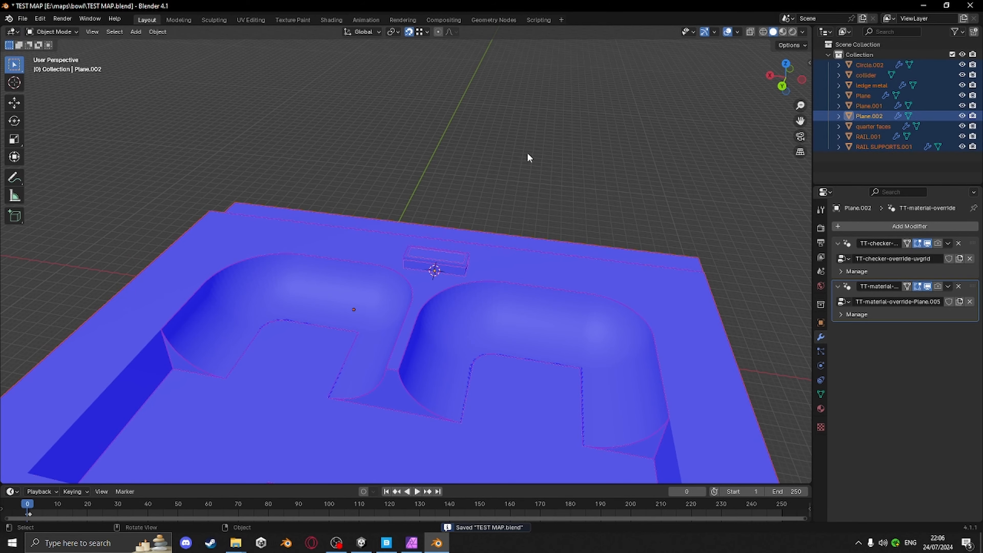
middle_drag(511, 191, 470, 204)
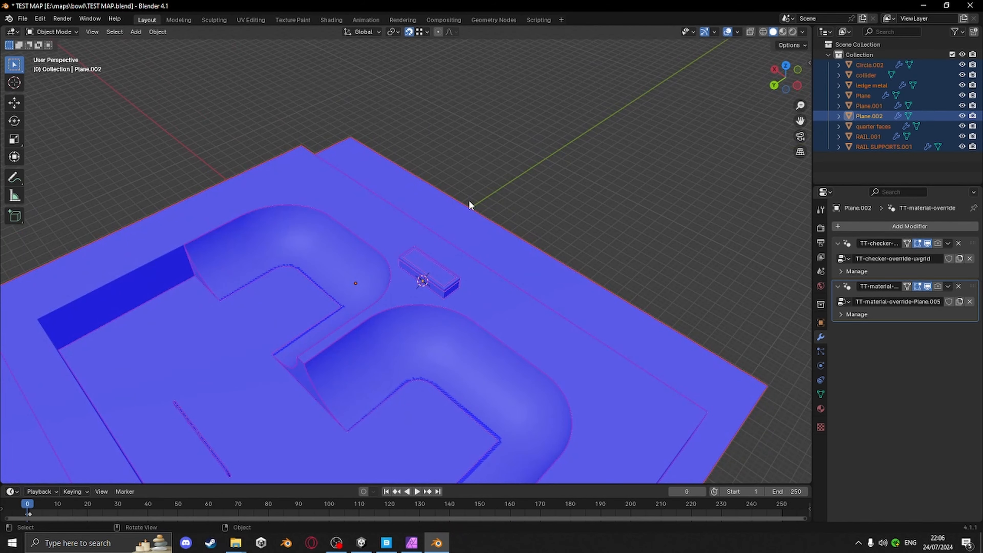
key(Tab)
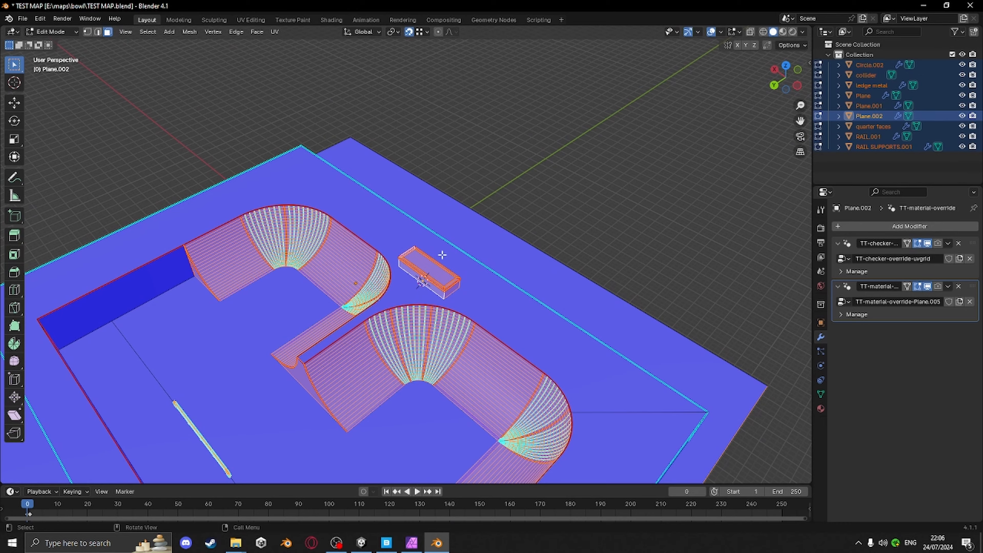
middle_drag(423, 212, 514, 284)
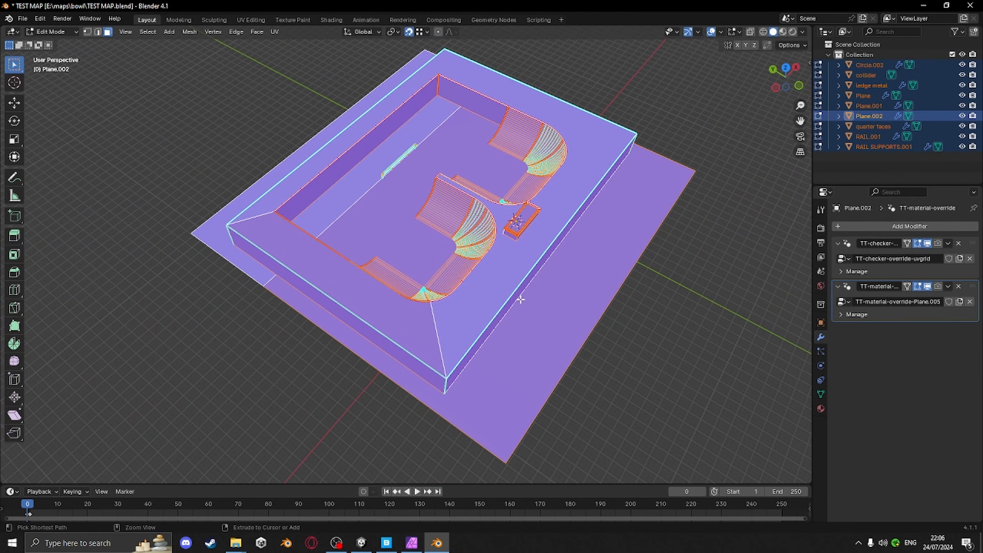
key(ctrl+t)
middle_drag(563, 299, 487, 287)
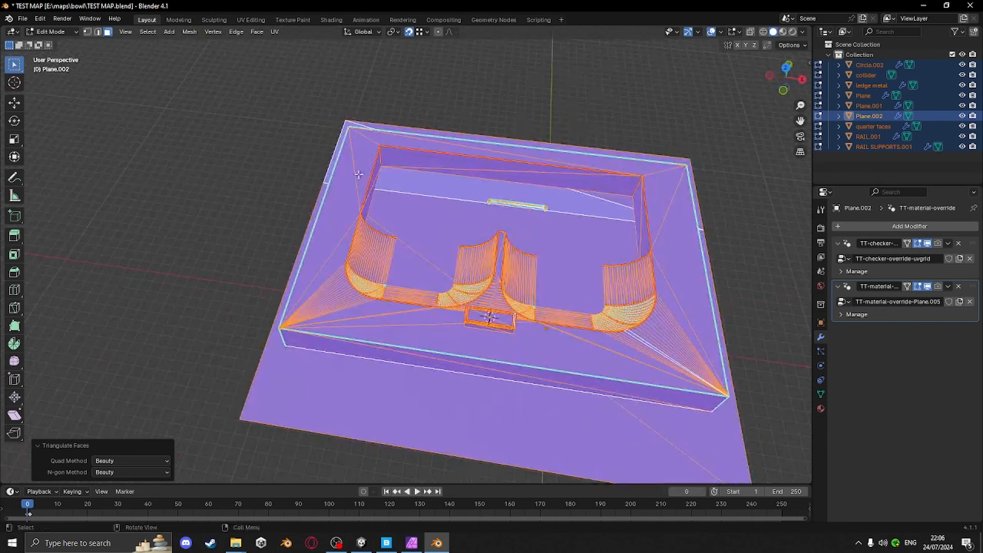
Export the scene as FBX, overwriting TEST MAP.fbx in Tutorial\Assets, with Z Forward and Apply Transform enabled
click(22, 20)
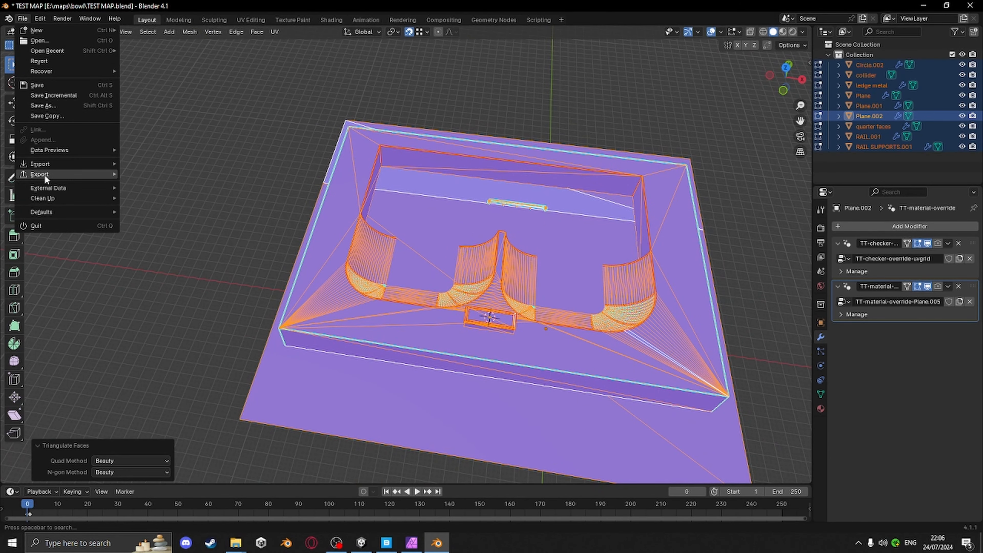
mouse_move(82, 175)
click(158, 275)
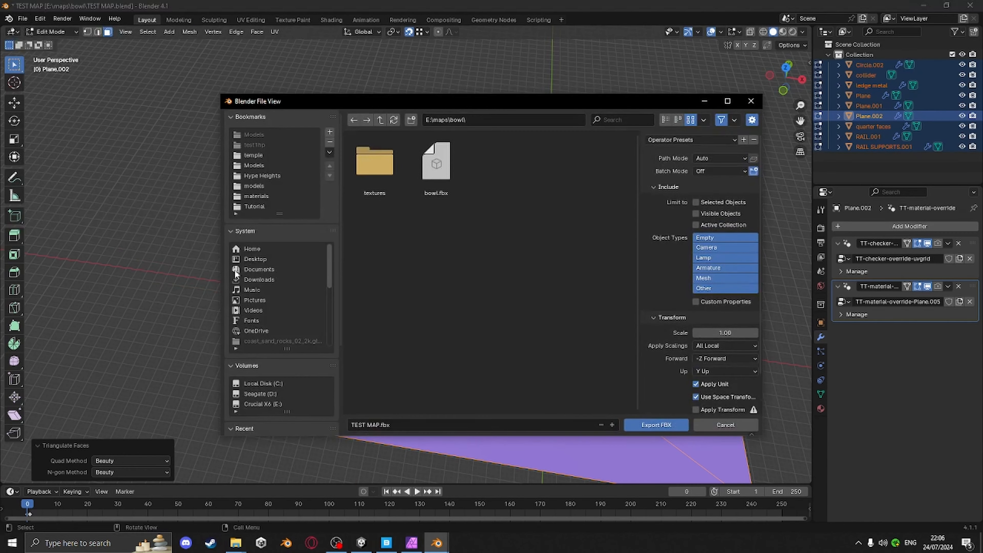
click(257, 206)
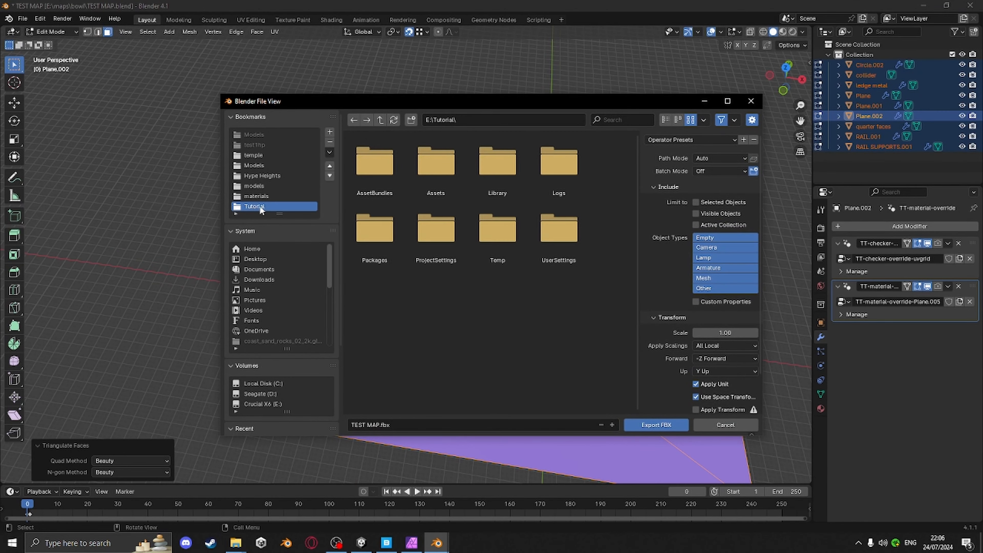
double_click(443, 163)
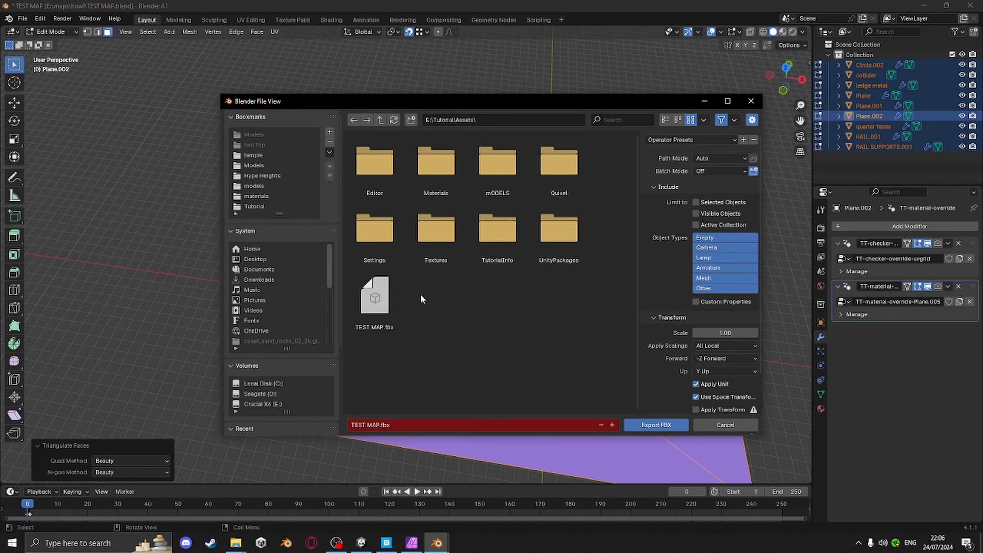
click(376, 302)
scroll(685, 371, down, 2)
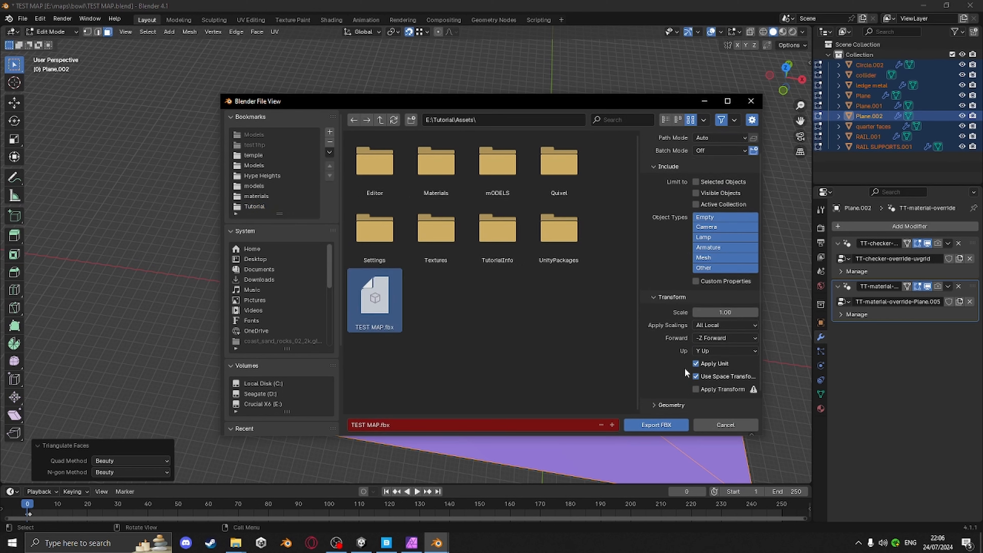
click(697, 338)
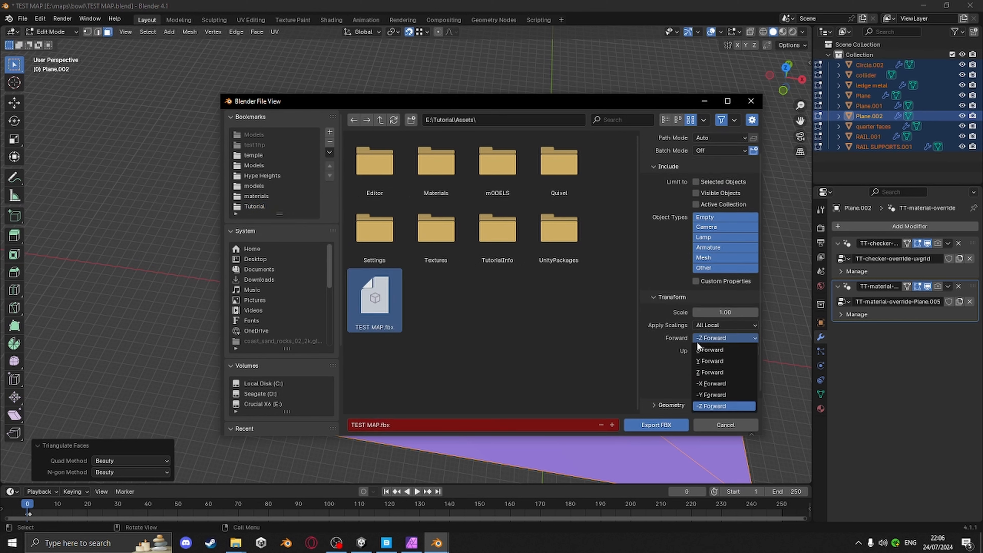
click(702, 372)
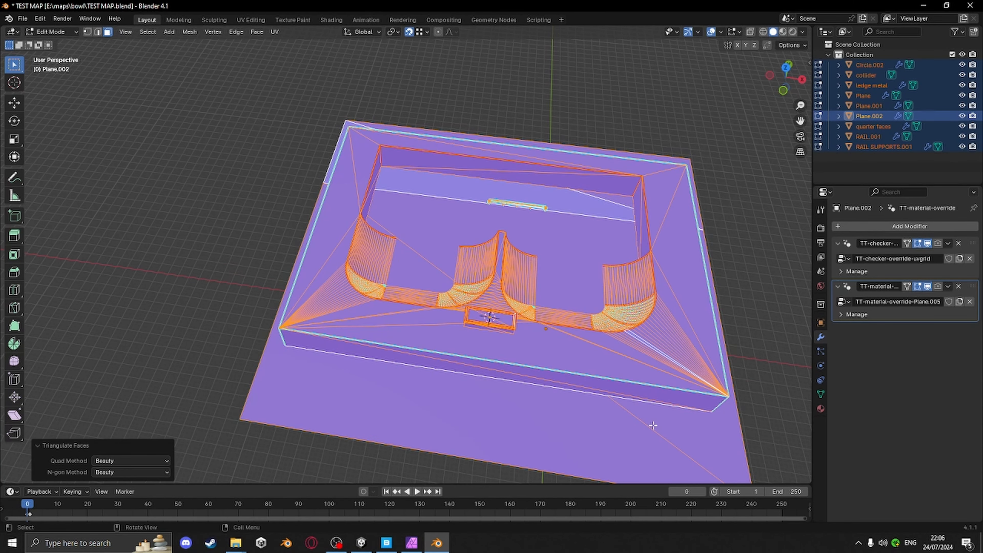
click(654, 425)
Close Blender and minimize Affinity Photo to return to the Unity project
shift+middle_drag(631, 402, 541, 414)
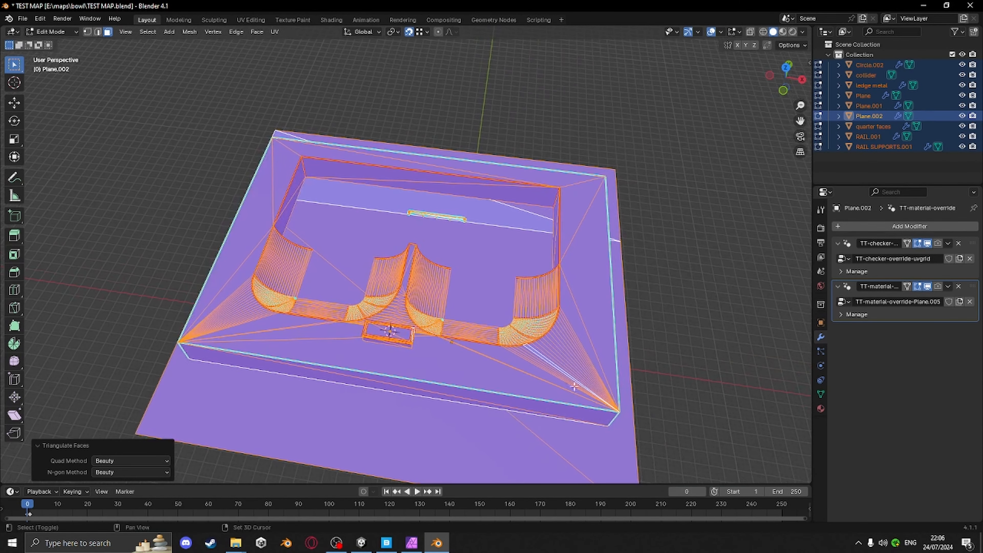
click(970, 5)
click(500, 290)
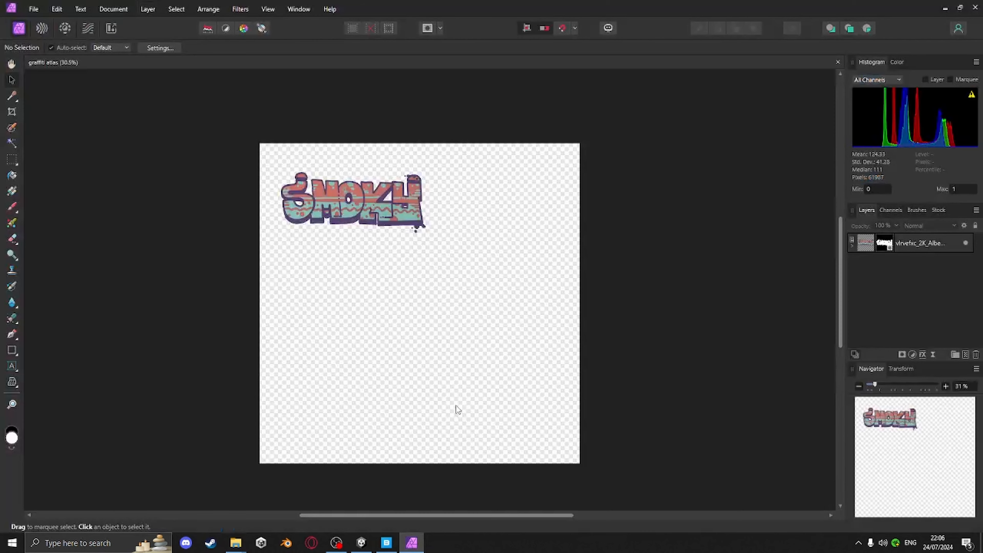
click(944, 11)
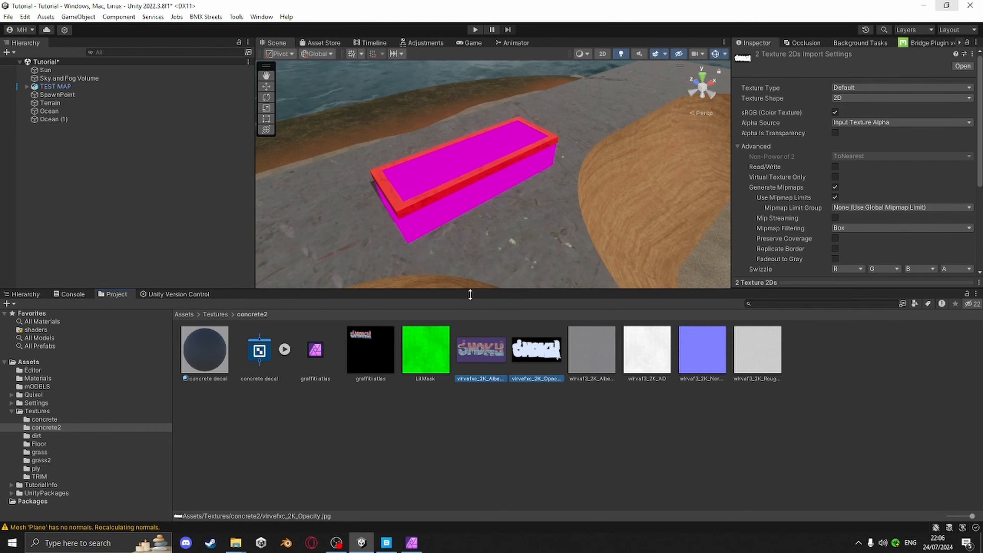
Enlarge the Scene view and apply the concrete decal material to the ledge
drag(470, 295, 473, 425)
middle_drag(534, 308, 474, 310)
scroll(474, 310, up, 6)
middle_drag(519, 351, 505, 345)
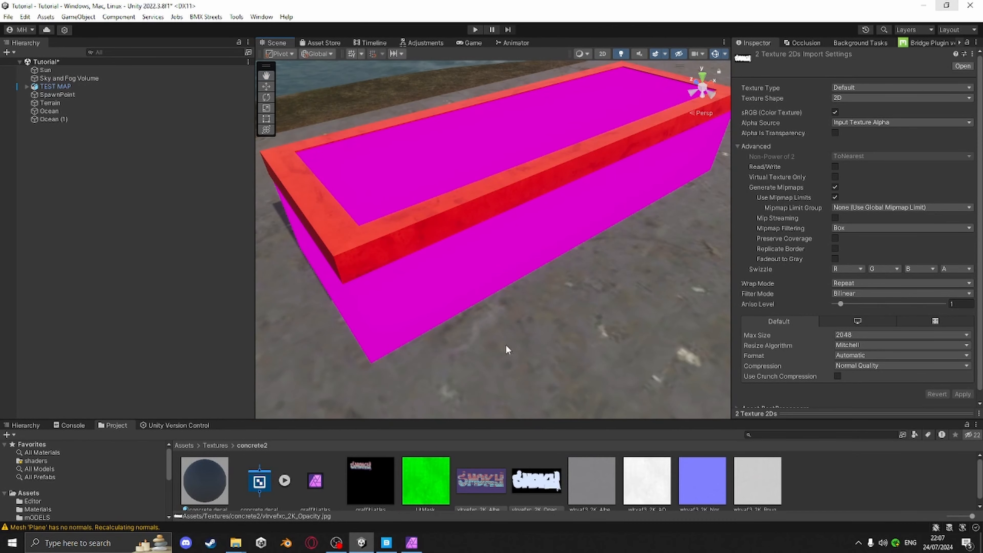
right_drag(505, 344, 511, 297)
scroll(400, 331, down, 3)
middle_drag(401, 330, 429, 300)
right_drag(472, 300, 467, 308)
drag(201, 486, 445, 270)
right_drag(445, 269, 562, 258)
Assign the wlrvaf3_2K_Albedo texture to the concrete decal material's albedo slot
click(202, 482)
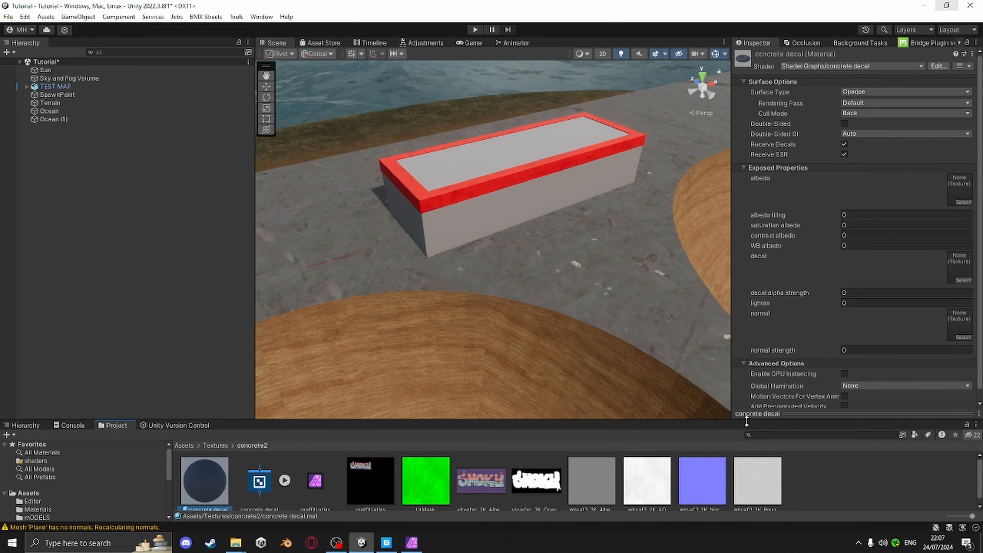
drag(746, 421, 745, 378)
drag(598, 447, 957, 187)
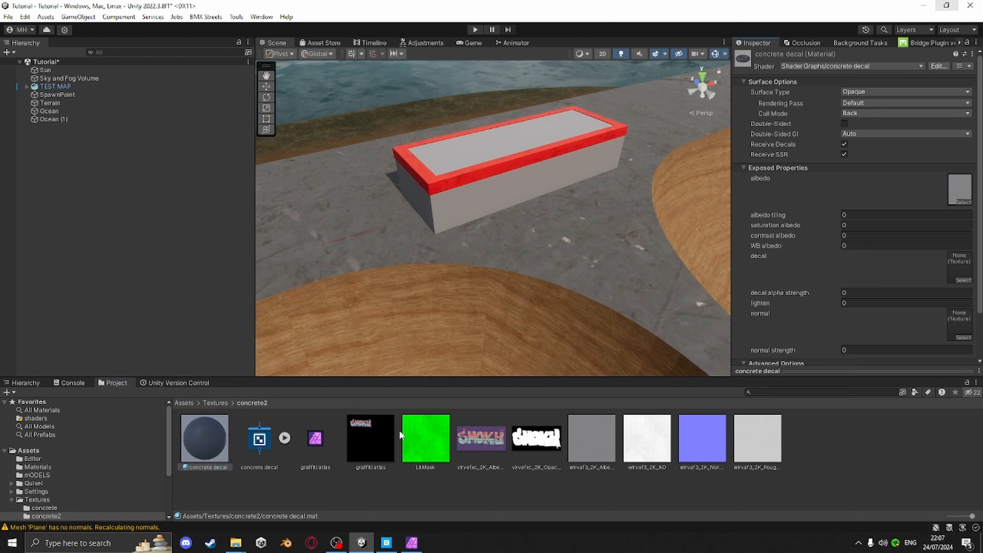
Enable Alpha Is Transparency on the graffiti atlas texture and apply the import settings
click(362, 426)
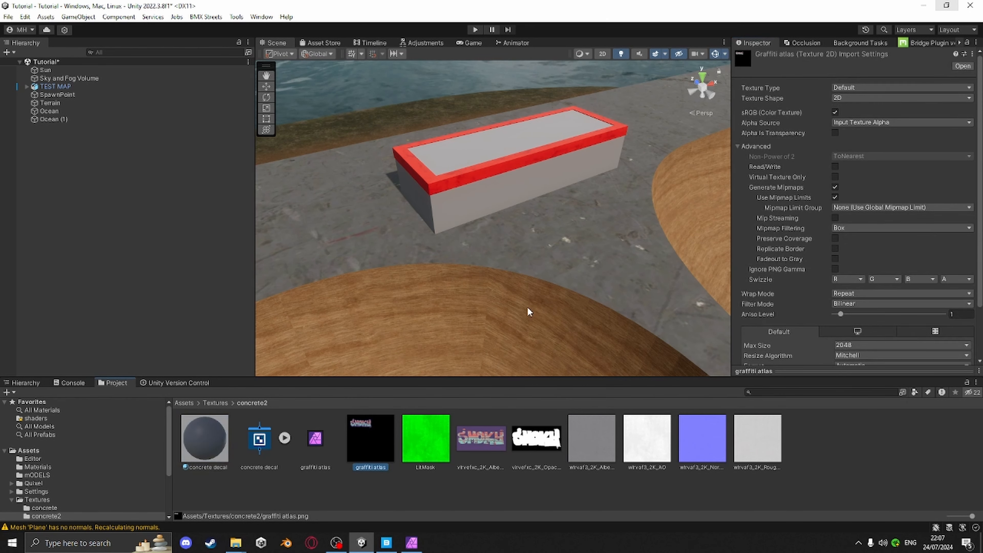
click(835, 134)
scroll(957, 353, down, 3)
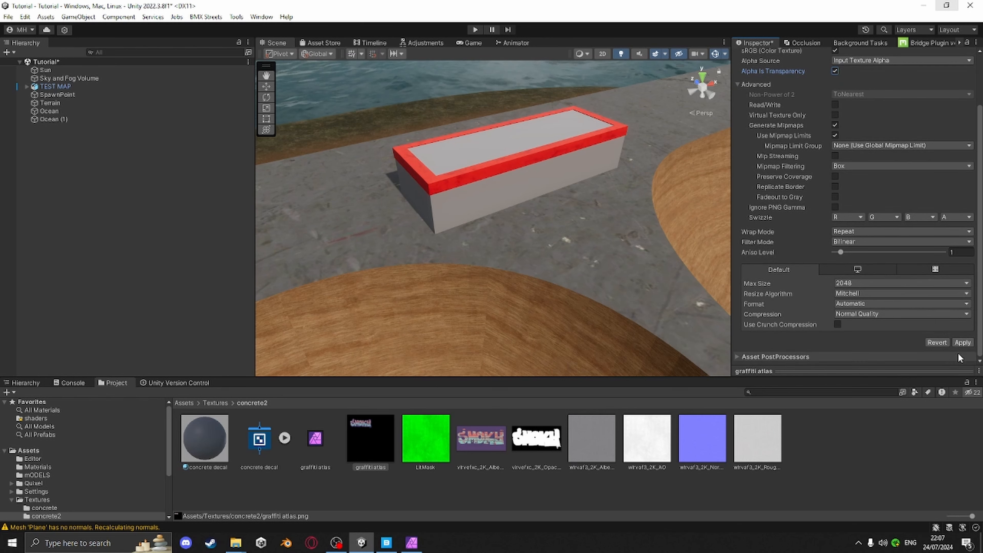
click(962, 342)
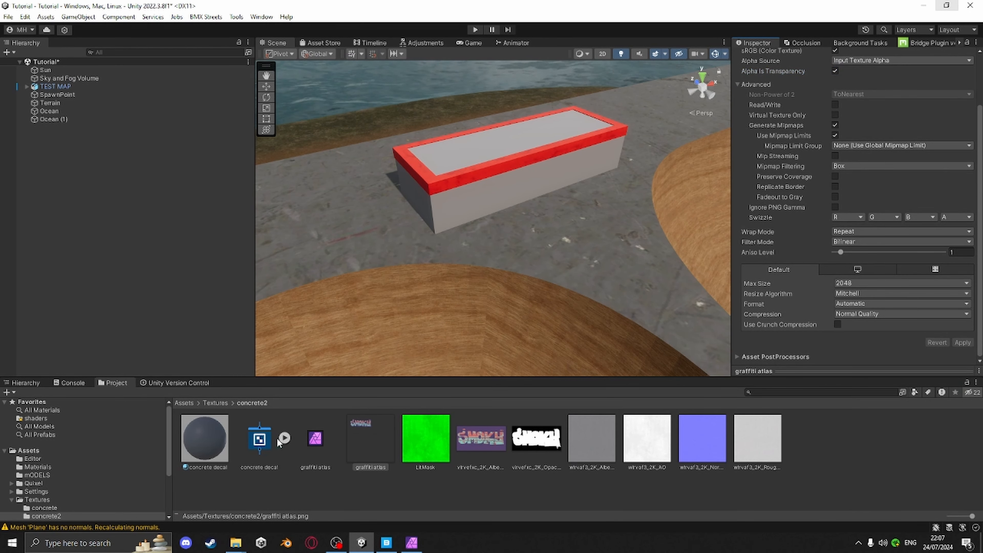
Assign the graffiti atlas texture to the concrete decal material's decal slot
click(210, 431)
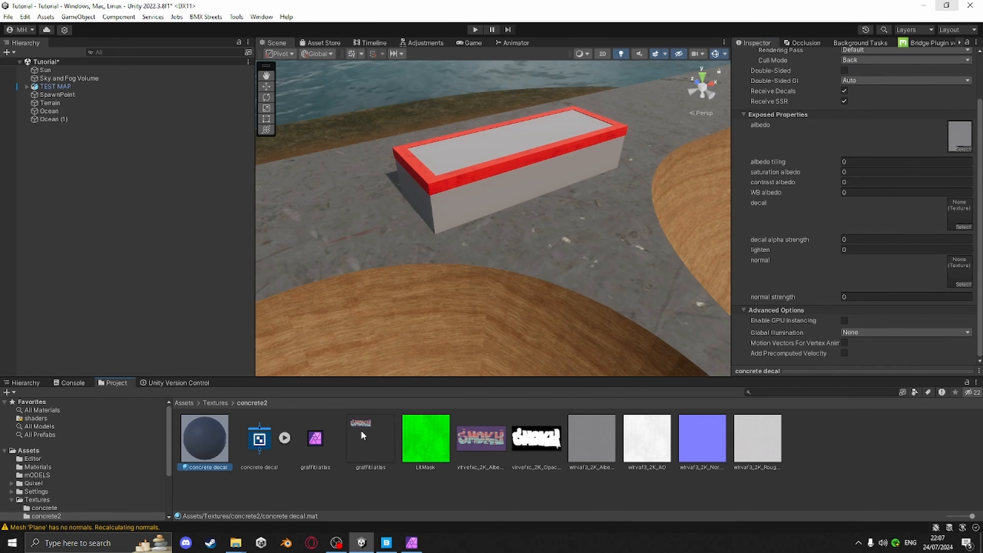
drag(361, 430, 961, 209)
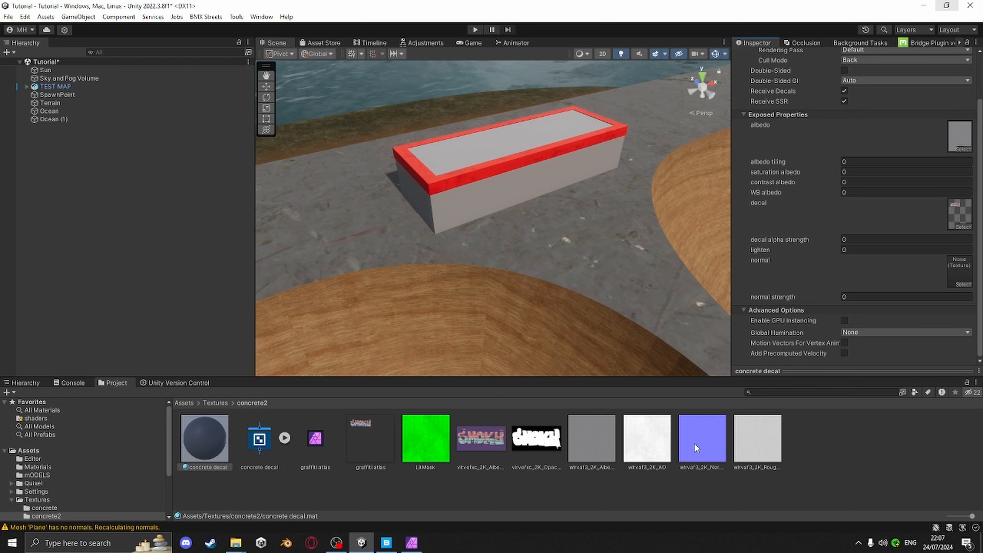
Assign the wlrvaf3_2K_Normal texture to the material's normal slot and review its import settings
drag(694, 443, 953, 264)
click(708, 444)
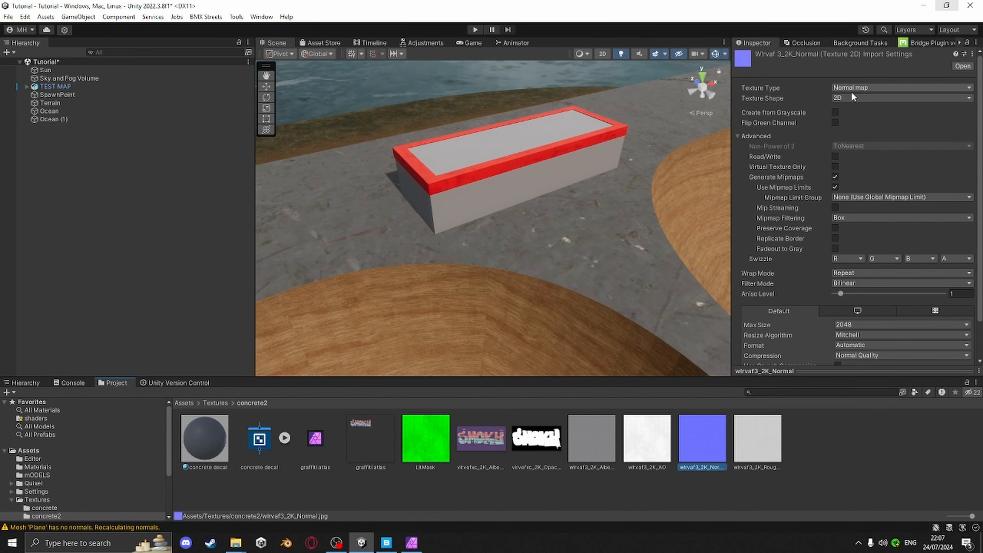
scroll(910, 146, down, 2)
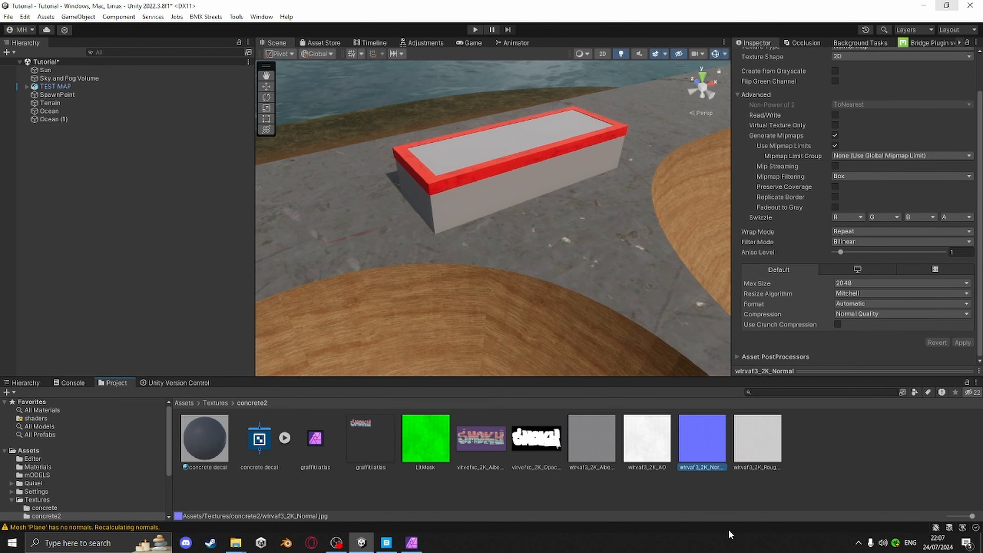
Open the concrete decal shader graph and set the albedo tilling property's mode to Slider
click(197, 442)
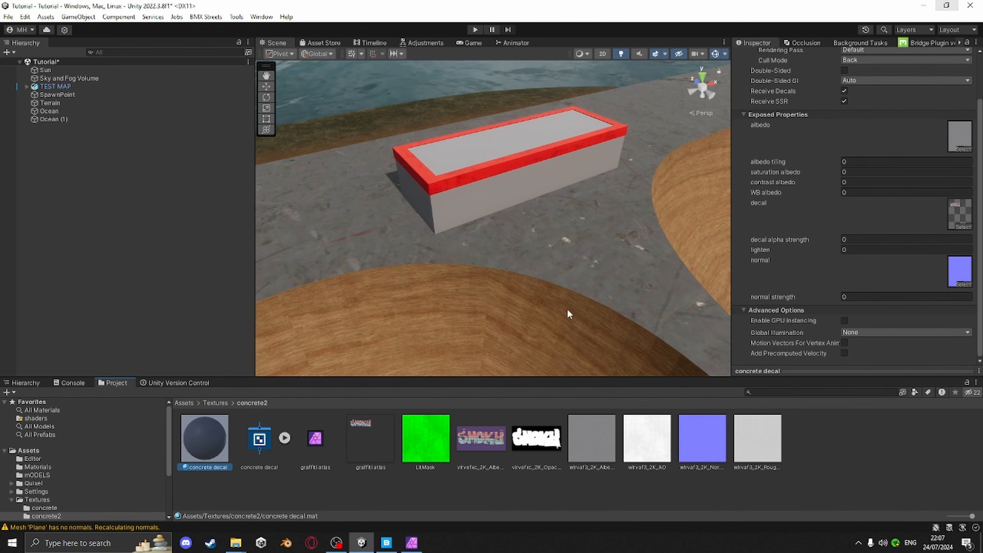
right_drag(568, 310, 574, 226)
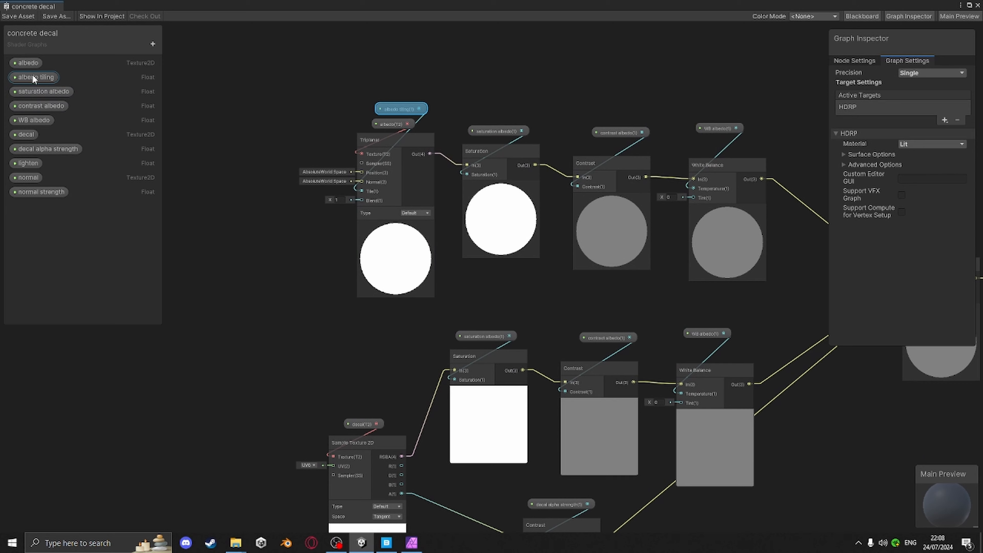
click(43, 78)
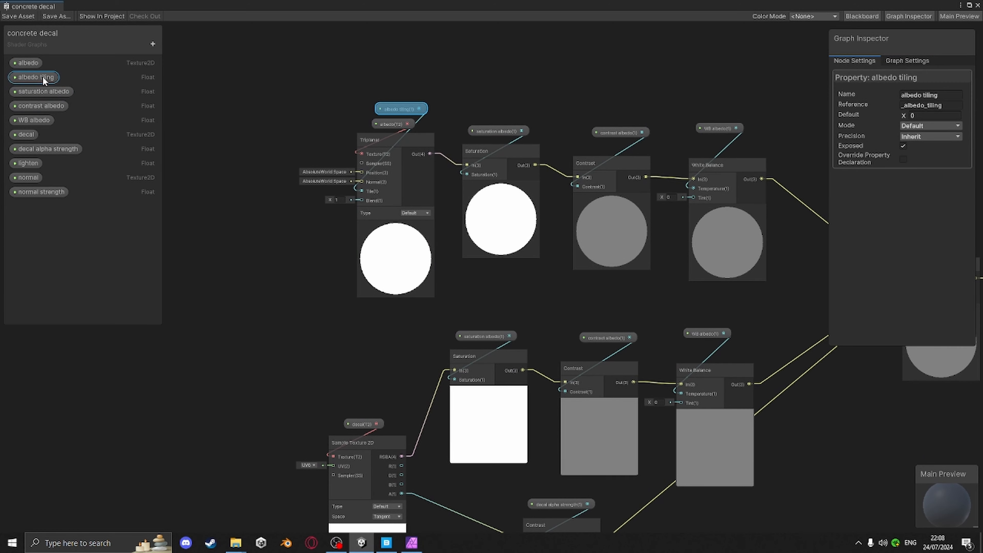
click(929, 125)
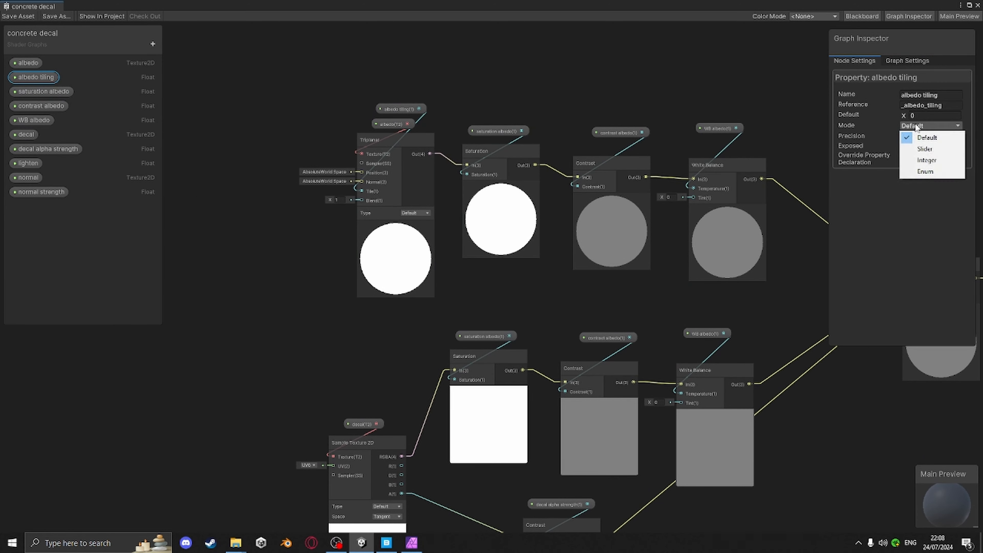
click(918, 149)
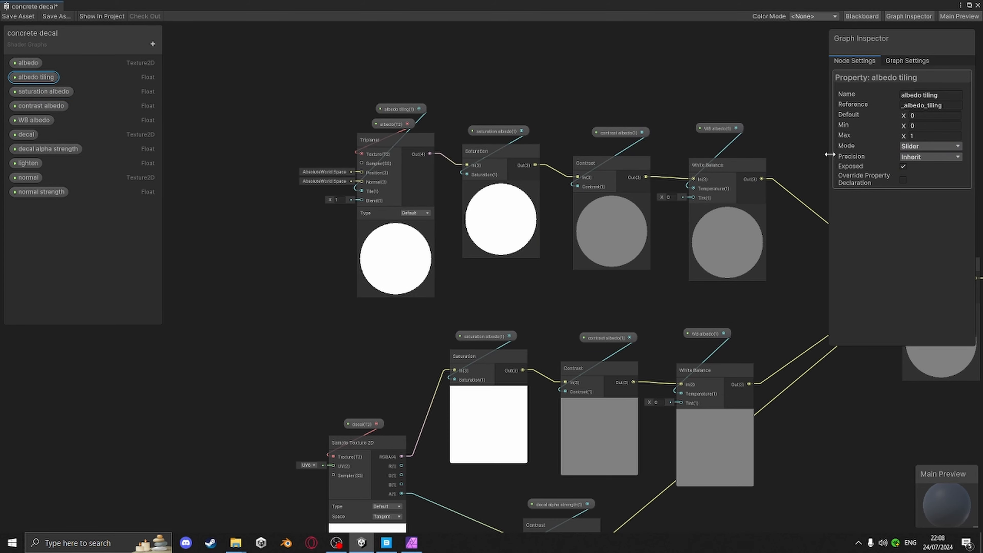
Set the saturation albedo property's mode to Slider with a default of 0.5
click(44, 92)
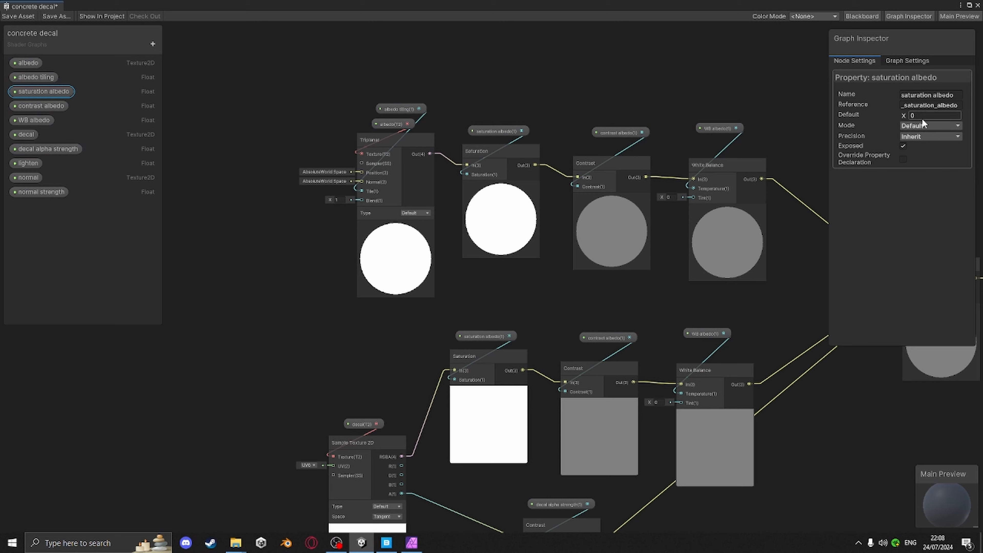
click(918, 124)
click(921, 133)
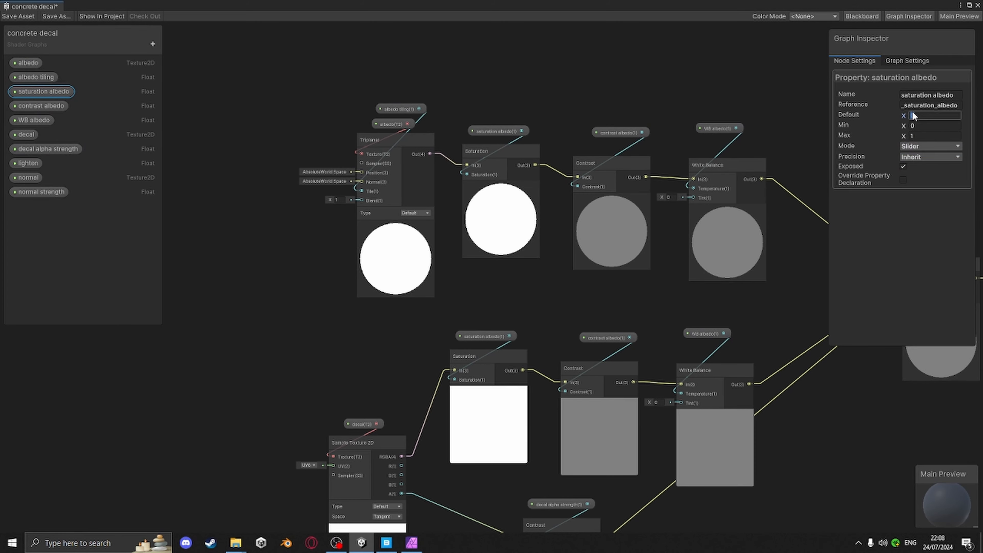
key(BackSpace)
text(0.5)
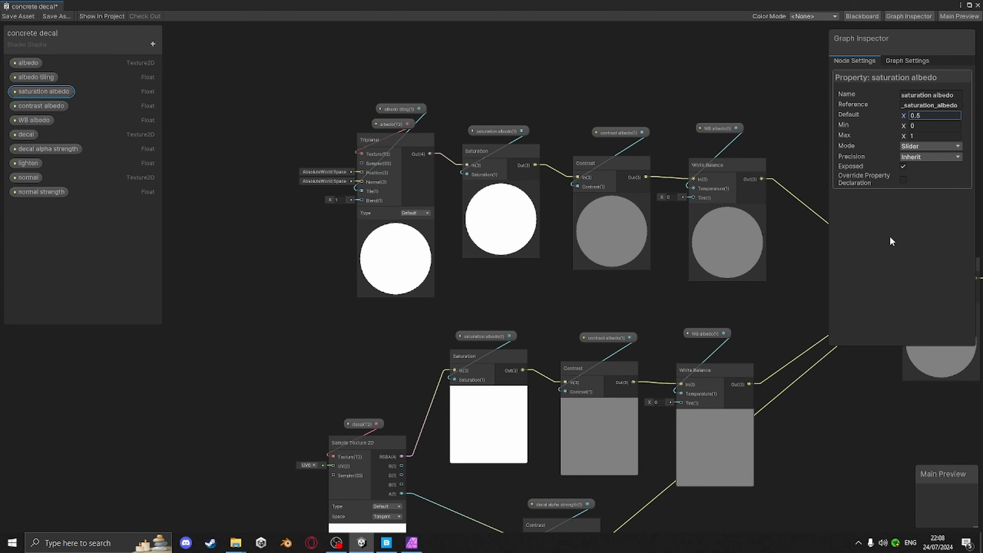
Select the contrast albedo property to edit its settings
click(36, 106)
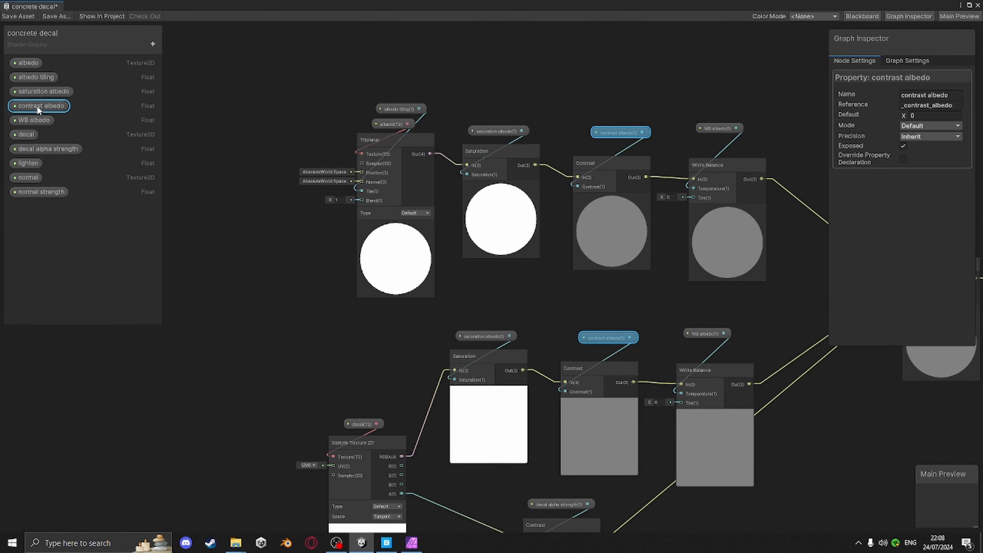
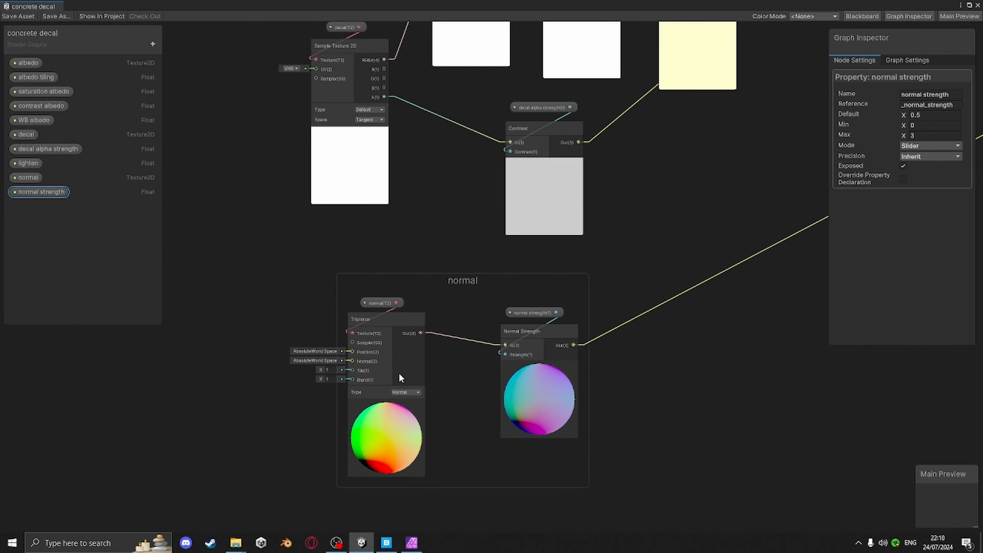
Connect the albedo tilling property node to the Tile input of the normal group's Triplanar node
scroll(402, 373, down, 5)
scroll(492, 260, up, 5)
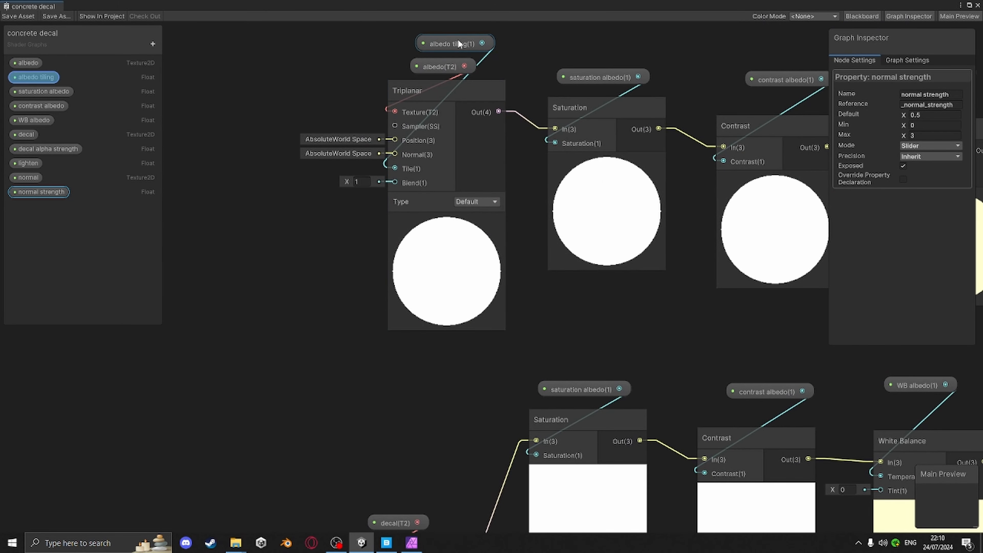
drag(457, 40, 226, 458)
middle_drag(345, 363, 433, 71)
drag(316, 170, 288, 372)
middle_drag(404, 450, 445, 129)
drag(323, 47, 536, 460)
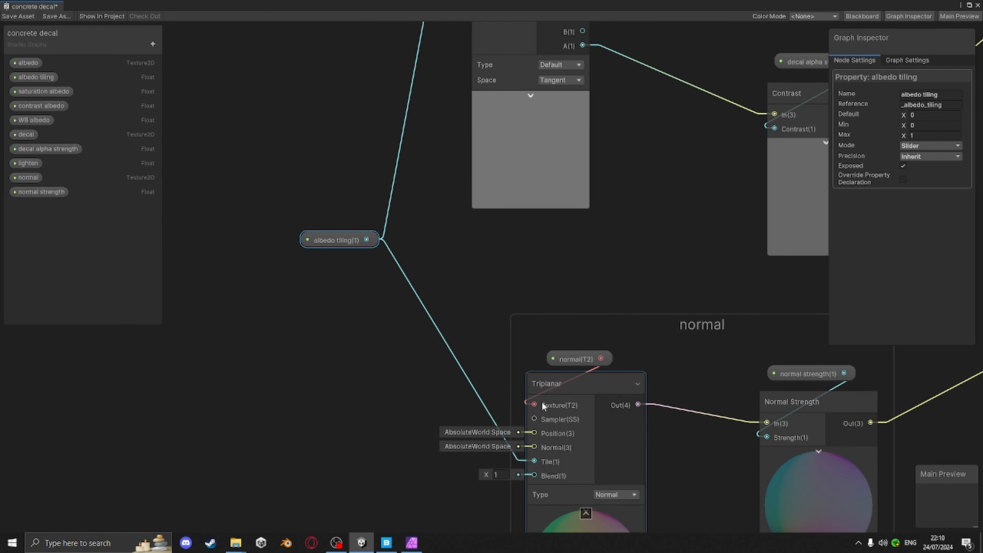
middle_drag(541, 401, 627, 459)
Rename the albedo tilling property to tiling
right_click(35, 78)
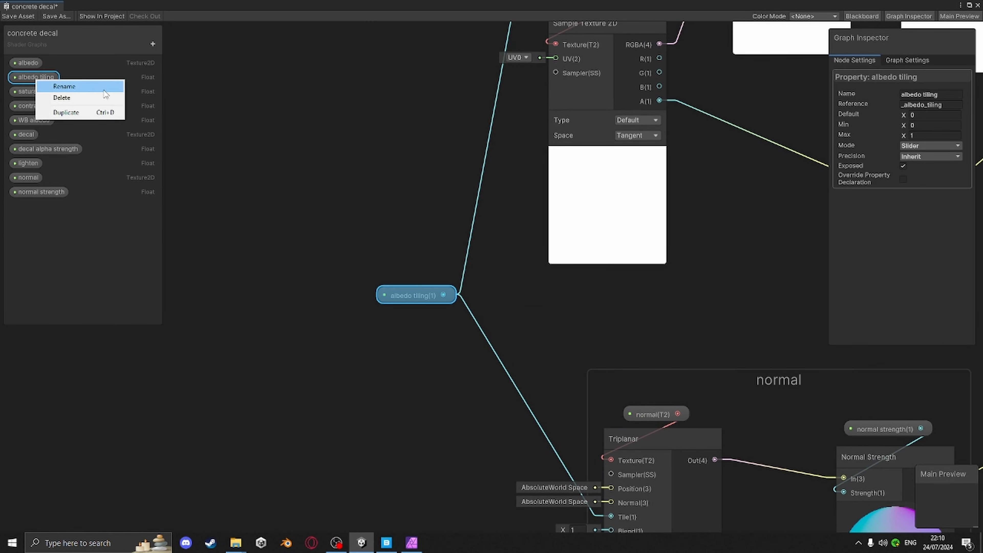
click(92, 87)
key(Left)
key(Delete)
key(Delete)
key(Delete)
key(Delete)
key(Delete)
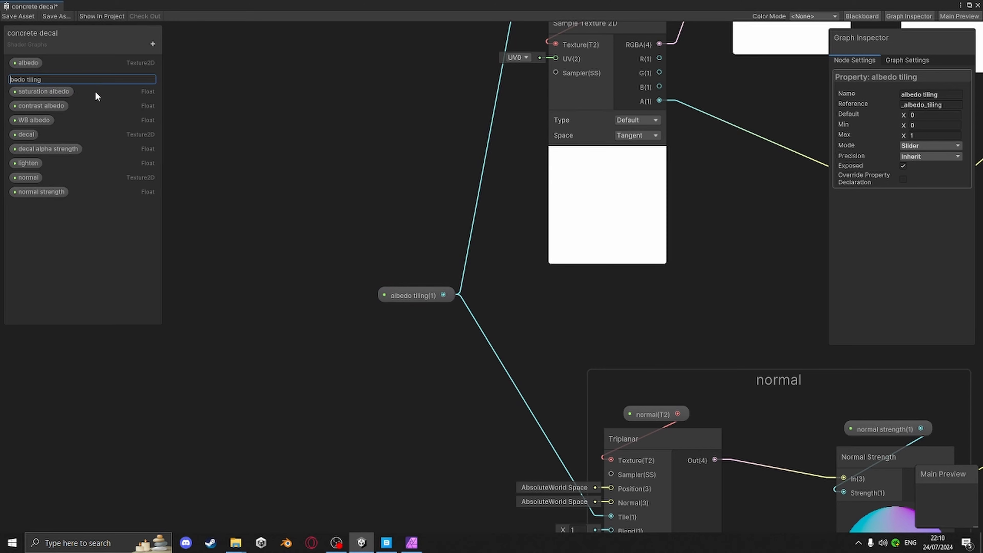
key(Delete)
key(Delete)
key(Return)
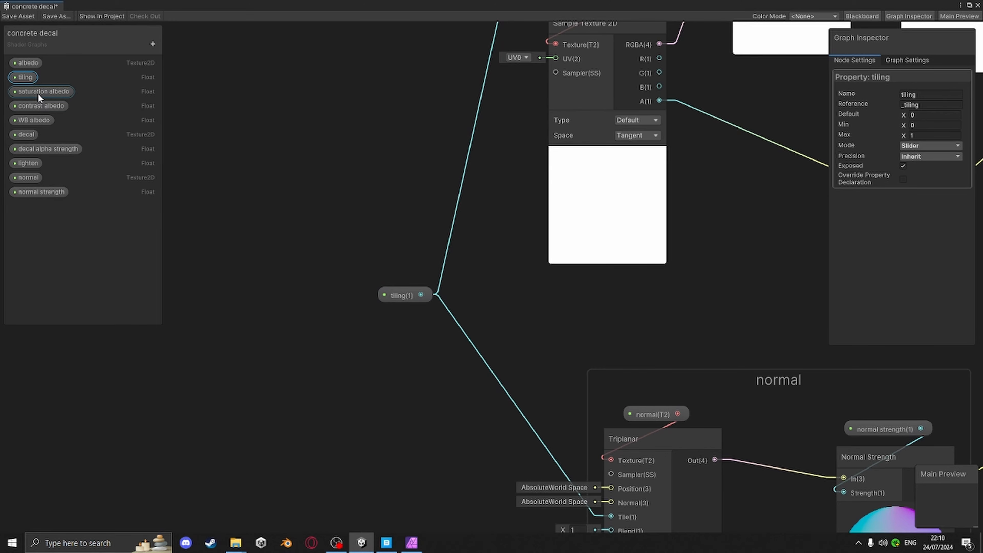
Tidy the tiling and decal Contrast nodes in the graph and save the shader graph asset
middle_drag(534, 329, 460, 386)
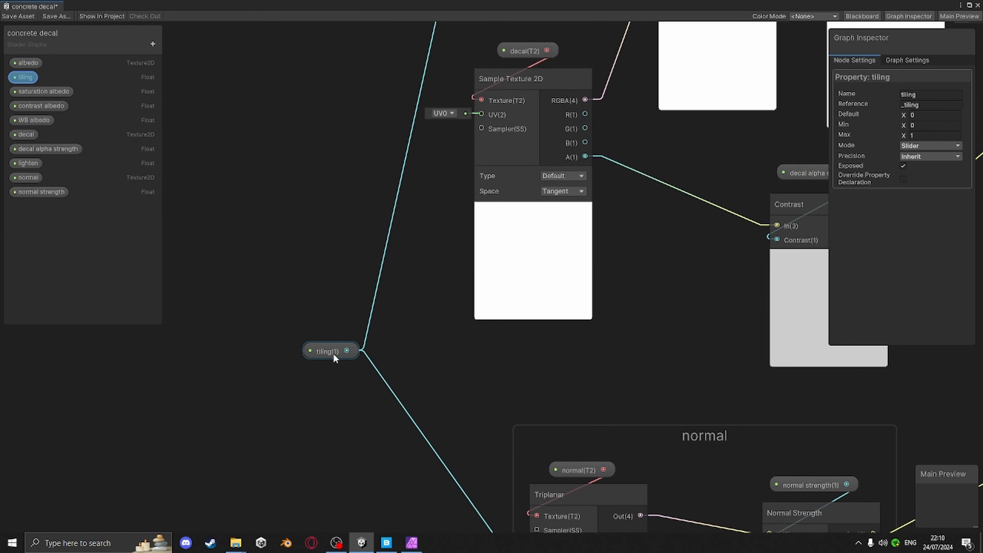
drag(333, 349, 402, 312)
scroll(656, 372, down, 3)
middle_drag(709, 310, 549, 199)
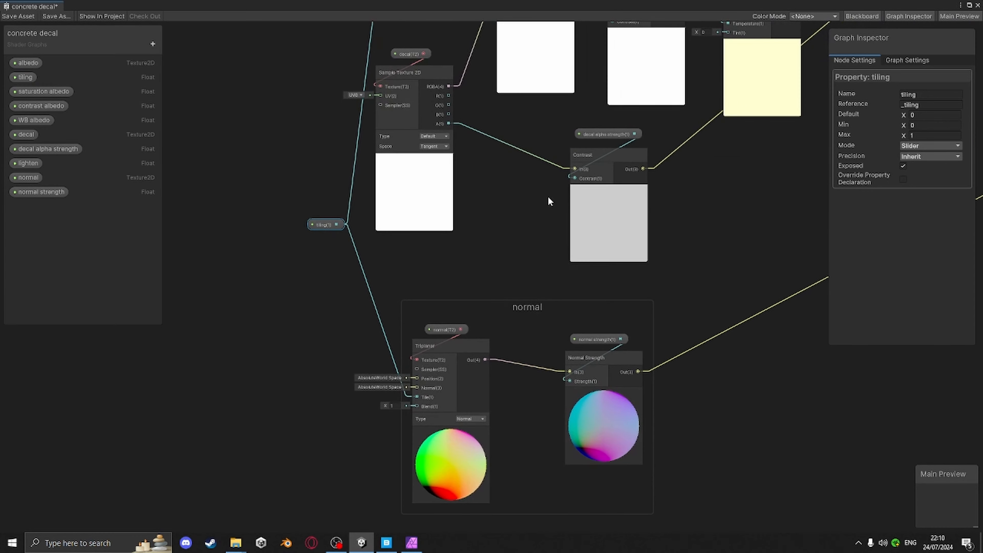
middle_drag(624, 220, 569, 223)
click(16, 16)
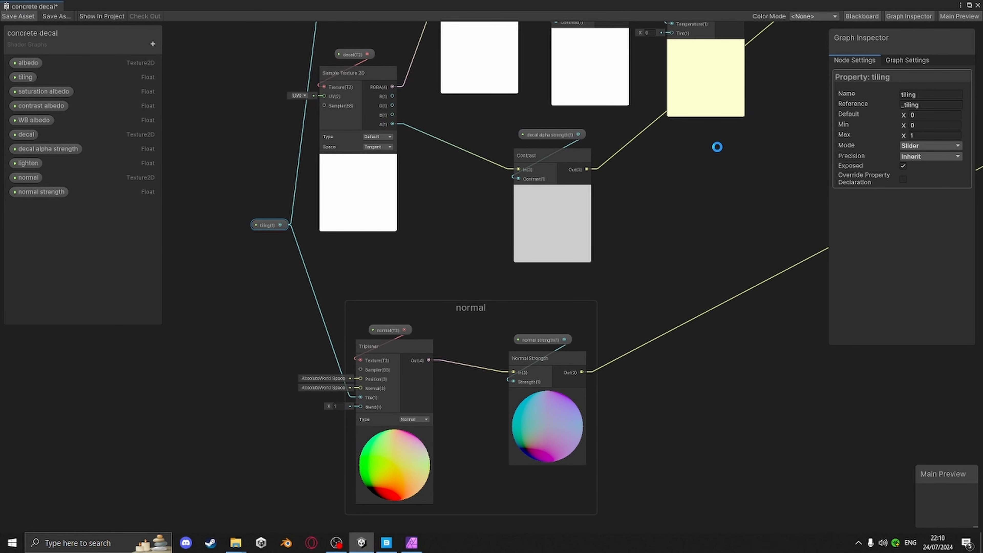
Close the shader graph, select the concrete decal material and set its tiling to 0.14
click(978, 5)
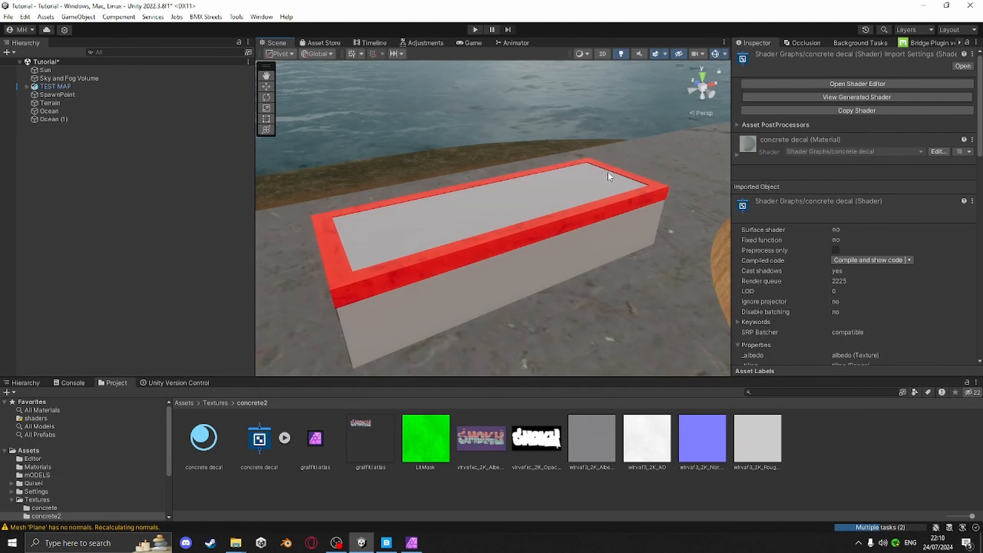
right_drag(608, 172, 456, 360)
click(215, 438)
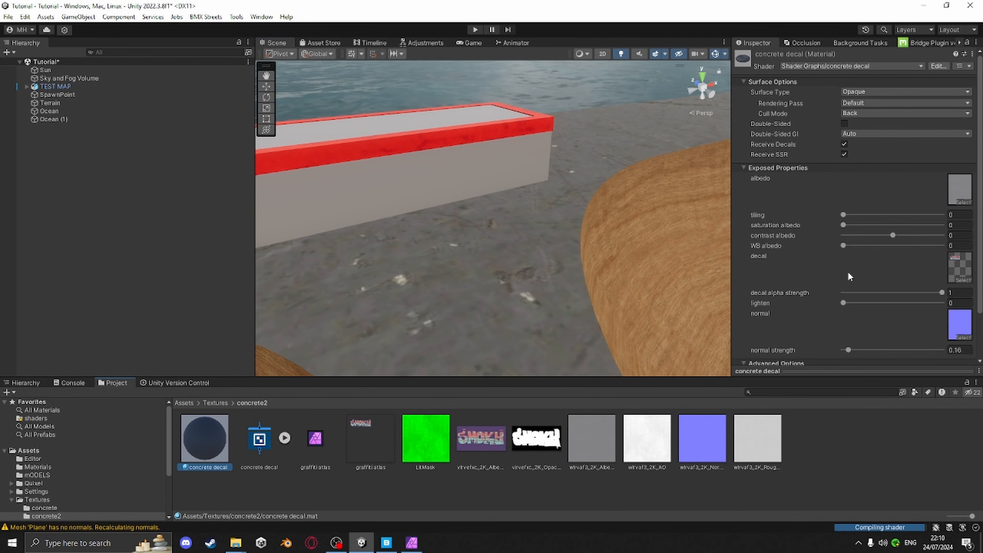
drag(843, 214, 851, 216)
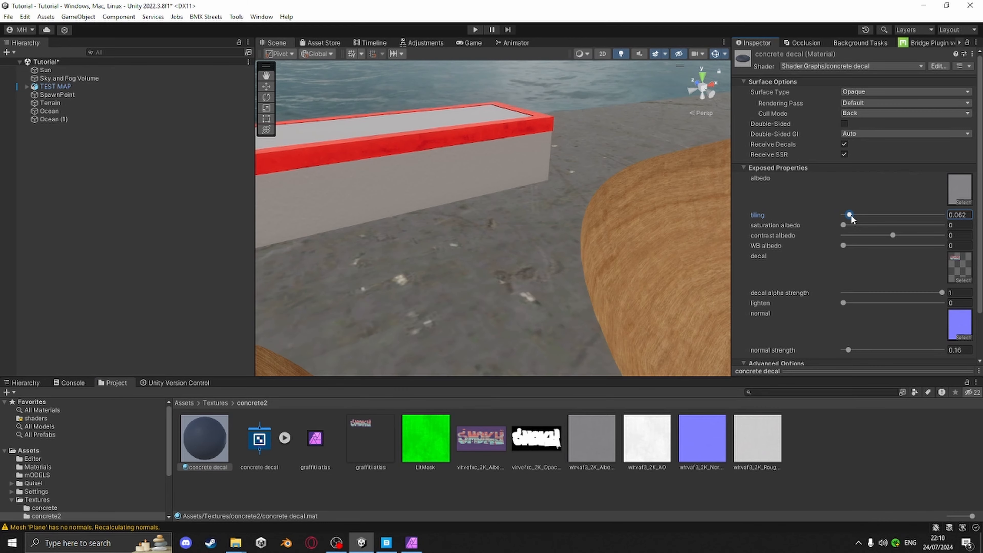
right_drag(439, 169, 453, 217)
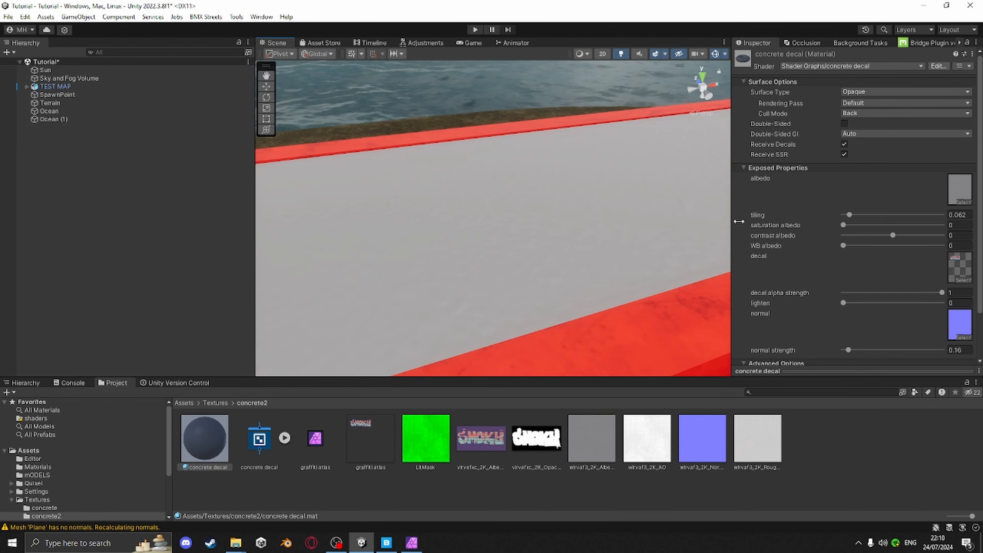
drag(850, 214, 904, 241)
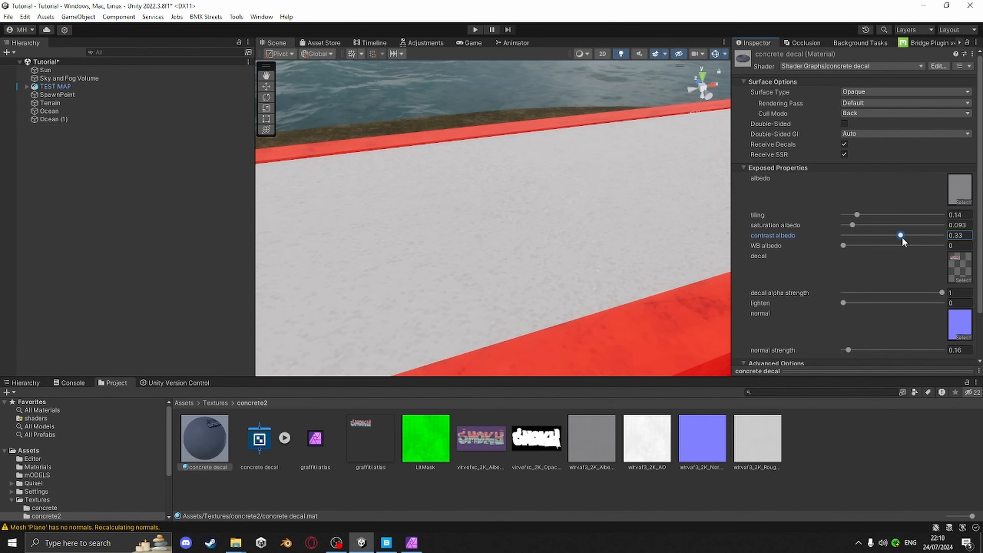
Set the material's WB albedo to 0.067, saturation albedo to 0.181 and contrast albedo to -0.33
drag(844, 247, 851, 248)
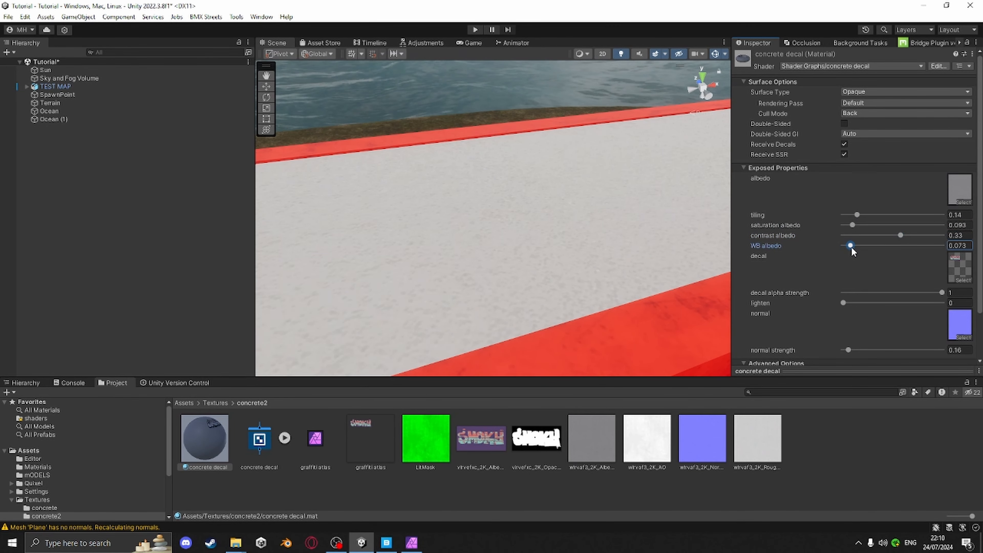
click(844, 303)
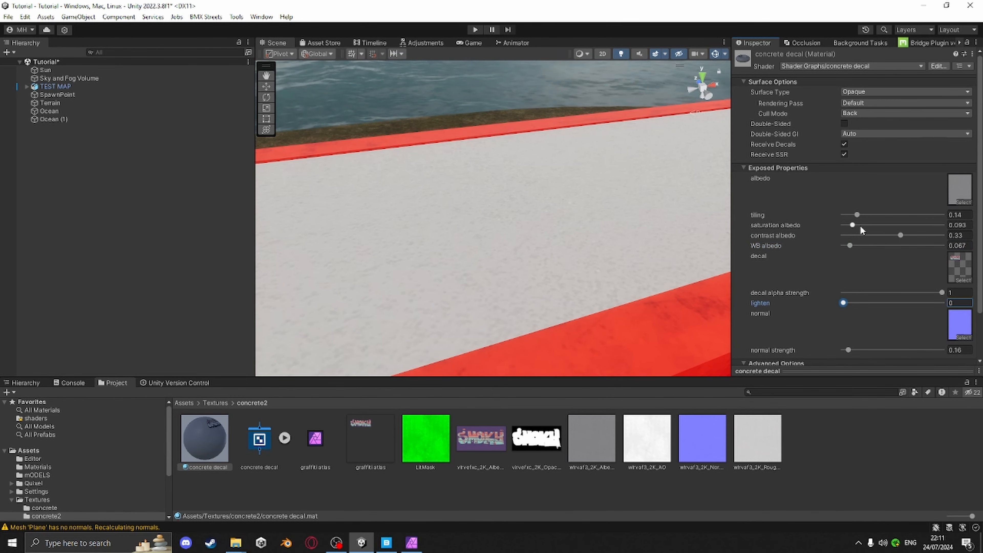
drag(901, 235, 860, 226)
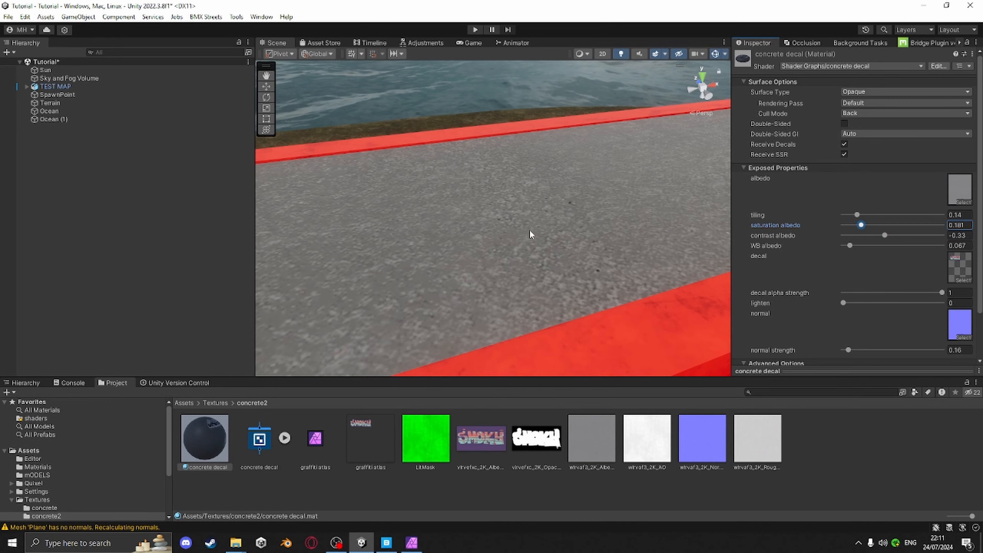
Try decal alpha strength at -1 and contrast albedo at -1.2, then 1, while viewing the graffiti on the ledge
scroll(532, 235, down, 4)
scroll(553, 245, up, 3)
right_drag(574, 217, 501, 207)
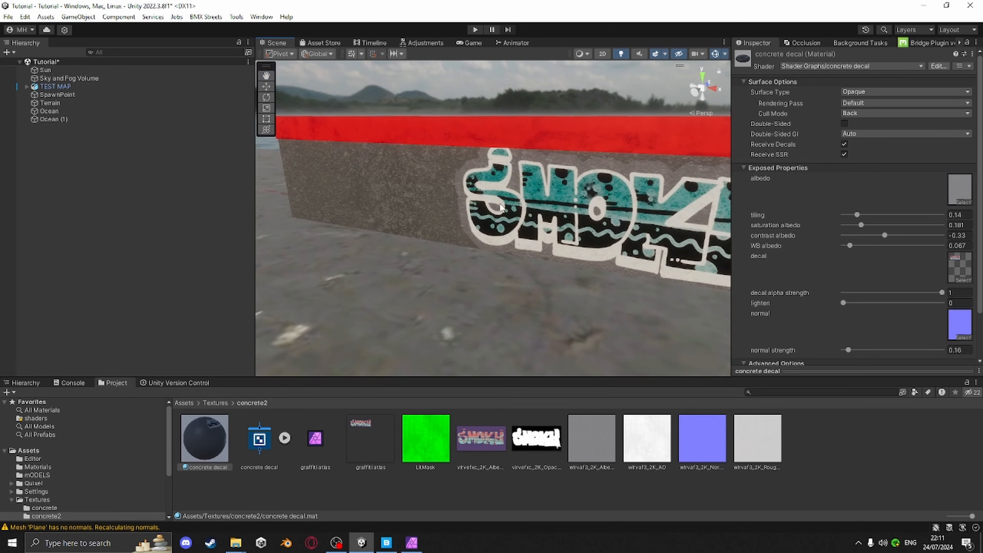
middle_drag(501, 207, 481, 200)
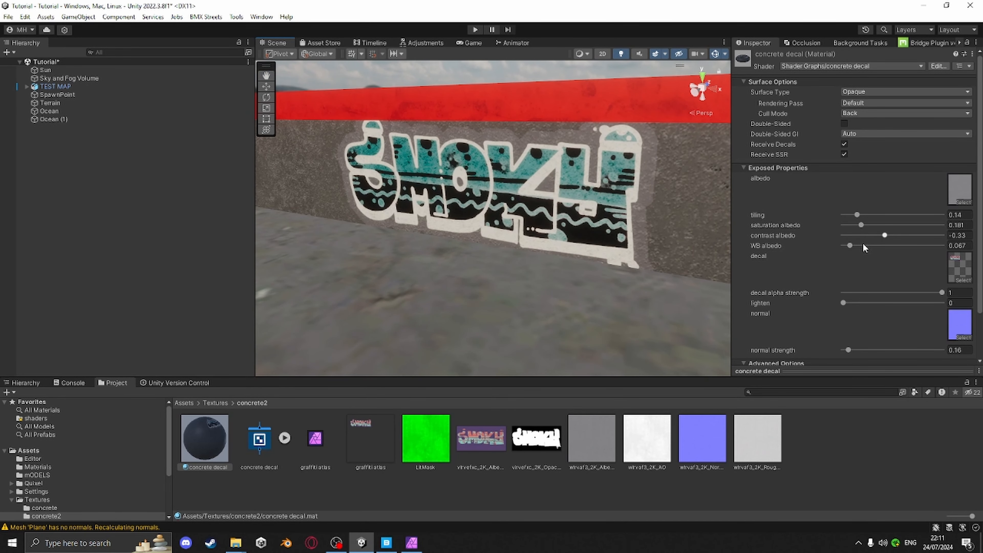
scroll(852, 326, down, 1)
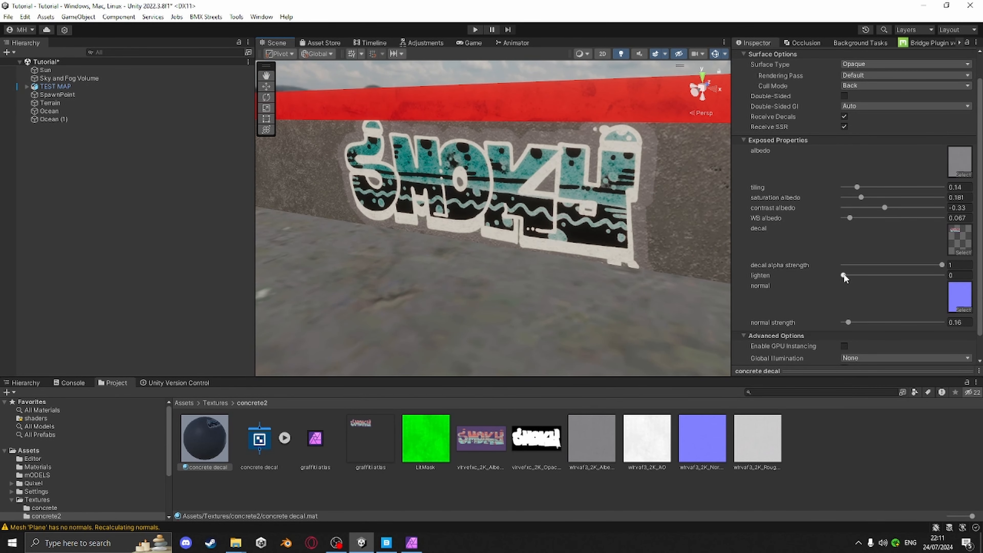
mouse_move(941, 265)
mouse_down()
mouse_move(906, 268)
mouse_move(952, 278)
mouse_up()
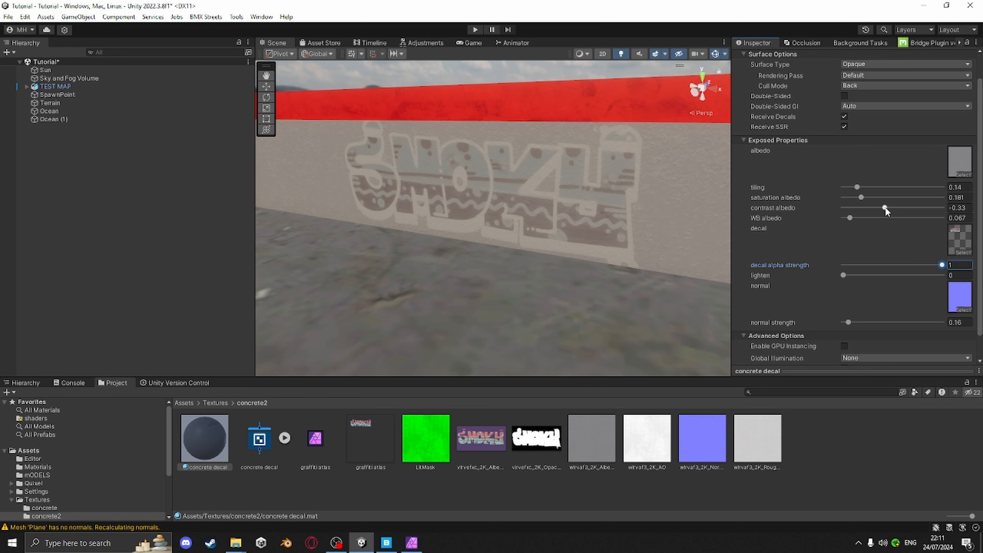
drag(885, 209, 864, 210)
drag(941, 264, 834, 252)
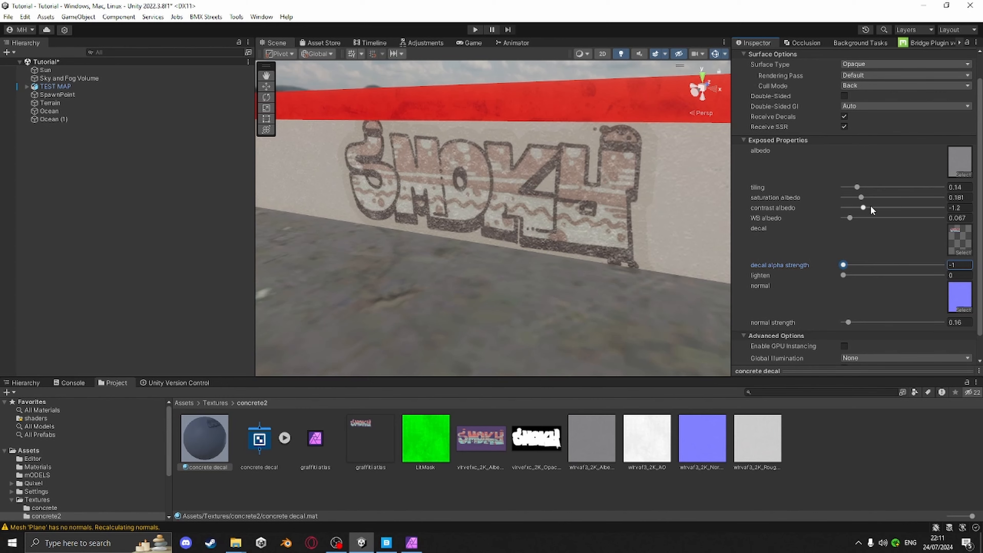
drag(863, 208, 920, 218)
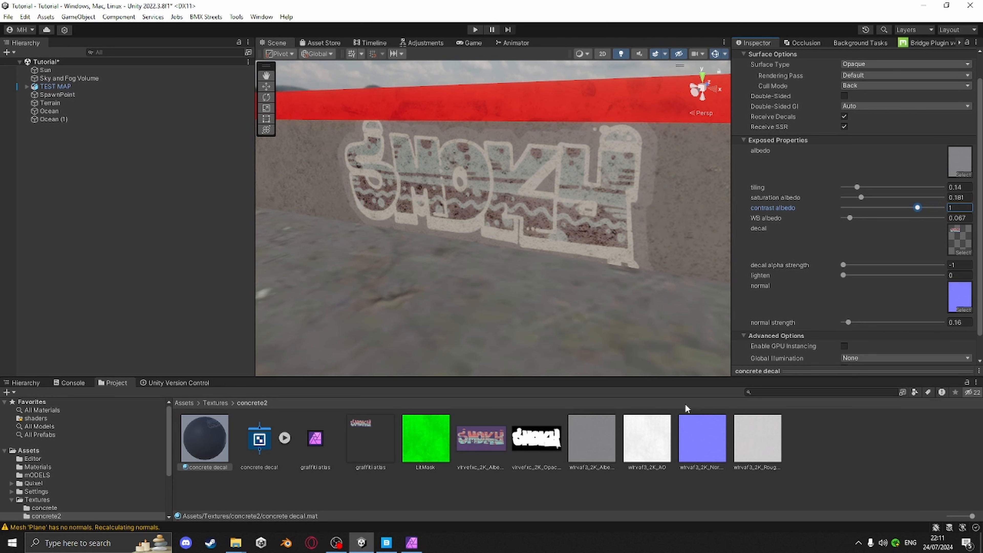
Set normal strength to 0.28, lighten to 0.031 and WB albedo to 0.083
drag(847, 324, 852, 325)
drag(845, 276, 847, 278)
drag(851, 220, 853, 221)
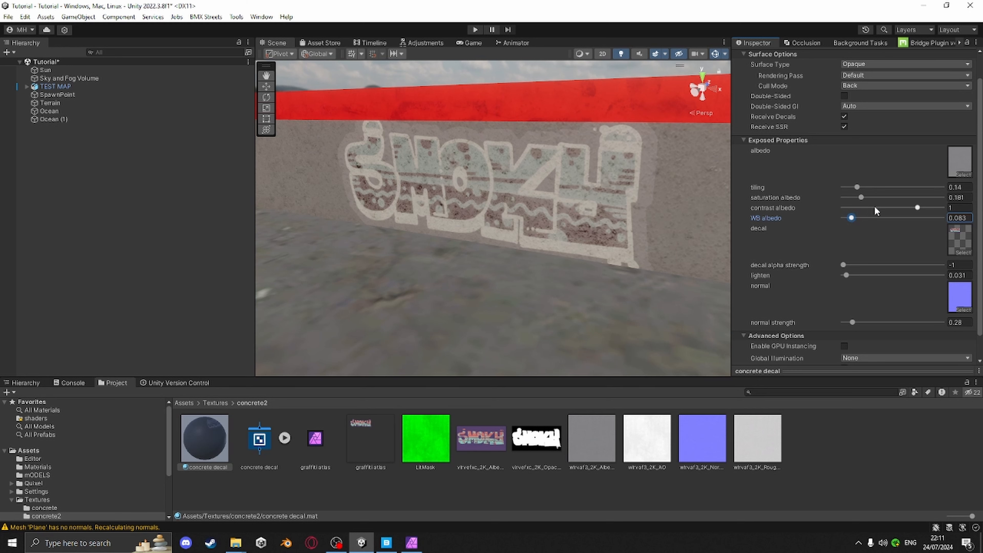
Raise contrast albedo to 1.72, decal alpha strength to 0.66 and saturation albedo to 0.622, with WB albedo at 0.057
mouse_move(921, 209)
mouse_down()
mouse_move(912, 211)
mouse_move(934, 209)
mouse_move(882, 208)
mouse_move(918, 207)
mouse_move(888, 198)
mouse_move(852, 198)
mouse_move(846, 208)
mouse_move(927, 210)
mouse_up()
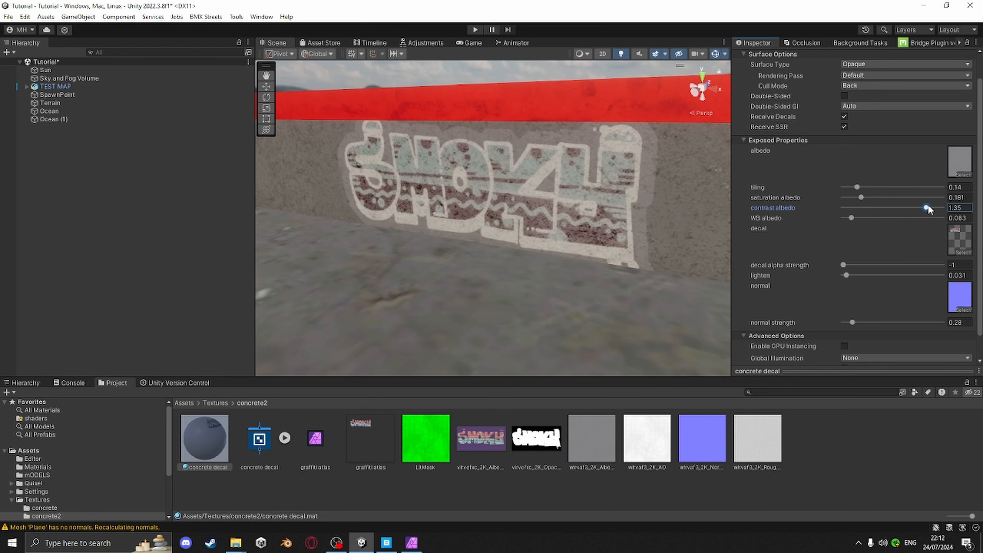
drag(845, 264, 929, 263)
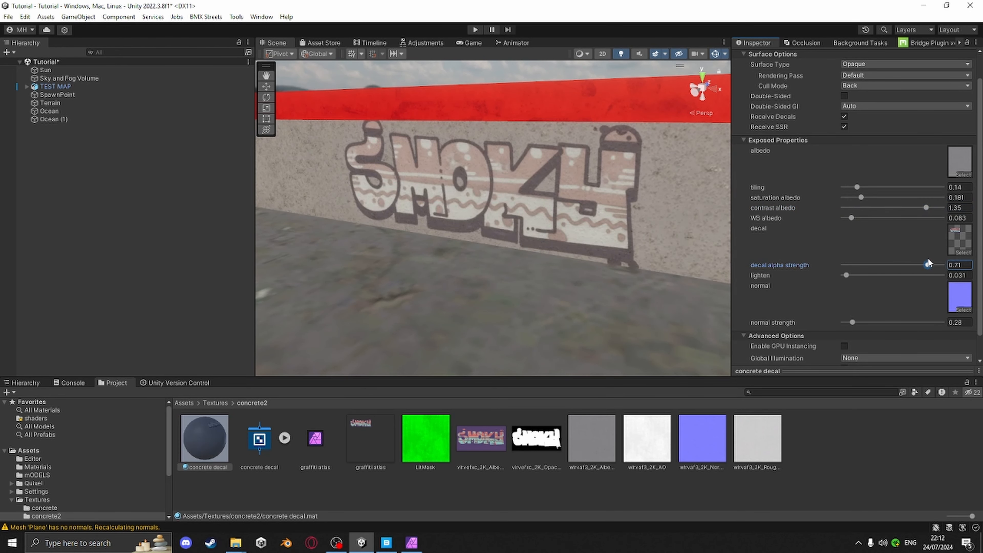
drag(926, 208, 931, 209)
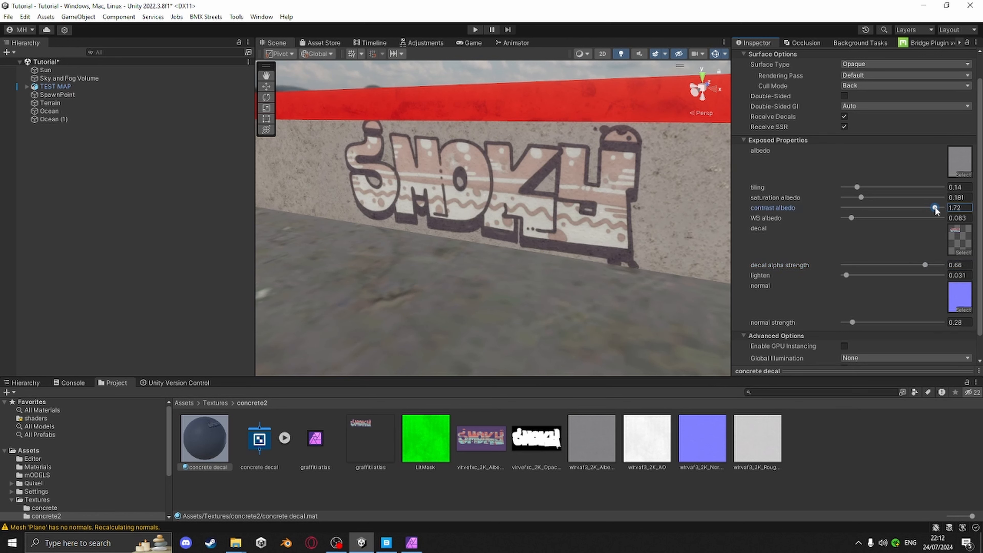
drag(853, 219, 906, 209)
click(213, 449)
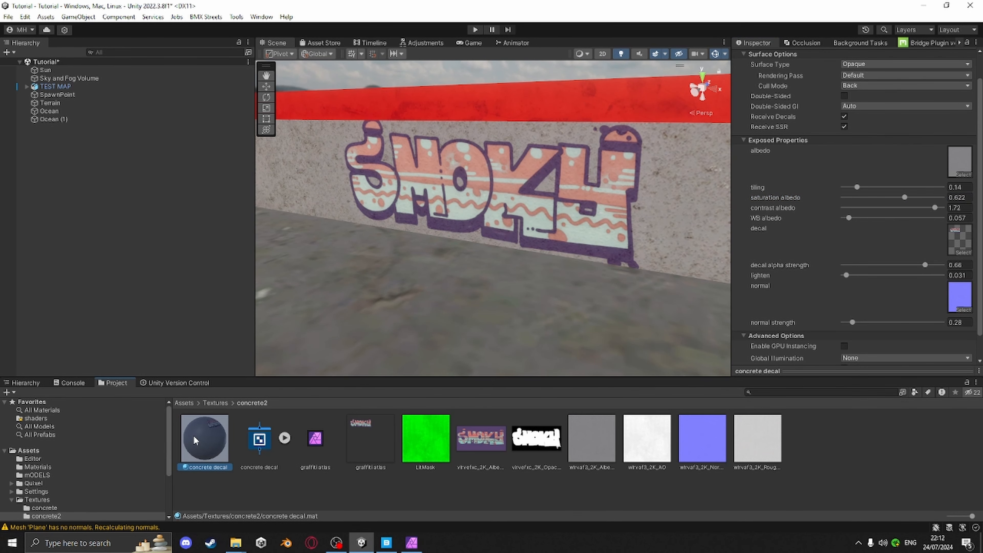
Reopen the concrete decal shader graph in the Shader Editor and maximize its window
click(266, 436)
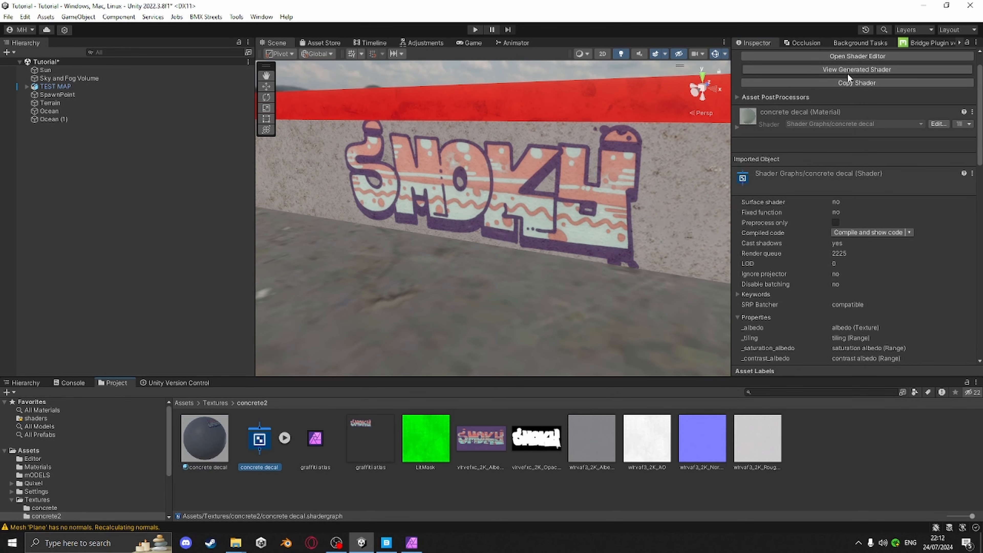
click(859, 55)
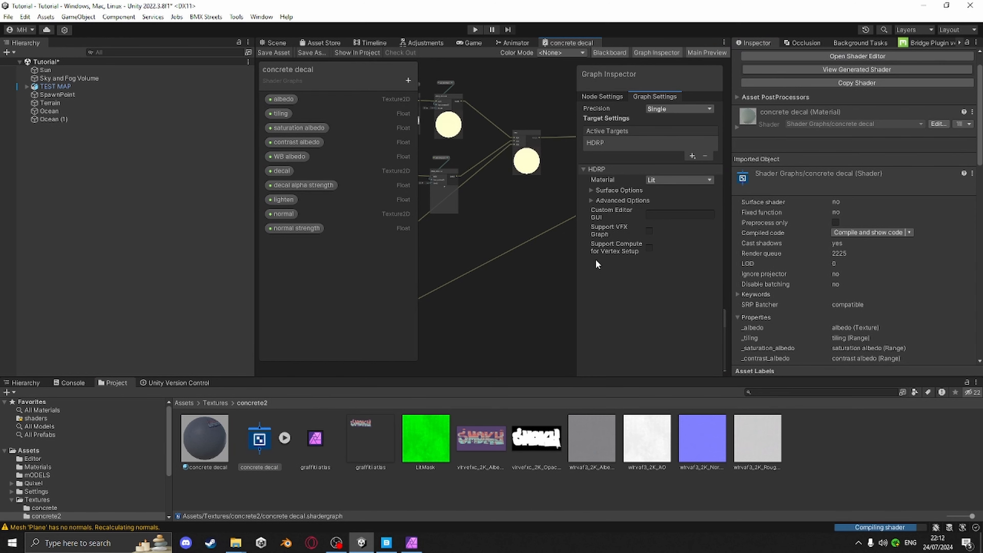
drag(568, 45, 529, 228)
click(751, 73)
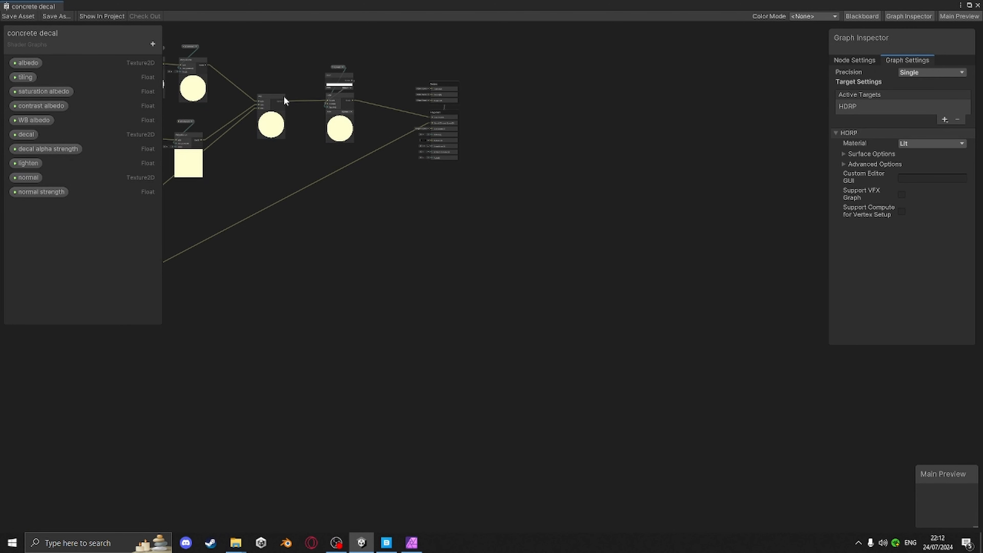
Delete the saturation albedo and contrast albedo property nodes feeding the decal effect line
middle_drag(284, 99, 615, 89)
scroll(502, 167, up, 6)
middle_drag(483, 170, 527, 294)
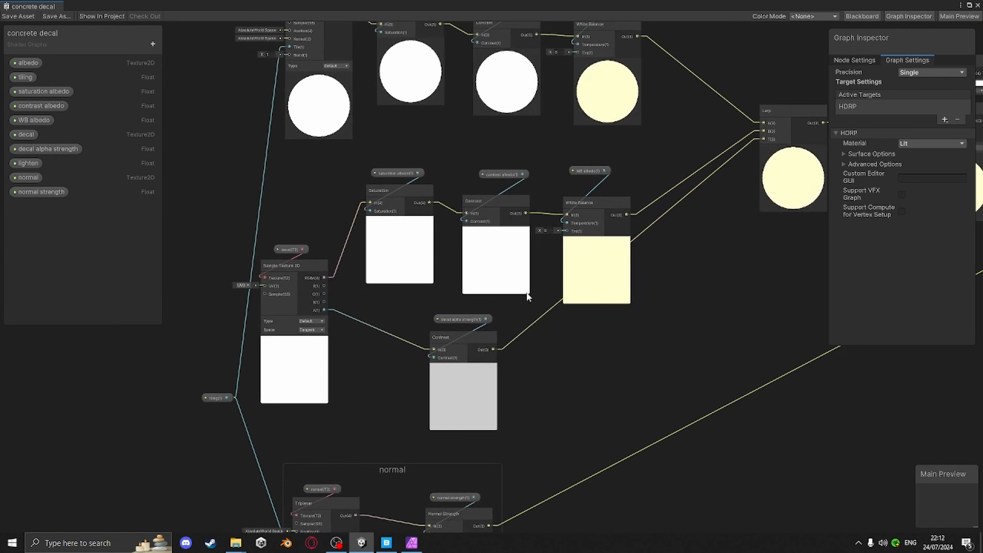
middle_drag(477, 221, 467, 259)
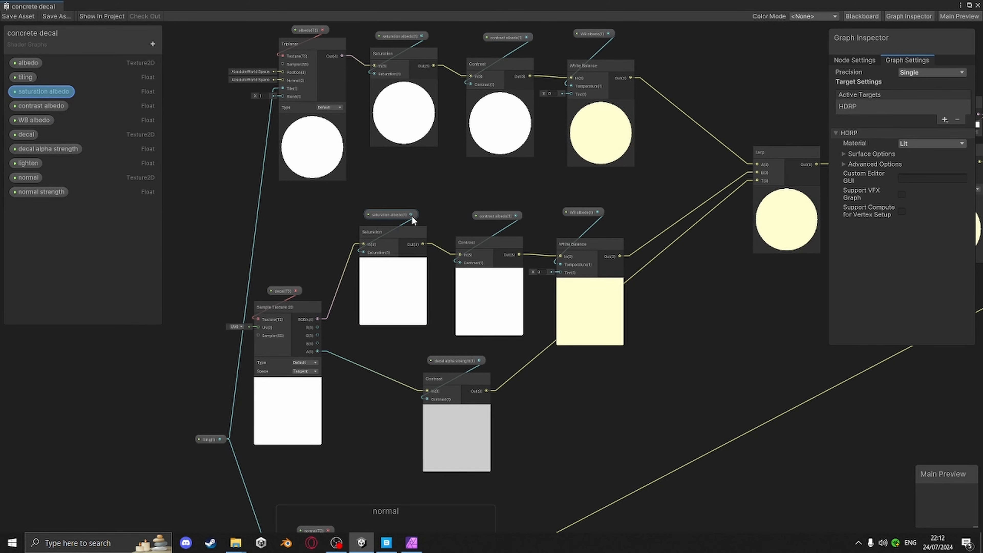
middle_drag(477, 193, 445, 264)
click(356, 284)
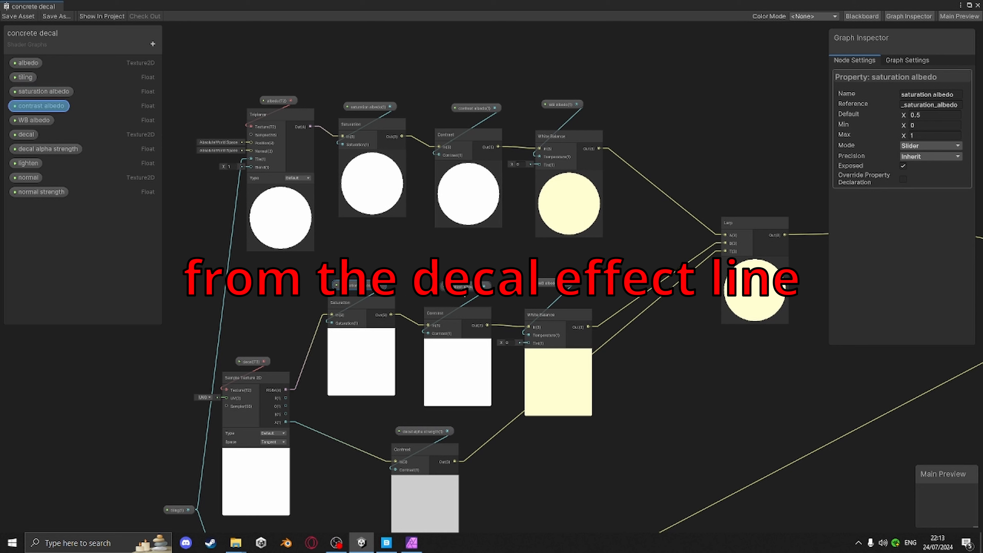
click(461, 288)
ctrl+click(366, 285)
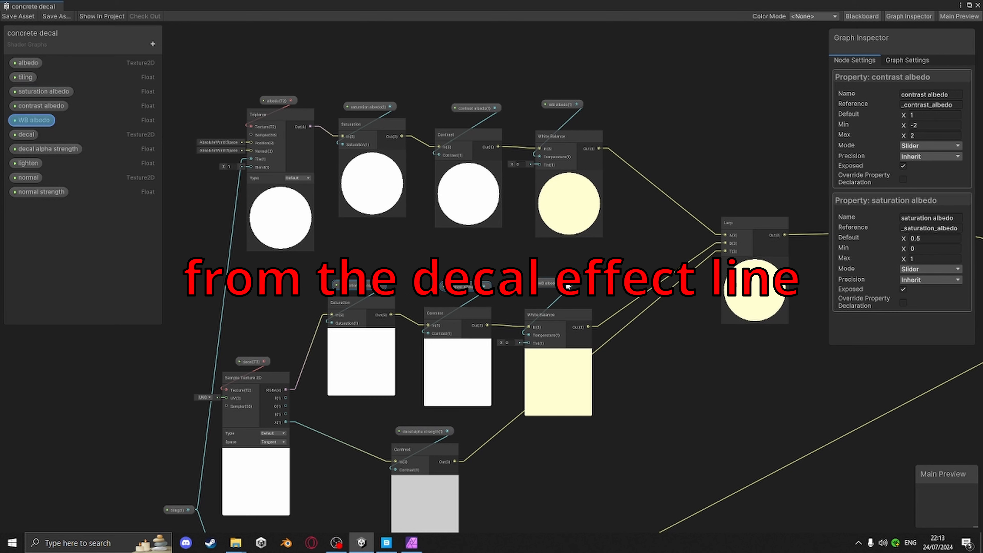
key(Delete)
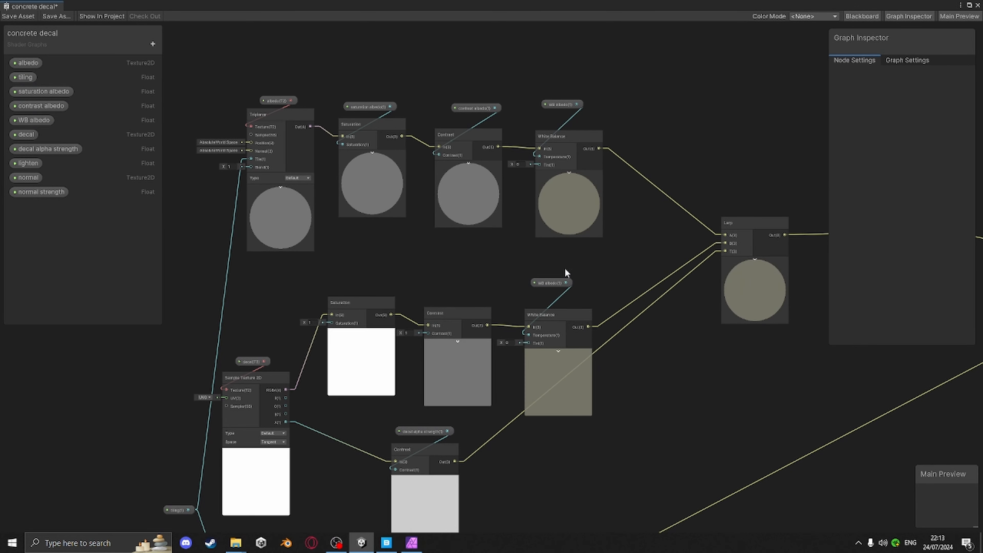
Delete the decal line's WB albedo property node and connect a new Float node to the decal Saturation node's saturation input
click(562, 283)
key(Delete)
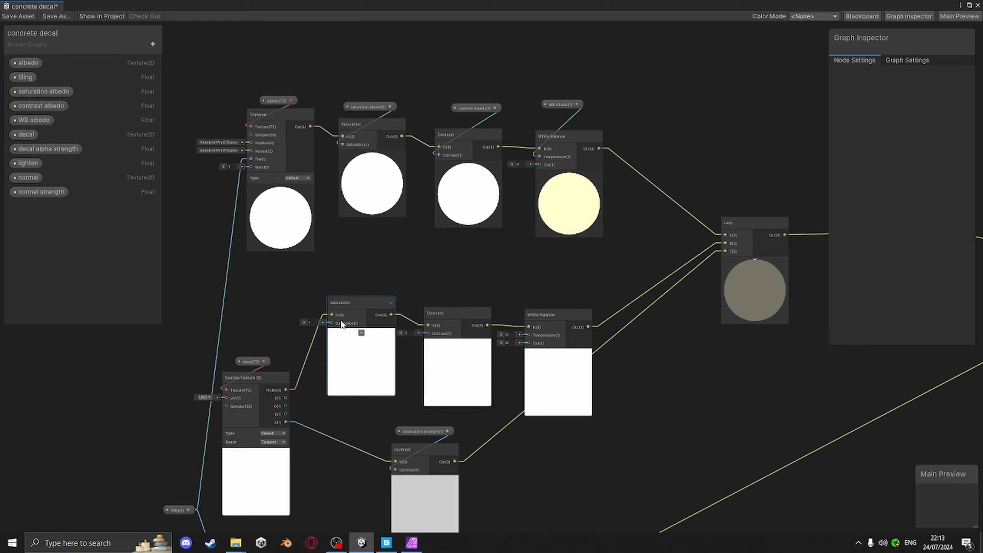
drag(379, 286, 380, 287)
text(floa)
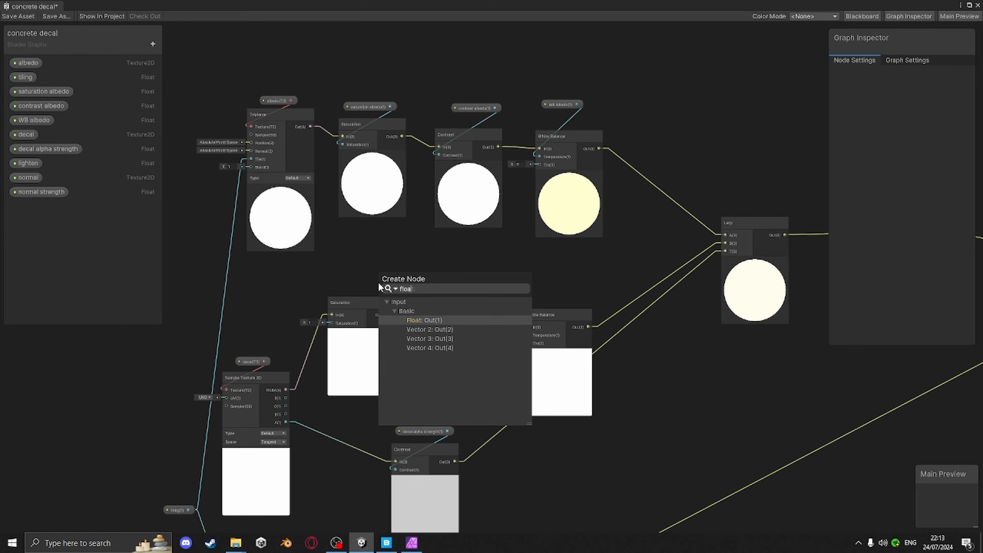
key(Return)
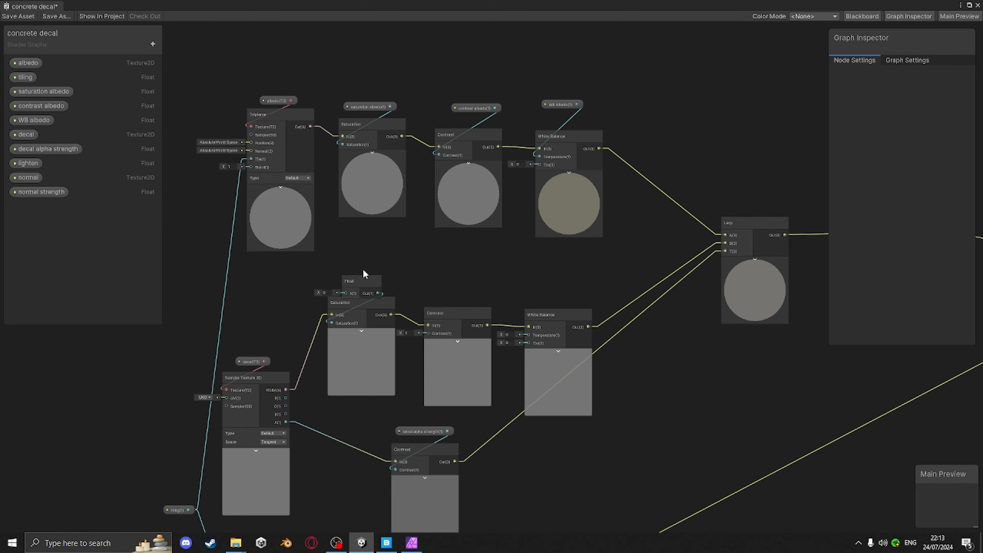
Connect new Float nodes to the decal line's Contrast input and White Balance temperature input
drag(424, 333, 450, 274)
text(float)
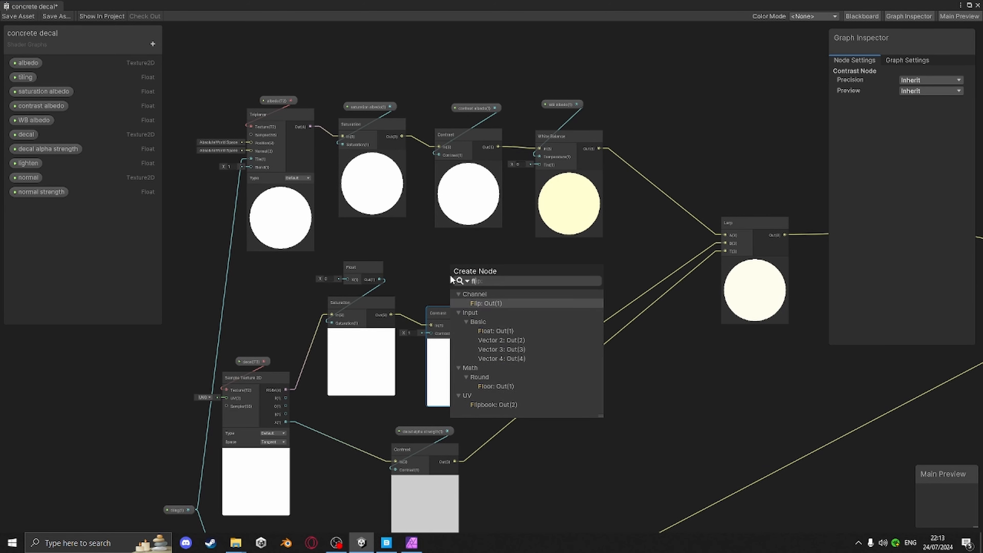
click(505, 309)
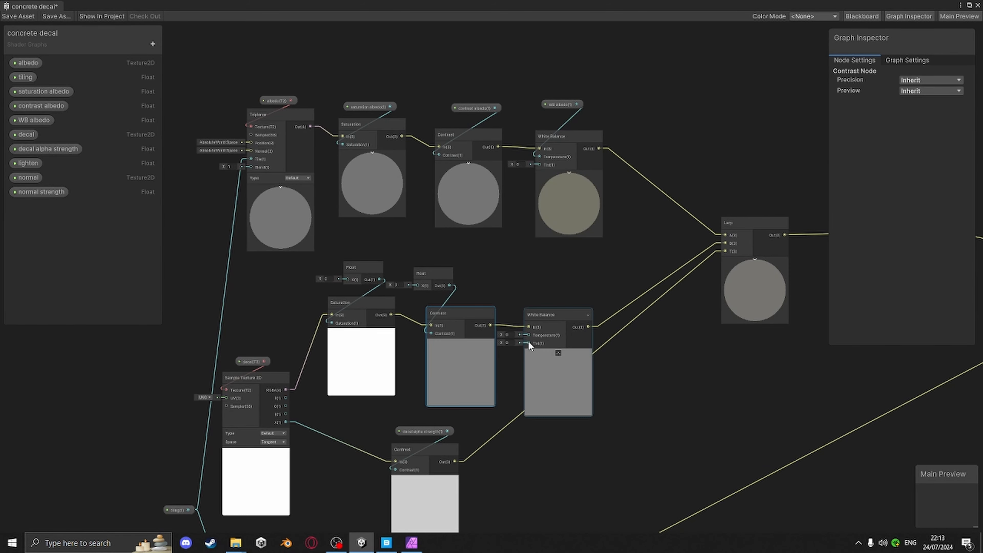
drag(527, 334, 535, 291)
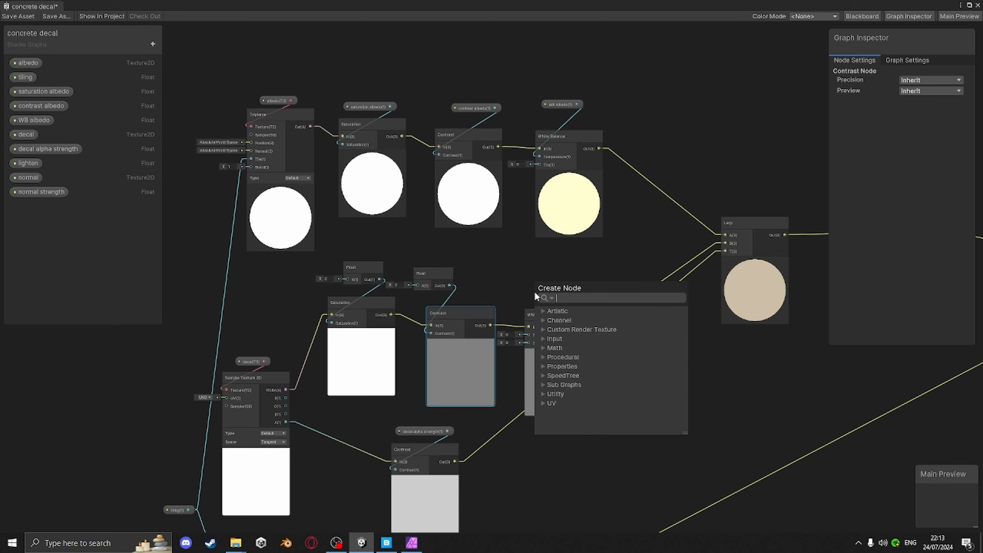
text(flo)
click(562, 332)
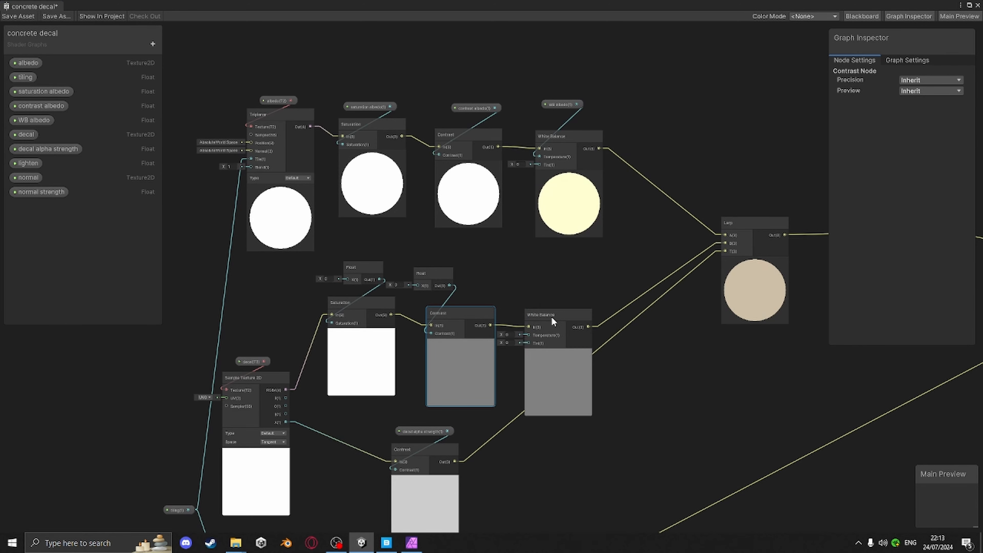
drag(551, 316, 537, 286)
Convert the three new Float nodes on the decal line into blackboard properties
right_click(369, 269)
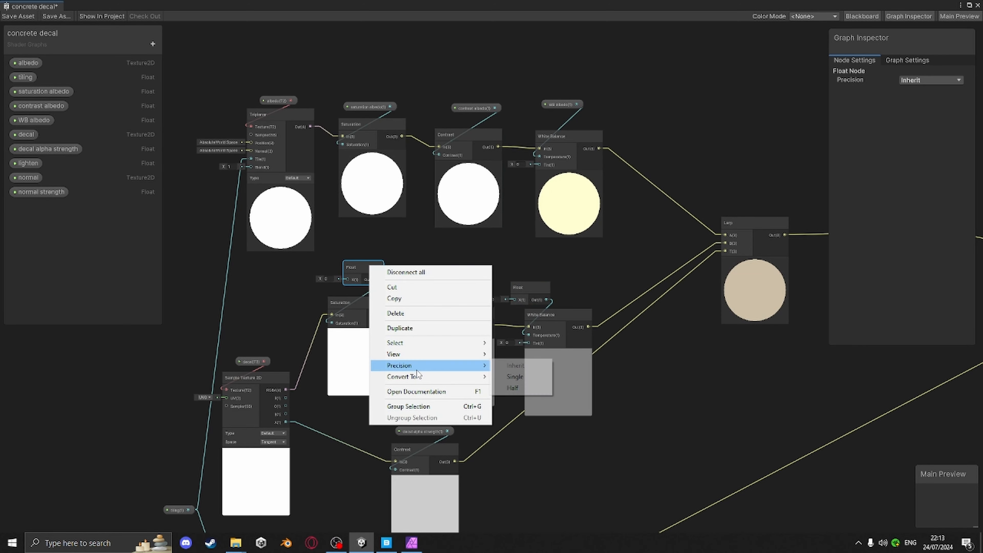
mouse_move(418, 377)
click(507, 400)
right_click(436, 278)
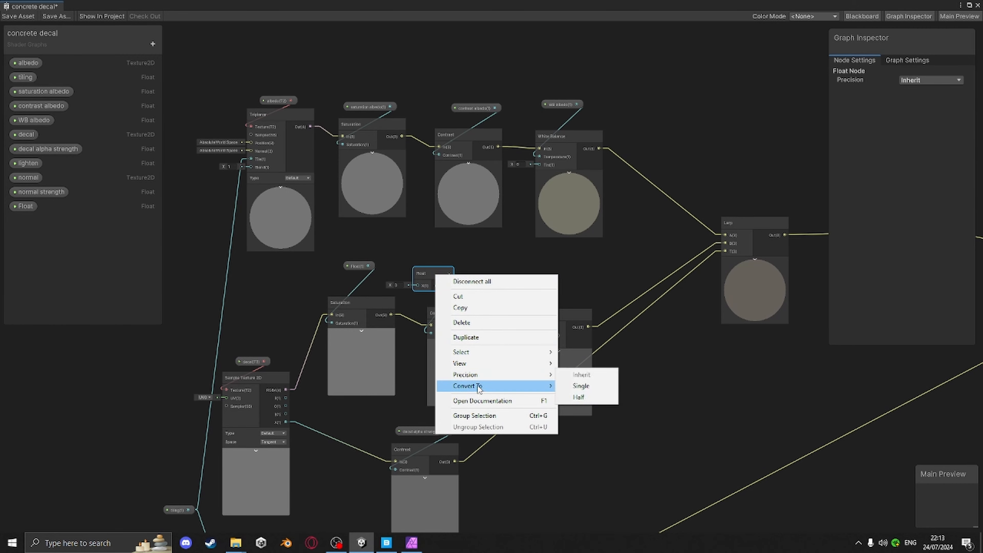
click(583, 408)
right_click(530, 289)
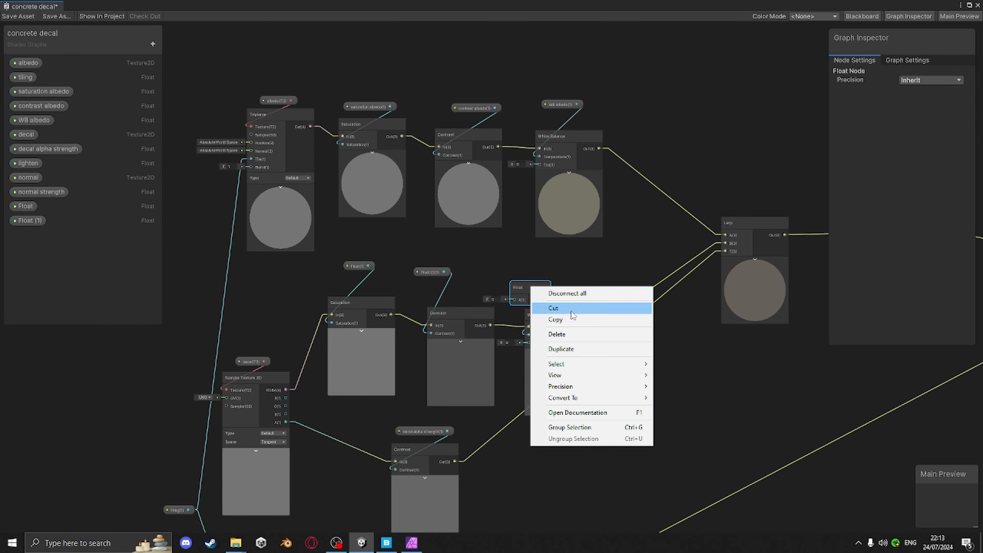
mouse_move(642, 401)
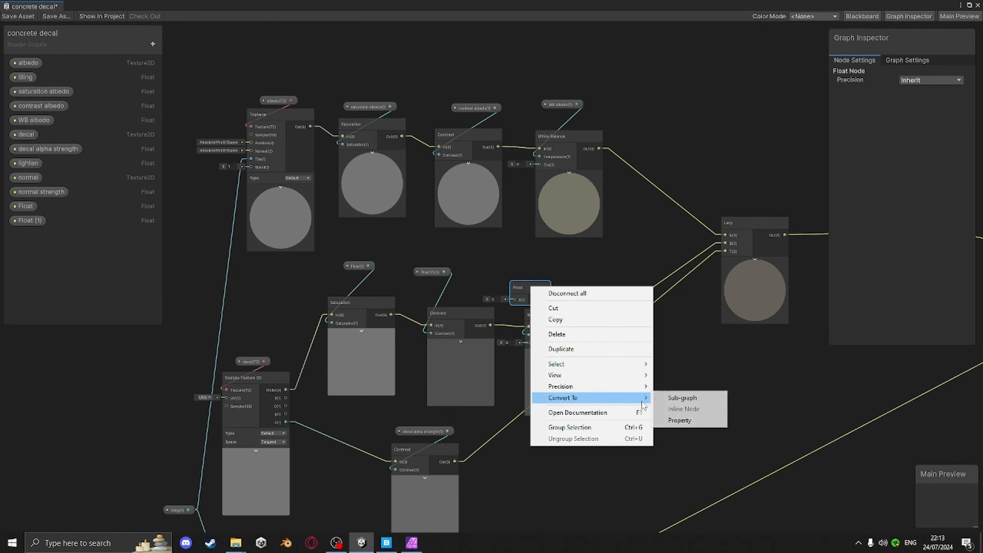
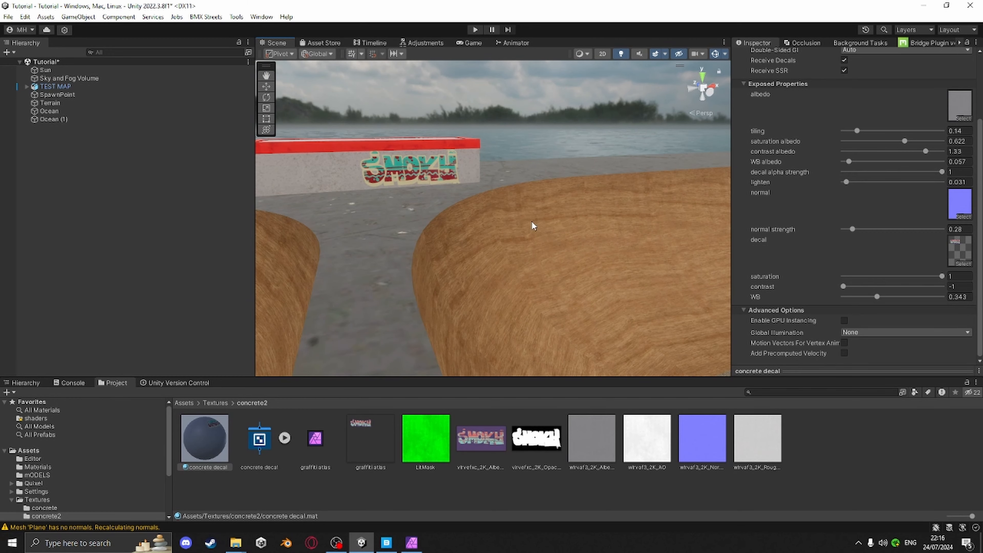
Inspect the graffiti decal on the ledge in the Scene view from several angles
middle_drag(532, 222, 538, 246)
scroll(539, 249, up, 8)
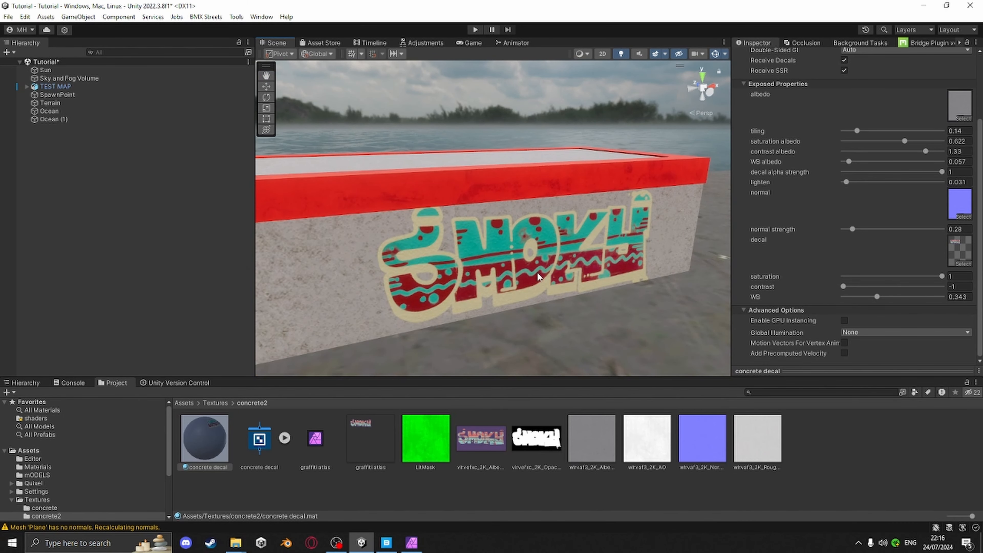
right_drag(538, 273, 576, 255)
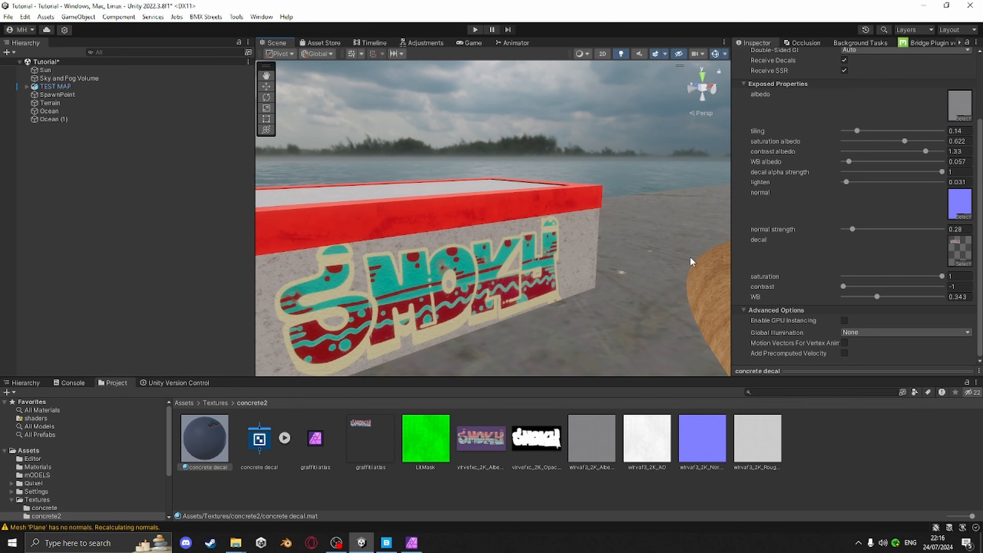
right_drag(691, 262, 391, 233)
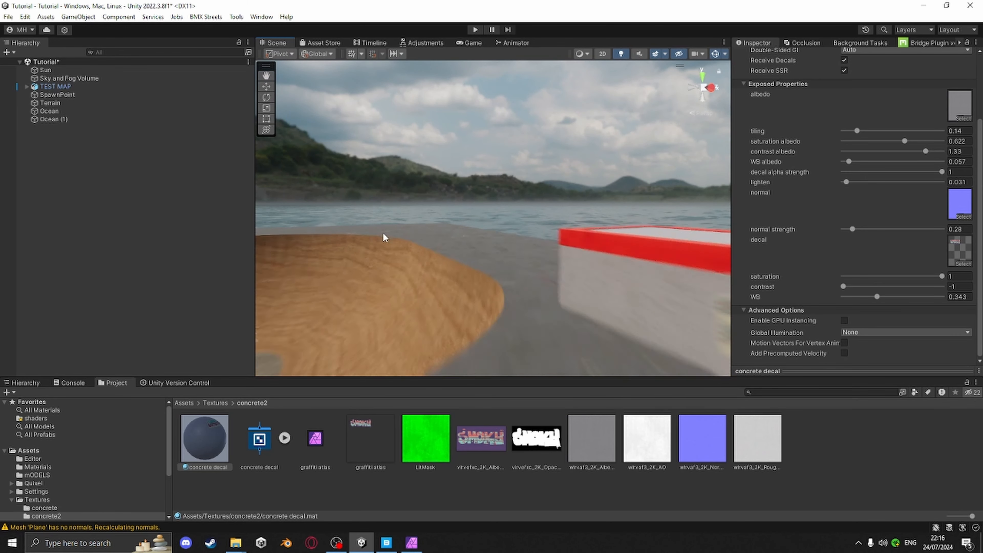
scroll(383, 234, down, 5)
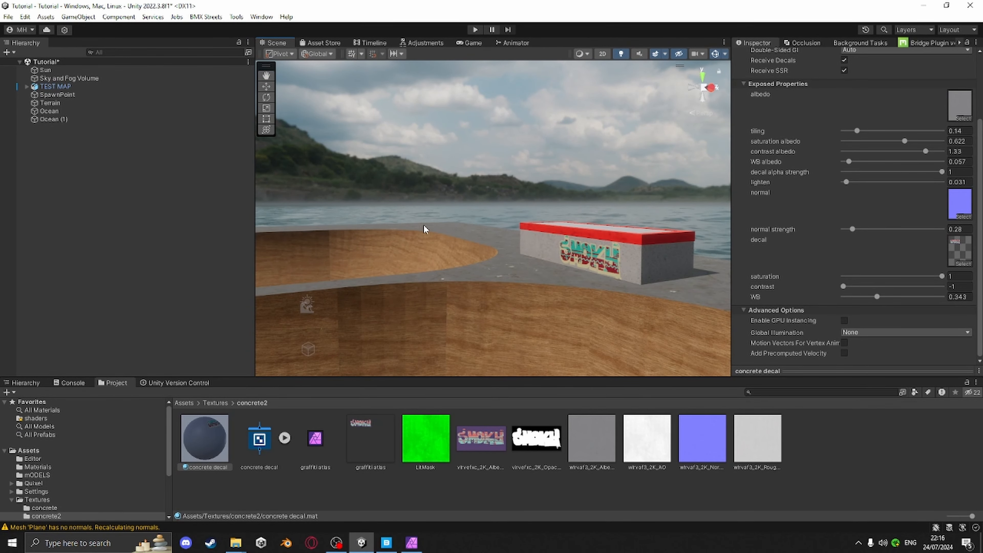
alt+drag(447, 211, 533, 274)
right_drag(533, 275, 647, 250)
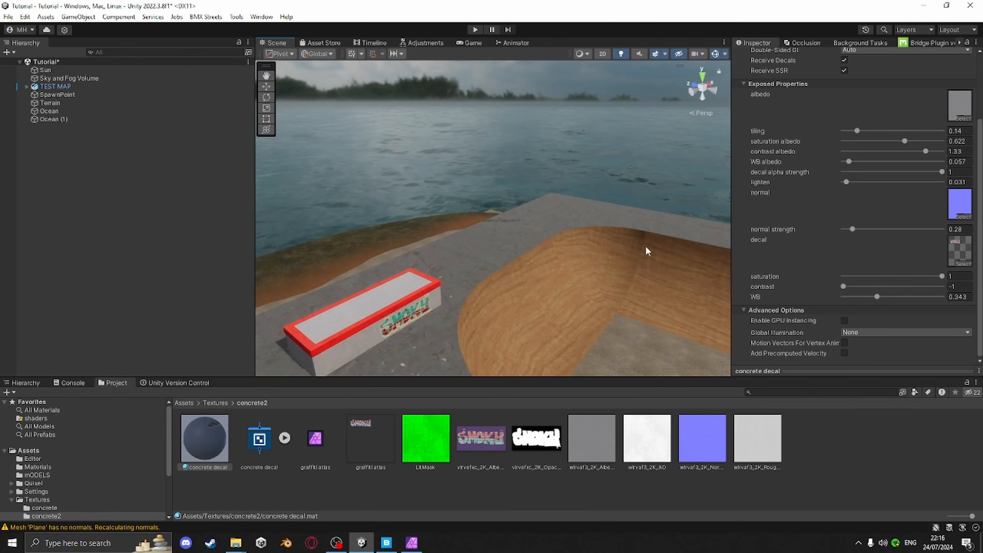
scroll(447, 313, up, 4)
middle_drag(447, 313, 502, 288)
scroll(489, 269, up, 4)
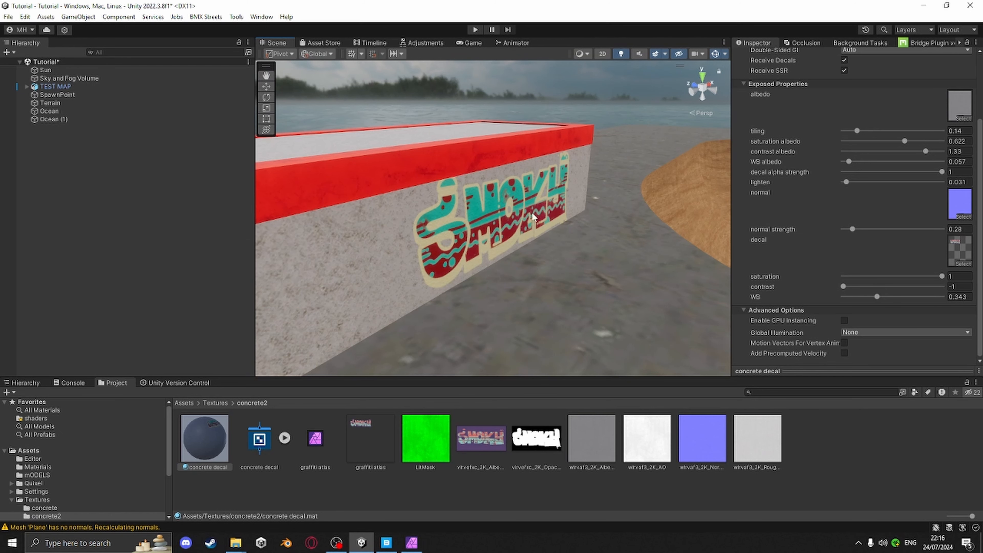
Open the graffiti albedo texture's import settings and expand its advanced options
click(480, 437)
click(772, 370)
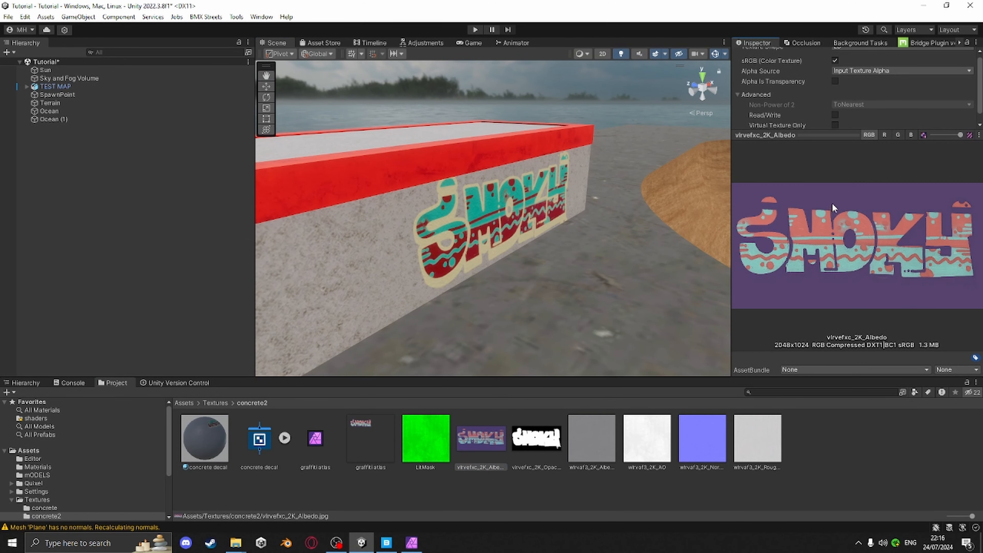
middle_drag(678, 316, 679, 319)
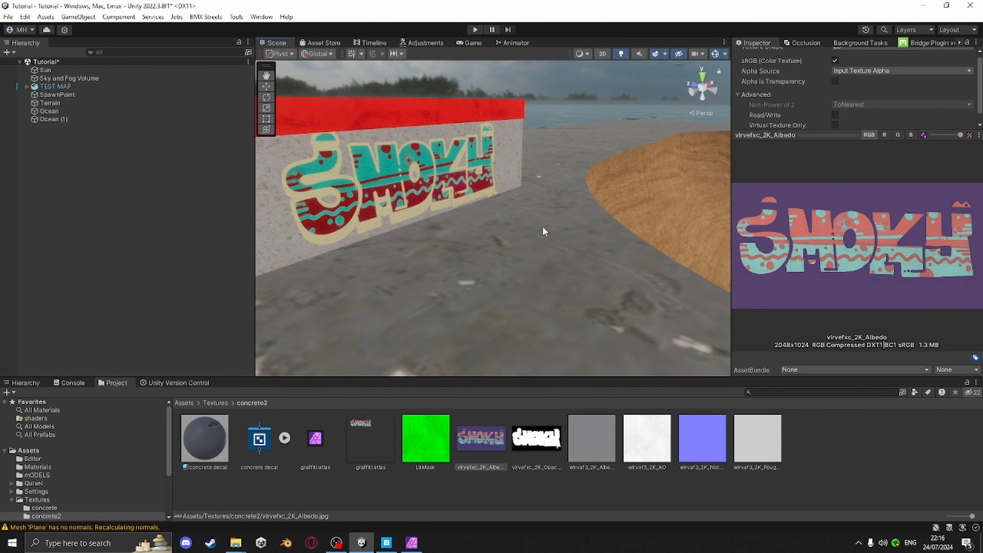
key(s)
right_drag(543, 227, 512, 178)
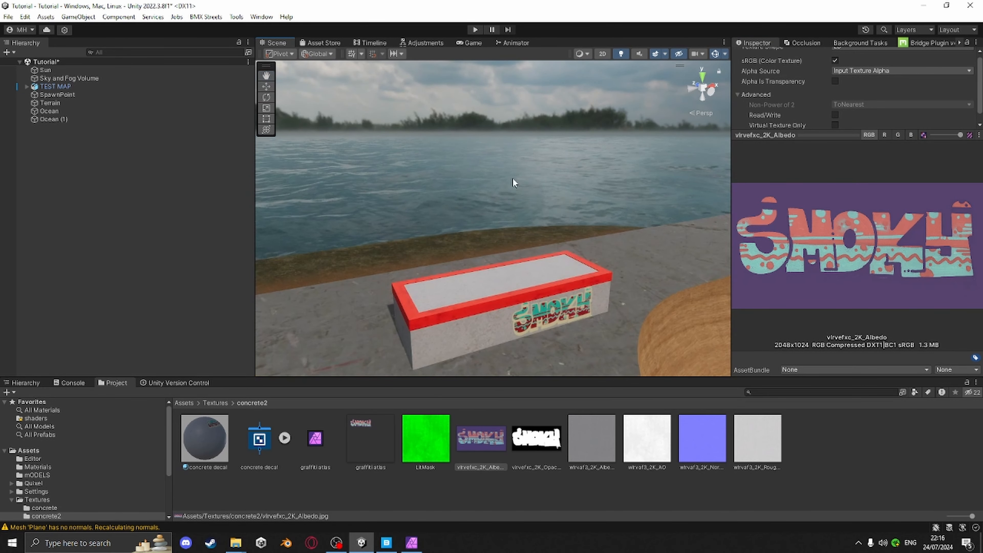
click(776, 135)
Survey the skatepark from above in the Scene view
middle_drag(585, 292, 560, 250)
right_drag(559, 250, 548, 265)
scroll(549, 267, down, 5)
middle_drag(548, 268, 537, 272)
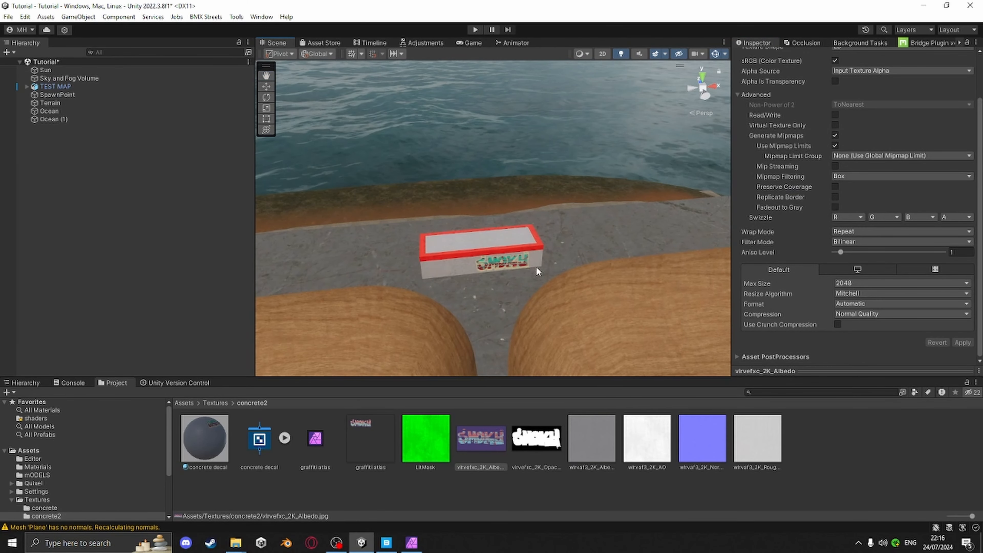
right_drag(445, 213, 414, 228)
scroll(481, 260, down, 3)
middle_drag(553, 299, 513, 202)
scroll(518, 209, down, 3)
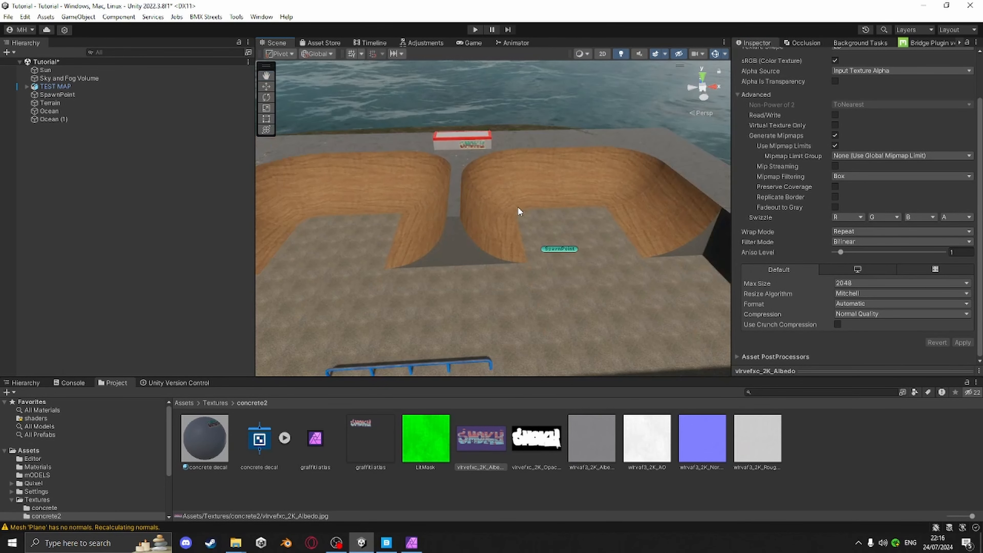
scroll(519, 209, down, 5)
middle_drag(554, 249, 619, 247)
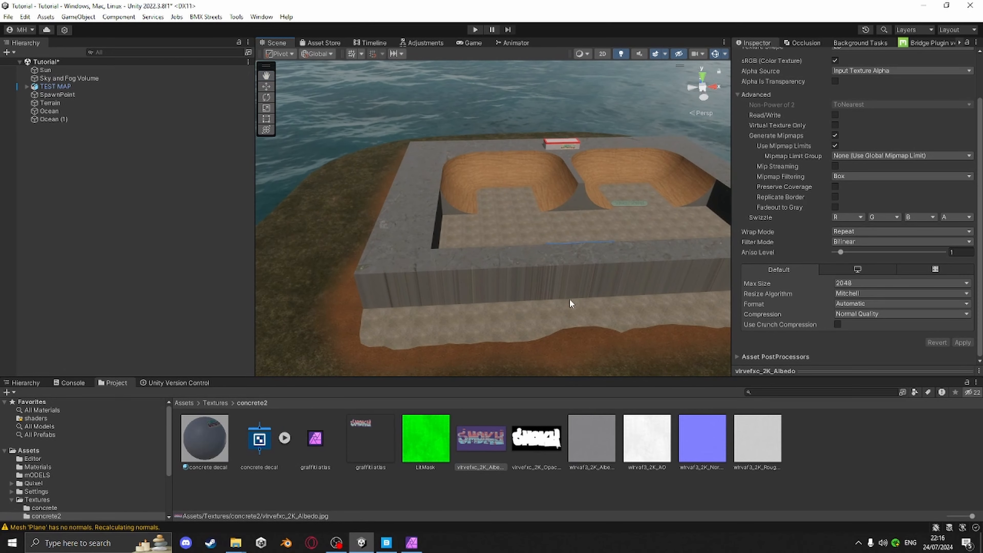
scroll(568, 298, up, 2)
scroll(461, 263, up, 3)
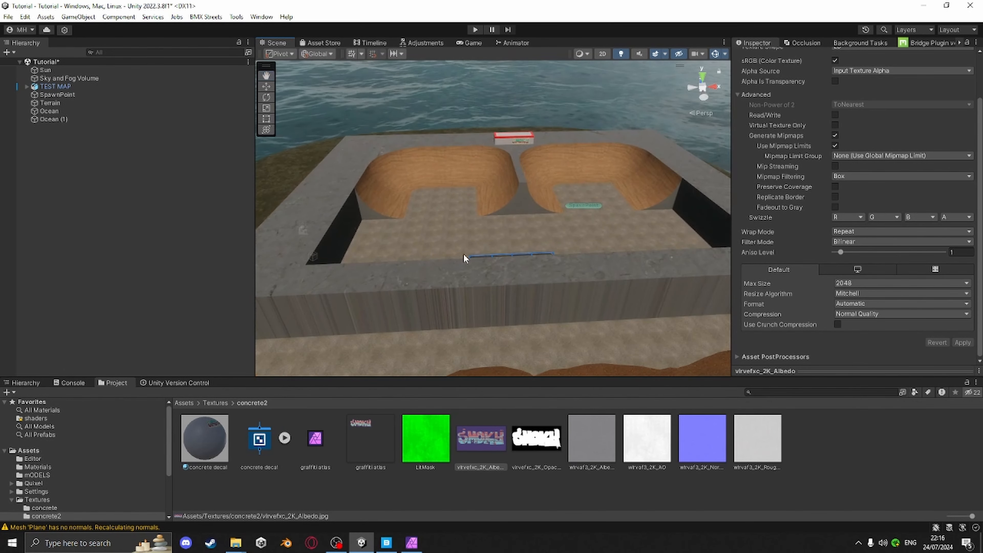
Apply the concrete decal material to the skatepark's outer wall
alt+drag(464, 254, 635, 251)
alt+drag(588, 228, 561, 262)
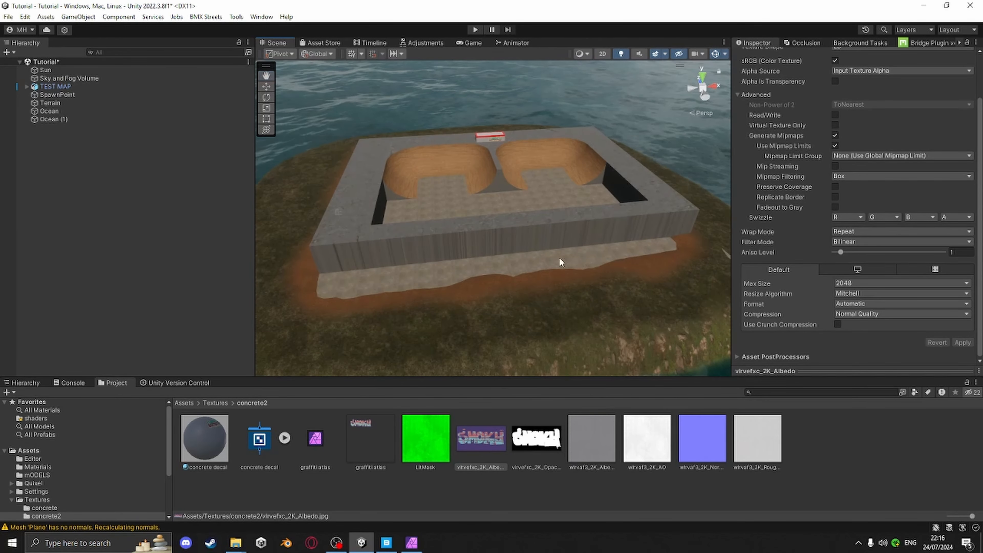
middle_drag(561, 262, 654, 254)
drag(203, 451, 455, 248)
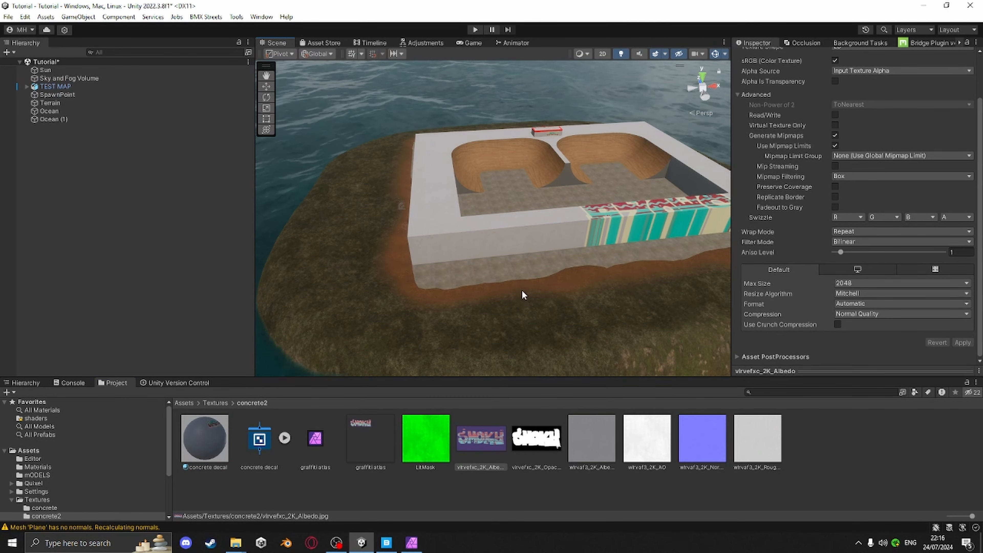
alt+drag(522, 288, 495, 215)
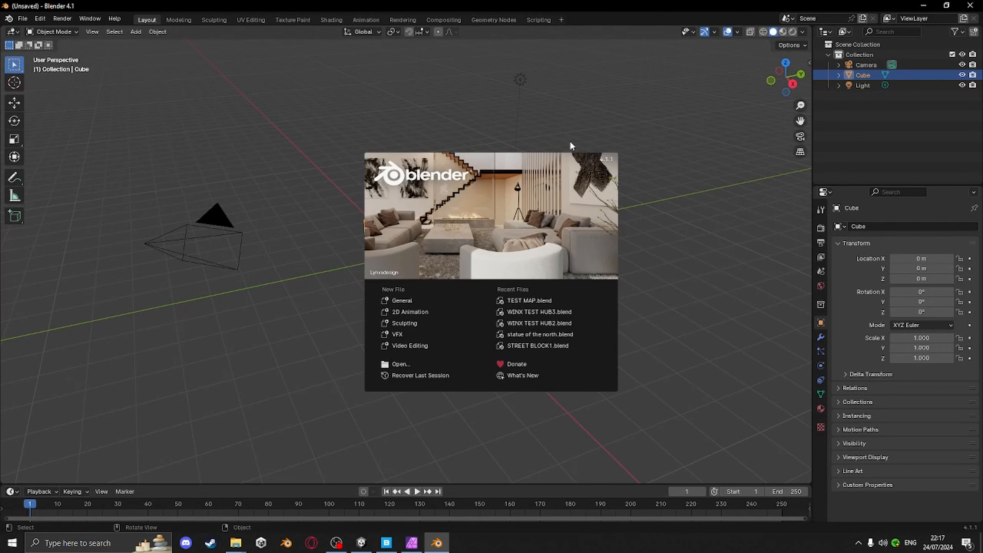
Open the TEST MAP.blend project from the recent files
click(525, 300)
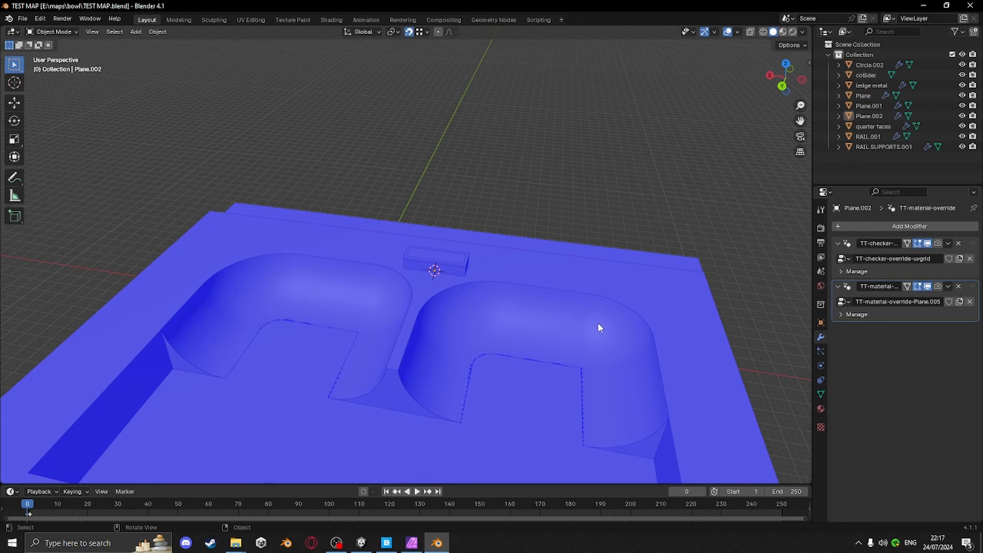
middle_drag(501, 248, 543, 279)
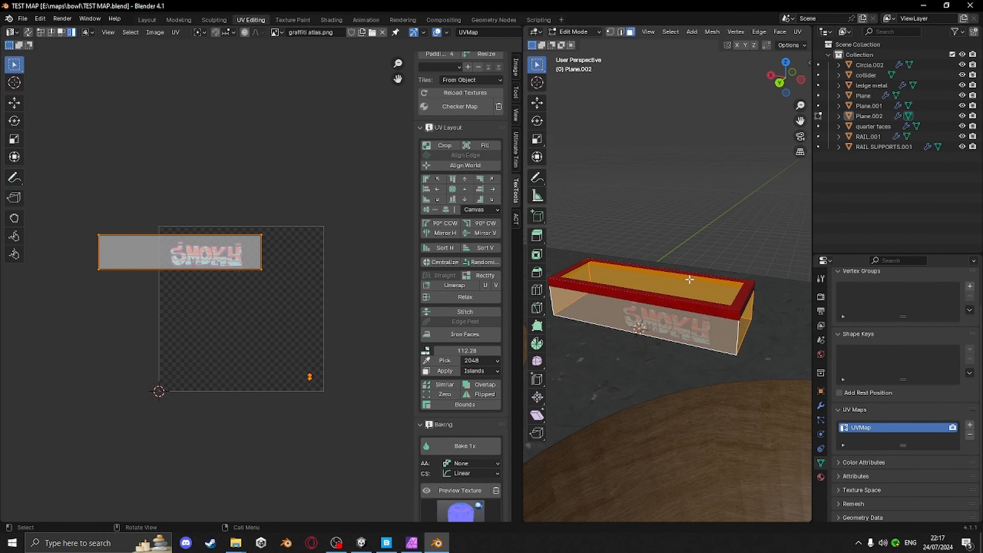
middle_drag(689, 278, 713, 303)
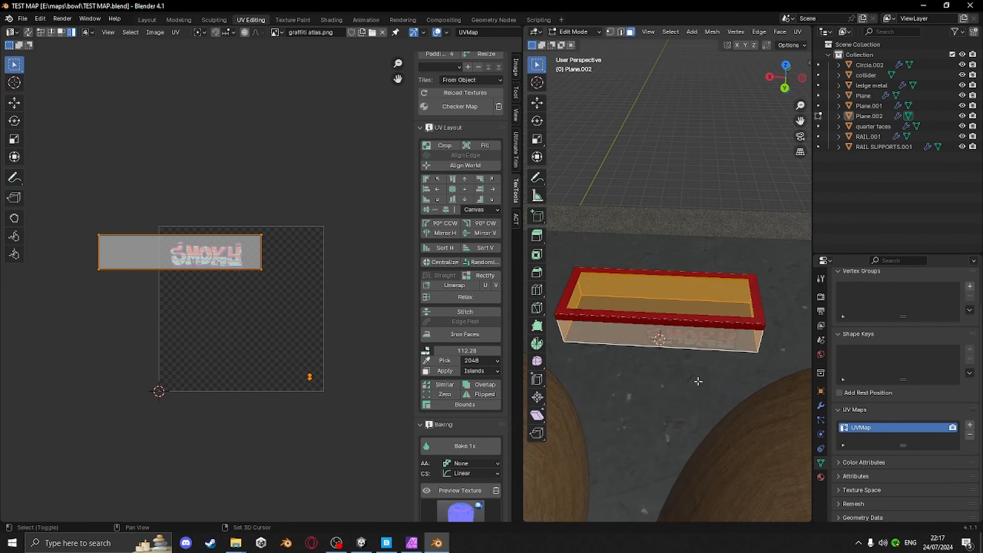
middle_drag(698, 381, 731, 276)
middle_drag(645, 264, 620, 215)
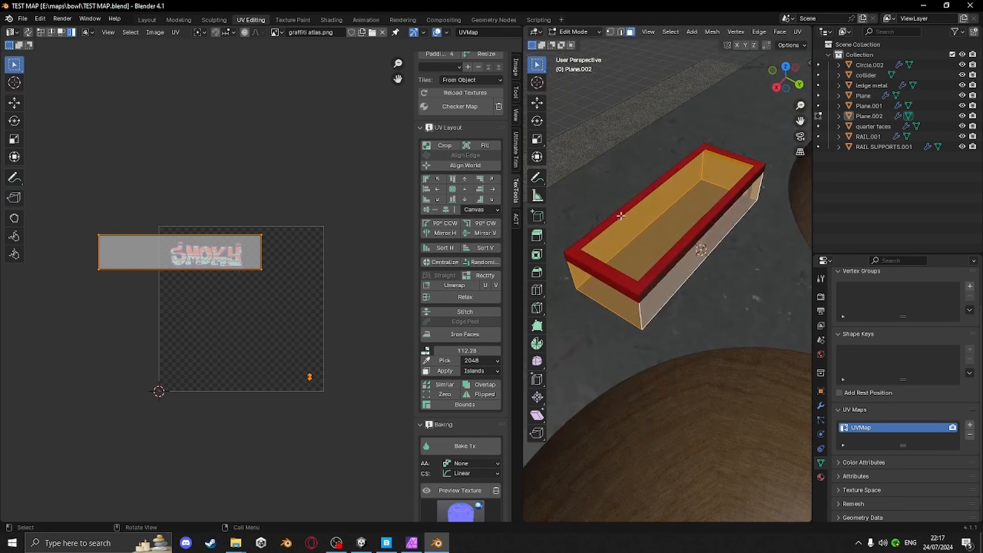
click(462, 104)
middle_drag(658, 368, 615, 363)
key(Tab)
Select the skatepark's outer wall mesh and all its faces in Edit Mode
key(Tab)
click(698, 188)
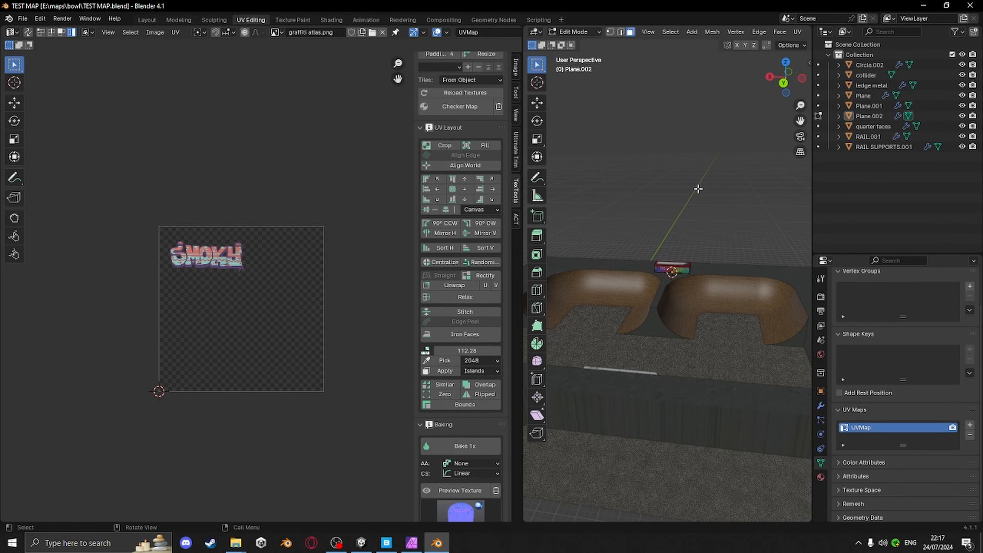
key(Tab)
middle_drag(651, 263, 687, 333)
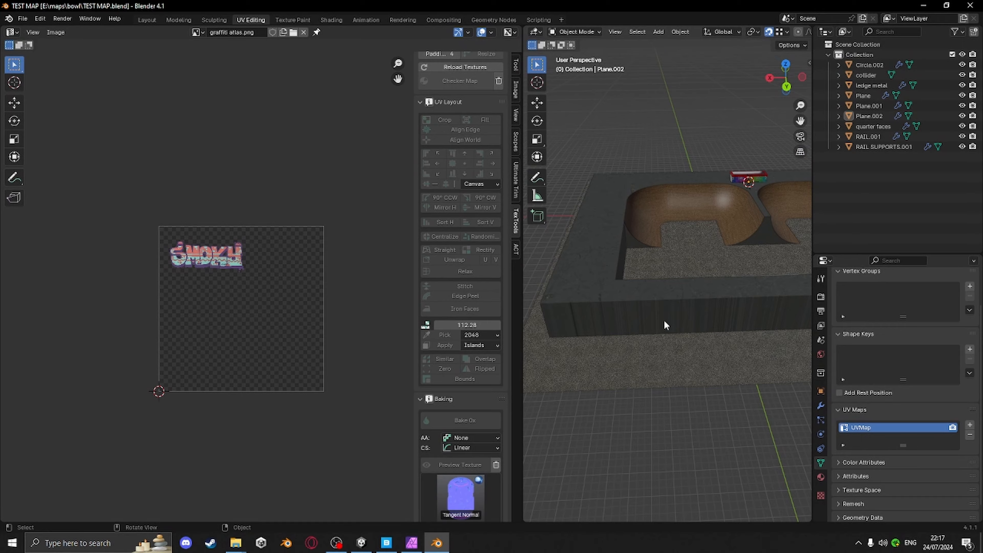
click(654, 302)
middle_drag(609, 287, 615, 310)
key(Tab)
key(a)
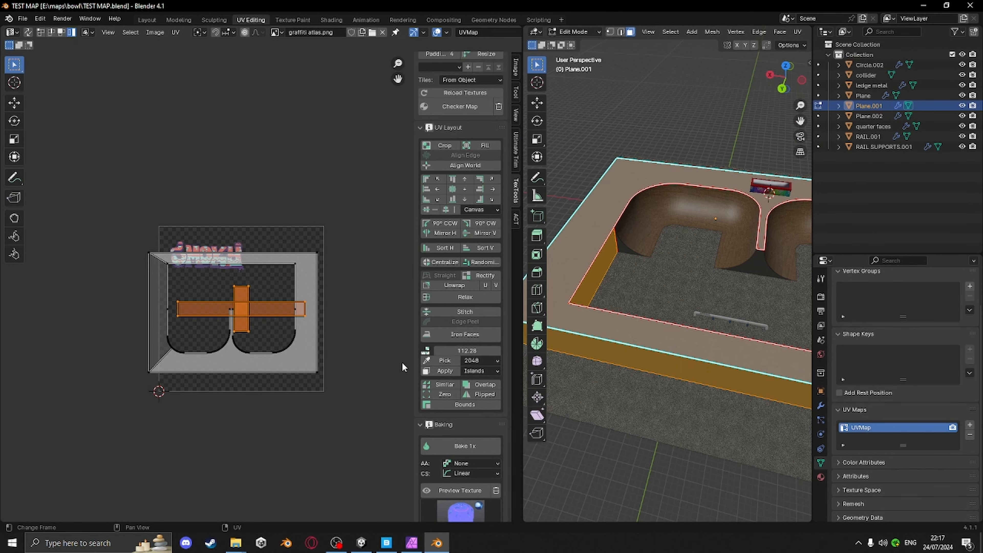
key(a)
Scale the wall's UV islands down and move them into the atlas's bottom-right corner
key(s)
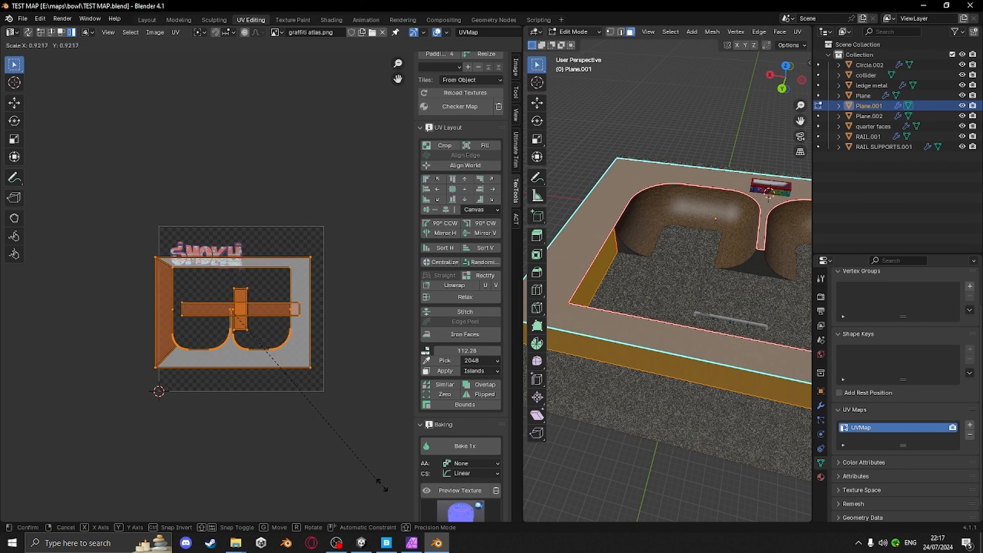
click(255, 344)
key(g)
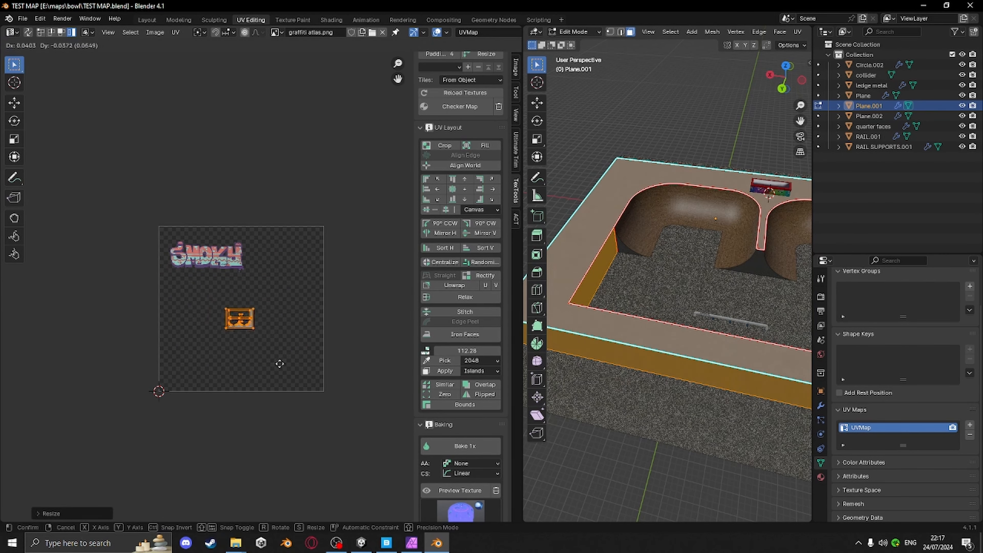
click(332, 410)
key(s)
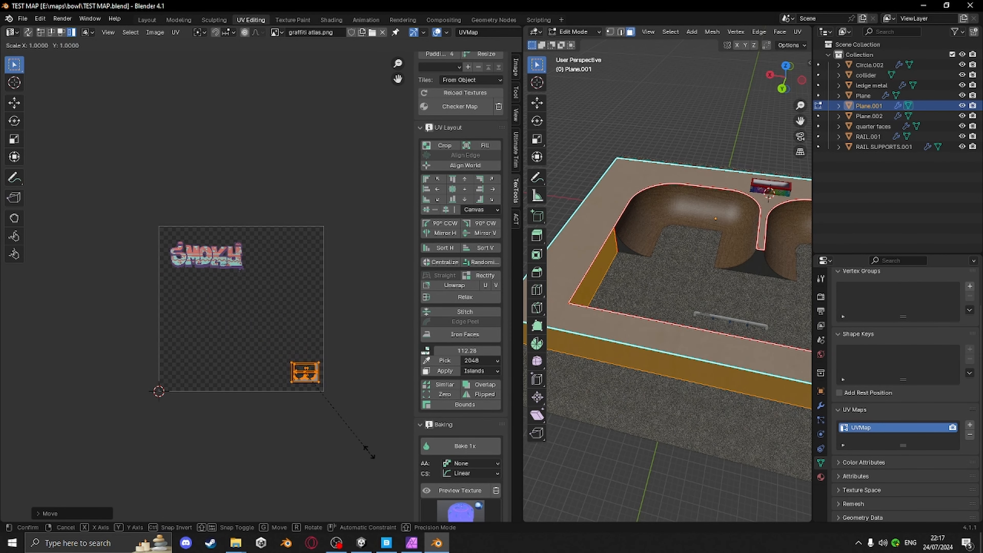
click(337, 410)
key(g)
click(337, 412)
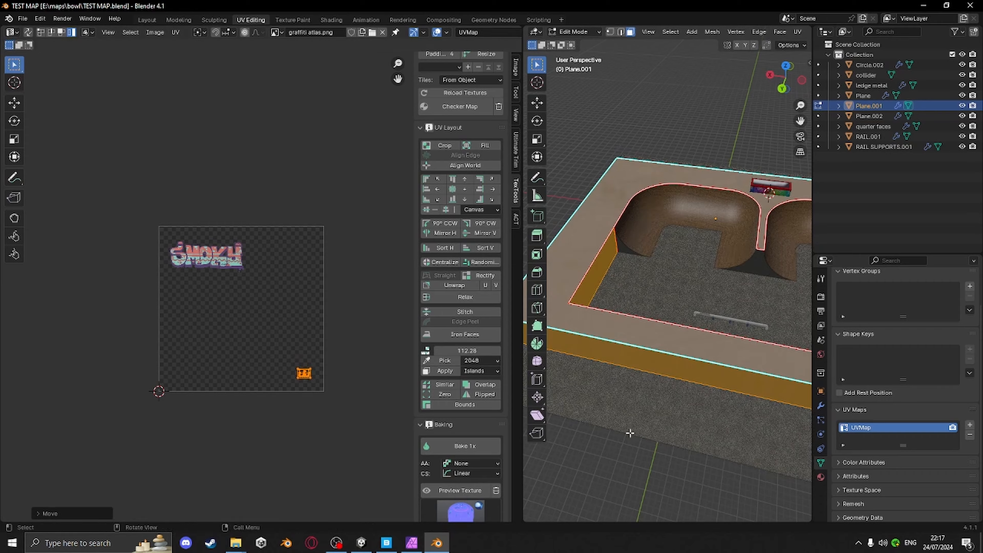
Add two vertical loop cuts across the outer wall section with the Loop Cut tool
middle_drag(629, 430, 665, 387)
middle_drag(715, 404, 653, 379)
scroll(665, 340, up, 3)
shift+middle_drag(665, 333, 765, 319)
scroll(735, 343, up, 3)
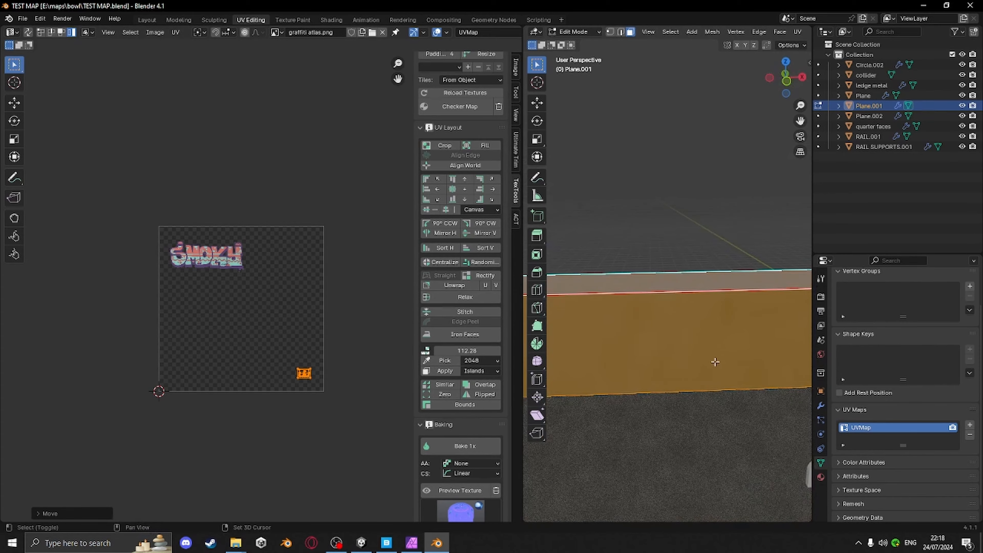
shift+middle_drag(715, 361, 686, 305)
drag(522, 308, 239, 307)
scroll(598, 349, down, 5)
scroll(597, 350, up, 5)
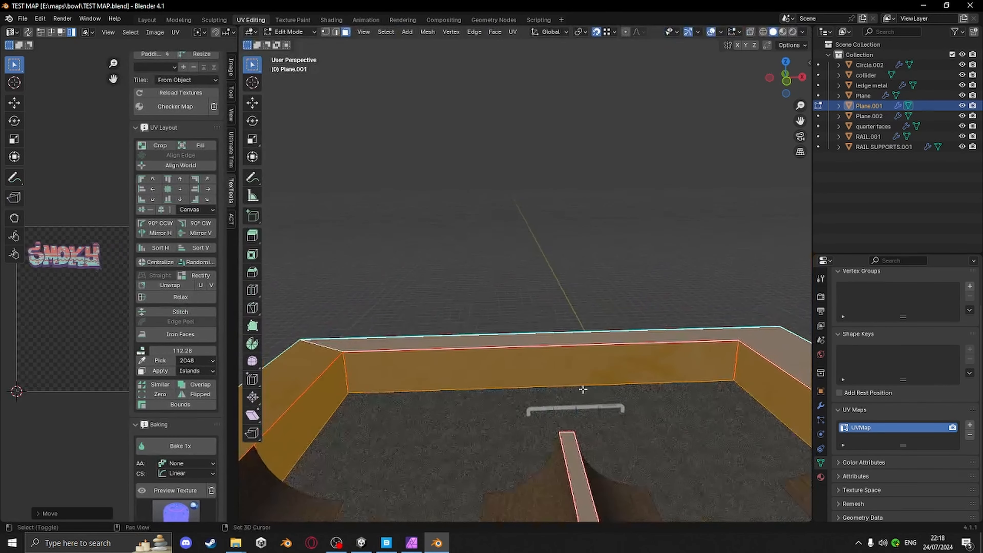
click(252, 289)
click(544, 376)
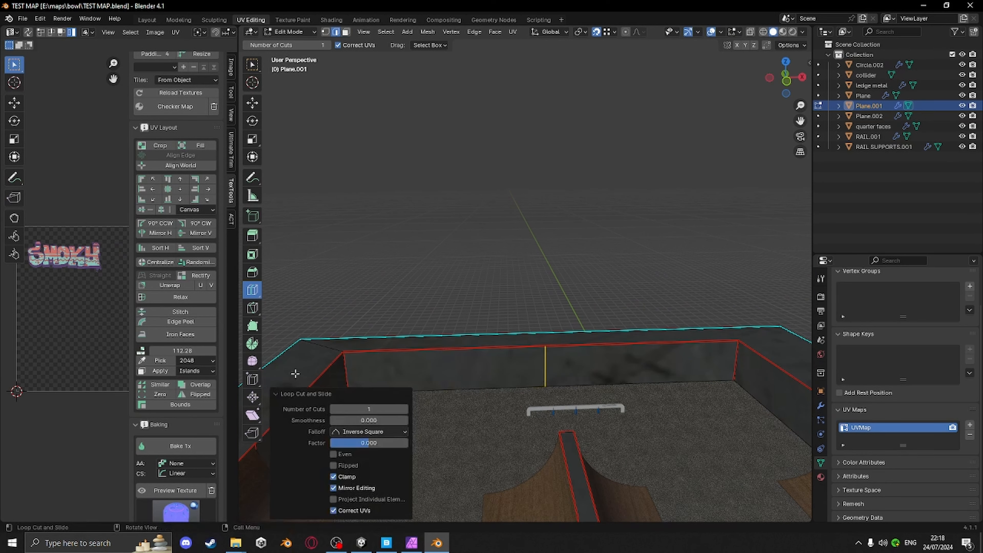
click(405, 412)
click(251, 65)
scroll(755, 411, up, 1)
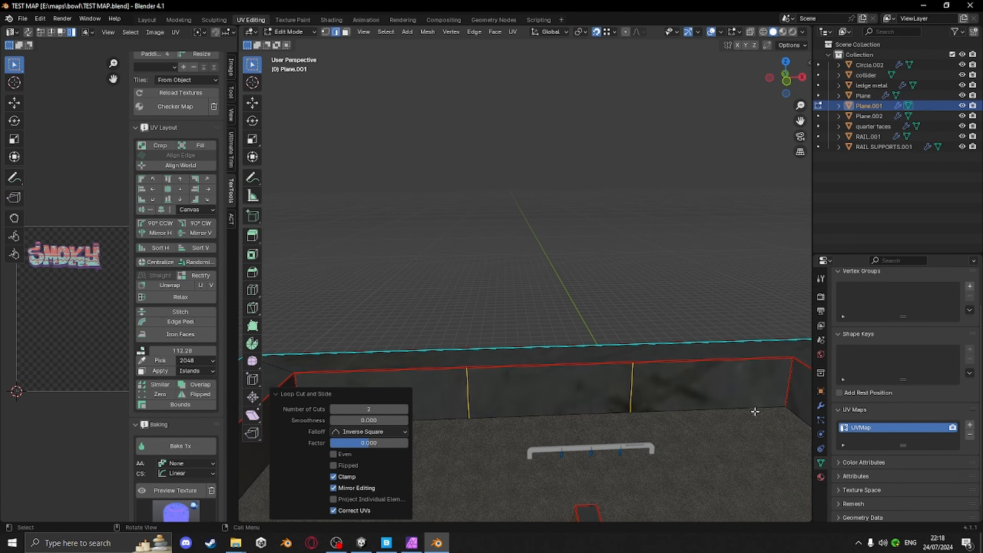
key(s)
key(z)
key(x)
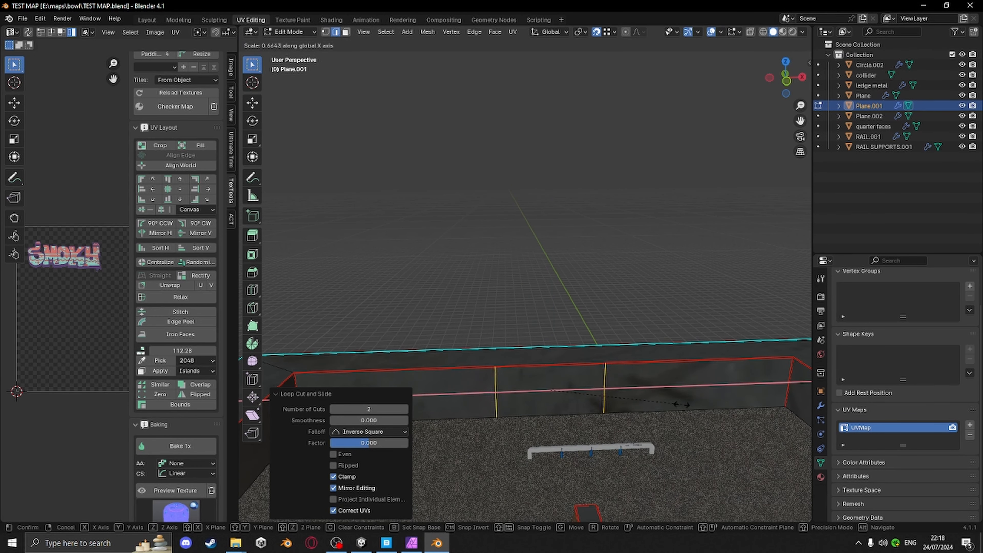
right_click(680, 404)
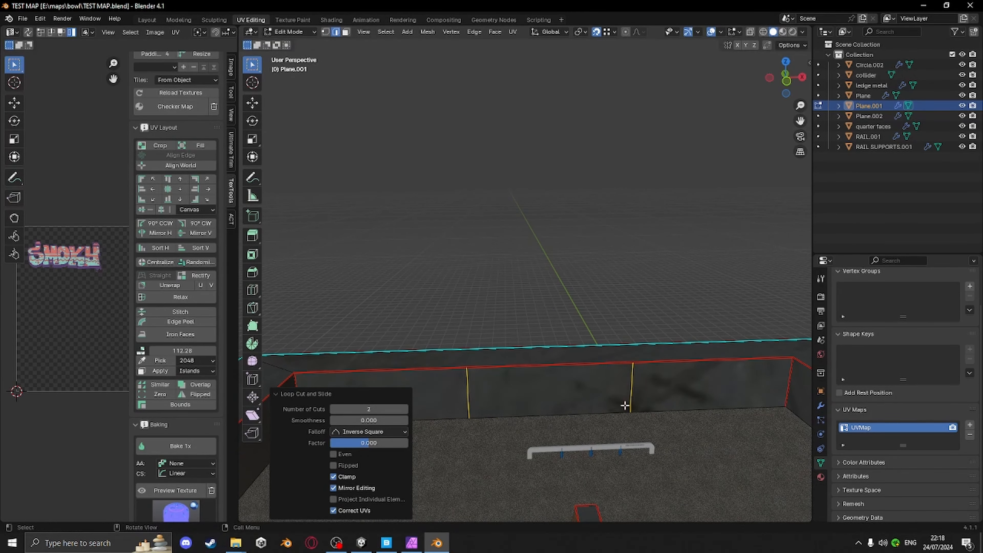
Scale the two new edge loops toward each other along X to 0.584
key(s)
key(z)
key(x)
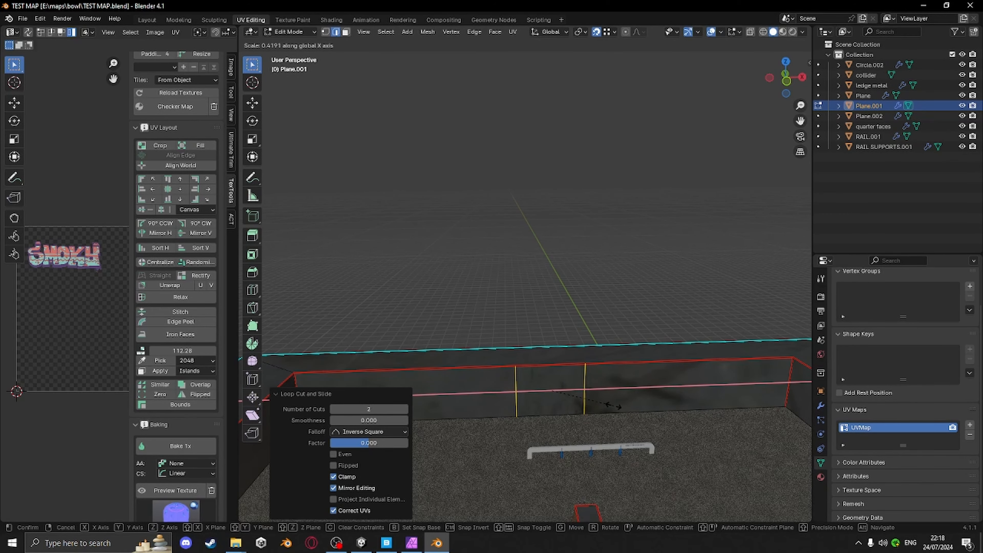
click(639, 405)
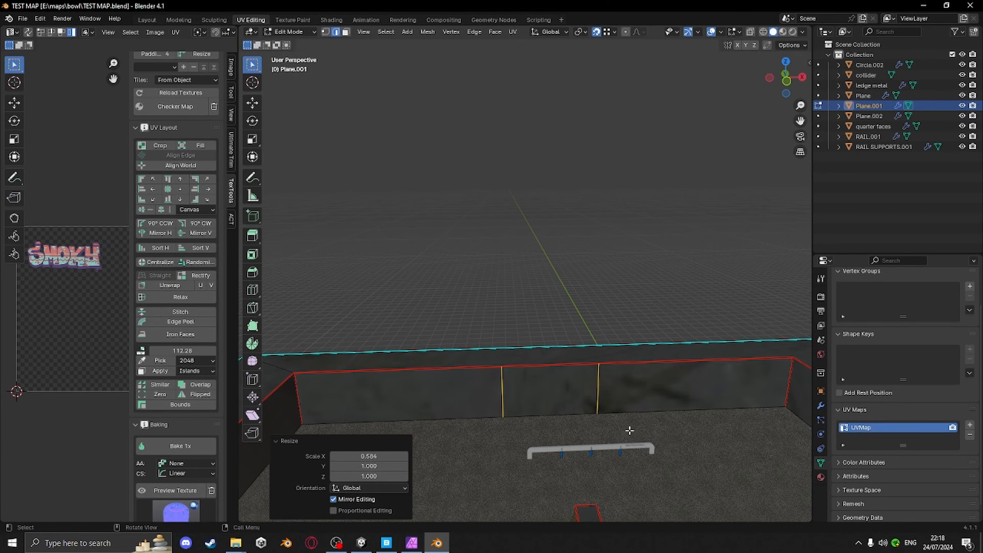
Select the middle wall face between the two new edge loops
middle_drag(629, 430, 566, 408)
click(568, 409)
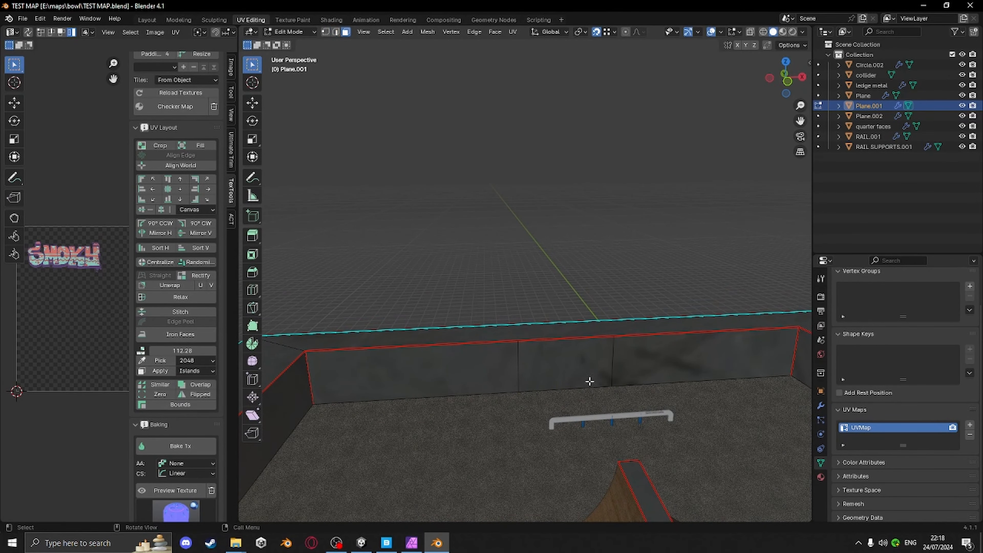
click(575, 365)
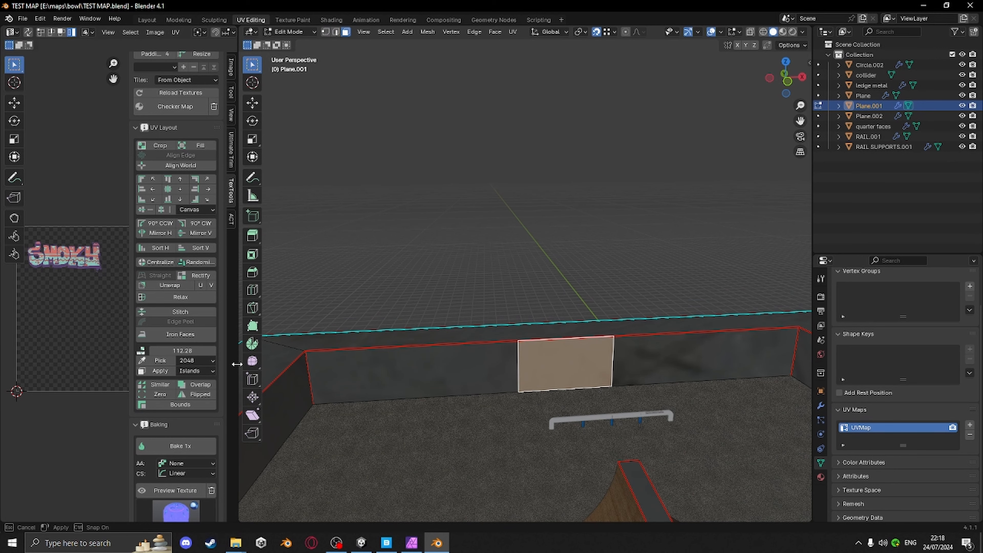
Unwrap the selected wall face with the Angle Based method
drag(237, 364, 545, 364)
key(u)
click(729, 388)
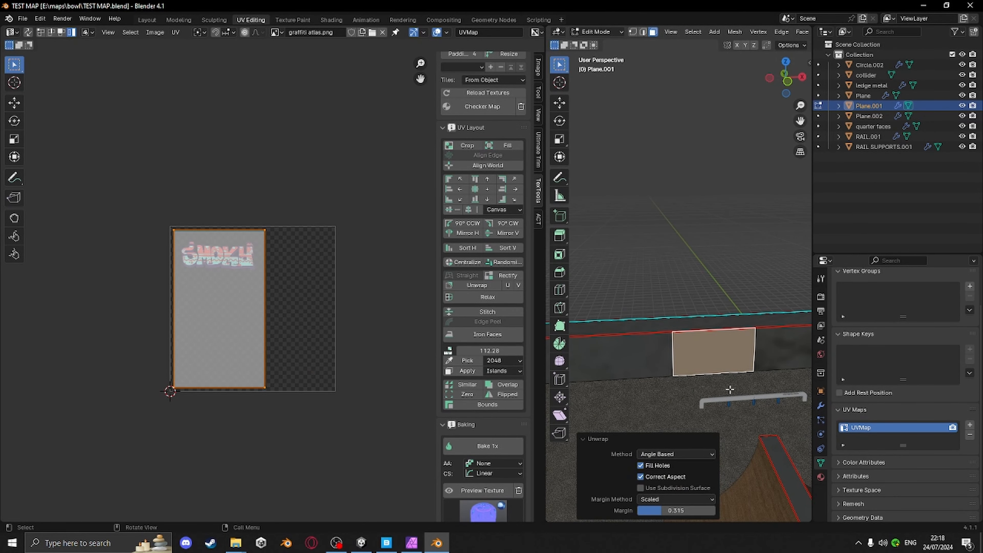
Align the face's UV island to world and preview the graffiti atlas texture on the model
click(501, 165)
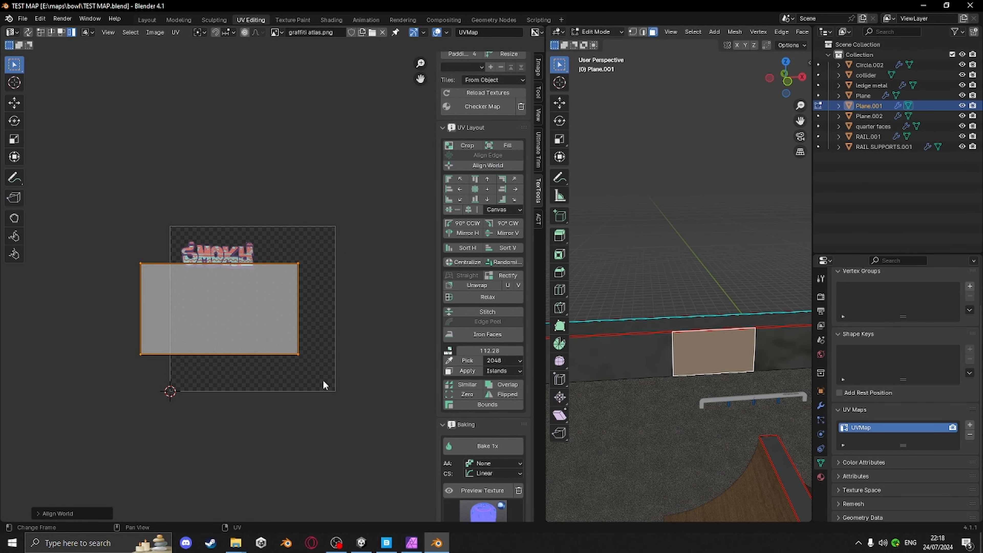
click(482, 490)
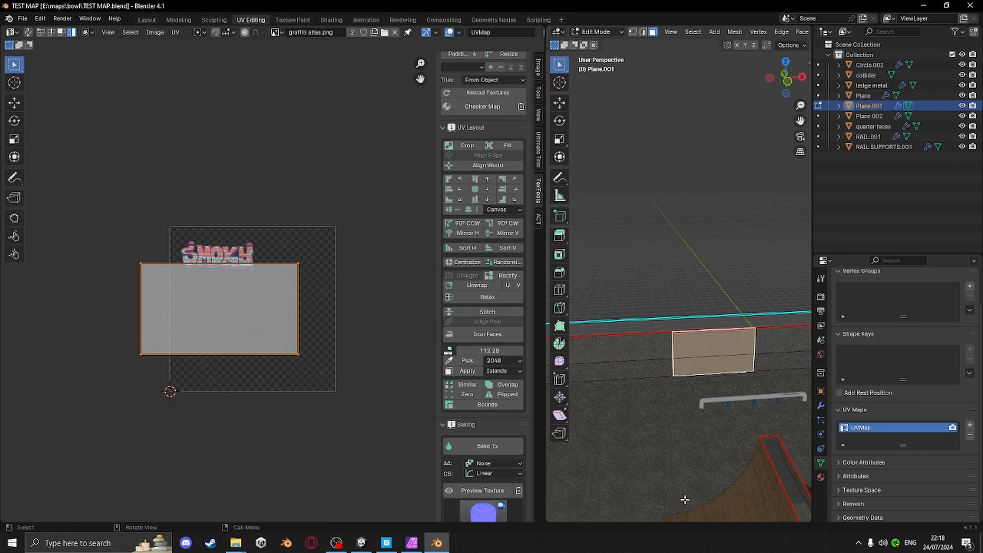
Move and scale the face's UV island to fit over the SMOKY graffiti tag in the atlas's top-left corner
key(g)
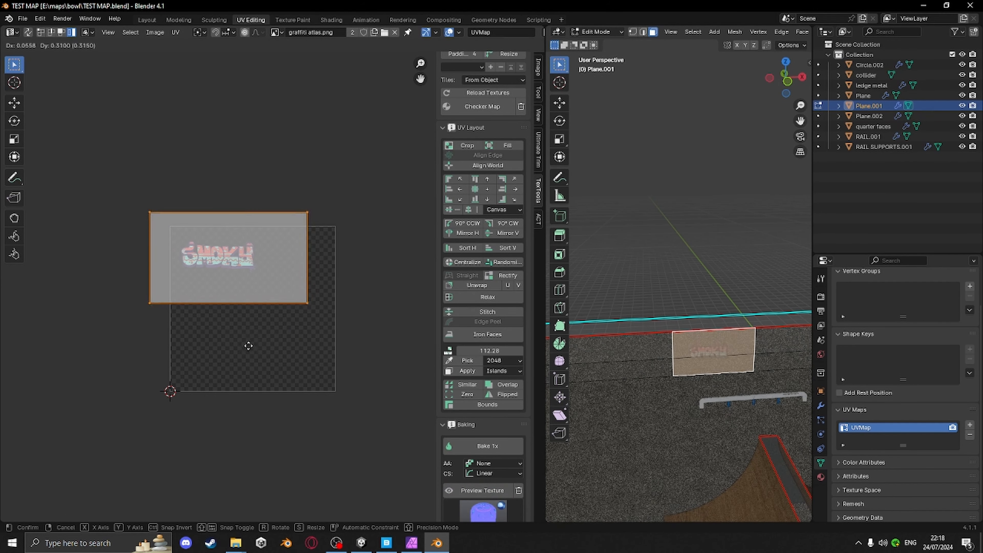
click(245, 346)
key(s)
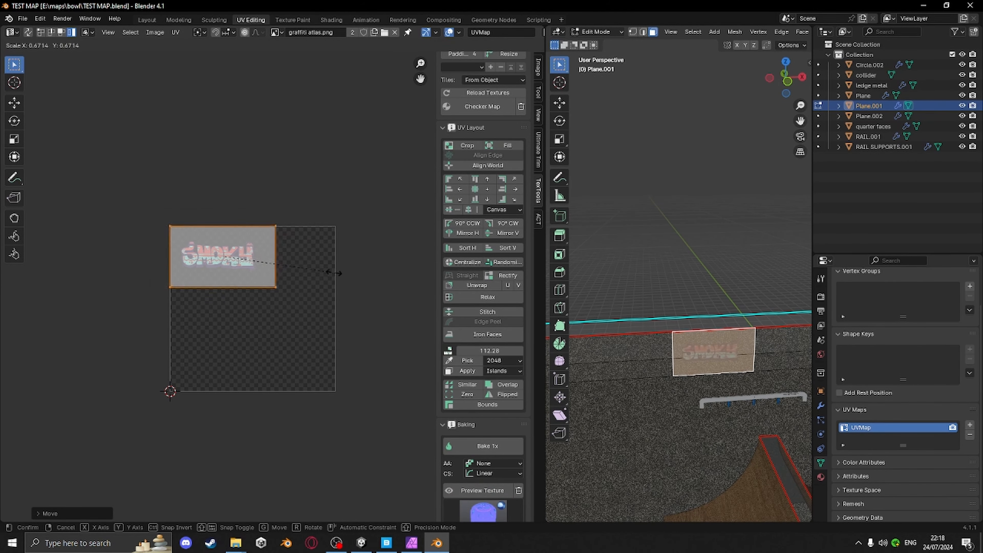
click(320, 274)
key(g)
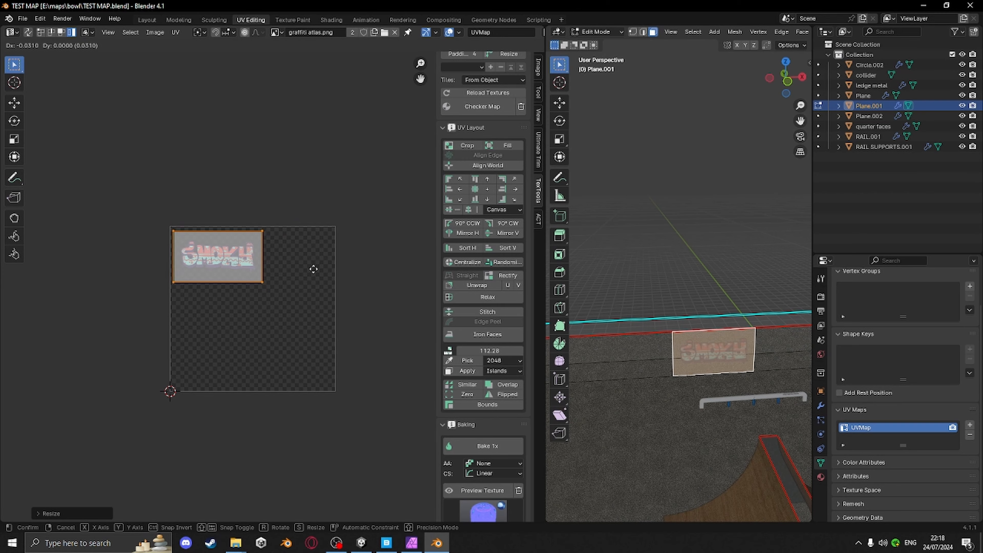
click(314, 269)
key(s)
click(309, 268)
key(g)
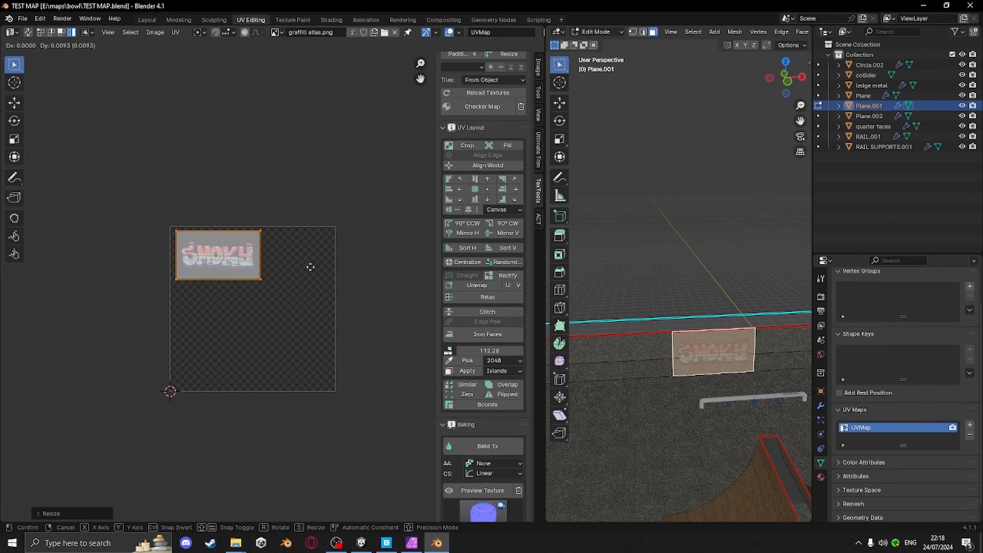
click(310, 266)
Inspect the graffiti decal on the wall from closer views in Object and Edit Mode
scroll(724, 371, up, 6)
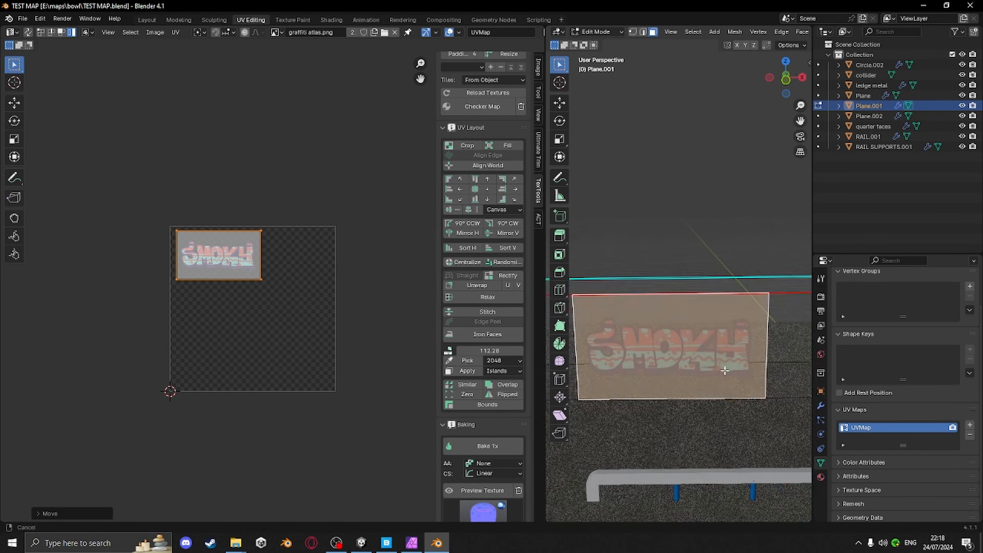
key(Tab)
scroll(679, 352, down, 8)
mouse_move(662, 390)
middle_down()
mouse_move(746, 429)
mouse_move(649, 409)
mouse_move(685, 409)
mouse_move(663, 403)
middle_up()
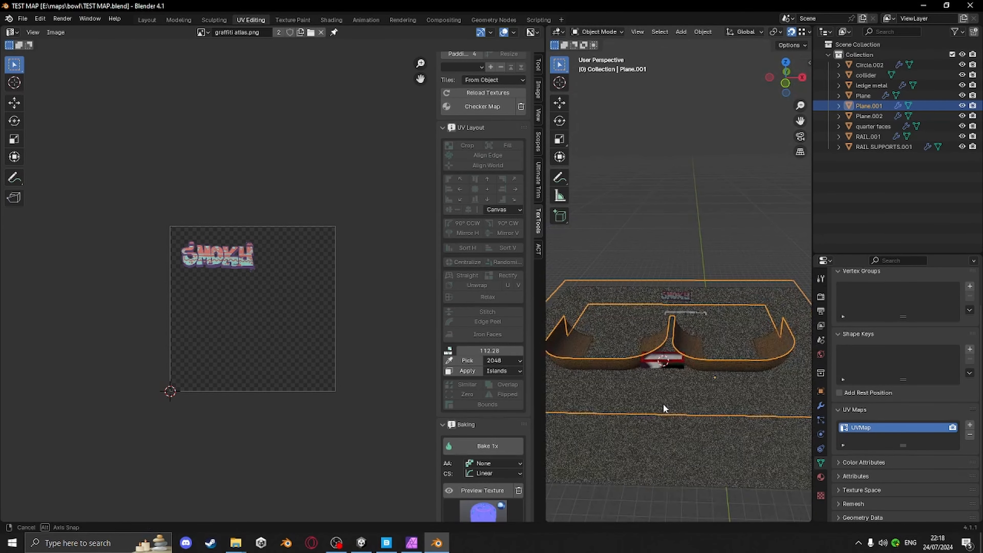
scroll(725, 342, up, 5)
key(Tab)
scroll(726, 342, up, 6)
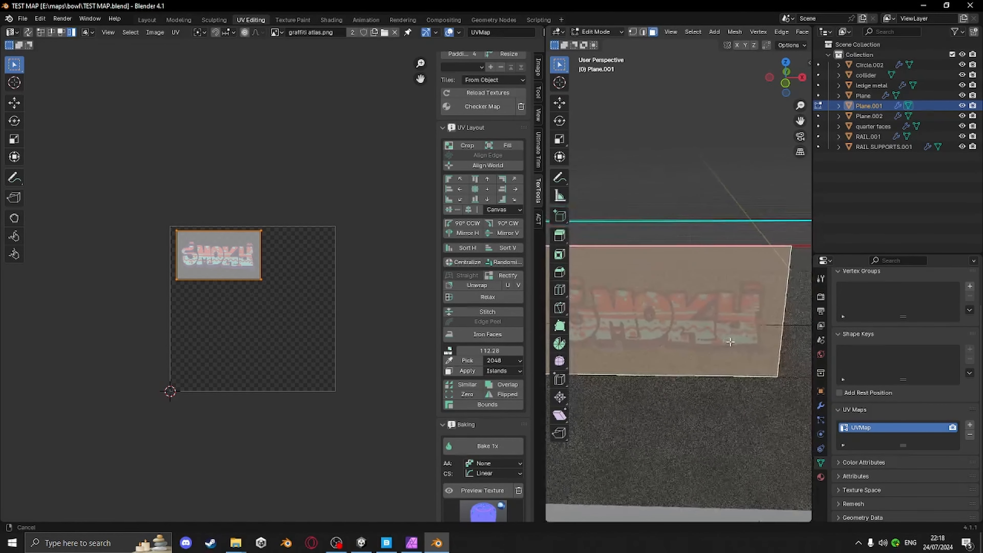
drag(545, 329, 404, 329)
scroll(619, 372, down, 4)
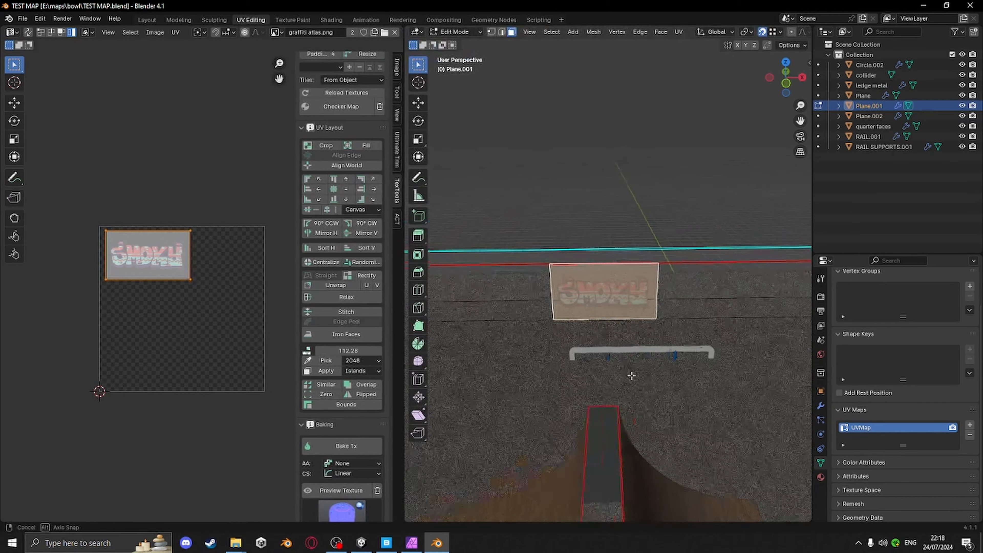
middle_drag(630, 378, 630, 334)
scroll(626, 368, down, 2)
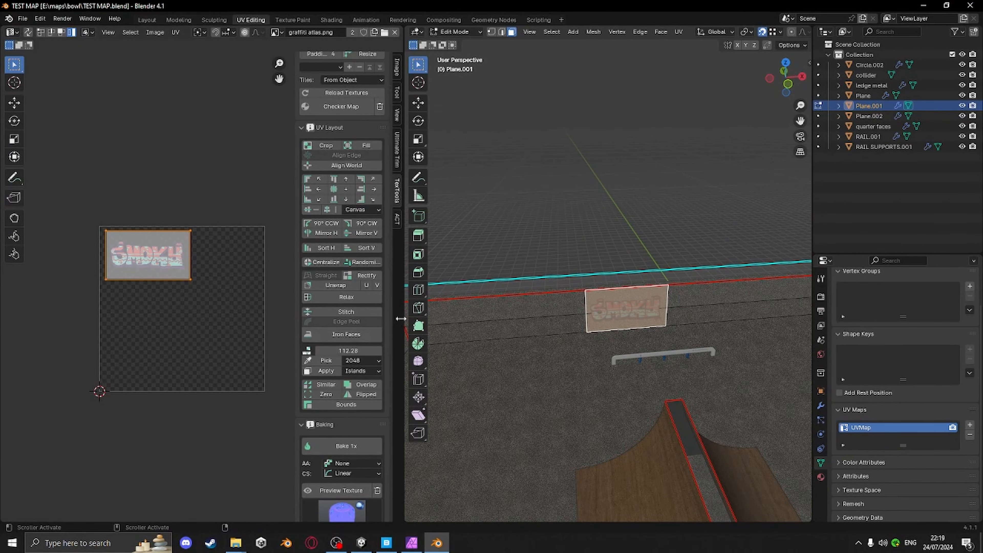
Add a second UV map and Smart UV Project all the wall mesh faces into it
click(349, 68)
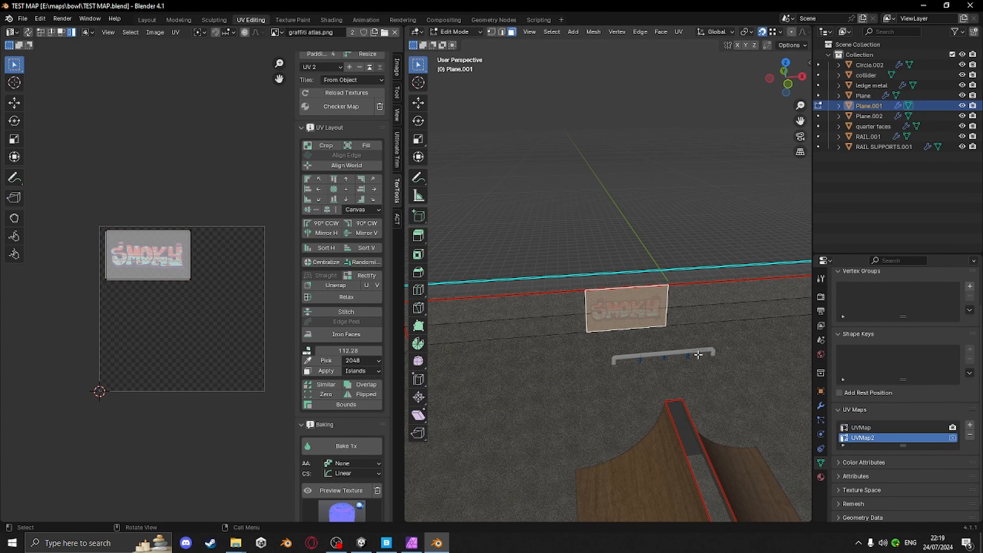
key(a)
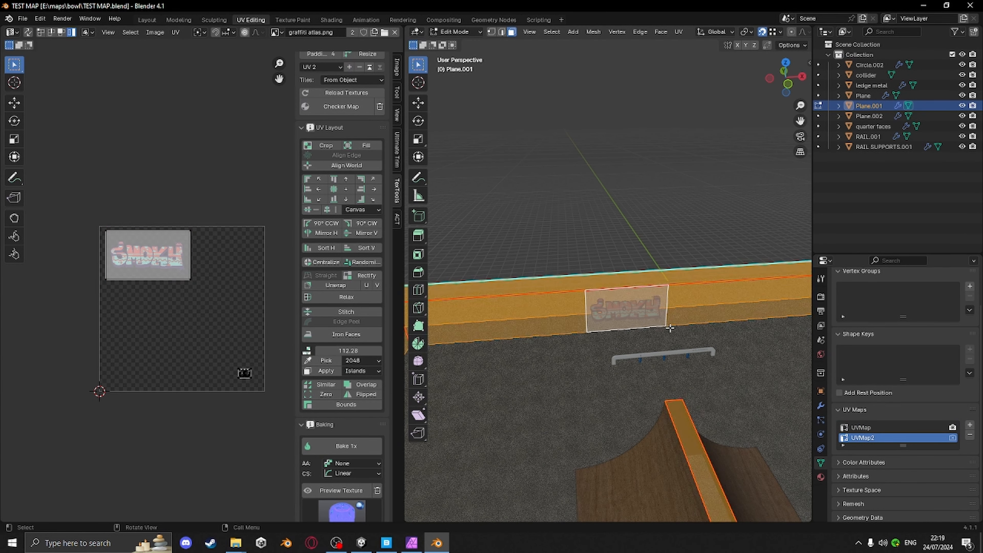
key(u)
click(640, 342)
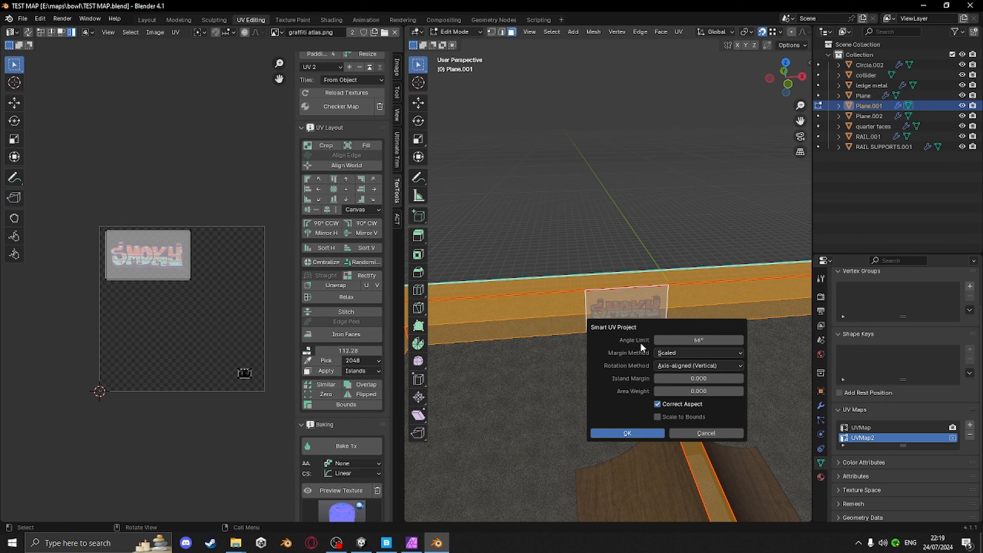
click(626, 433)
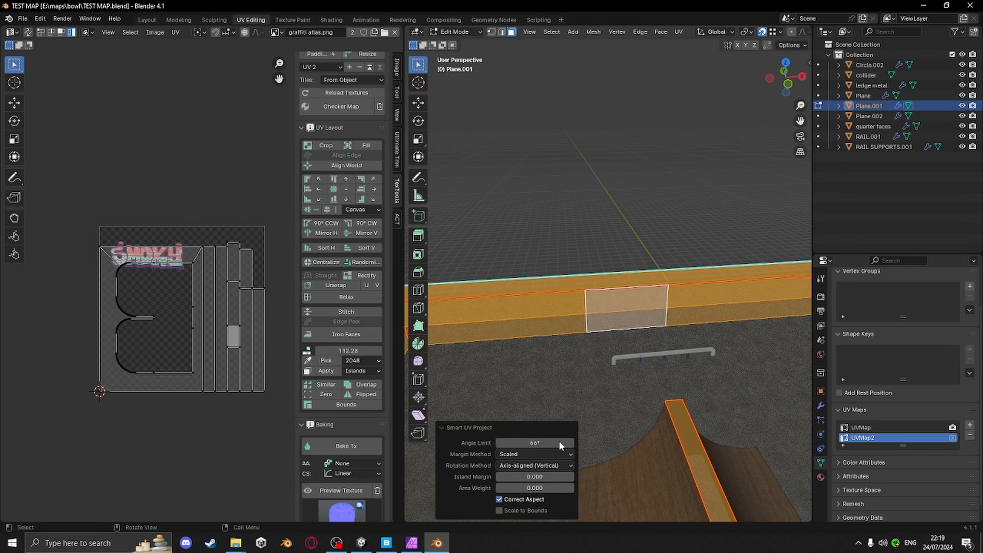
Set the Smart UV Project island margin to 0.043 and apply a checker map to preview the layout
drag(518, 476, 537, 476)
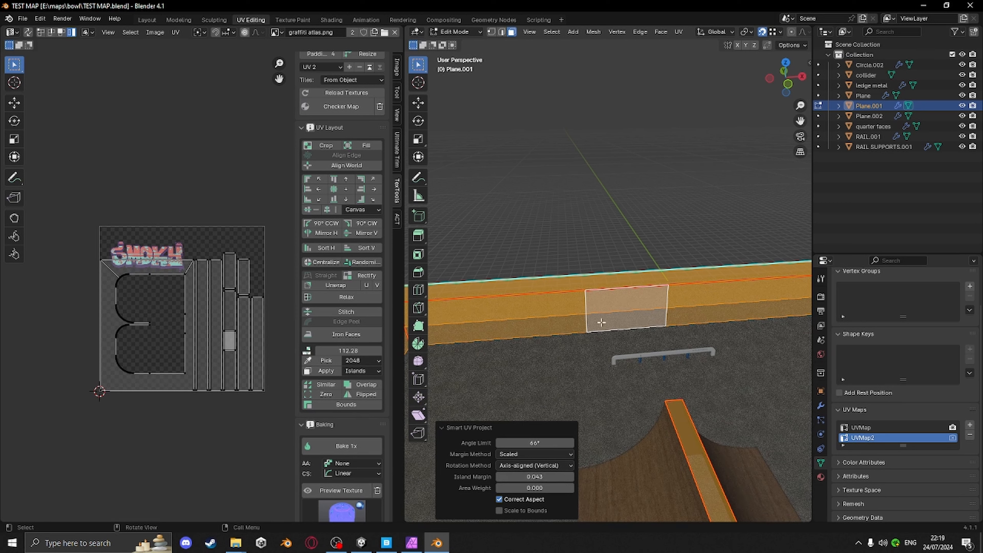
click(335, 107)
key(Tab)
scroll(642, 222, down, 6)
middle_drag(634, 212, 754, 383)
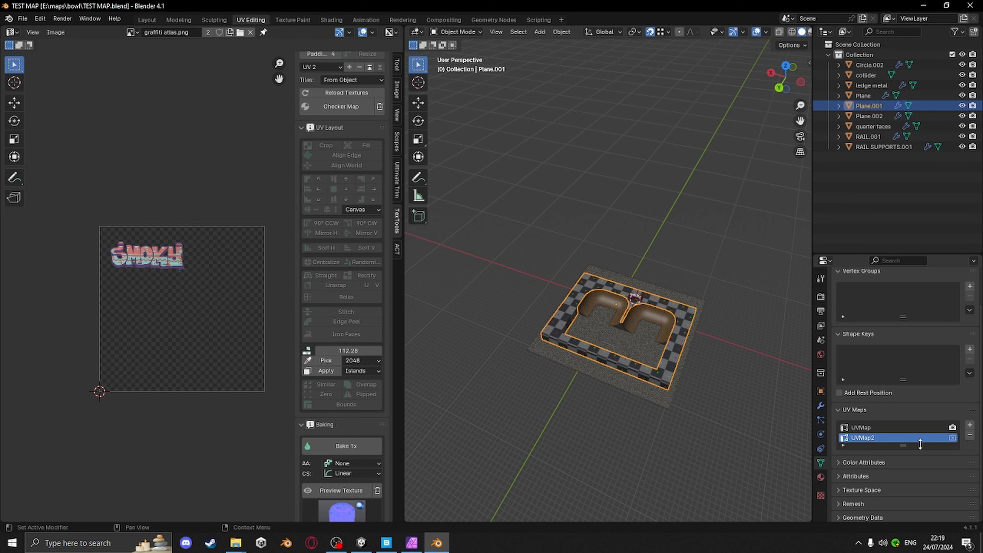
Make UVMap the active UV map of the wall mesh
click(864, 427)
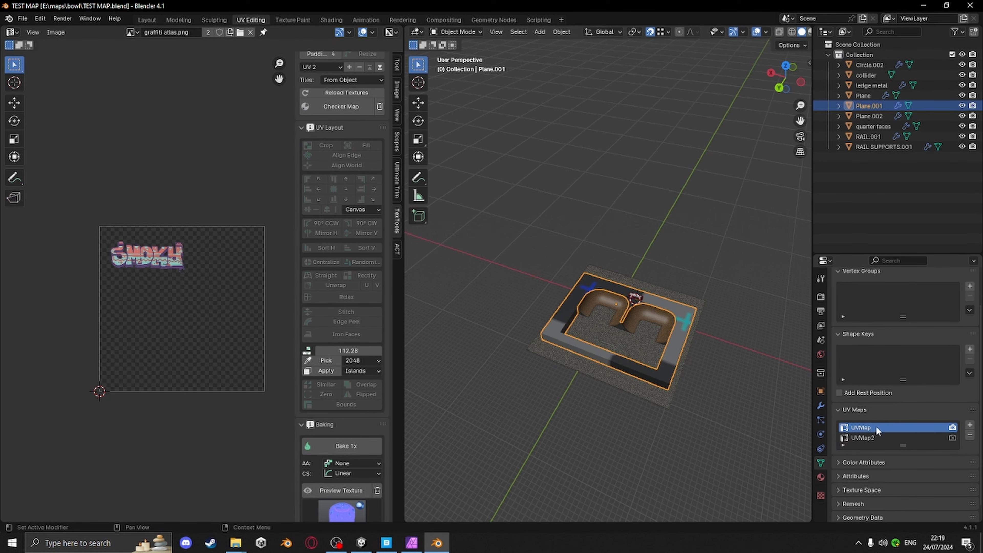
middle_drag(642, 309, 618, 331)
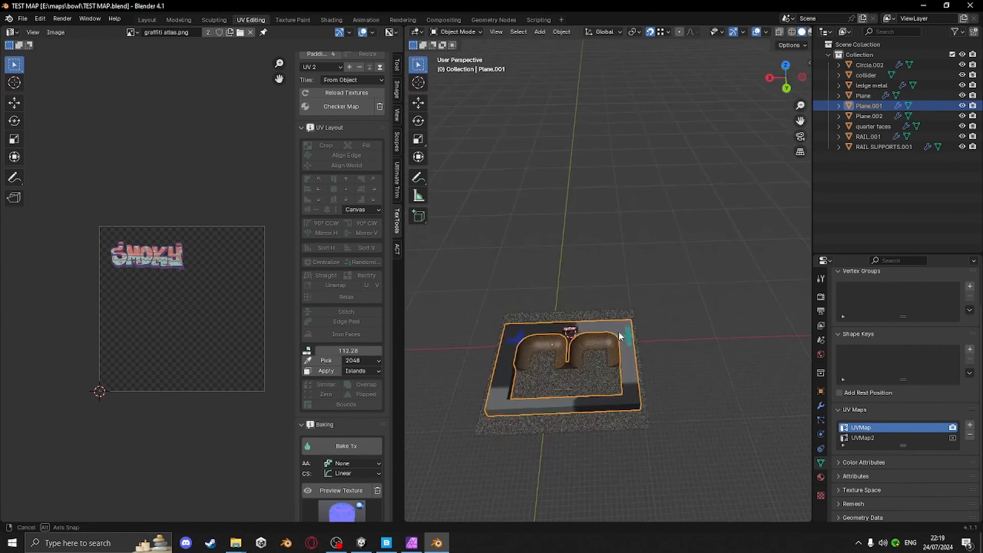
scroll(637, 401, up, 4)
middle_drag(637, 401, 659, 374)
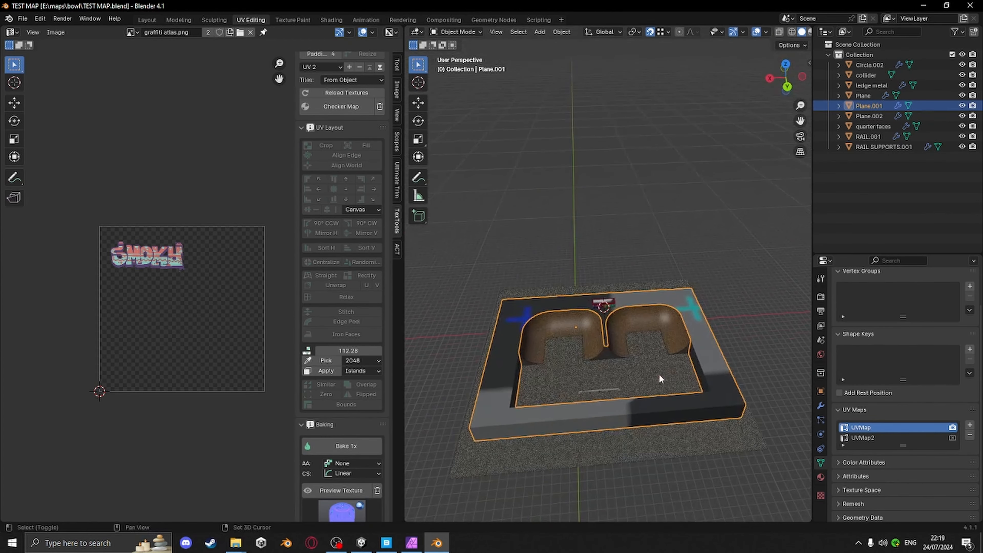
Switch to the Layout workspace and save the blend file
click(146, 19)
click(661, 137)
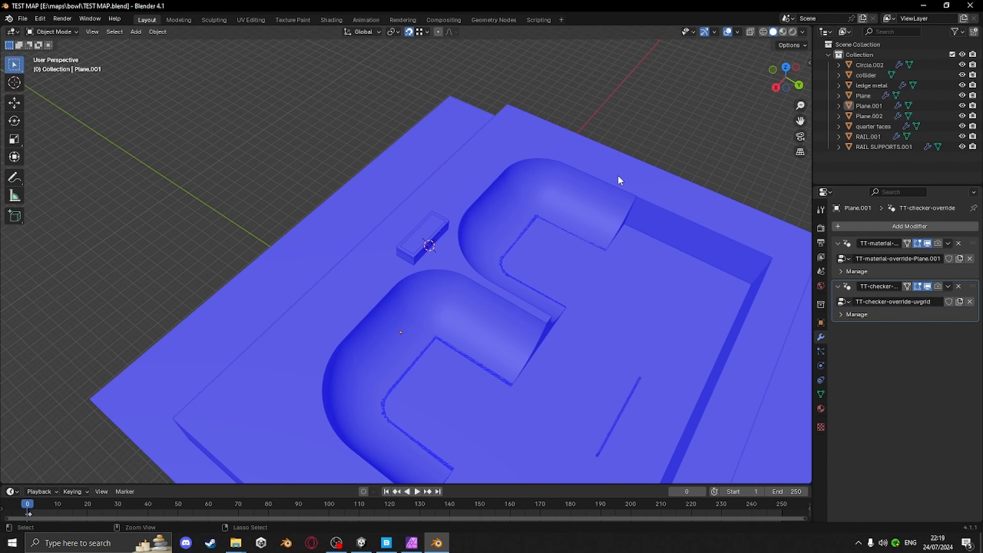
key(ctrl+s)
Select all objects and triangulate all their faces in Edit Mode
scroll(474, 319, down, 5)
middle_drag(473, 319, 573, 399)
key(a)
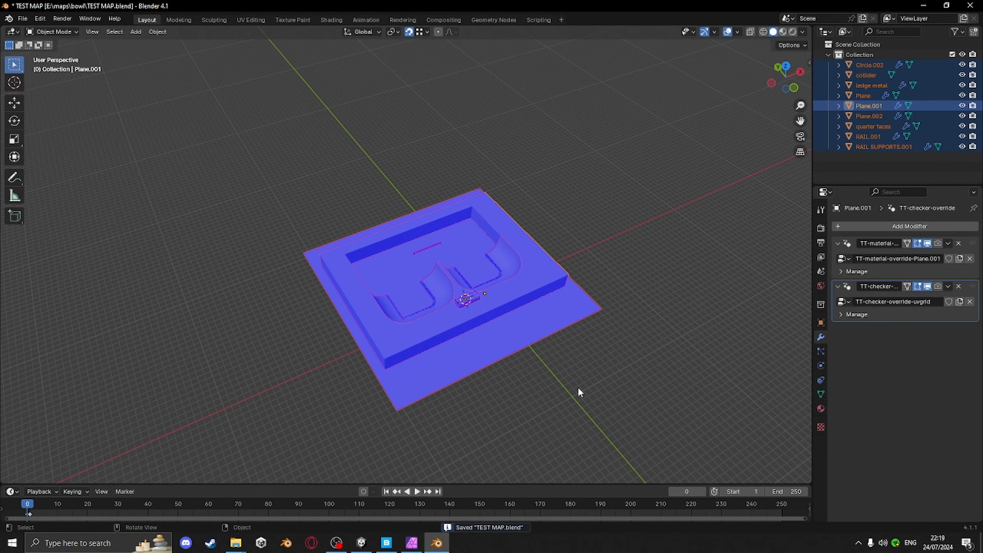
key(Tab)
key(a)
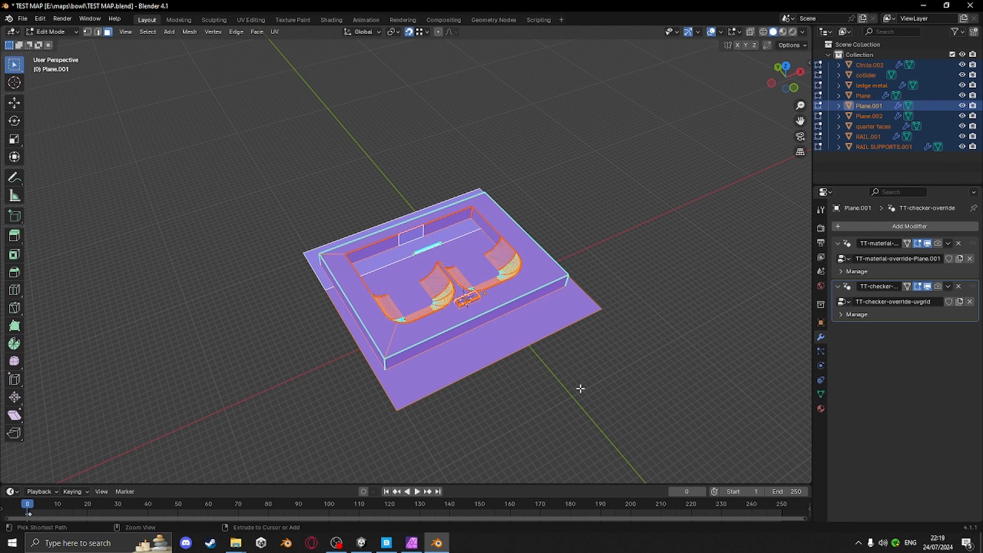
key(ctrl+t)
Open the FBX export and target TEST MAP.fbx in the Tutorial\Assets folder
click(22, 18)
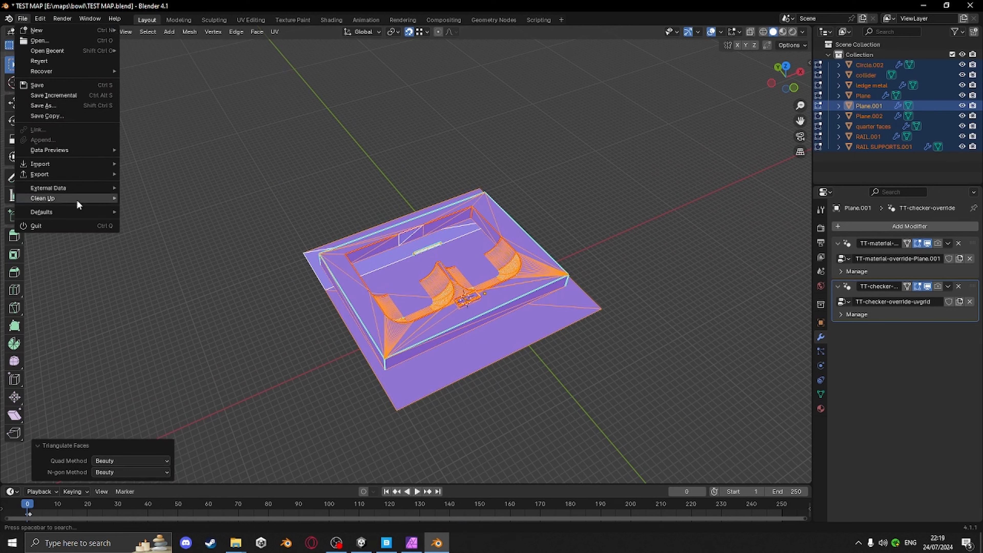
mouse_move(41, 173)
click(171, 276)
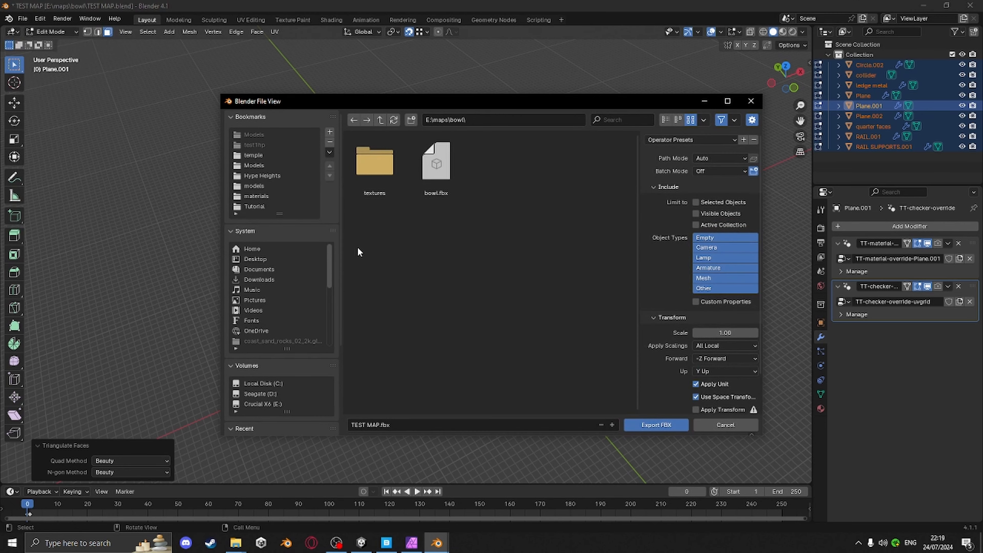
click(254, 206)
click(437, 170)
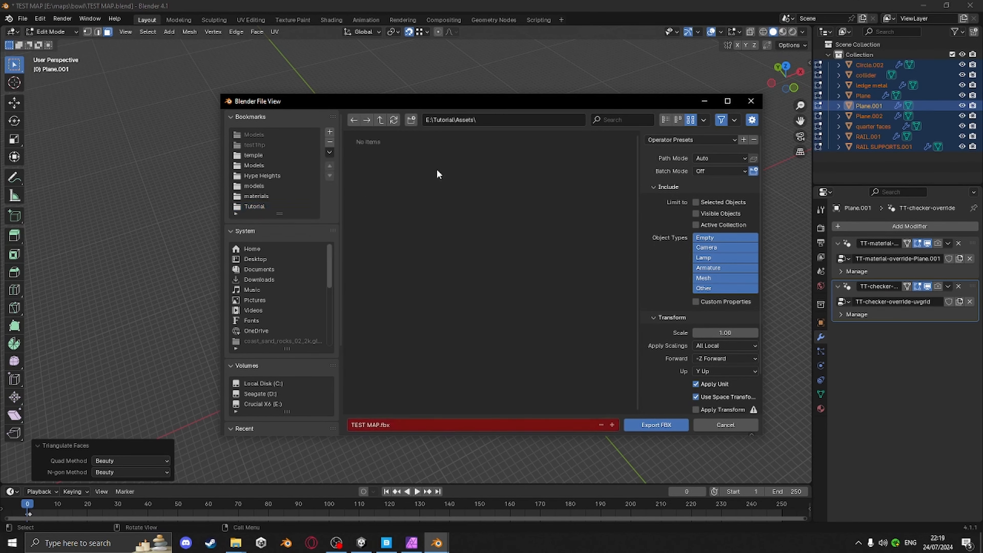
click(369, 309)
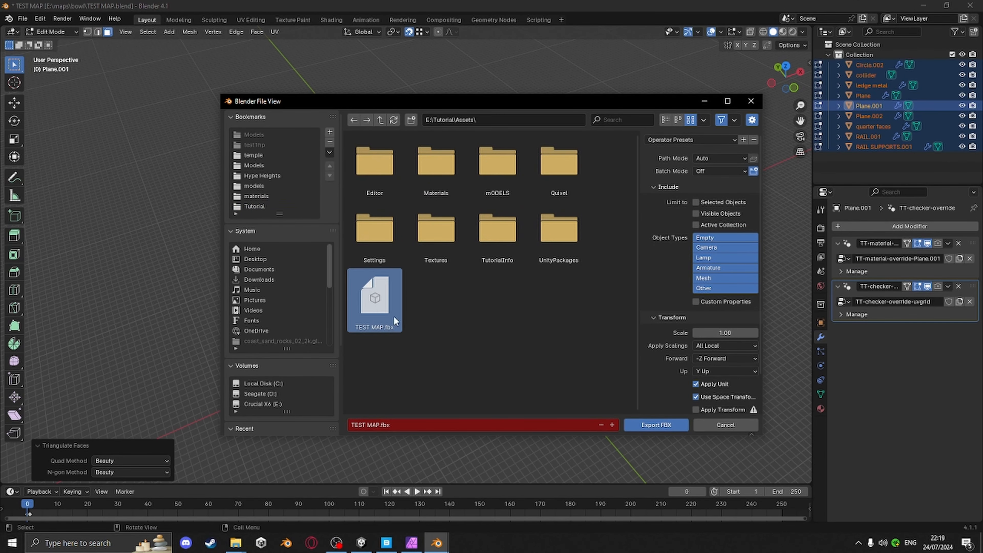
Set the forward axis to Z Forward, enable Apply Transform, and export the FBX
click(702, 357)
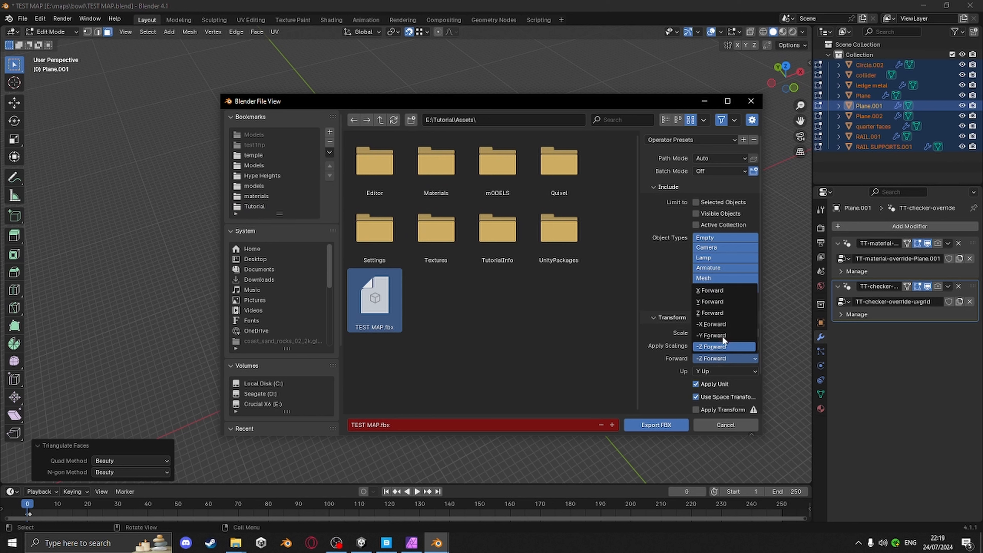
click(711, 312)
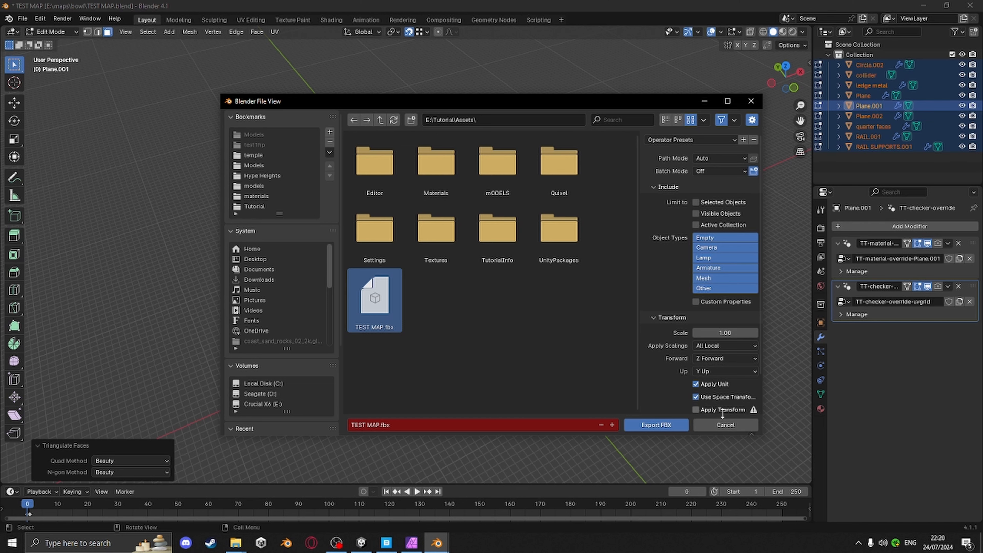
click(696, 410)
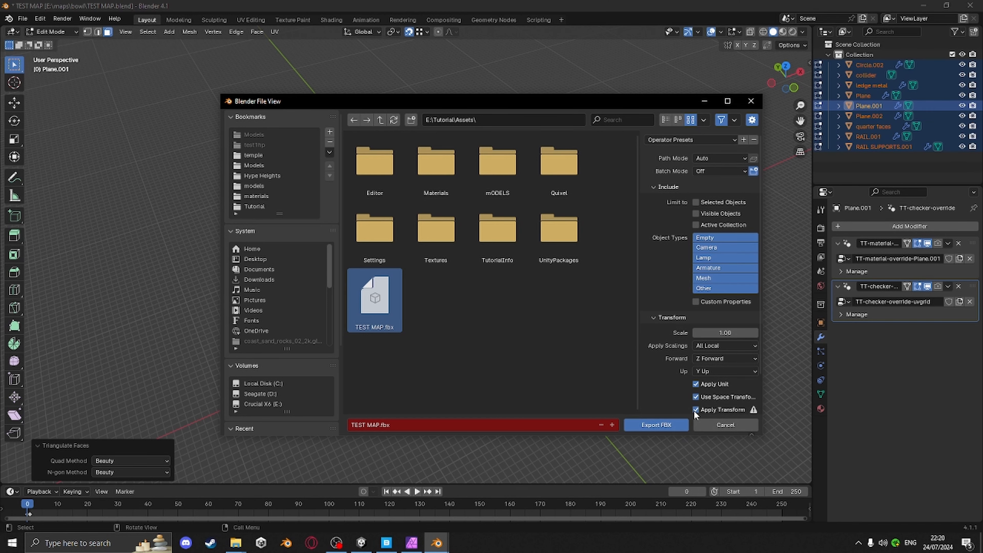
click(649, 426)
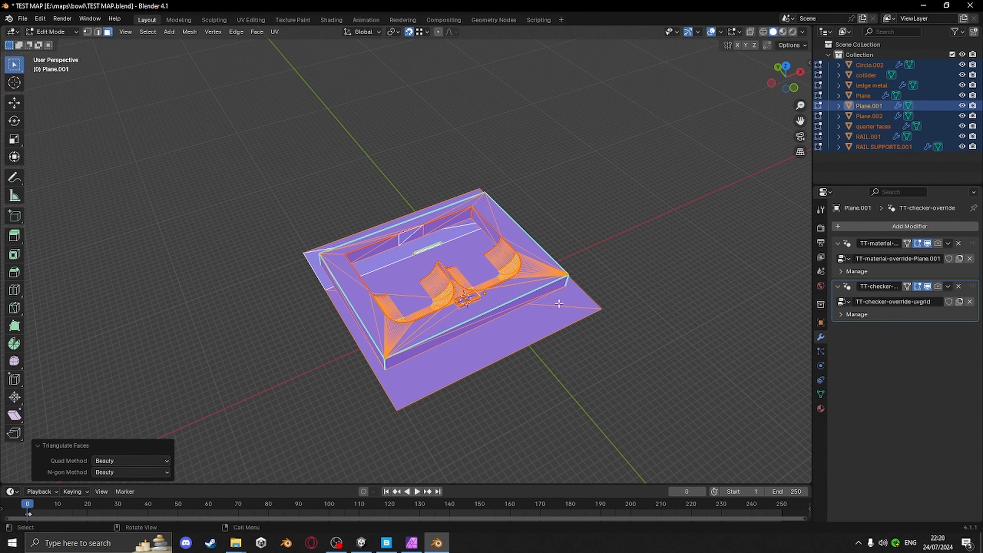
Close Blender without saving the changes to TEST MAP.blend
click(969, 5)
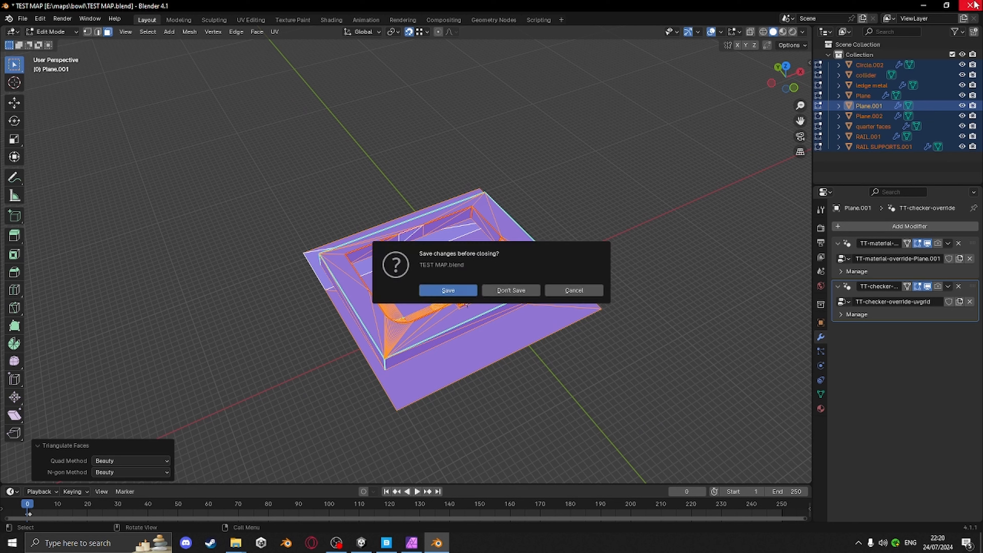
click(514, 289)
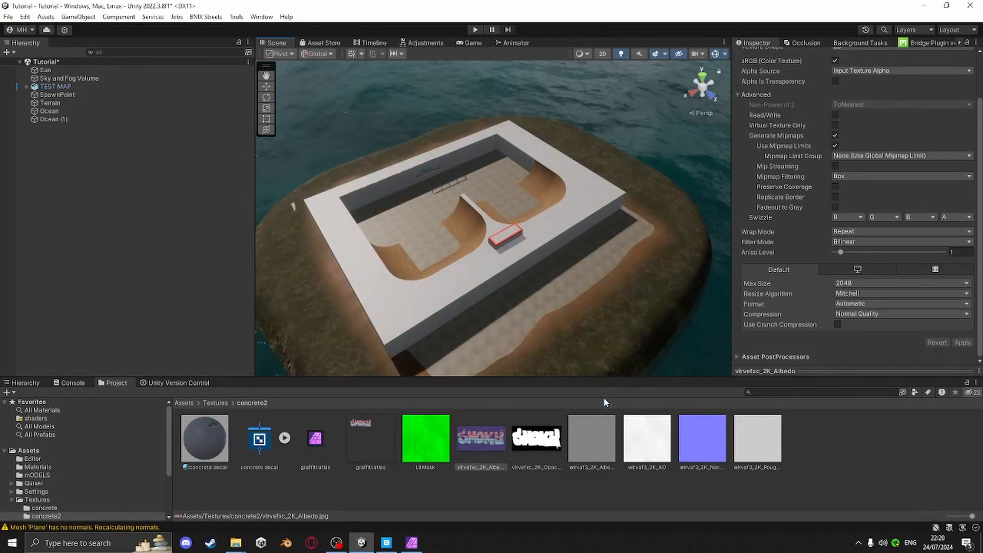
Inspect the graffiti decals on the skatepark walls in the Unity scene view
scroll(555, 315, up, 10)
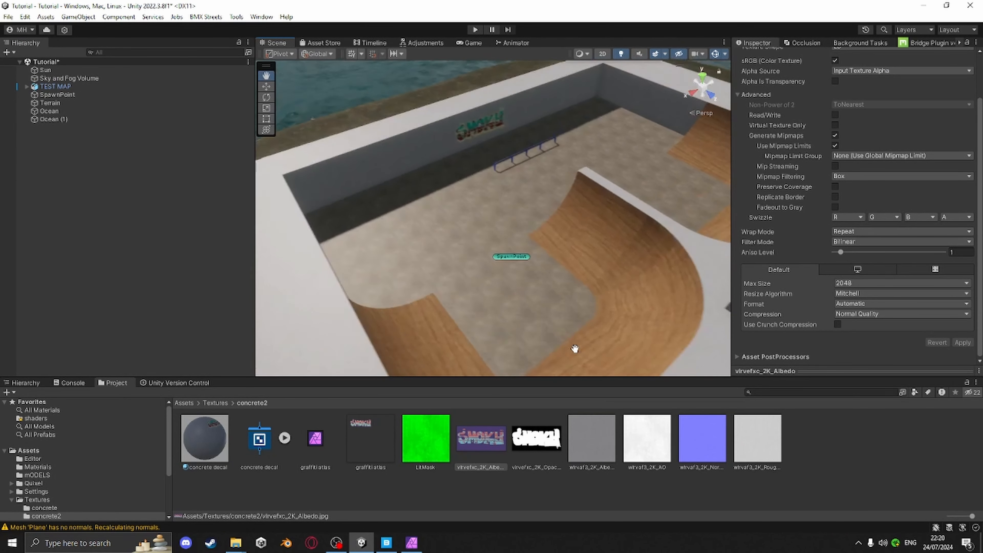
middle_drag(575, 349, 658, 296)
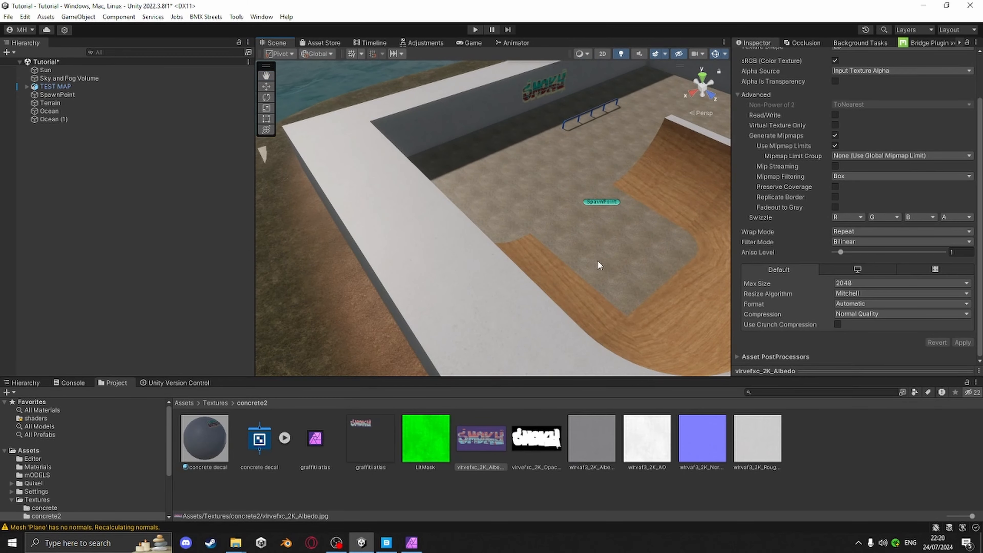
middle_drag(598, 264, 461, 306)
scroll(510, 252, up, 2)
middle_drag(581, 223, 471, 280)
alt+drag(472, 281, 691, 229)
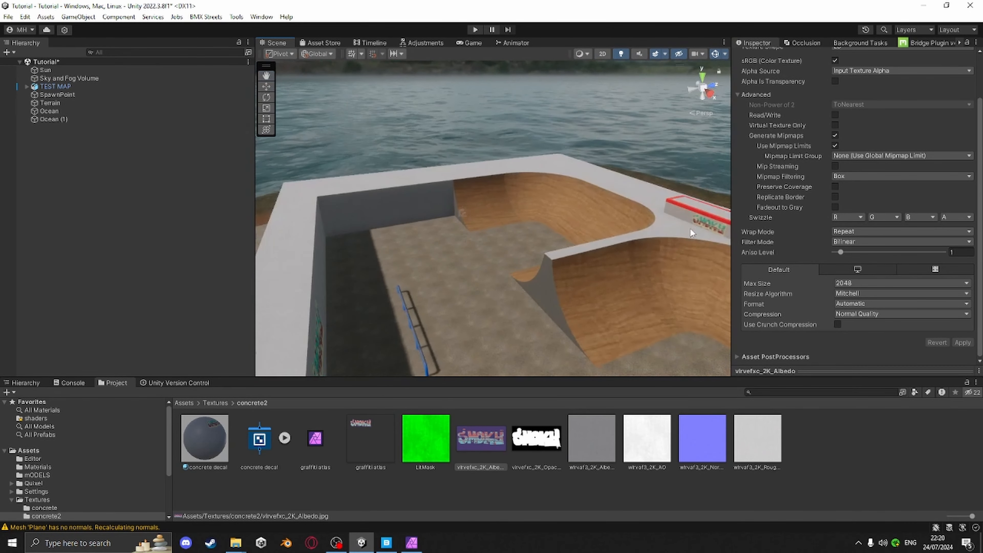
alt+drag(604, 247, 732, 266)
alt+drag(545, 256, 637, 253)
middle_drag(637, 253, 502, 274)
alt+drag(502, 275, 664, 283)
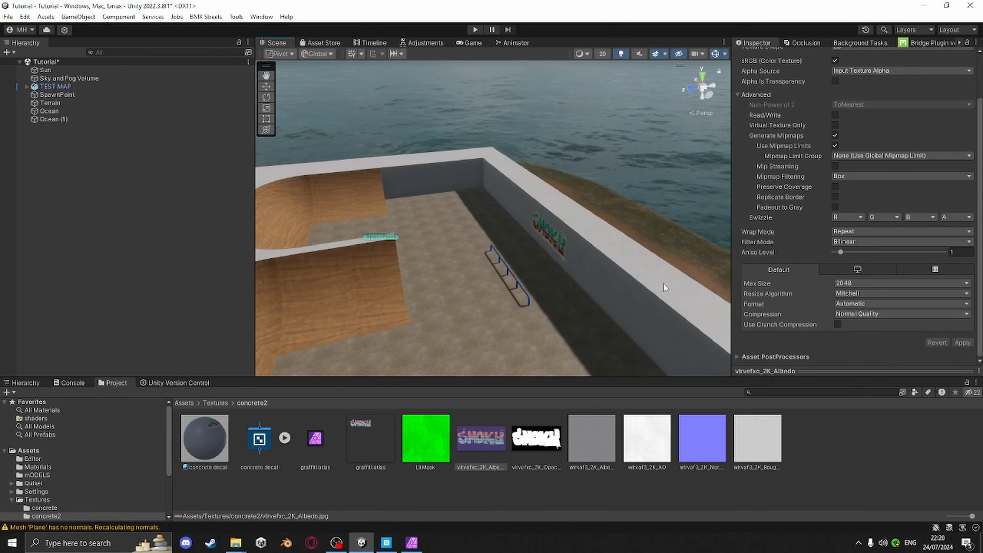
scroll(634, 285, up, 5)
alt+drag(526, 284, 571, 165)
click(621, 195)
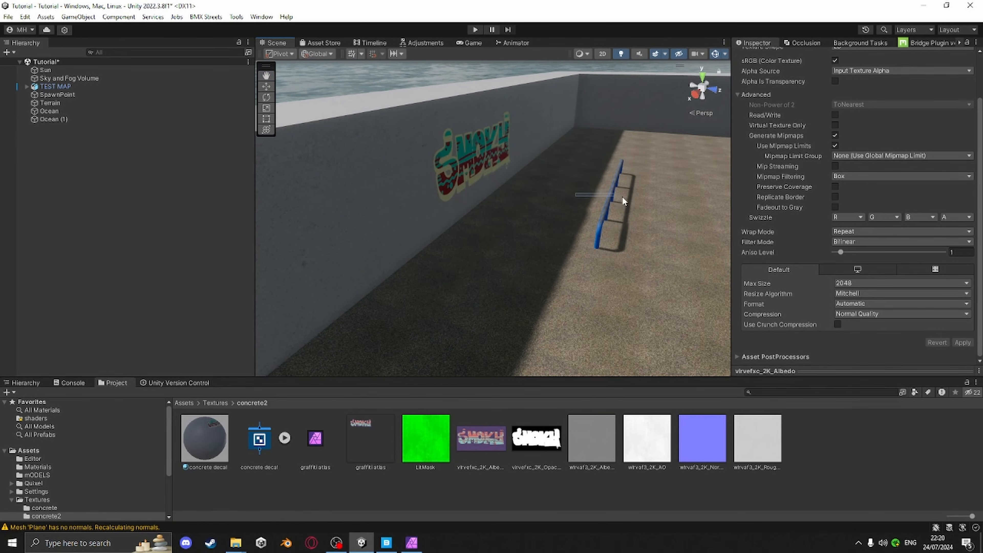
alt+drag(622, 196, 540, 339)
drag(583, 376, 583, 336)
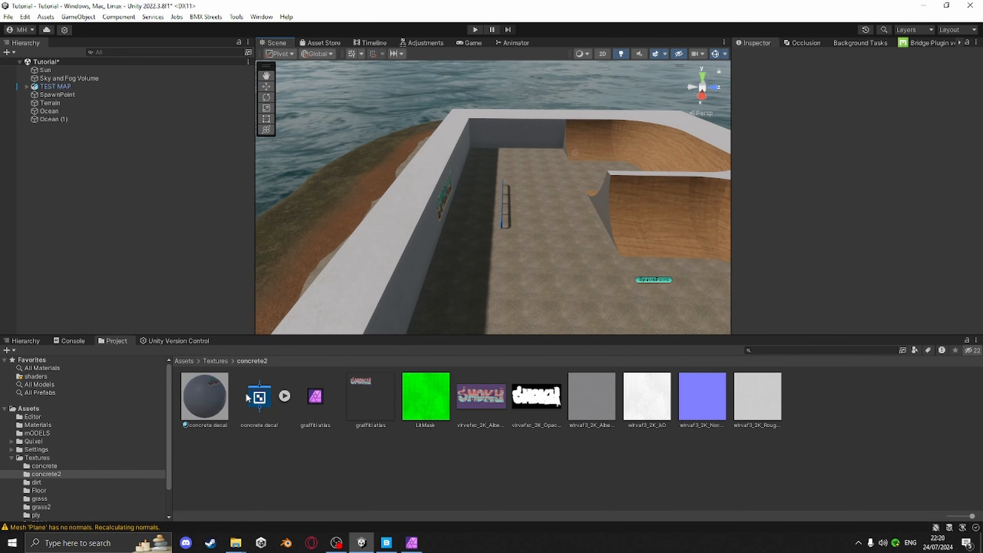
Open the concrete decal shader graph in the Shader Editor, maximized
click(201, 396)
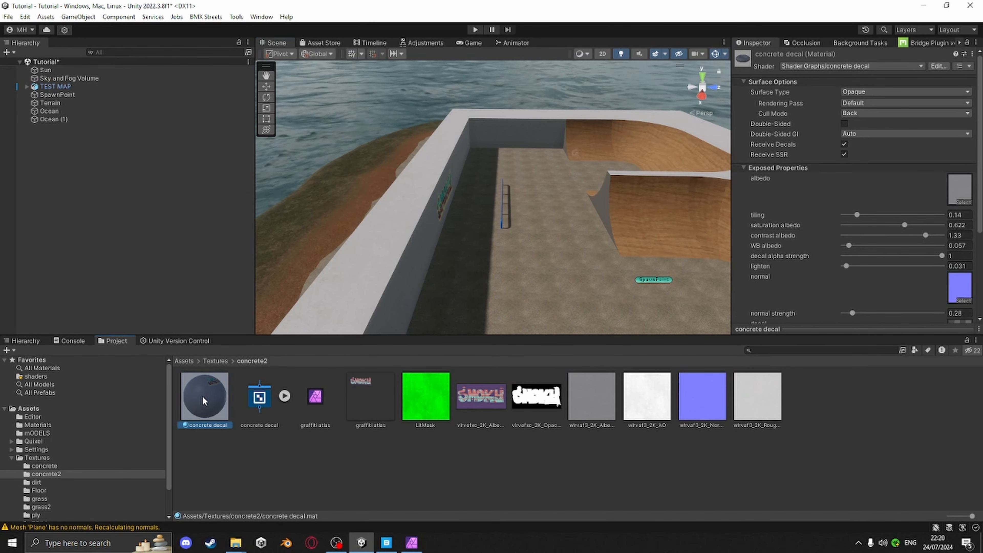
click(259, 397)
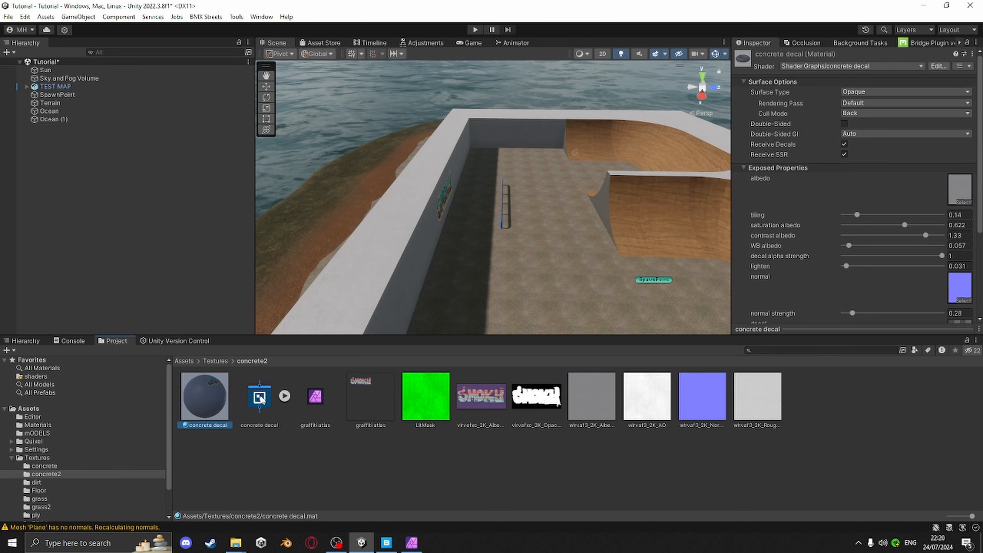
click(863, 82)
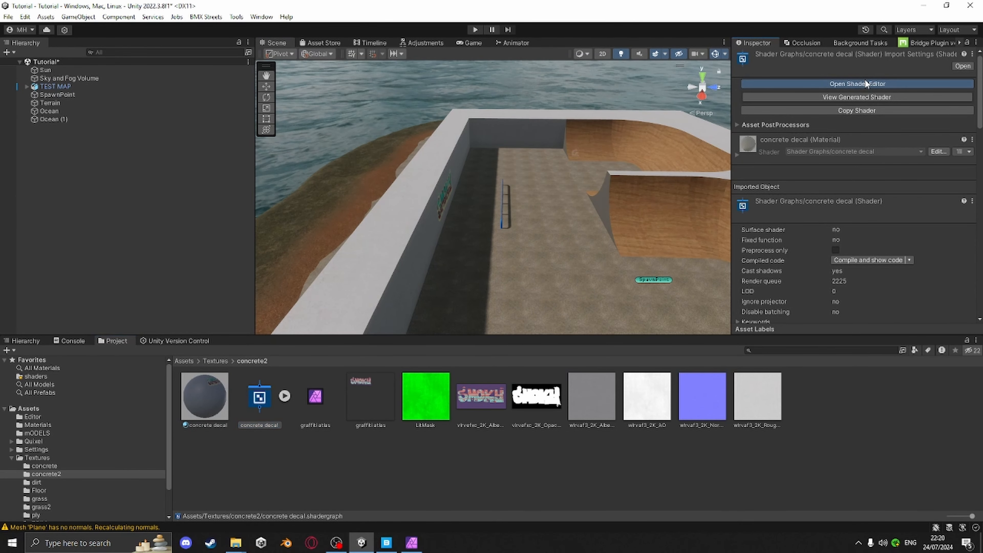
drag(597, 42, 561, 171)
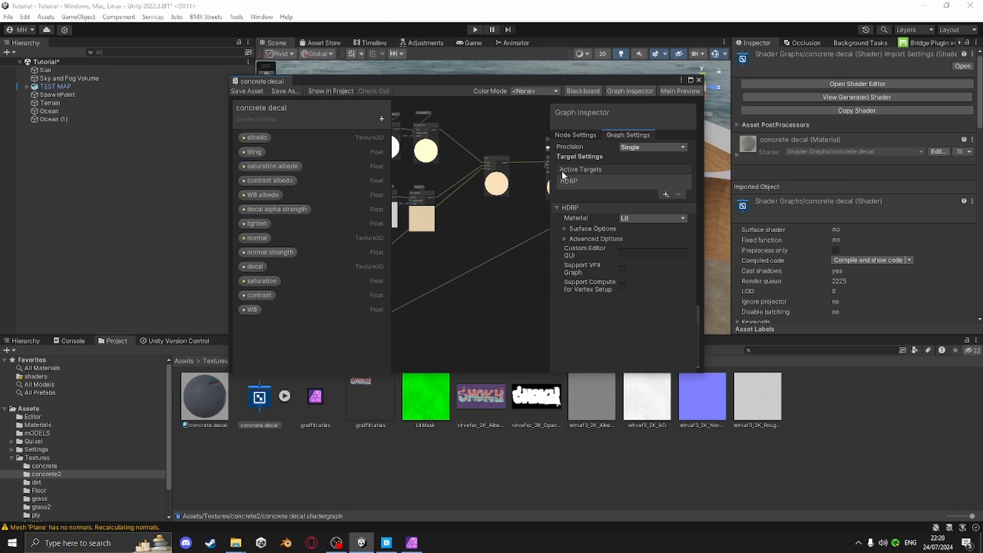
click(690, 80)
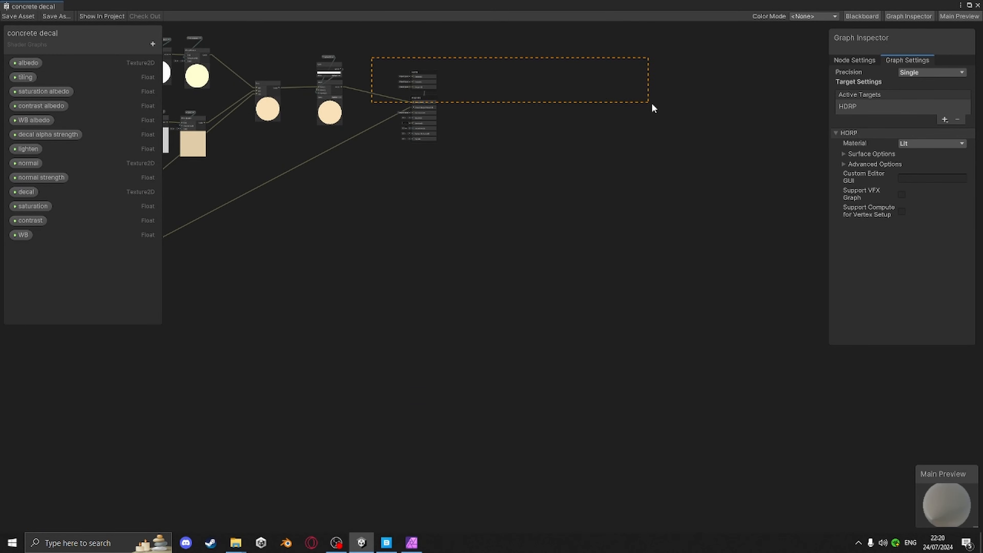
drag(651, 105, 653, 105)
middle_drag(416, 82, 680, 118)
middle_drag(466, 281, 423, 317)
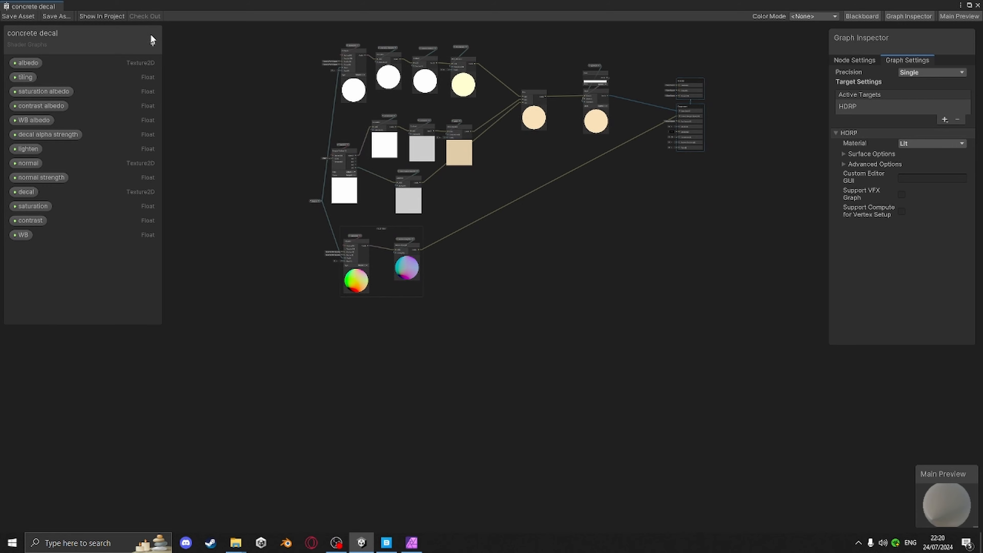
Add a Texture2D property named smoooth to the blackboard and place it in the graph
click(152, 44)
click(185, 145)
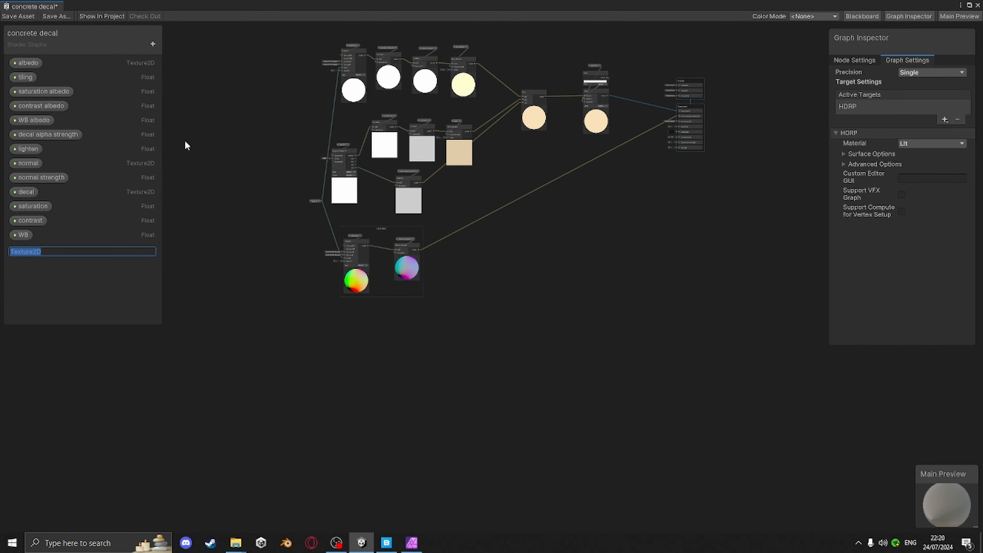
text(smoooth)
key(Return)
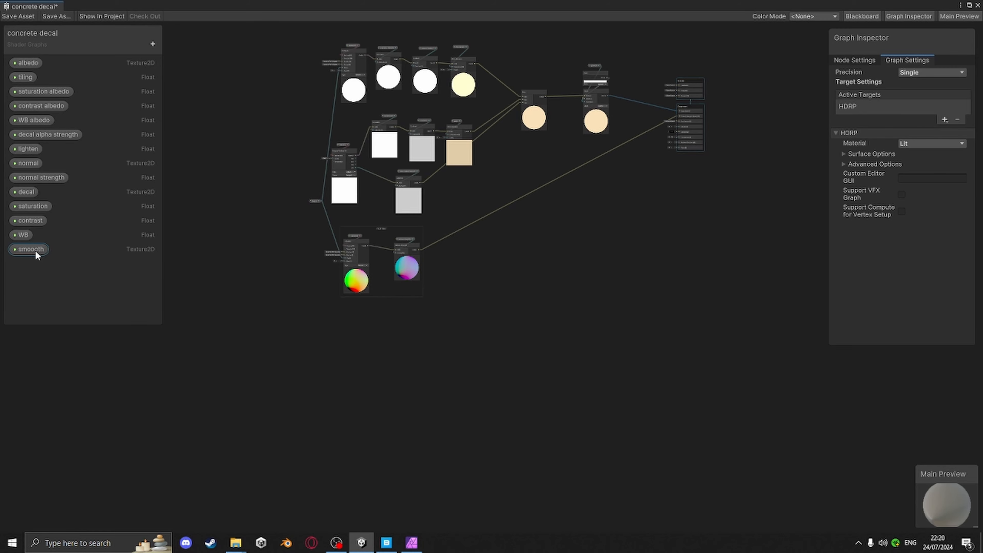
click(27, 250)
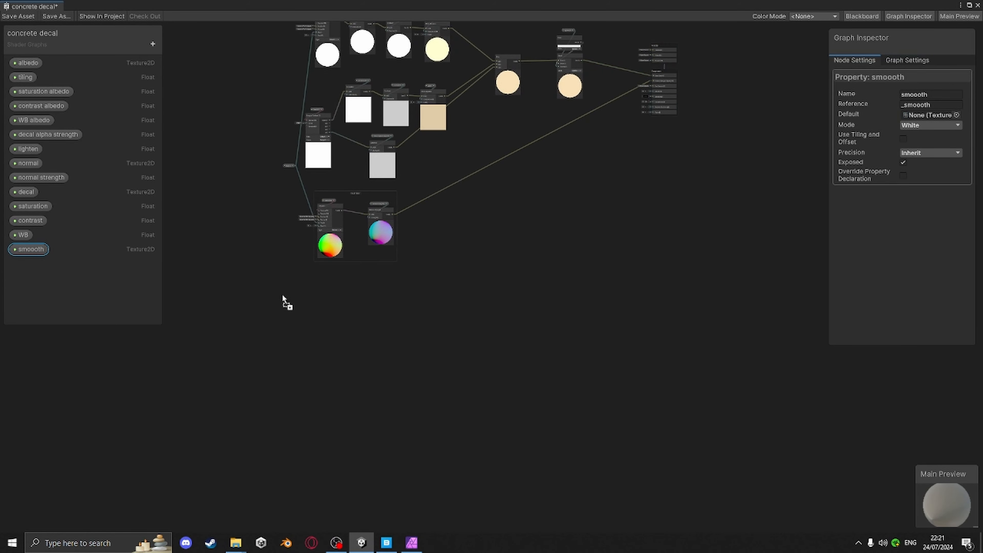
drag(307, 301, 305, 300)
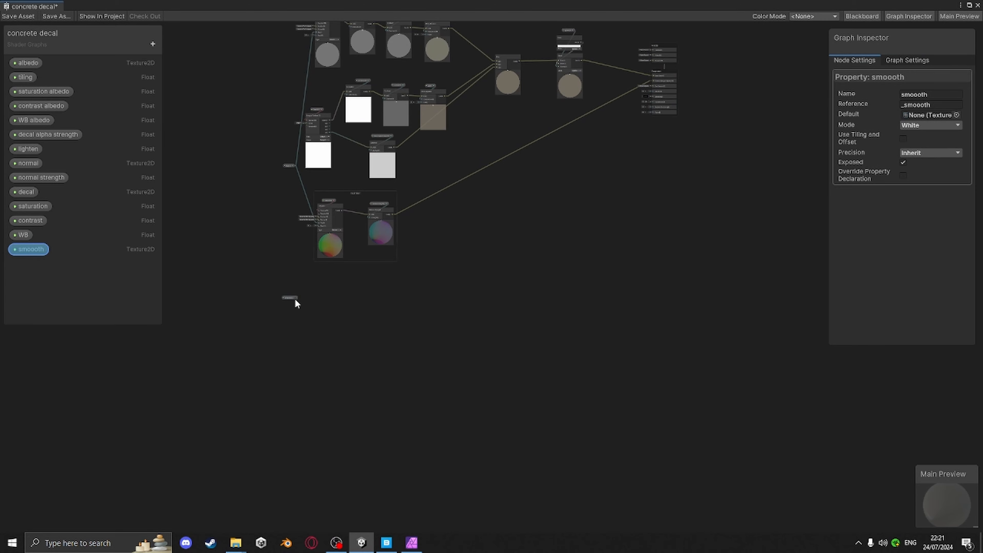
Add a Triplanar node and connect the smoooth property to its Texture input
key(space)
text(trip)
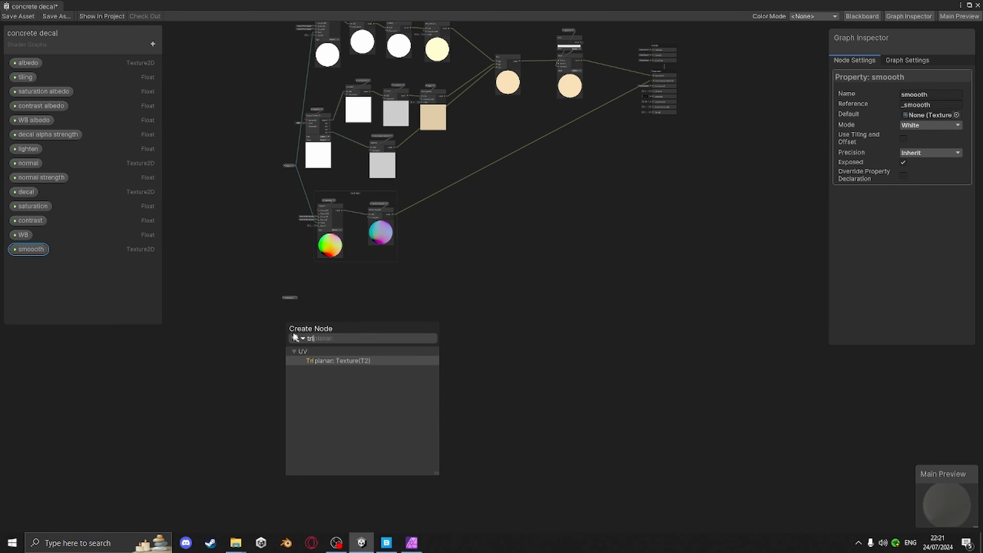
click(336, 360)
scroll(301, 342, up, 5)
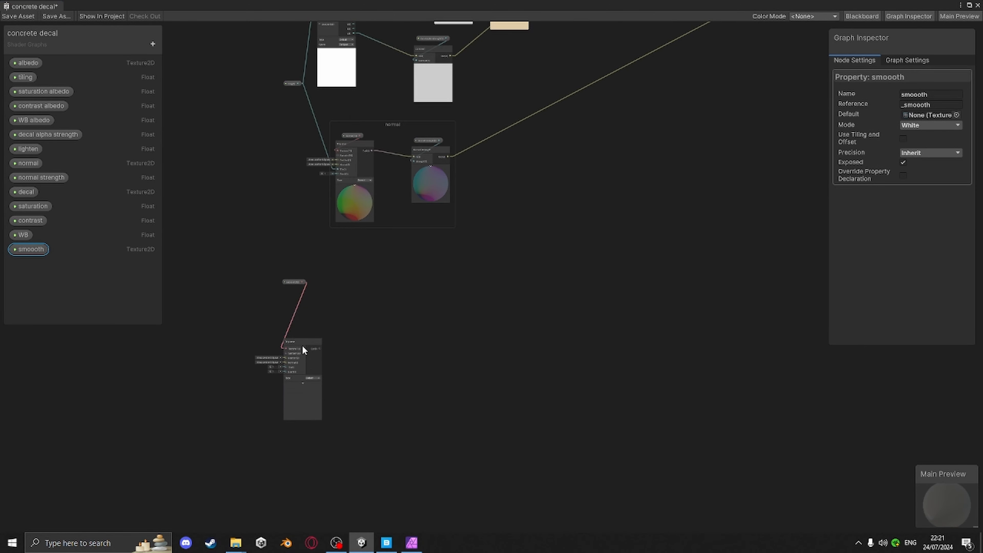
drag(301, 336, 289, 251)
scroll(289, 259, up, 6)
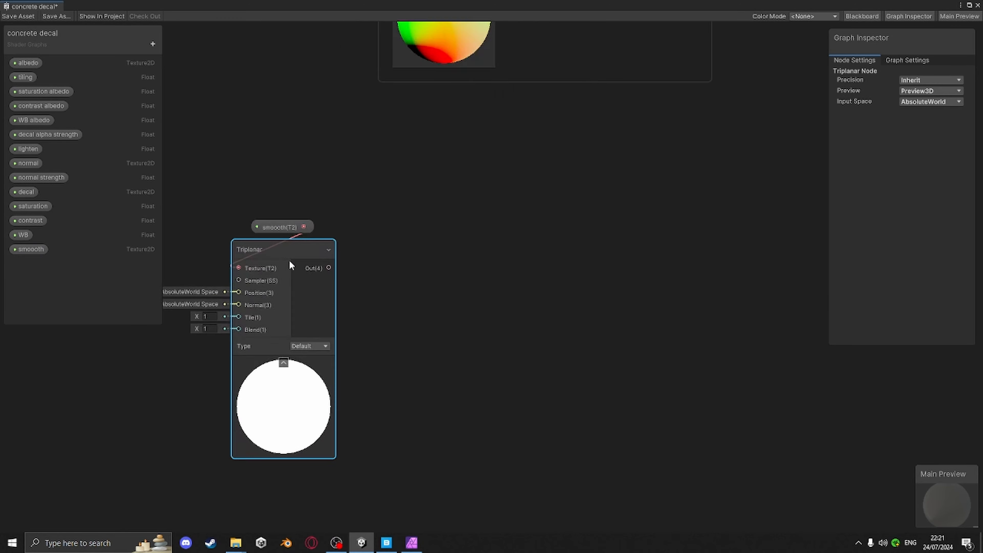
Connect the tiling property to the Triplanar node's Tile input
scroll(446, 264, down, 6)
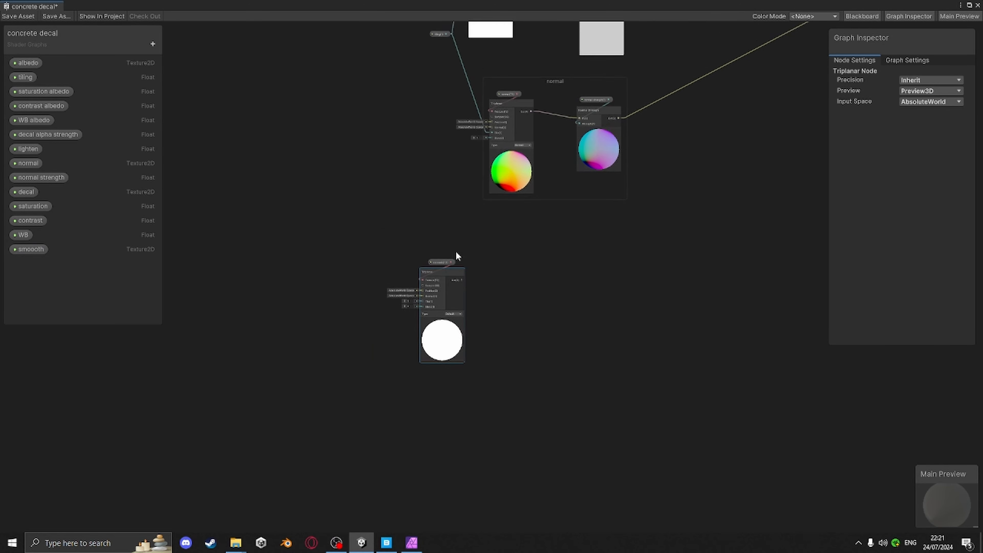
middle_drag(454, 256, 436, 329)
drag(450, 141, 427, 407)
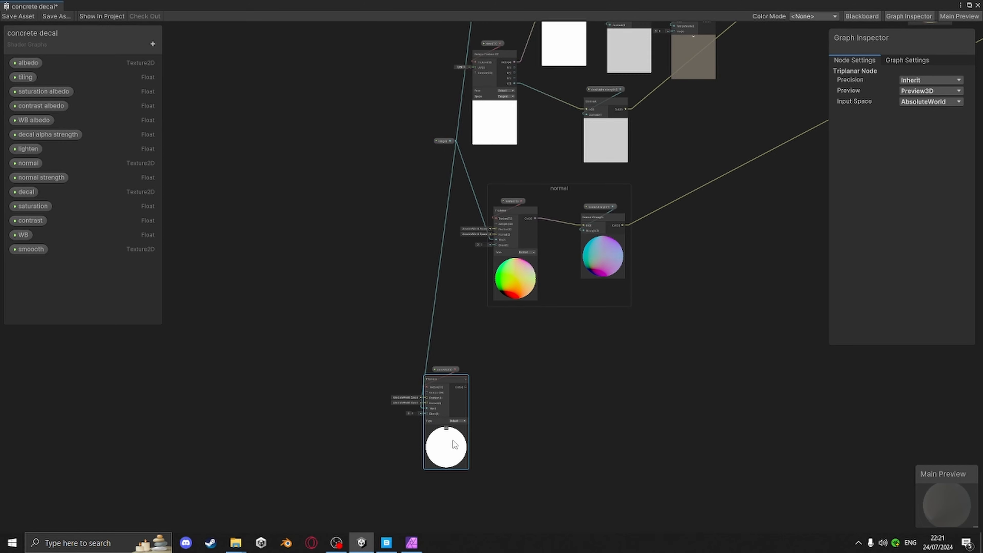
scroll(452, 445, up, 8)
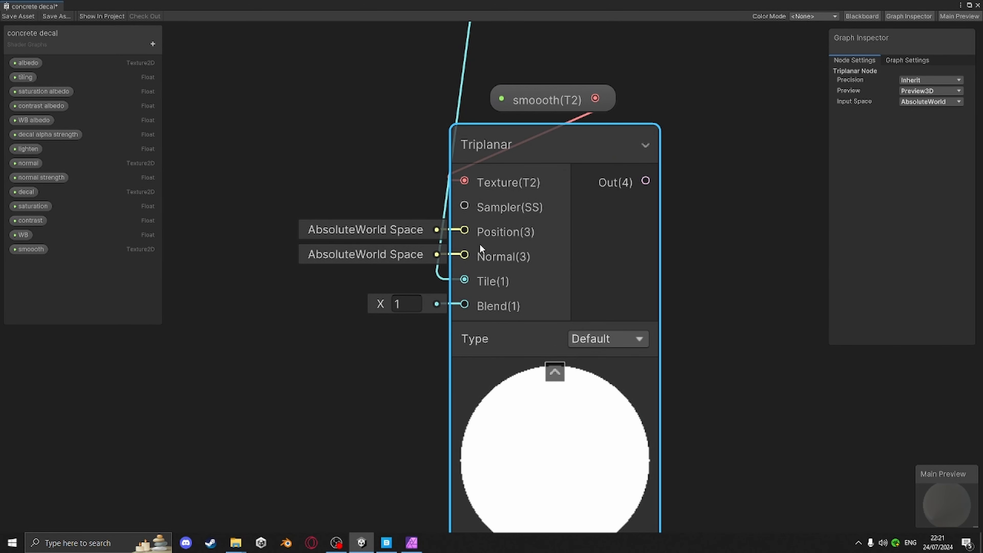
scroll(679, 284, down, 5)
middle_drag(679, 284, 444, 271)
scroll(480, 277, down, 2)
middle_drag(531, 278, 404, 274)
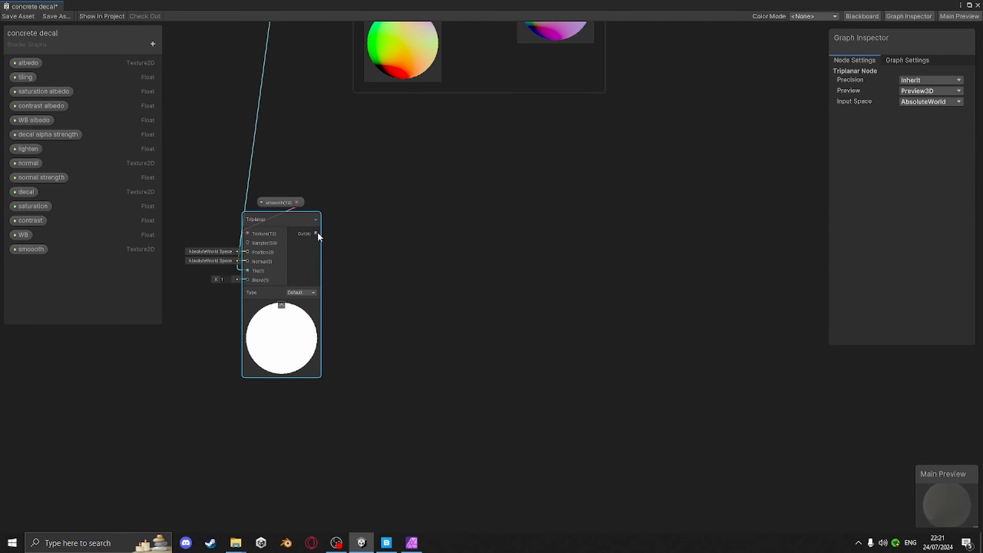
Add a Remap node fed from the Triplanar output
drag(317, 234, 444, 235)
text(re)
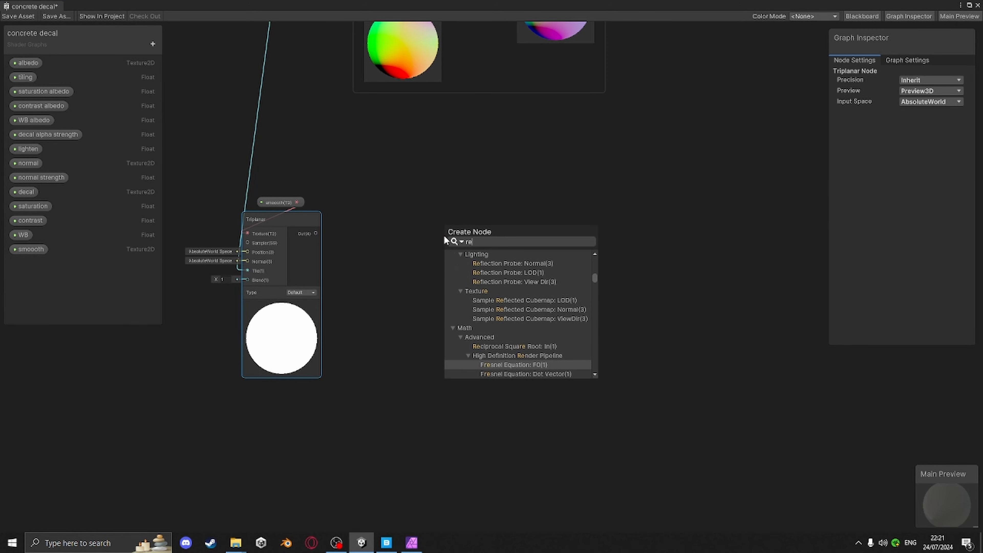
text(m)
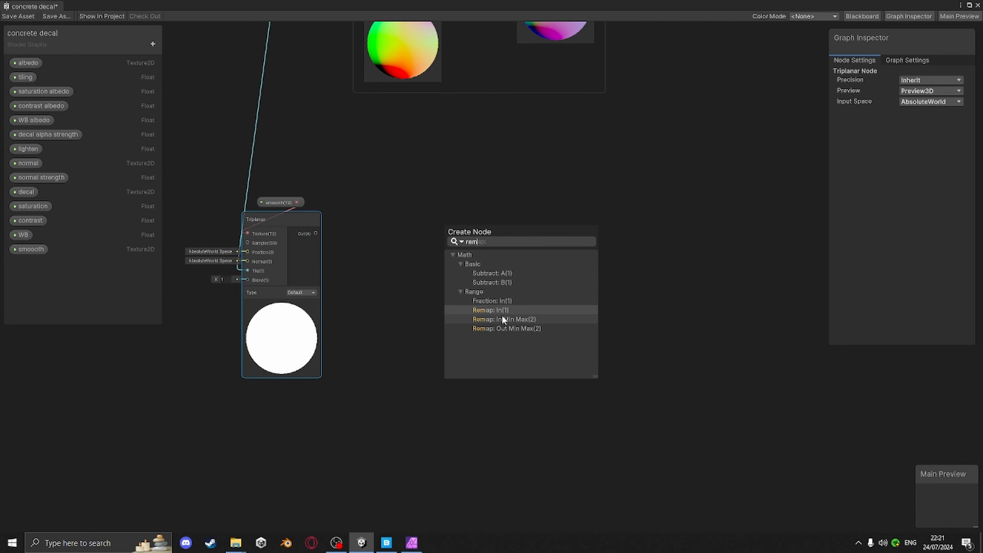
click(496, 311)
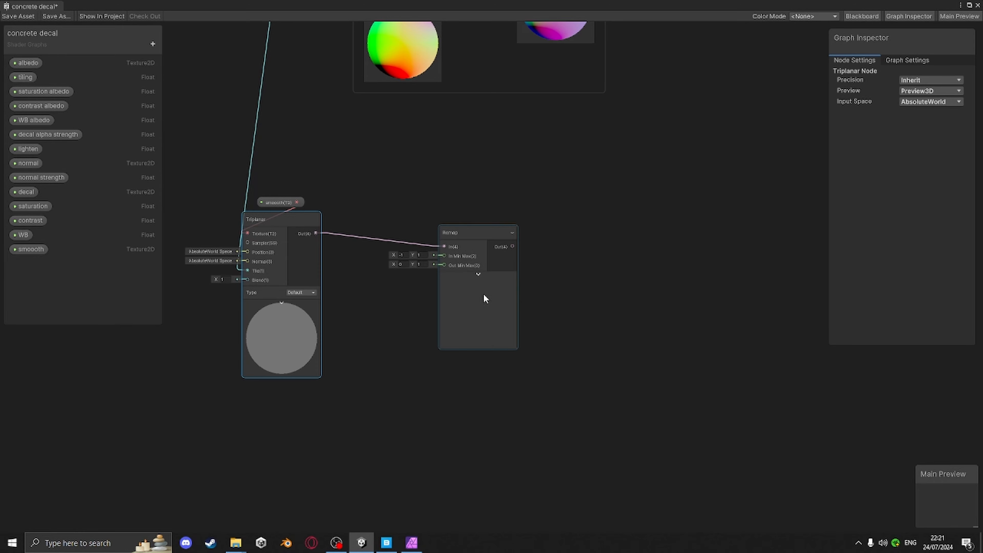
drag(460, 232, 503, 233)
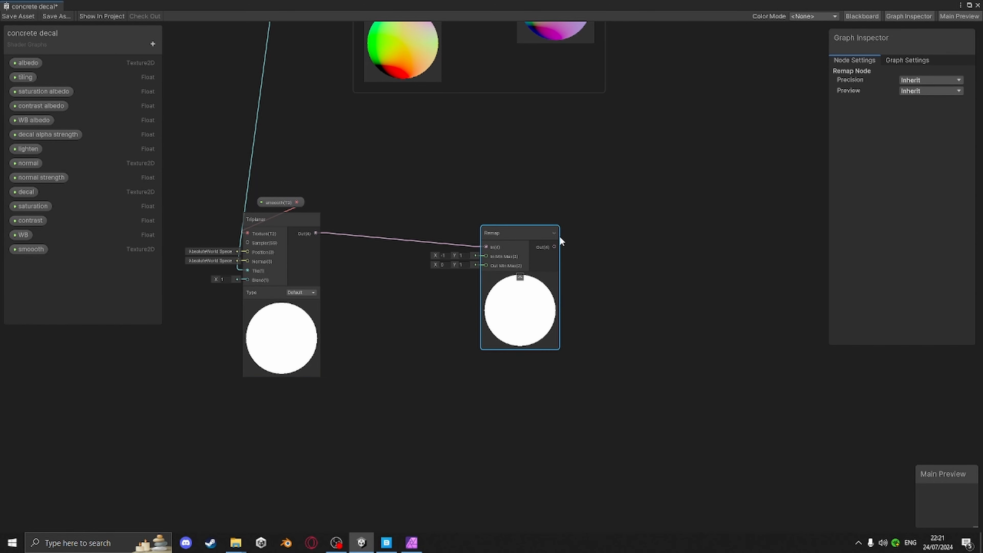
Connect the Remap output to the Smoothness input of the master stack
middle_drag(597, 283, 483, 310)
scroll(483, 311, down, 4)
middle_drag(545, 287, 466, 300)
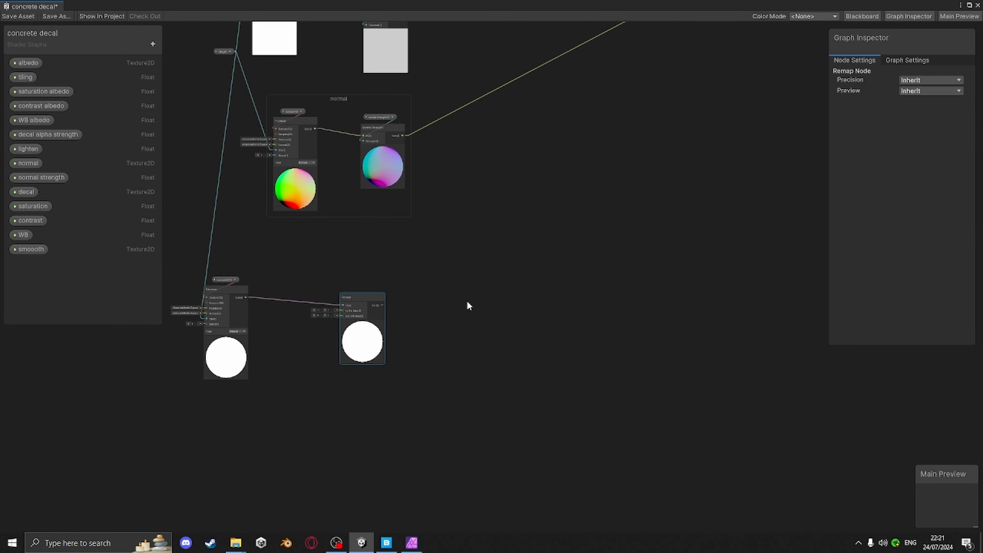
scroll(366, 330, up, 3)
middle_drag(518, 252, 357, 276)
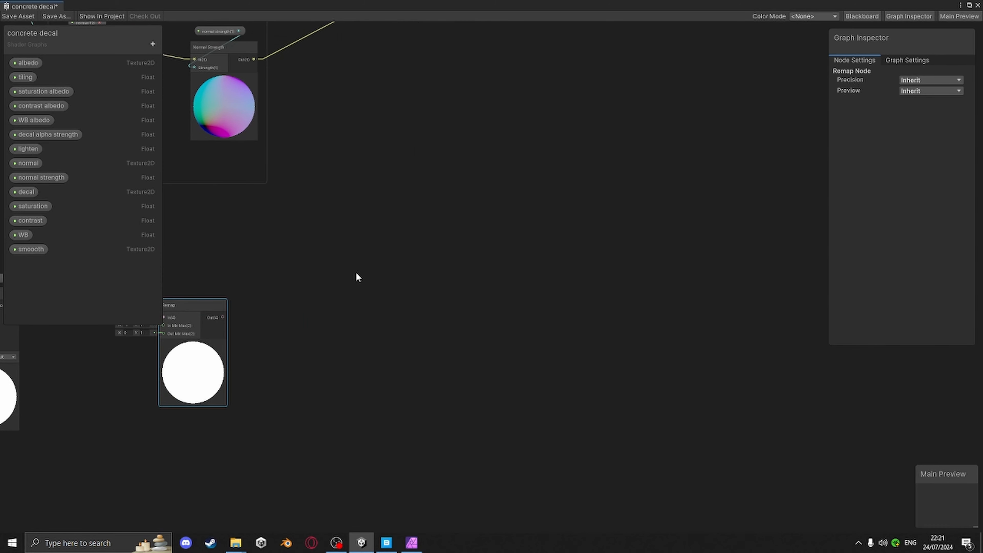
scroll(461, 203, down, 3)
middle_drag(456, 226, 404, 259)
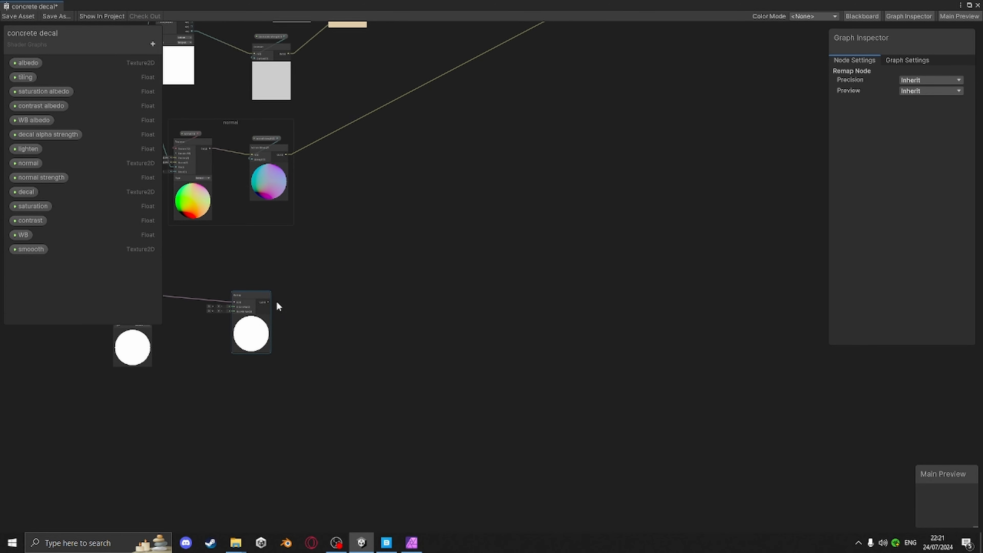
drag(270, 302, 678, 137)
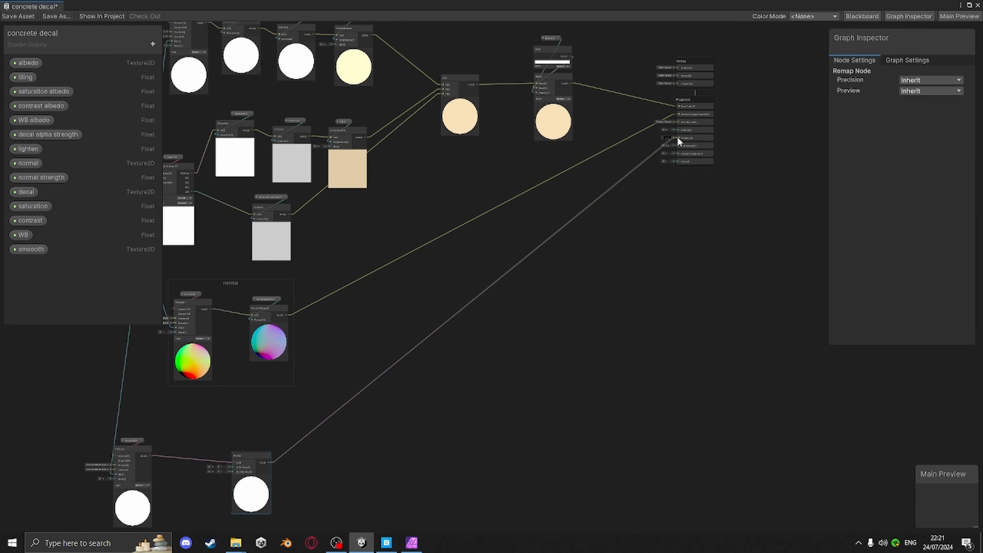
scroll(752, 149, up, 2)
scroll(754, 152, up, 3)
drag(554, 119, 557, 139)
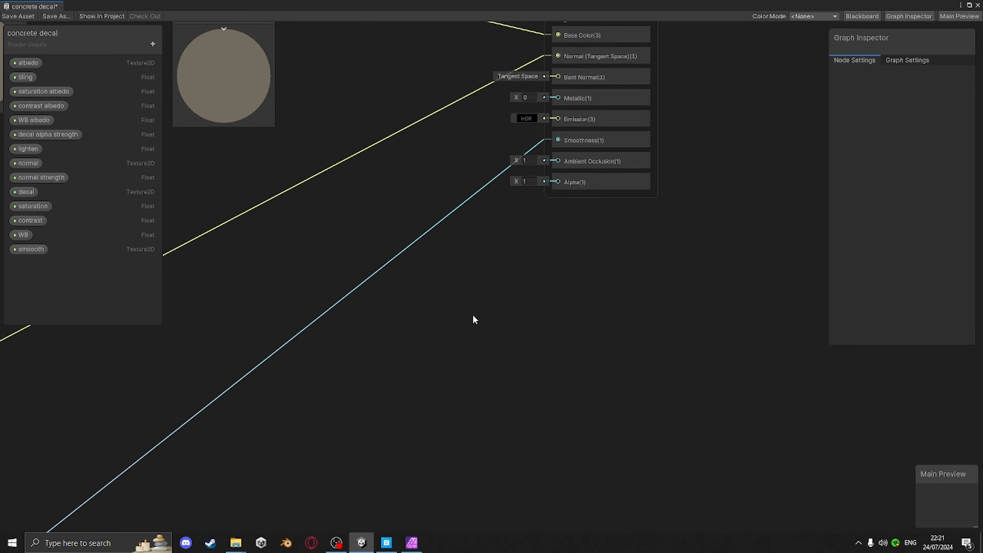
scroll(471, 316, down, 3)
middle_drag(480, 309, 713, 142)
middle_drag(512, 269, 628, 197)
scroll(628, 195, down, 1)
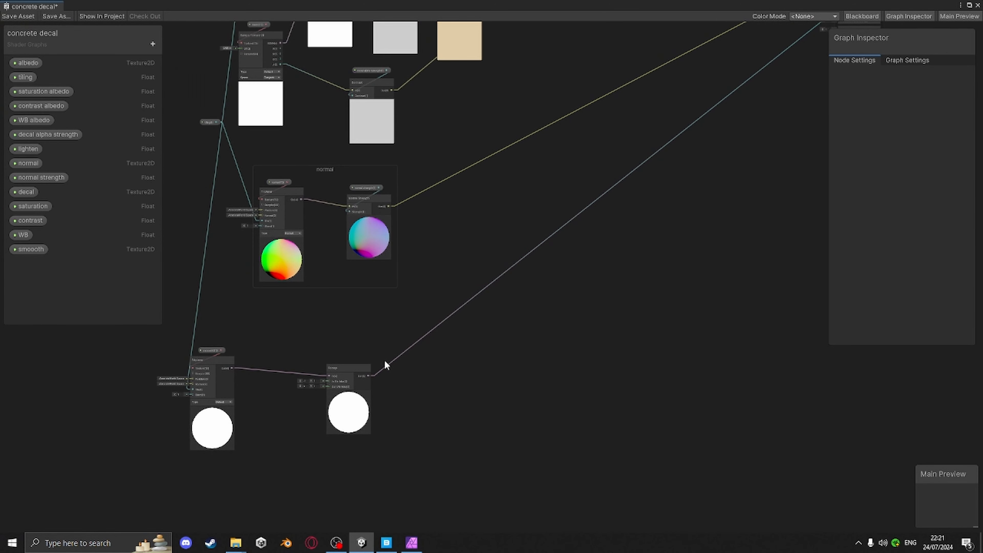
Select the Remap node to adjust its range values
scroll(383, 361, up, 4)
middle_drag(393, 355, 564, 272)
scroll(479, 315, up, 3)
click(464, 266)
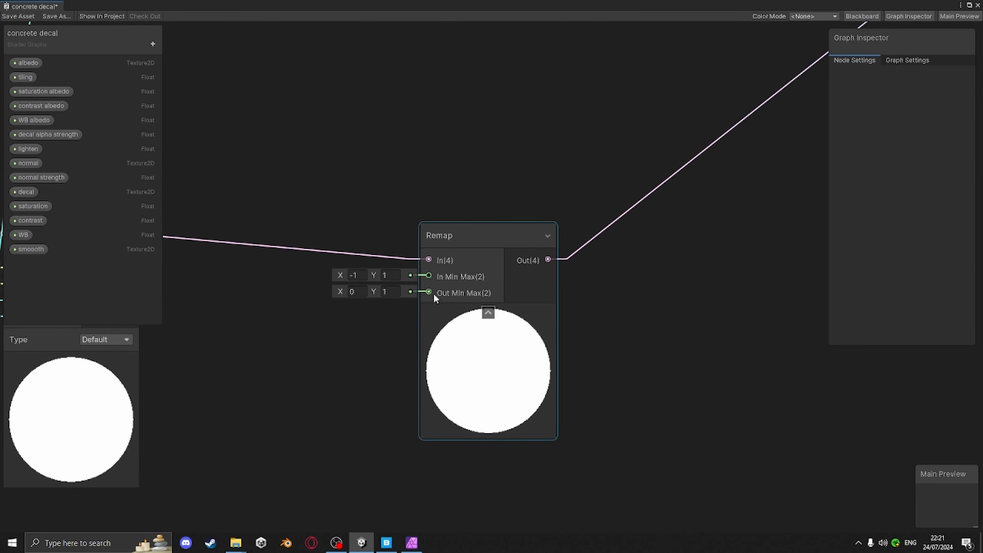
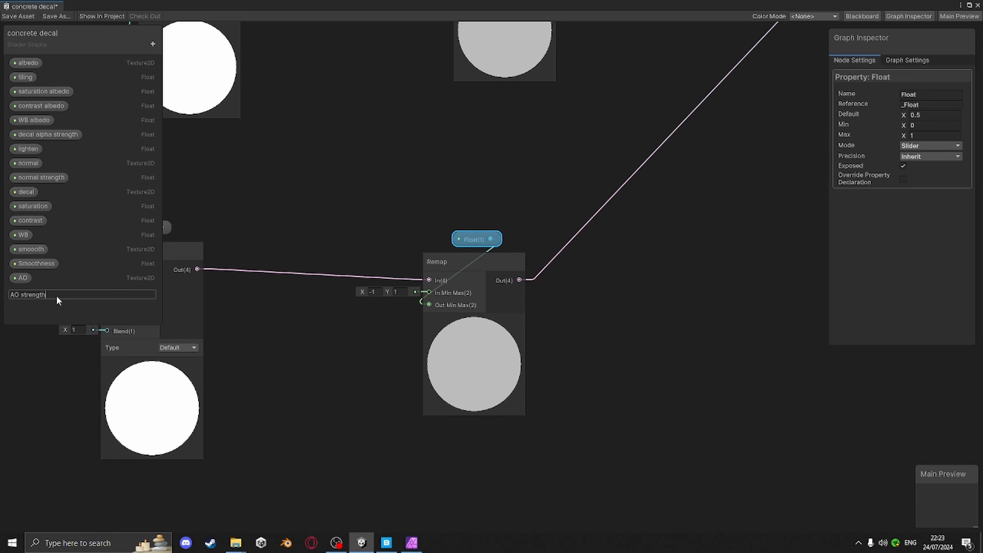
Confirm the new float property's name as AO strength and save the shader graph asset
key(Return)
scroll(654, 268, down, 3)
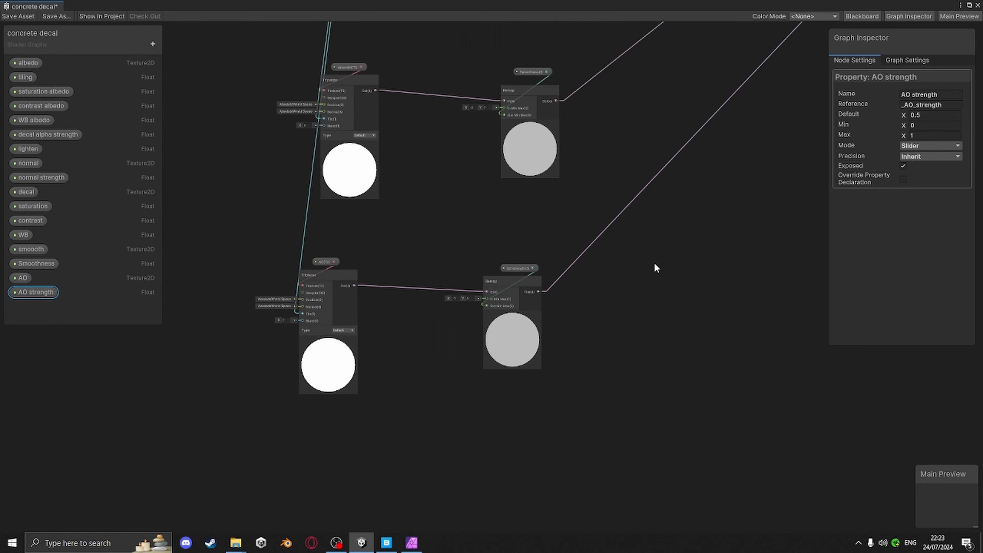
middle_drag(654, 263, 582, 296)
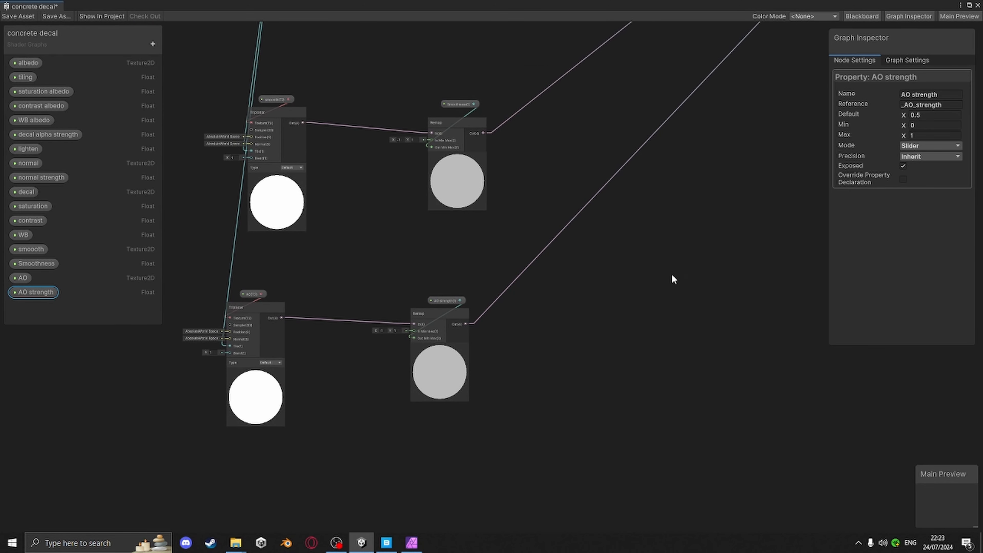
click(26, 16)
Create a Float node connected to the master stack's Metallic input
middle_drag(688, 149, 494, 320)
middle_drag(662, 174, 481, 374)
middle_drag(752, 39, 656, 292)
scroll(578, 234, up, 6)
drag(599, 210, 509, 251)
text(flko)
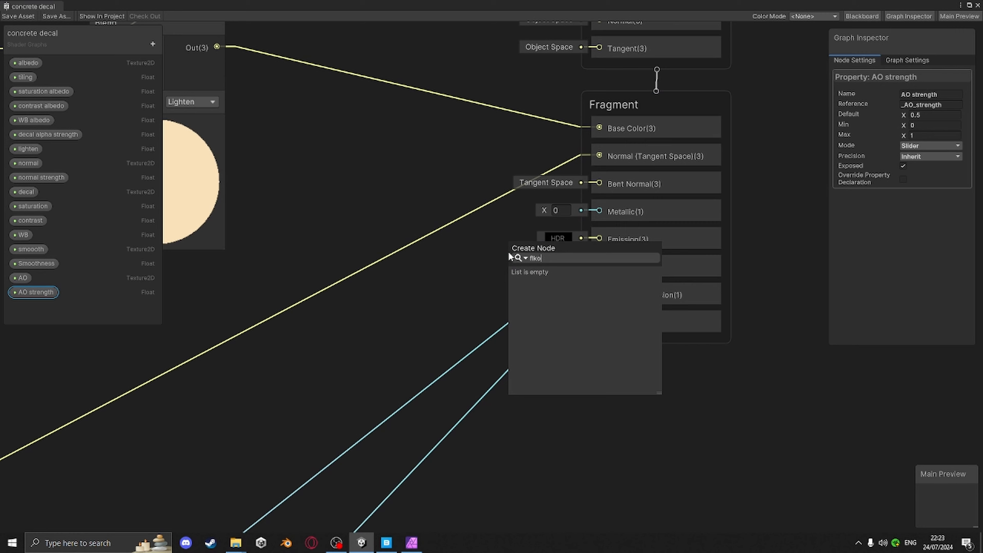
key(BackSpace)
key(BackSpace)
text(oat)
key(Return)
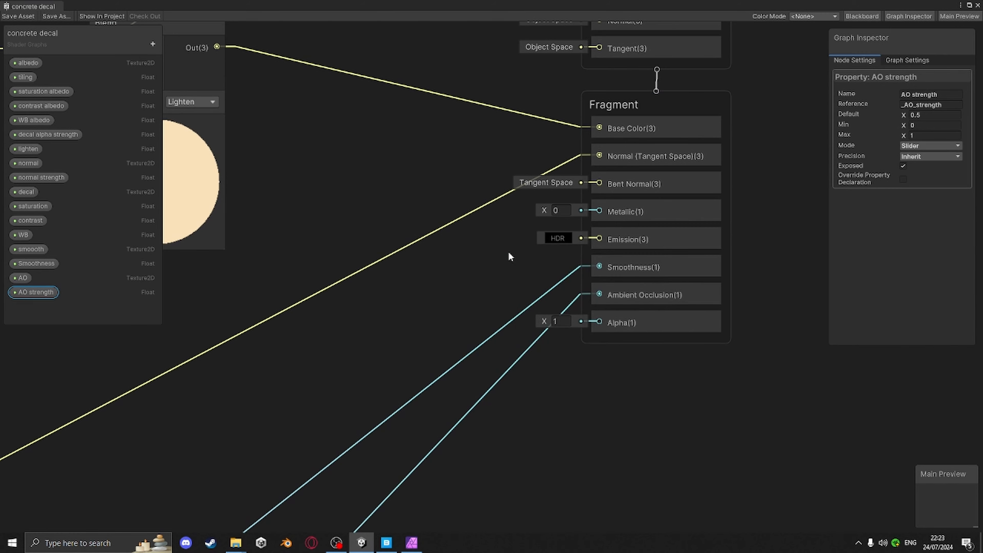
Convert the Float node feeding Metallic into a property
right_click(476, 241)
mouse_move(518, 352)
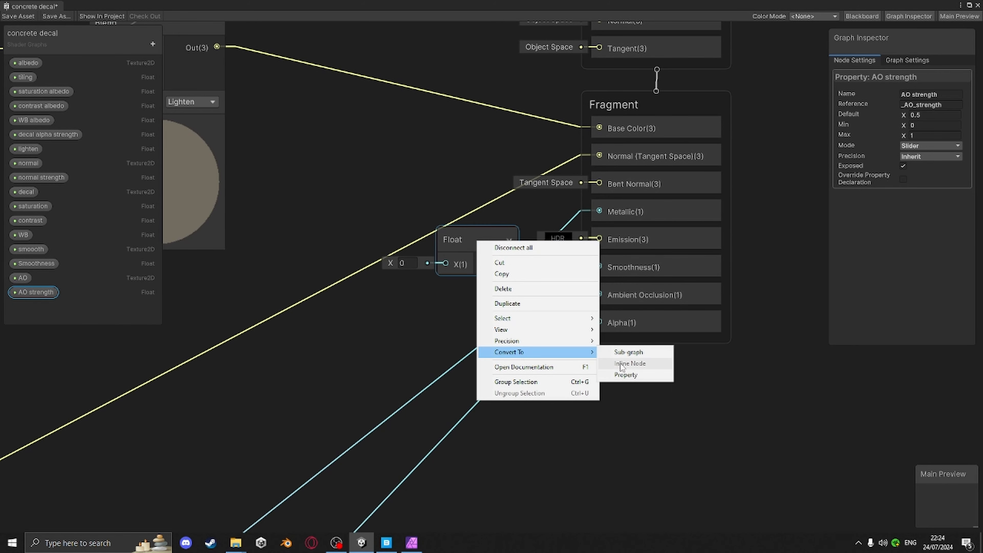
click(625, 375)
Rename the converted property to metallic, then save the shader graph and close the editor
right_click(26, 306)
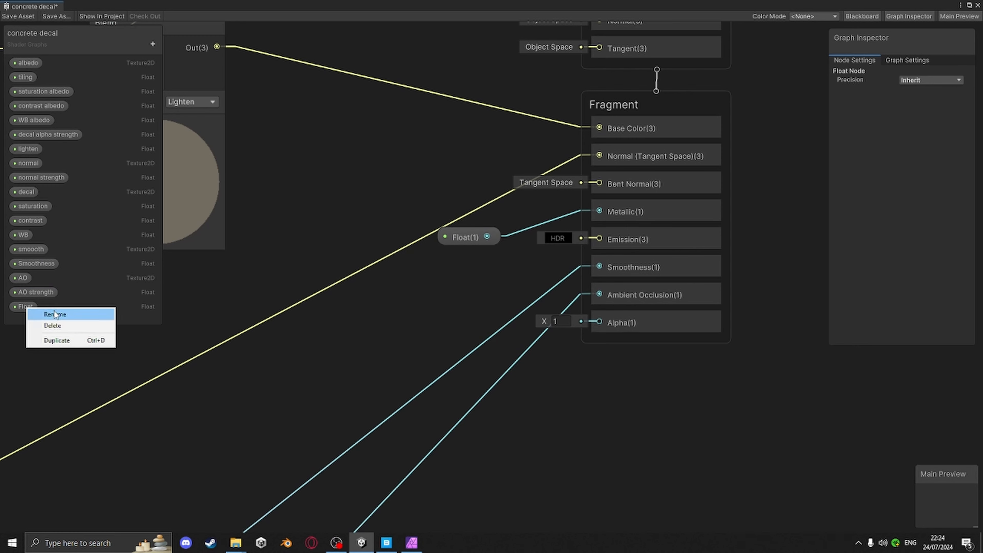
click(55, 314)
text(metall)
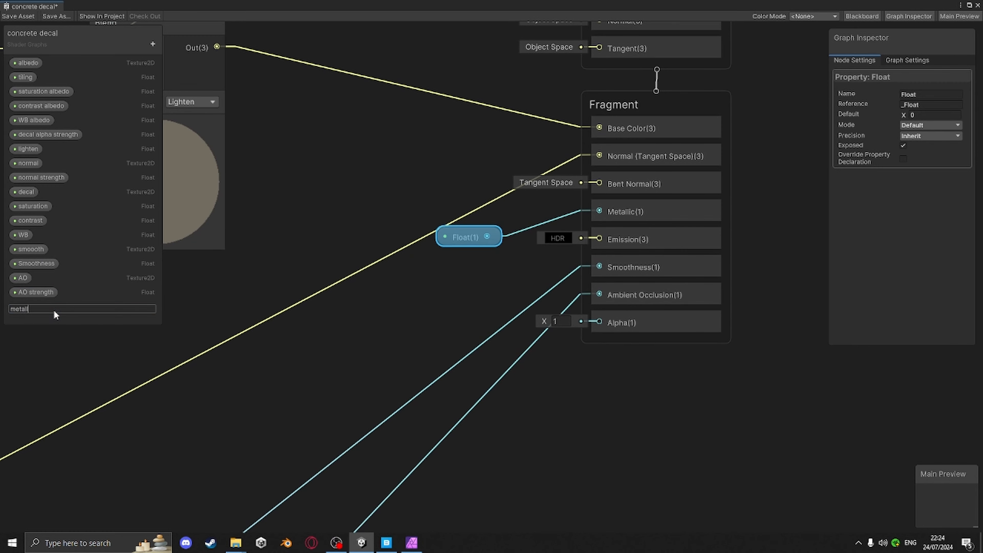
text(ic)
key(Return)
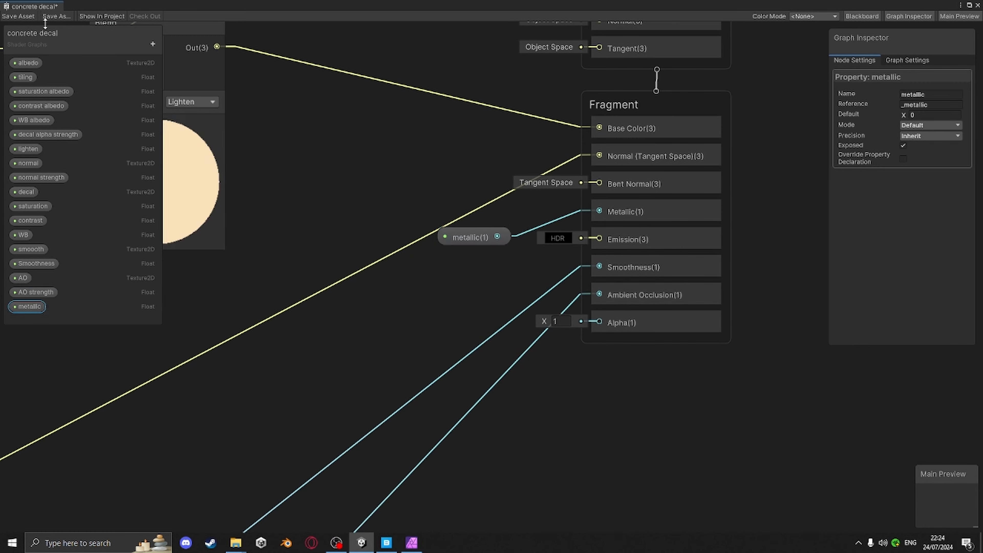
click(18, 16)
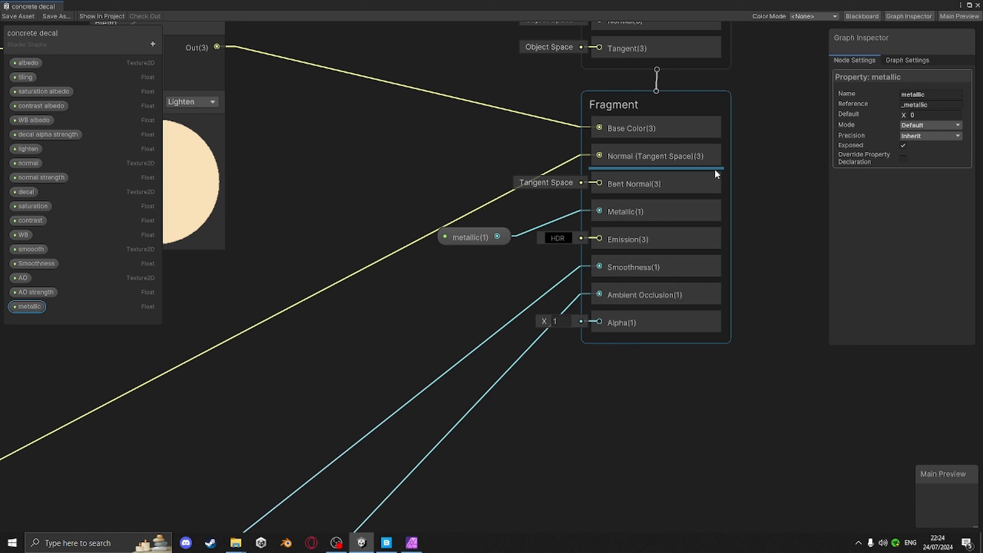
click(976, 5)
Select the concrete decal material and assign the roughness texture to its smooth slot and the AO texture to its AO slot
middle_drag(588, 237, 537, 177)
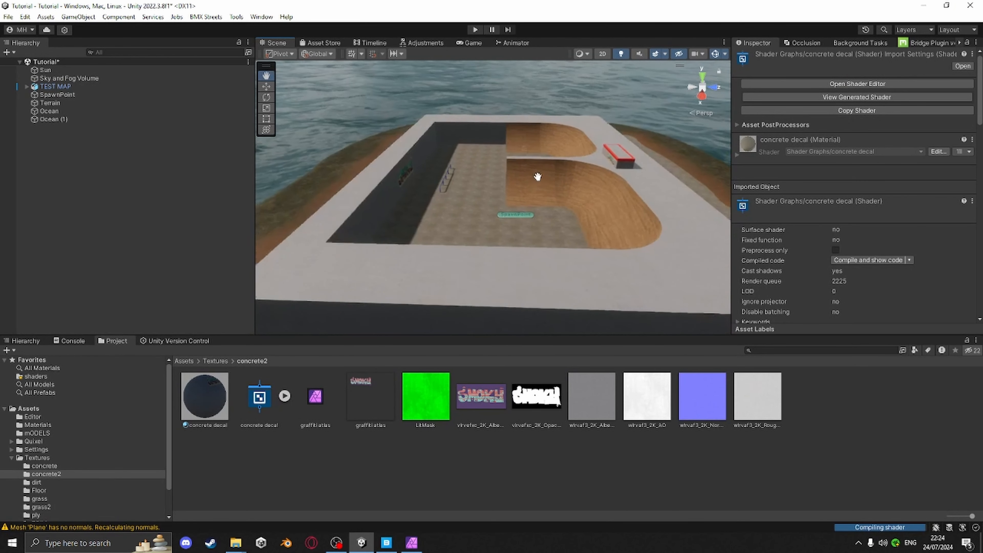
click(205, 399)
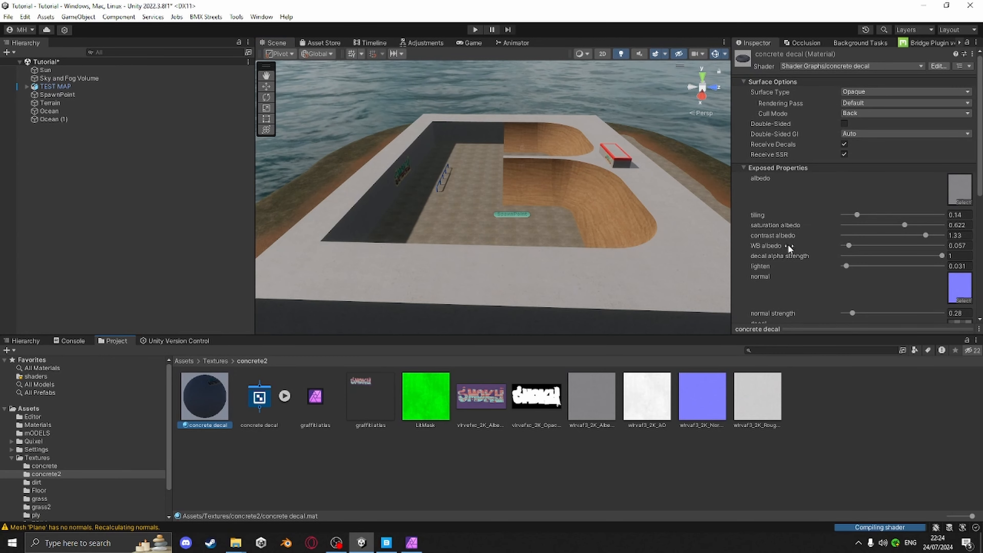
scroll(790, 248, down, 5)
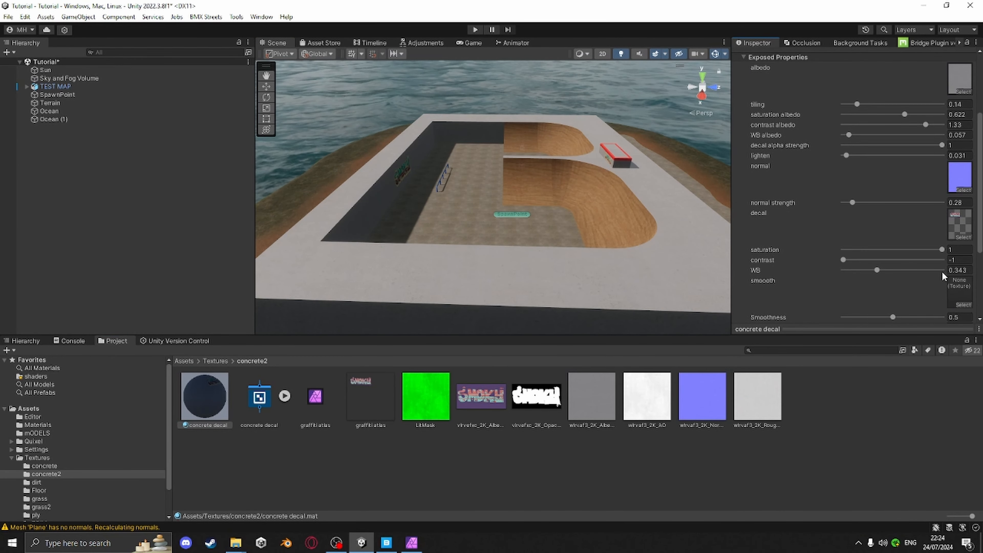
drag(757, 396, 962, 234)
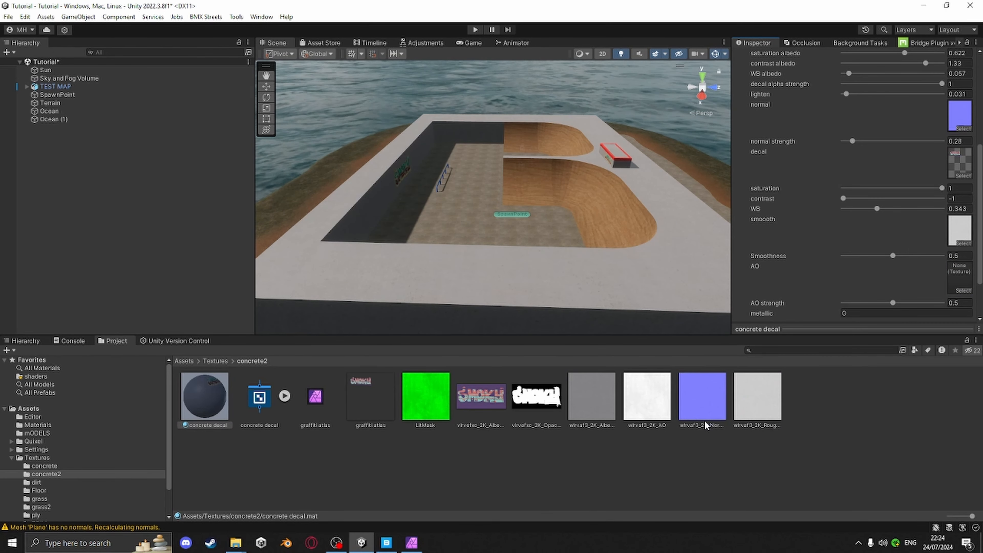
drag(646, 396, 956, 275)
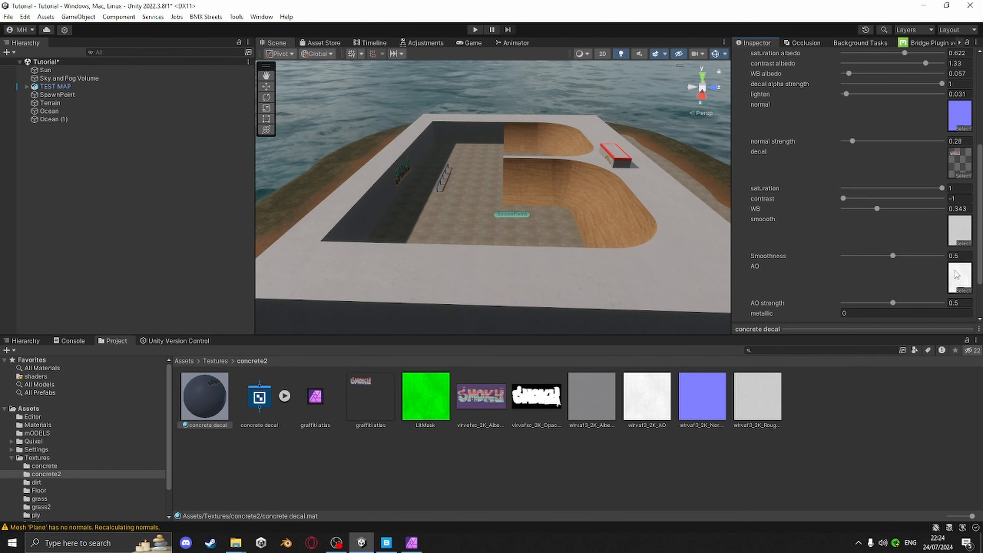
Set the concrete decal material's Smoothness to 0.59
scroll(956, 275, down, 3)
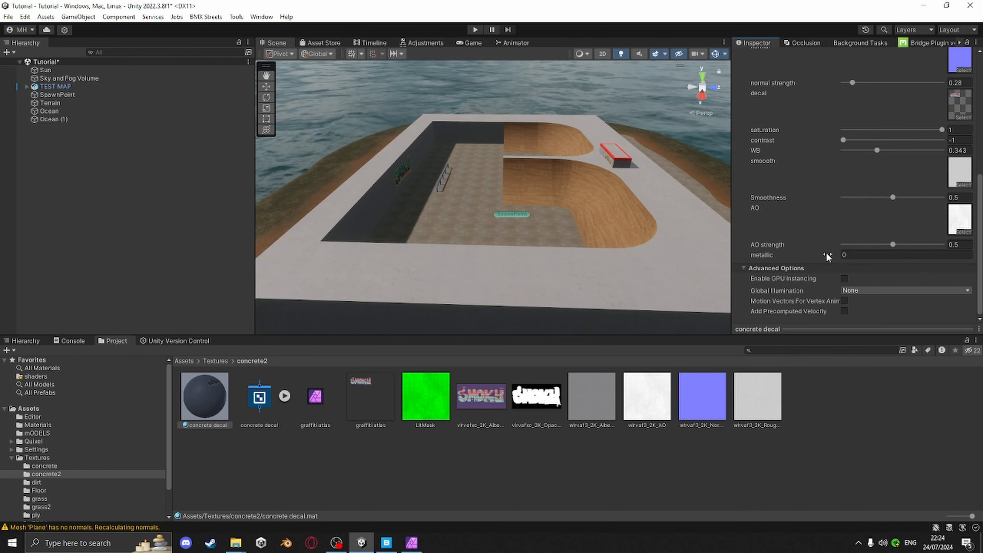
right_drag(528, 268, 468, 283)
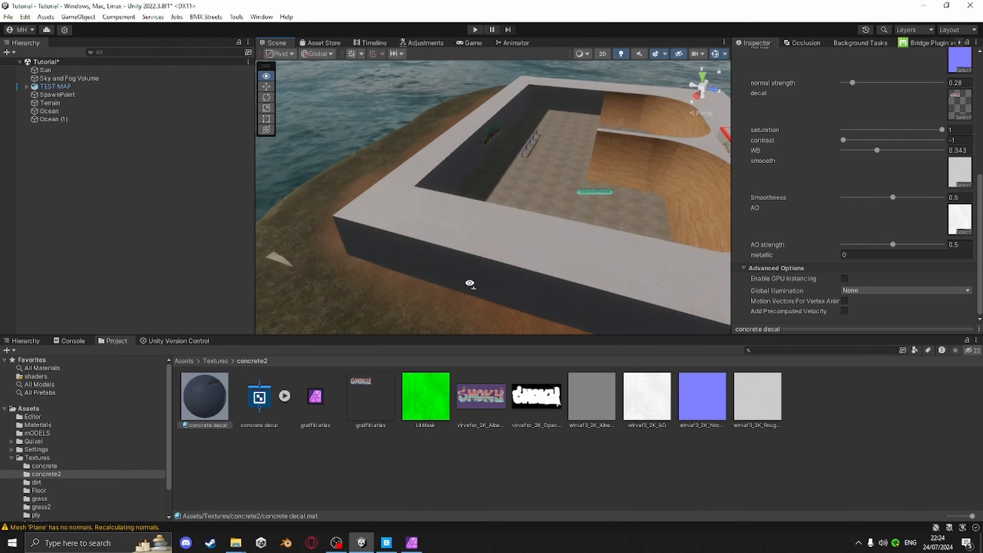
scroll(493, 283, up, 10)
scroll(592, 237, up, 3)
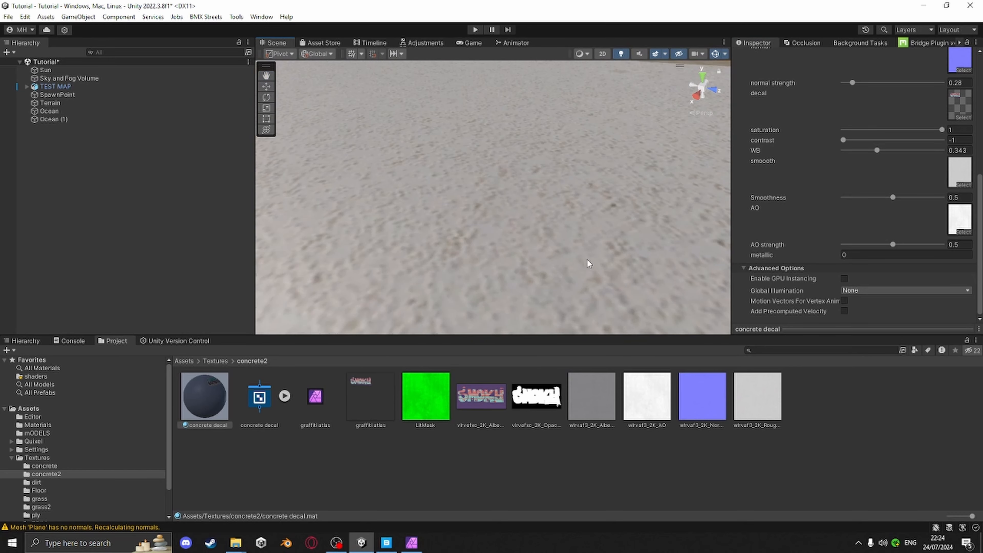
right_drag(587, 265, 675, 211)
scroll(487, 265, down, 6)
scroll(675, 211, down, 4)
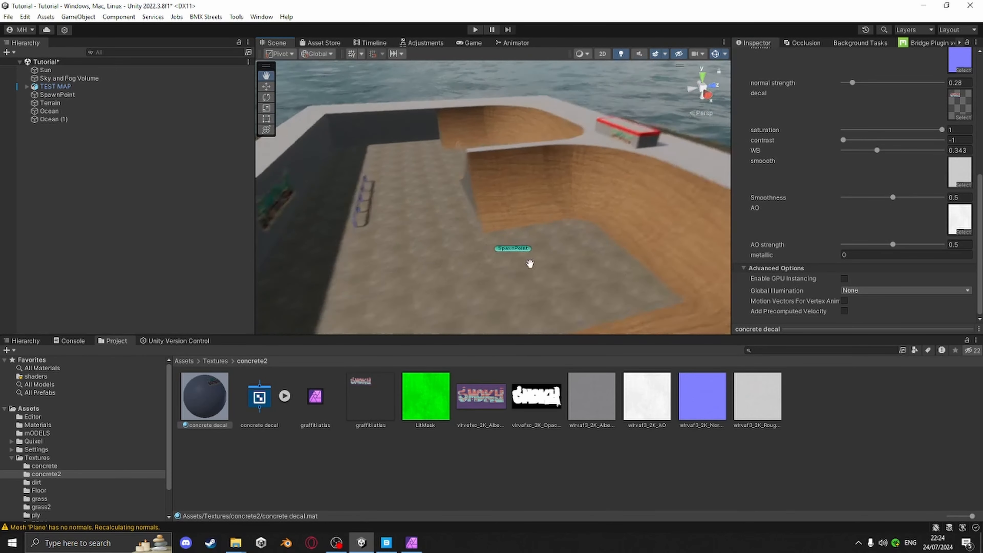
right_drag(529, 263, 542, 213)
middle_drag(542, 213, 563, 172)
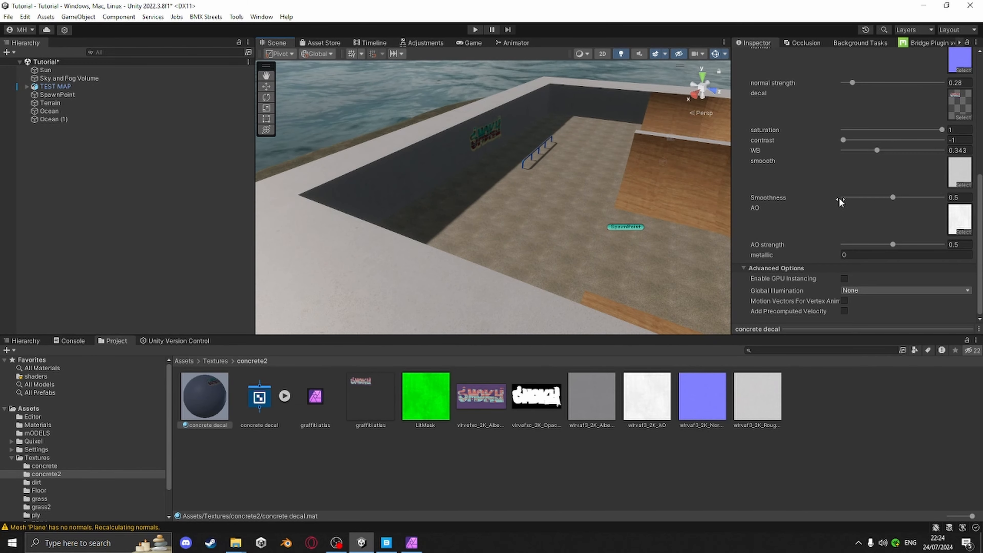
drag(895, 202, 870, 197)
right_drag(445, 202, 575, 179)
middle_drag(575, 179, 555, 151)
right_drag(556, 150, 0, 222)
middle_drag(486, 194, 489, 169)
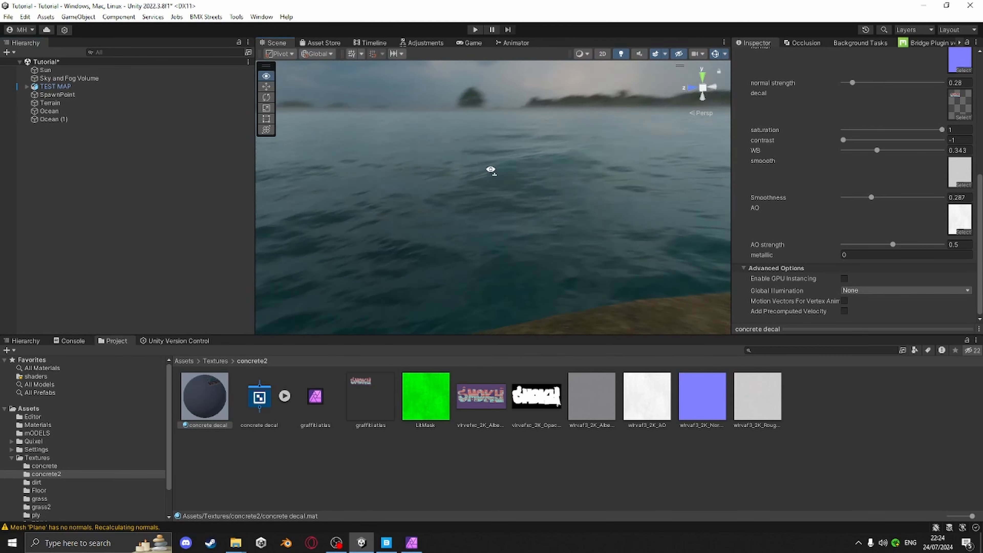
right_drag(489, 169, 576, 224)
middle_drag(577, 224, 575, 217)
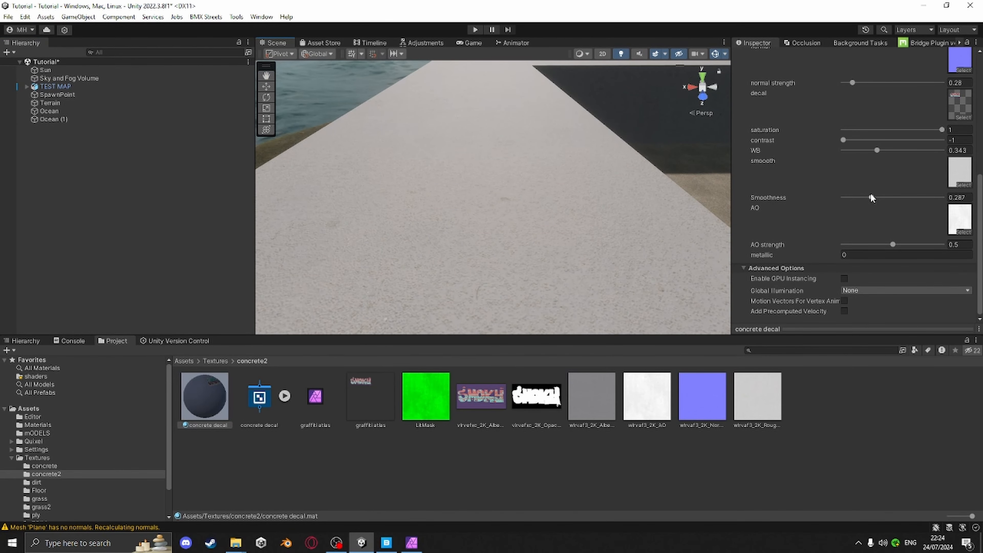
drag(871, 199, 901, 196)
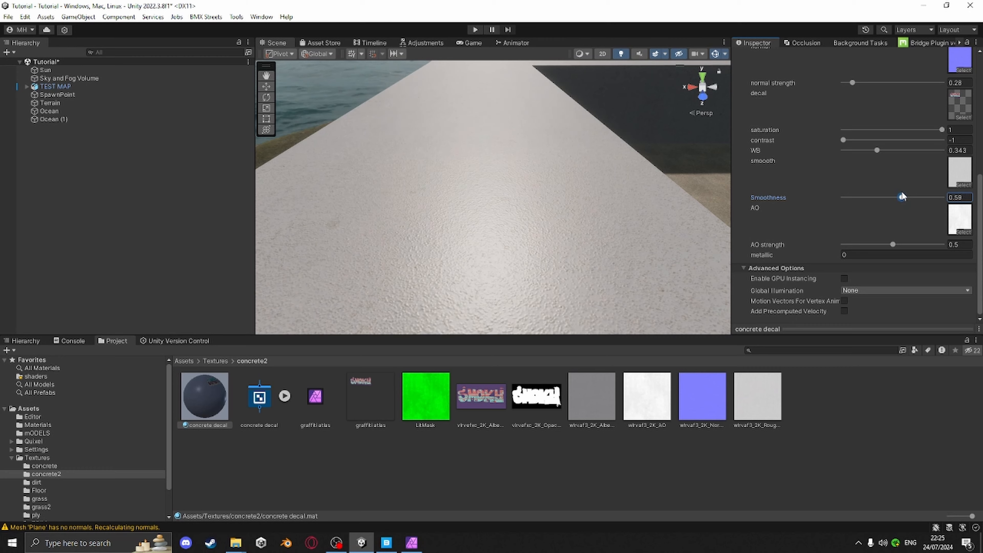
Set the material's AO strength to 0.707
mouse_move(892, 240)
mouse_down()
mouse_move(873, 244)
mouse_move(895, 244)
mouse_up()
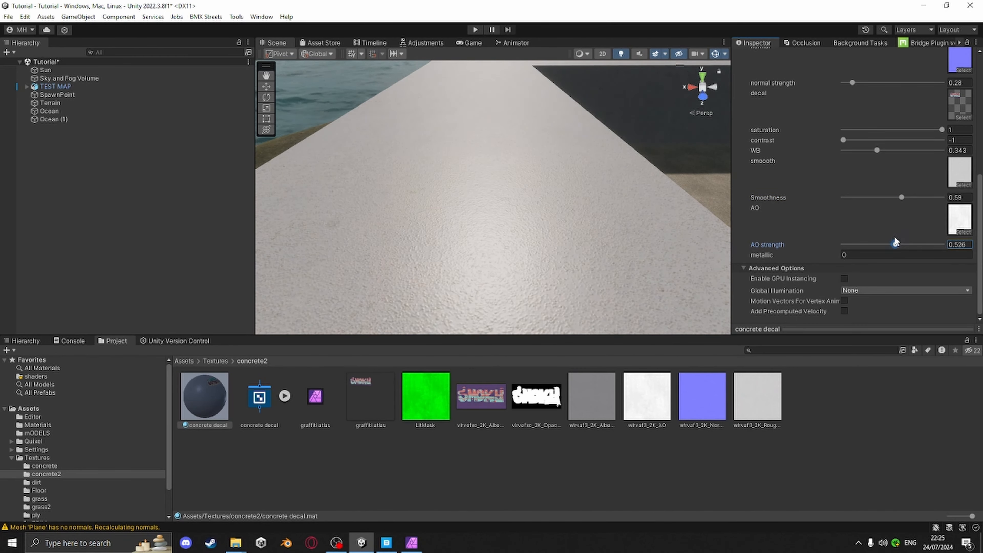
middle_drag(537, 93, 434, 248)
scroll(467, 225, up, 4)
middle_drag(520, 210, 579, 182)
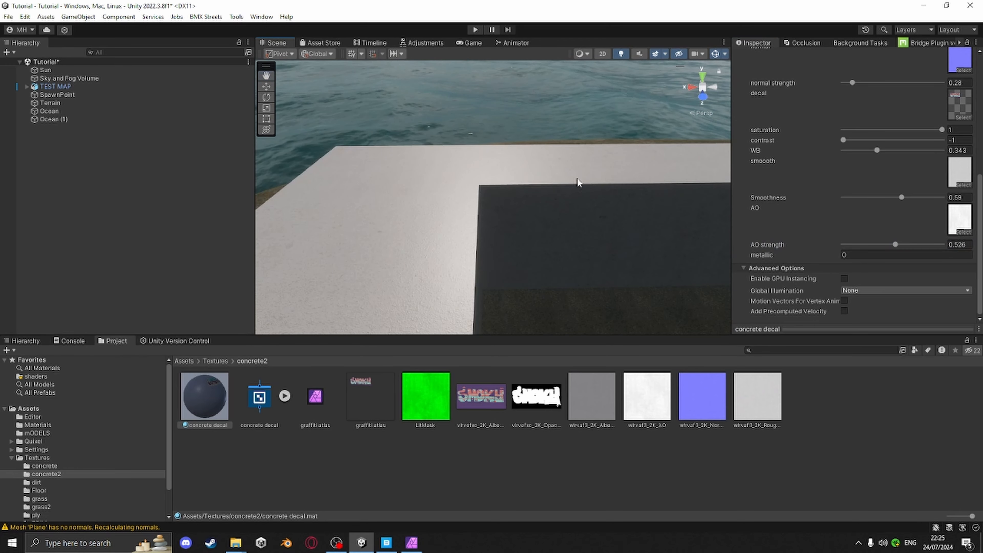
right_drag(450, 231, 485, 224)
middle_drag(485, 223, 523, 212)
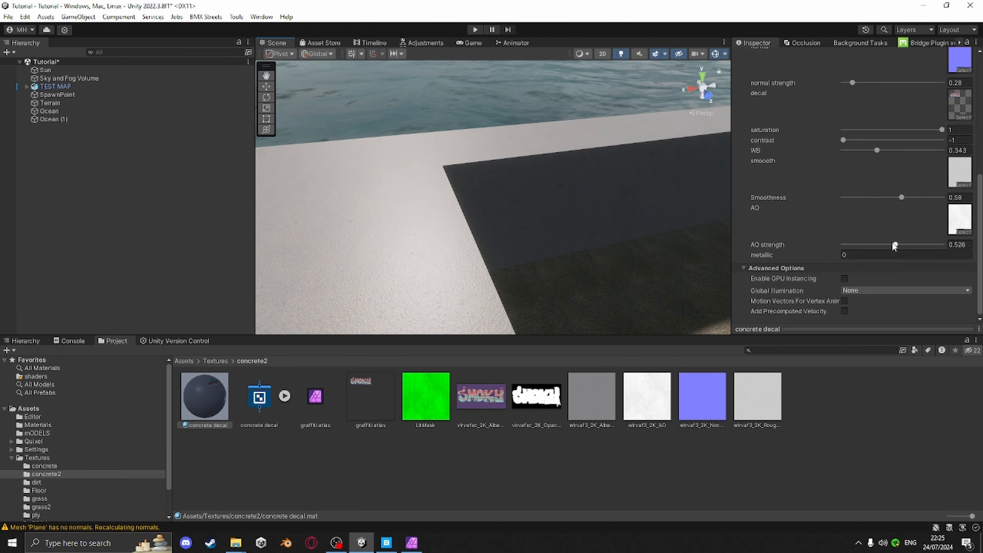
mouse_move(894, 245)
mouse_down()
mouse_move(879, 244)
mouse_move(939, 244)
mouse_move(913, 245)
mouse_up()
Set the material's normal strength to 0.68
right_drag(610, 254, 531, 189)
middle_drag(530, 188, 508, 215)
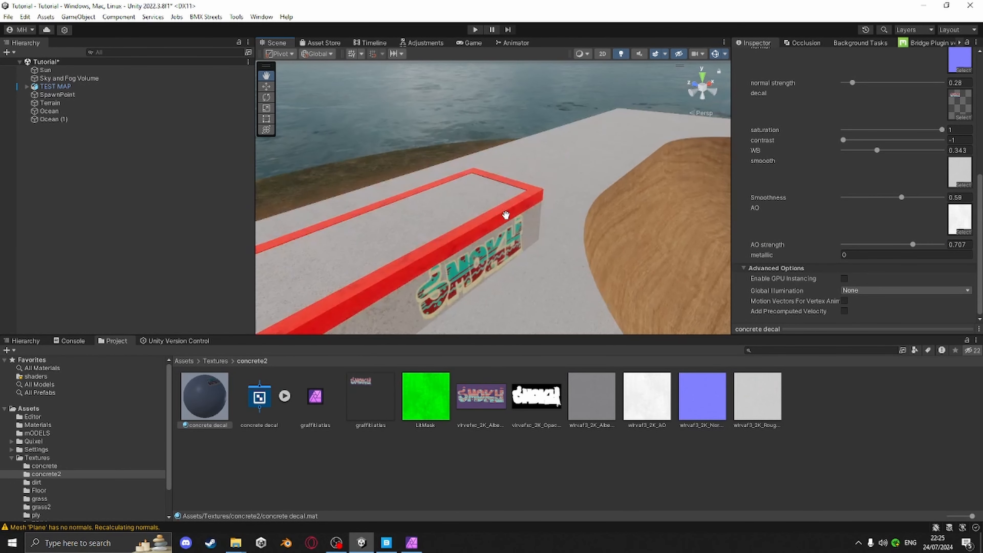
scroll(564, 219, down, 3)
middle_drag(615, 229, 630, 216)
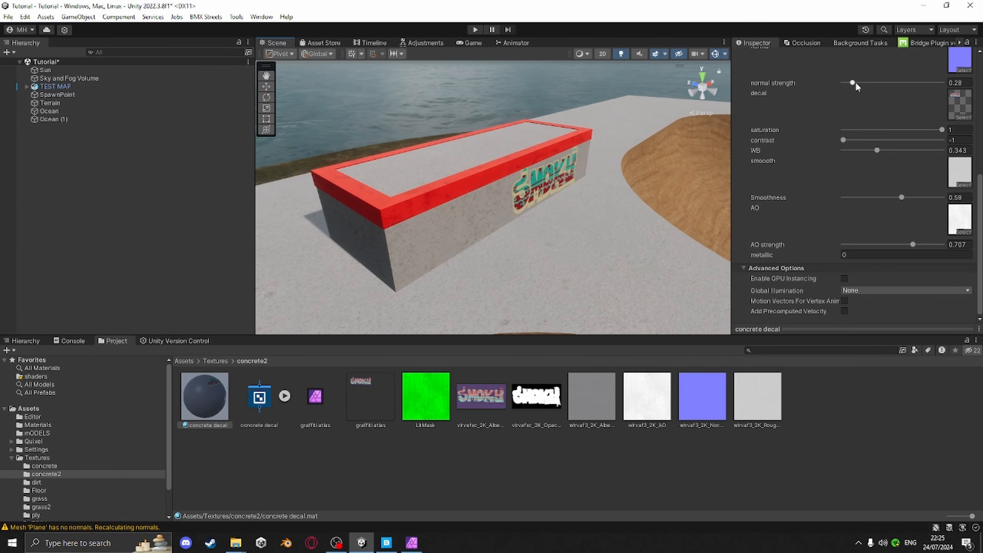
drag(853, 83, 875, 86)
scroll(590, 193, up, 10)
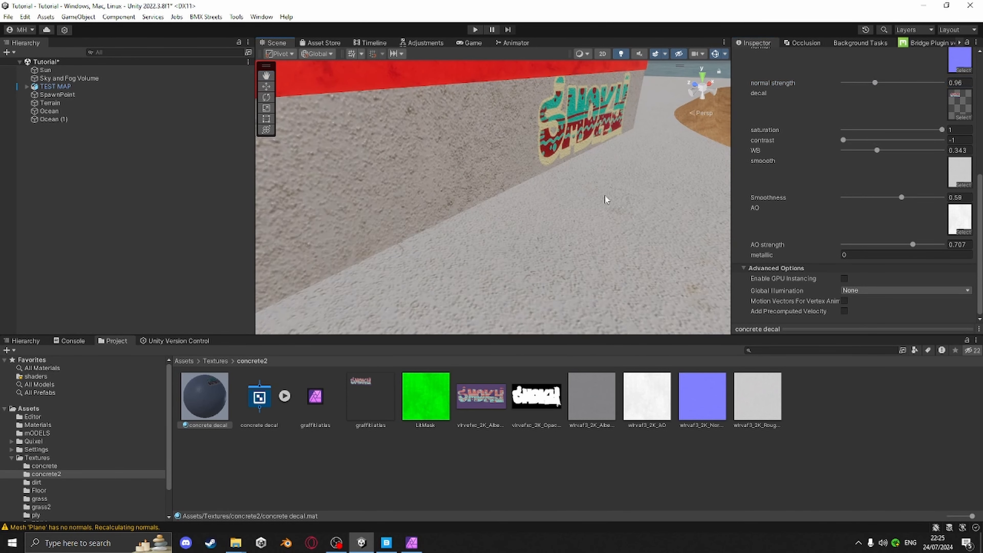
middle_drag(669, 255, 657, 260)
middle_drag(604, 273, 610, 268)
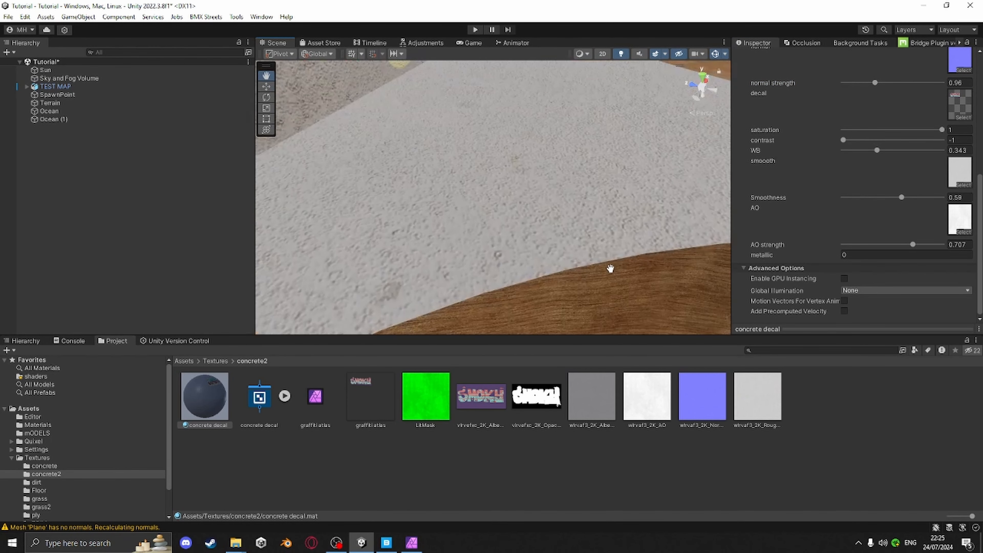
drag(873, 83, 866, 83)
Set the material's tiling to 0.15 and contrast albedo to 1.25
scroll(793, 157, up, 5)
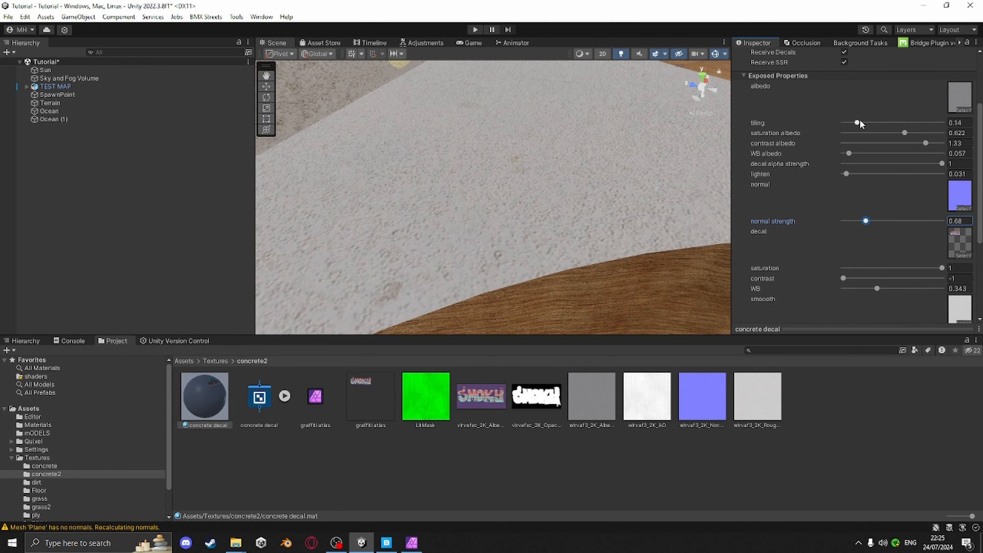
drag(857, 123, 859, 128)
scroll(545, 206, up, 2)
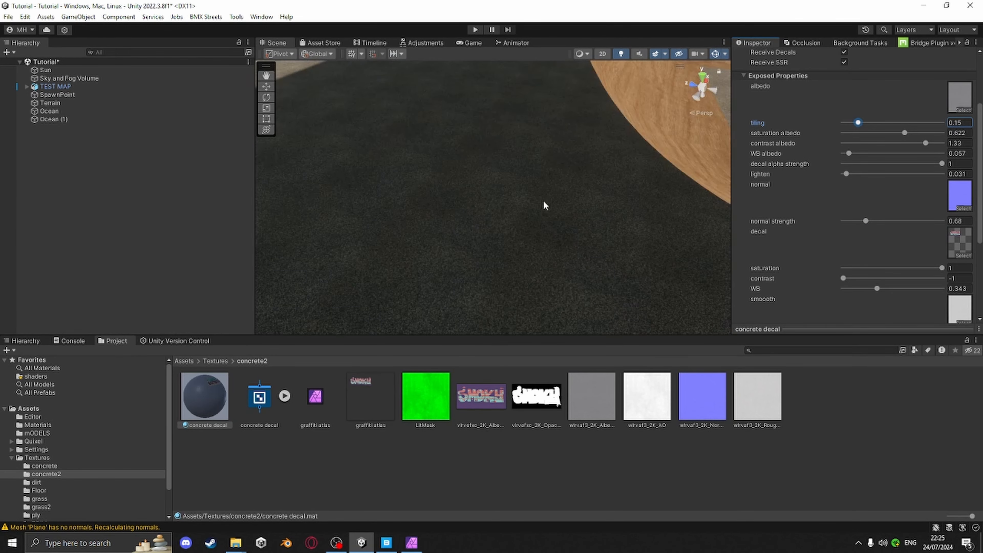
scroll(545, 206, down, 2)
right_drag(555, 169, 435, 89)
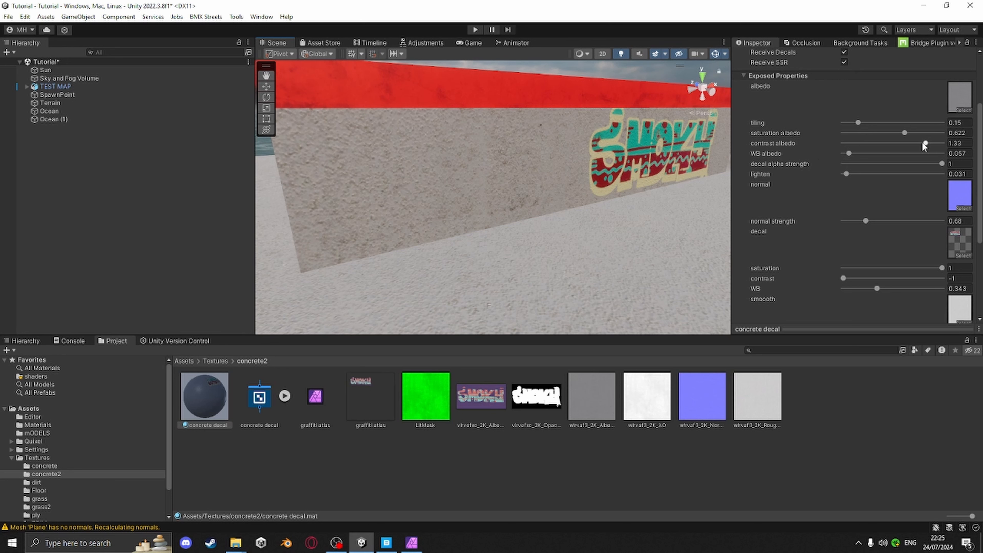
mouse_move(924, 144)
mouse_down()
mouse_move(904, 145)
mouse_move(928, 144)
mouse_up()
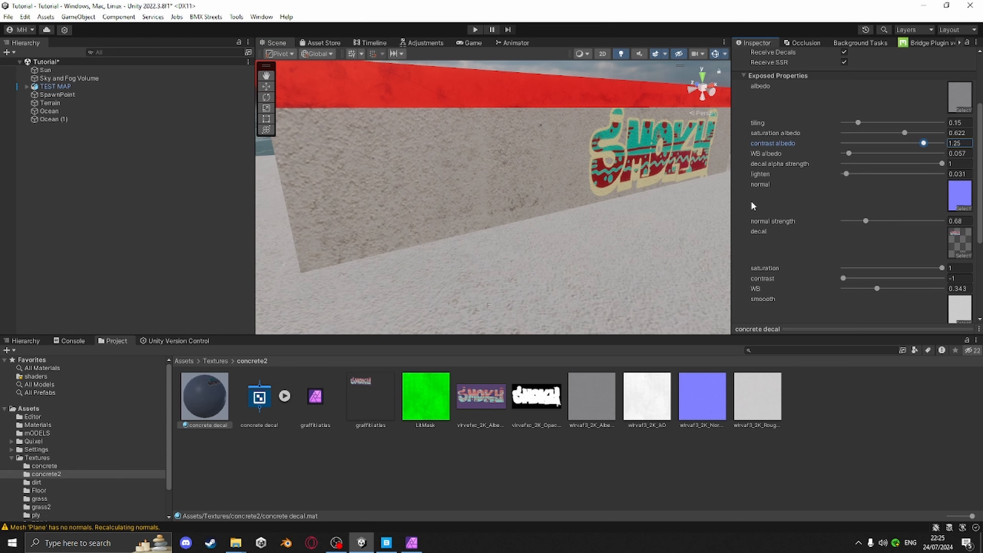
Select the concrete decal material again and review its exposed properties
key(s)
right_drag(624, 172, 397, 295)
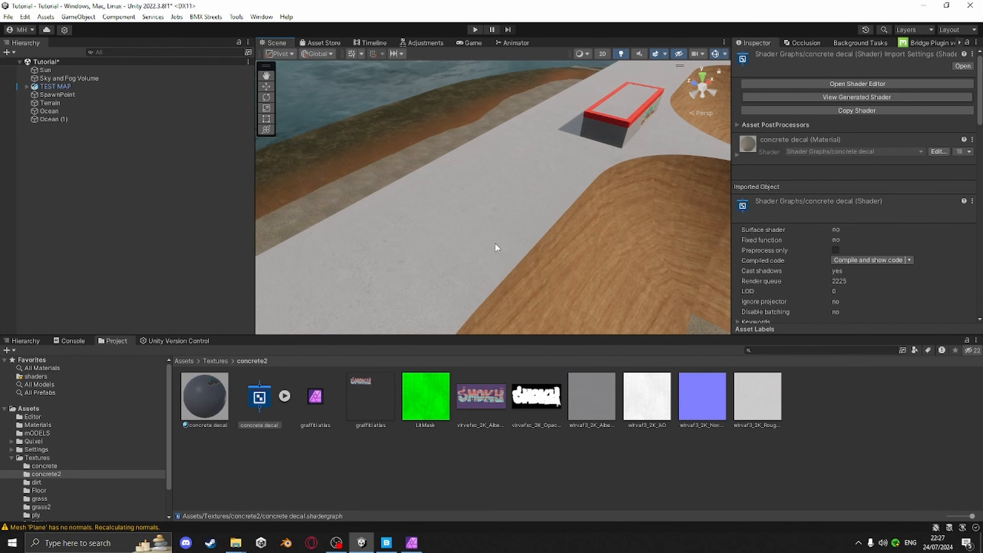
mouse_move(491, 248)
right_down()
mouse_move(494, 209)
mouse_move(441, 256)
mouse_move(582, 218)
mouse_move(501, 251)
right_up()
scroll(463, 250, up, 5)
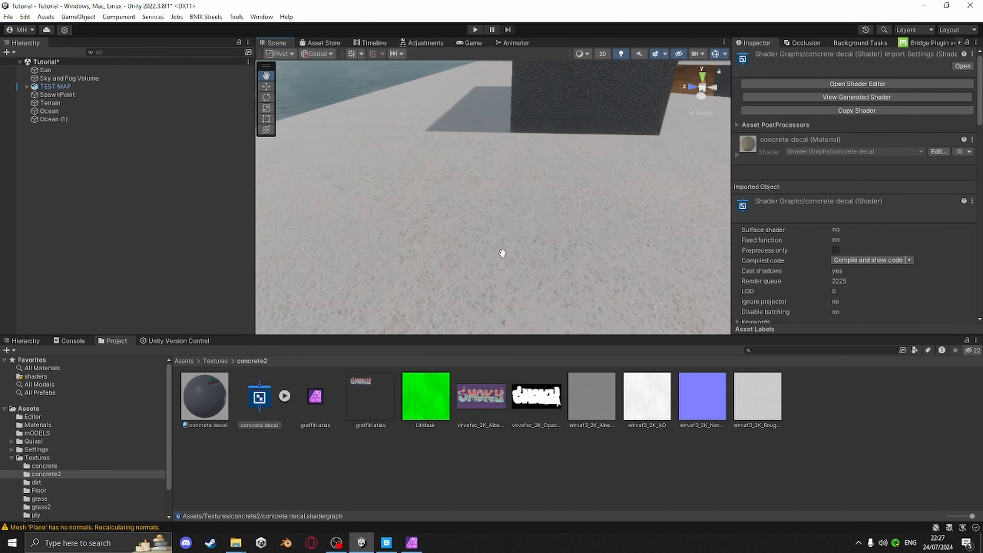
click(202, 397)
scroll(823, 293, down, 6)
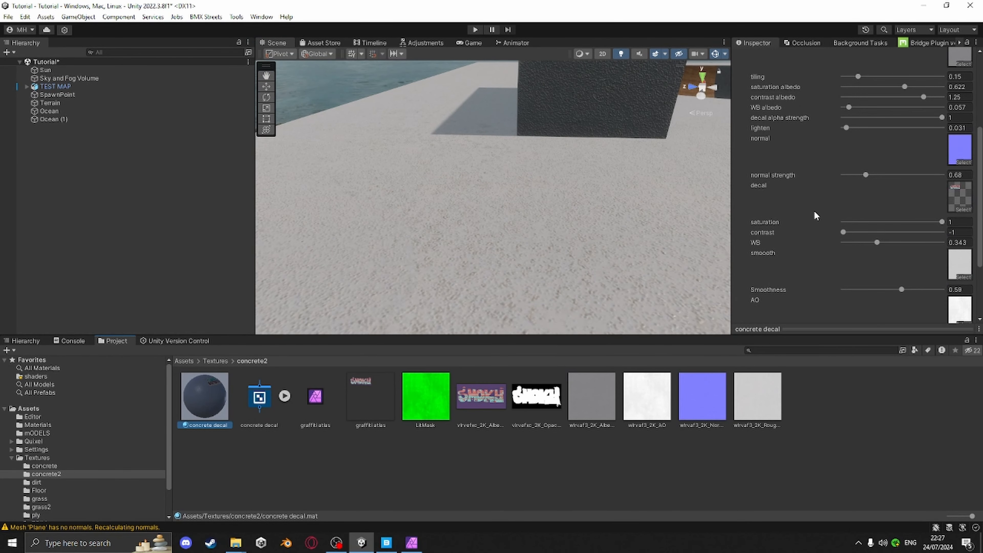
Select the concrete decal shader asset and open it in the Shader Editor
scroll(777, 162, up, 3)
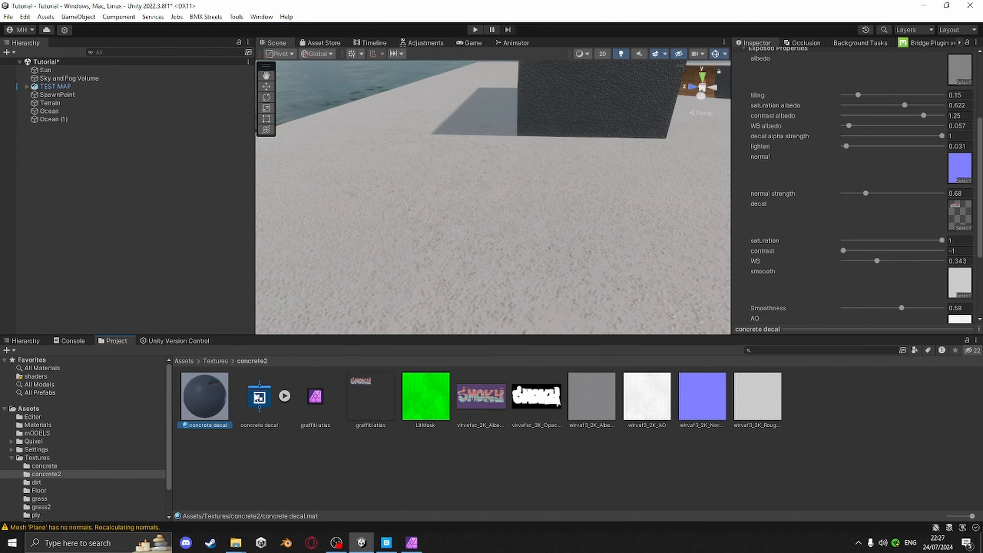
click(260, 396)
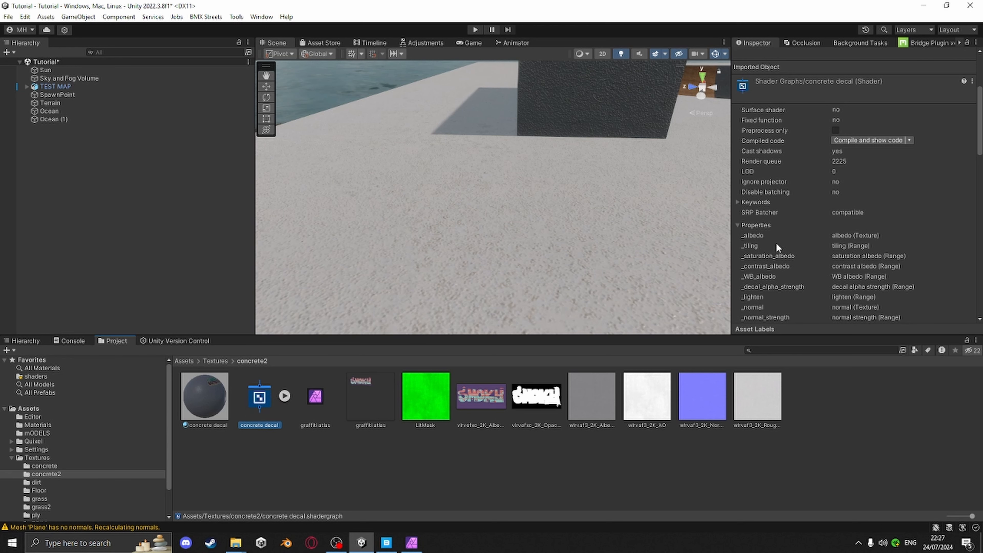
click(870, 84)
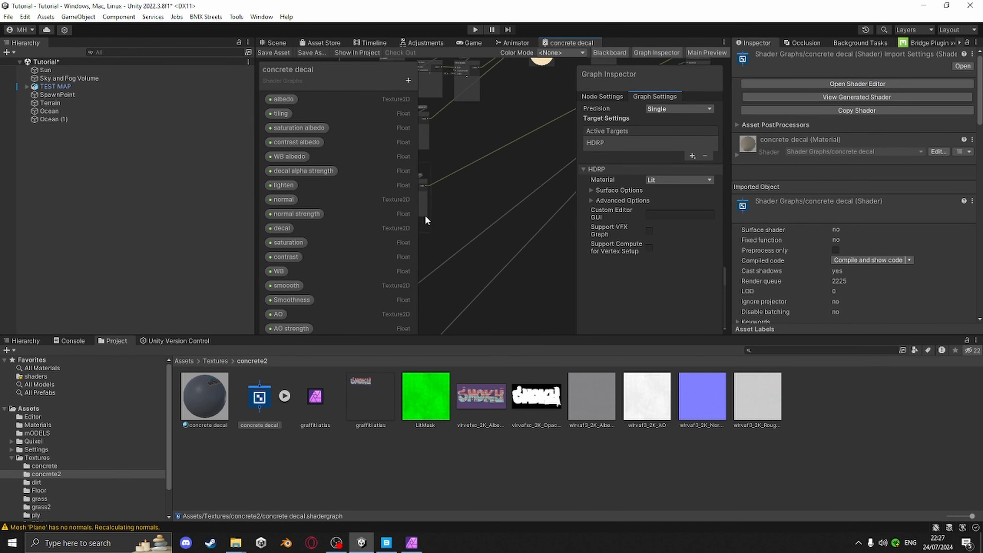
Set the lighten property's maximum to 2, save the shader graph and return to the scene
click(281, 185)
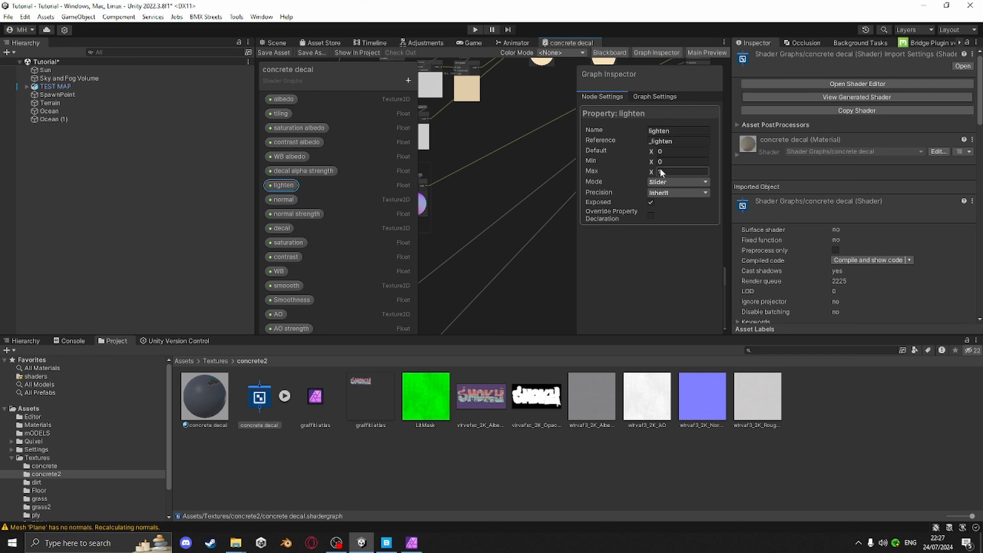
click(666, 162)
click(663, 171)
text(2)
click(266, 52)
click(273, 43)
Select the concrete decal material and set its lighten value to -0.18
scroll(530, 228, down, 3)
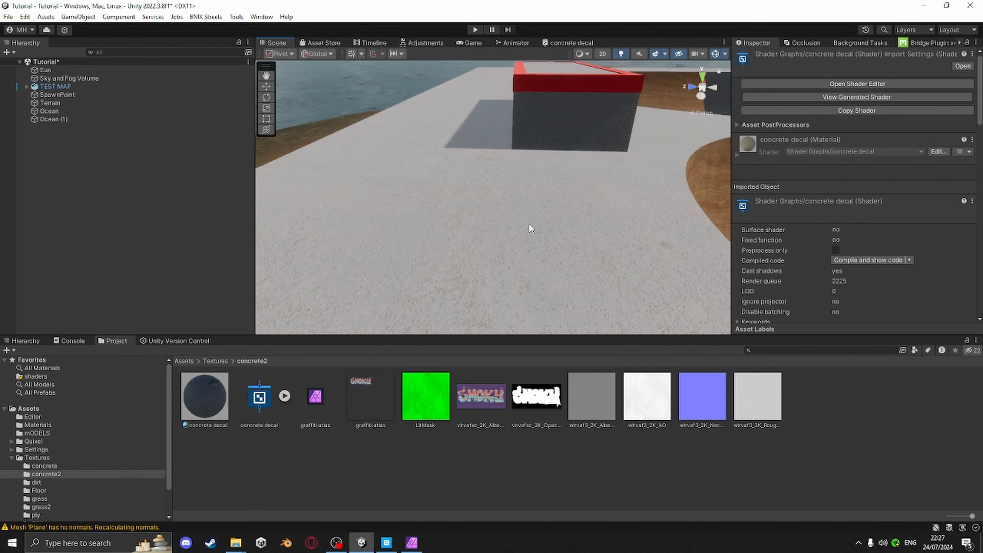
right_drag(531, 228, 574, 218)
click(205, 395)
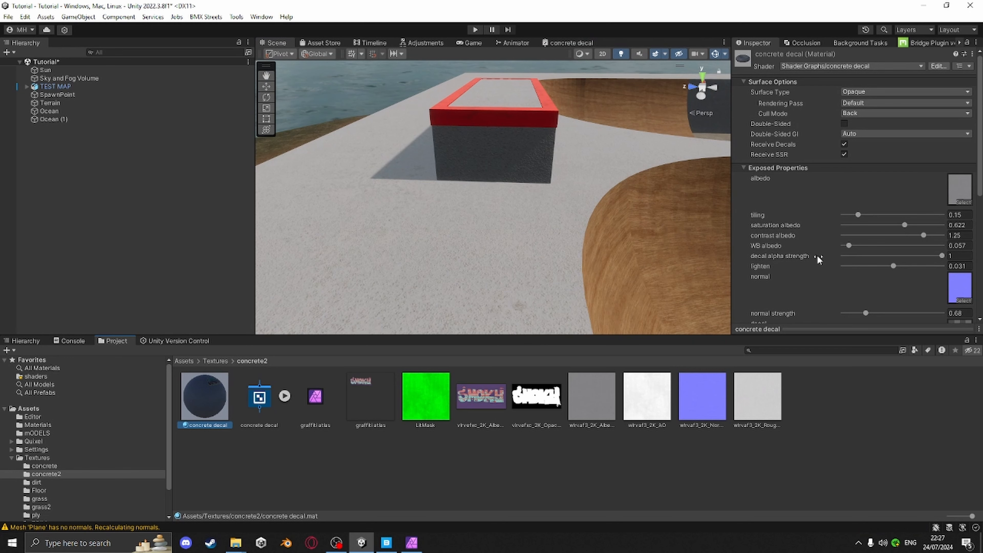
scroll(812, 256, down, 3)
drag(893, 211, 889, 211)
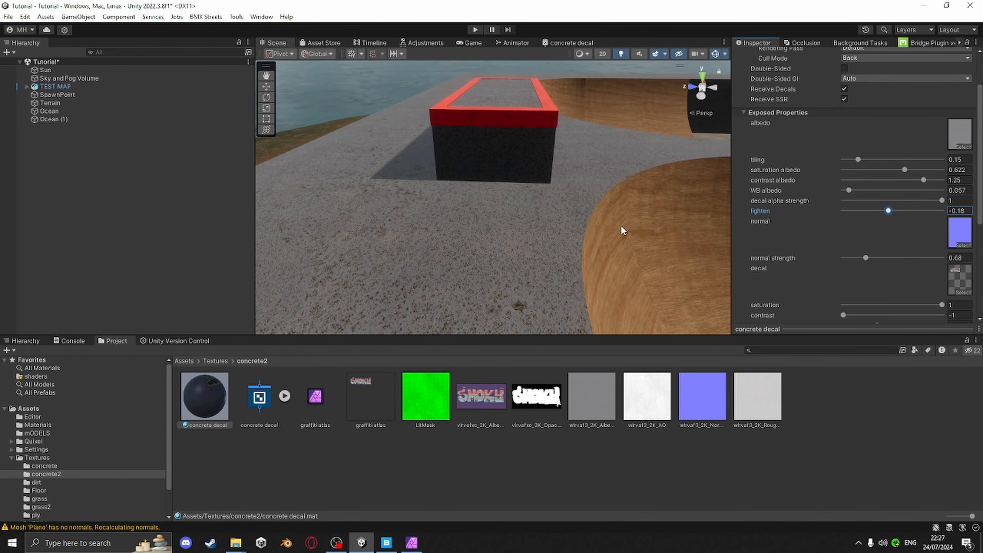
Set the material's contrast albedo to 0.52 while viewing the graffiti on the ledge
middle_drag(621, 231, 594, 231)
right_drag(649, 200, 478, 222)
middle_drag(478, 222, 415, 226)
right_drag(550, 217, 487, 212)
middle_drag(488, 213, 468, 210)
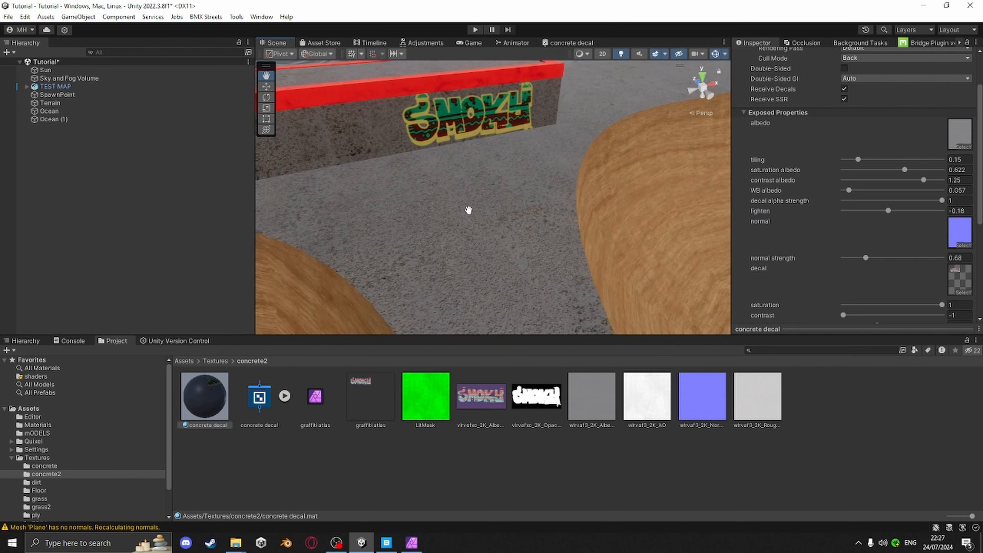
drag(919, 179, 905, 183)
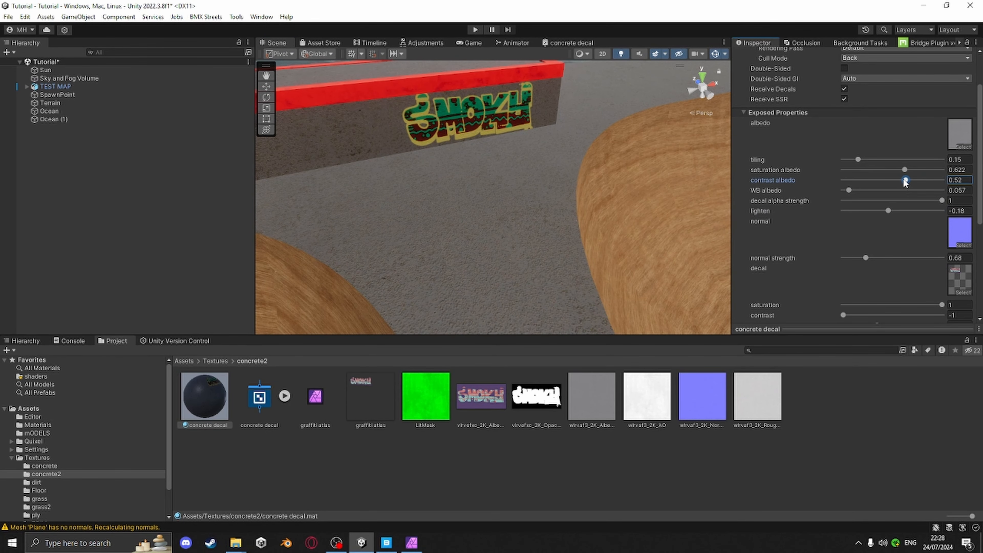
Set the material's normal strength to 0.8
scroll(625, 247, up, 3)
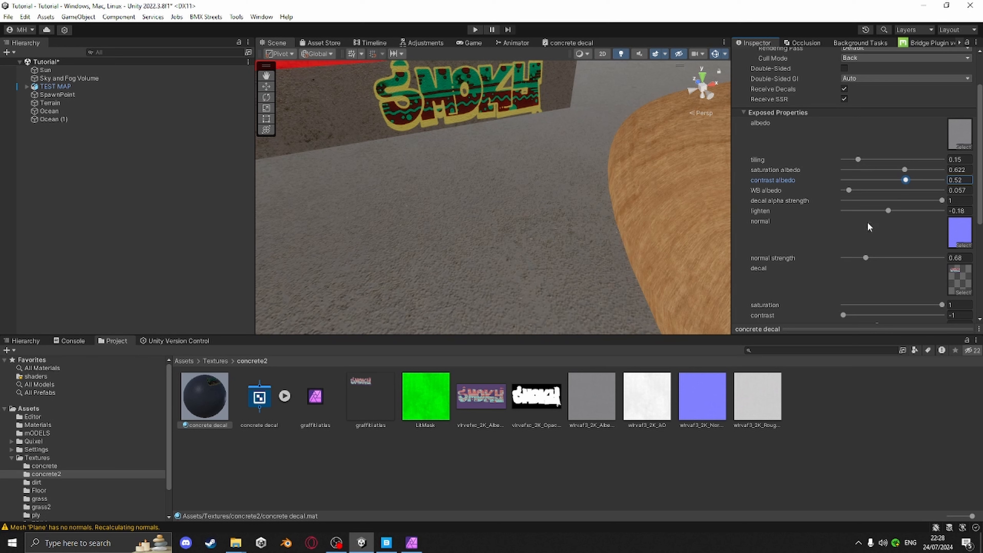
scroll(840, 234, down, 1)
click(866, 230)
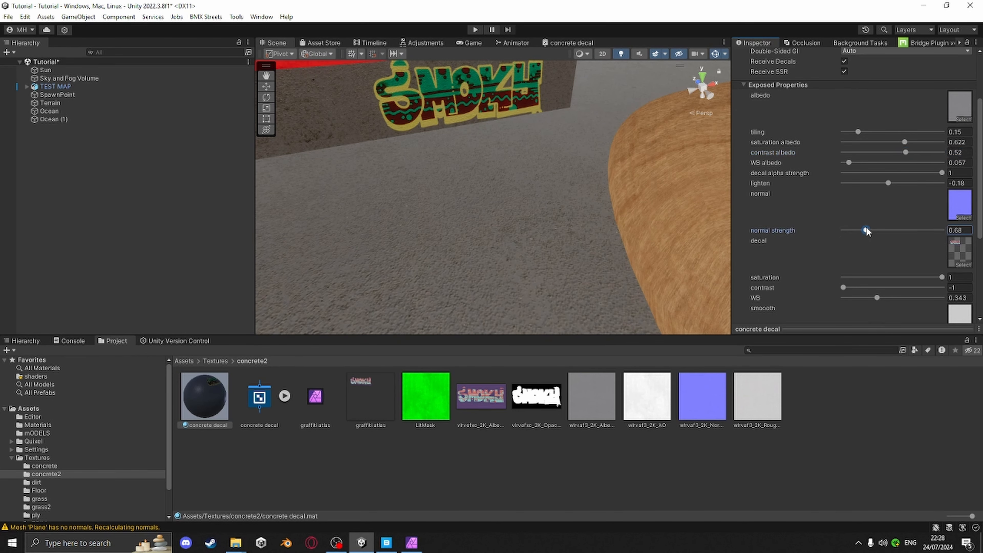
scroll(596, 237, down, 2)
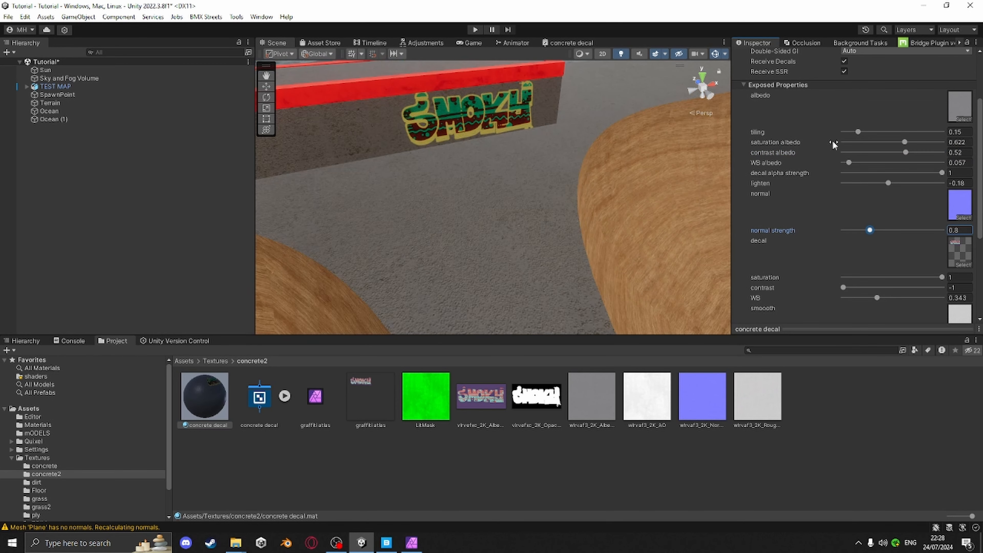
Set the material's tiling to 0.181 and check the ledge top in the scene
click(858, 133)
drag(859, 133, 859, 133)
mouse_move(581, 224)
right_down()
mouse_move(608, 193)
mouse_move(669, 193)
mouse_move(551, 248)
mouse_move(658, 222)
mouse_move(597, 217)
mouse_move(480, 266)
mouse_move(555, 247)
mouse_move(532, 250)
mouse_move(577, 216)
right_up()
middle_drag(577, 215, 583, 214)
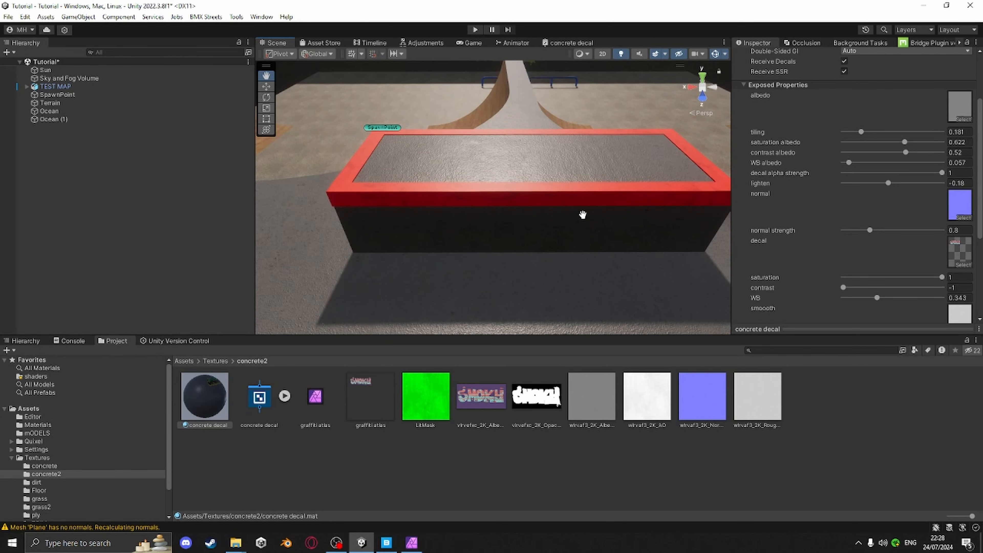
Set the material's Smoothness to 0.398
scroll(583, 215, up, 4)
scroll(807, 231, down, 3)
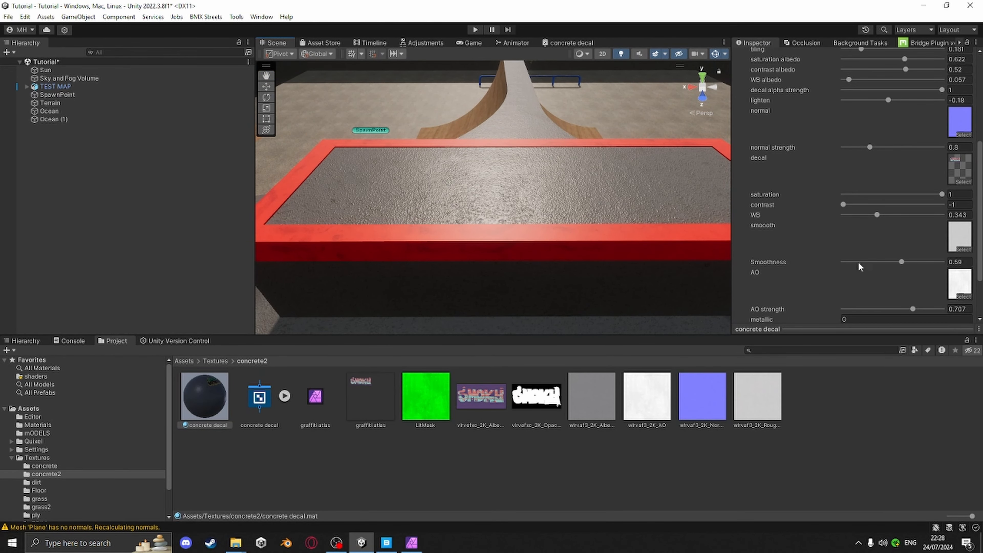
drag(901, 263, 885, 262)
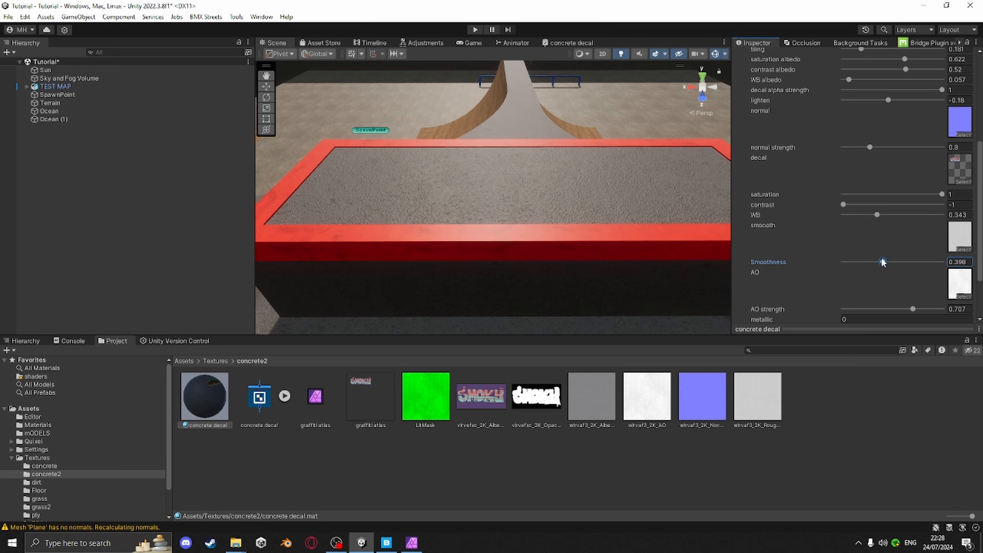
Set the material's metallic value to 0.08
scroll(851, 262, down, 1)
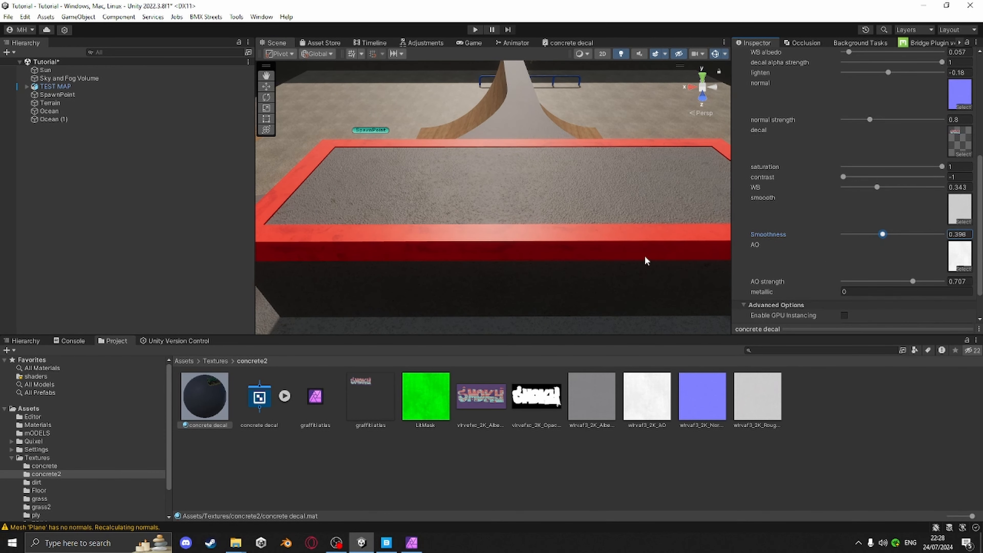
click(833, 292)
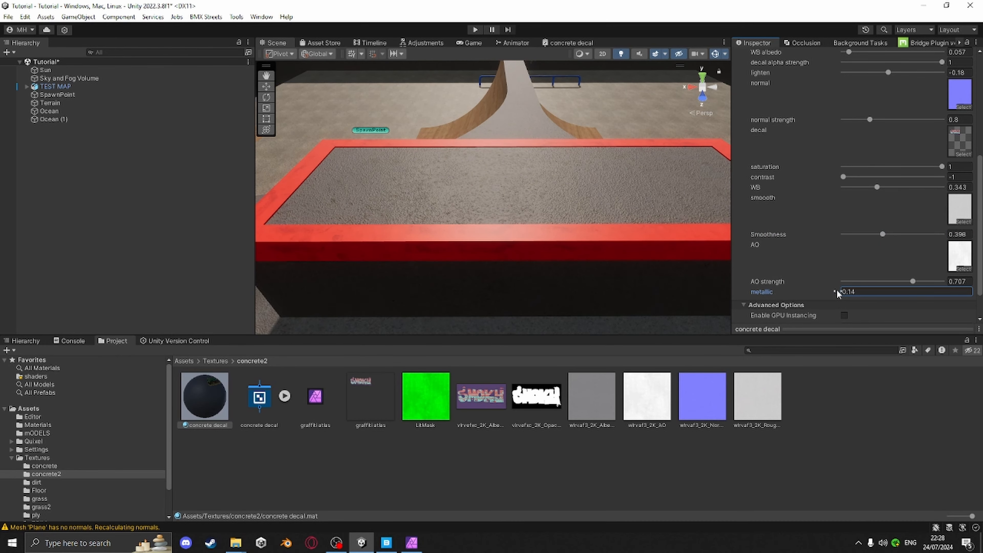
right_drag(596, 194, 469, 143)
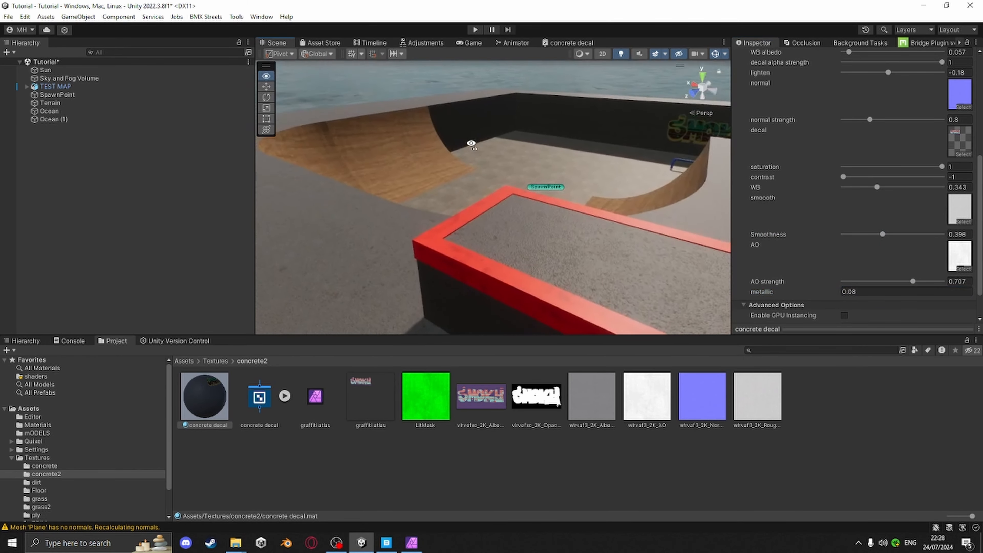
Orbit around the skatepark to review the decal material and graffiti on the walls and ledge
scroll(469, 151, down, 5)
scroll(469, 154, down, 5)
middle_drag(642, 213, 557, 178)
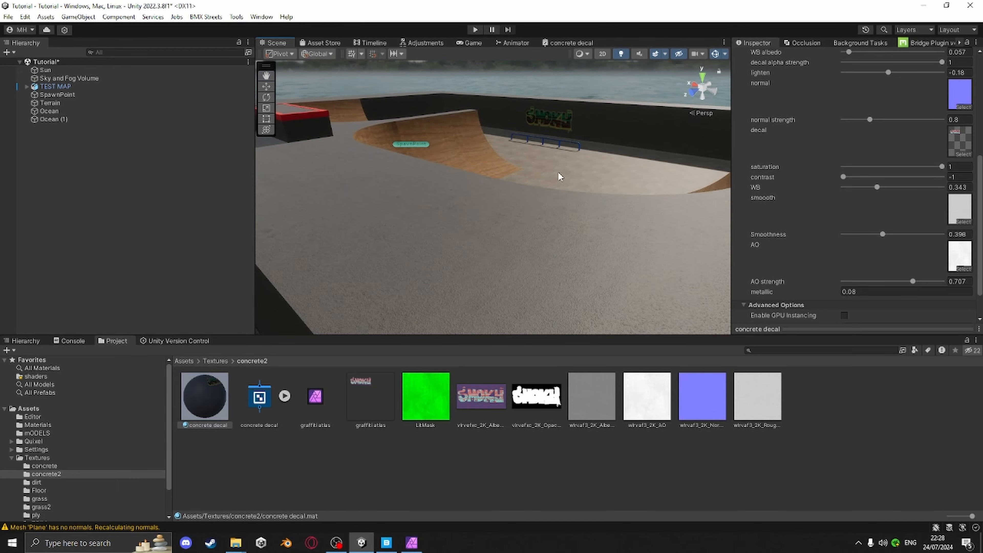
right_drag(557, 177, 542, 209)
middle_drag(542, 209, 475, 293)
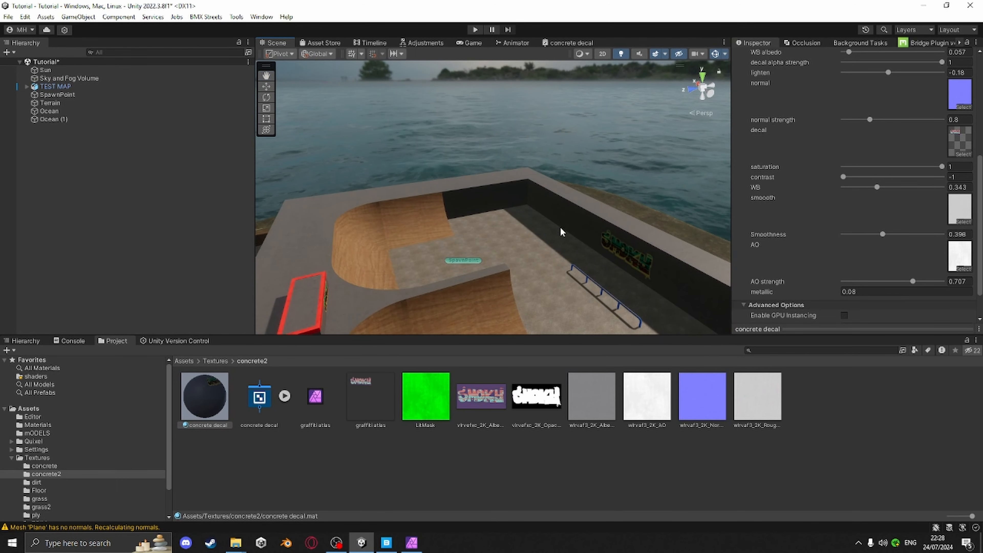
middle_drag(561, 230, 467, 259)
right_drag(467, 259, 410, 254)
middle_drag(410, 254, 351, 248)
right_drag(351, 248, 294, 248)
middle_drag(294, 248, 403, 254)
scroll(456, 246, up, 8)
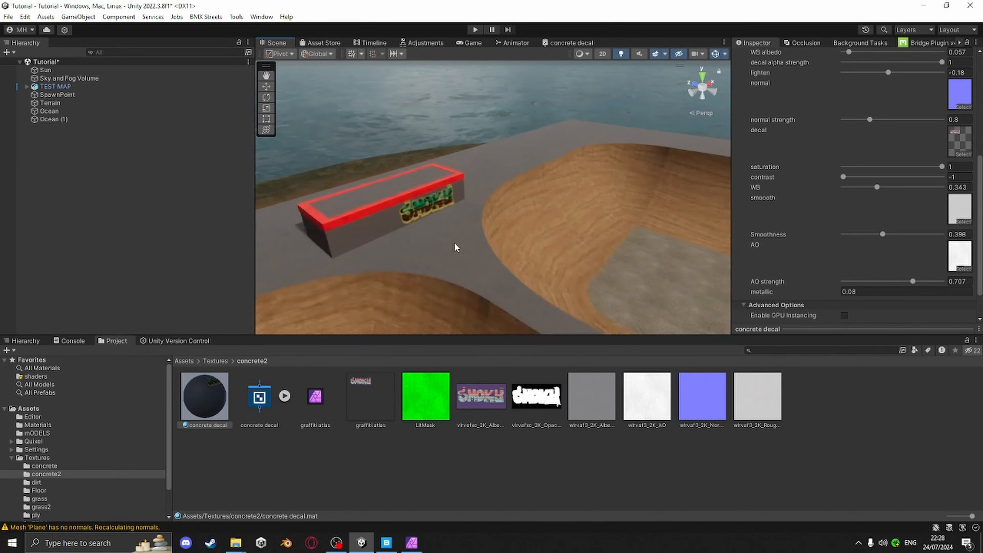
scroll(505, 242, down, 4)
right_drag(402, 226, 292, 210)
middle_drag(553, 228, 478, 208)
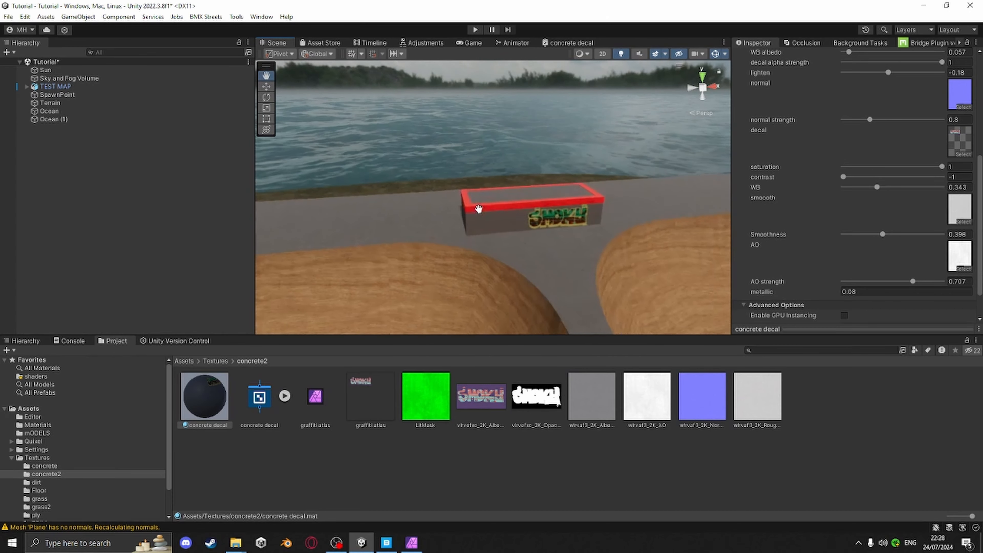
scroll(530, 228, up, 8)
right_drag(542, 209, 708, 191)
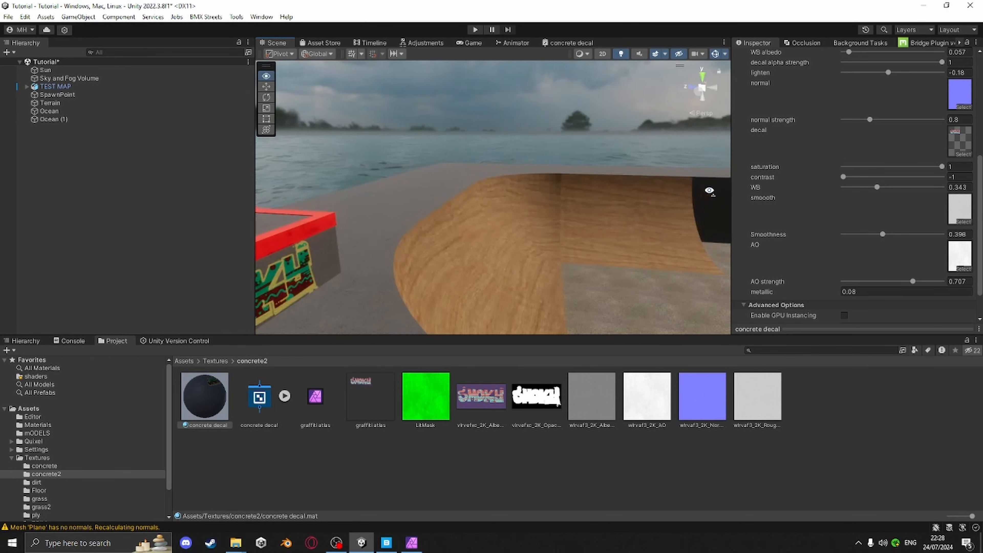
right_drag(445, 223, 674, 186)
Select the graffiti atlas texture and switch to Affinity Photo to view the atlas document
right_drag(517, 263, 471, 384)
click(368, 392)
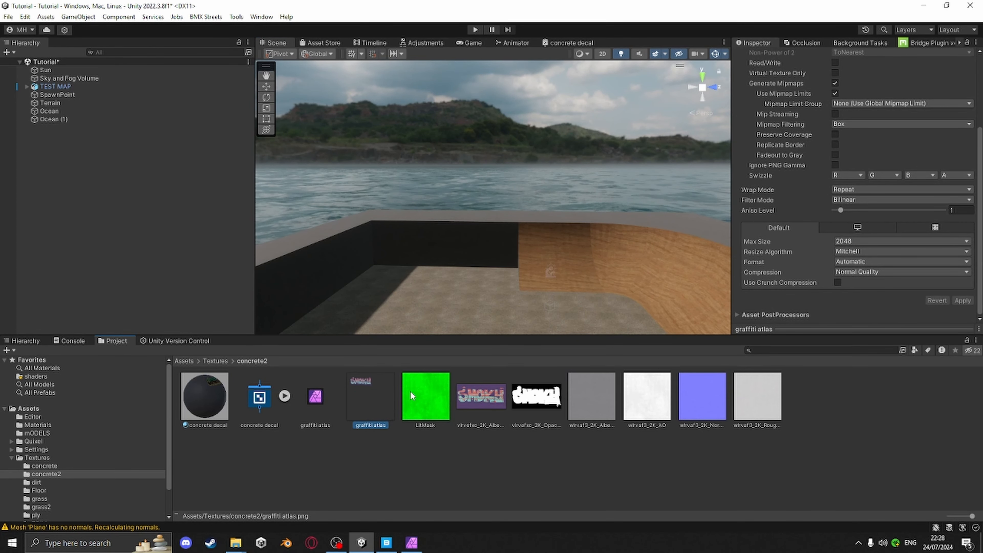
click(420, 550)
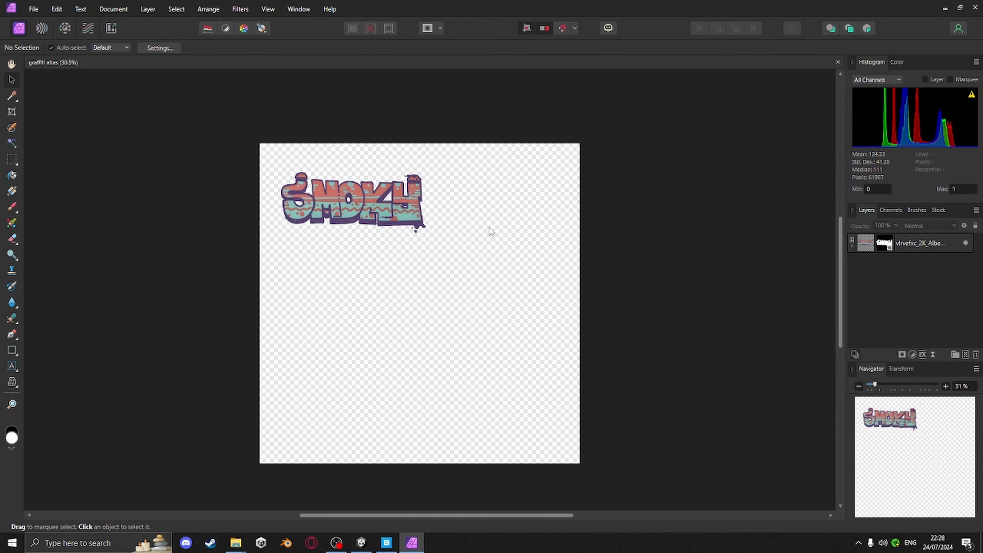
Switch to Quixel Bridge and browse the graffiti search results for more decals
click(386, 543)
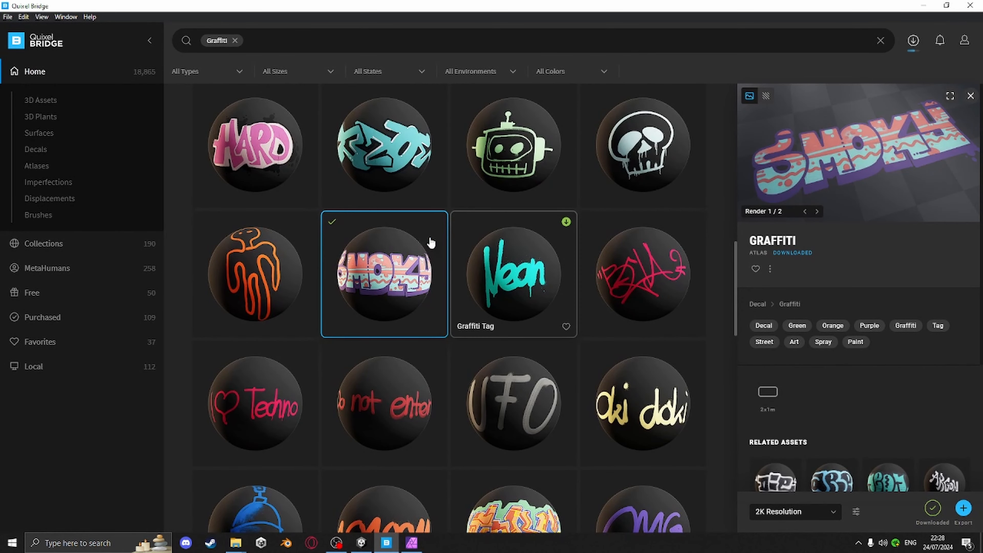
scroll(404, 256, down, 3)
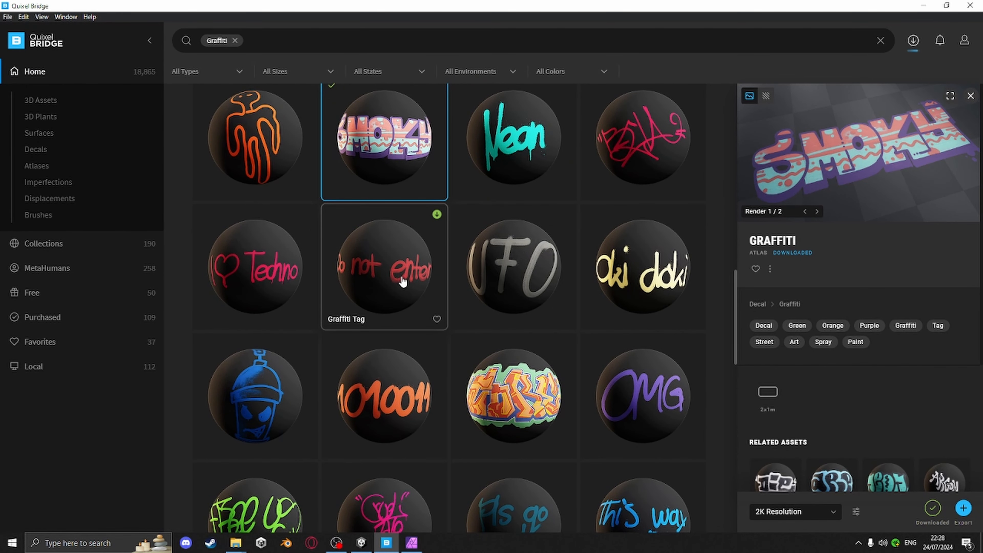
scroll(491, 350, down, 3)
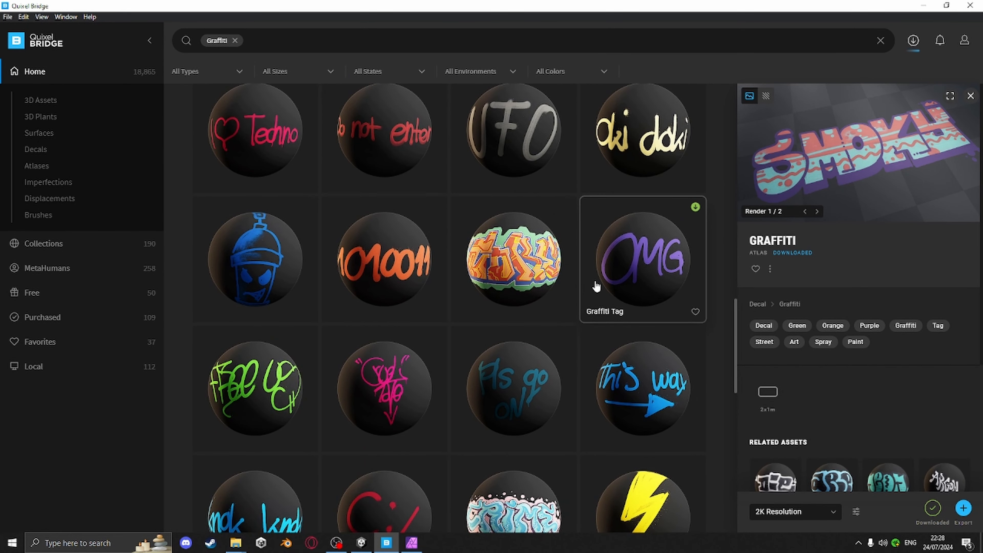
scroll(513, 427, down, 5)
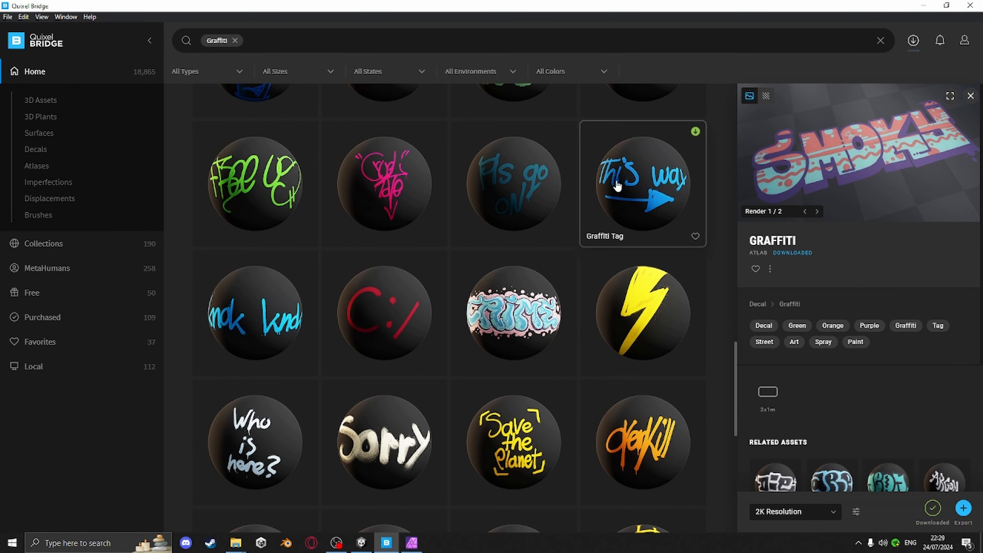
scroll(445, 395, down, 6)
scroll(611, 375, down, 4)
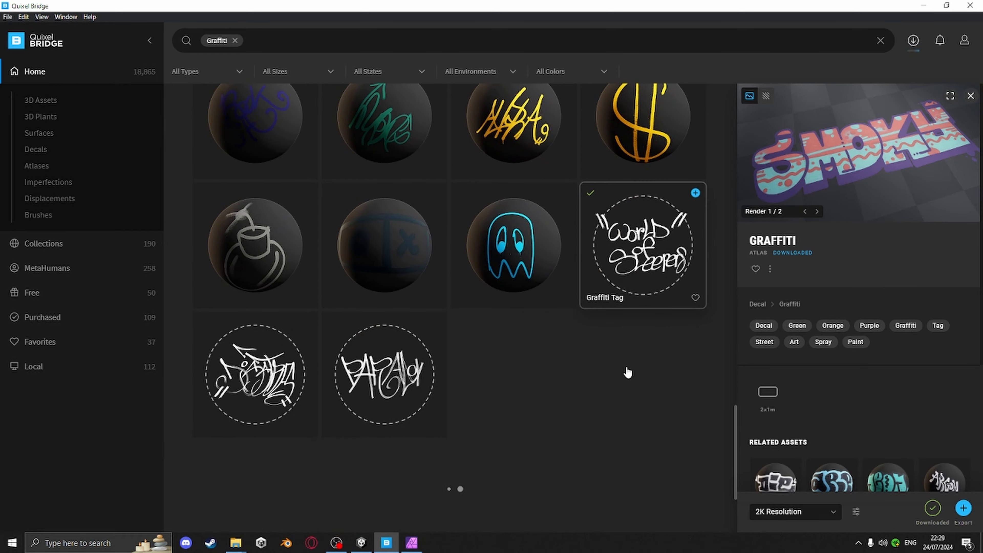
scroll(580, 370, up, 15)
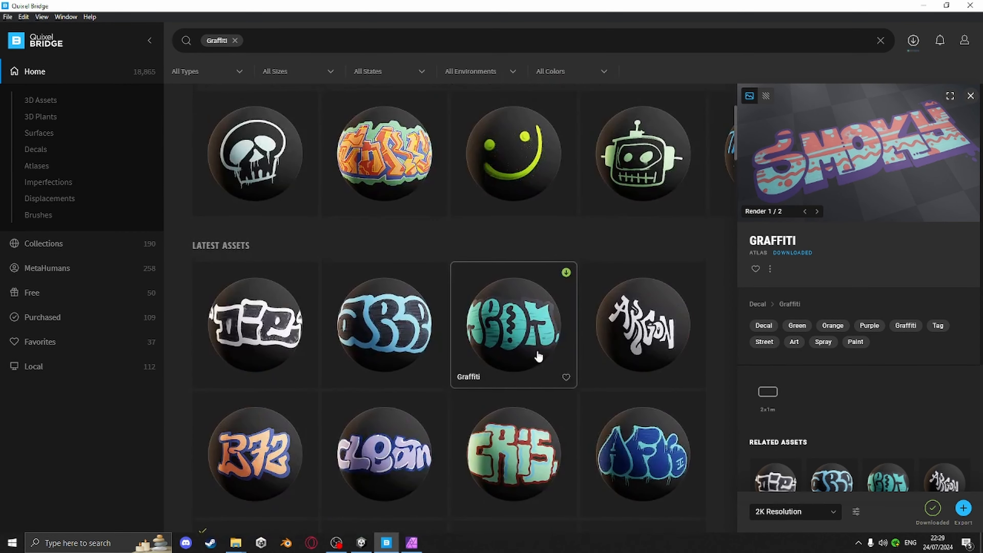
scroll(619, 271, up, 4)
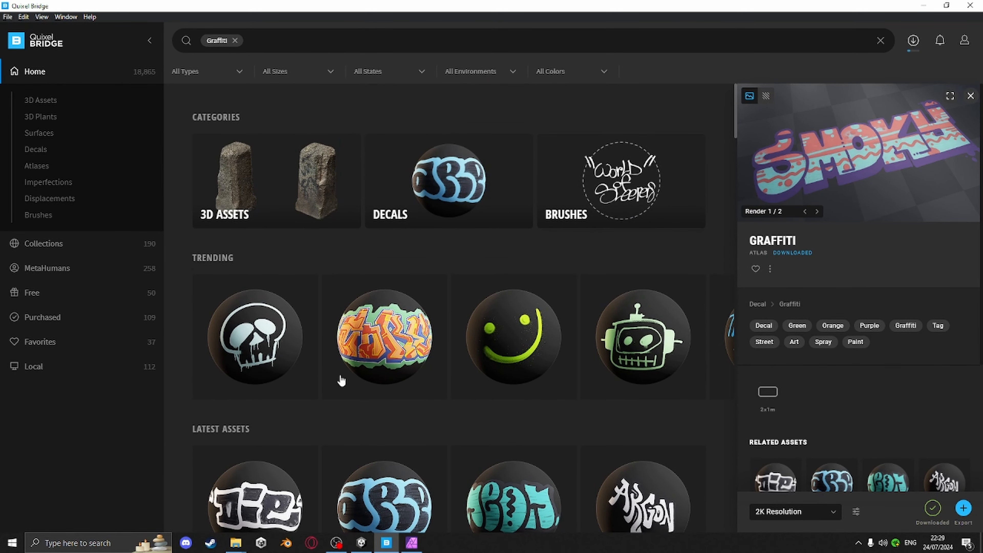
Select the orange-and-green Graffiti atlas in the trending row, download it and open its downloaded folder
click(394, 339)
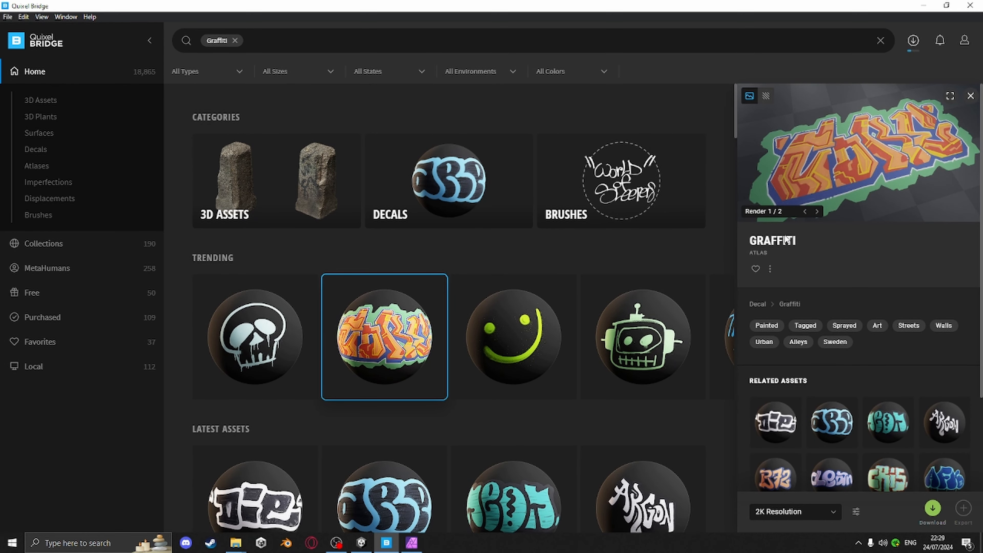
click(770, 269)
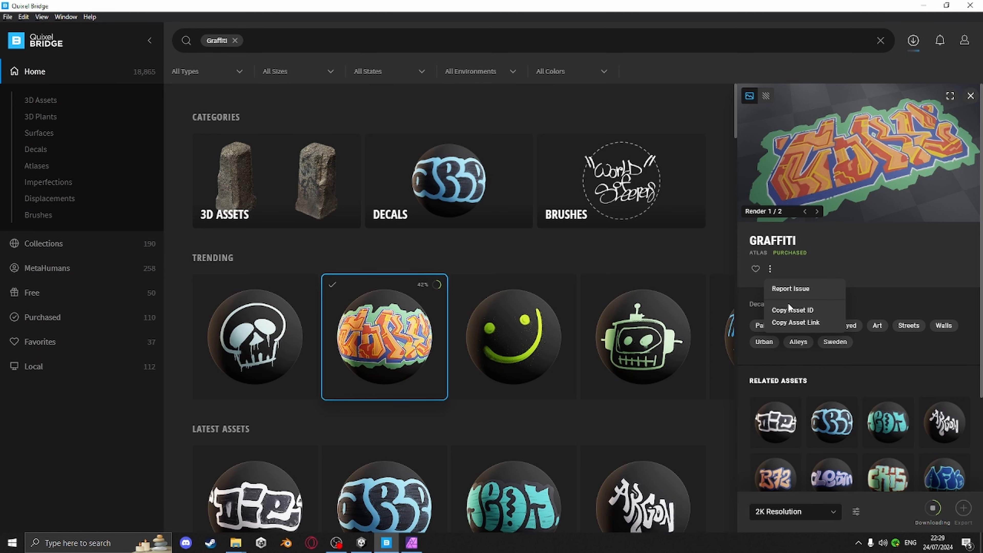
click(796, 319)
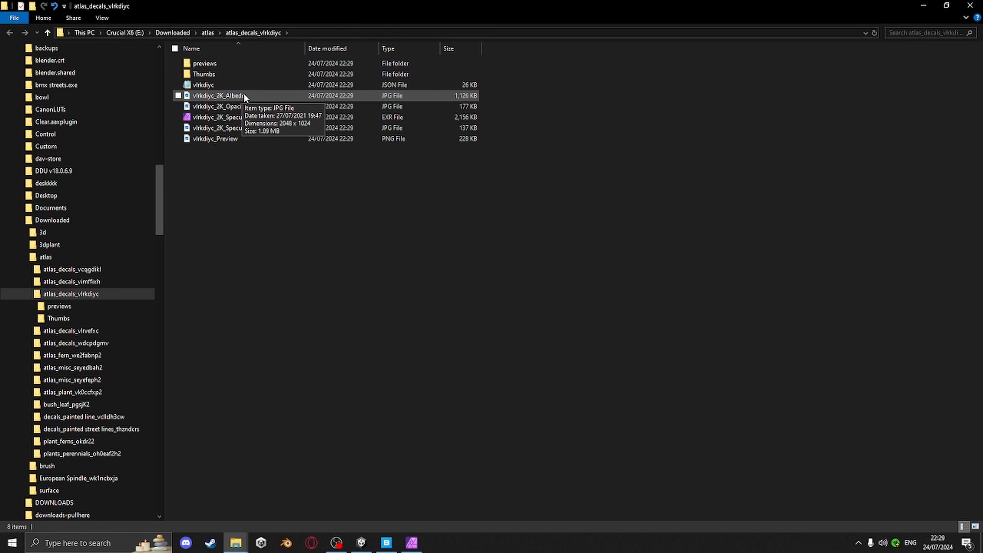
Drag the vlrkdiyc_2K_Albedo and vlrkdiyc_2K_Opacity images from the downloaded folder into the graffiti atlas document
click(242, 95)
ctrl+click(237, 107)
drag(239, 105, 599, 467)
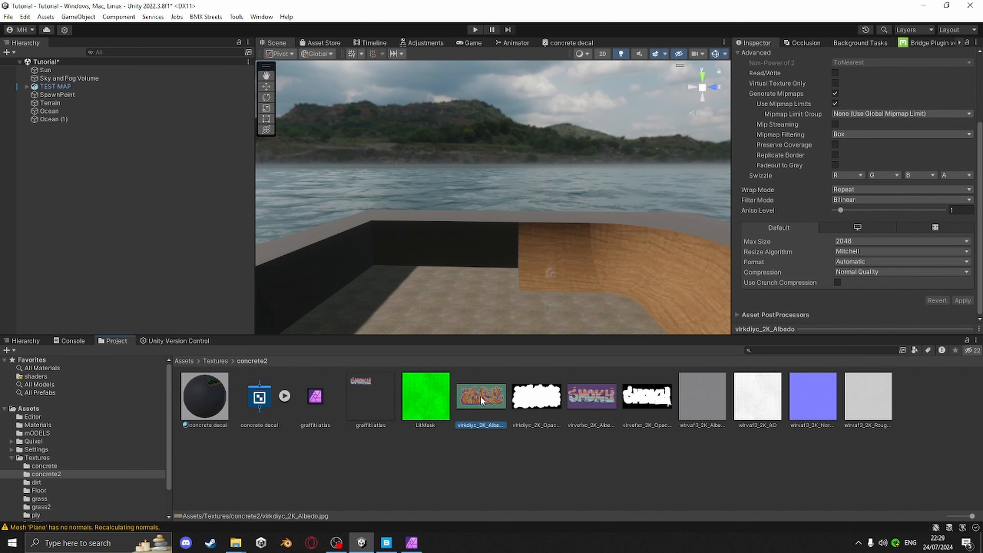
click(412, 542)
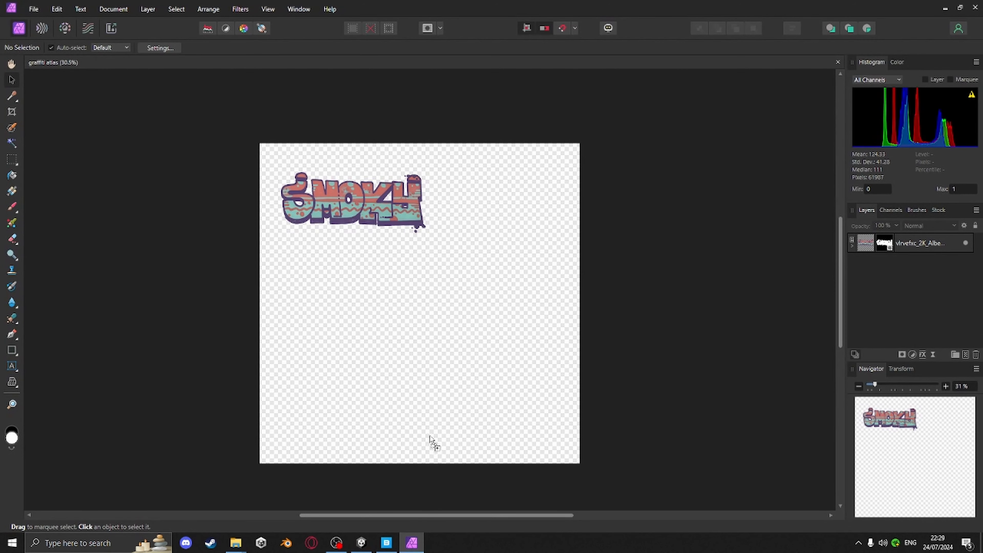
drag(416, 366, 416, 366)
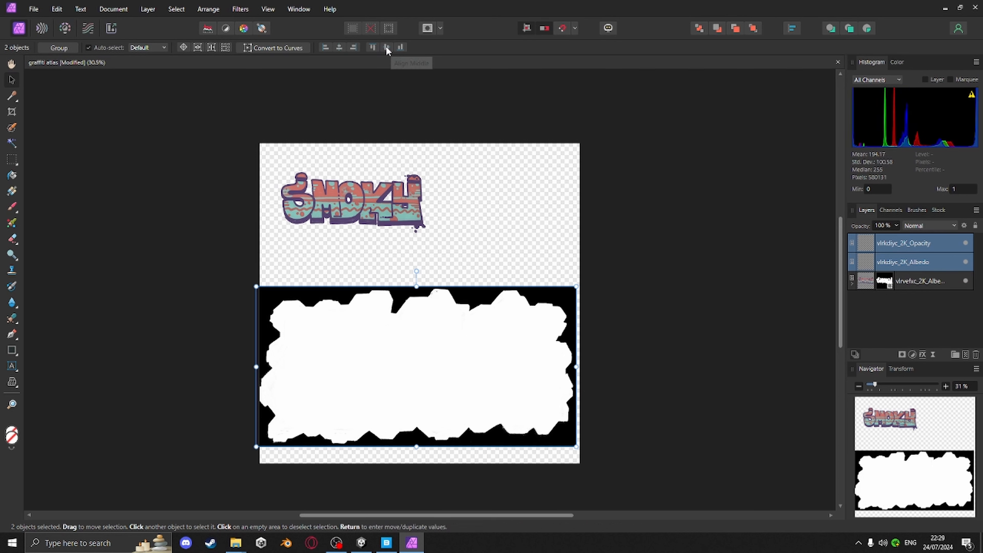
Align the opacity and albedo images to the same centred position on the atlas canvas
click(726, 249)
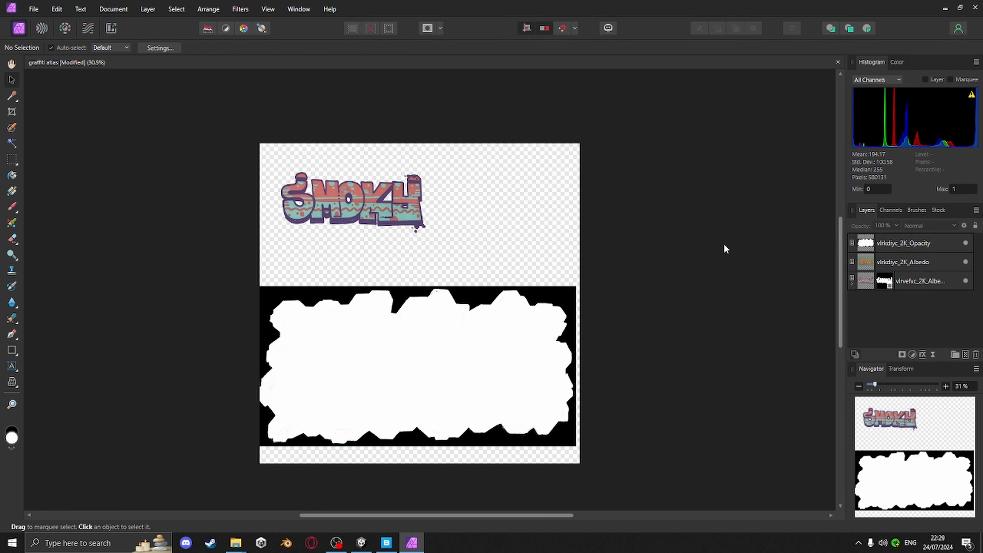
click(891, 244)
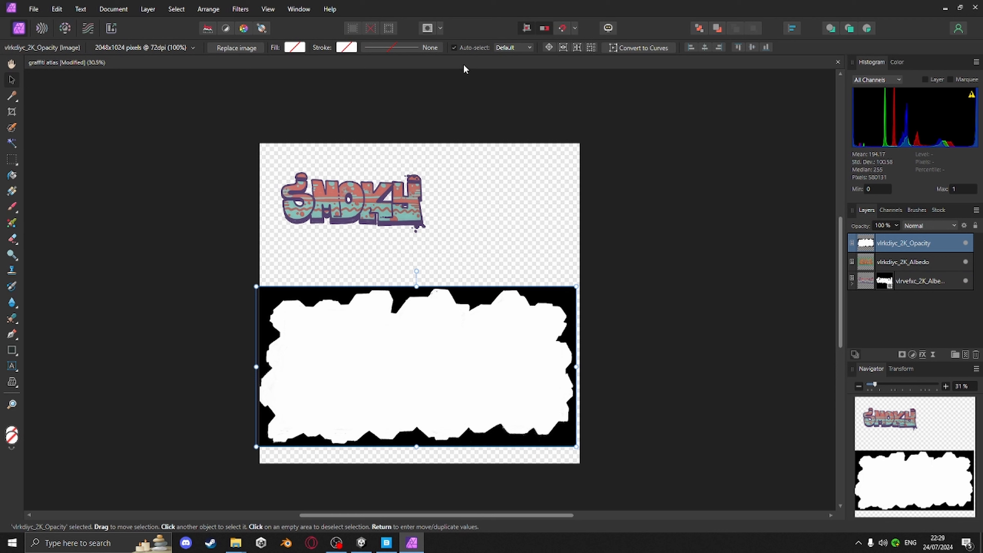
click(704, 47)
click(752, 47)
click(902, 263)
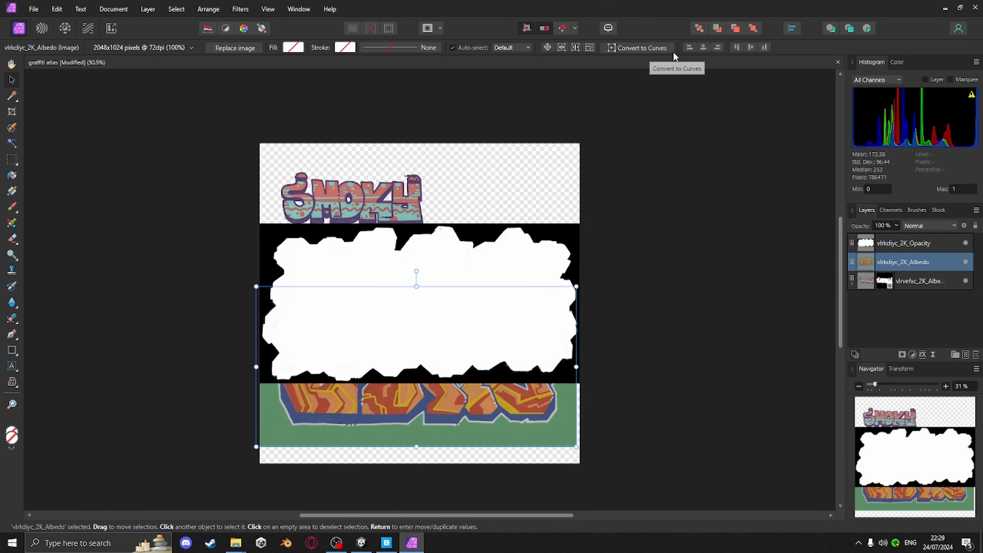
click(752, 47)
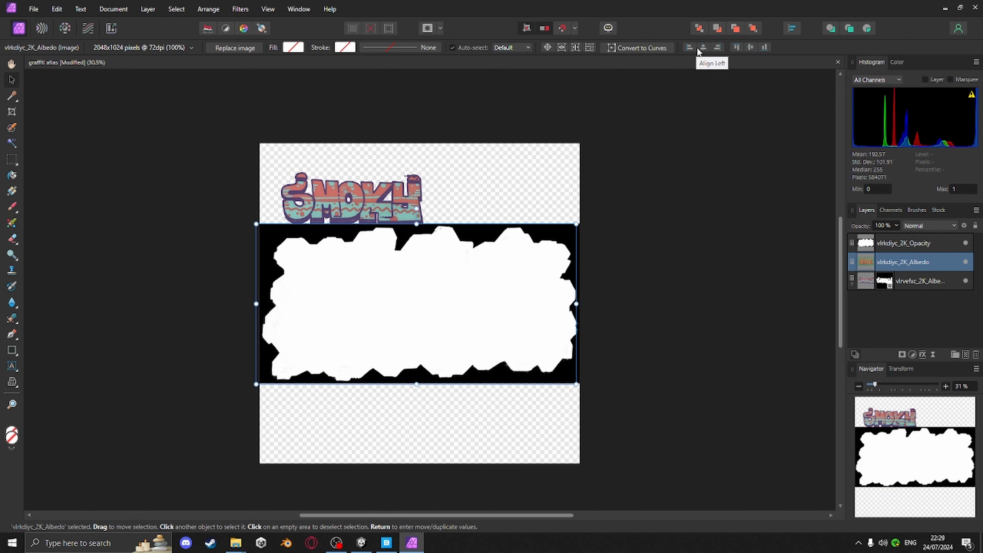
Rasterize the opacity layer to a mask and apply it as a mask to the albedo layer below
click(798, 311)
click(882, 243)
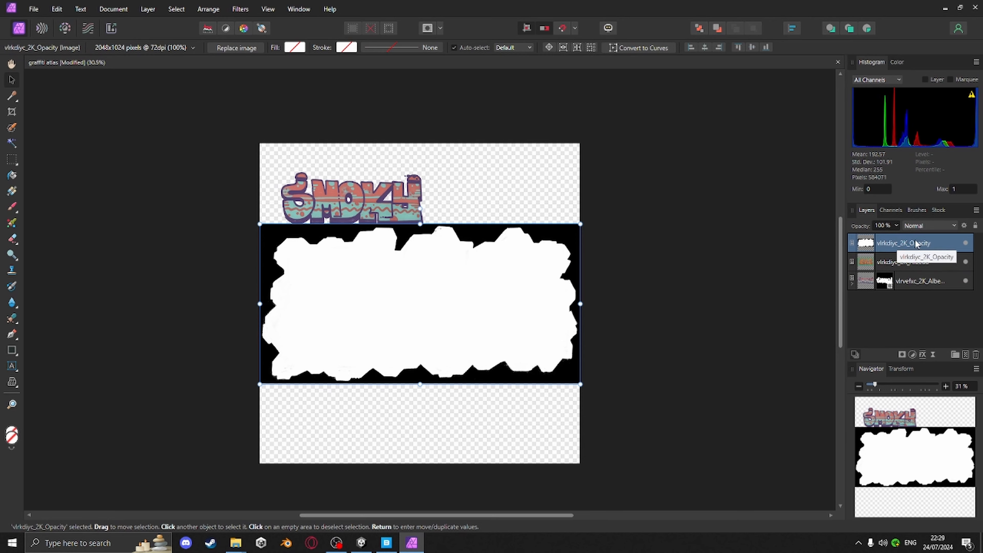
right_click(917, 243)
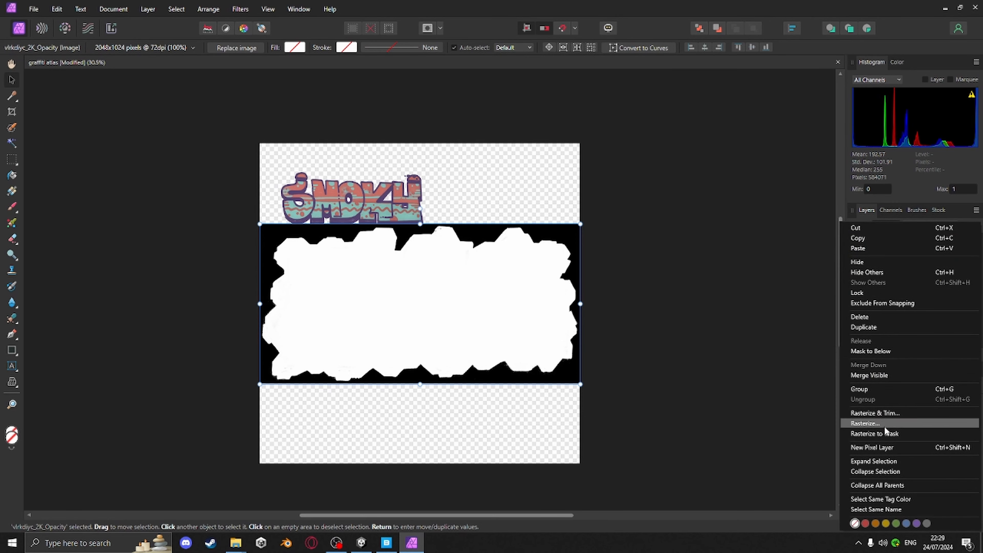
click(886, 433)
right_click(897, 243)
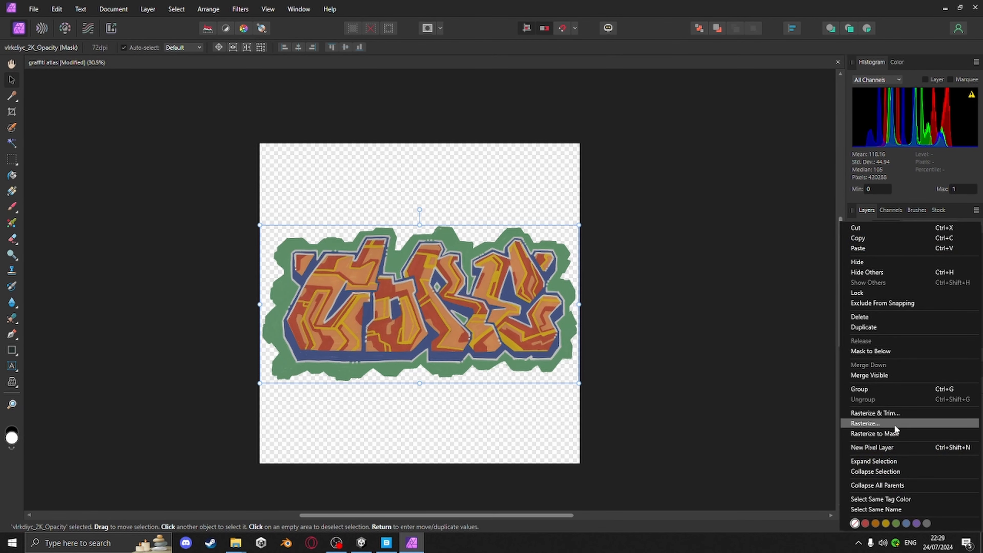
click(884, 351)
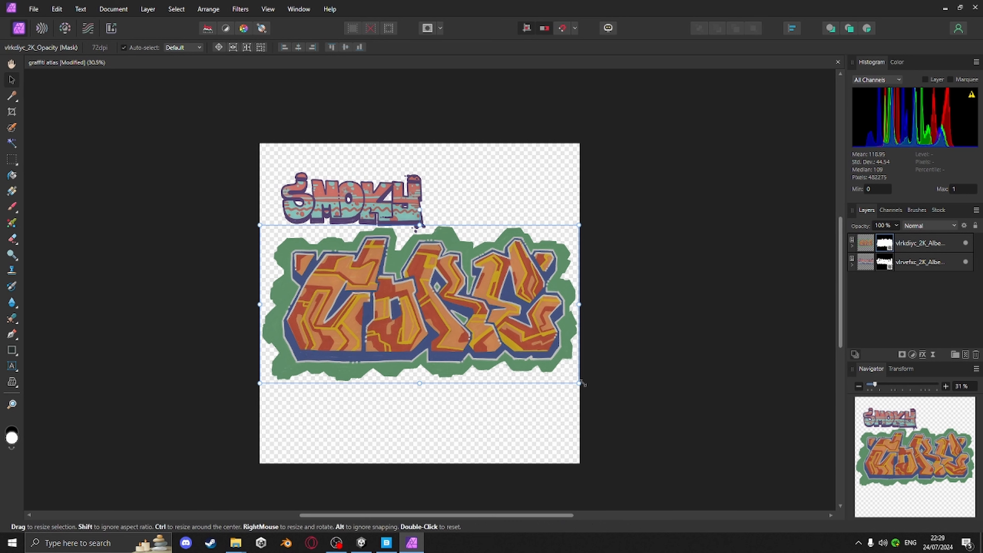
Scale down the masked graffiti and move it beside the SMOKY graffiti at the top right of the atlas
drag(581, 383, 463, 326)
key(ctrl+z)
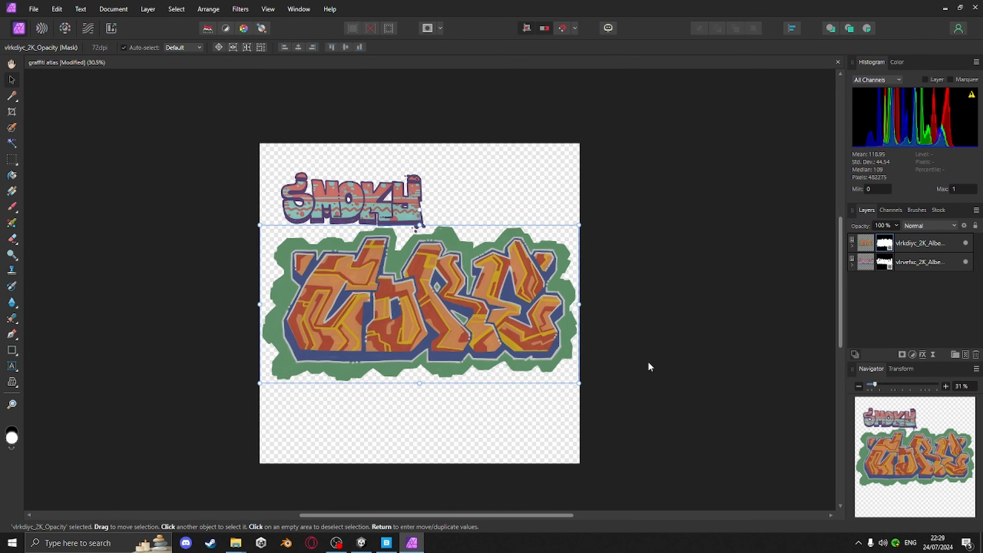
click(869, 247)
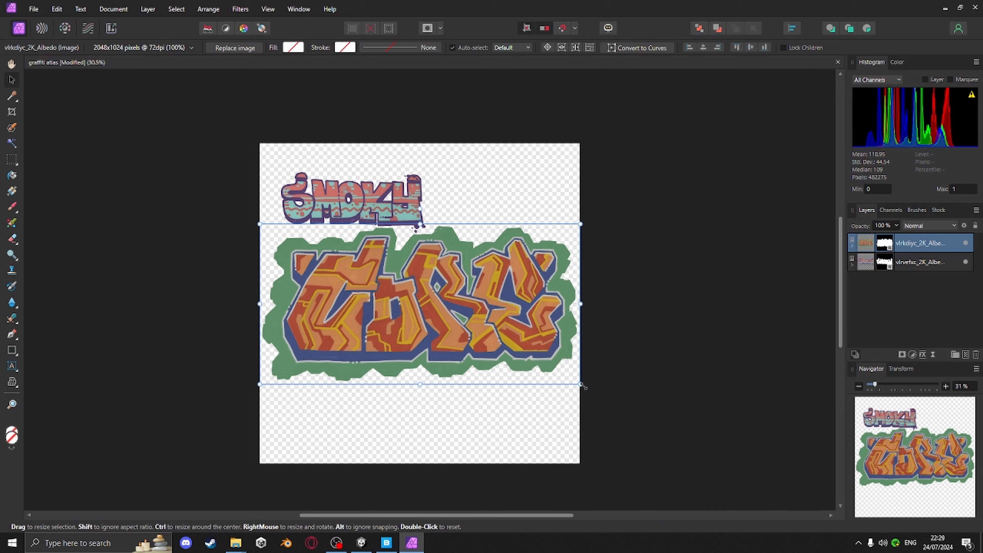
drag(579, 383, 387, 287)
drag(333, 268, 508, 204)
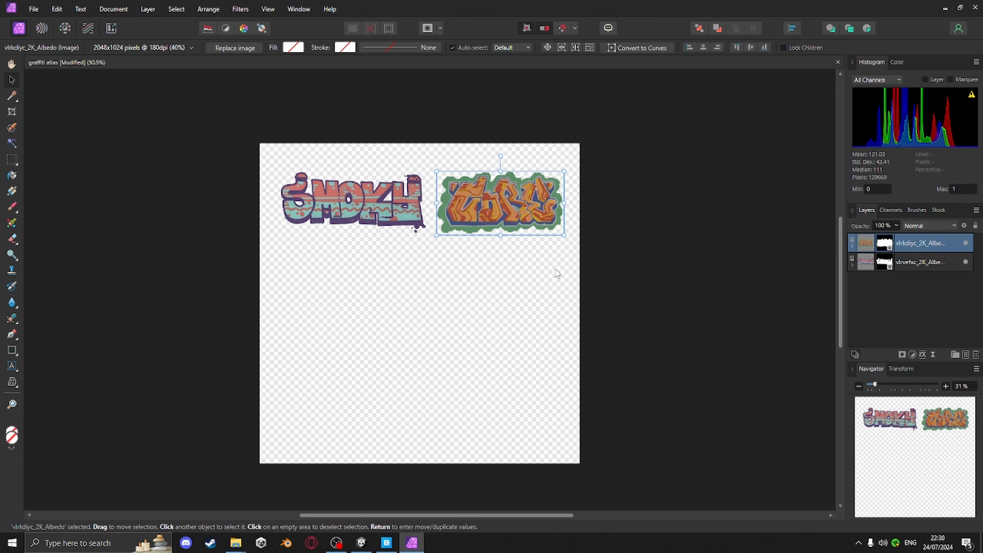
Save the graffiti atlas document
click(34, 9)
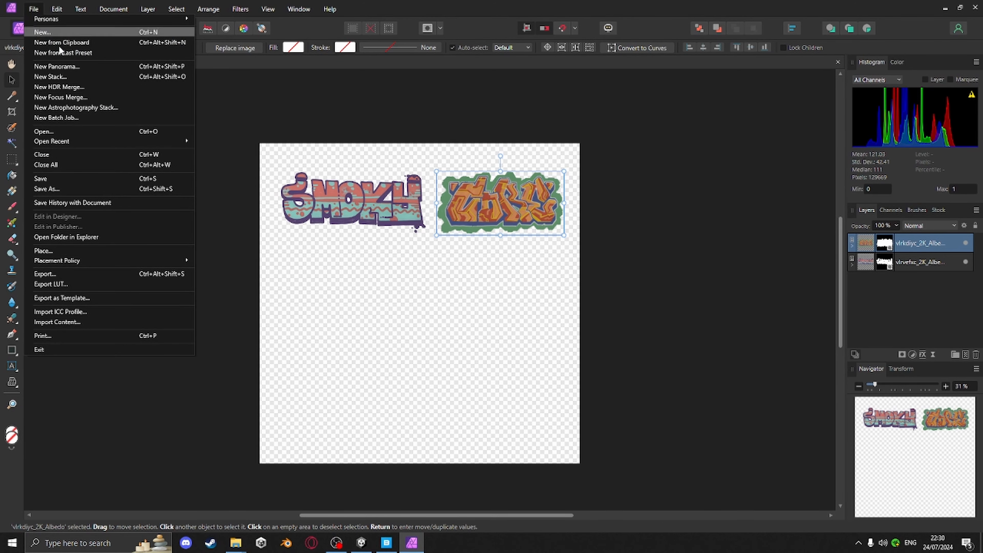
click(51, 178)
click(33, 8)
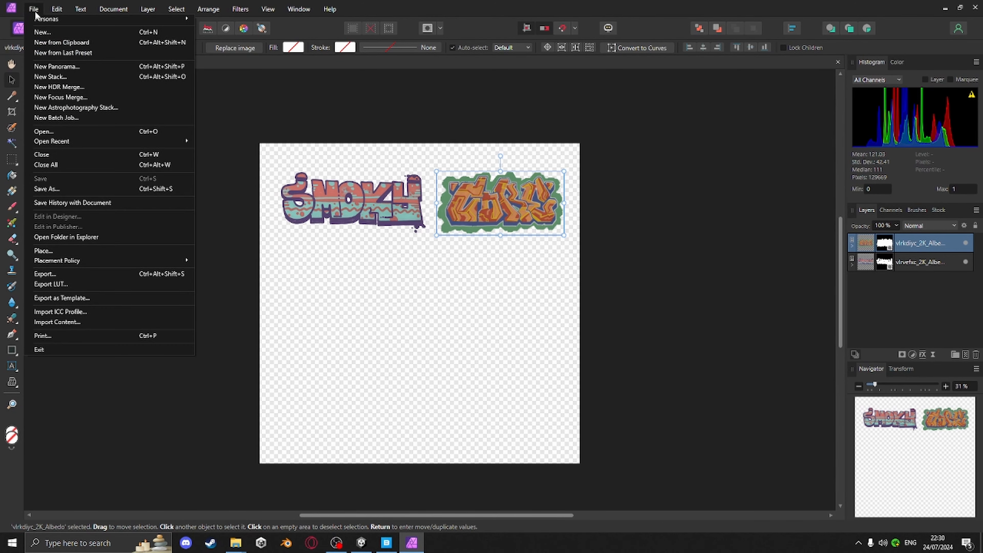
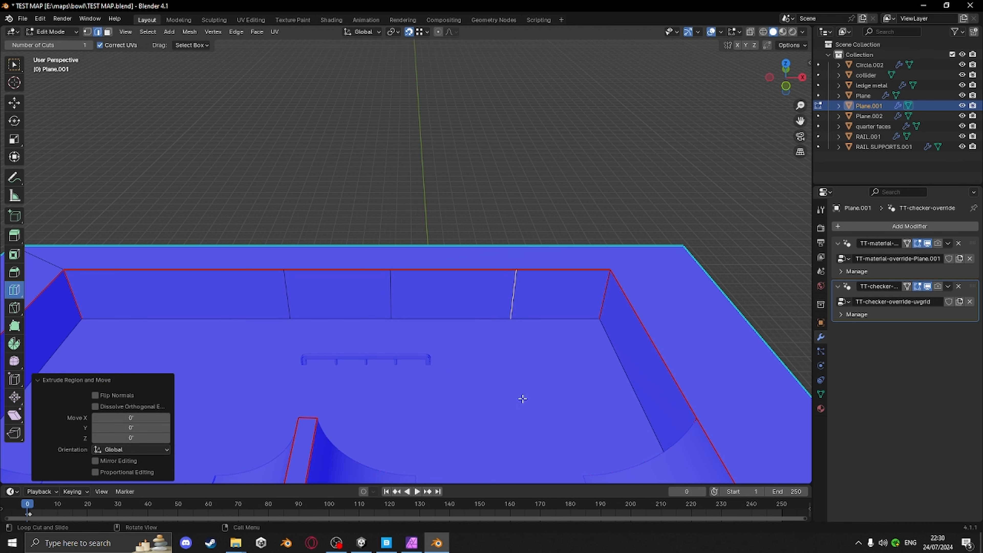
Undo the last loop cut on the bowl wall
key(ctrl+z)
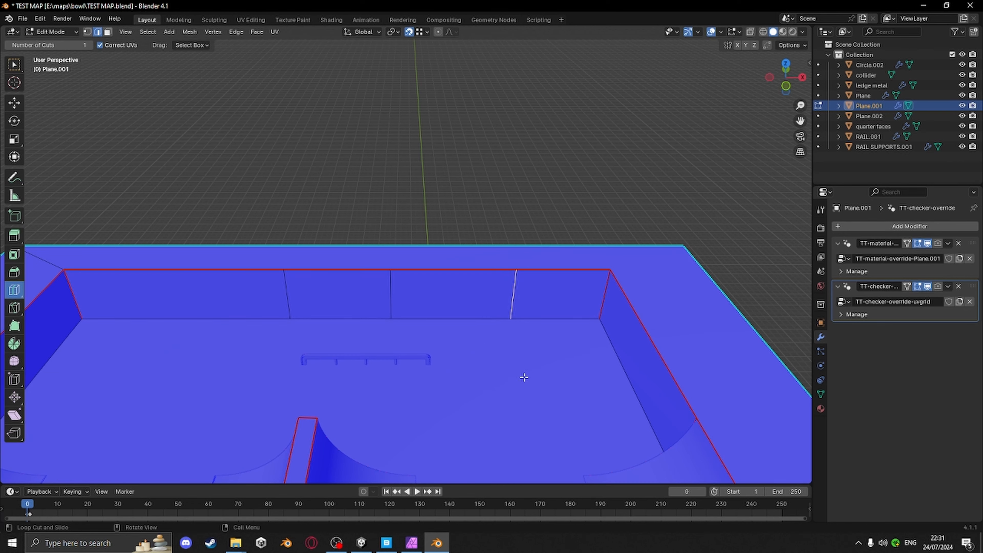
key(w)
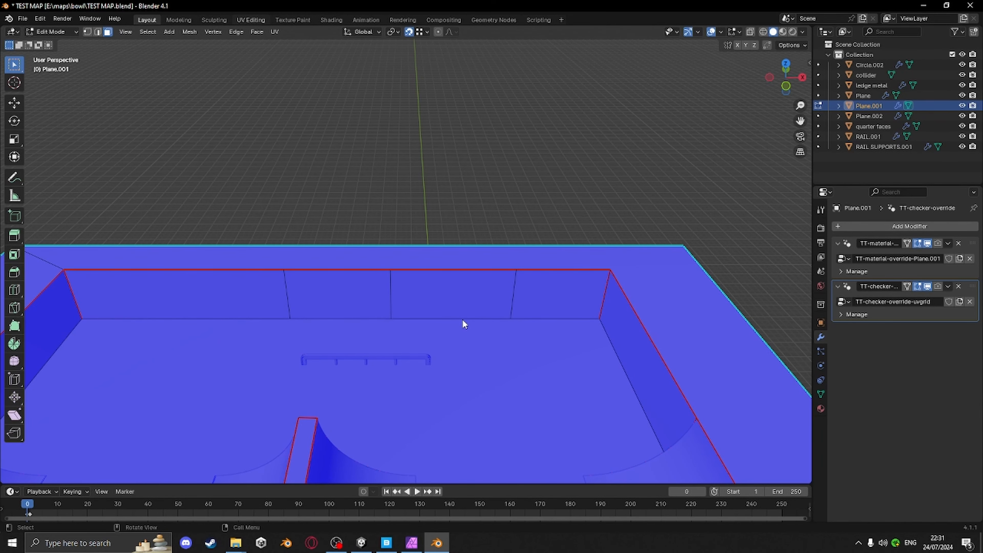
Switch to the UV Editing workspace and select the blank wall face beside the SMOKY graffiti
key(ctrl+Page_Down)
key(ctrl+Page_Down)
key(ctrl+Page_Down)
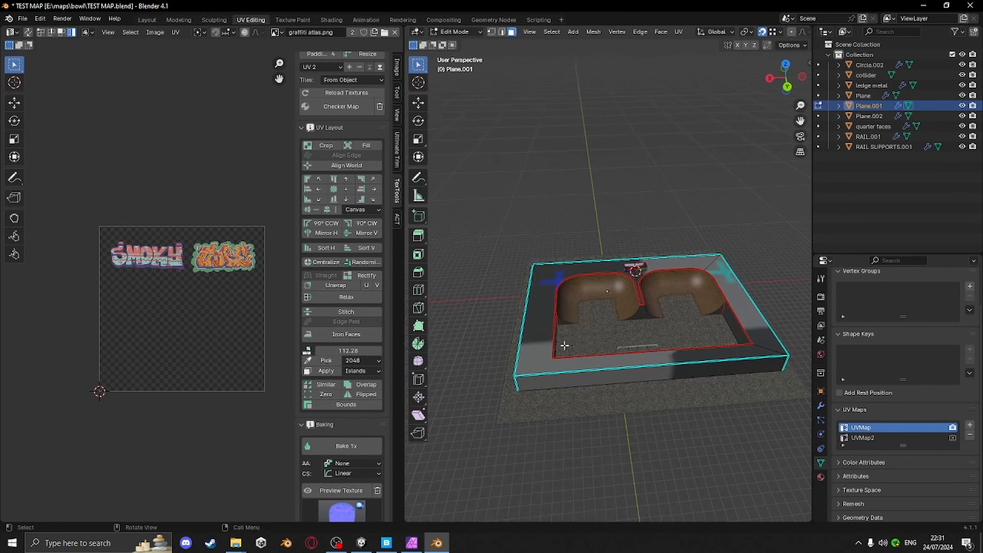
middle_drag(649, 355, 468, 308)
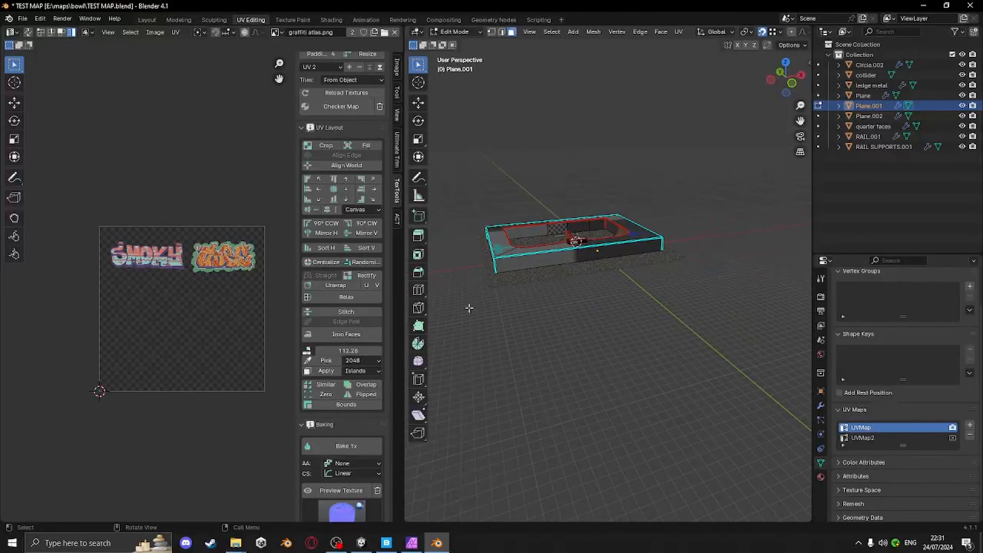
scroll(592, 229, up, 7)
shift+middle_drag(593, 229, 715, 207)
scroll(621, 255, down, 5)
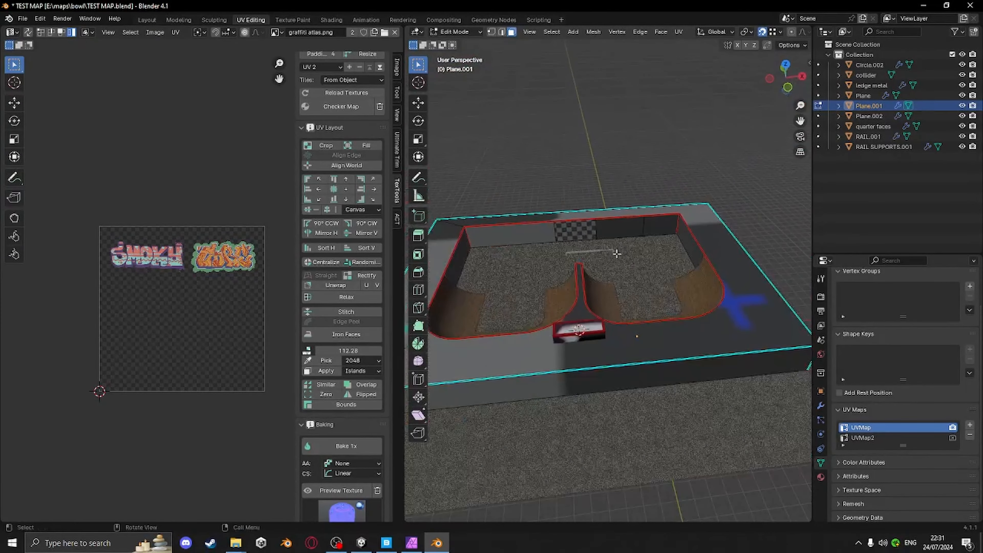
shift+middle_drag(625, 250, 633, 312)
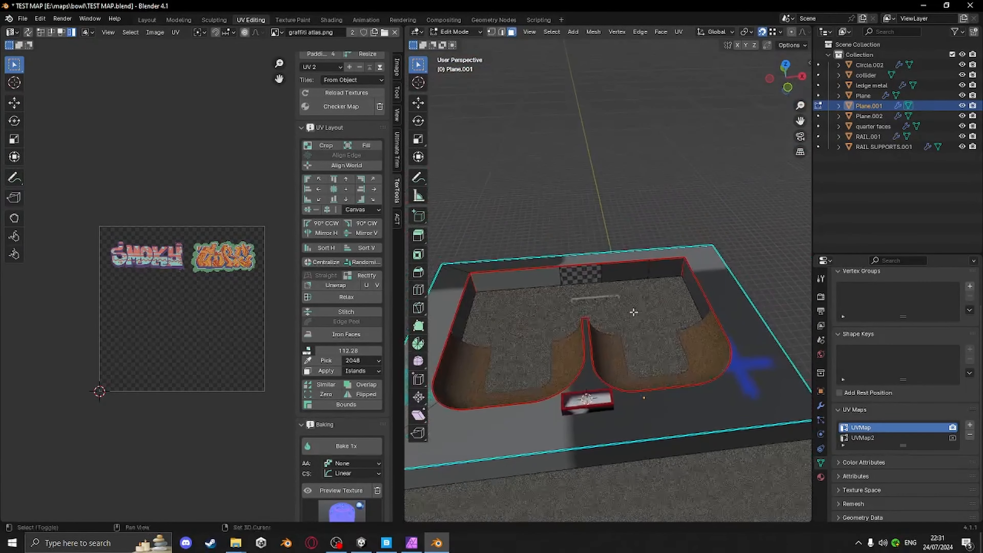
click(624, 276)
middle_drag(640, 322, 671, 265)
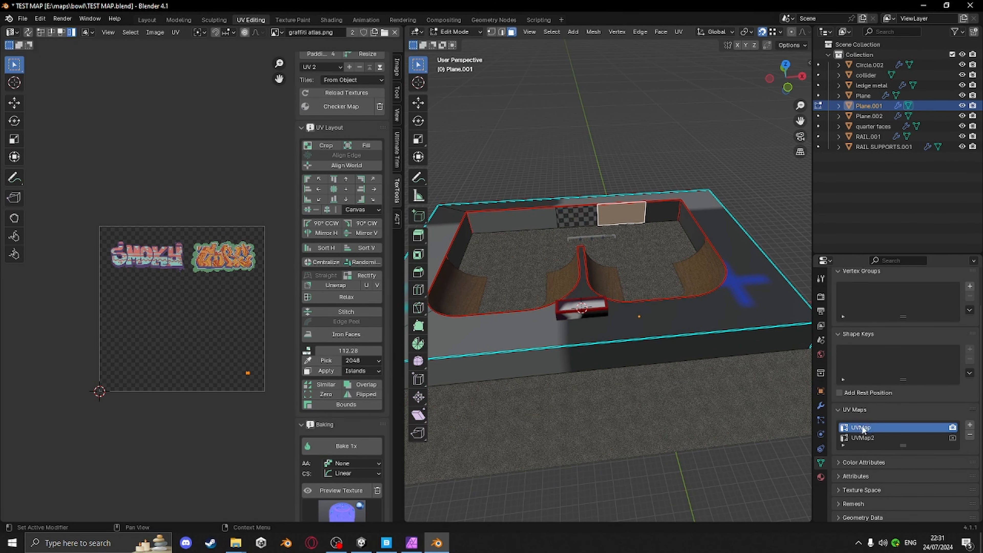
Unwrap the selected wall face, then rotate its UV island 90° clockwise and align it to world
key(u)
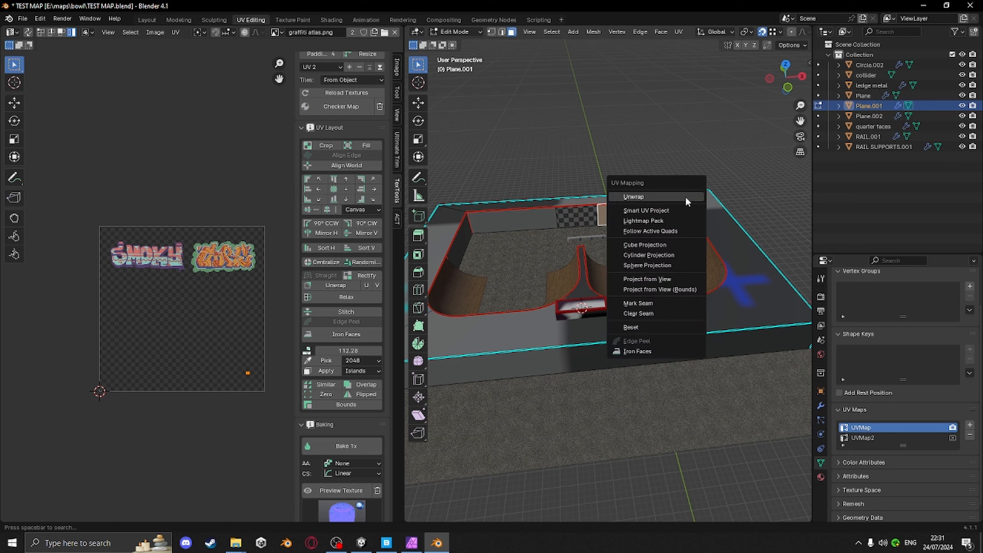
click(684, 197)
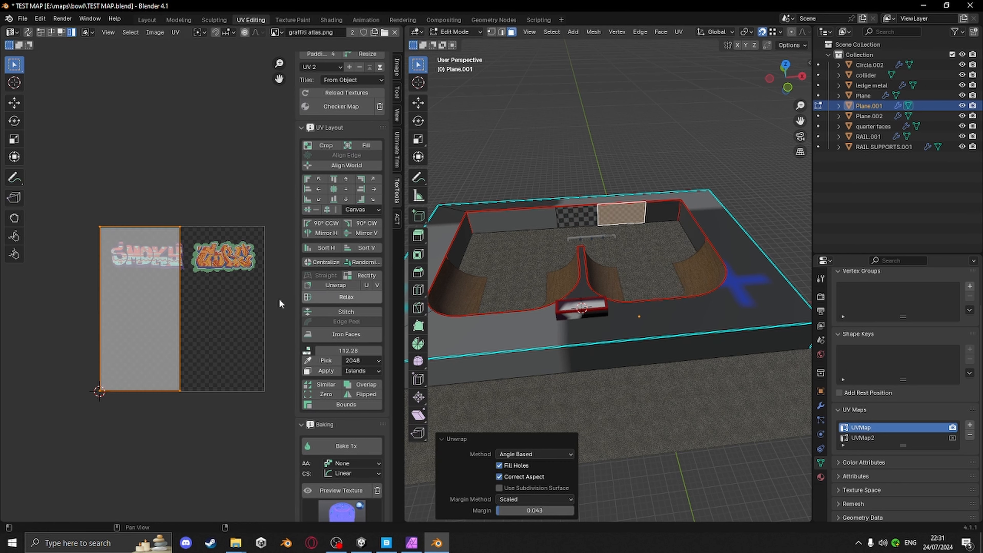
click(366, 224)
click(345, 165)
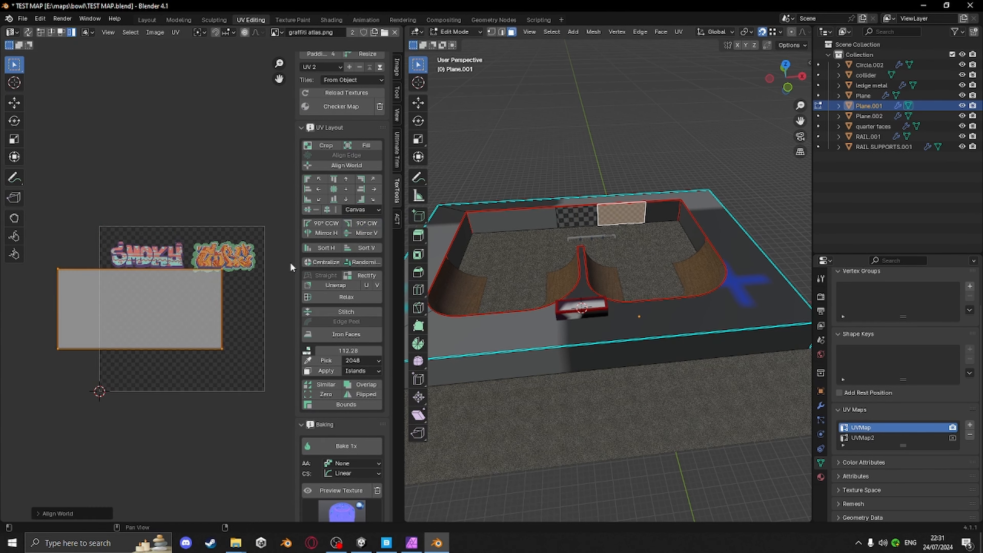
Scale down the wall face's UV island on the graffiti atlas
key(s)
click(219, 384)
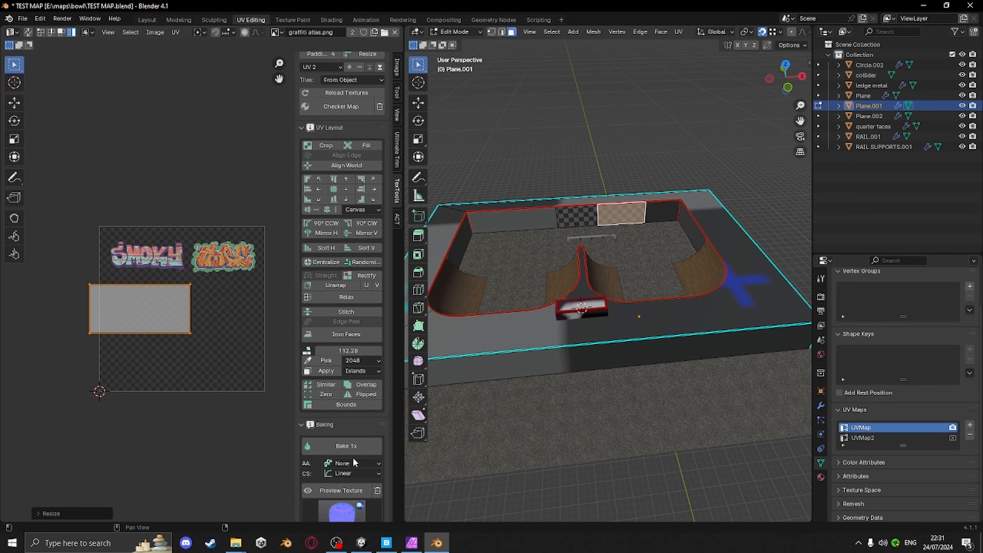
click(345, 490)
scroll(662, 193, up, 5)
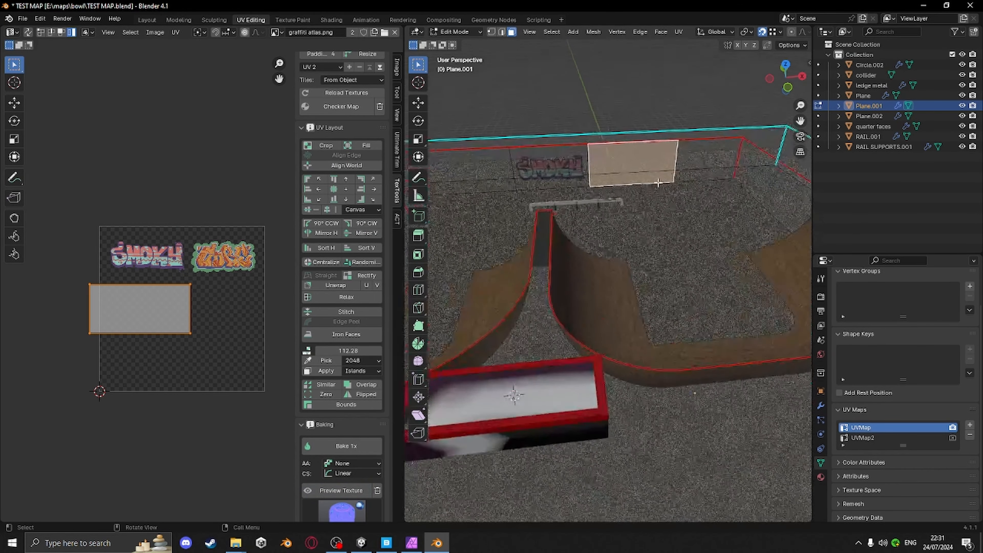
middle_drag(662, 192, 656, 227)
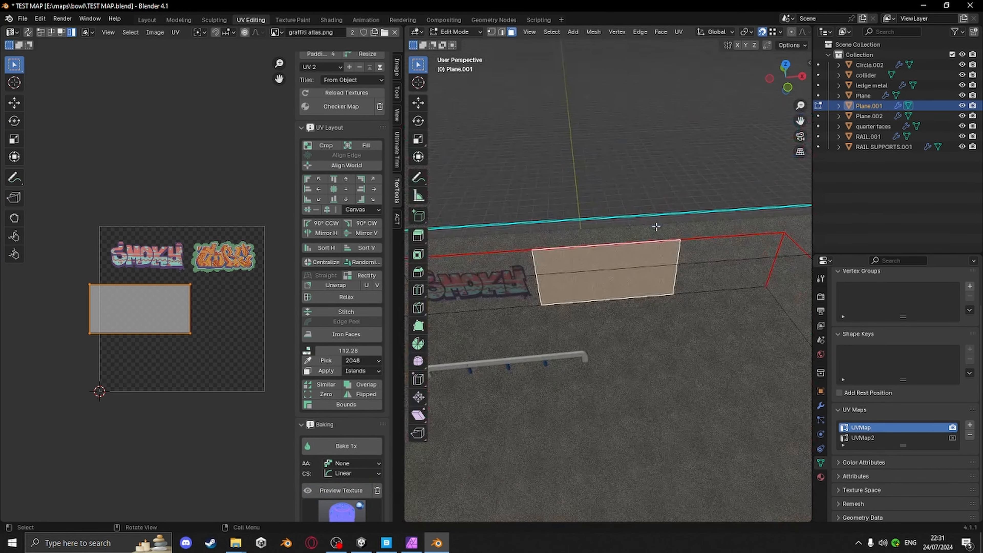
scroll(655, 267, up, 5)
scroll(656, 275, down, 4)
middle_drag(653, 301, 634, 293)
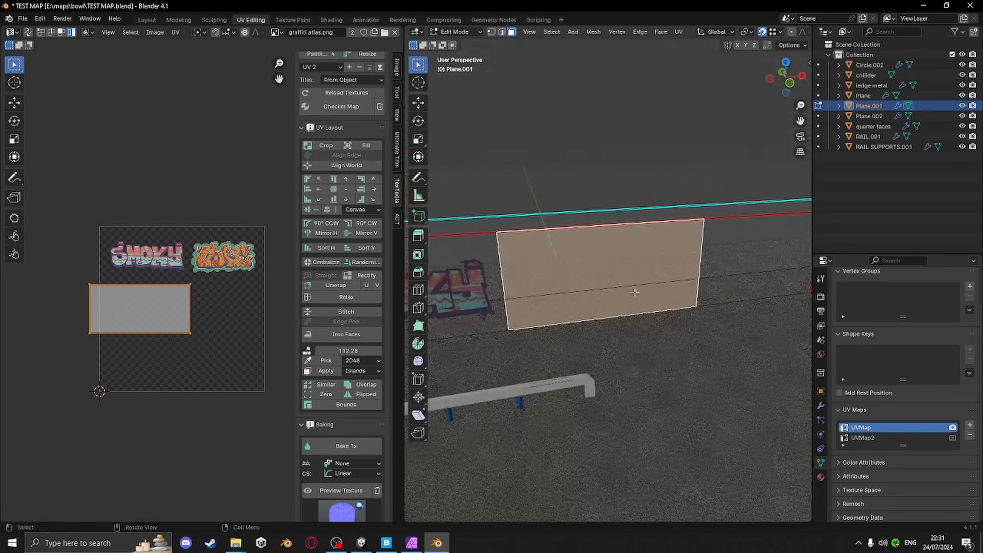
Fit the UV island over the second graffiti at the atlas's top right by moving and scaling it
key(g)
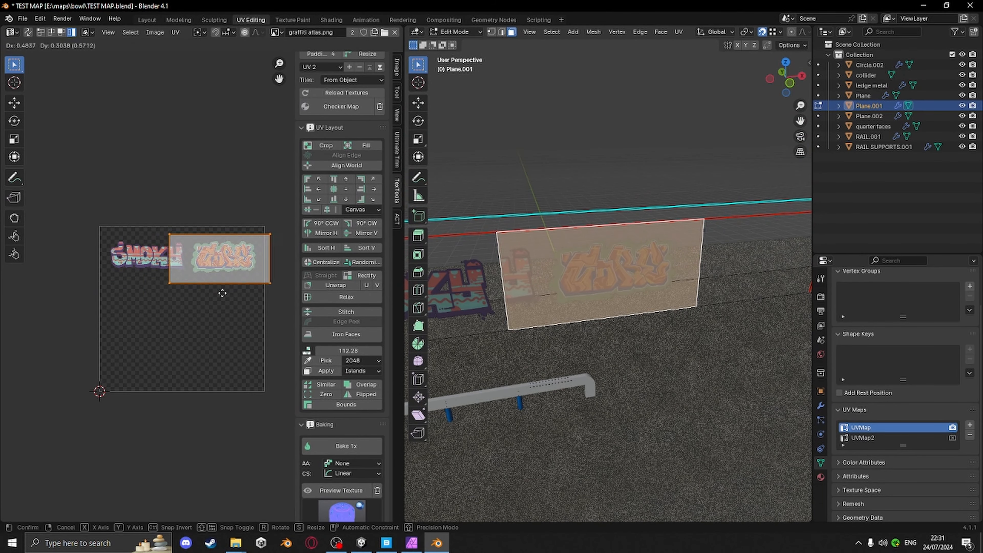
click(280, 309)
key(s)
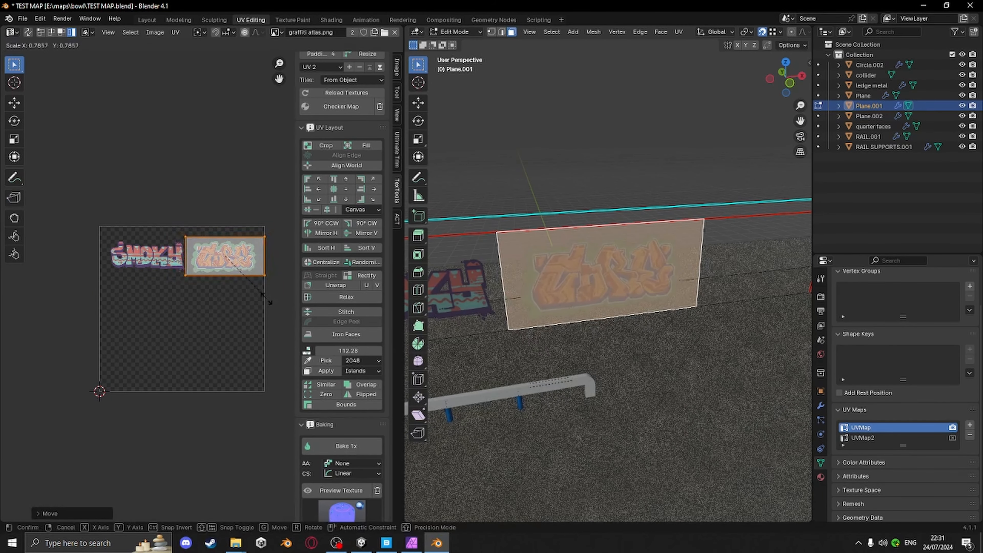
click(264, 301)
key(g)
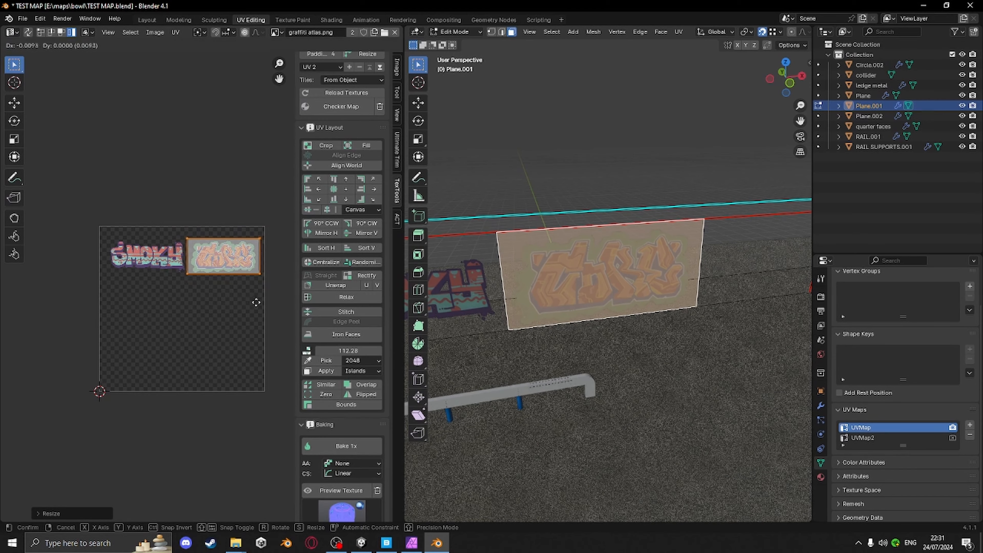
click(257, 303)
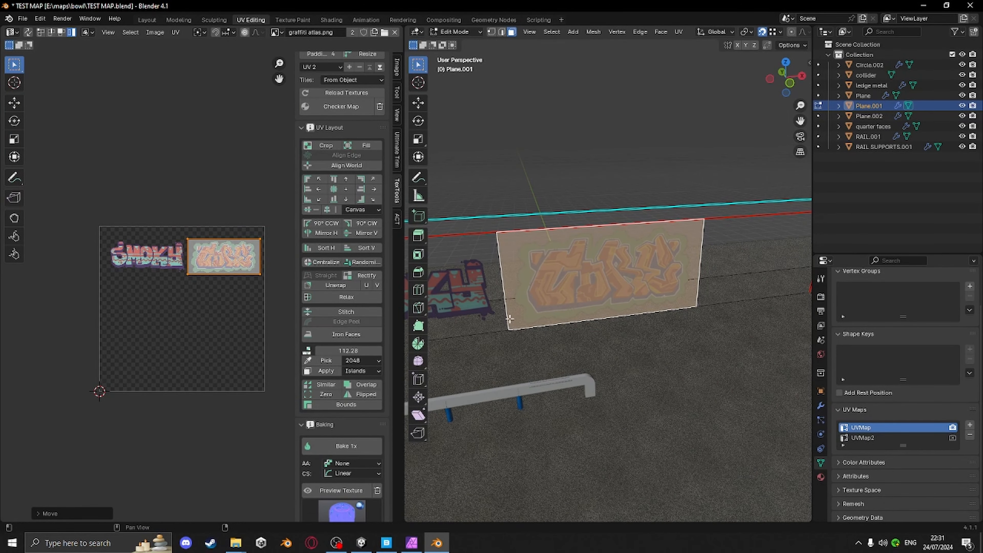
Leave Edit Mode, return to the Layout workspace and save the Blender file
middle_drag(511, 284, 673, 337)
key(Tab)
scroll(669, 333, up, 4)
scroll(708, 309, down, 1)
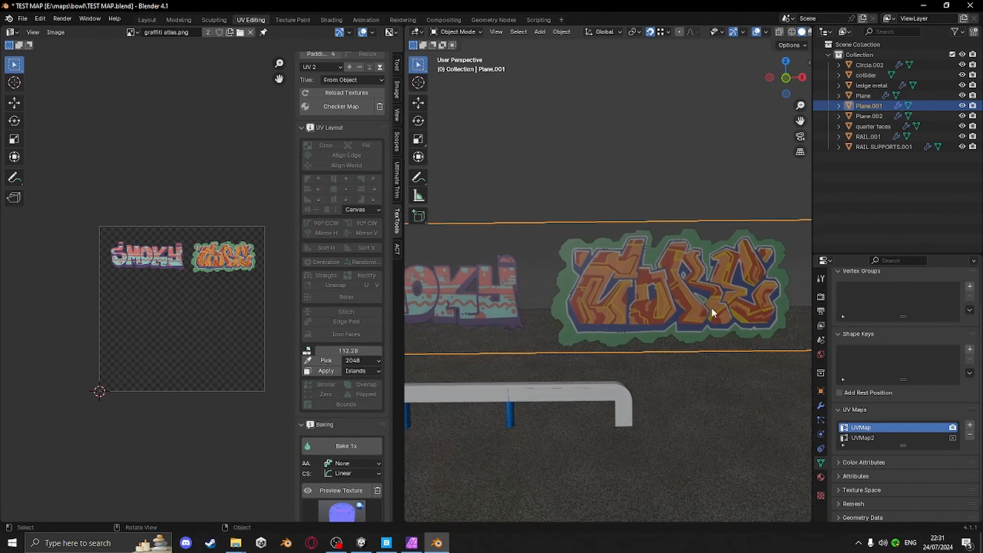
mouse_move(711, 307)
middle_down()
mouse_move(702, 343)
mouse_move(706, 313)
middle_up()
scroll(701, 347, down, 2)
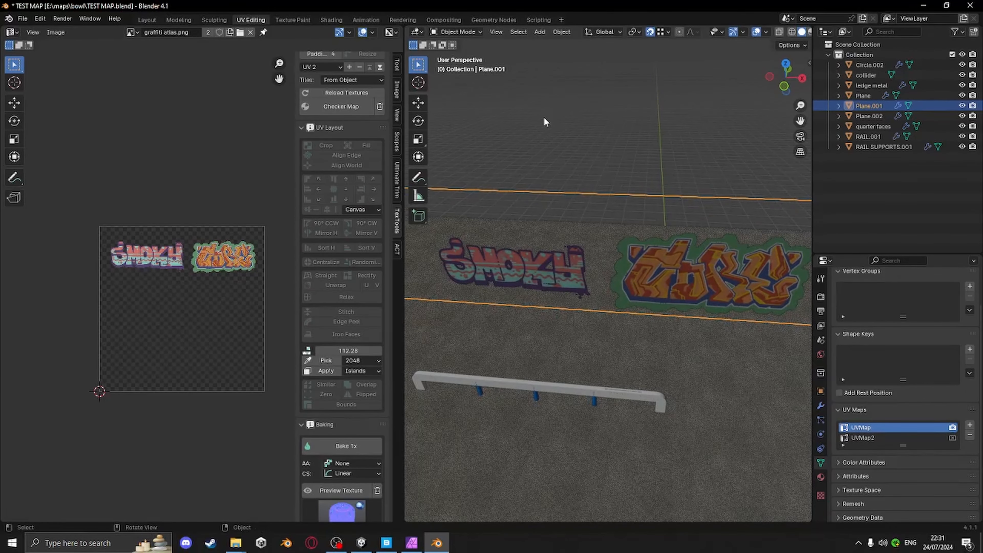
click(146, 20)
scroll(507, 197, down, 5)
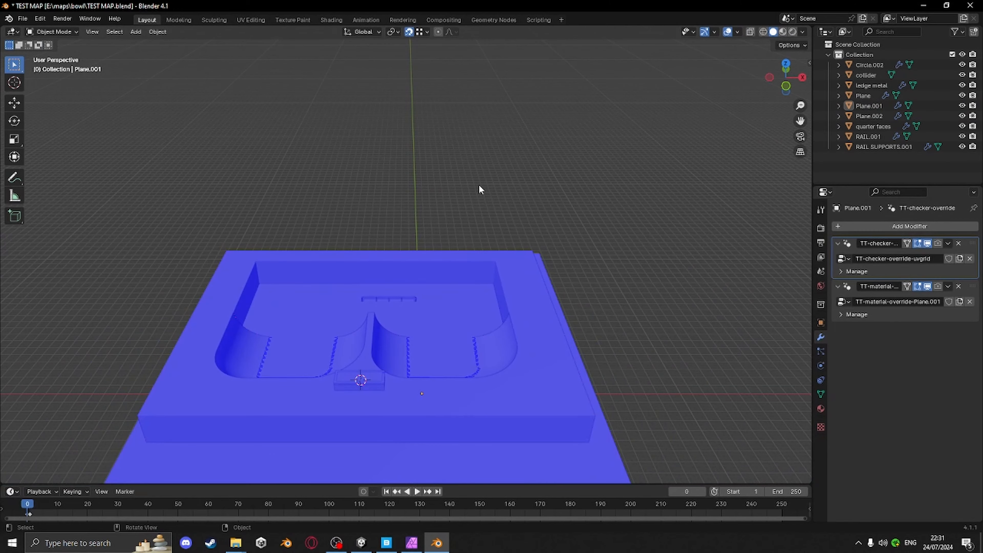
key(ctrl+s)
Select all objects, enter Edit Mode, select all geometry and triangulate the faces
middle_drag(478, 184, 533, 254)
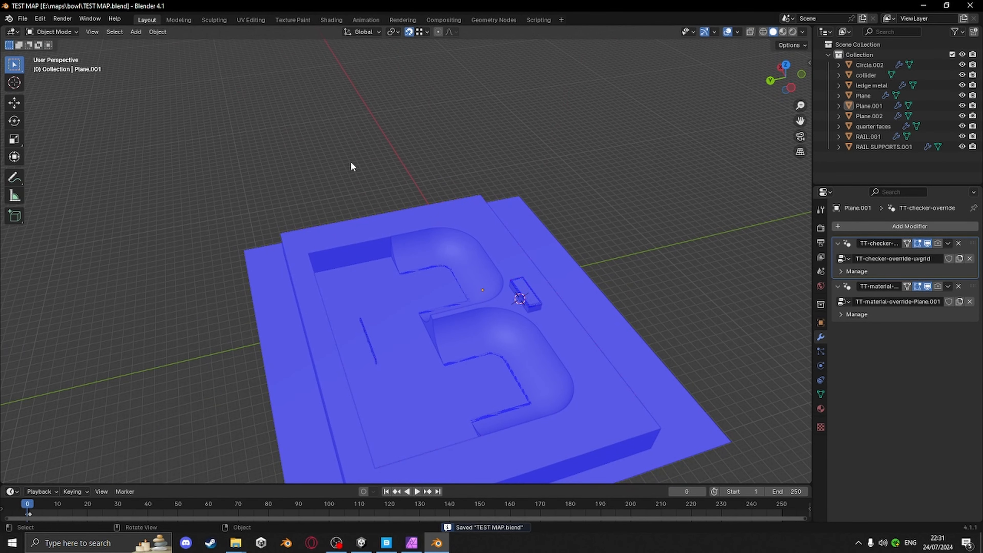
key(a)
key(Tab)
key(a)
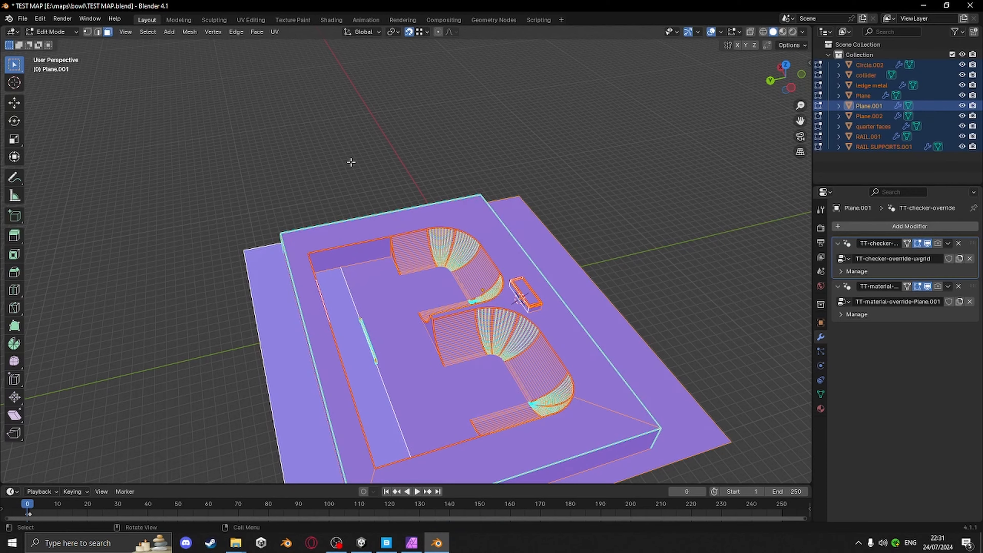
key(ctrl+t)
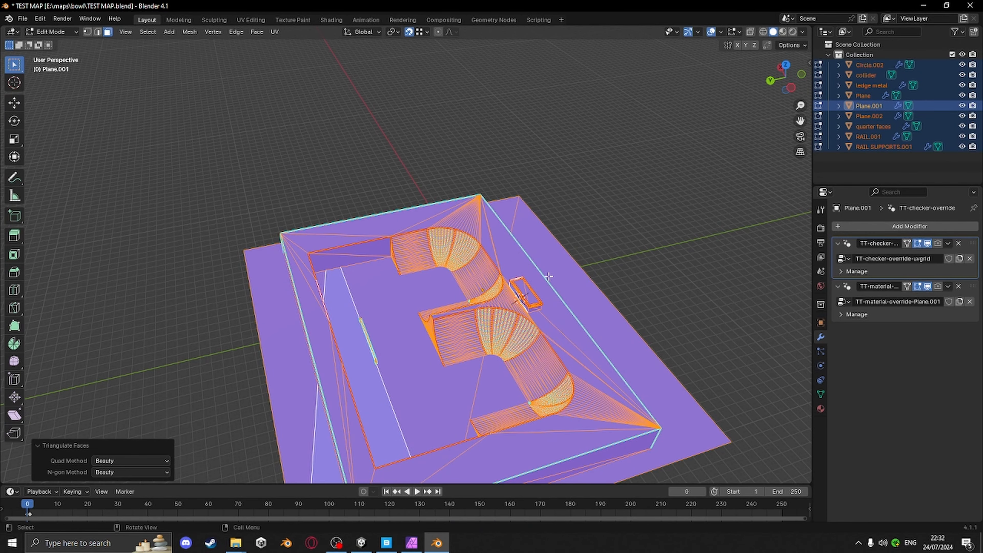
Export the scene as FBX, overwriting TEST MAP.fbx in the Tutorial Assets folder
middle_drag(351, 162, 128, 75)
click(24, 19)
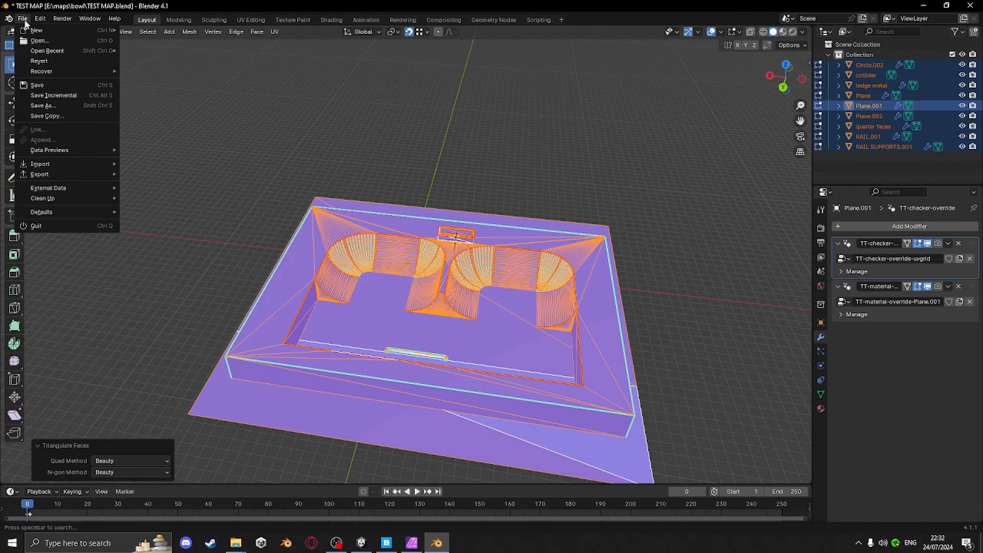
mouse_move(71, 175)
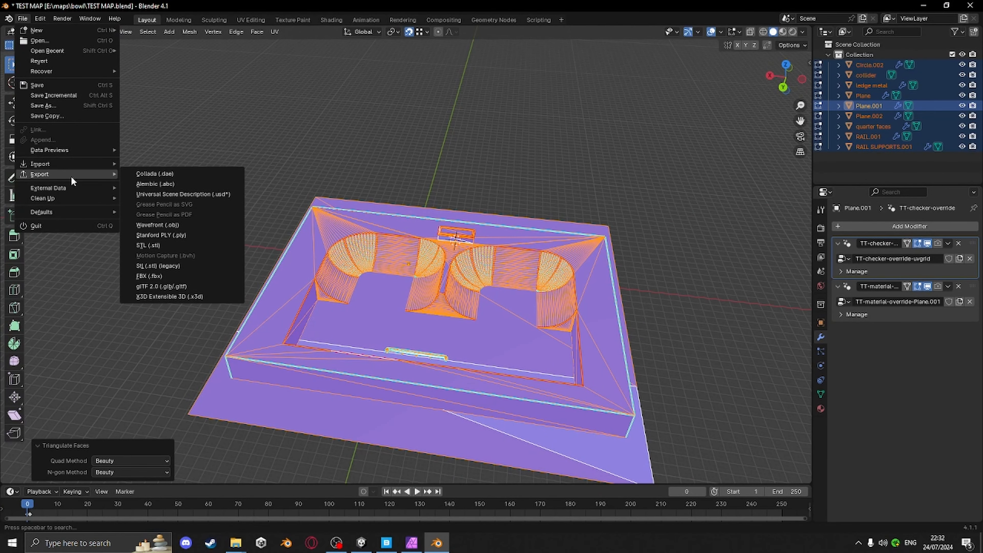
click(154, 275)
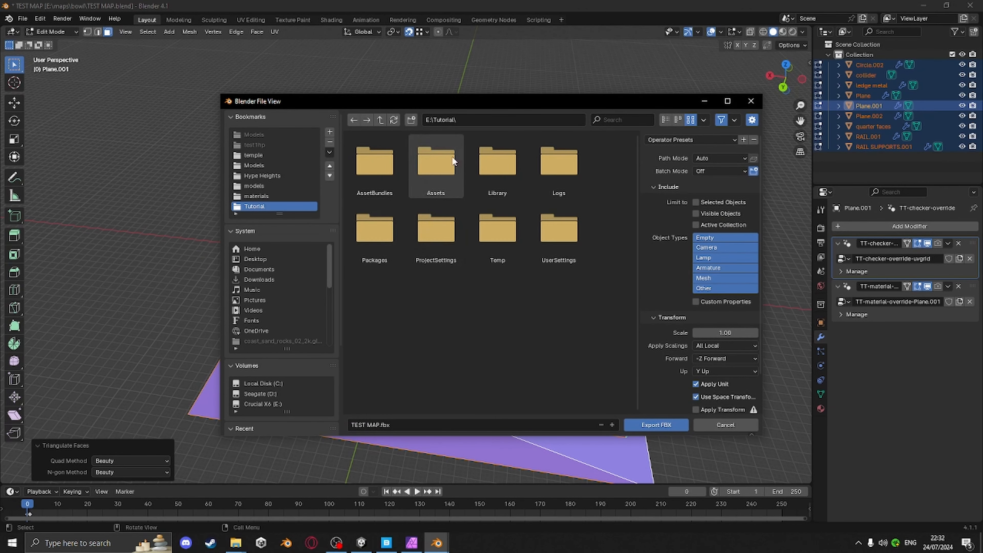
double_click(435, 161)
click(374, 299)
scroll(726, 340, down, 2)
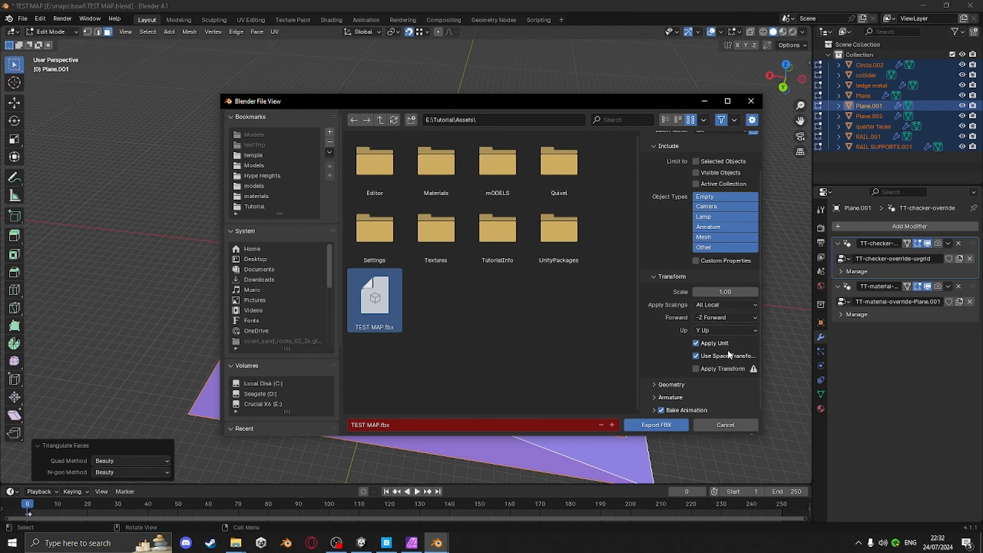
click(715, 317)
click(709, 351)
click(652, 426)
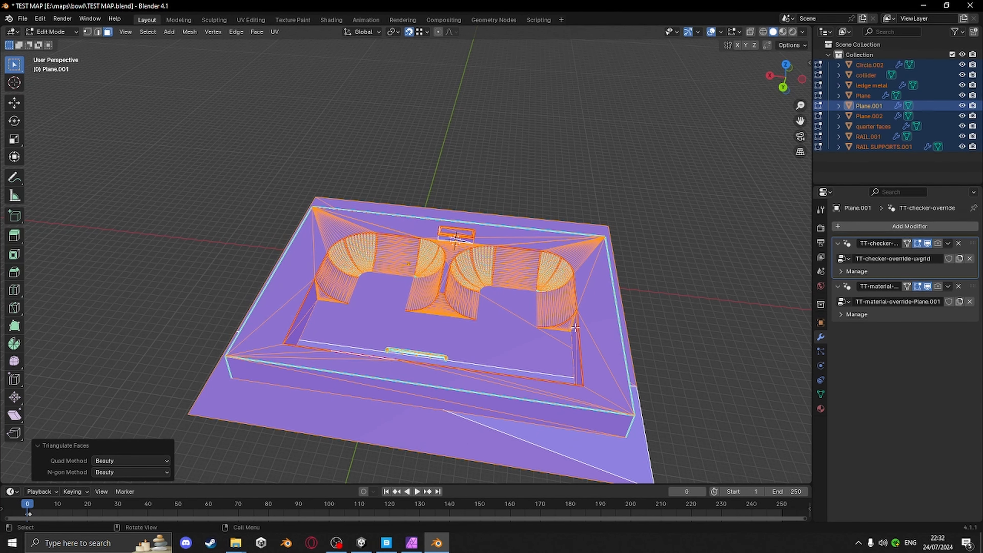
Close Blender and bring the Unity editor to the front
middle_drag(575, 327, 507, 319)
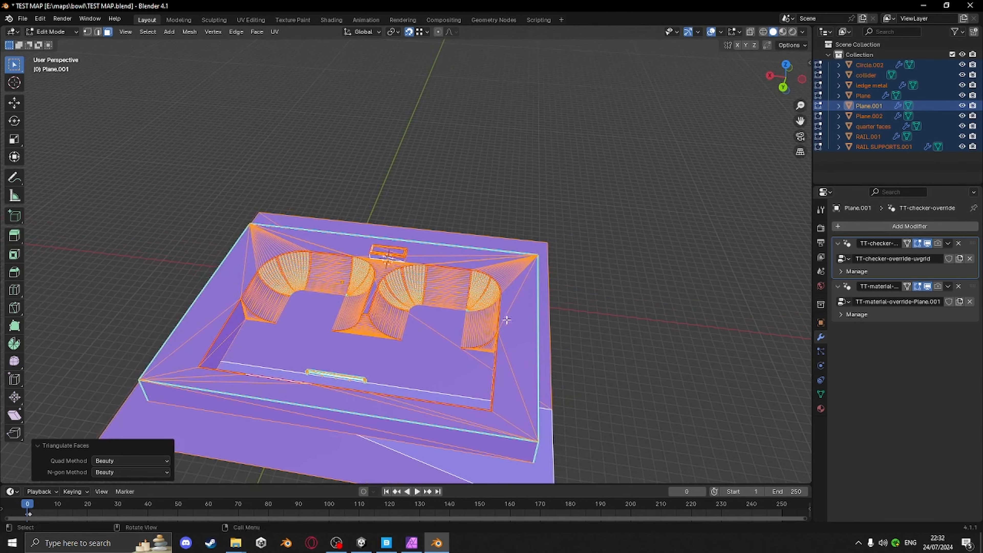
click(973, 6)
click(518, 287)
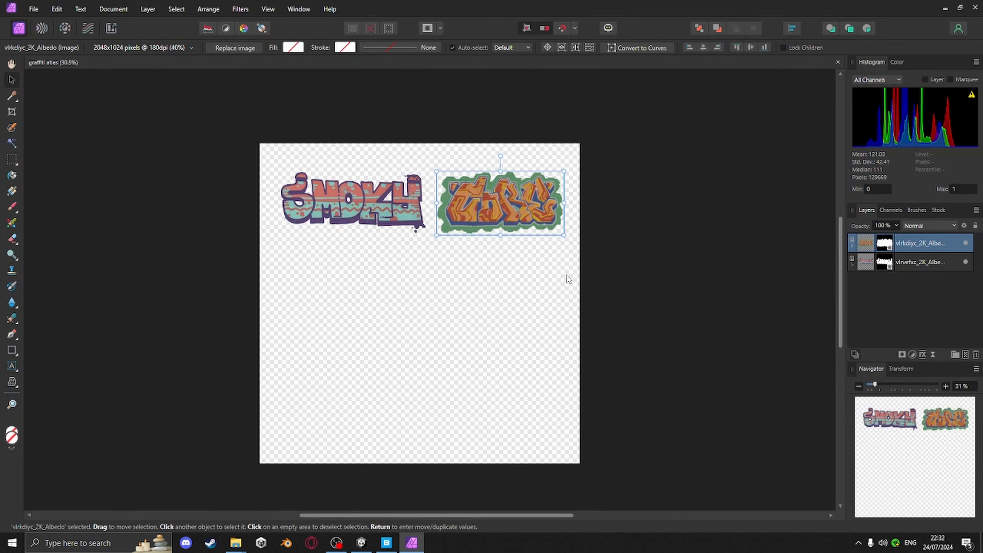
click(944, 7)
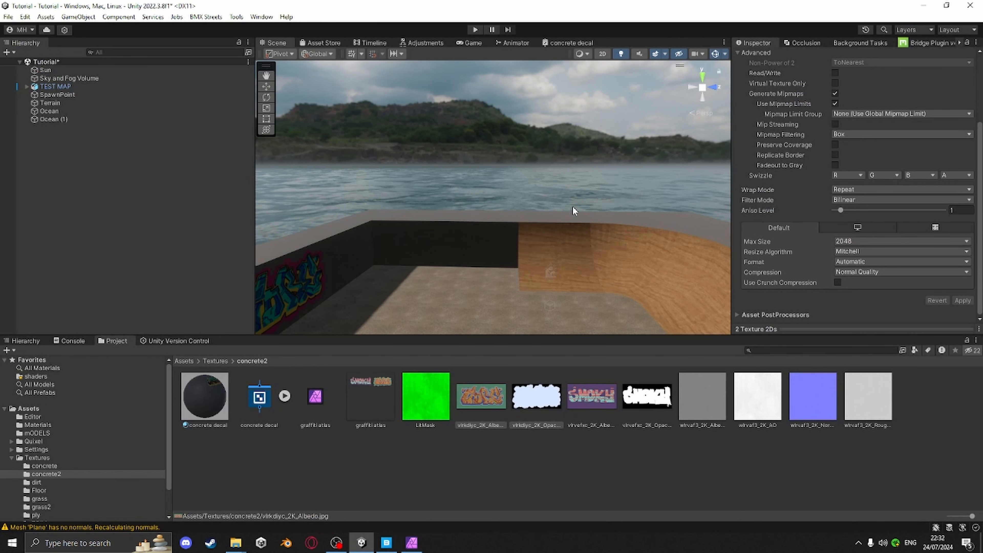
Inspect the graffiti on the wall in the Unity scene and open the concrete decal material's properties
right_drag(555, 211, 408, 248)
scroll(578, 263, up, 3)
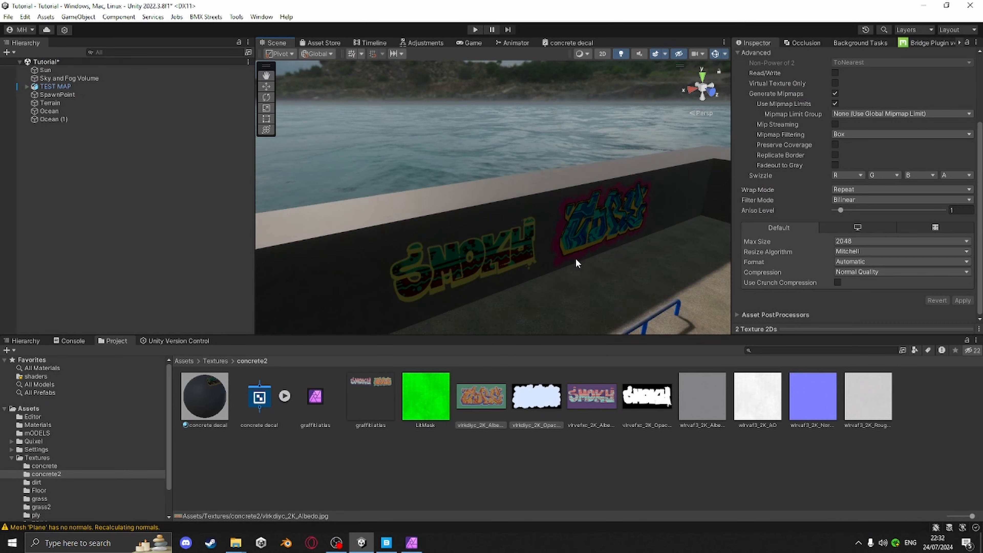
middle_drag(569, 260, 414, 227)
right_drag(413, 226, 594, 262)
click(214, 404)
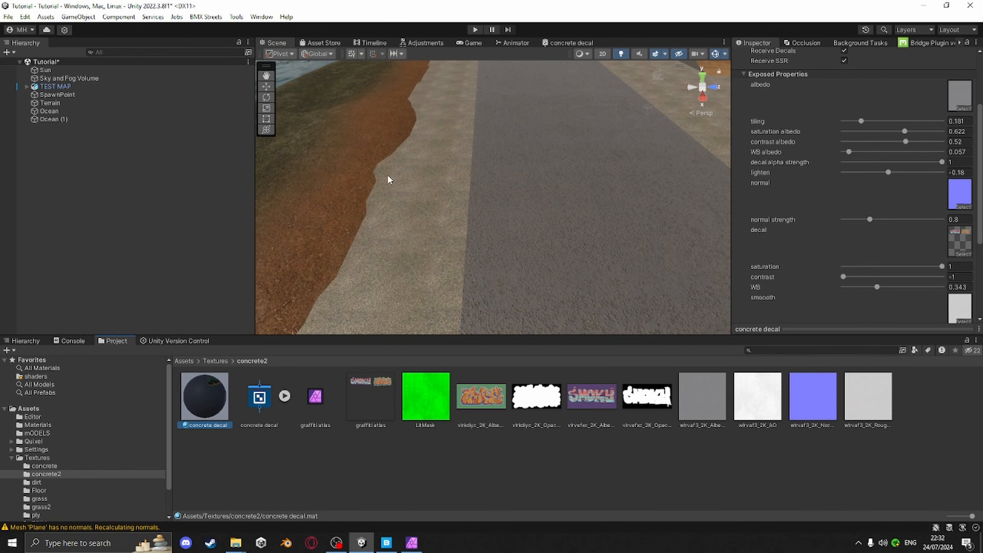
middle_drag(388, 176, 322, 216)
middle_drag(537, 208, 212, 354)
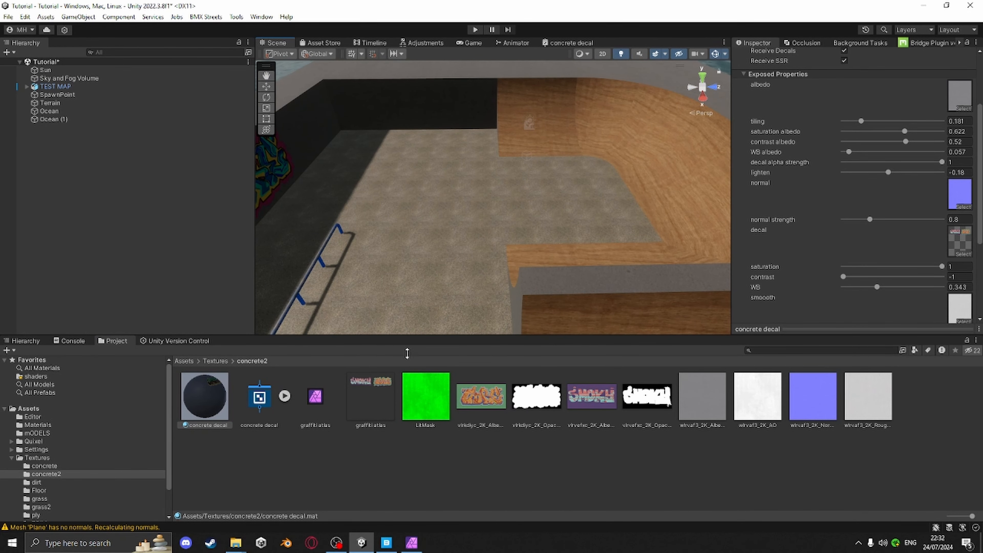
Examine the remaining properties of the concrete decal material
scroll(860, 178, down, 5)
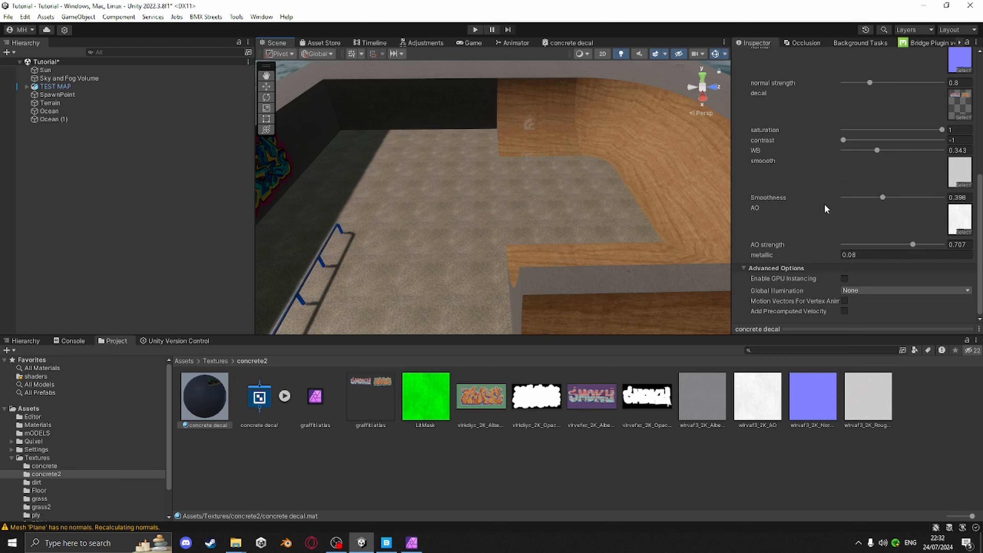
In Quixel Bridge, browse the Leakage and Grunge imperfections and download a Grunge surface at 2K resolution
click(389, 543)
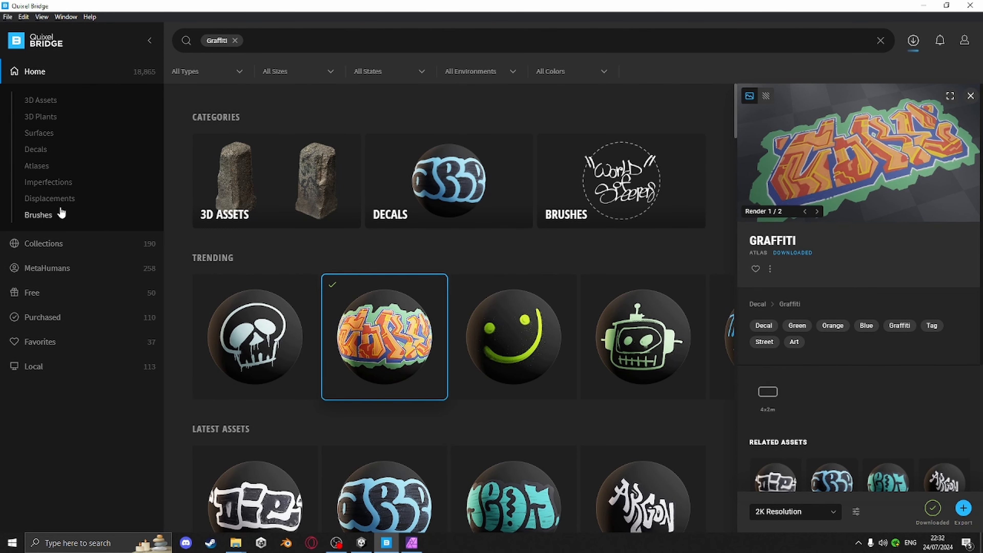
click(45, 182)
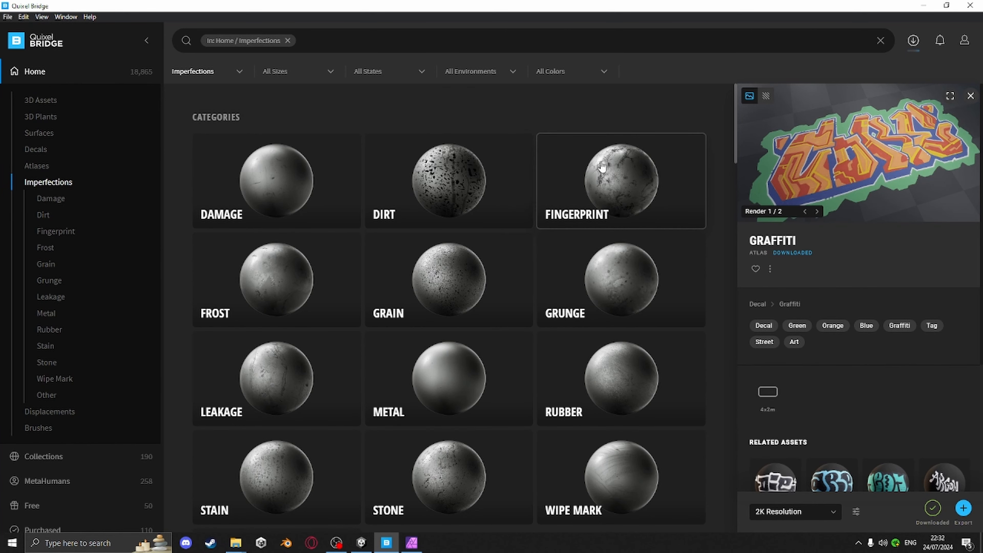
click(276, 392)
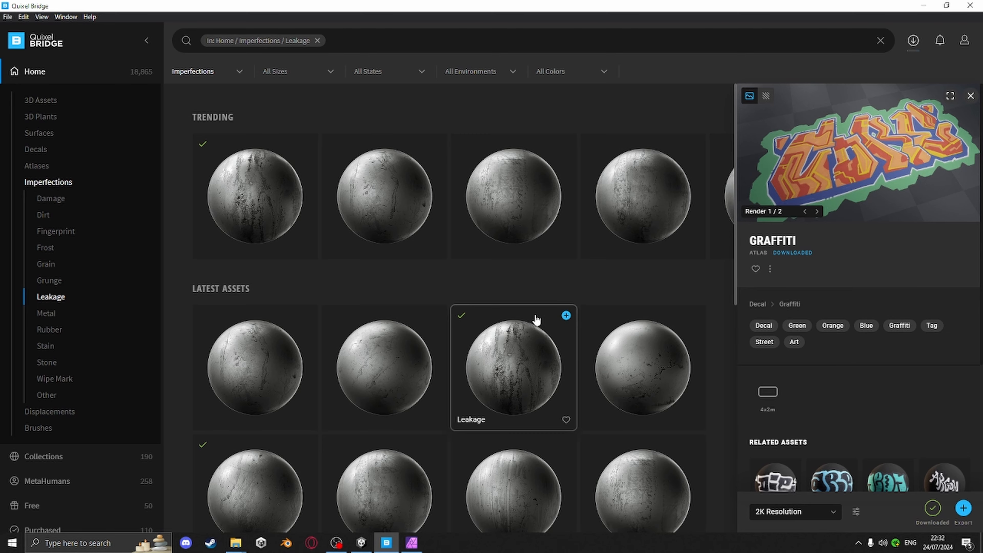
scroll(565, 341, down, 10)
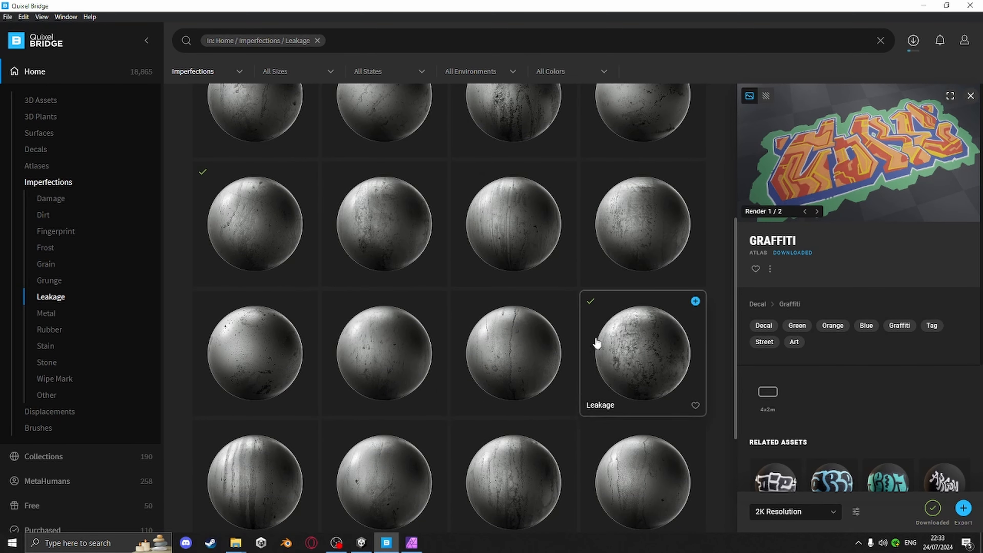
click(639, 345)
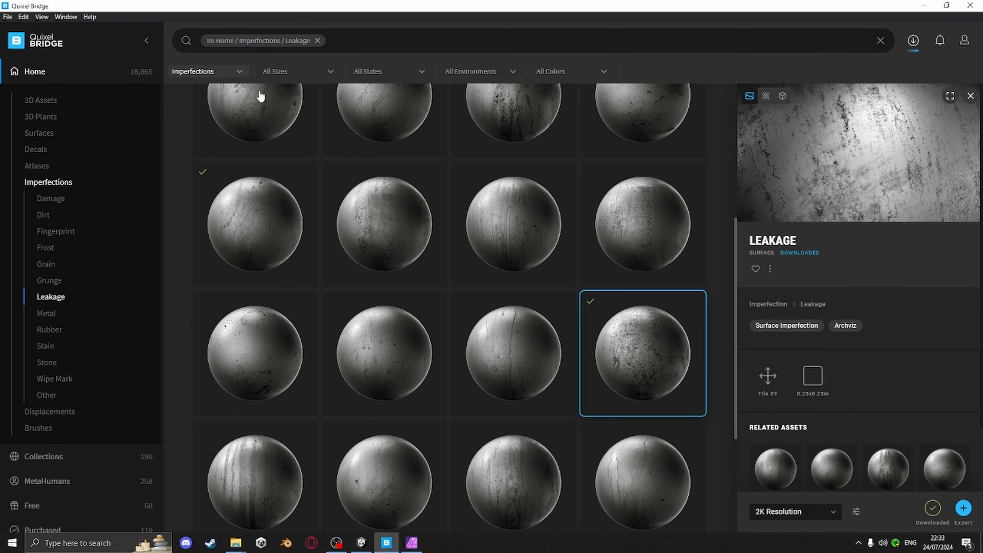
click(49, 280)
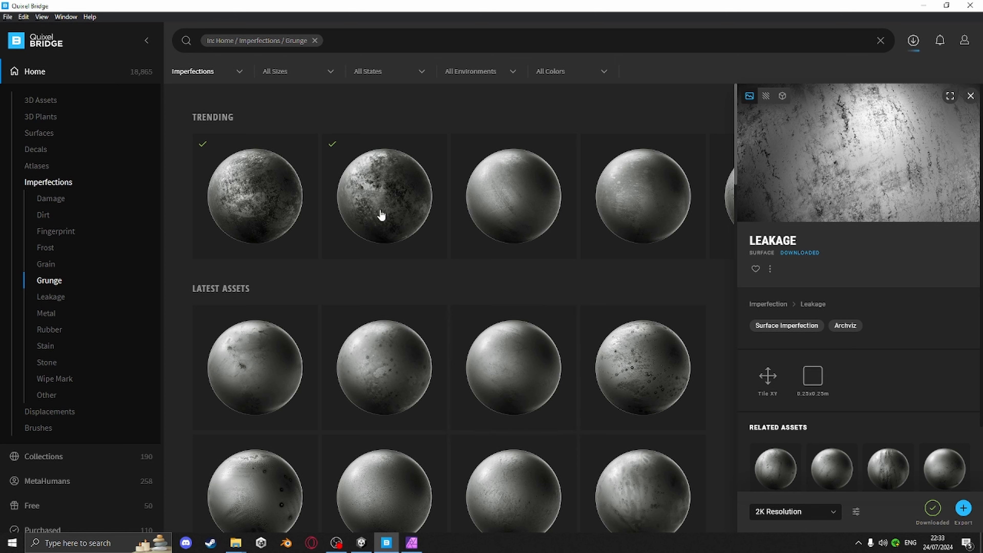
click(433, 251)
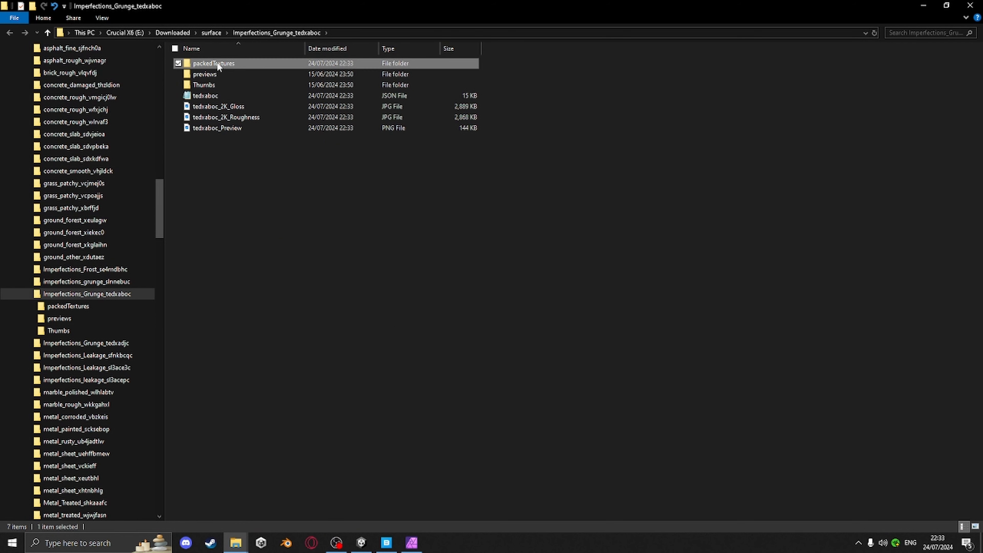
Open the downloaded Imperfections_Grunge_tedxaboc folder with large icons and select tedxaboc_2K_Gloss
double_click(217, 64)
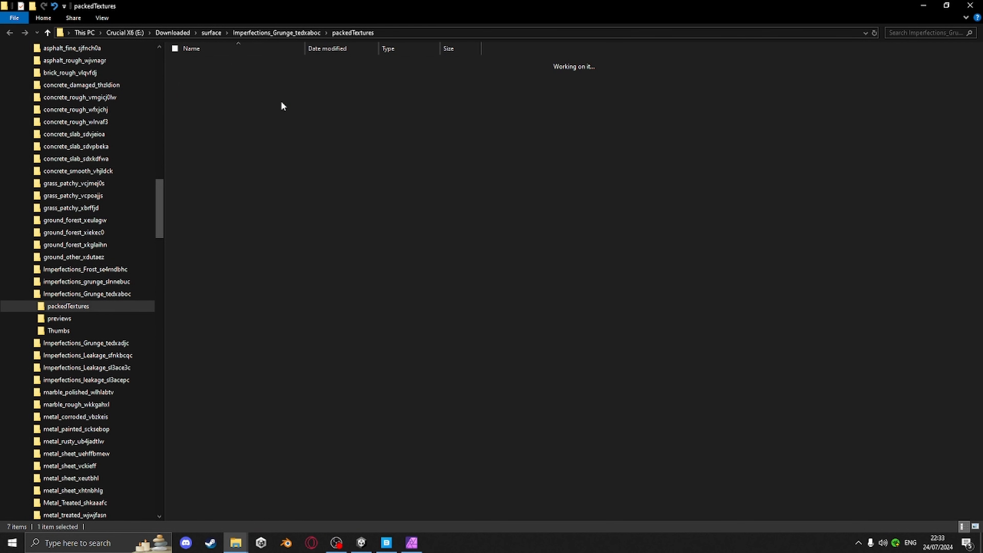
click(289, 33)
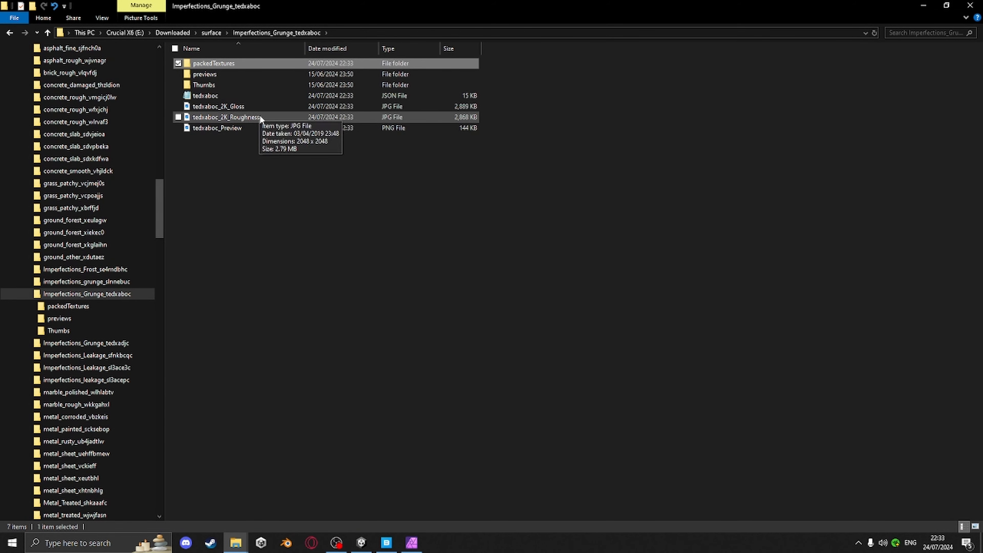
double_click(226, 85)
click(289, 33)
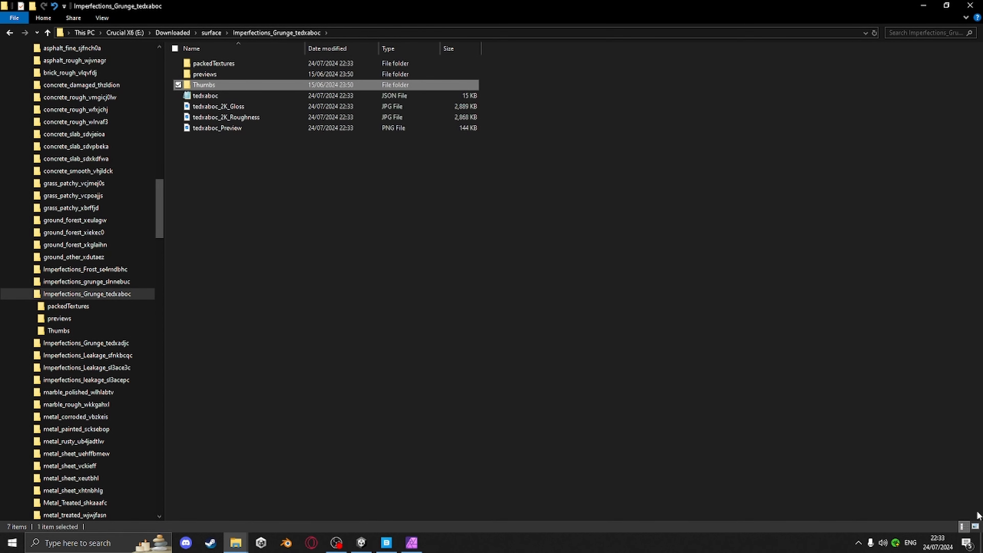
click(975, 525)
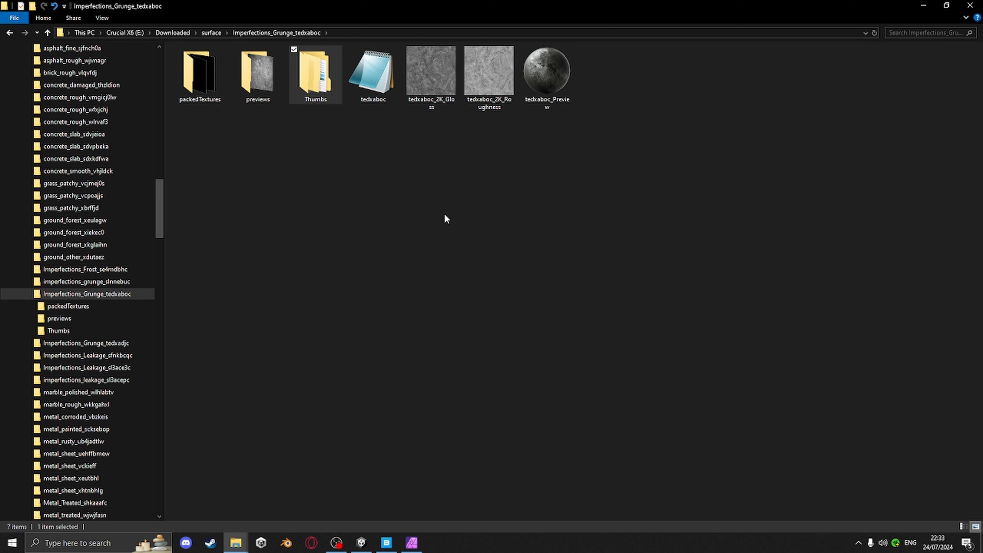
click(426, 78)
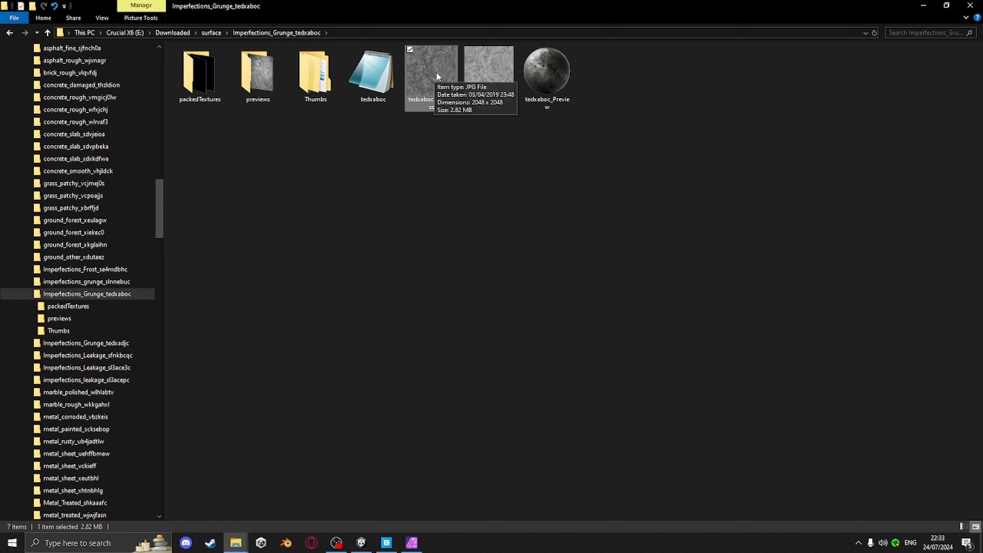
Place tedxaboc_2K_Gloss into the graffiti atlas document in Affinity Photo
drag(436, 73, 437, 372)
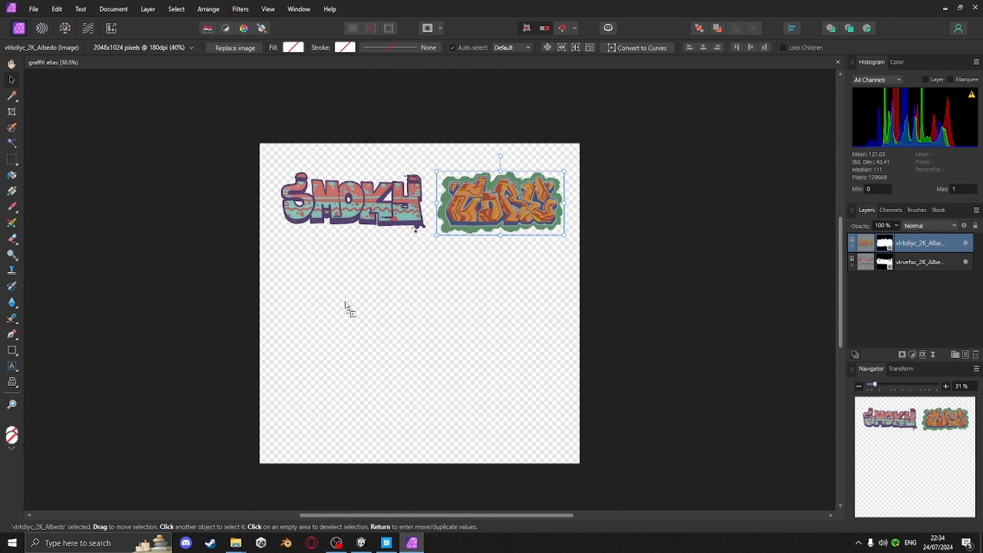
drag(345, 302, 347, 303)
drag(367, 266, 497, 323)
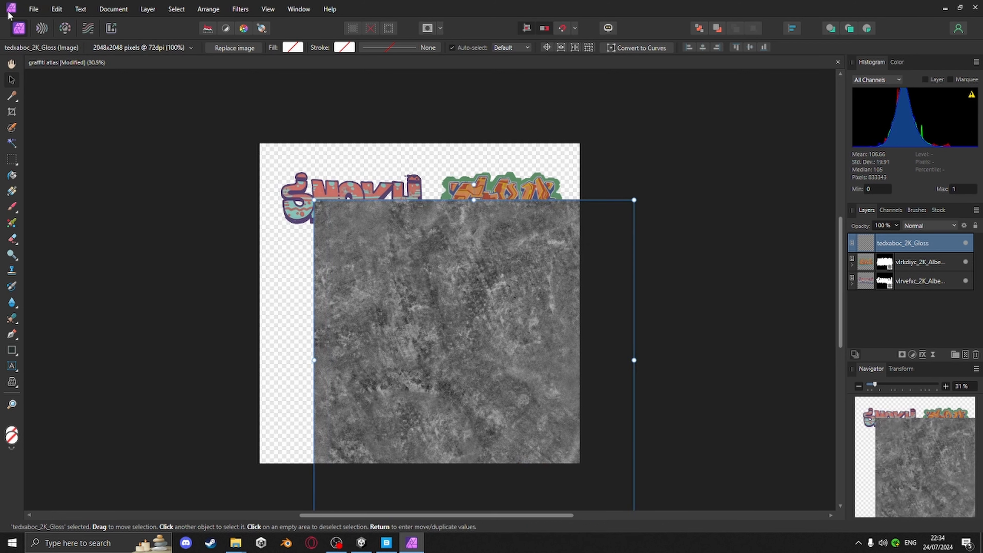
Create a new document of 2048 × 2048 px
click(34, 9)
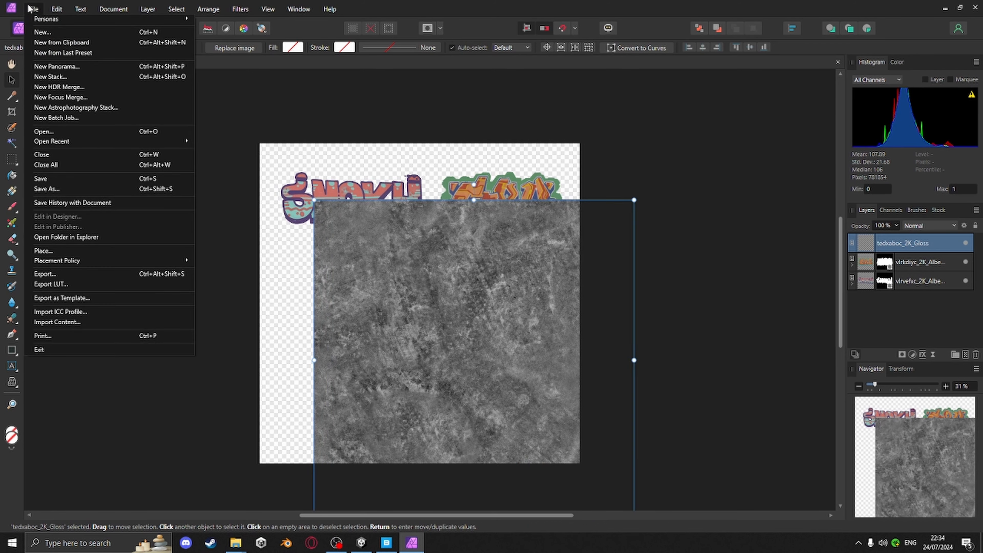
click(54, 34)
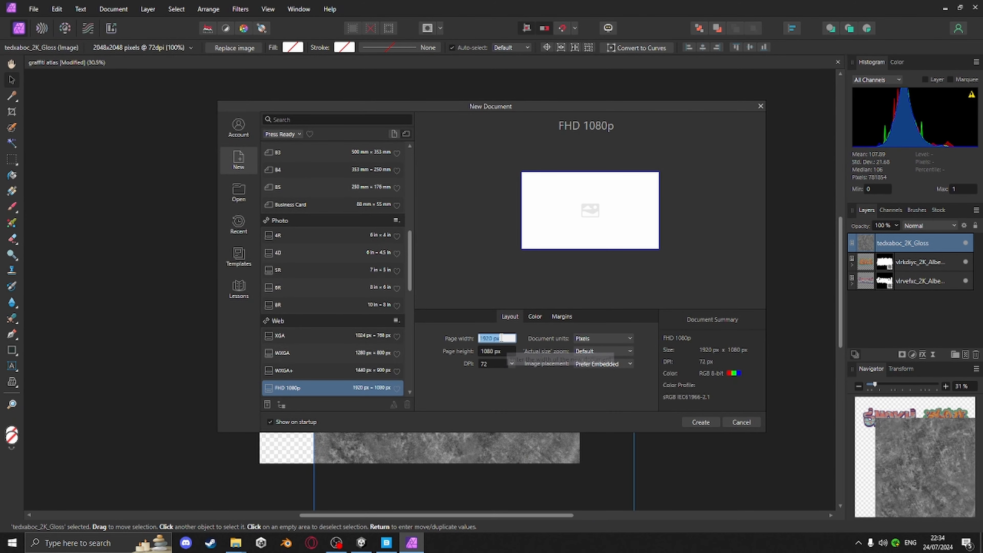
click(501, 338)
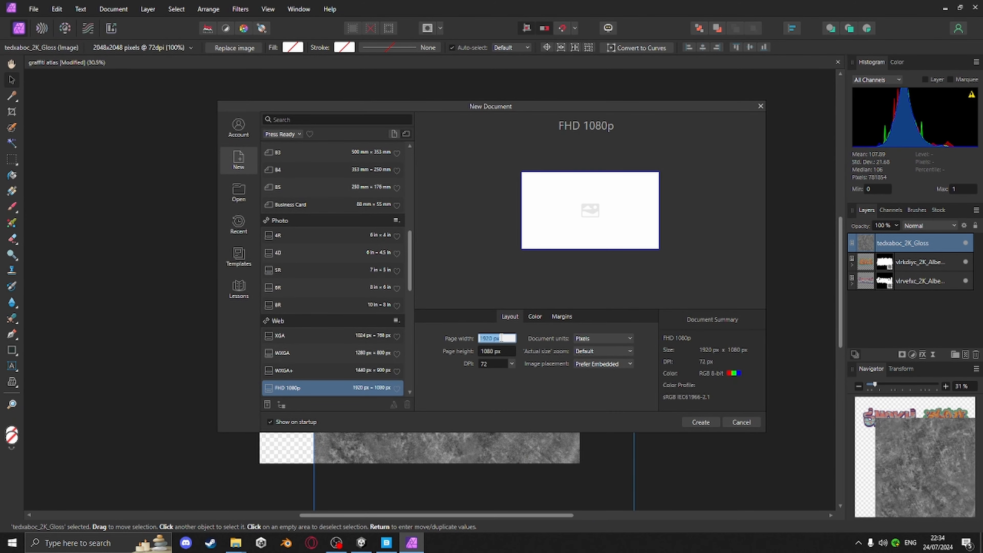
click(498, 351)
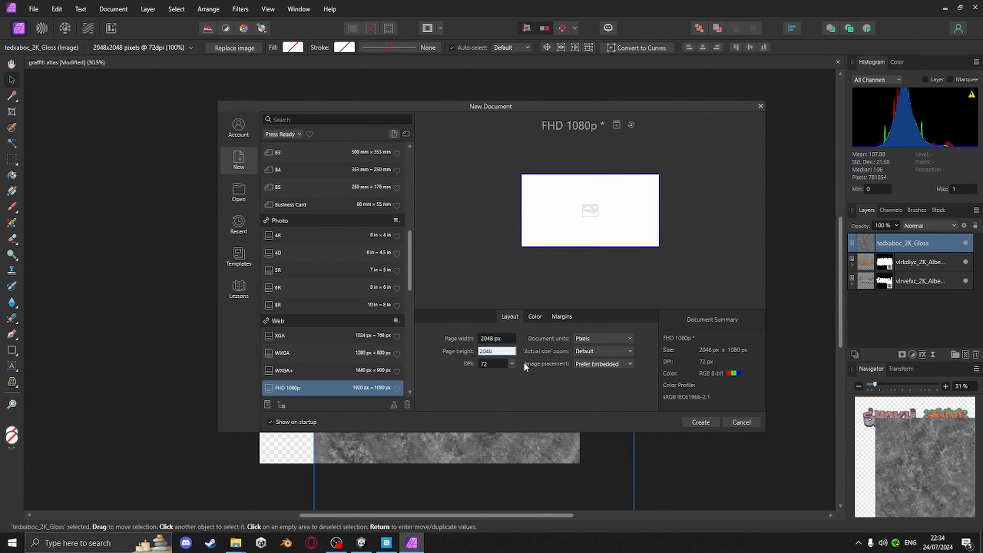
click(700, 422)
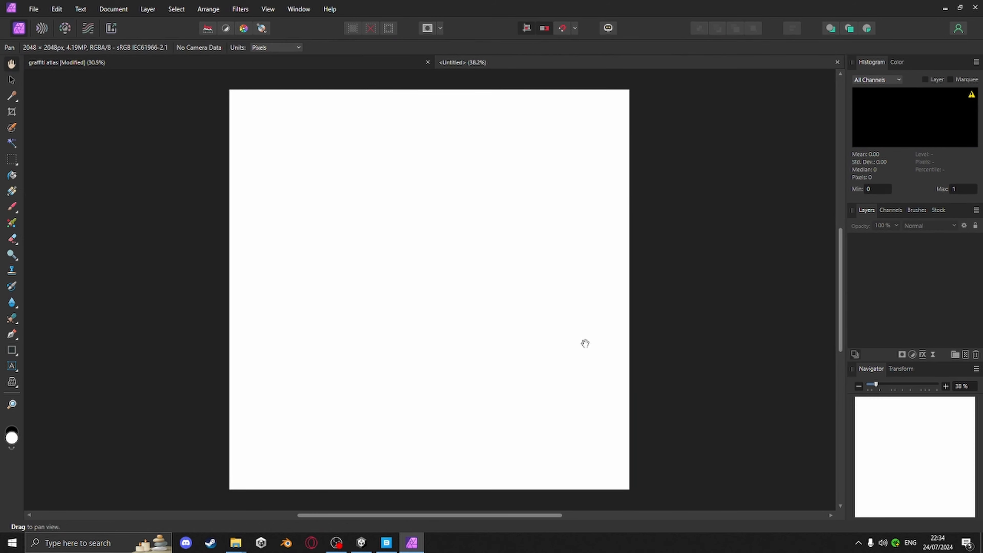
Move the gloss texture layer out of the graffiti atlas into the new untitled document
click(128, 63)
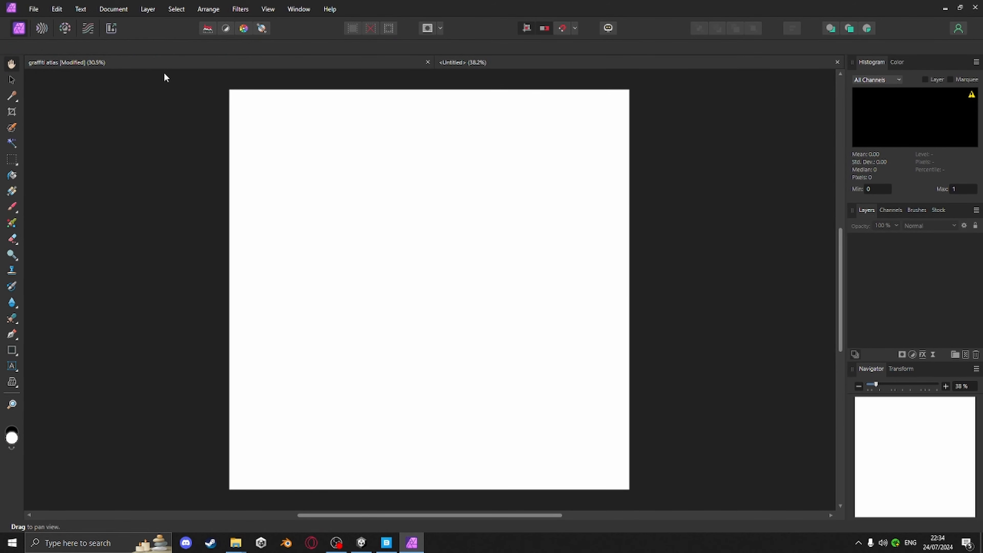
drag(468, 268, 631, 348)
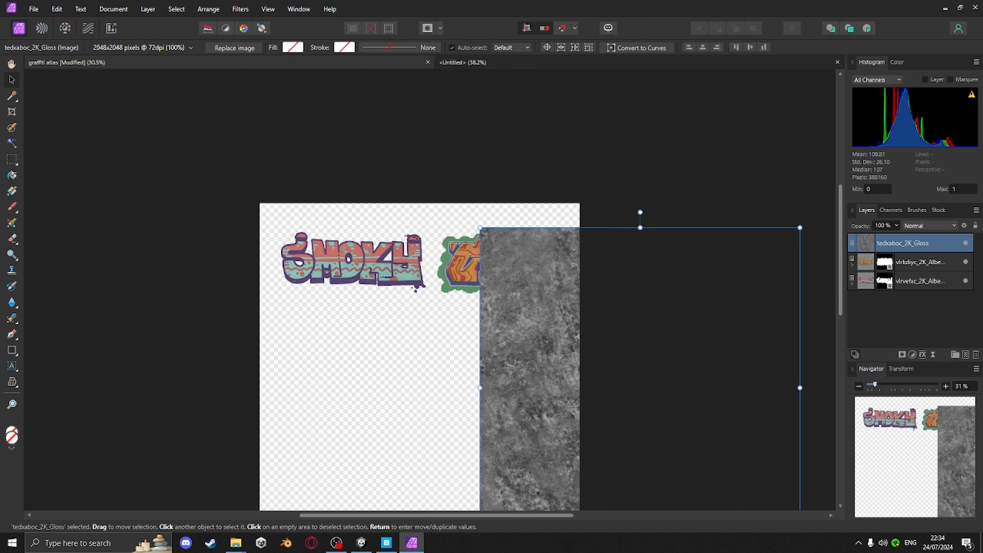
drag(900, 241, 627, 79)
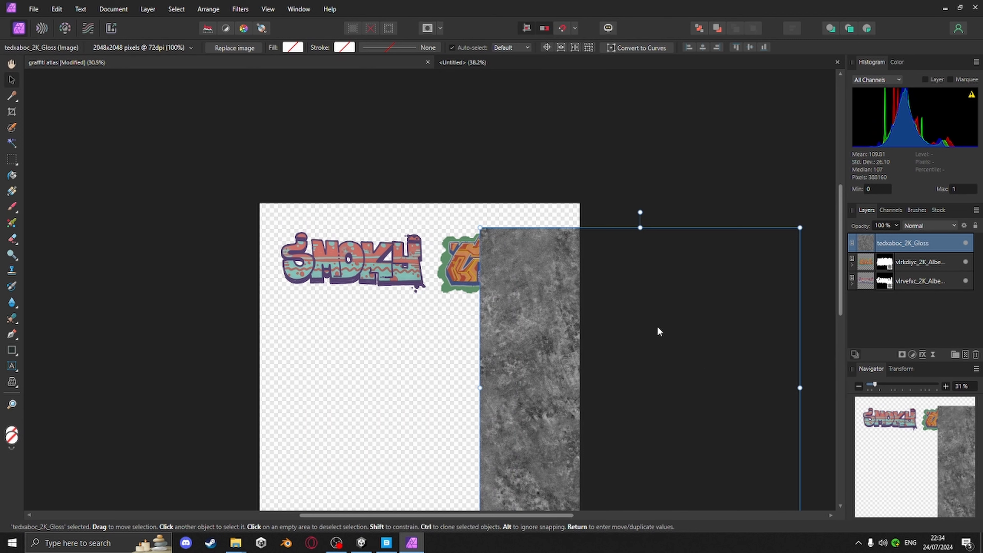
key(ctrl+x)
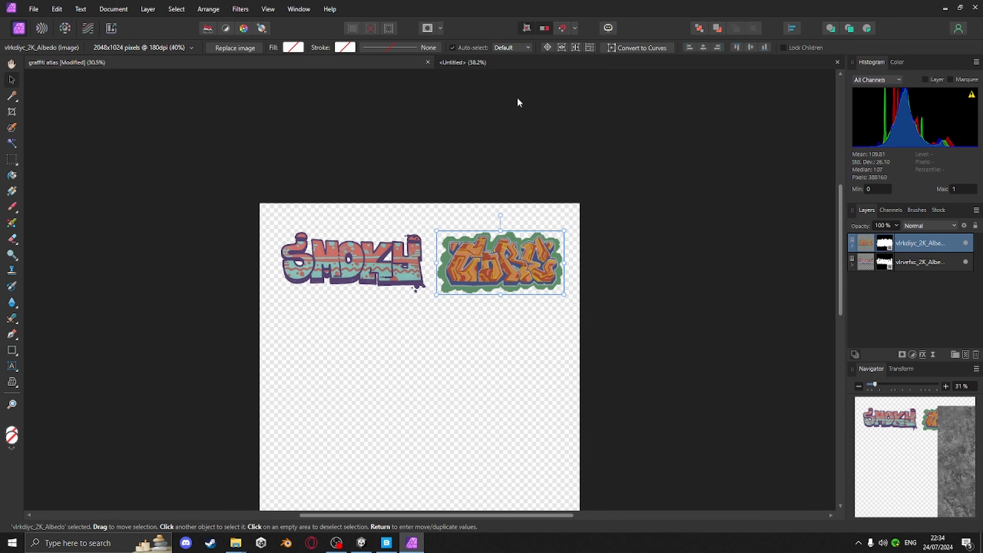
click(525, 65)
key(ctrl+v)
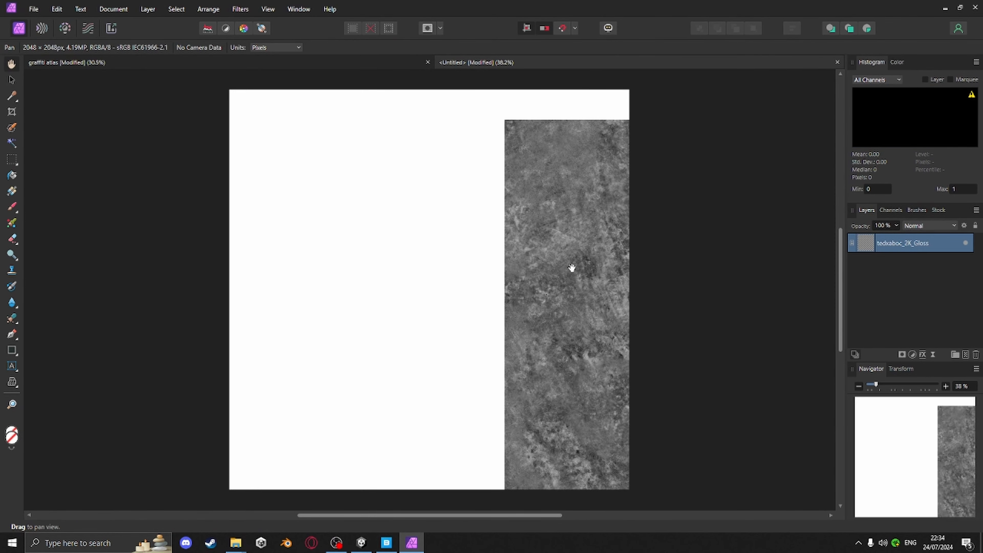
Position the gloss texture so it fills the whole 2048 × 2048 canvas, aligning it to the middle
drag(570, 267, 491, 306)
key(v)
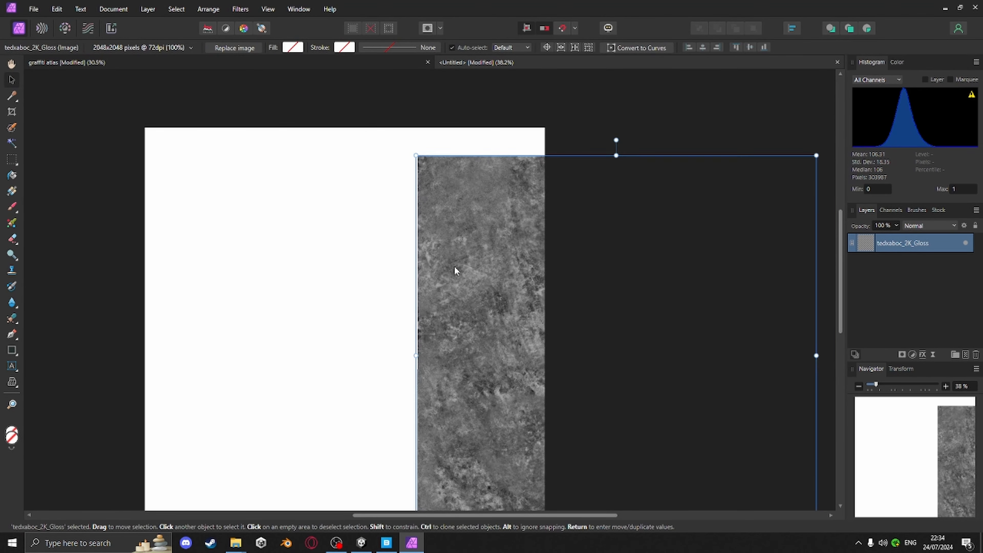
drag(454, 266, 218, 251)
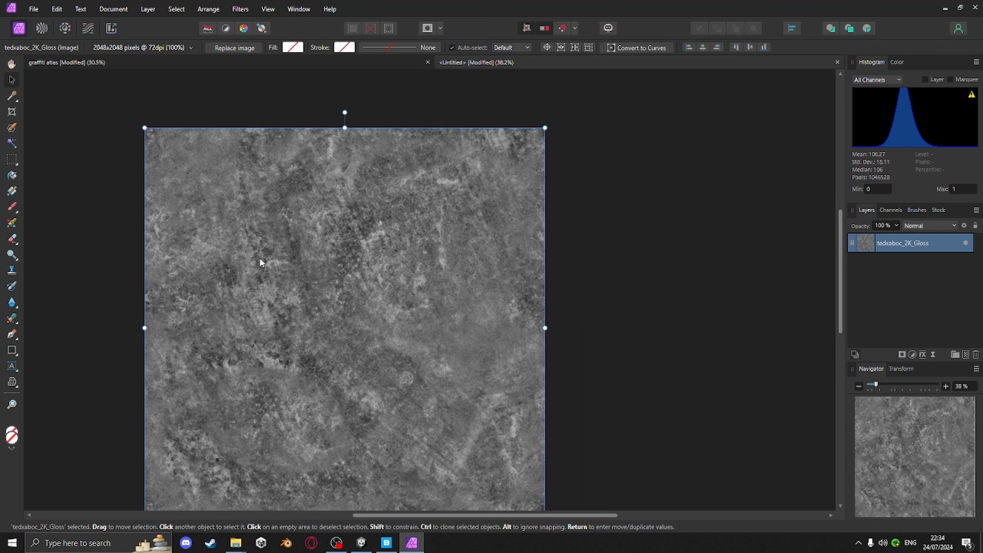
click(751, 48)
middle_drag(594, 226, 676, 194)
middle_drag(687, 238, 677, 244)
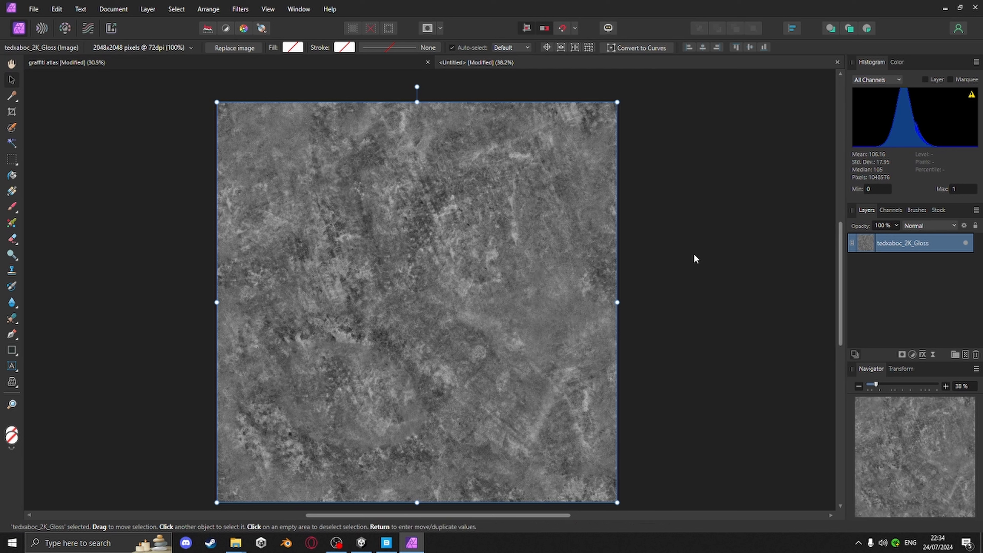
Add a Brightness / Contrast adjustment with contrast at 100% and brightness at 37%
click(923, 354)
click(634, 384)
click(912, 355)
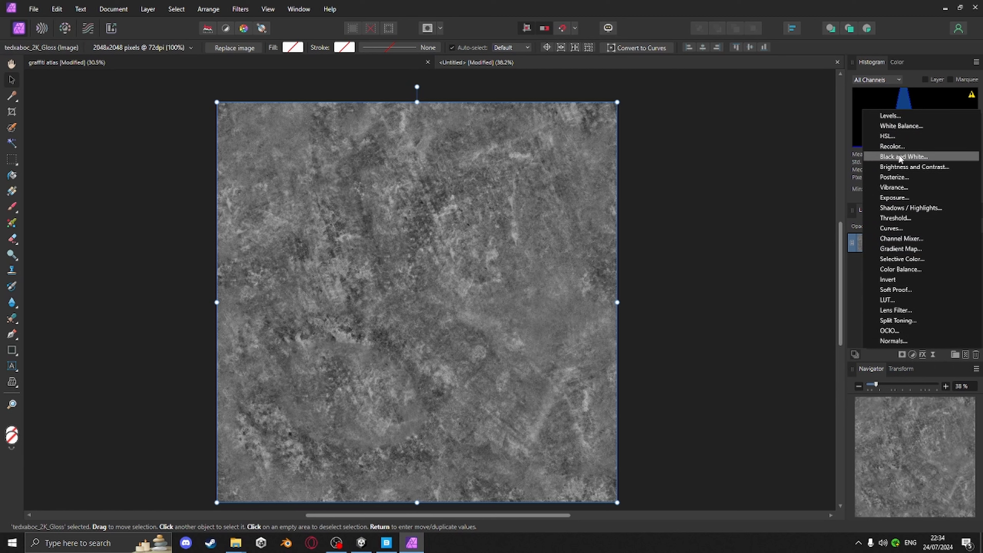
click(902, 167)
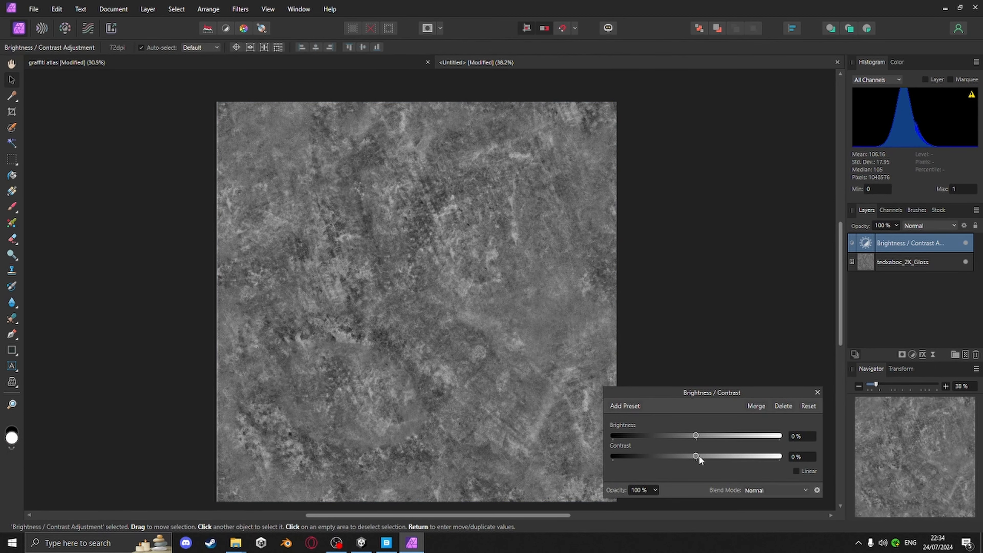
drag(708, 456, 773, 455)
drag(696, 436, 713, 436)
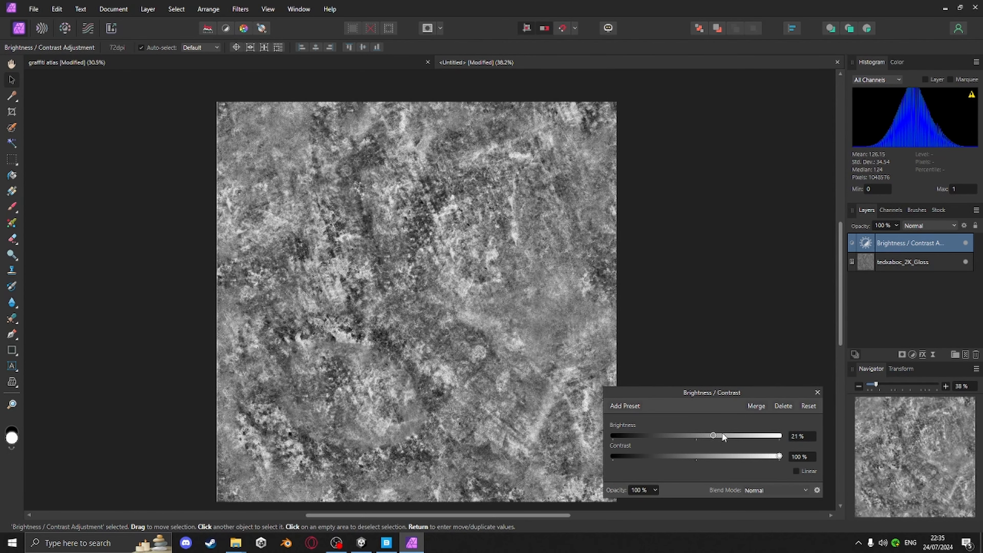
drag(713, 437, 726, 436)
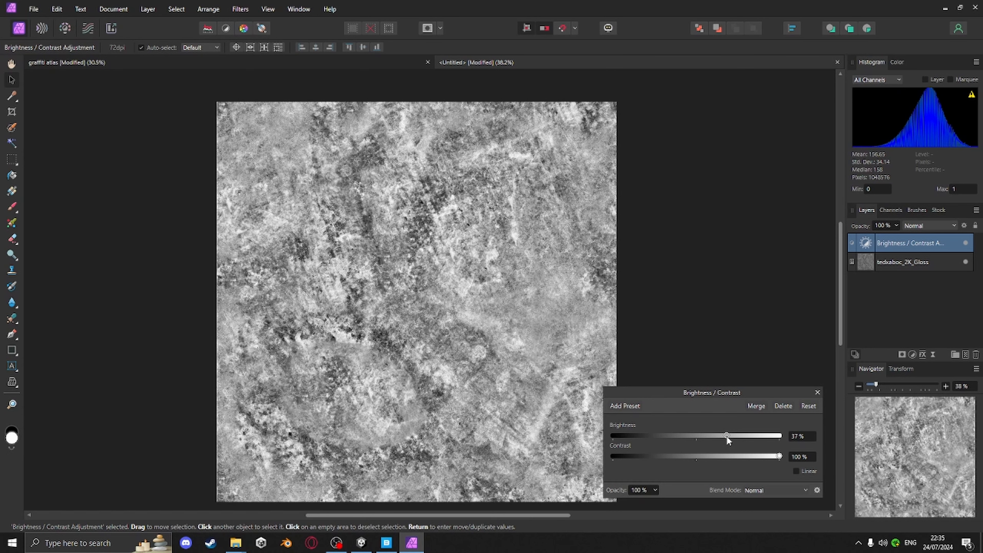
mouse_move(485, 352)
middle_down()
mouse_move(499, 322)
mouse_move(491, 337)
middle_up()
click(817, 392)
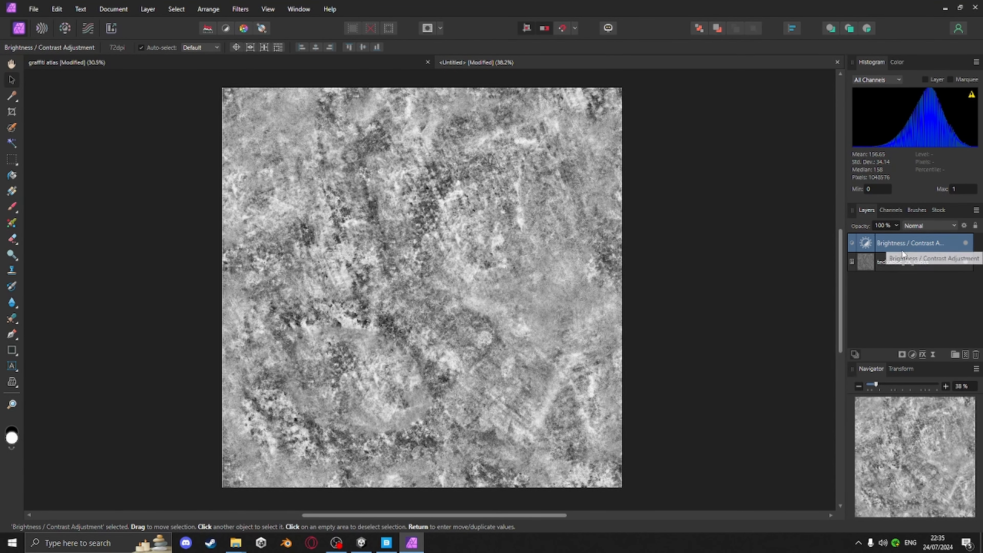
Clip the Brightness / Contrast adjustment into the gloss texture layer beneath it
right_click(908, 278)
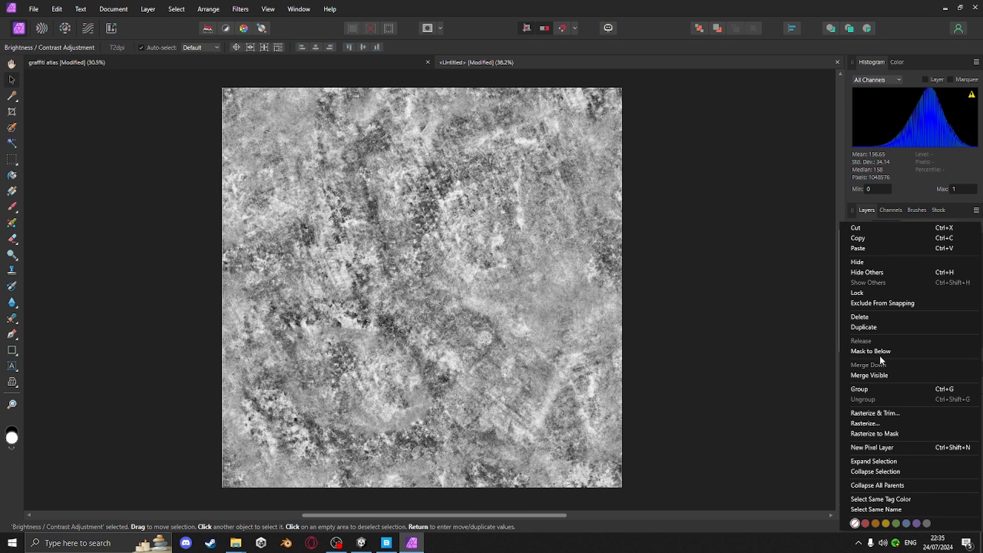
click(910, 348)
click(691, 256)
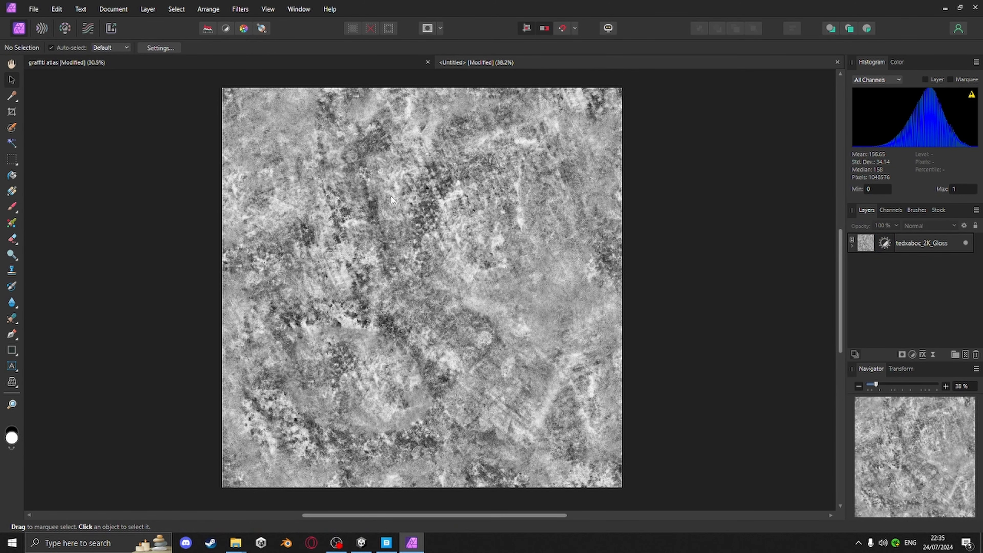
Export the gloss document as a 2048 px PNG named dirt1 into the concrete2 textures folder
ctrl+scroll(540, 193, up, 4)
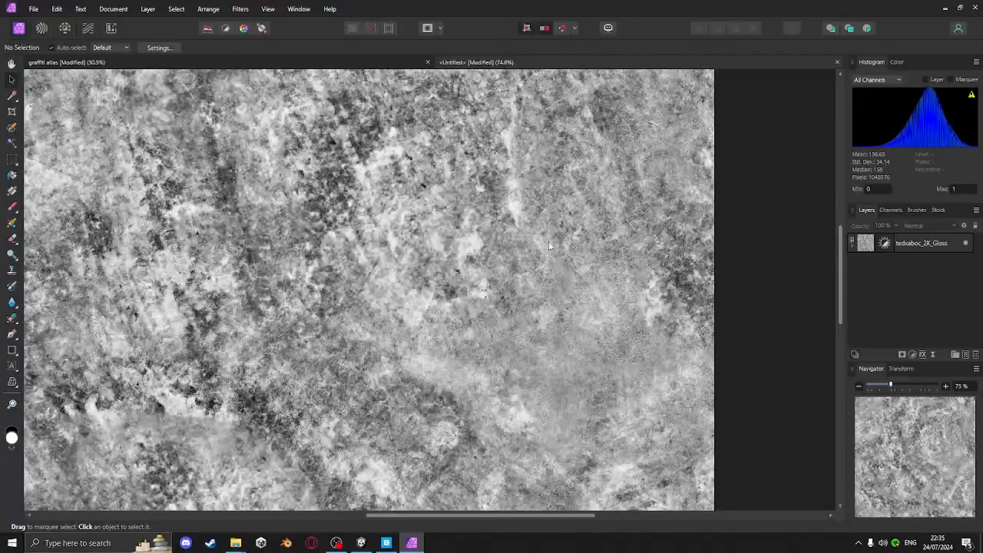
scroll(445, 264, down, 5)
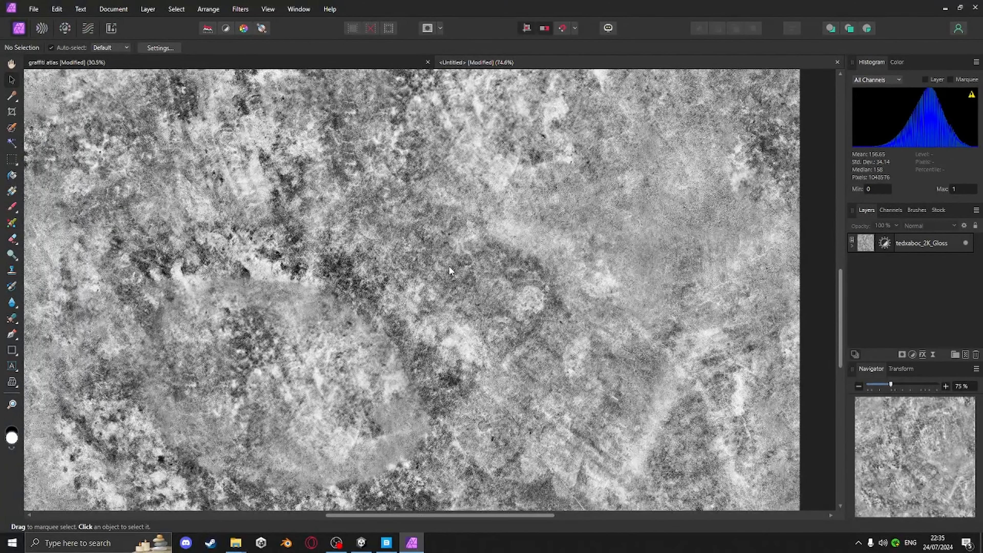
ctrl+scroll(451, 275, down, 4)
scroll(449, 306, up, 4)
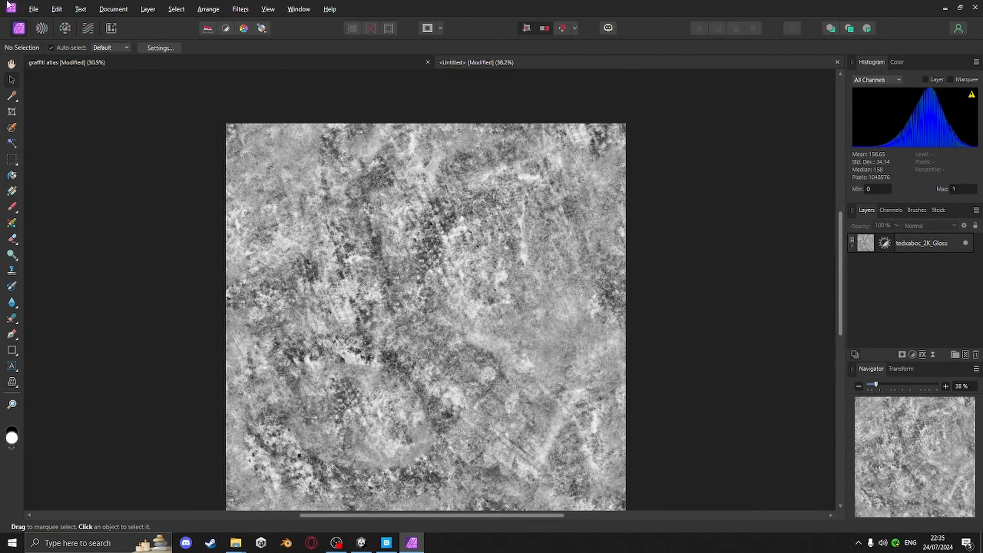
click(33, 9)
click(48, 275)
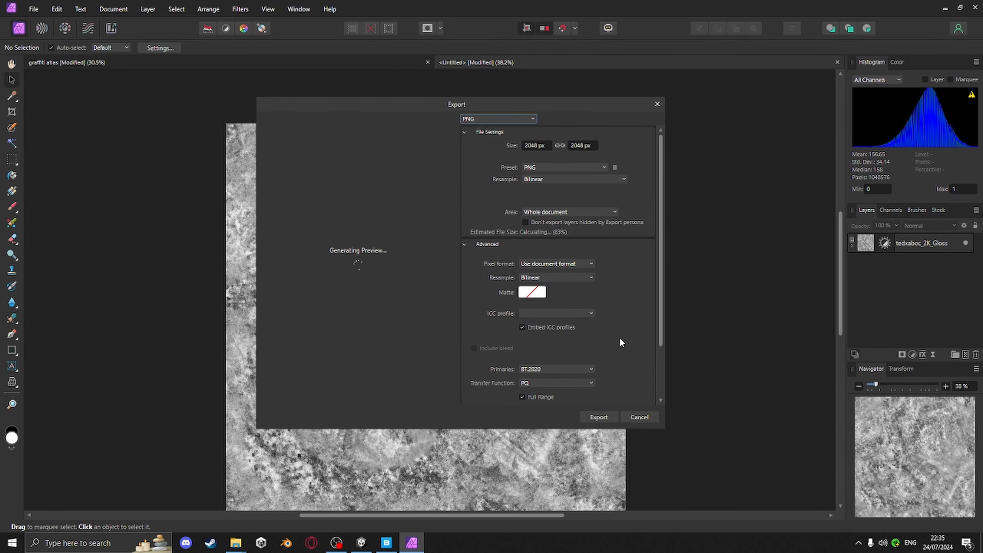
click(599, 417)
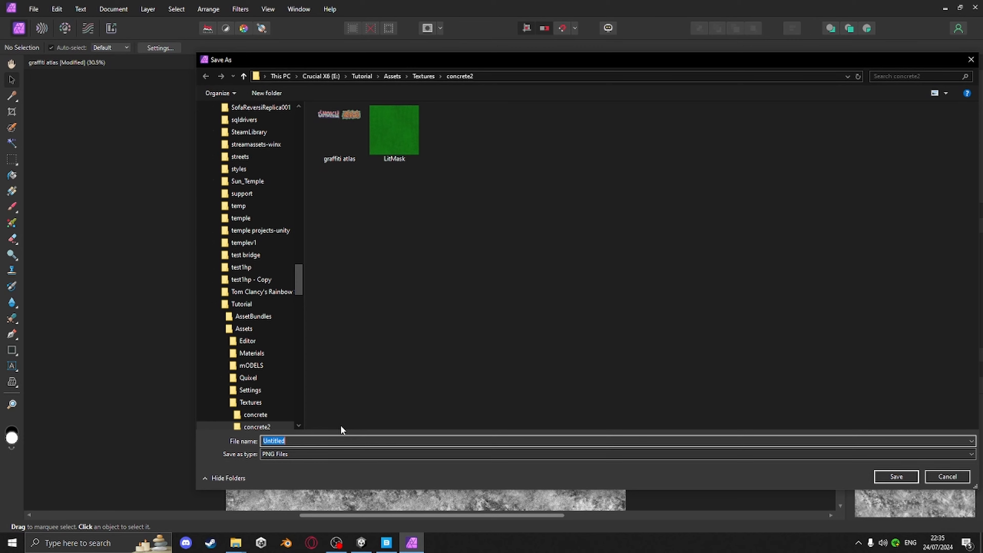
text(dirt1)
key(Return)
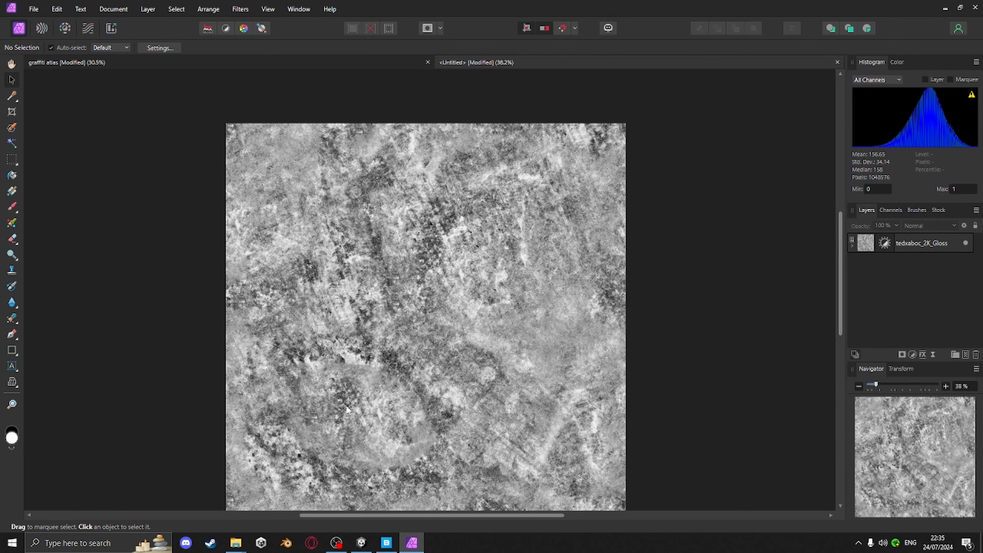
middle_drag(421, 330, 460, 348)
click(446, 336)
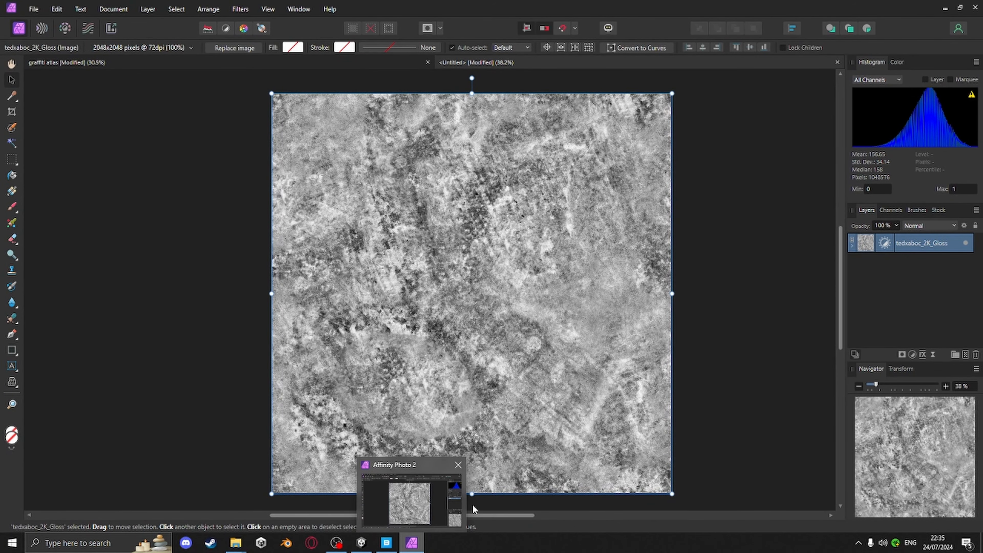
Select the first trending Grunge surface in Quixel Bridge and open its downloaded files folder
click(386, 542)
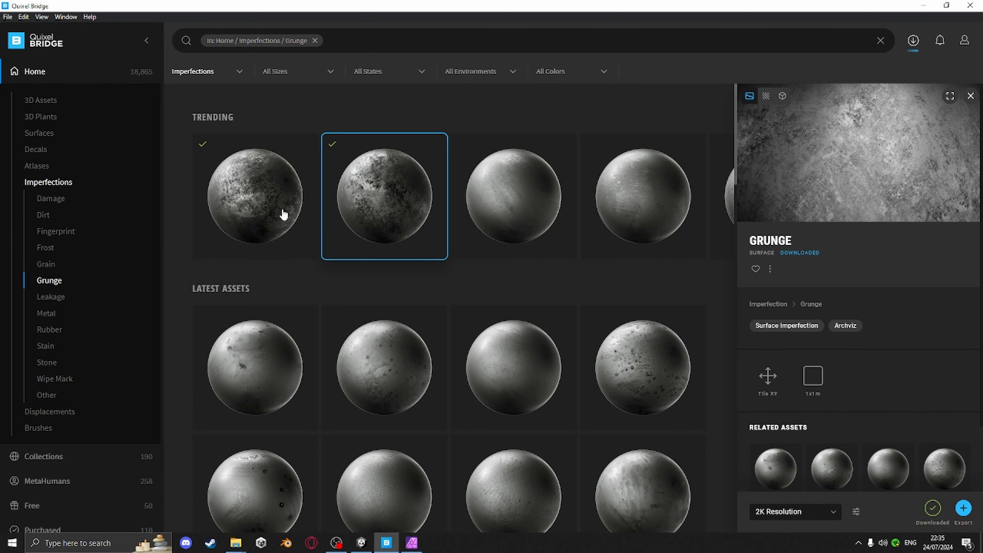
click(241, 185)
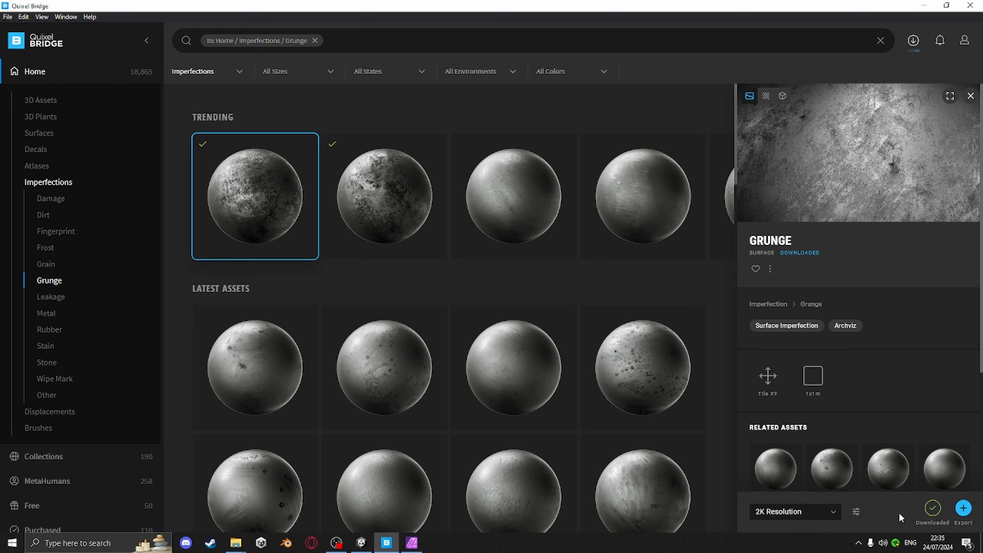
click(933, 508)
click(769, 269)
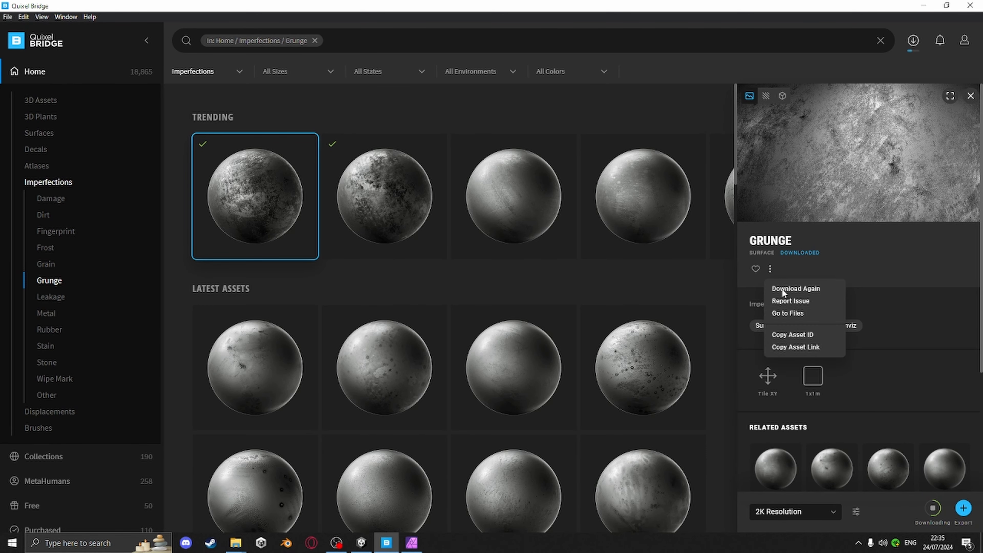
click(791, 314)
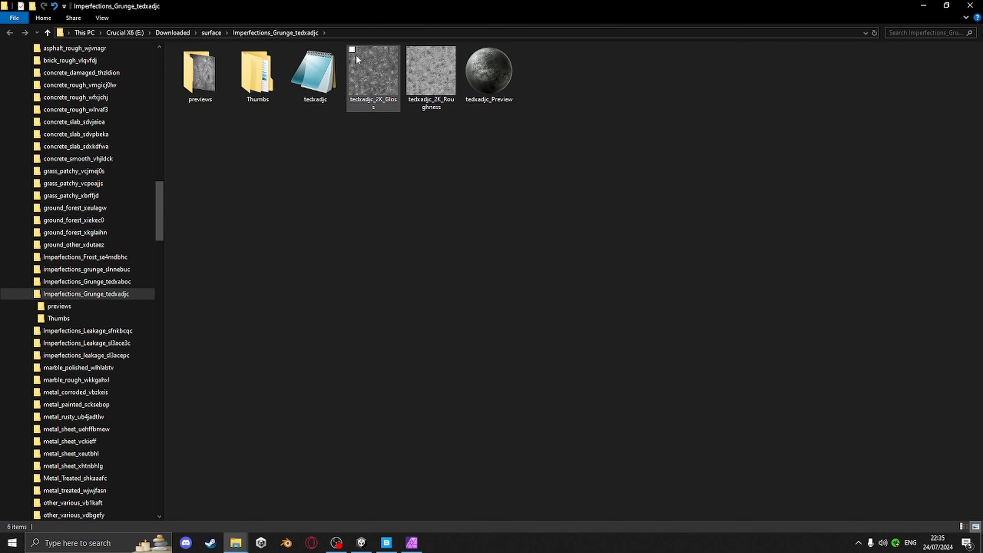
Try to drag the tedxadjc_2K_Gloss map into Affinity Photo
drag(384, 63, 416, 543)
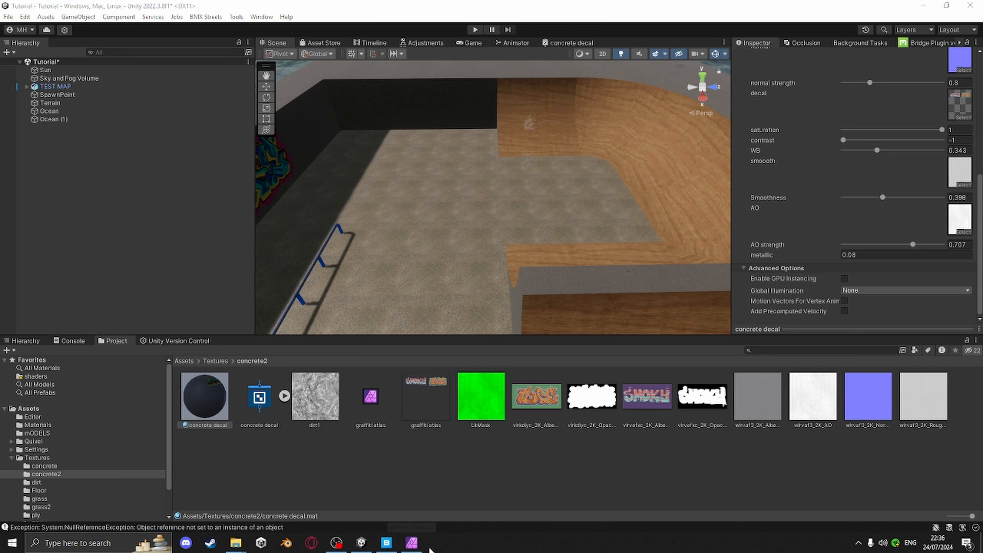
click(411, 545)
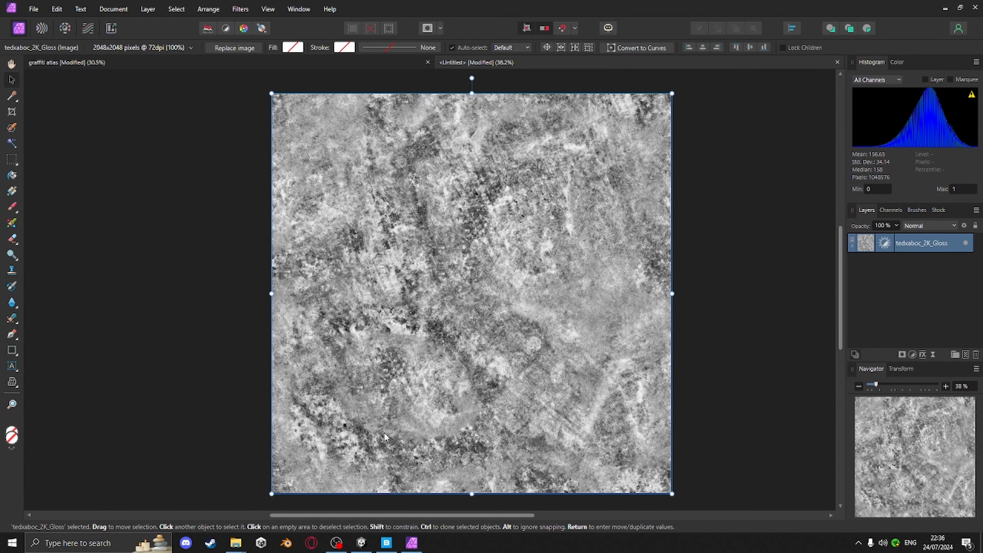
Close the extra File Explorer windows left open from earlier downloads
click(386, 542)
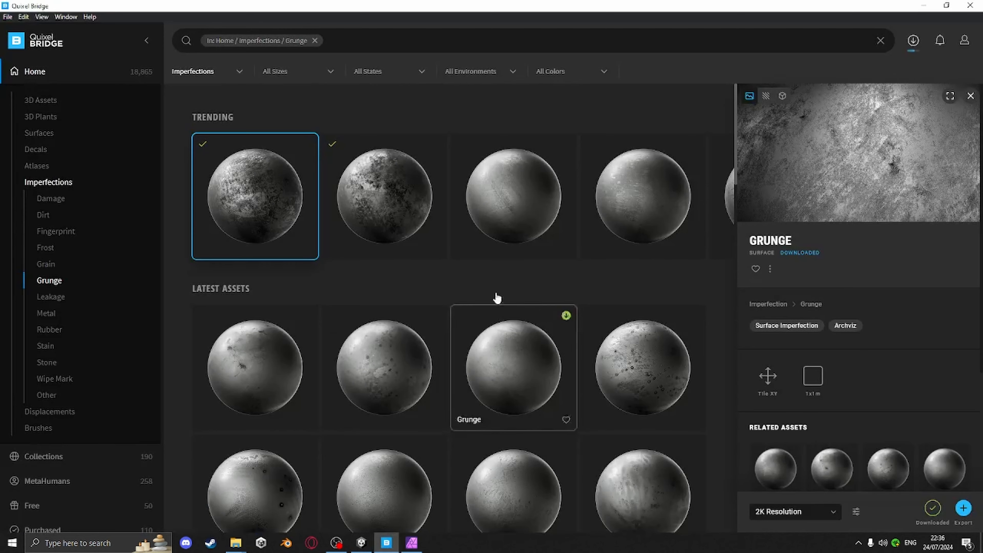
mouse_move(235, 542)
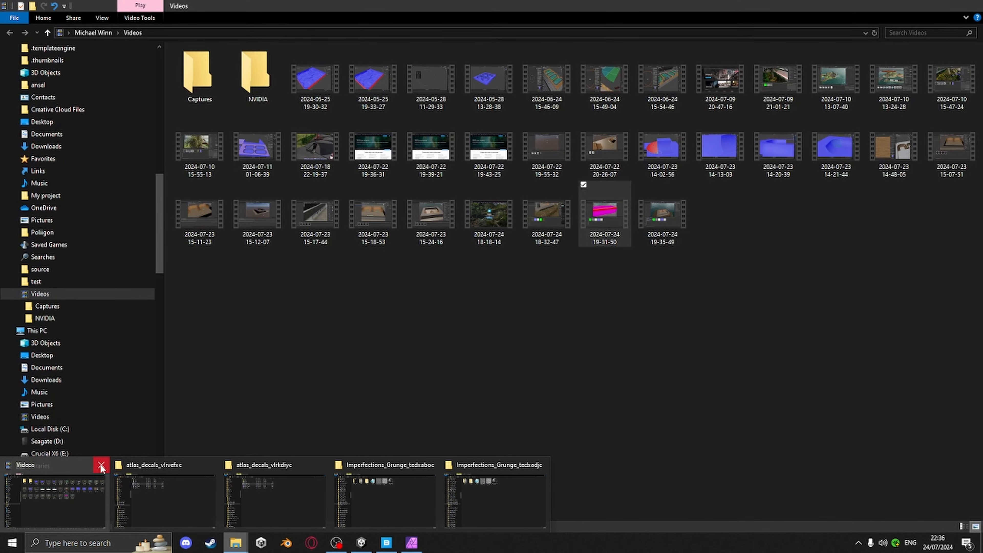
click(99, 464)
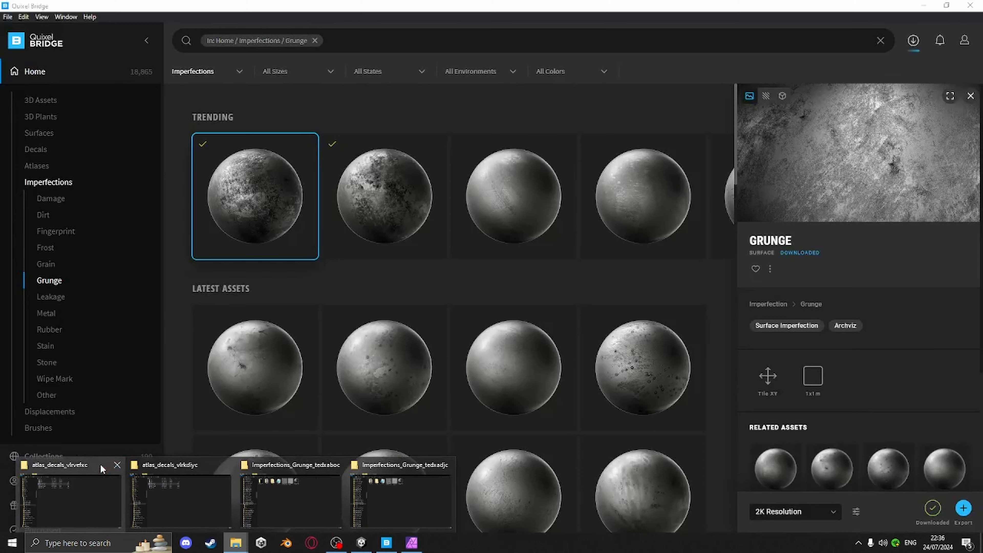
click(117, 464)
click(170, 464)
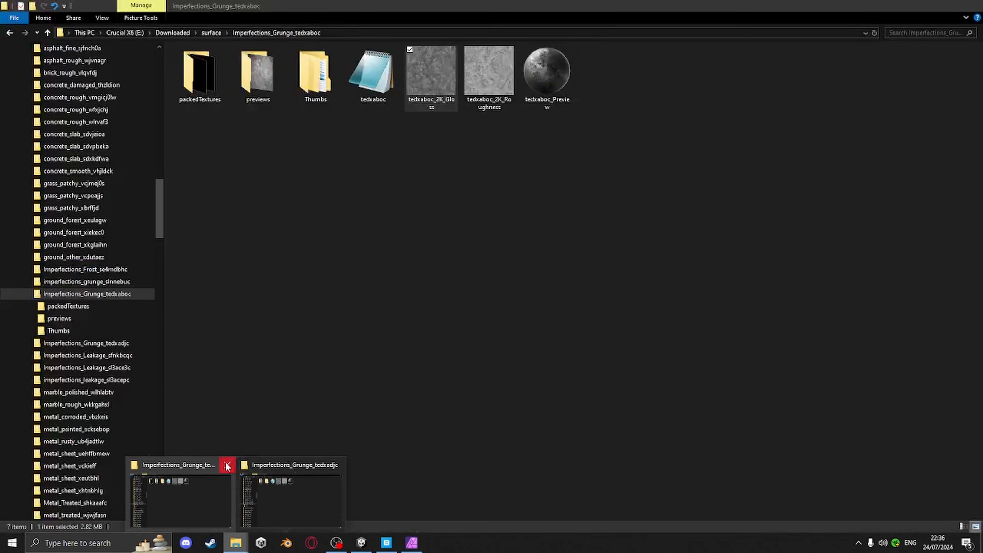
click(227, 466)
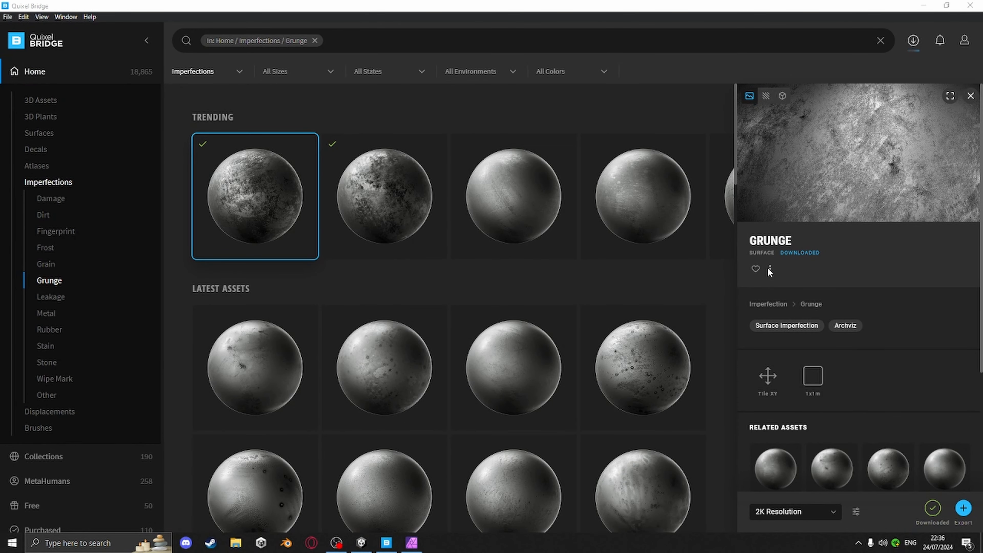
Reopen the Grunge files folder, drag tedxadjc_2K_Gloss into the untitled document and centre it on the canvas
click(769, 268)
click(786, 312)
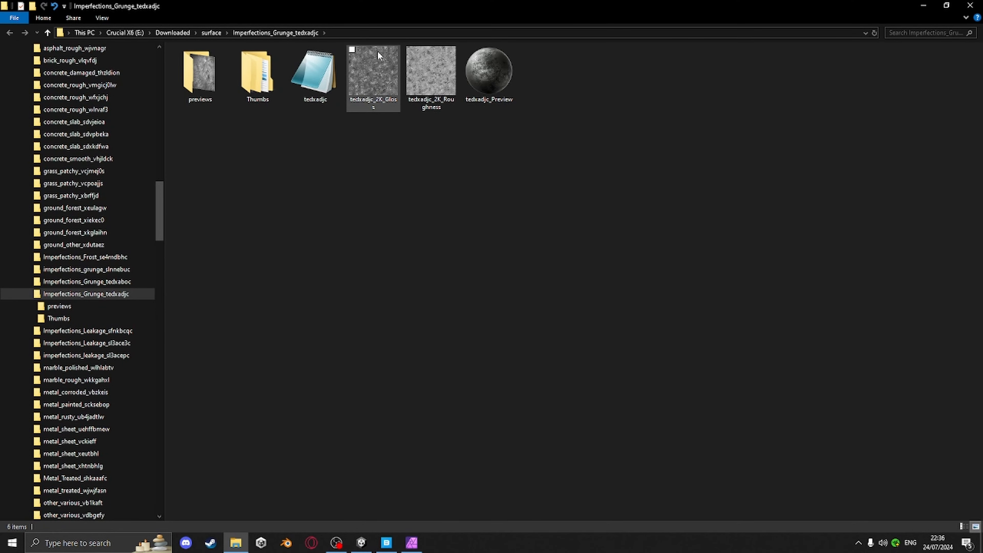
drag(385, 71, 478, 280)
click(701, 48)
click(747, 47)
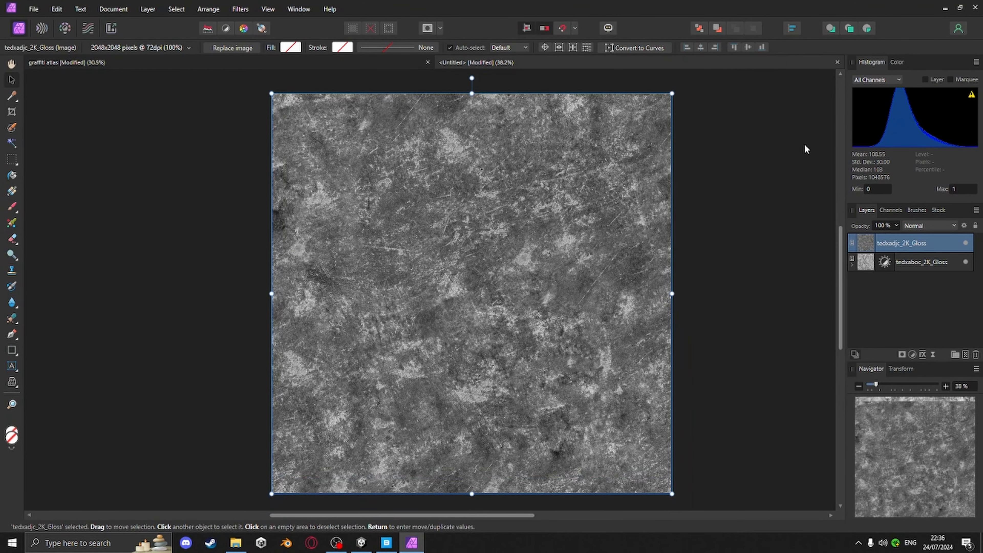
Add a Brightness / Contrast adjustment above the new gloss layer with contrast at 79%
click(922, 355)
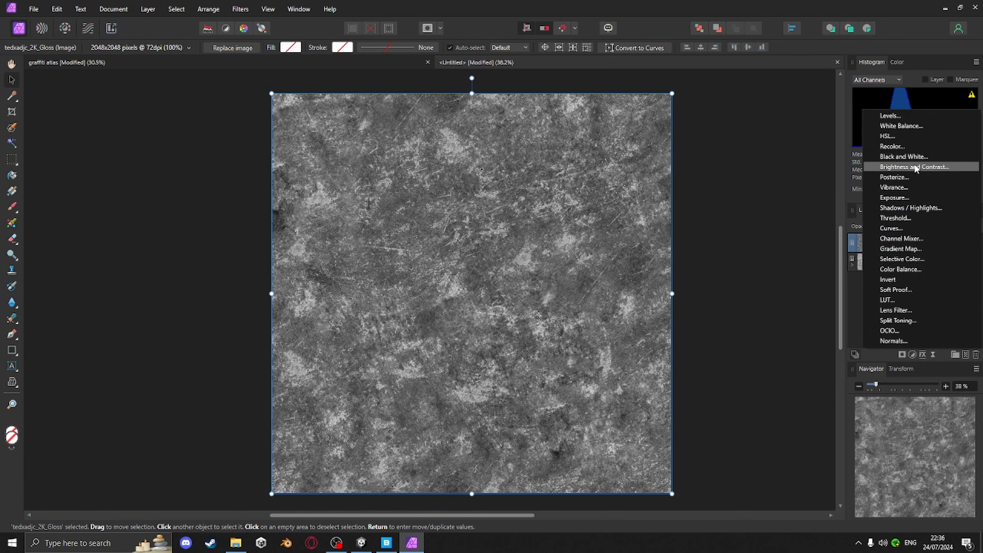
click(915, 167)
drag(695, 457, 760, 459)
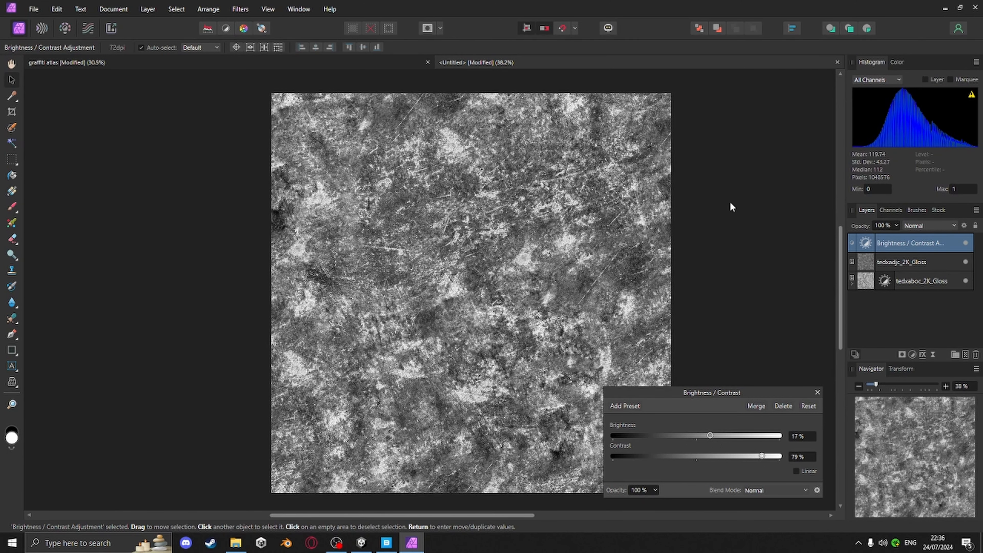
click(771, 334)
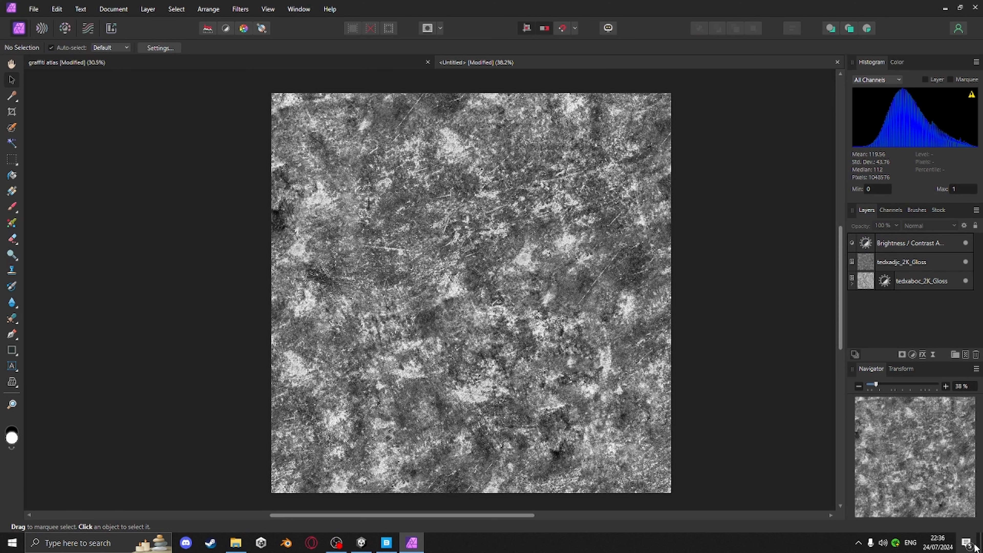
click(966, 542)
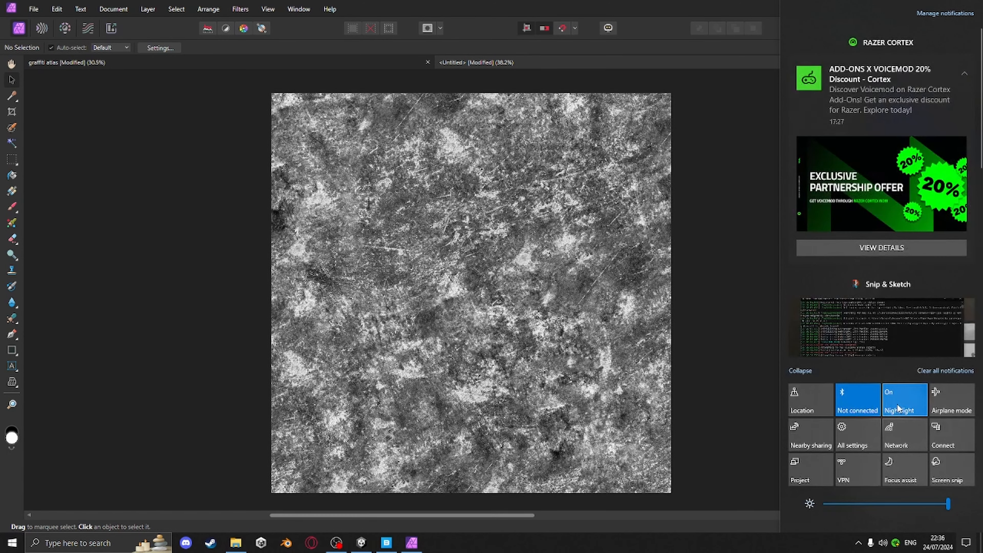
click(740, 333)
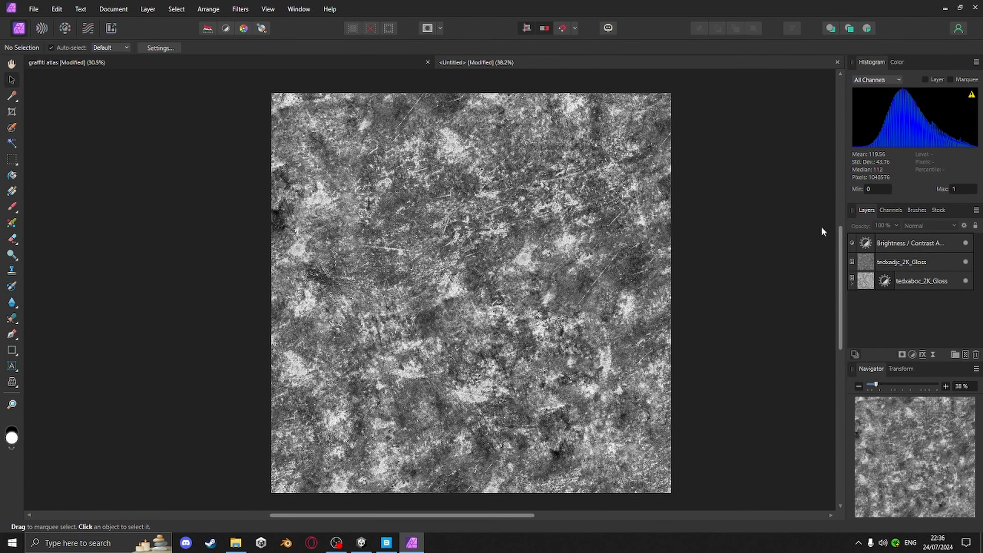
Raise the adjustment's contrast to 93% and brightness to 24%
double_click(866, 243)
drag(767, 457, 774, 457)
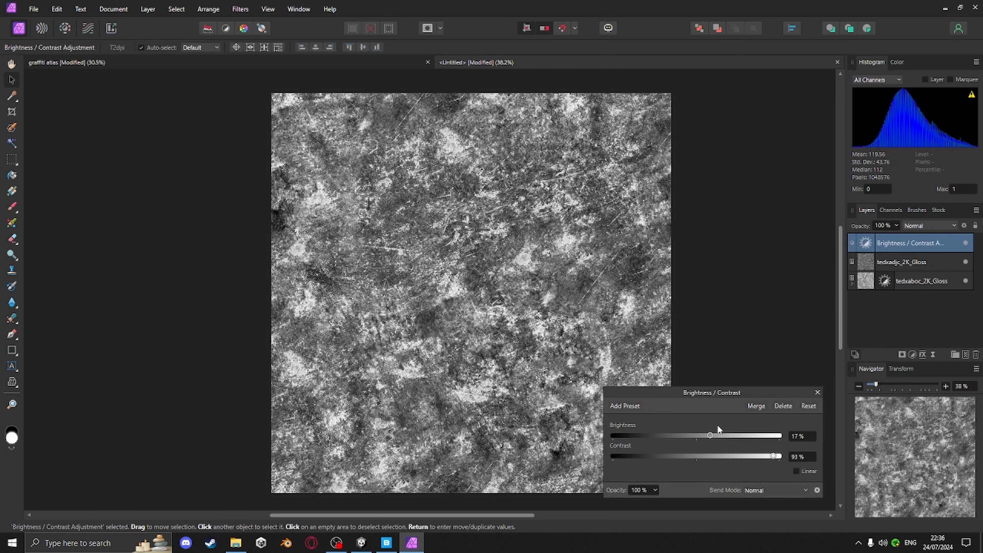
drag(710, 436, 717, 437)
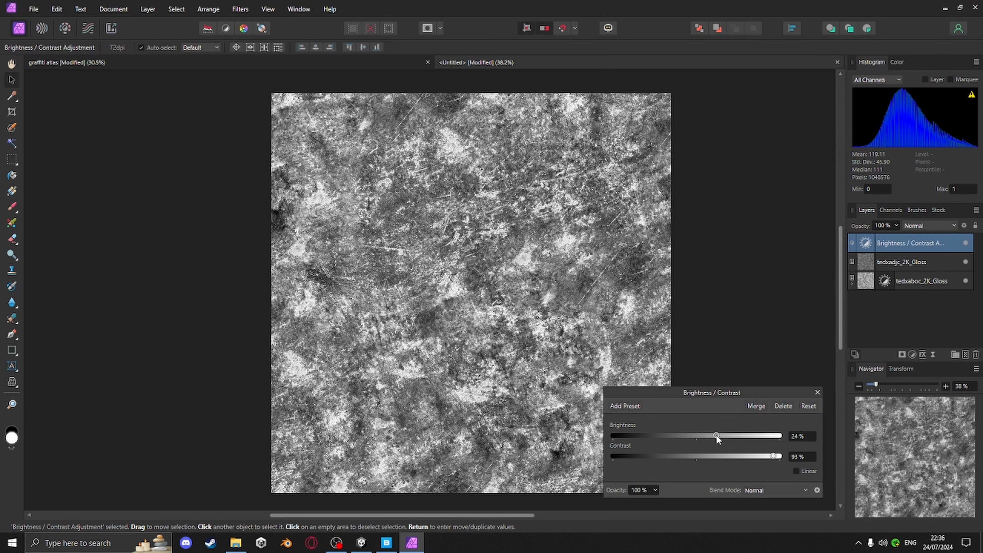
click(738, 219)
Clip the Brightness / Contrast adjustment into the tedxadjc_2K_Gloss layer
right_click(875, 243)
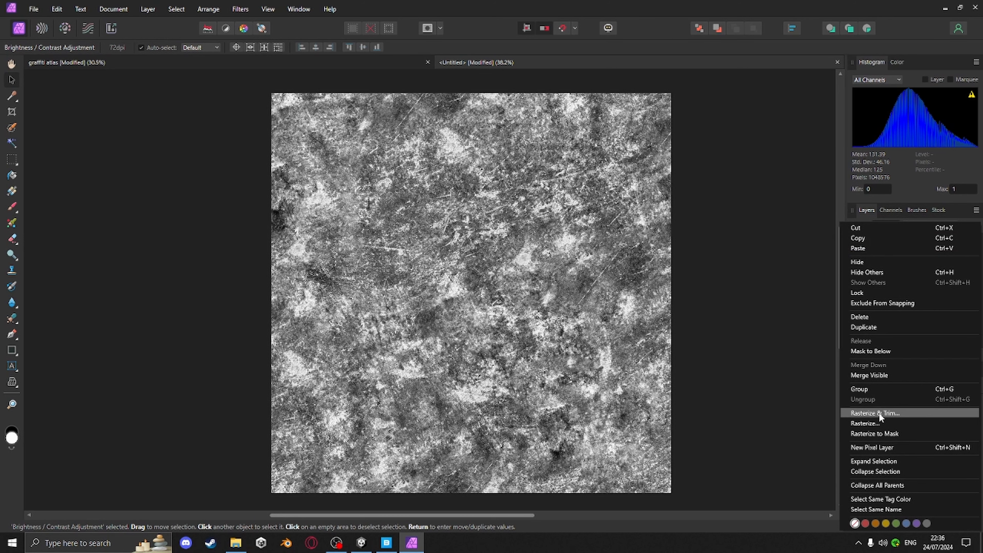
click(870, 351)
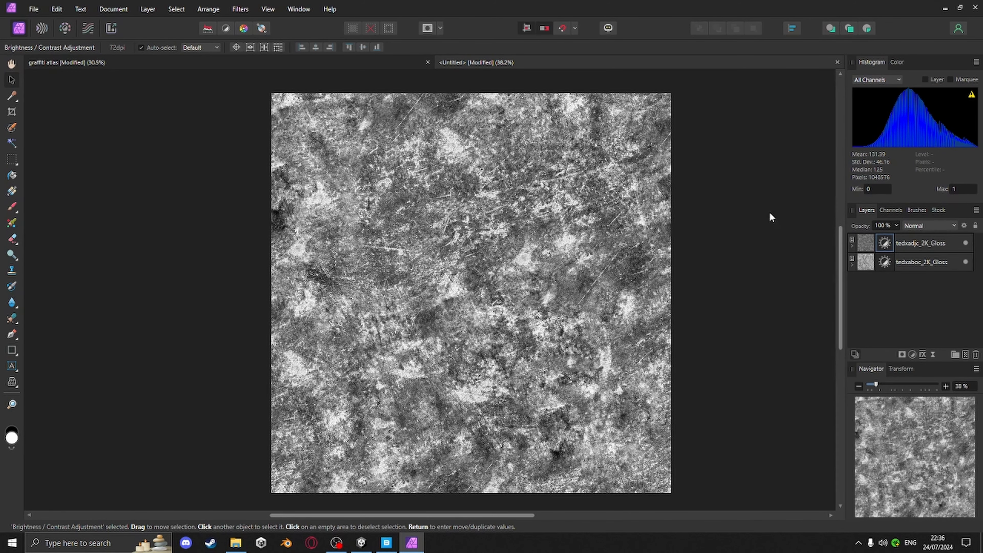
click(769, 214)
Export the gloss document as a PNG named dirt2 into the concrete2 textures folder
click(34, 8)
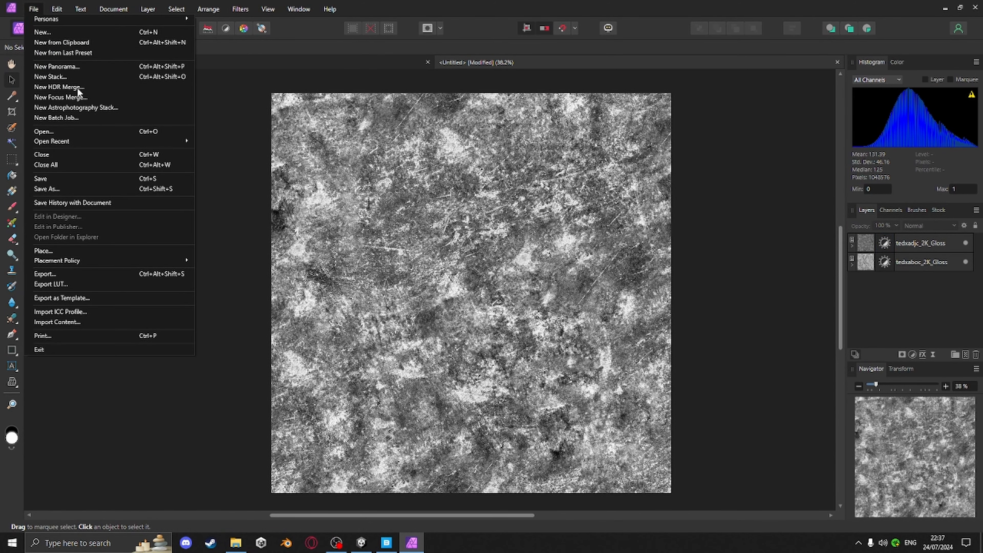
click(63, 275)
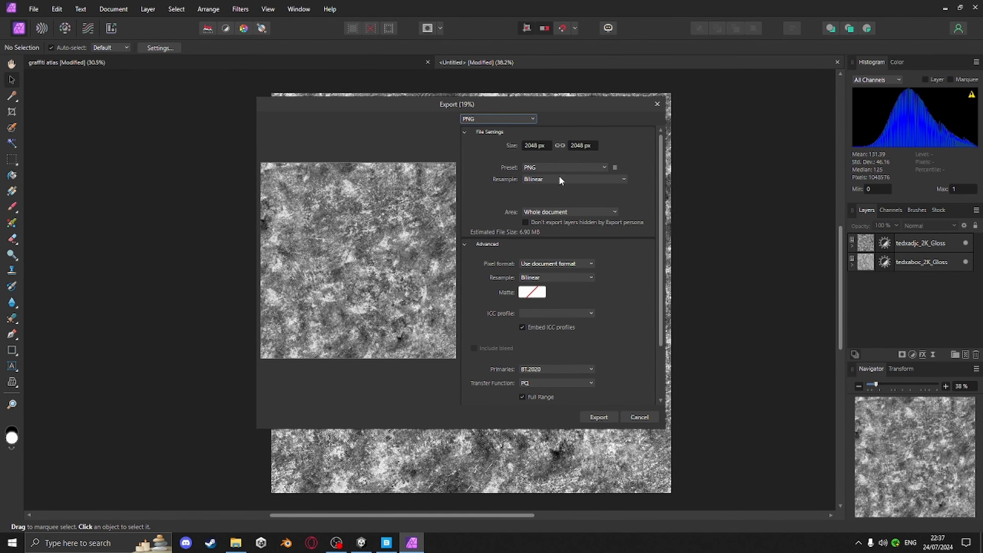
click(598, 417)
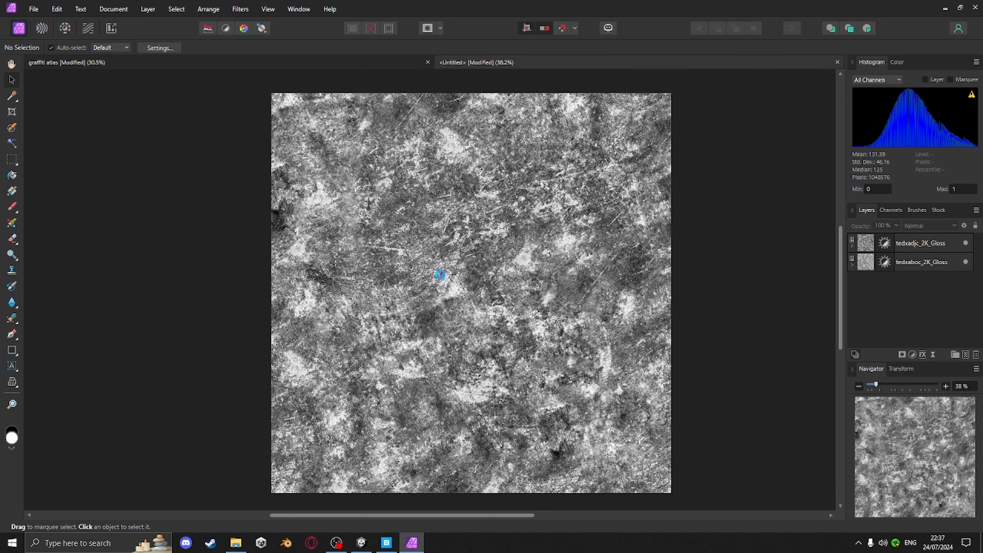
text(dirt2)
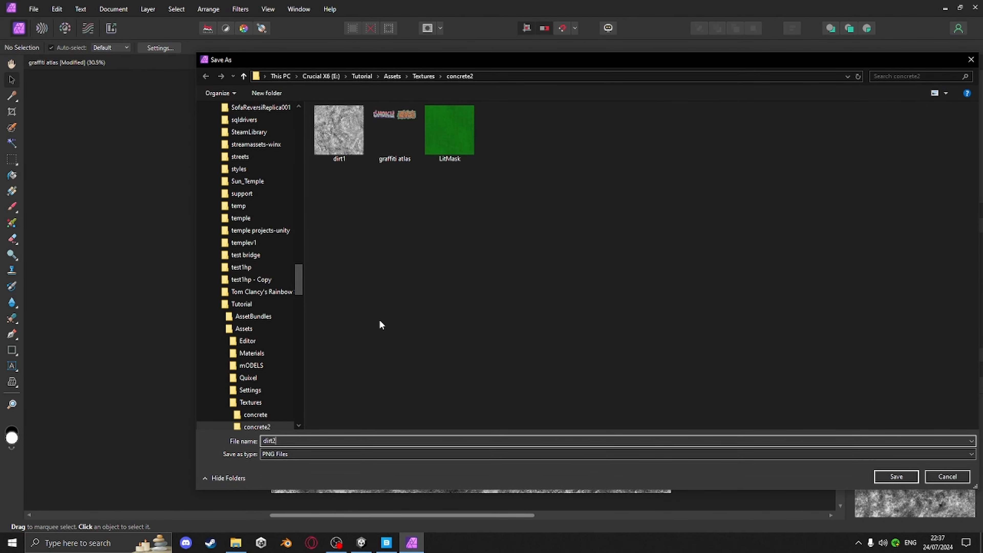
key(Return)
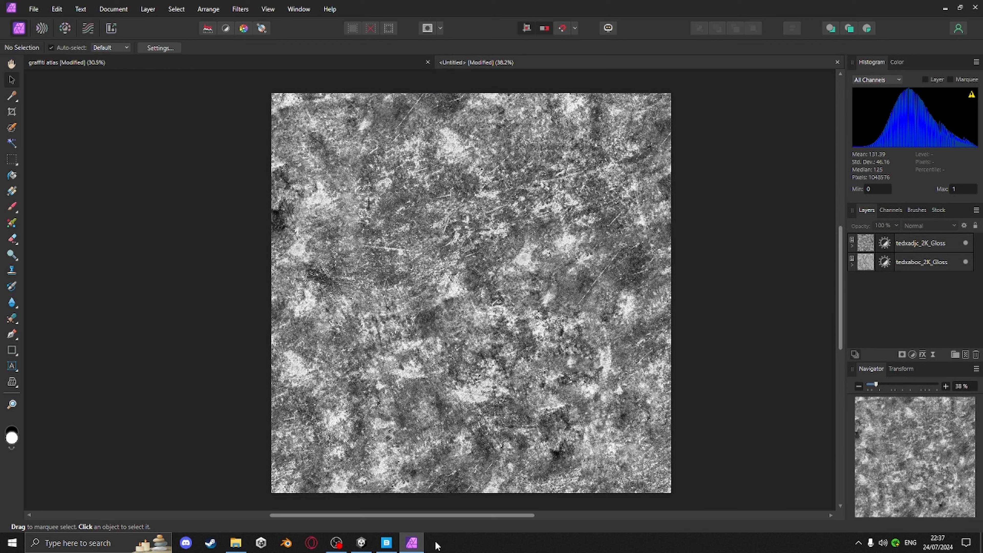
Switch to Unity and open the concrete decal shader graph in a maximized editor window
mouse_move(389, 547)
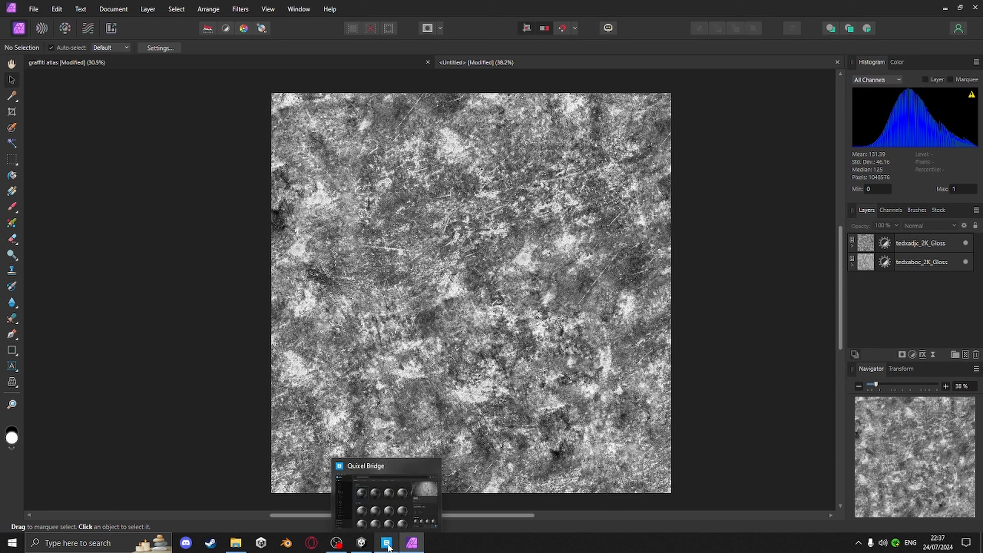
click(361, 543)
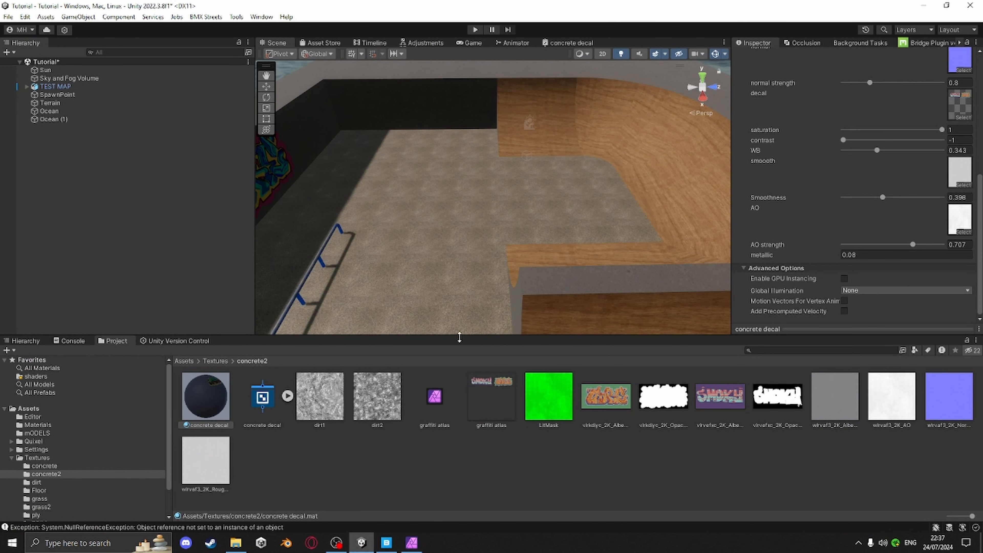
click(262, 398)
scroll(805, 179, up, 5)
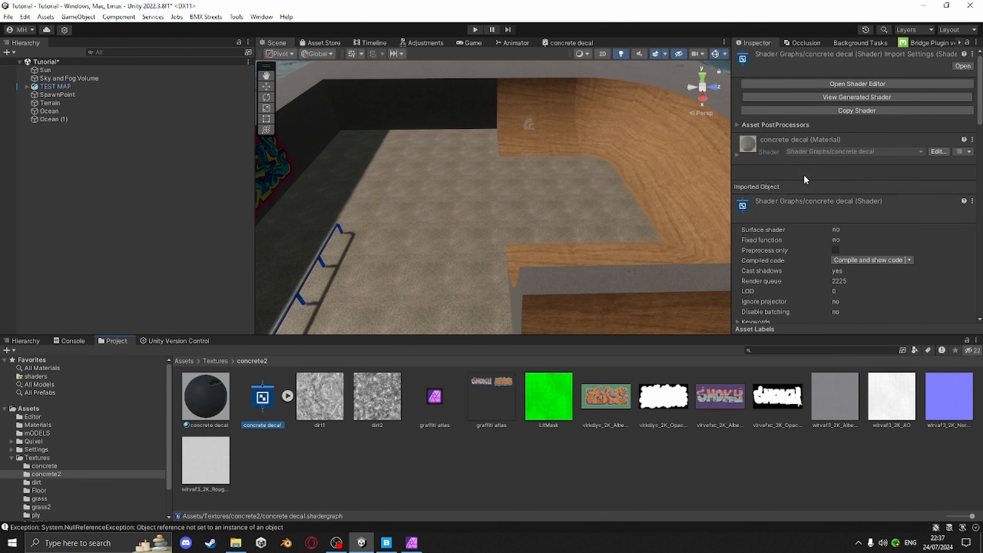
click(857, 84)
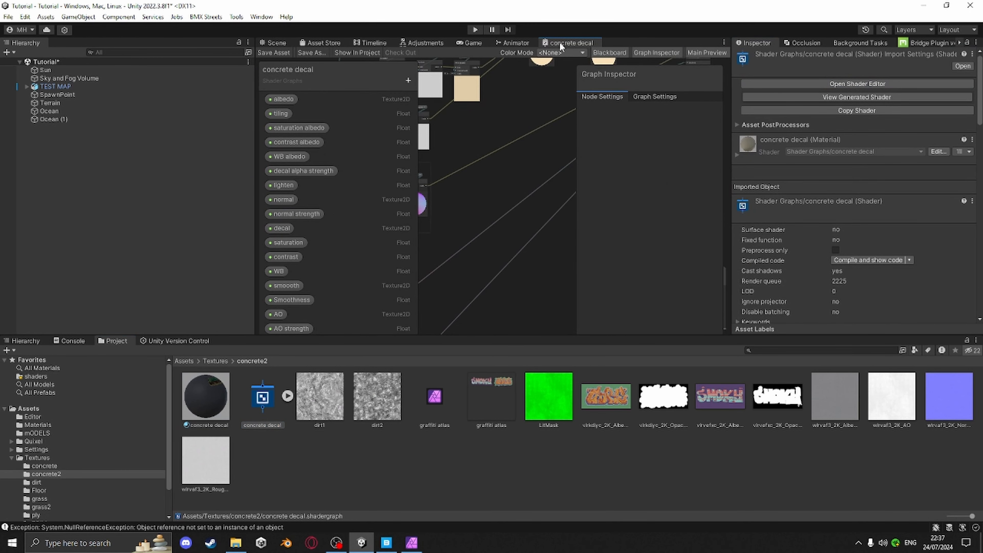
drag(561, 45, 726, 114)
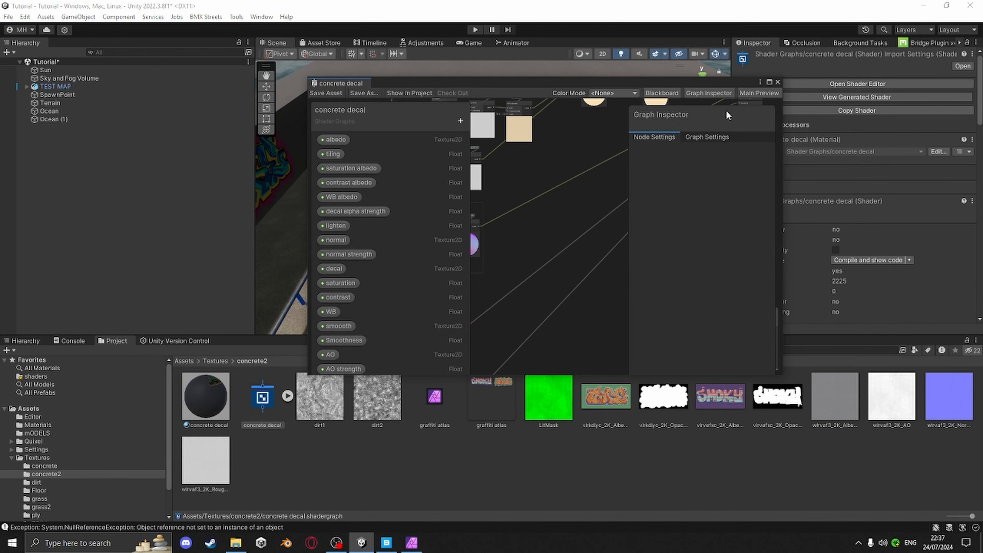
click(768, 82)
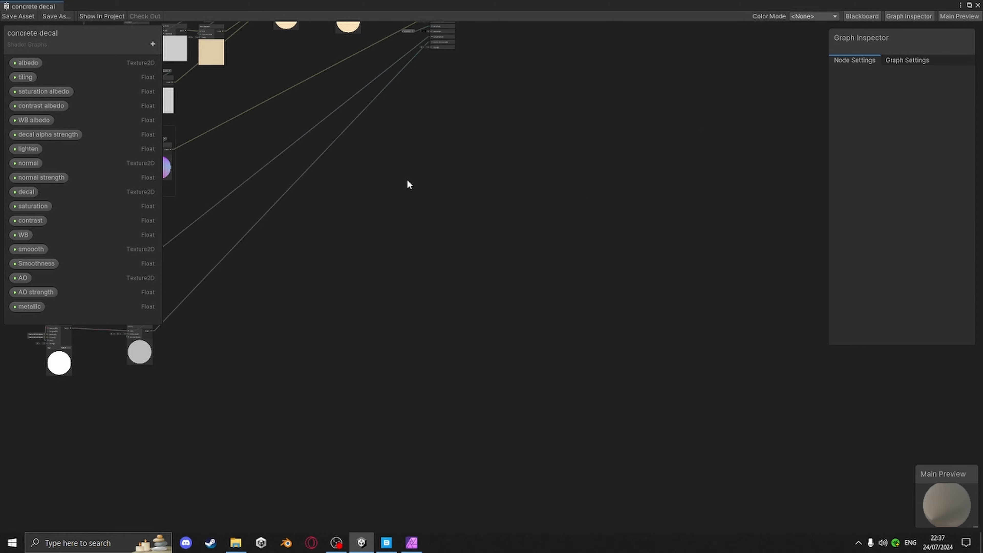
Inspect the decal texture, saturation, contrast and alpha contrast nodes in the shader graph
middle_drag(367, 182, 589, 287)
scroll(449, 281, down, 3)
scroll(443, 209, up, 8)
middle_drag(395, 149, 419, 313)
middle_drag(336, 123, 409, 169)
scroll(475, 210, up, 3)
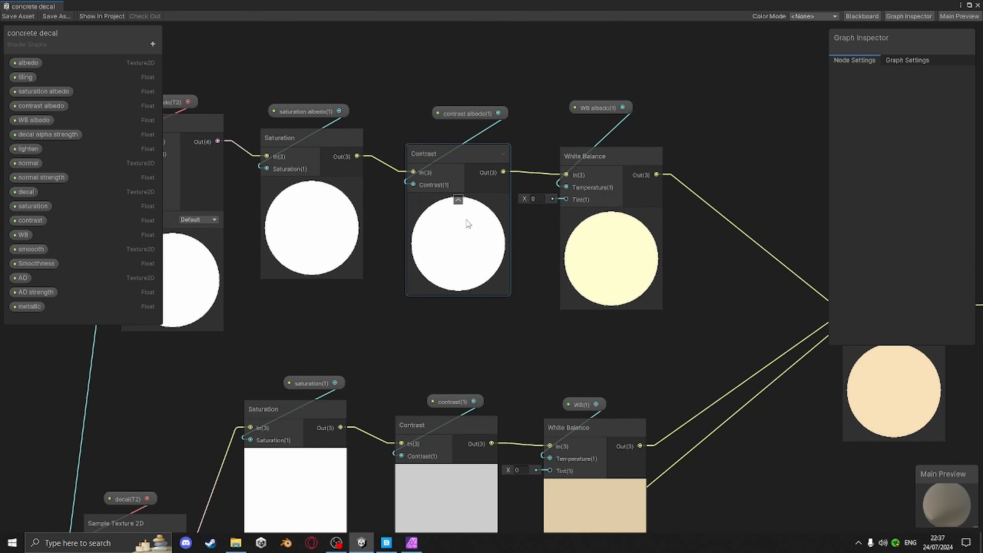
scroll(483, 215, down, 3)
middle_drag(467, 405, 494, 313)
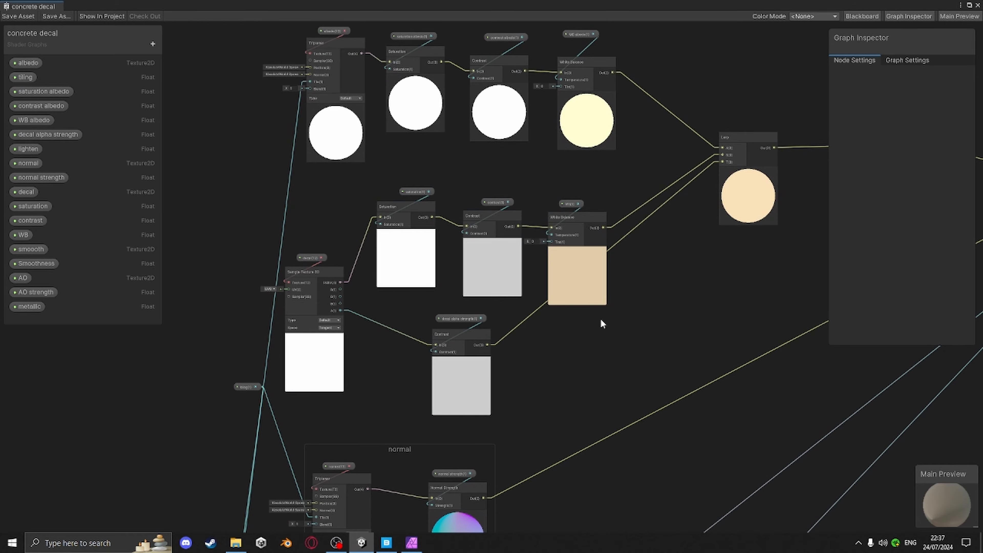
middle_drag(474, 321, 595, 234)
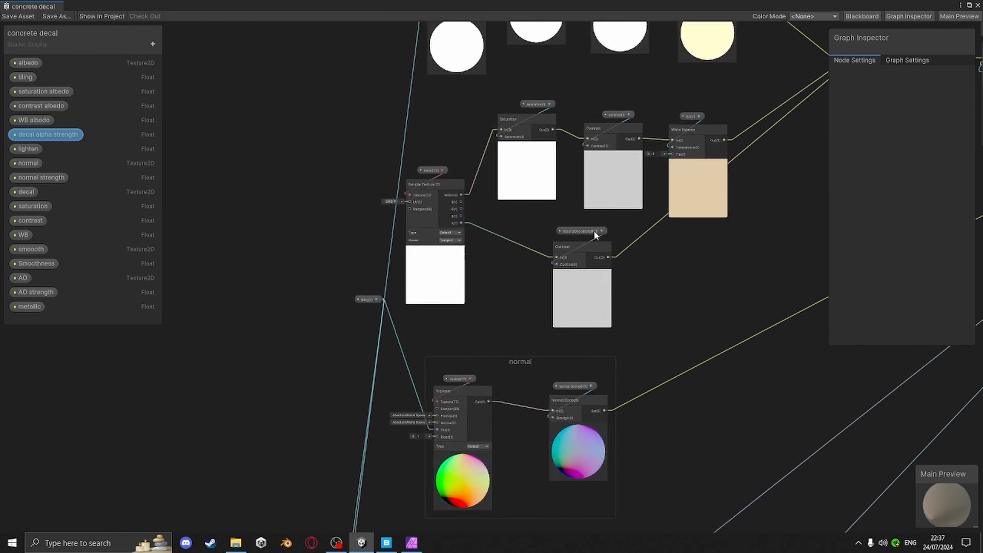
scroll(595, 234, up, 2)
scroll(556, 246, down, 5)
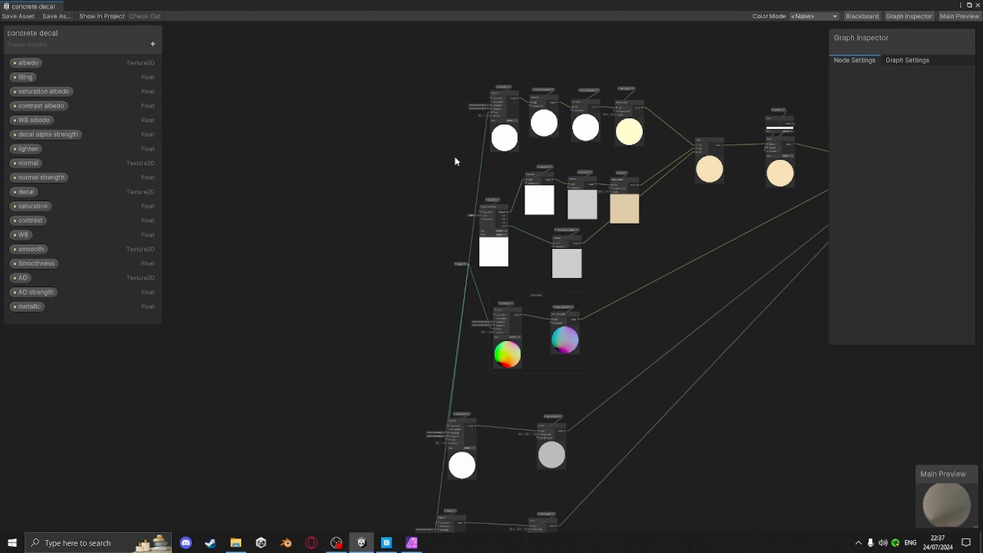
drag(648, 253, 648, 254)
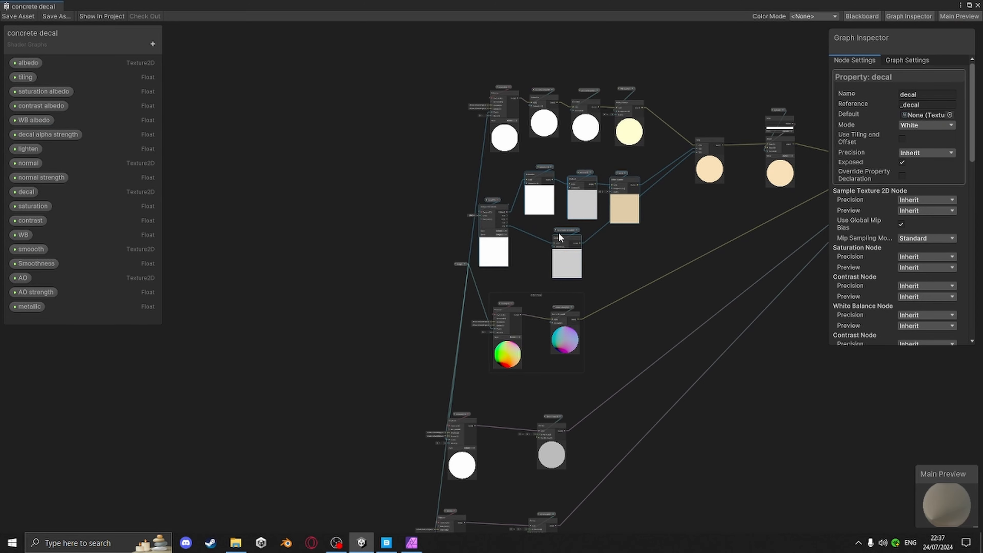
drag(567, 236, 241, 211)
middle_drag(341, 214, 517, 209)
scroll(451, 241, up, 5)
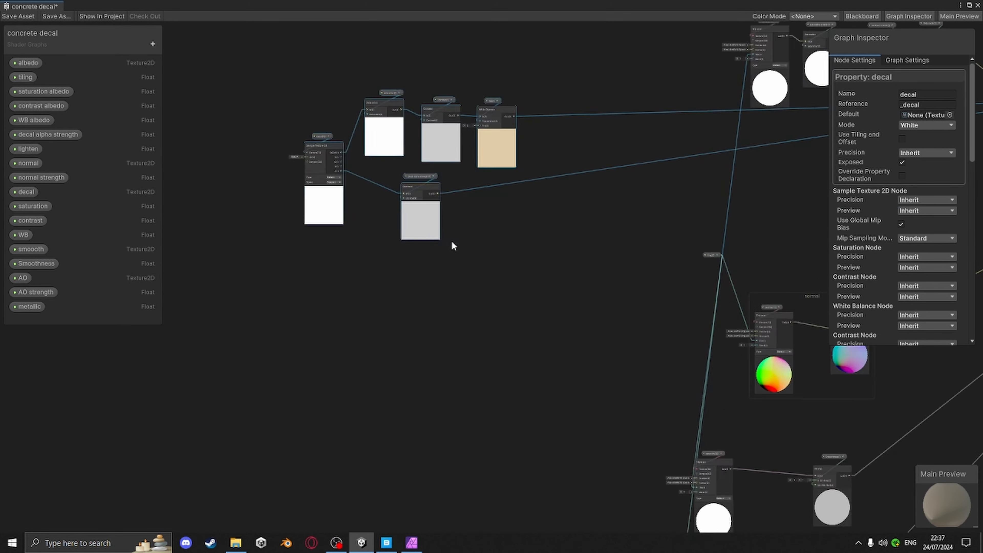
middle_drag(393, 153, 388, 167)
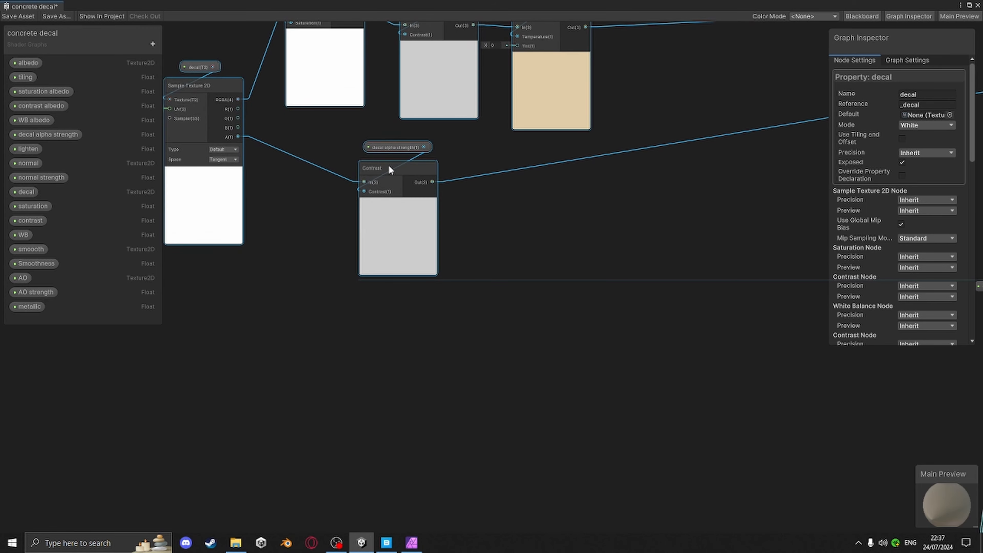
scroll(549, 279, down, 4)
middle_drag(579, 302, 622, 249)
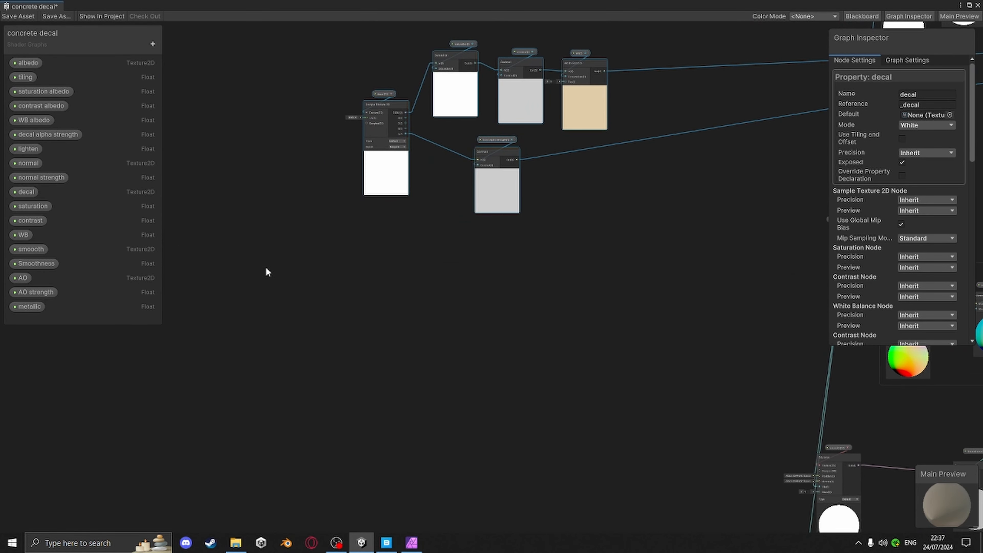
Add a new Texture2D property named dirt1 to the shader graph's blackboard
click(152, 44)
click(191, 145)
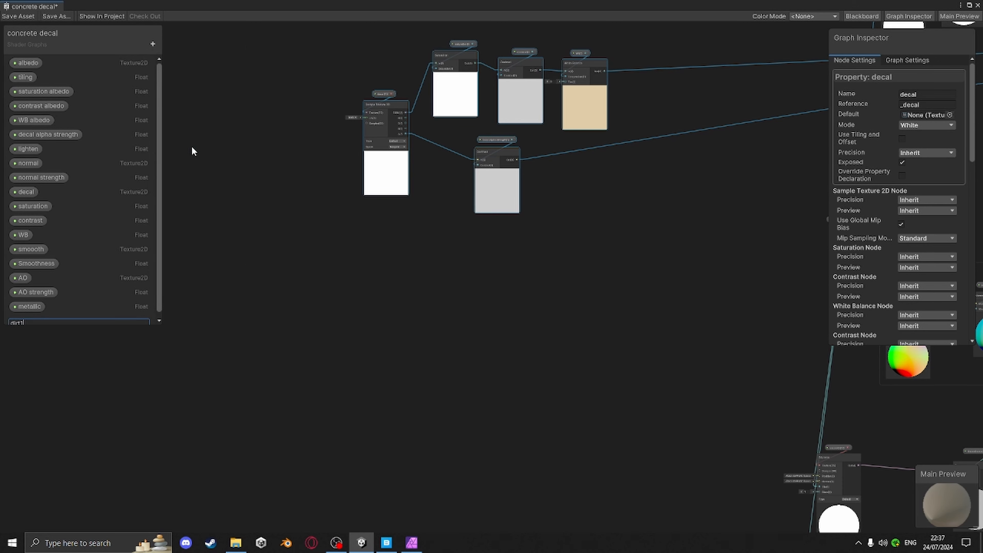
key(Return)
Place the dirt1 property in the graph and feed it into a new Triplanar node
drag(20, 321, 248, 312)
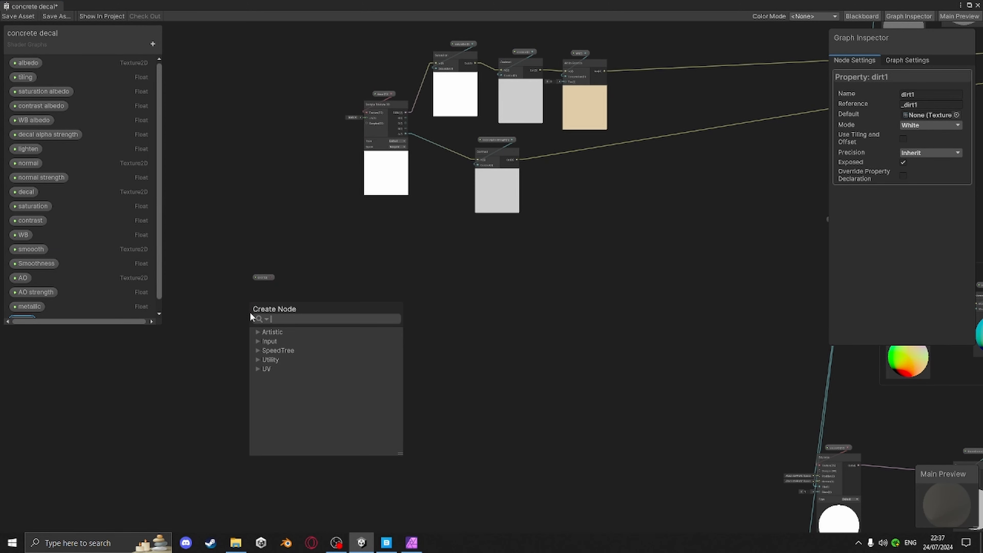
text(trip)
click(290, 341)
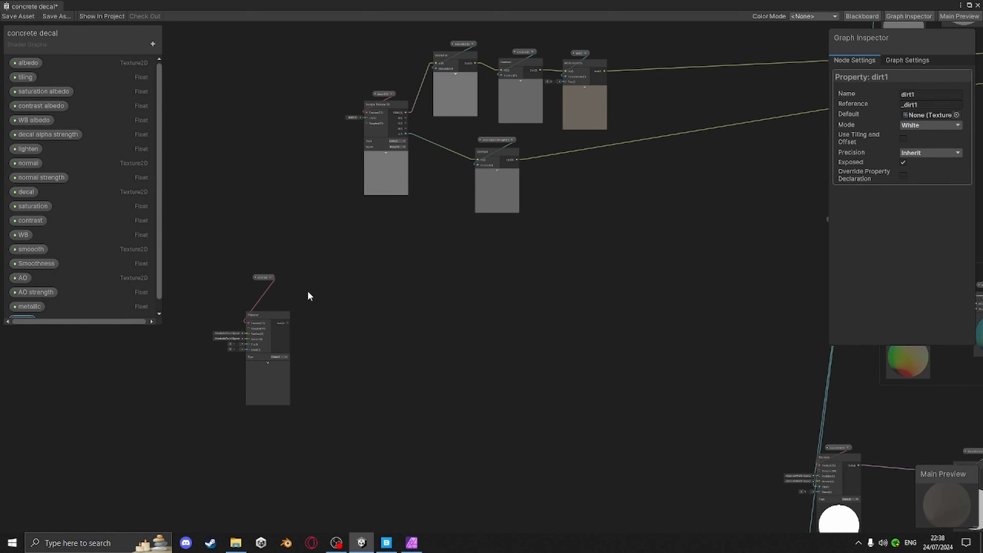
drag(274, 317, 272, 294)
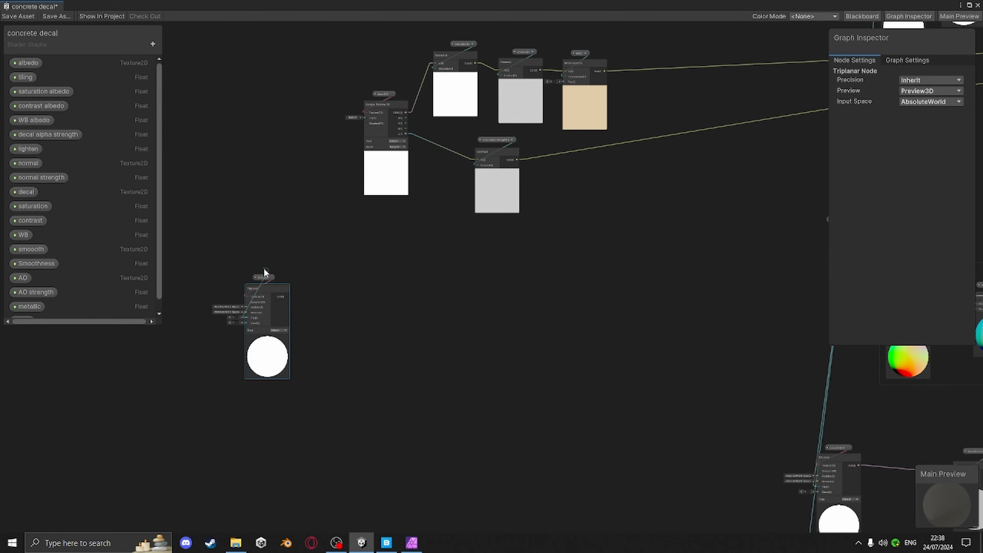
Add a Float node connected to the Triplanar node and convert it into a property
key(space)
text(floa)
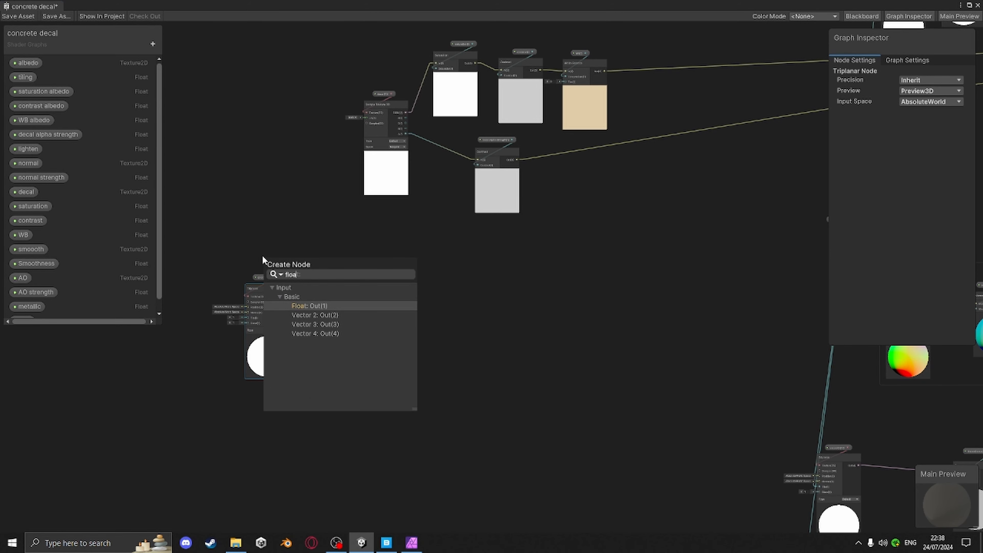
key(Return)
click(263, 266)
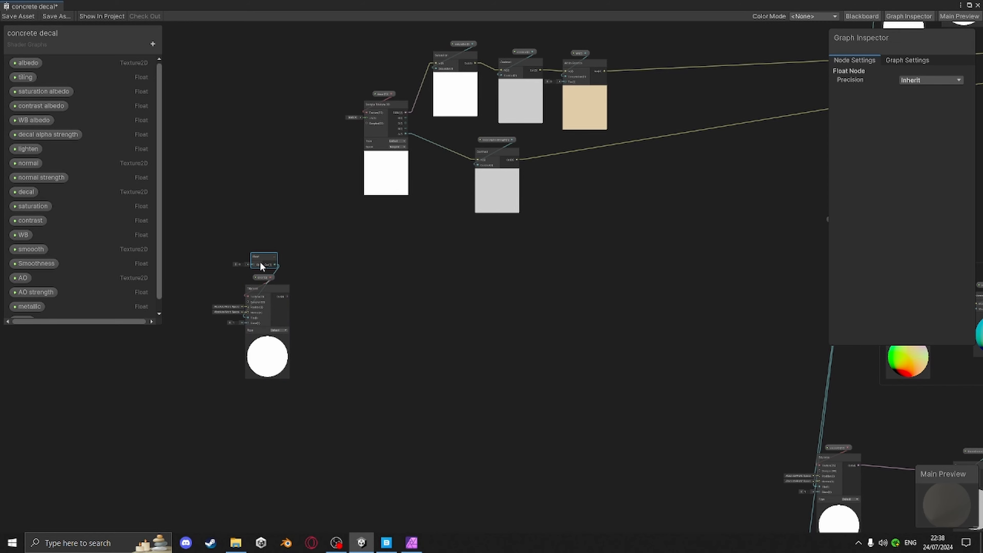
right_click(260, 261)
mouse_move(310, 376)
click(418, 396)
Rename the new Float property to dirt1 tiling
scroll(47, 284, down, 3)
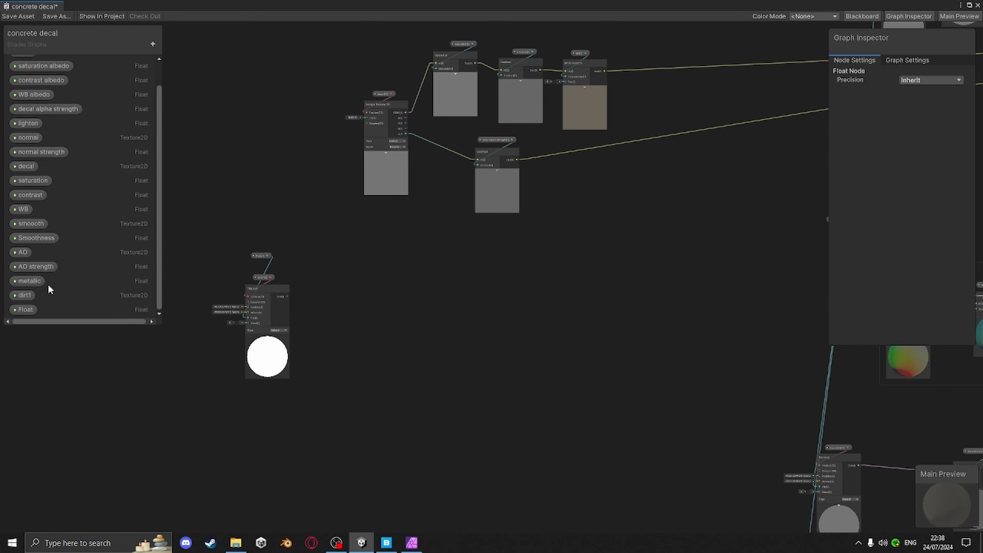
right_click(23, 307)
click(72, 314)
text(dior)
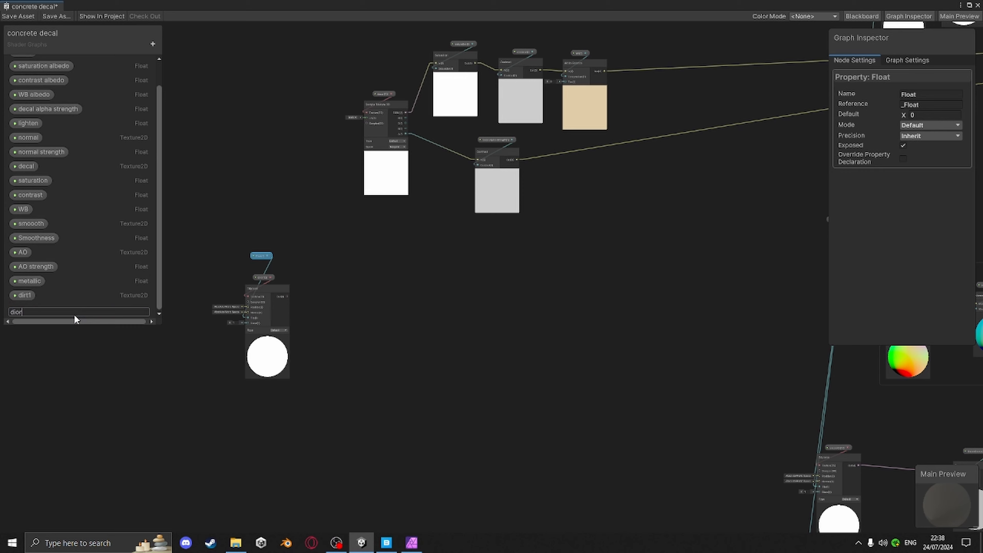
key(BackSpace)
key(BackSpace)
text(rt1 tiling)
key(Return)
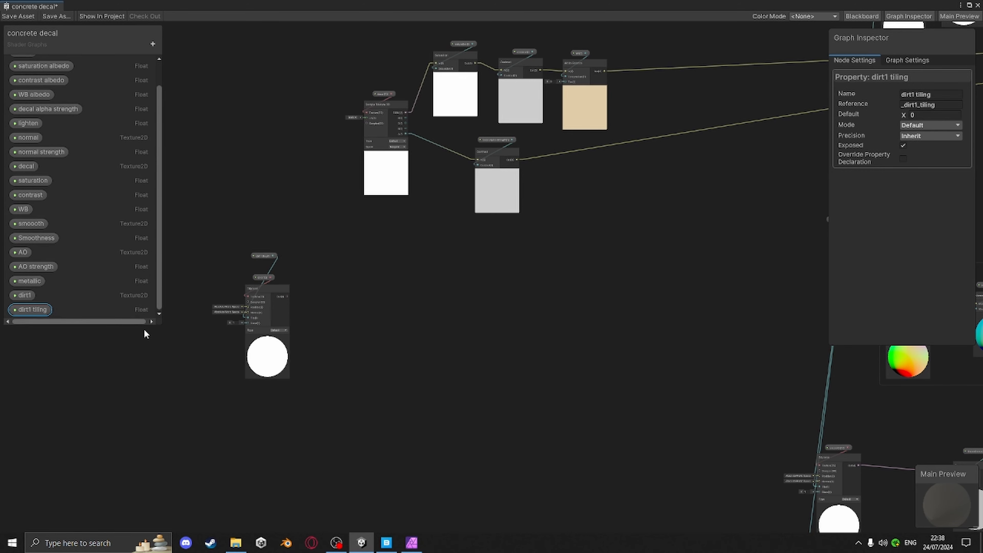
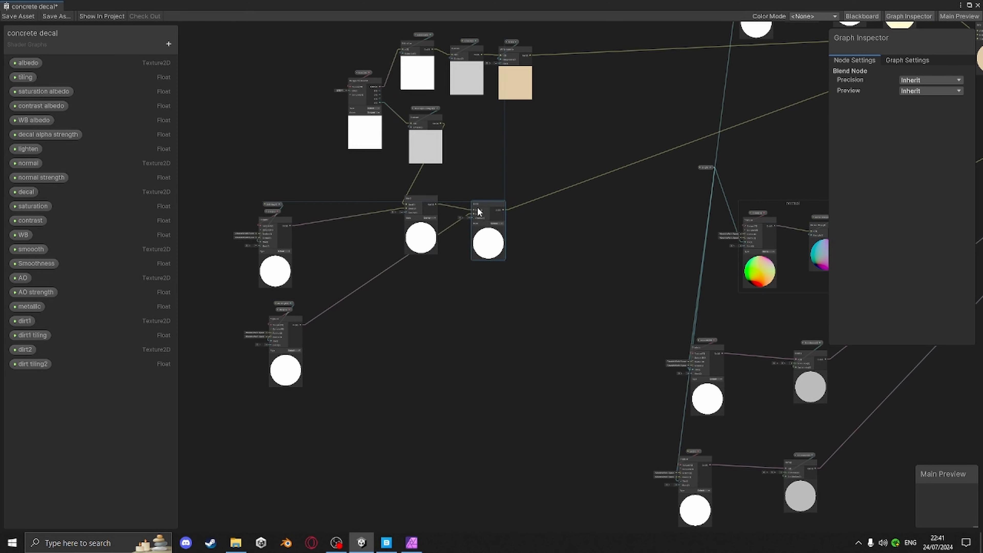
Rearrange the dirt1 and dirt2 triplanar nodes so they sit stacked vertically on the left of the graph
drag(278, 295, 272, 338)
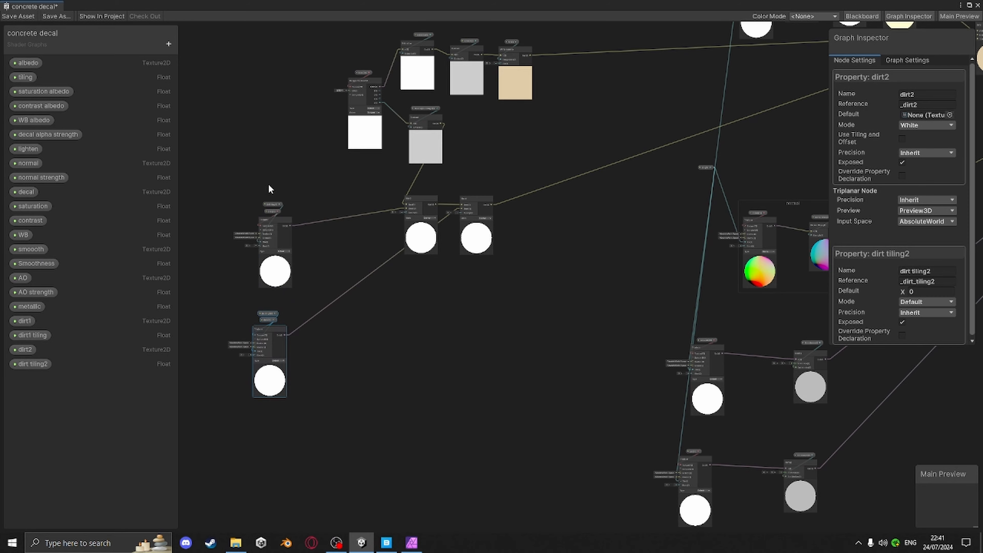
middle_drag(467, 348, 393, 270)
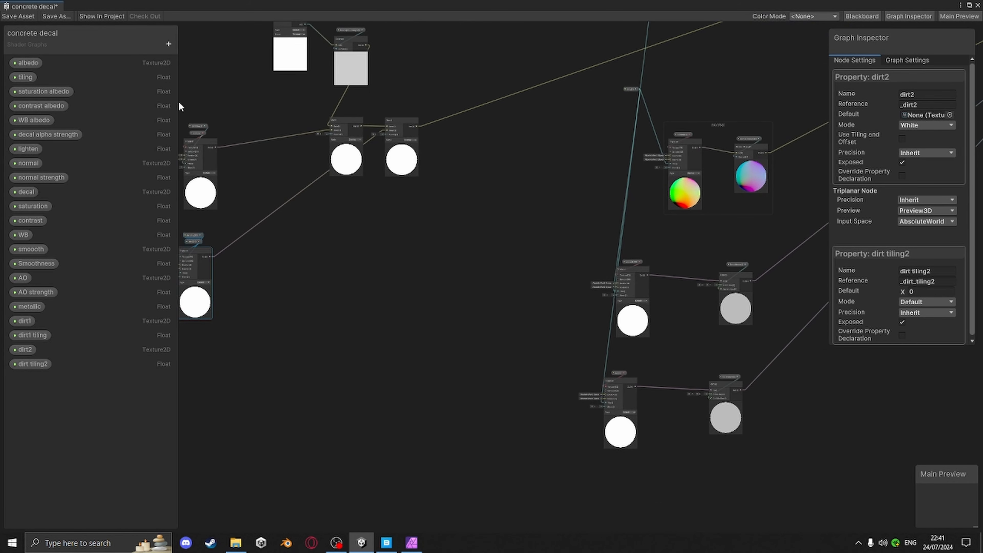
drag(187, 99, 290, 417)
middle_drag(495, 372, 416, 315)
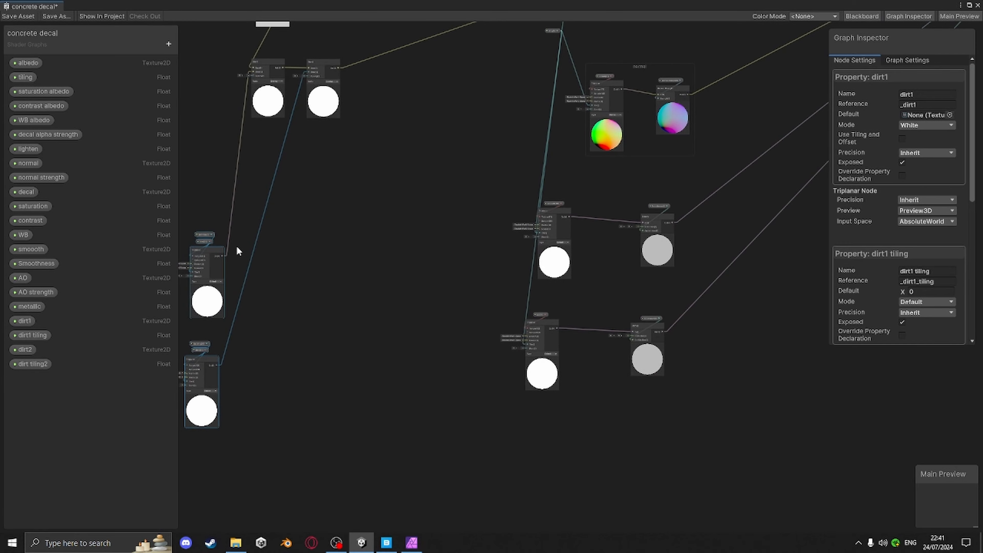
middle_drag(405, 253, 314, 515)
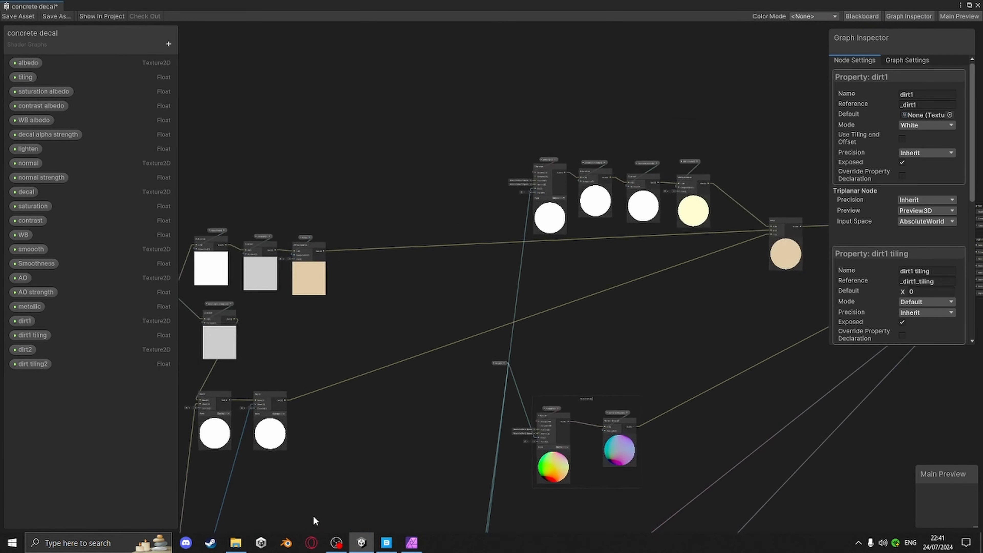
Select the albedo chain of triplanar, saturation, contrast and white balance nodes and move it up-left
scroll(586, 237, up, 4)
scroll(565, 229, up, 4)
middle_drag(558, 229, 553, 388)
scroll(546, 219, down, 9)
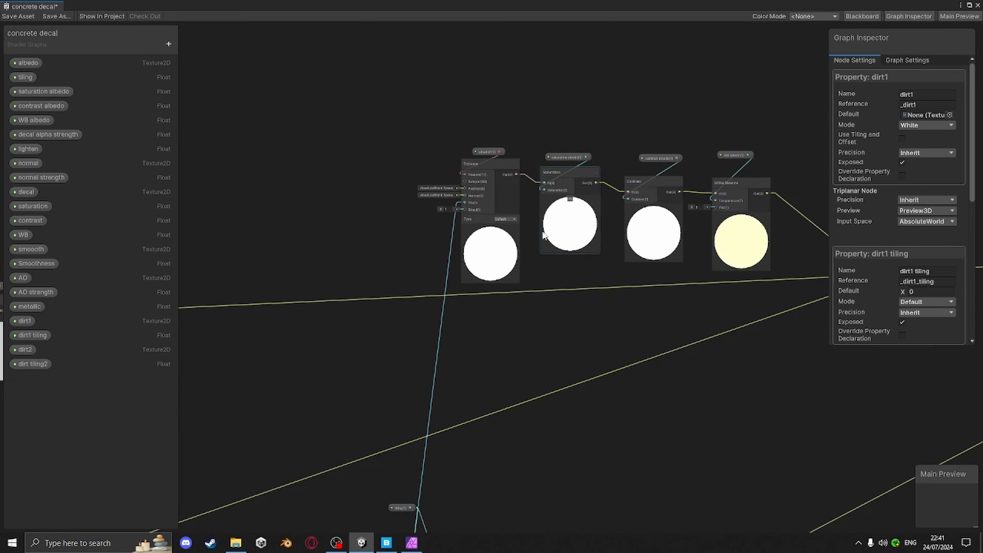
middle_drag(551, 276, 524, 301)
drag(463, 147, 633, 285)
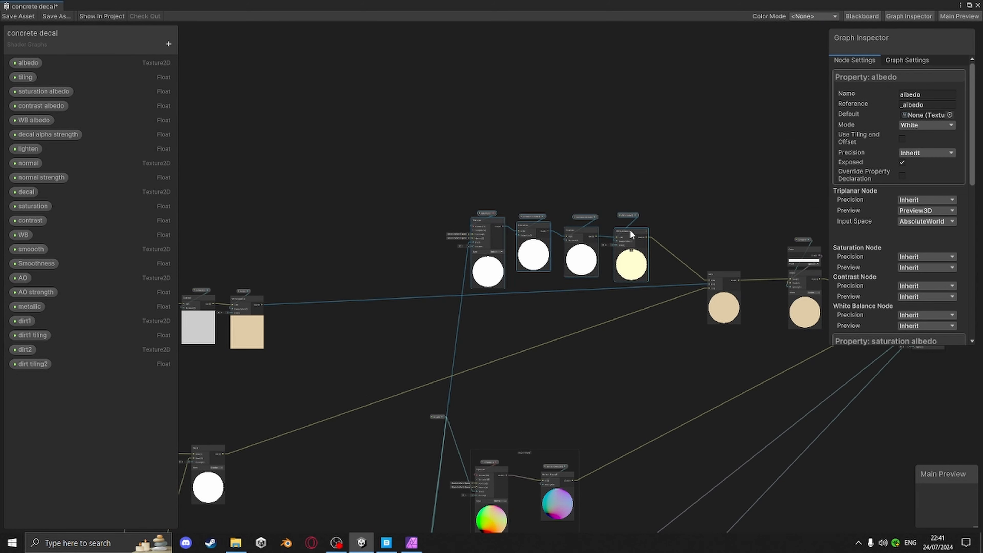
drag(629, 228, 425, 83)
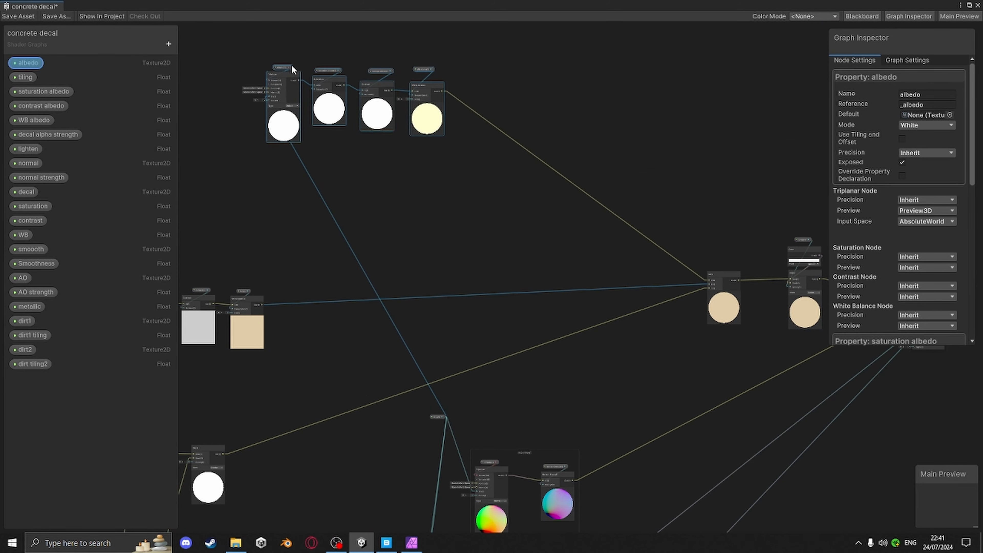
Group the selected albedo nodes and name the group albedo
right_click(436, 93)
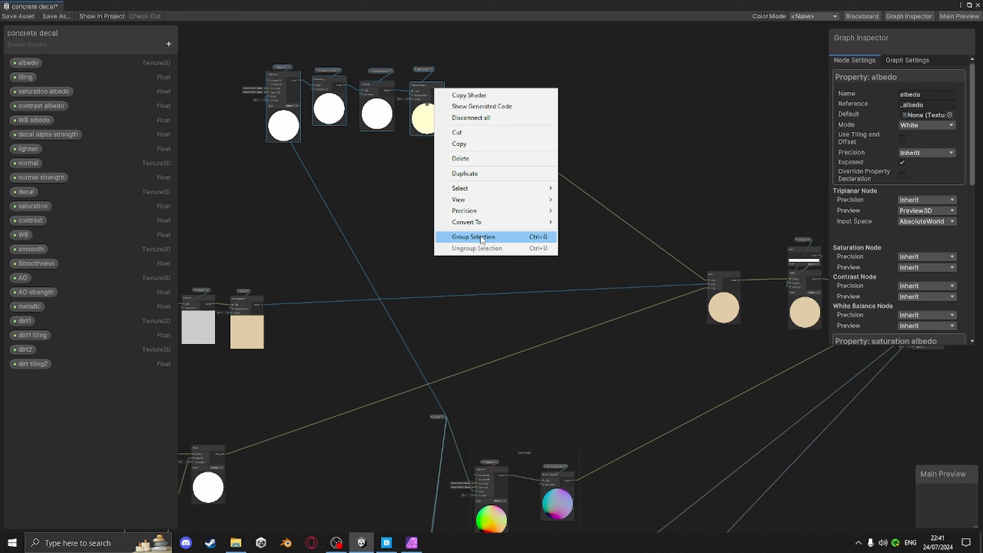
click(536, 237)
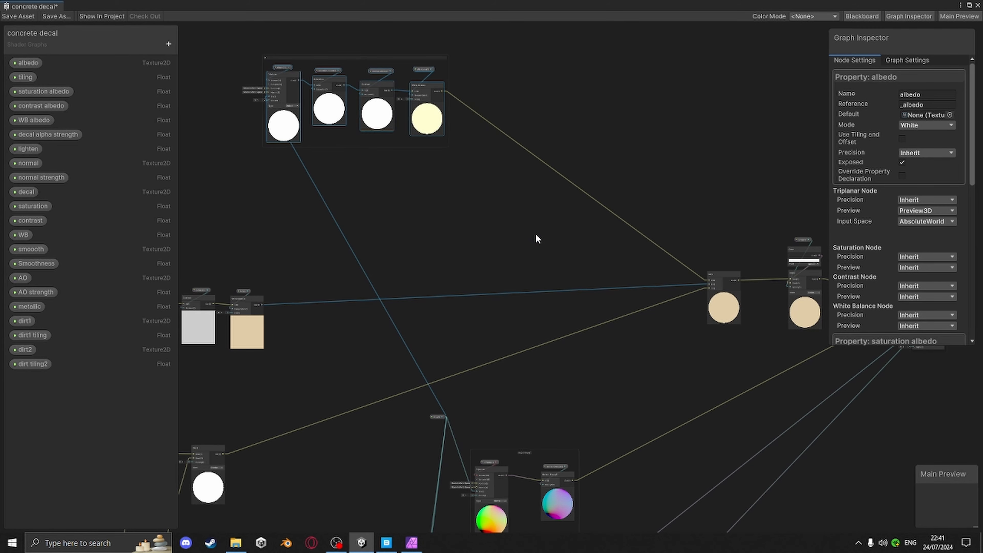
text(albedo)
key(Return)
Select the two dirt triplanar nodes and group them as dirt
scroll(272, 340, down, 5)
middle_drag(244, 380, 435, 258)
drag(314, 329, 417, 466)
right_click(372, 417)
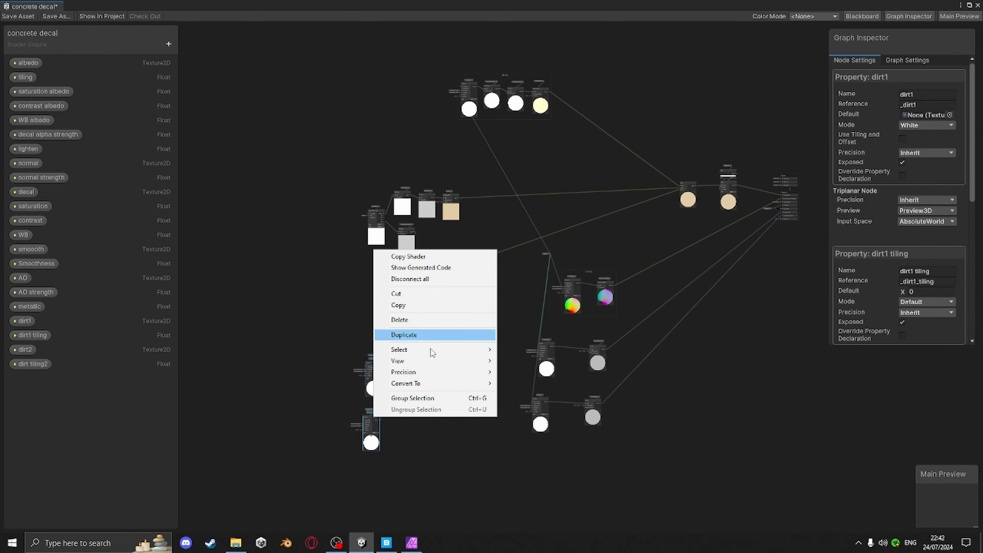
click(432, 398)
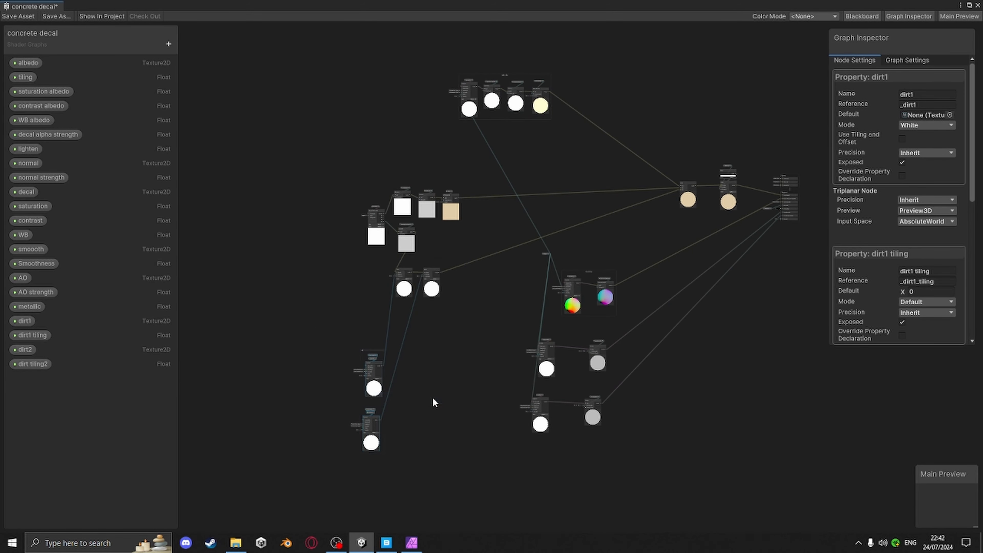
click(364, 353)
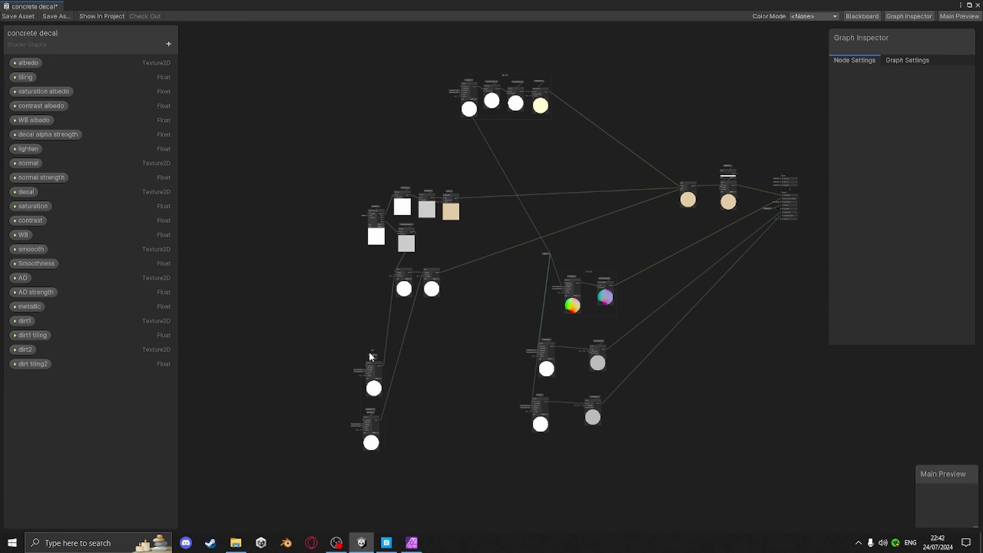
mouse_move(373, 351)
mouse_down()
mouse_move(374, 326)
mouse_move(370, 366)
mouse_up()
click(366, 348)
Reposition the dirt group above the texture nodes, below the albedo group
scroll(365, 347, up, 6)
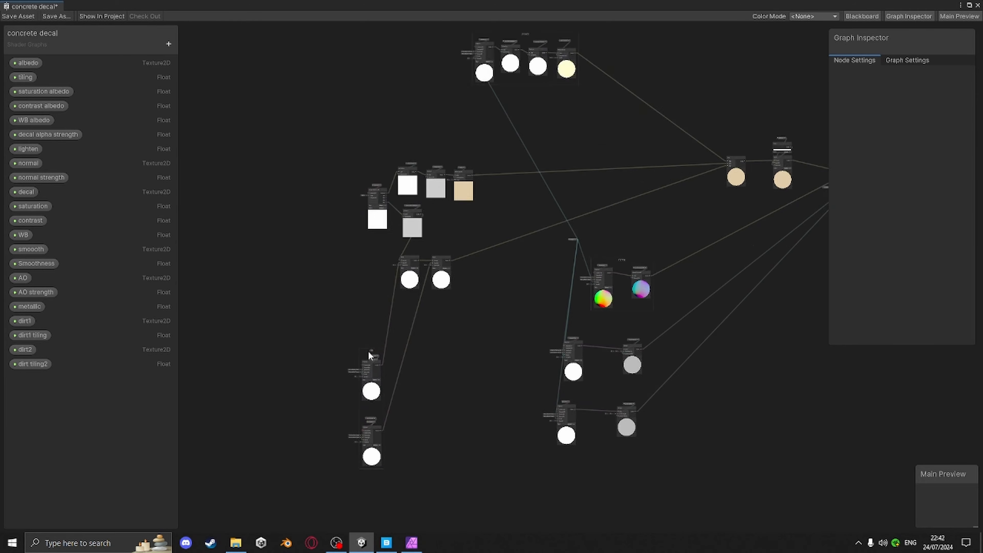
scroll(374, 197, down, 5)
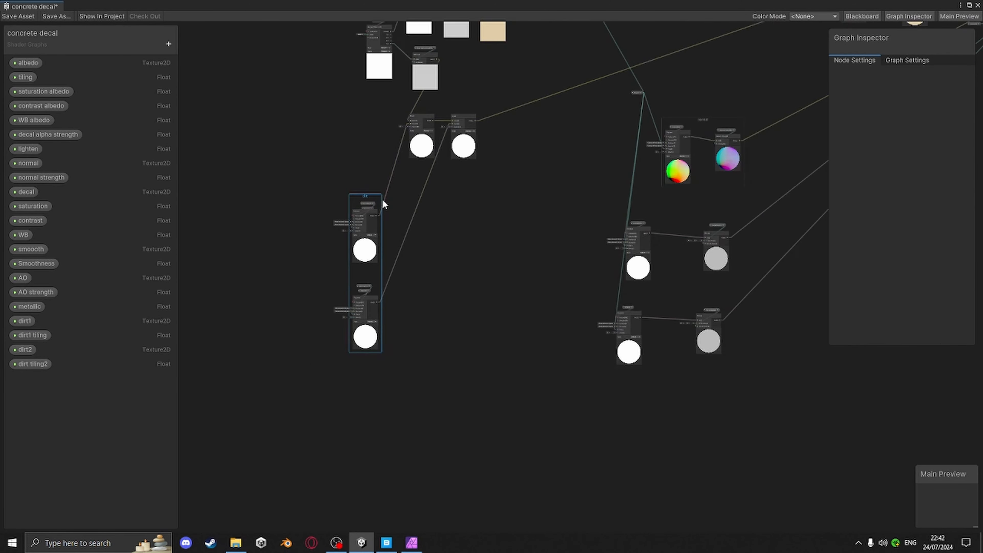
drag(376, 195, 311, 197)
scroll(406, 219, down, 4)
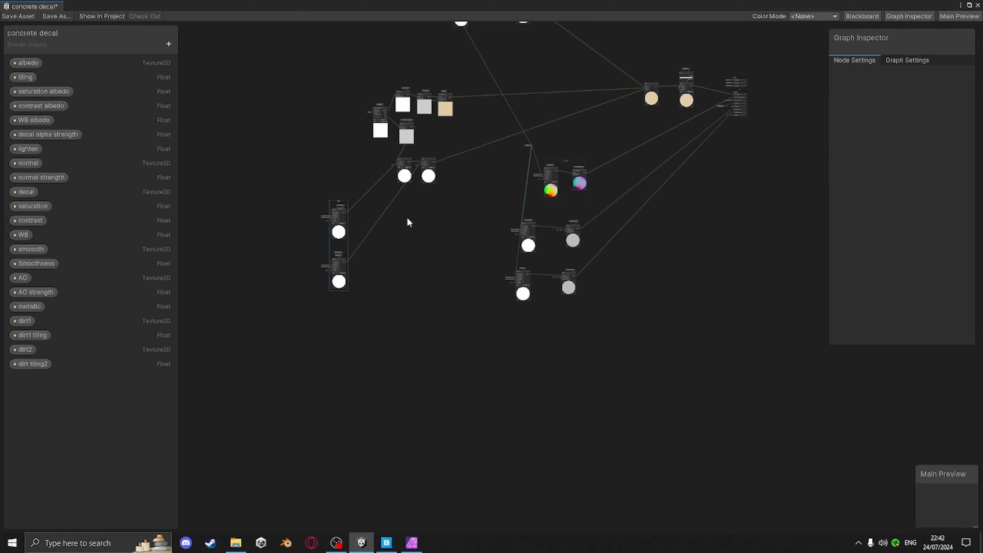
drag(391, 266, 473, 88)
drag(536, 104, 519, 58)
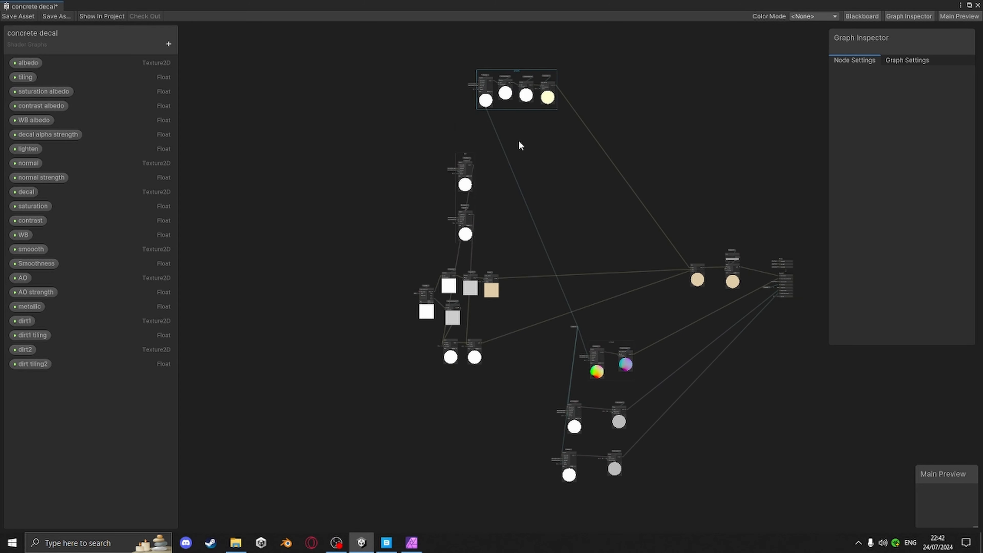
Drag from the dirt1 triplanar output to create a Blend node fed into its Blend input
scroll(537, 187, up, 5)
scroll(512, 189, up, 2)
scroll(353, 189, down, 3)
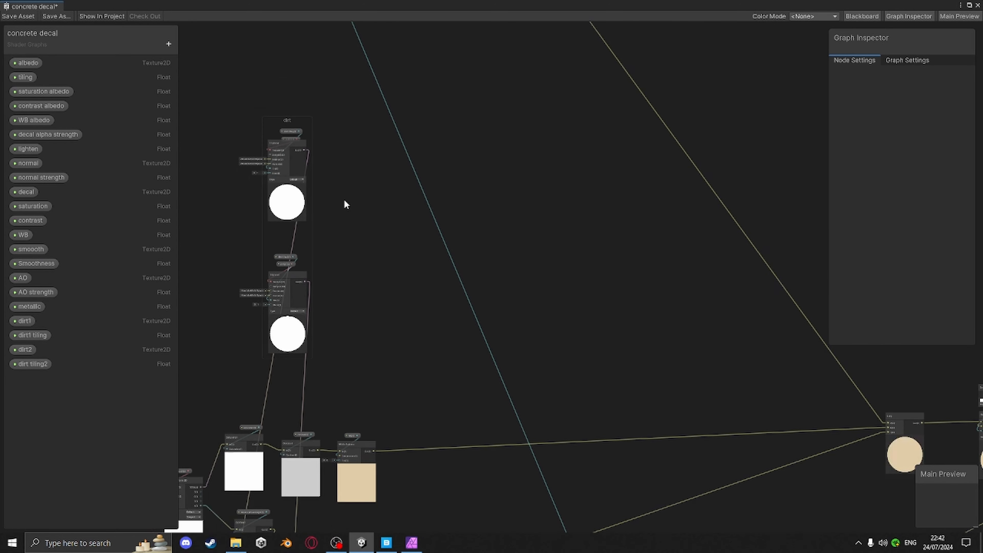
scroll(342, 223, up, 2)
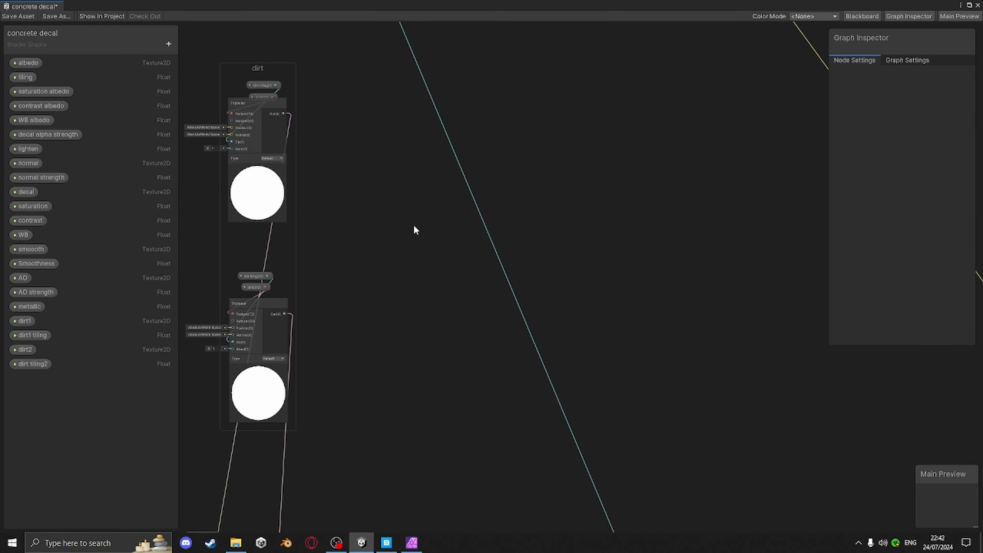
scroll(411, 178, down, 3)
middle_drag(417, 184, 450, 334)
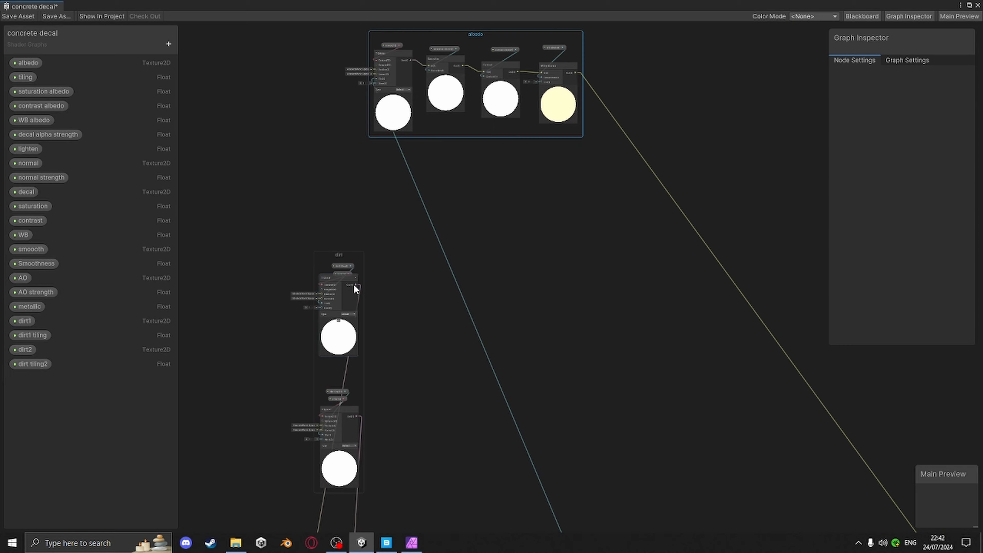
drag(353, 284, 453, 278)
text(bl)
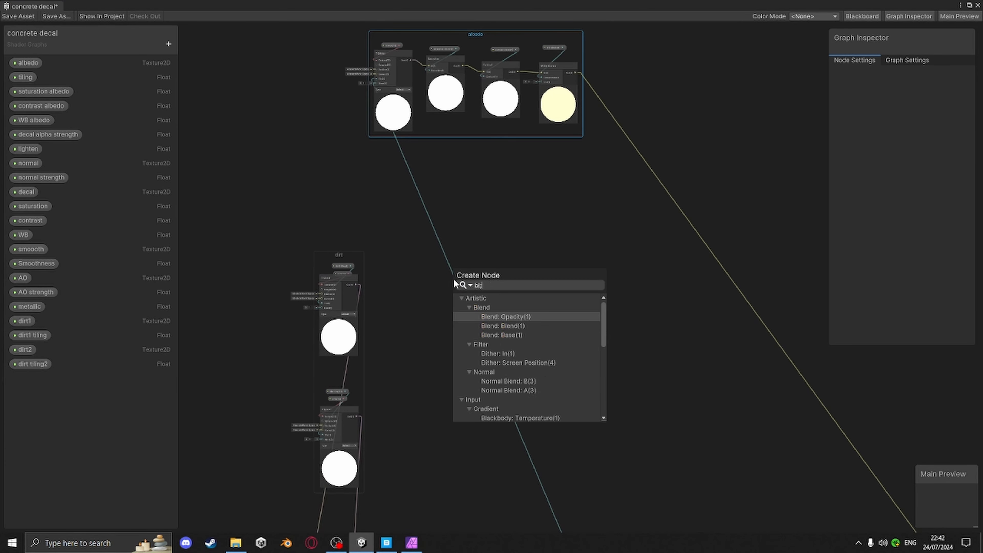
click(514, 326)
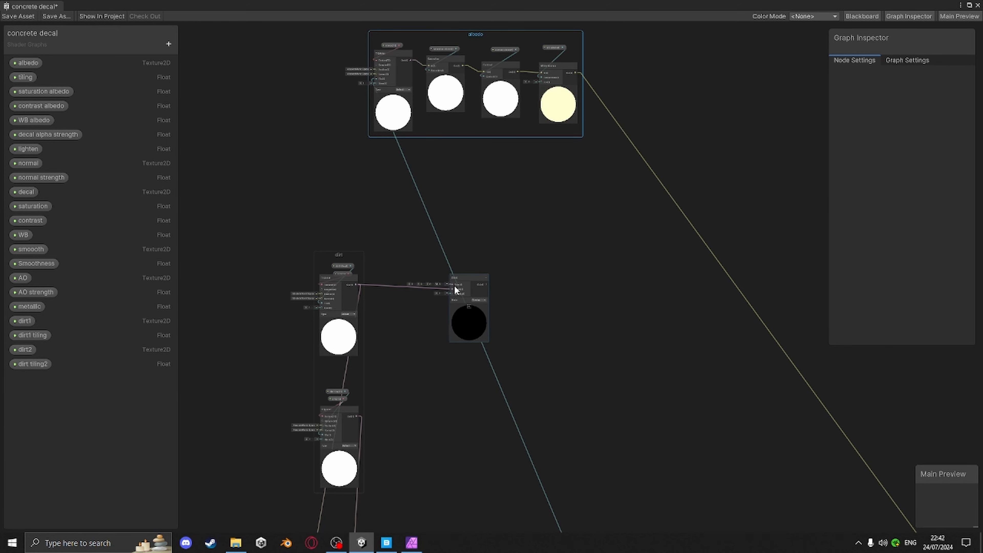
Connect the albedo White Balance output to the new Blend node's Base input
drag(468, 281, 622, 228)
middle_drag(614, 181, 572, 219)
scroll(547, 160, up, 7)
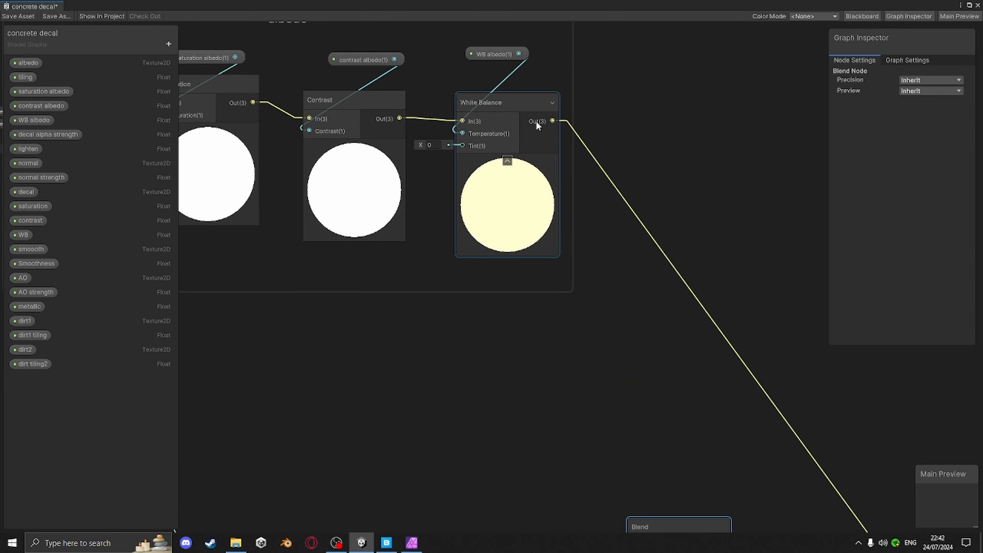
scroll(537, 131, down, 4)
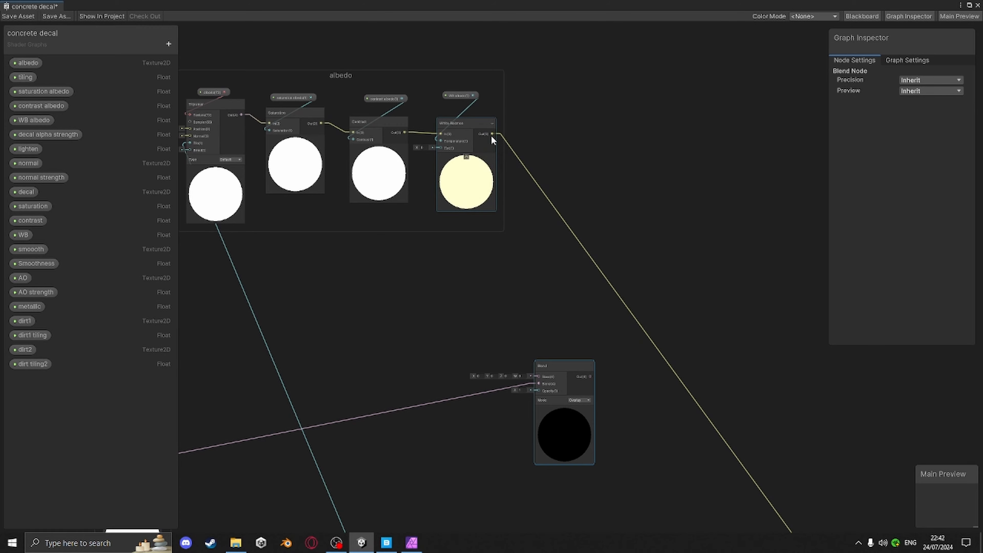
drag(492, 134, 538, 377)
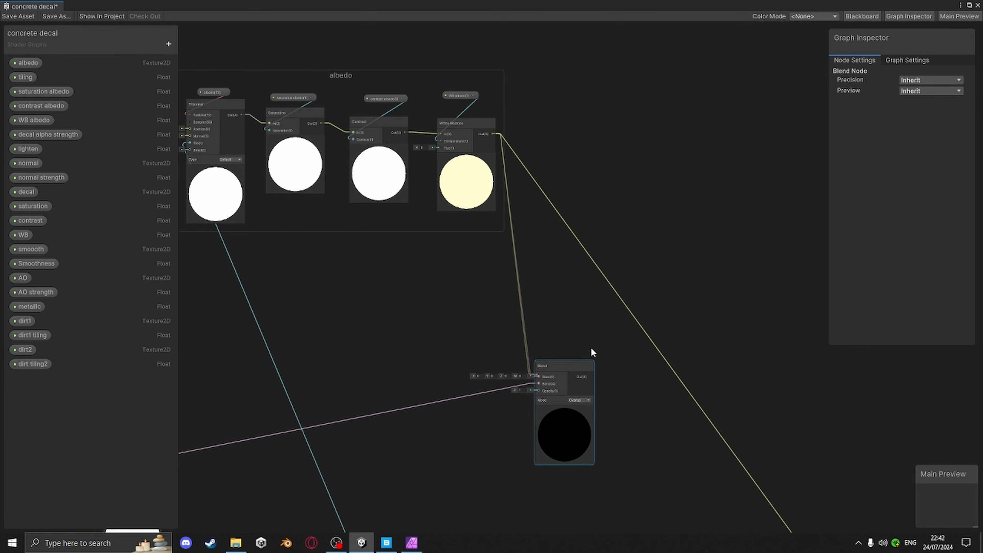
Create a second Blend node from the first Blend's output, connected to its Base input
scroll(564, 356, down, 5)
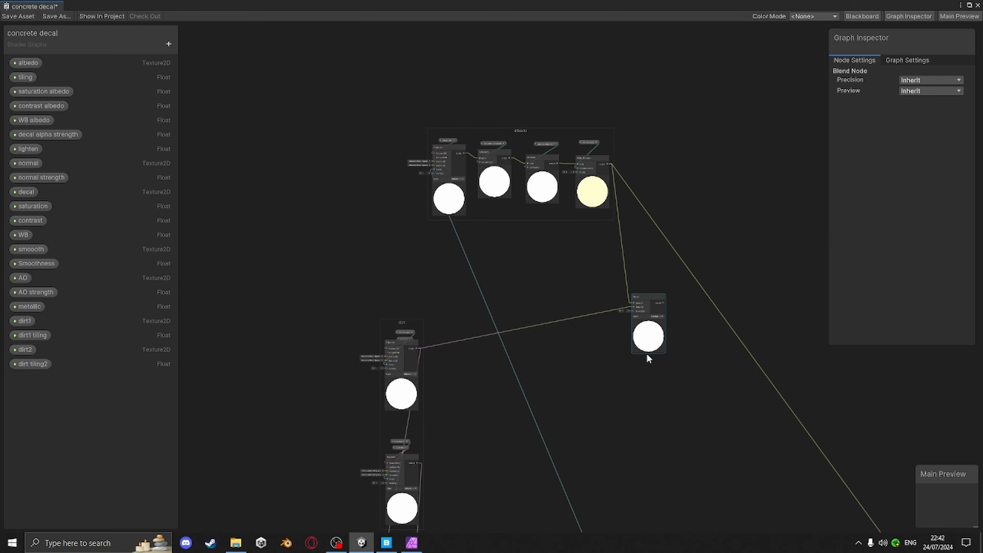
middle_drag(655, 370, 502, 296)
middle_drag(580, 341, 529, 310)
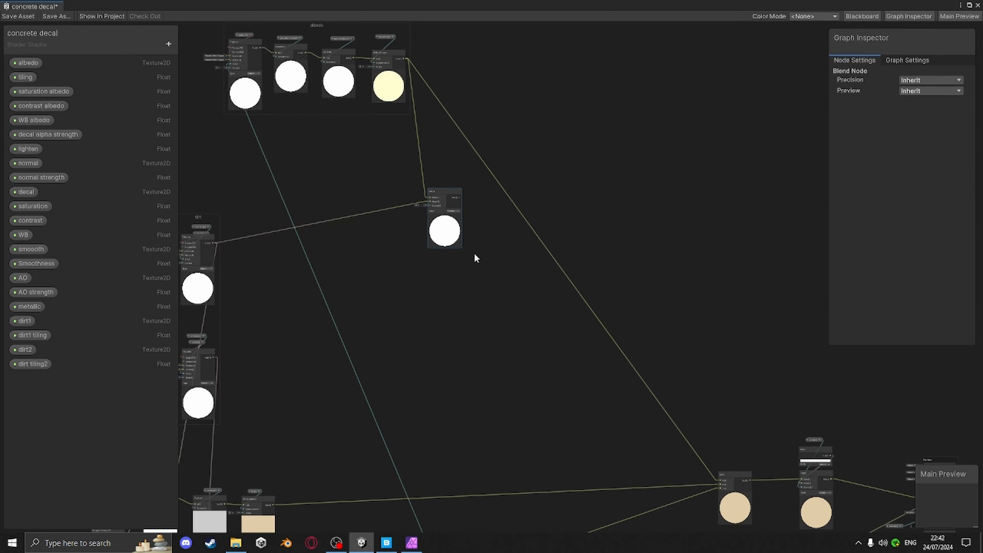
middle_drag(475, 258, 515, 202)
drag(527, 145, 533, 204)
text(b)
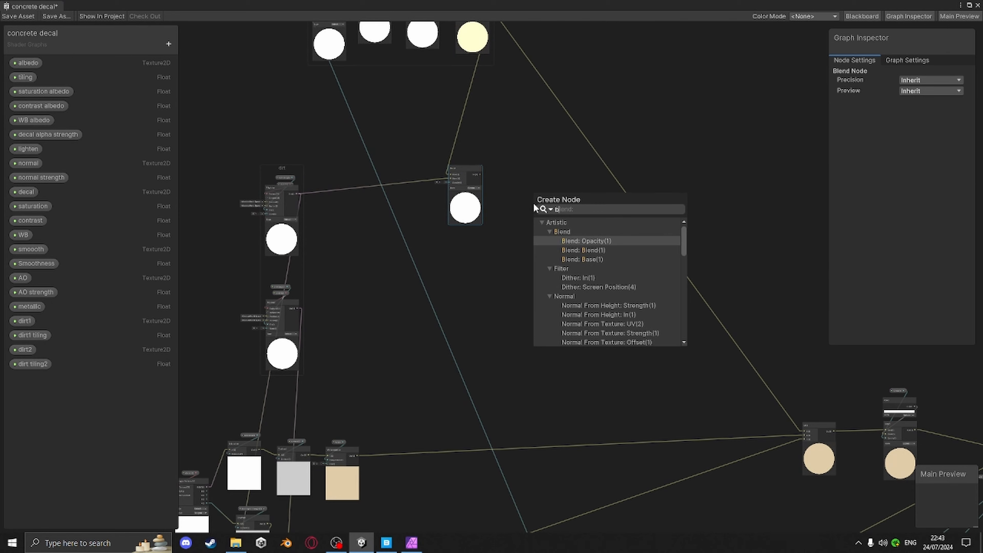
text(len)
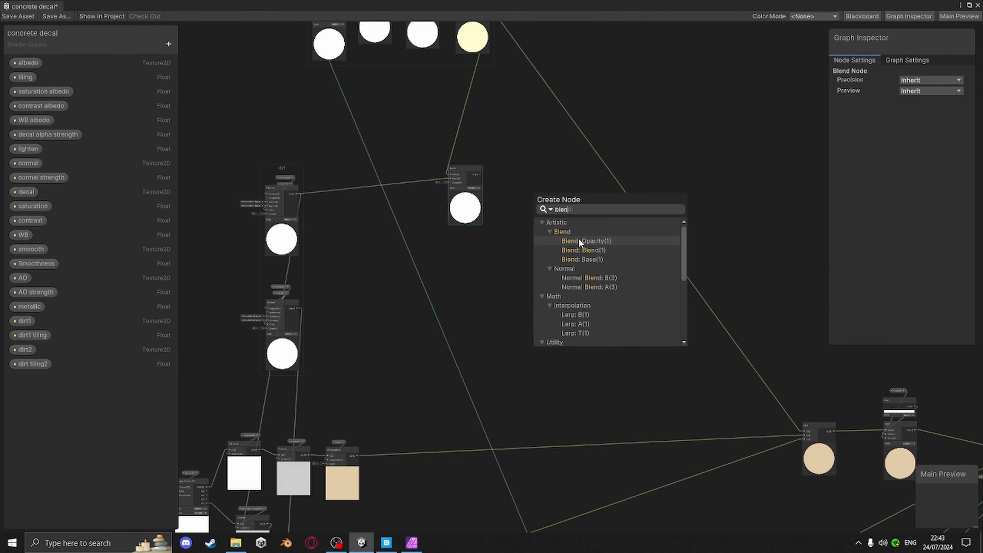
double_click(587, 258)
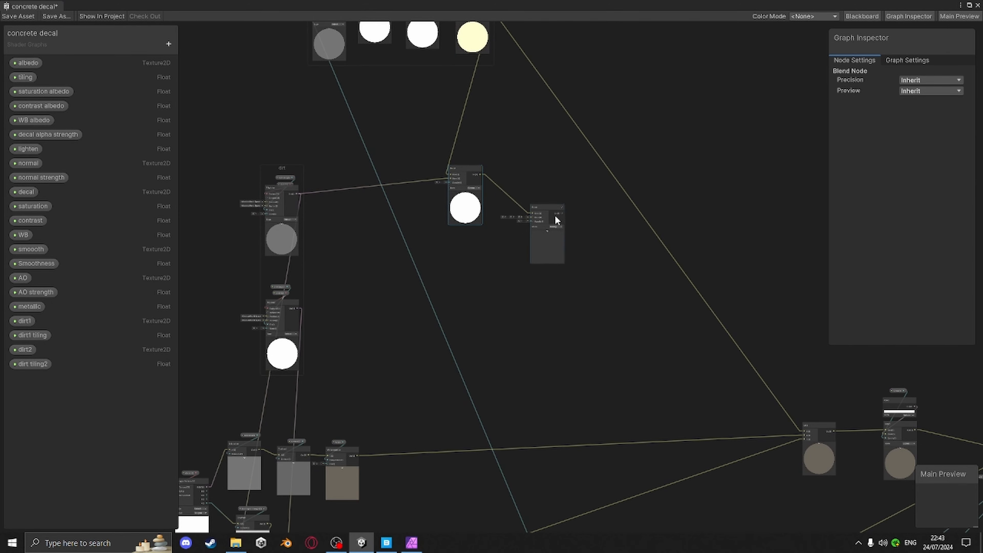
Move the second Blend node and connect the dirt2 triplanar output to its Blend input
scroll(544, 224, up, 6)
drag(531, 212, 623, 226)
scroll(649, 277, down, 5)
middle_drag(651, 292, 682, 315)
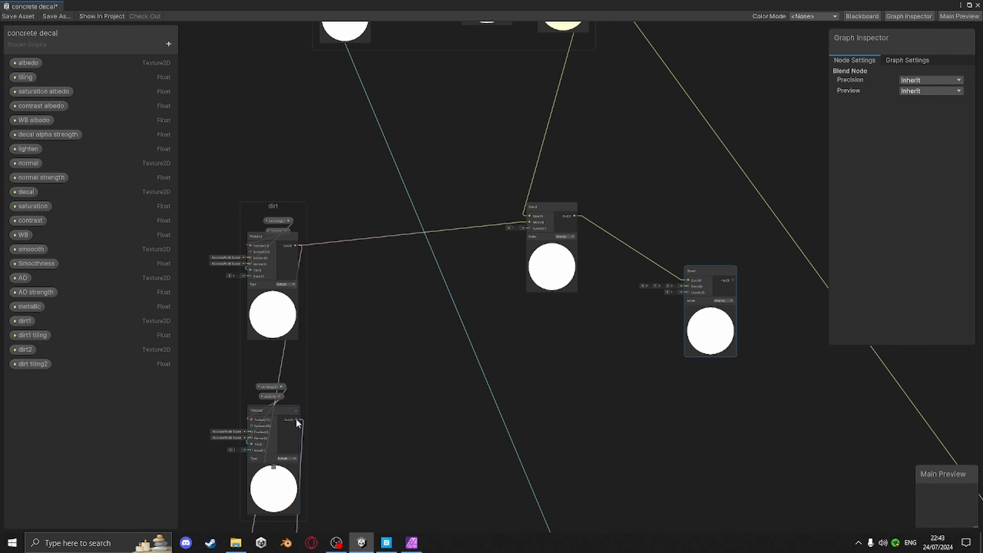
drag(297, 418, 688, 289)
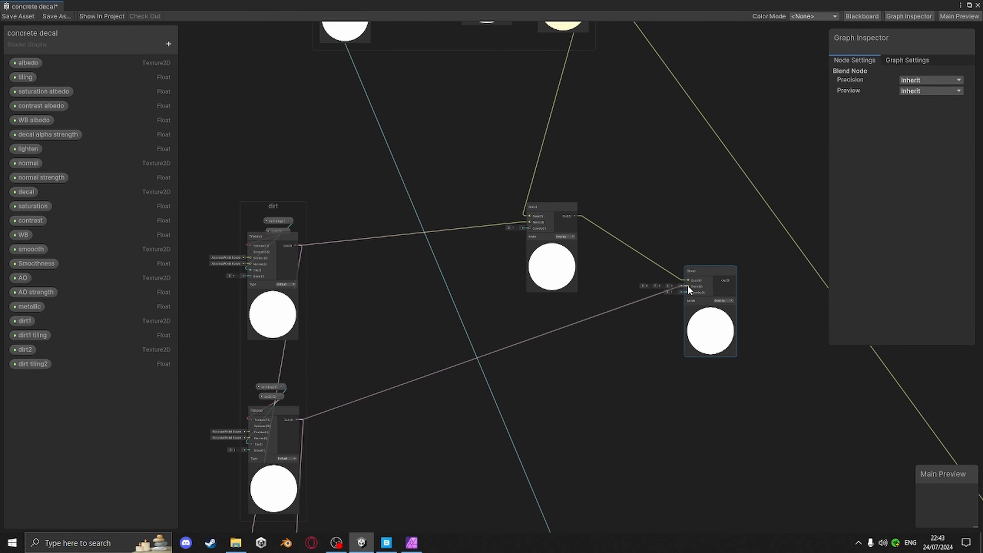
Connect the second Blend node's output to the Lerp node's A input
scroll(726, 306, up, 4)
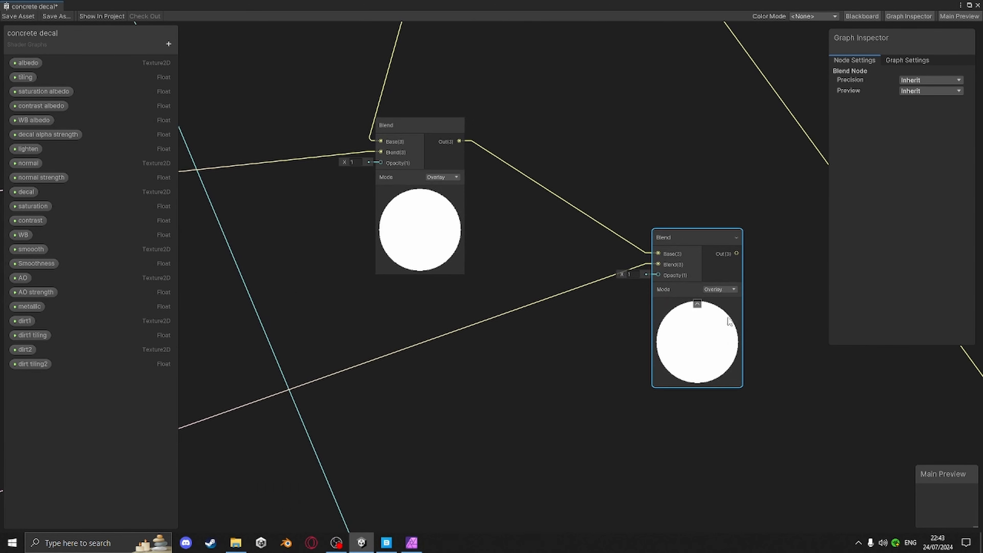
middle_drag(672, 284, 612, 287)
scroll(580, 329, down, 3)
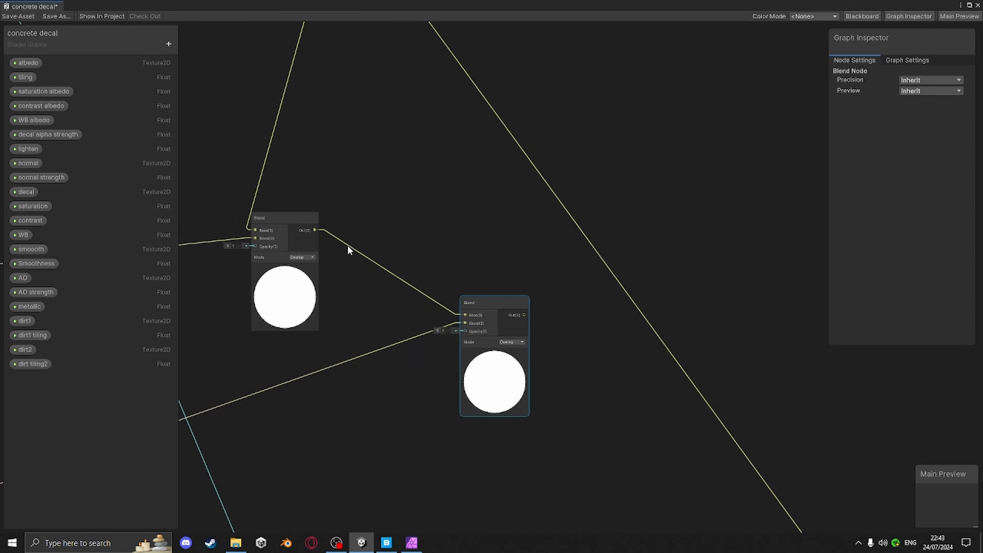
middle_drag(569, 334, 296, 174)
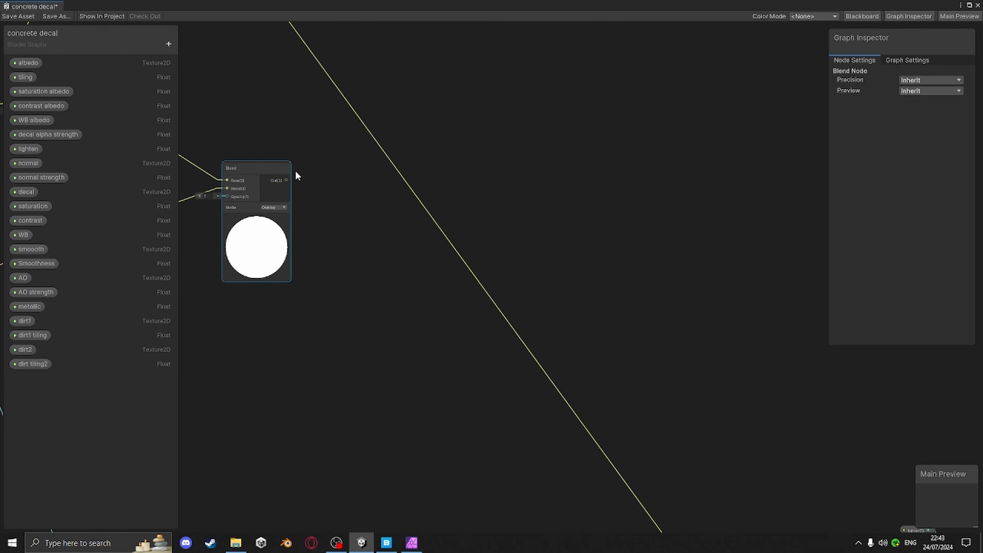
drag(287, 179, 729, 434)
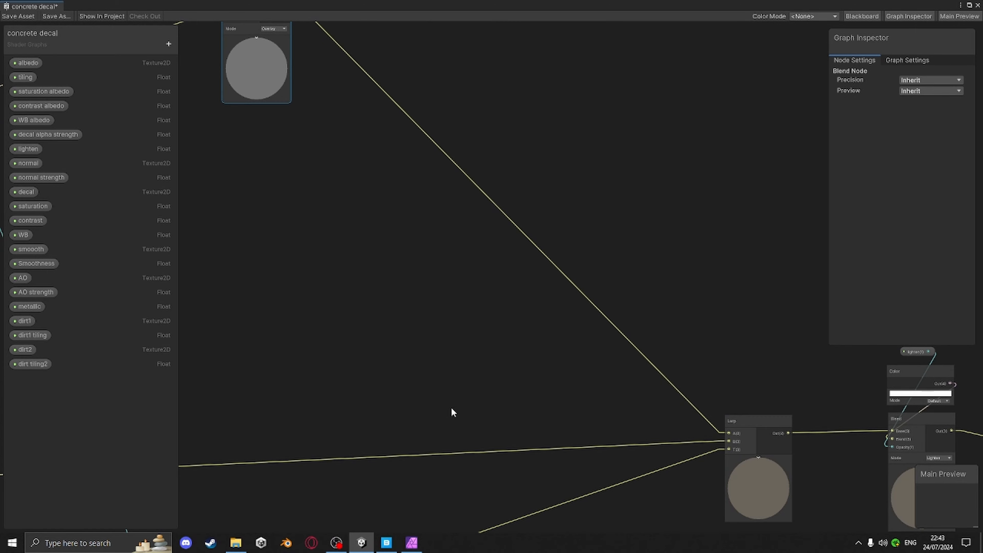
Save the concrete decal shader graph asset
middle_drag(441, 283, 647, 448)
scroll(609, 295, down, 2)
middle_drag(702, 349, 615, 279)
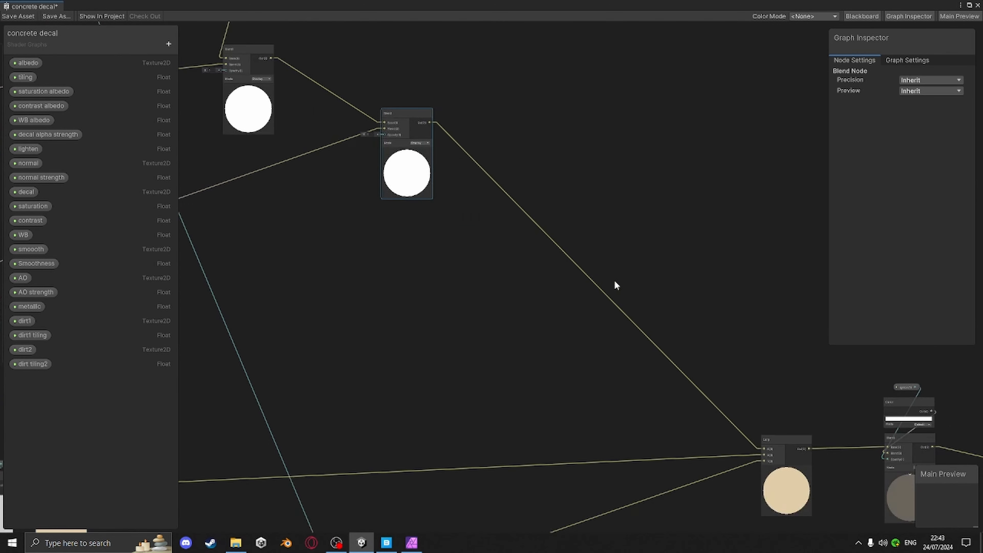
scroll(664, 342, down, 3)
middle_drag(664, 341, 612, 296)
middle_drag(698, 330, 715, 332)
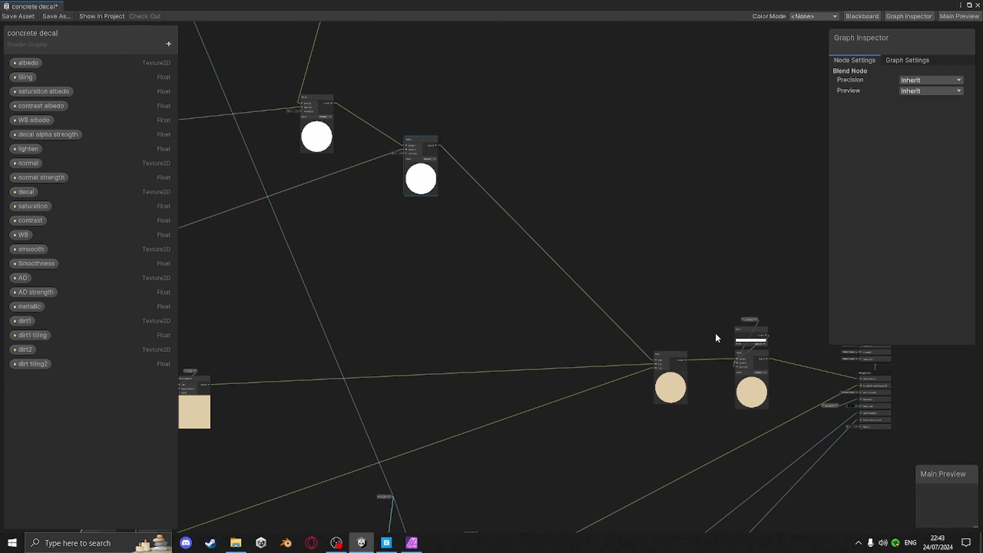
middle_drag(490, 266, 536, 283)
middle_drag(390, 208, 535, 274)
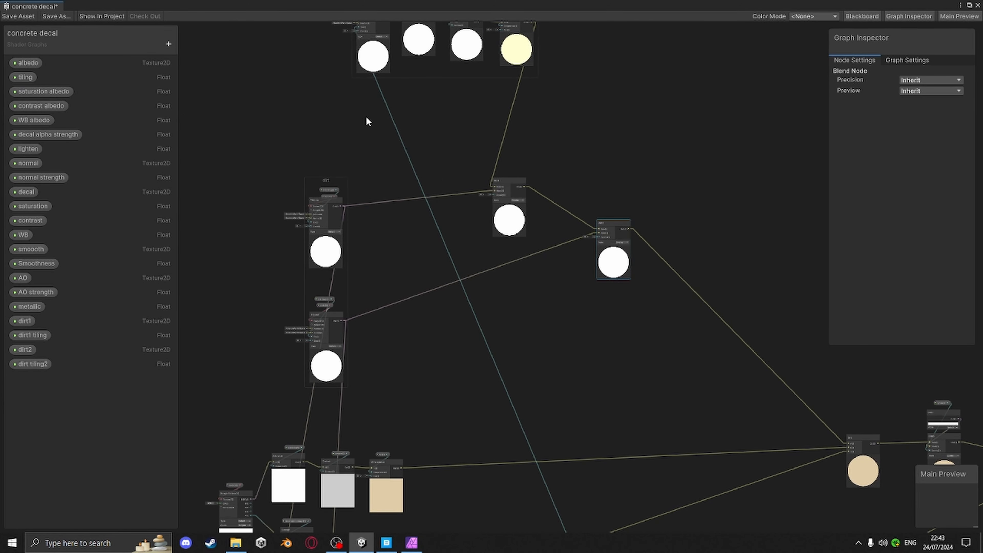
click(27, 16)
Rearrange the two Blend nodes side by side beneath the albedo contrast and white balance nodes
middle_drag(390, 344, 461, 145)
scroll(452, 435, up, 9)
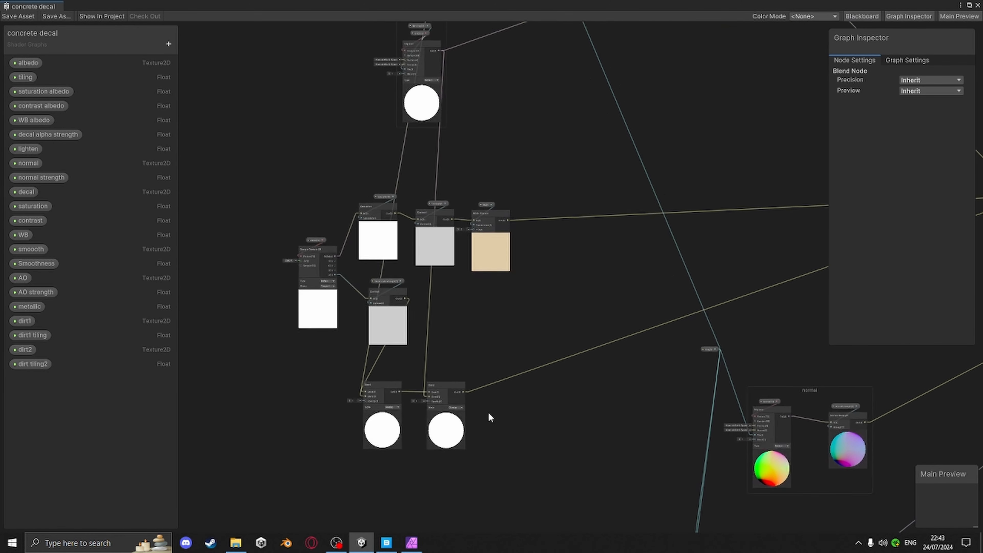
scroll(409, 389, up, 5)
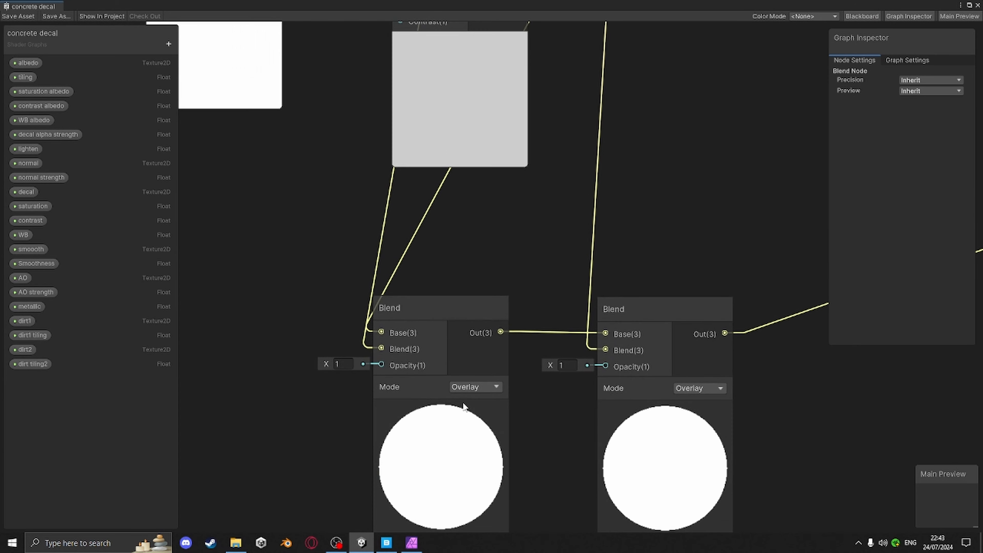
scroll(517, 317, down, 8)
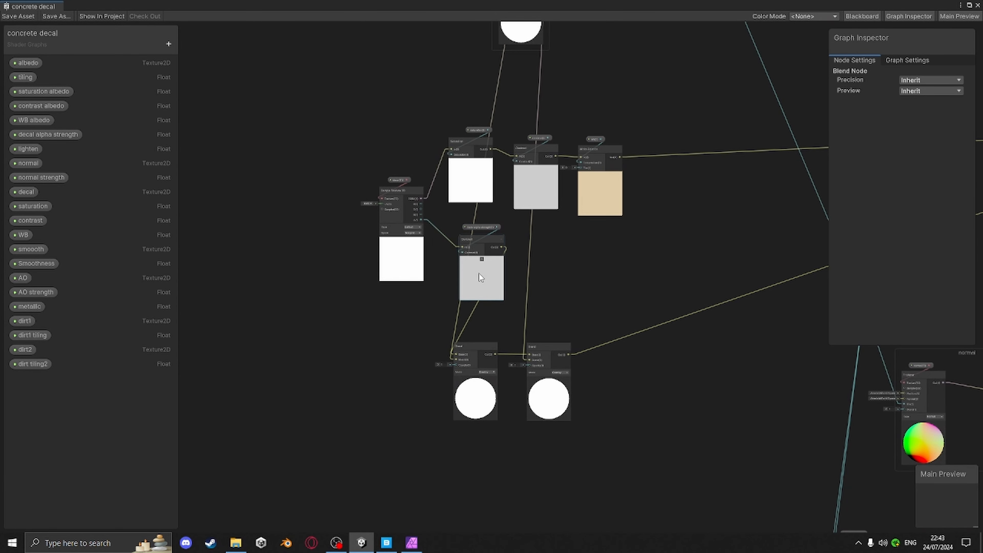
drag(546, 341, 669, 340)
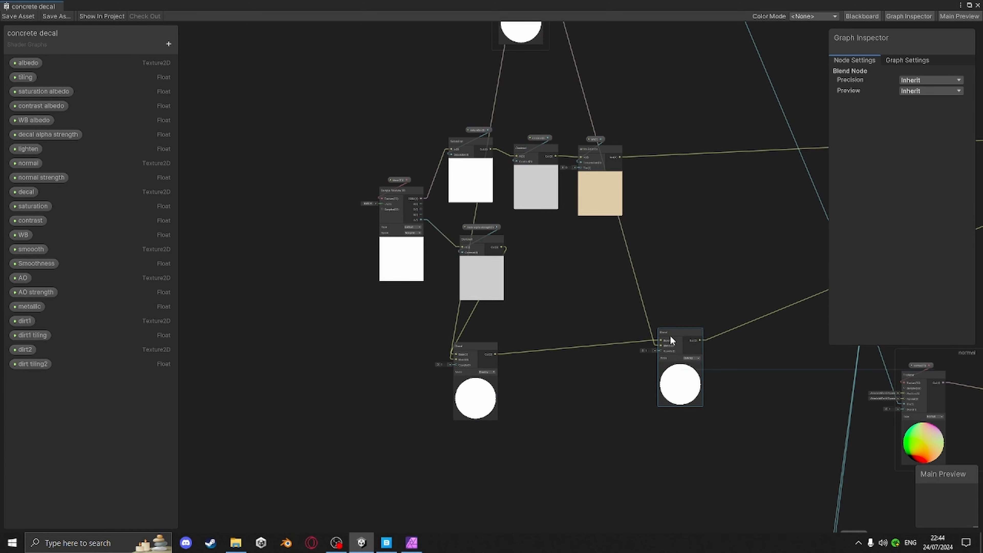
click(467, 351)
mouse_move(545, 349)
mouse_down()
mouse_move(564, 336)
mouse_move(550, 331)
mouse_move(558, 337)
mouse_up()
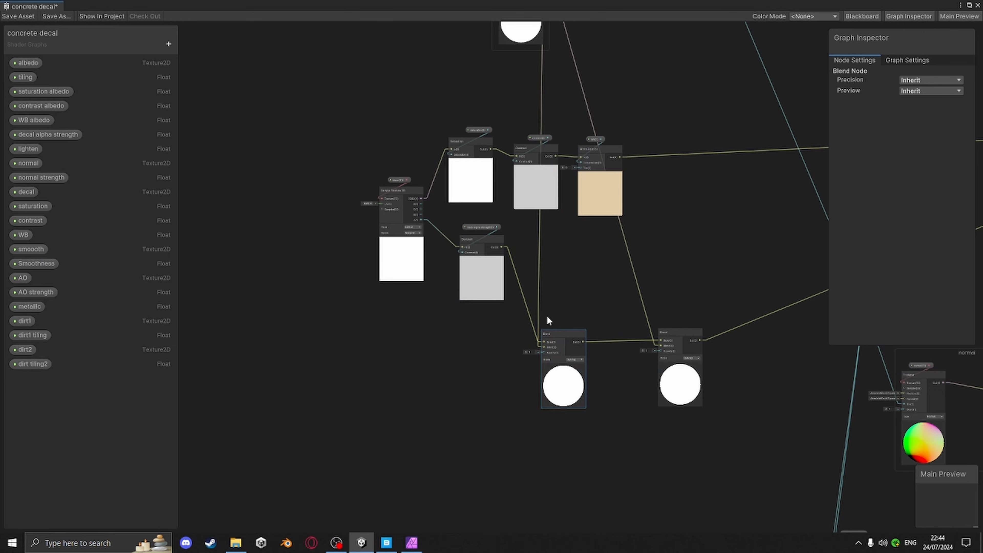
Create a Float node connected to the first Blend node's Opacity input
scroll(539, 308, up, 5)
scroll(608, 374, down, 5)
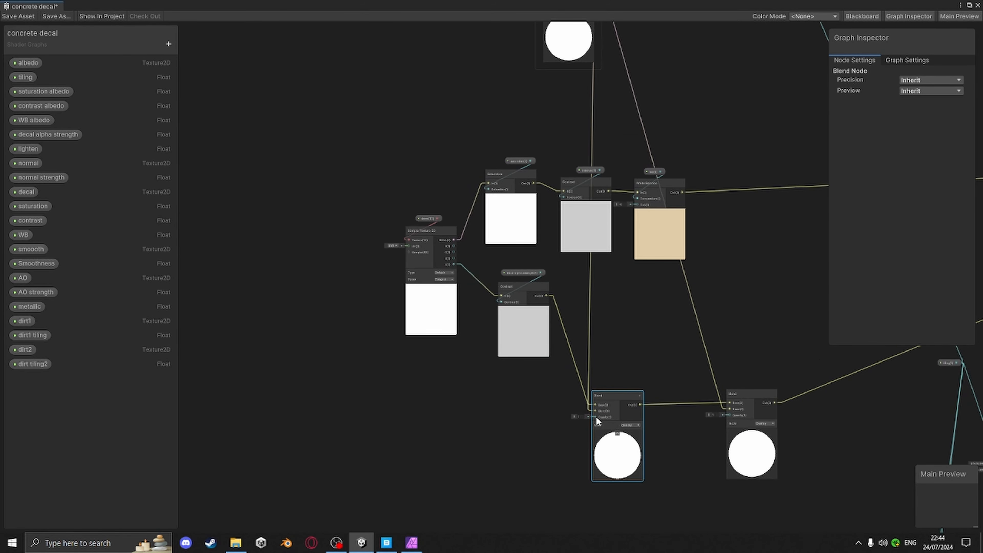
drag(597, 418, 631, 377)
text(dirt)
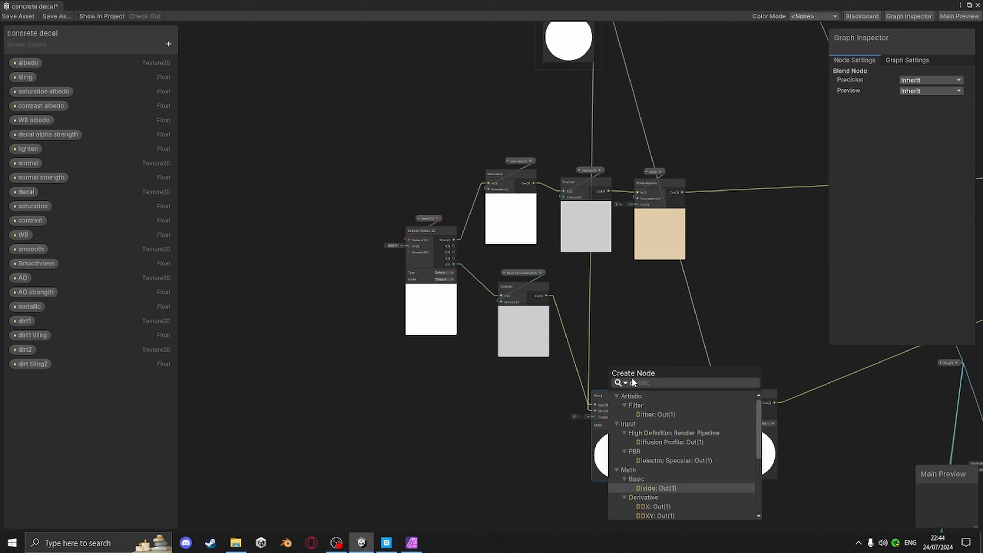
key(BackSpace)
key(BackSpace)
key(BackSpace)
key(BackSpace)
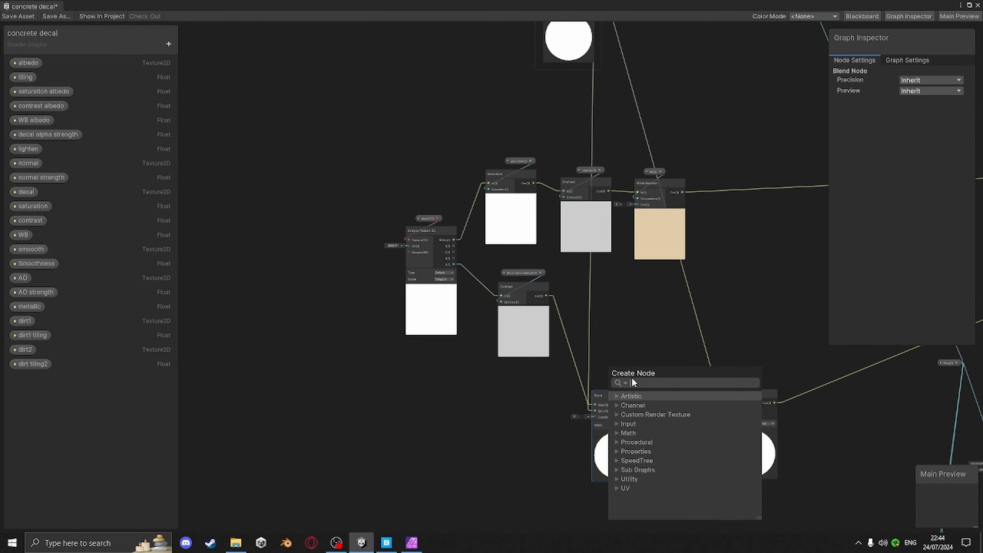
text(float)
key(Return)
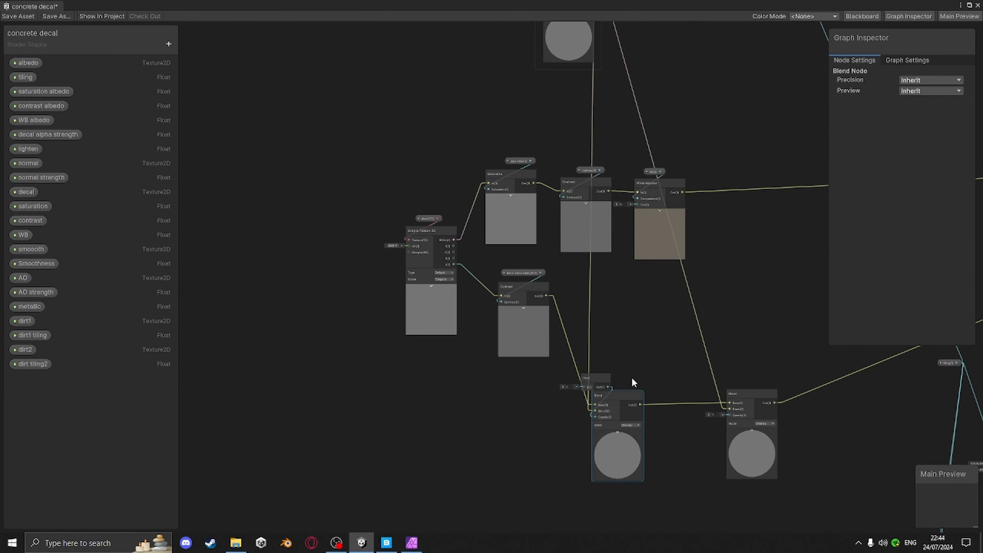
Convert that Float node to a property and rename it "decal dirt 1"
right_click(607, 372)
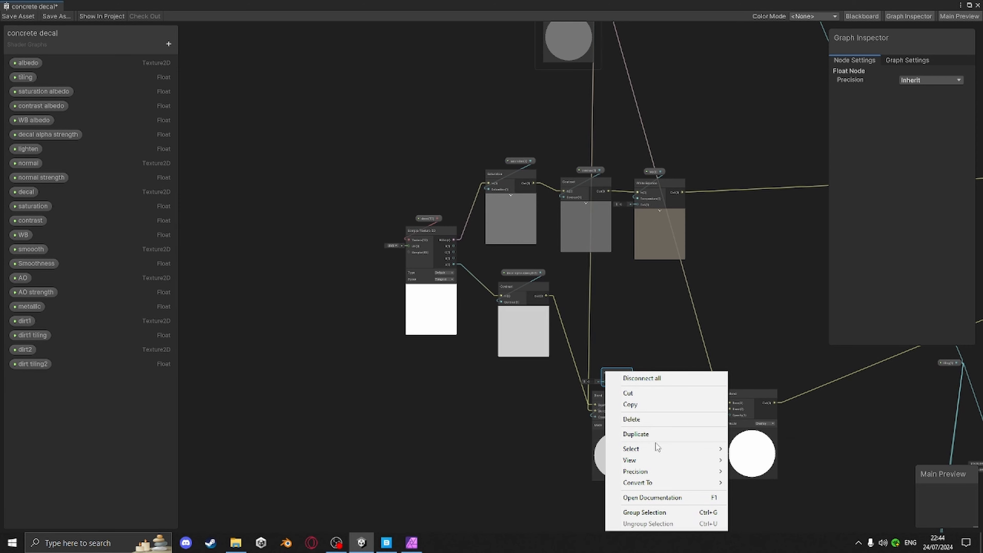
mouse_move(658, 482)
click(750, 504)
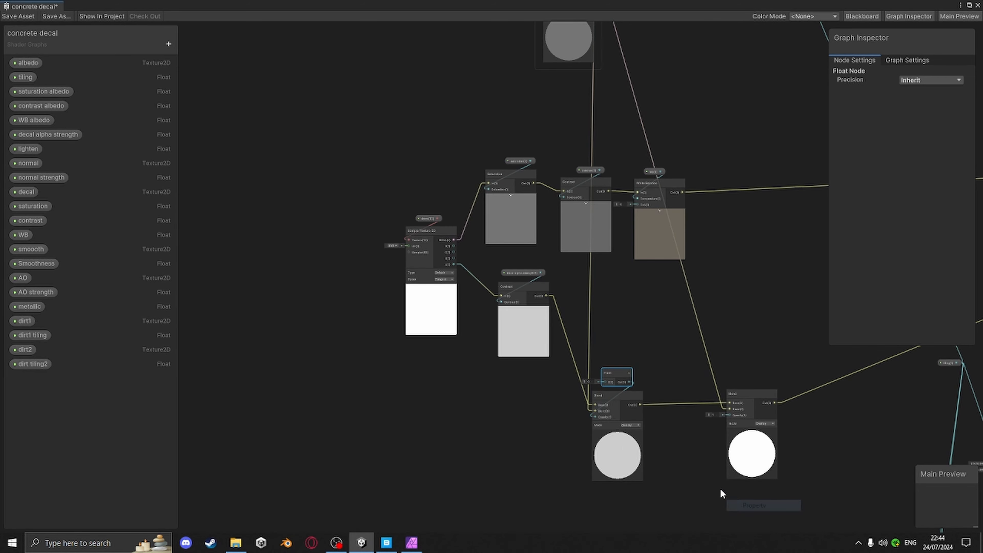
click(24, 378)
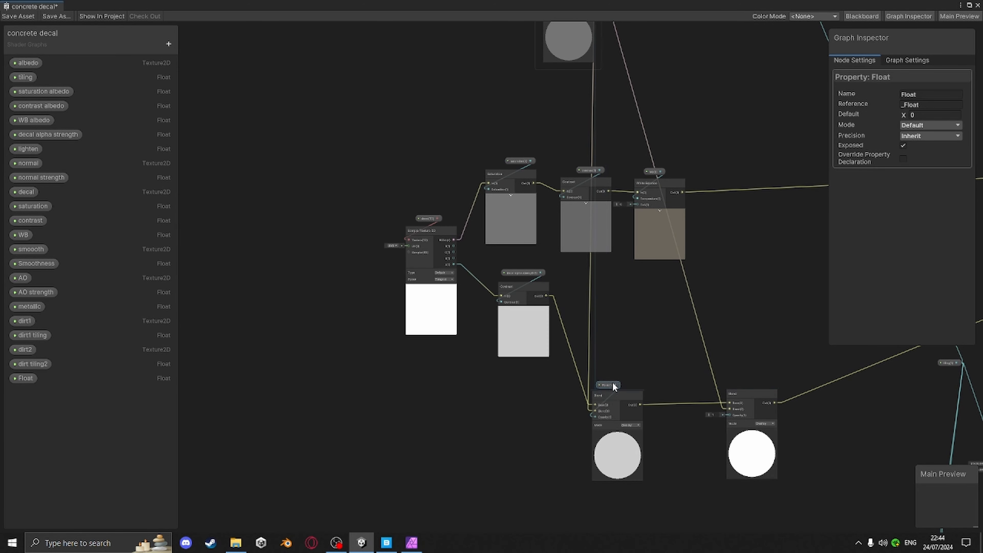
right_click(26, 378)
click(65, 385)
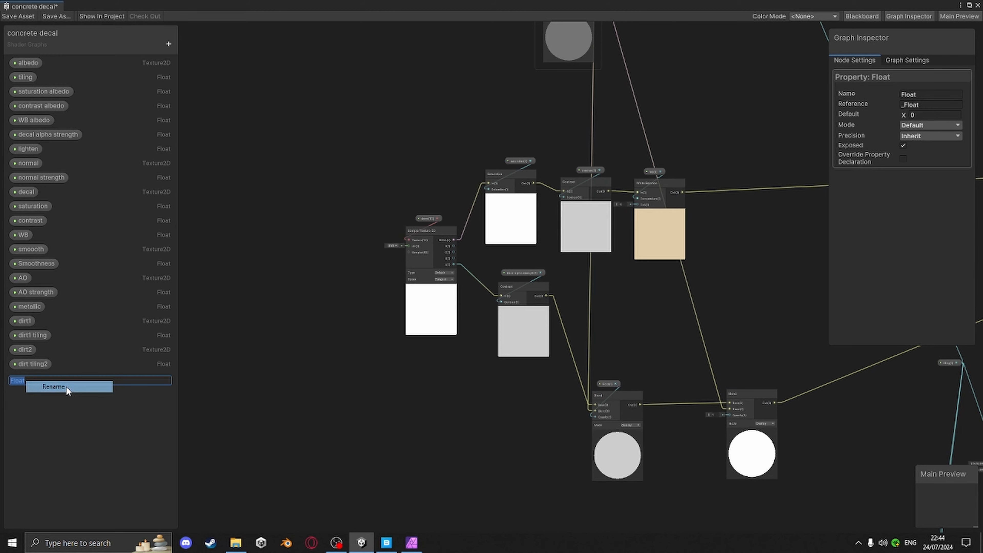
text(decal dirt 1)
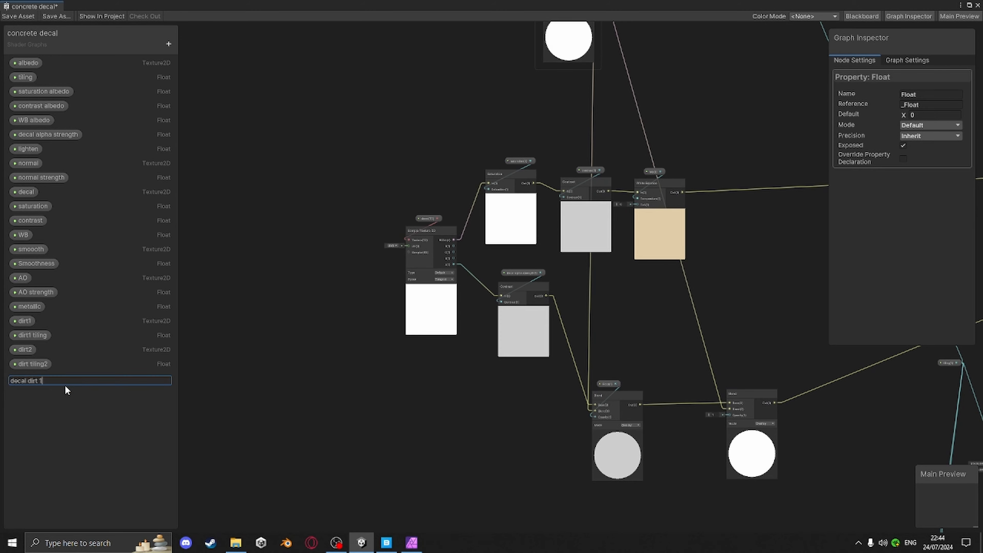
key(Return)
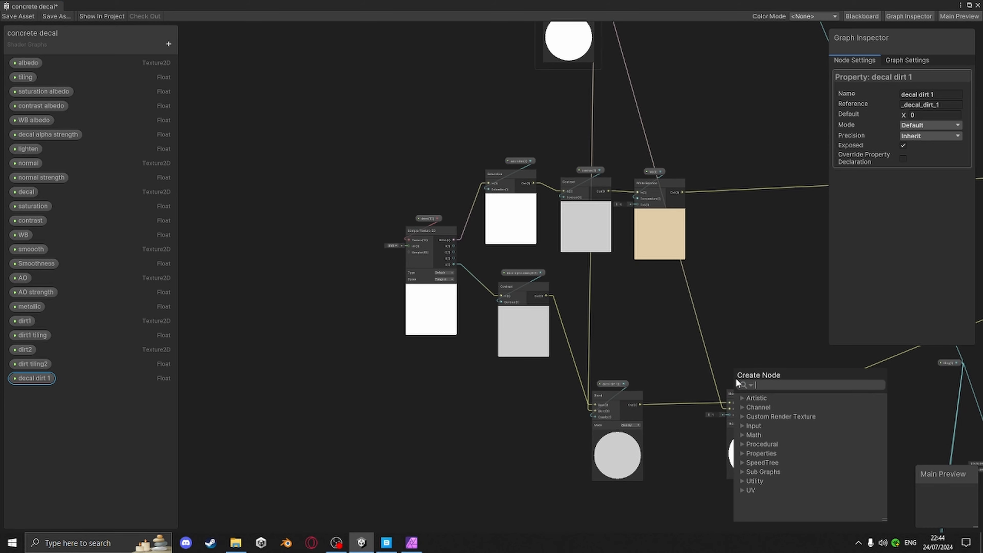
Add a Float node feeding the second Blend node's Opacity input
key(space)
text(float)
key(Return)
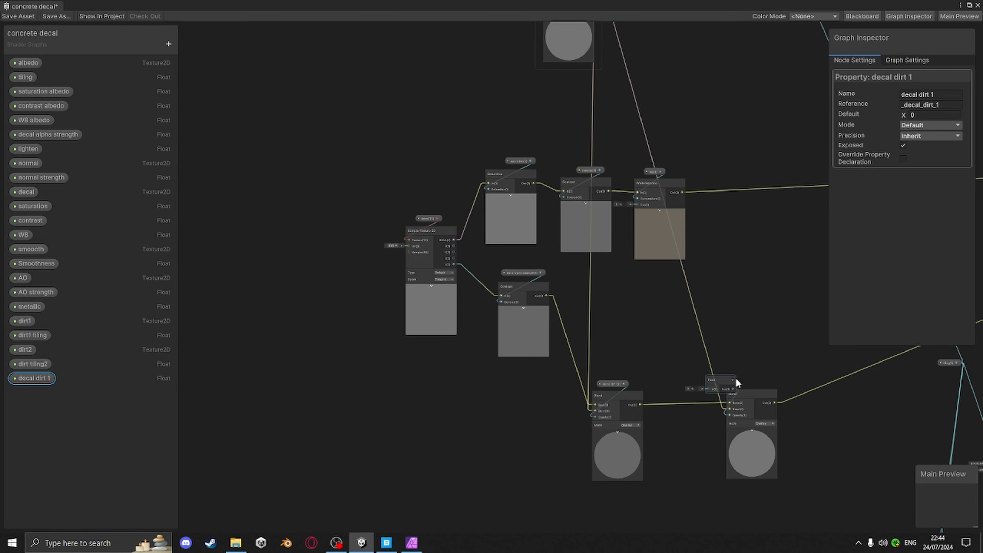
drag(719, 383, 746, 374)
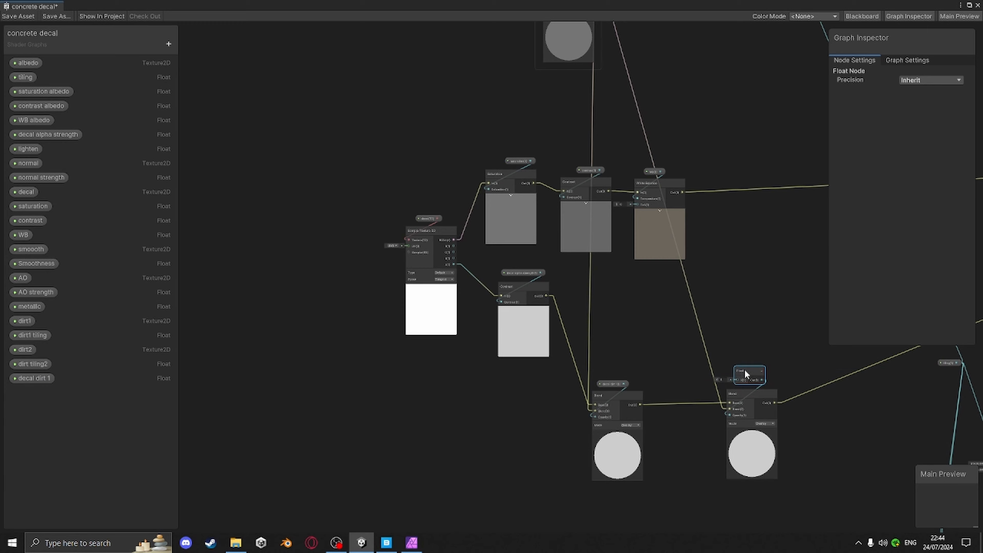
Convert the second Float node to a property and rename it "decal dirt 2"
right_click(746, 370)
mouse_move(843, 483)
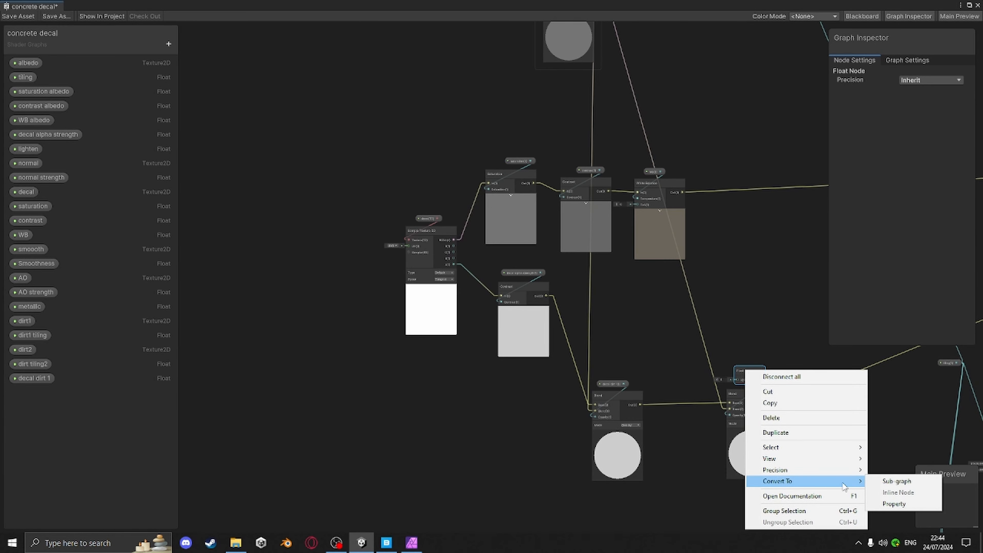
click(888, 505)
right_click(27, 393)
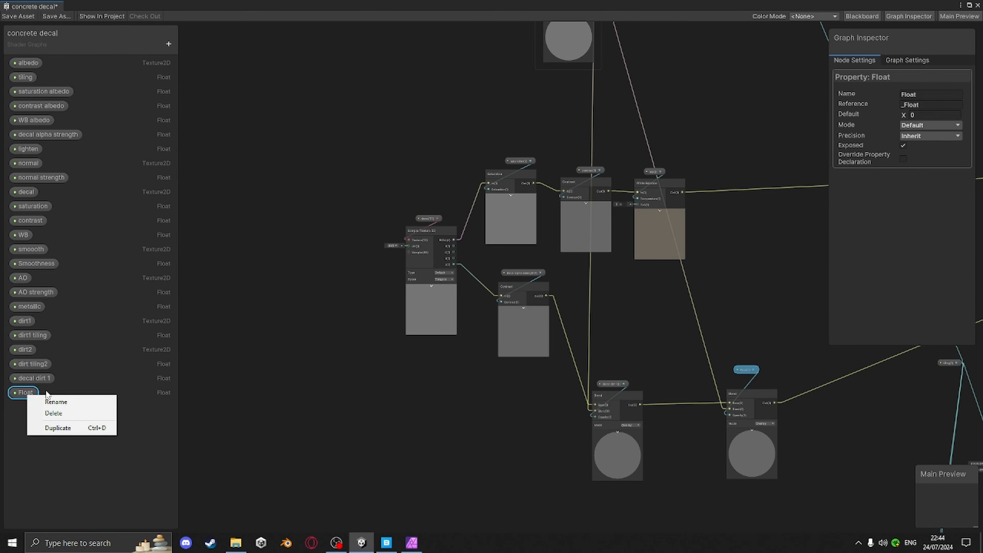
click(54, 402)
text(decal)
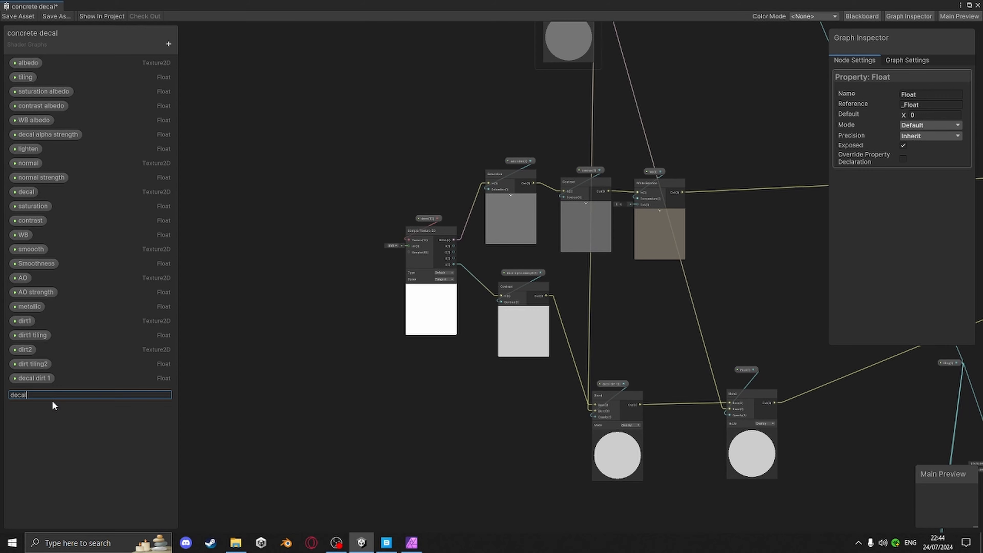
text( dirt 2)
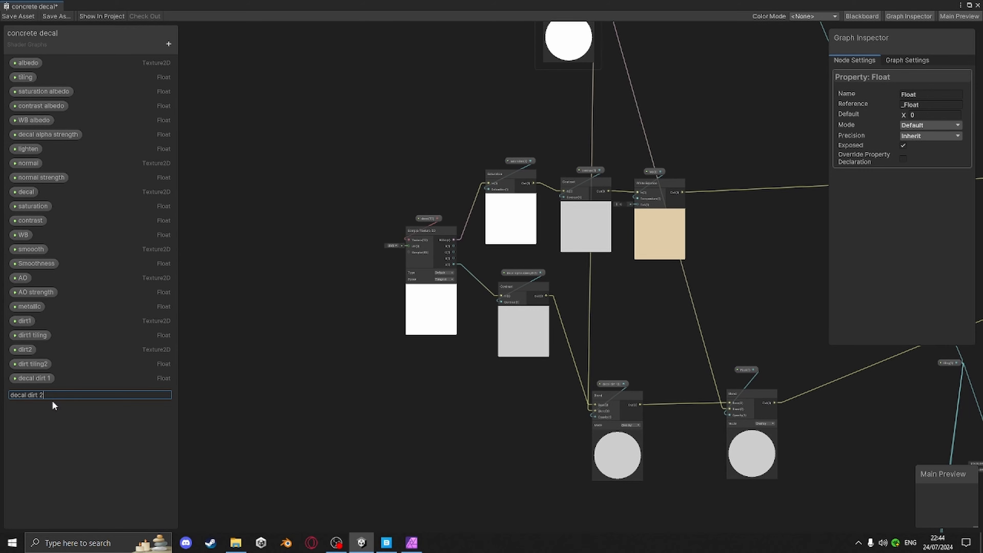
key(Return)
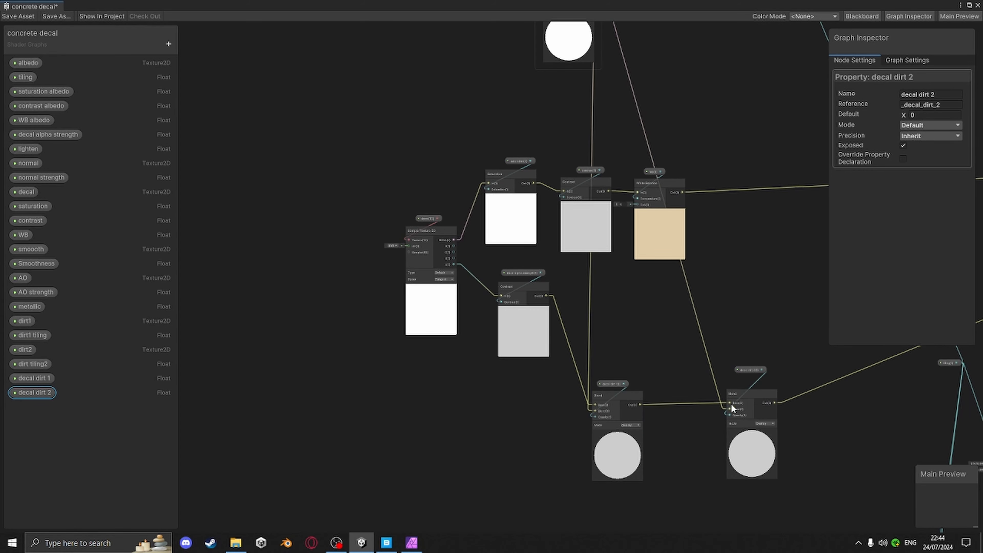
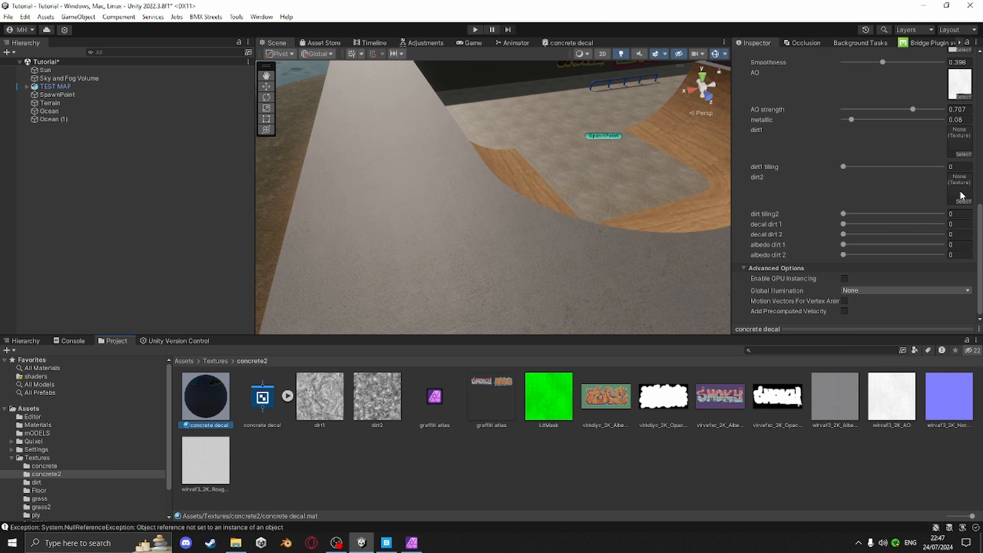
Assign the dirt1 and dirt2 textures to the material's dirt1 and dirt2 texture slots
drag(327, 402, 958, 145)
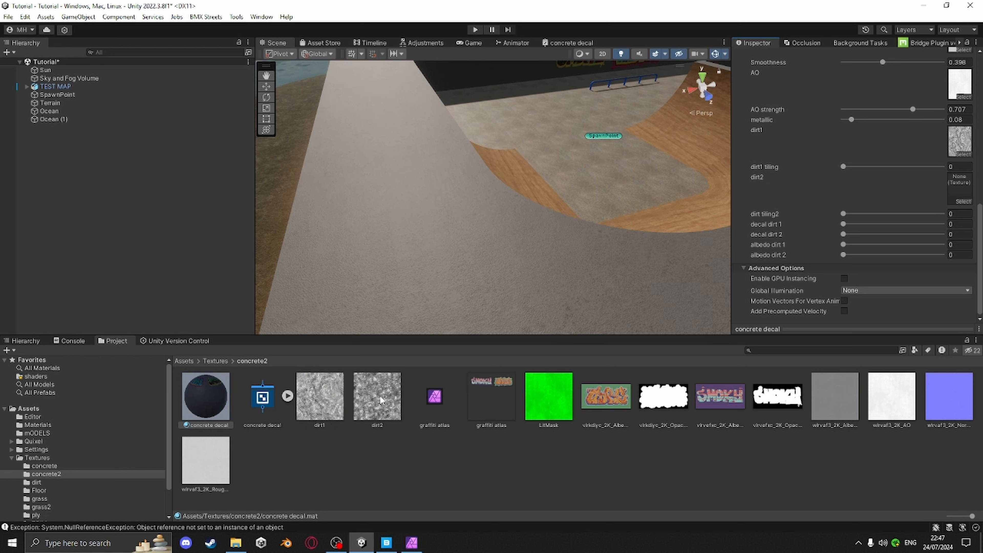
drag(386, 391, 959, 183)
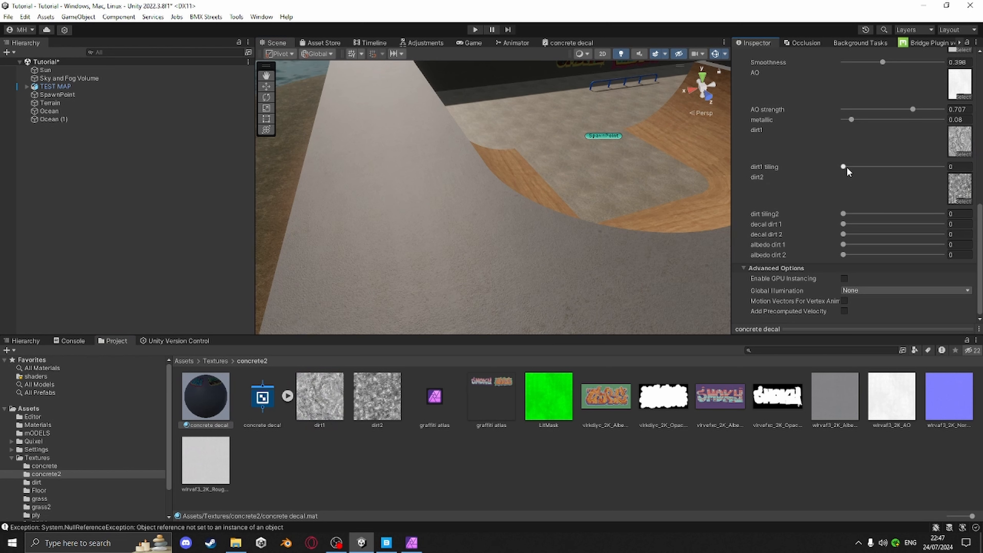
Set dirt1 tilling to about 0.161, dirt tilling2 to 0.109 and albedo dirt 1 to 0.197
click(843, 167)
drag(853, 169, 860, 171)
drag(844, 214, 863, 250)
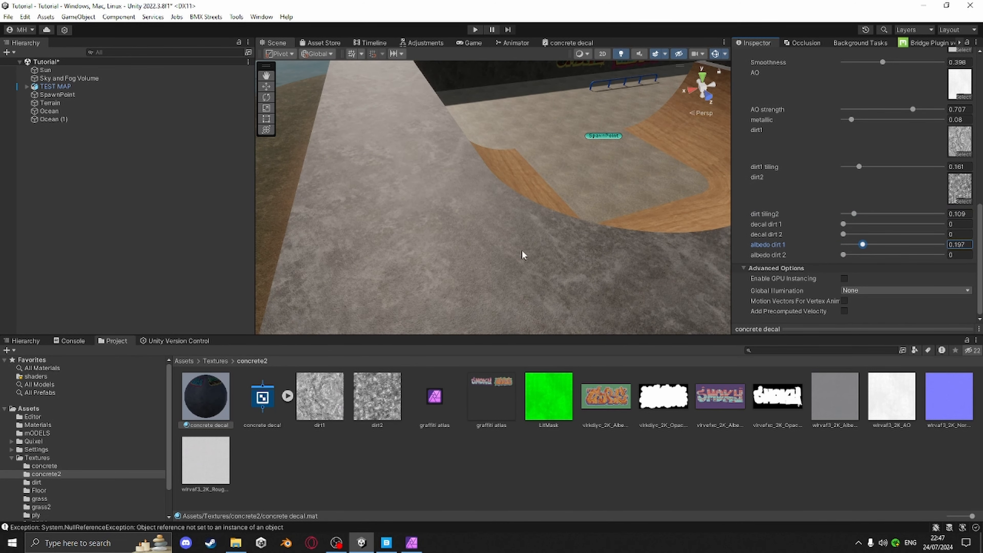
right_drag(521, 251, 705, 251)
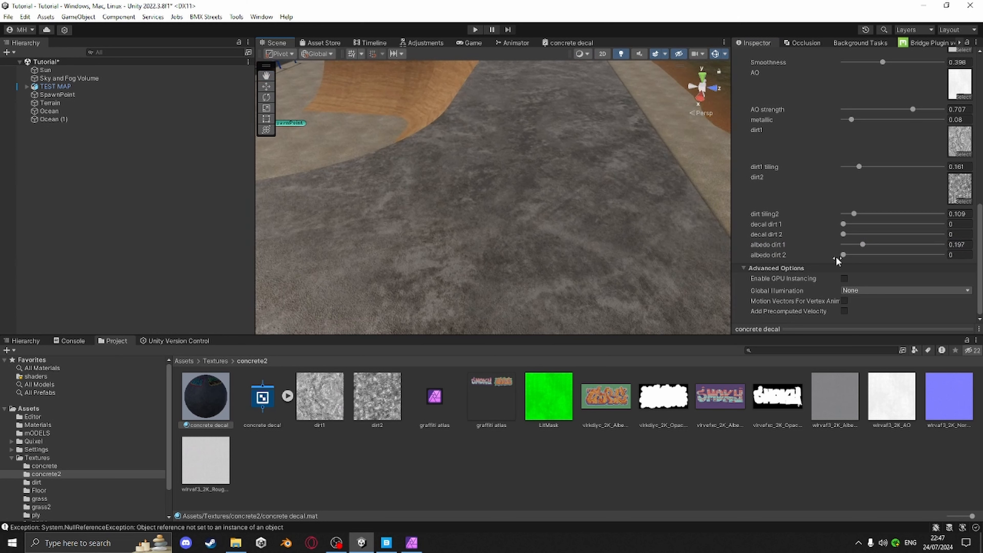
Set albedo dirt 2 to 0.124, decal dirt 1 to 0.052, dirt tilling2 to 0.073 and dirt1 tilling to 0.088
drag(842, 255, 858, 260)
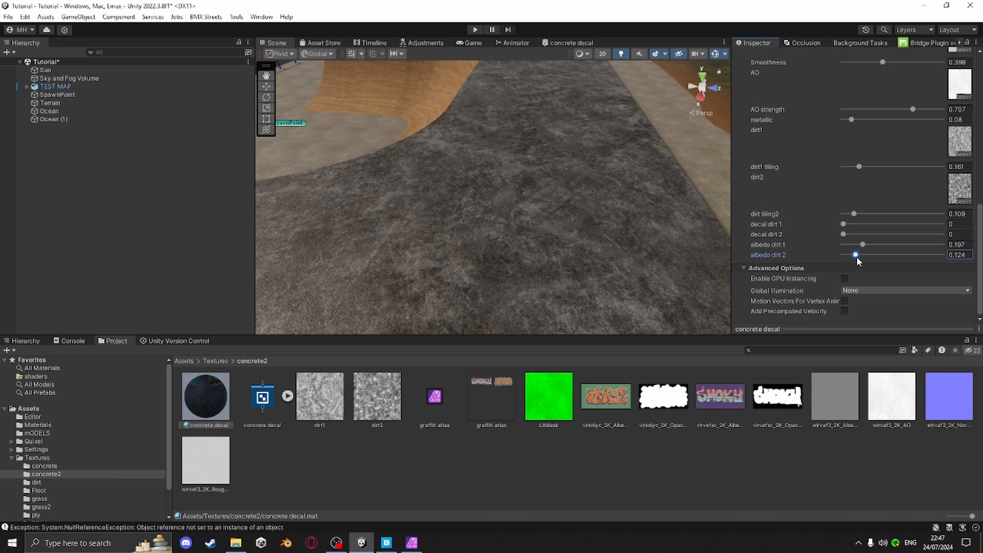
drag(854, 214, 845, 225)
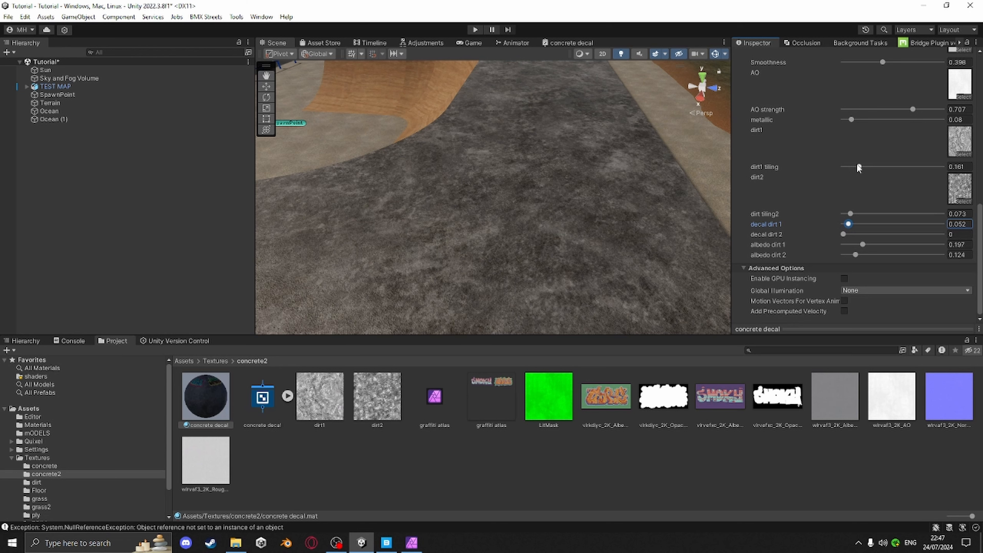
drag(859, 167, 854, 172)
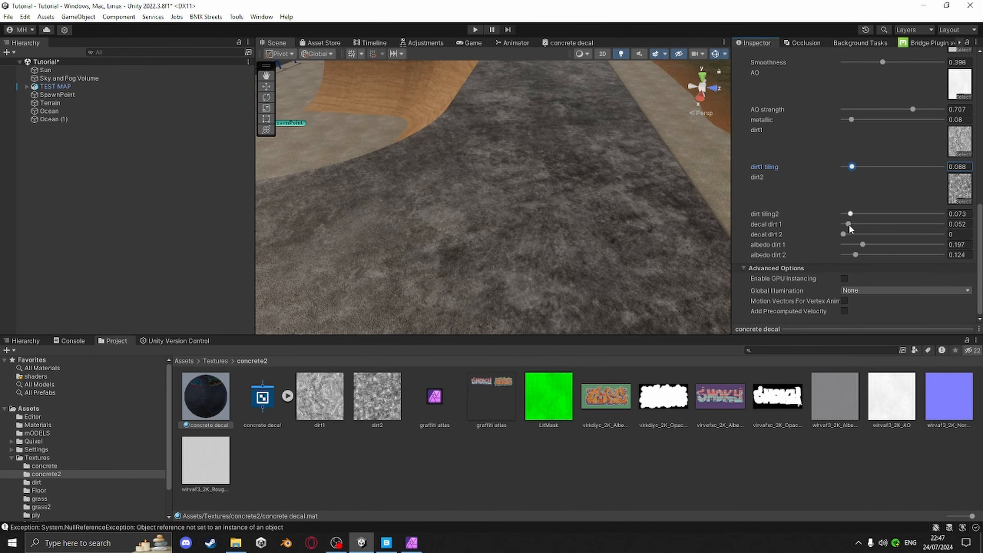
Lower albedo dirt 1 to 0.149 and albedo dirt 2 to 0.145 on the material
scroll(575, 242, up, 5)
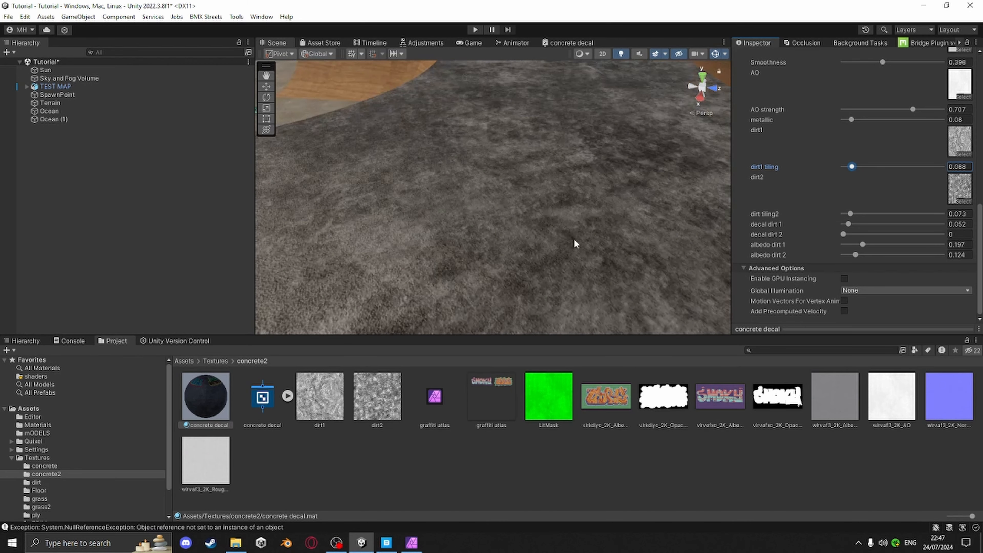
scroll(579, 242, down, 10)
right_drag(579, 243, 684, 277)
middle_drag(685, 277, 572, 162)
middle_drag(641, 195, 636, 188)
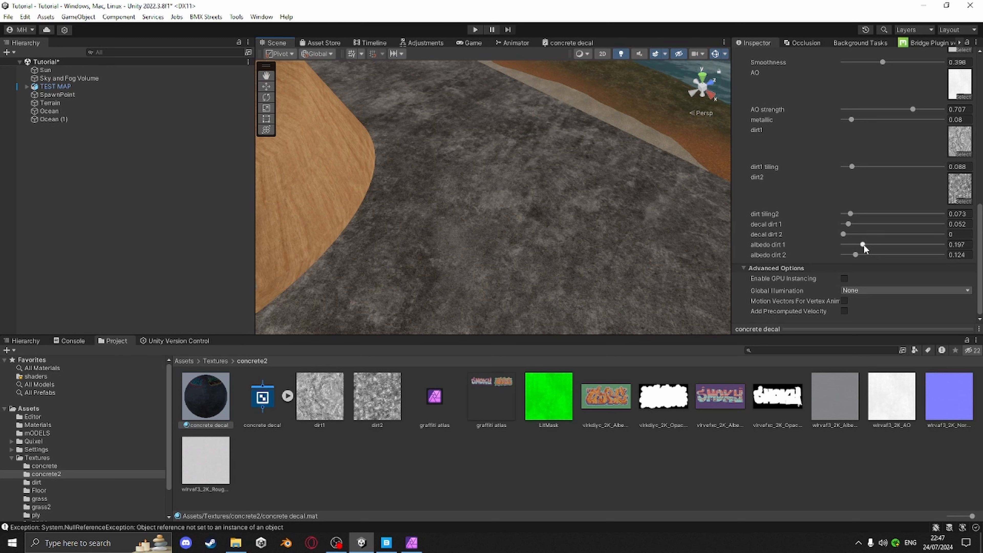
mouse_move(862, 246)
mouse_down()
mouse_move(852, 256)
mouse_move(858, 245)
mouse_up()
scroll(838, 204, up, 10)
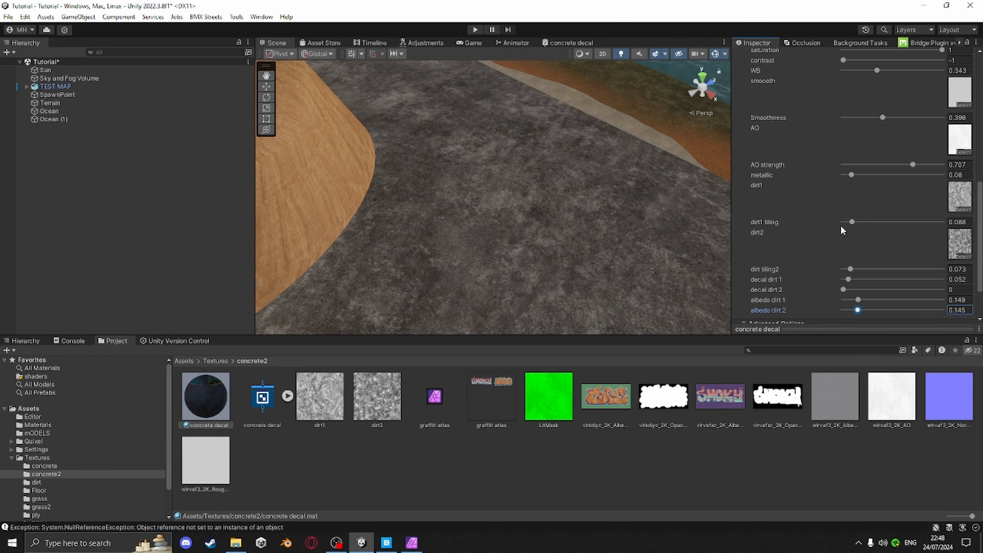
Set the material's lighten value to -0.12 and AO strength to 0.593
scroll(817, 115, up, 3)
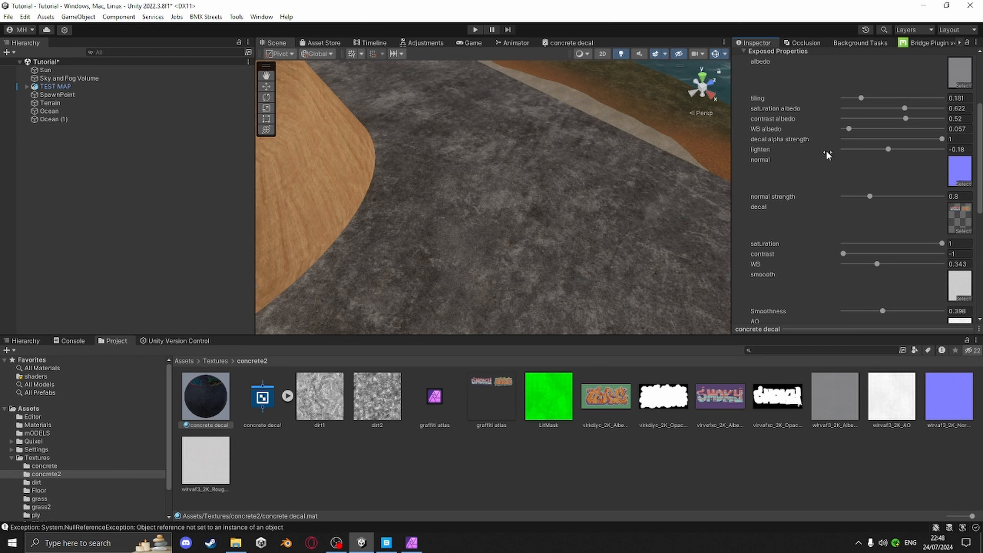
drag(890, 153, 892, 155)
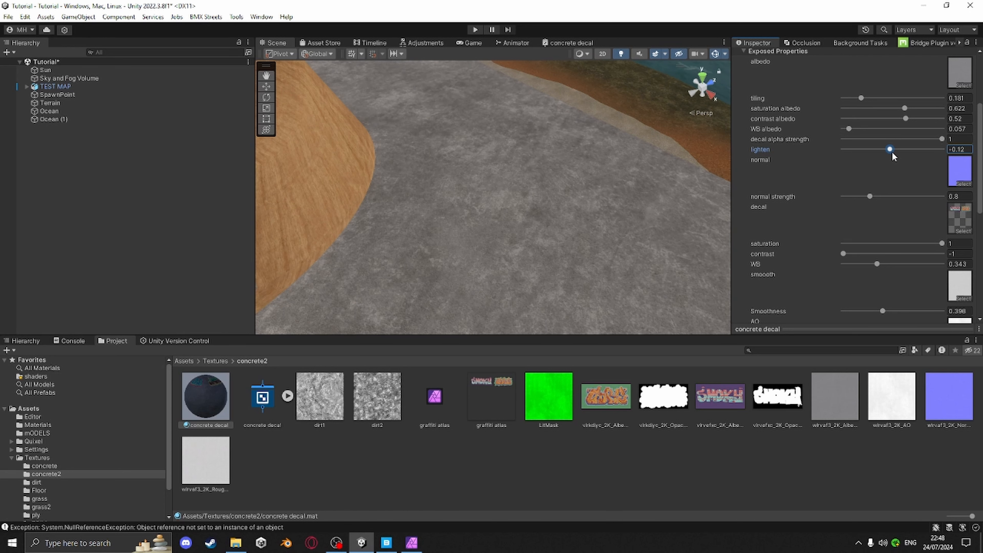
scroll(764, 271, down, 3)
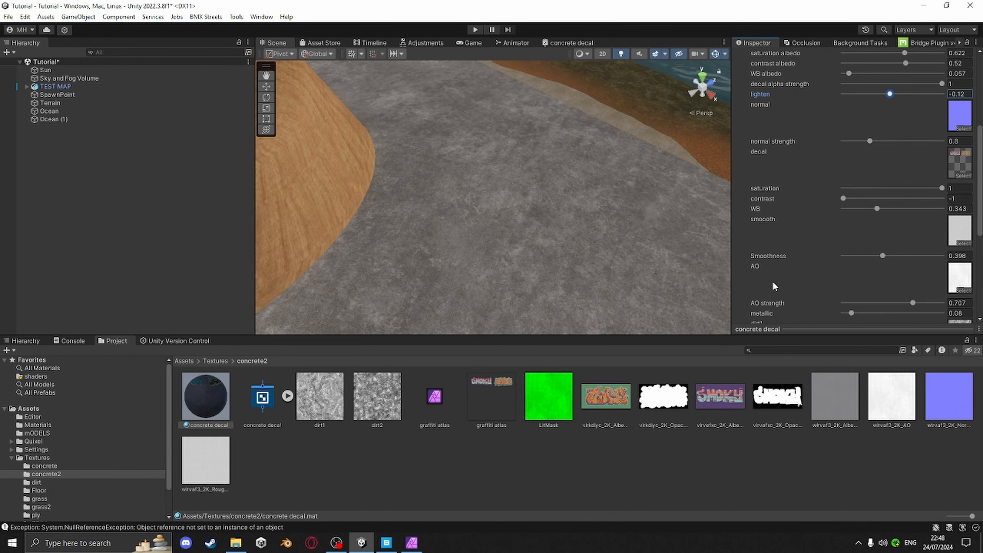
click(912, 303)
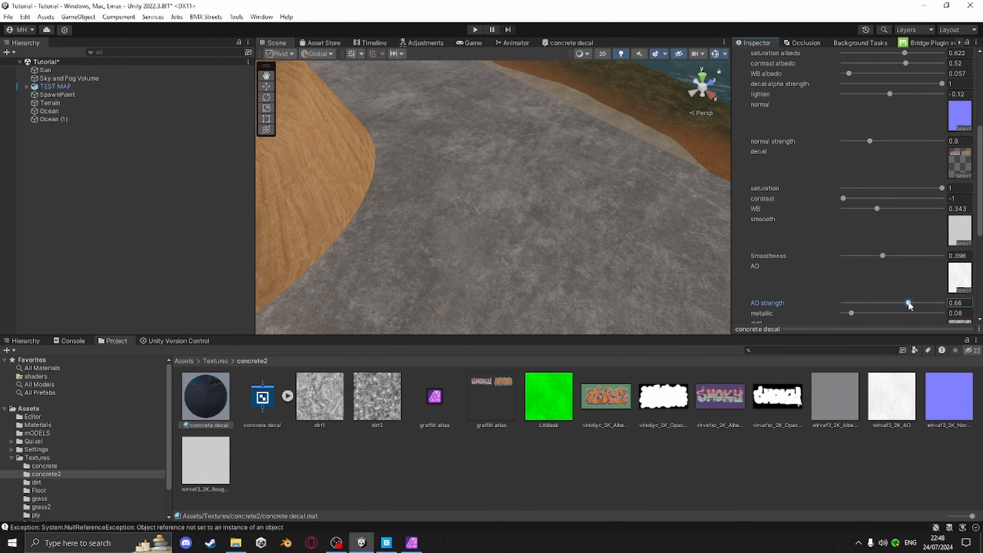
drag(904, 306, 901, 304)
Set decal dirt 1 to 0.259 and decal dirt 2 to 0.264 while viewing the graffiti box
scroll(542, 224, down, 10)
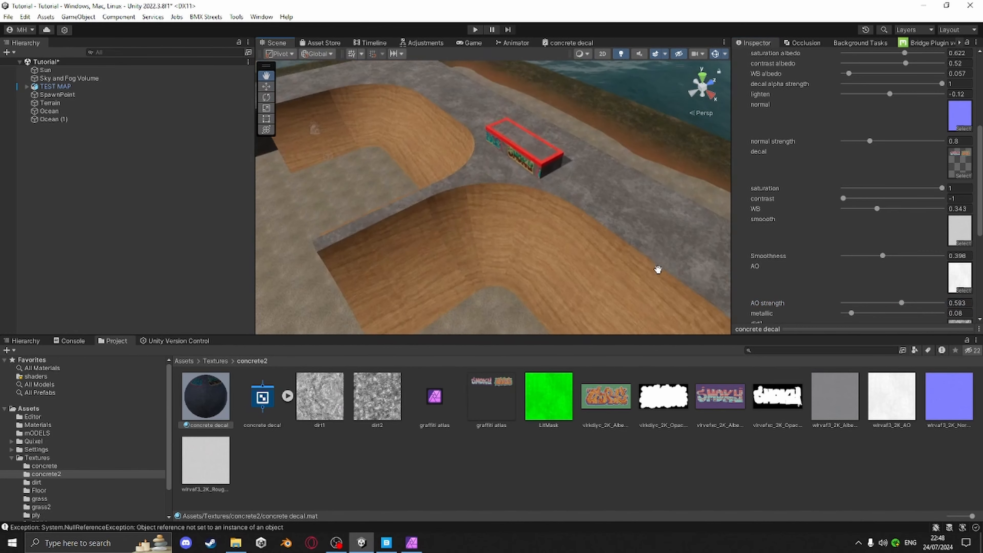
right_drag(550, 221, 540, 165)
scroll(542, 165, up, 4)
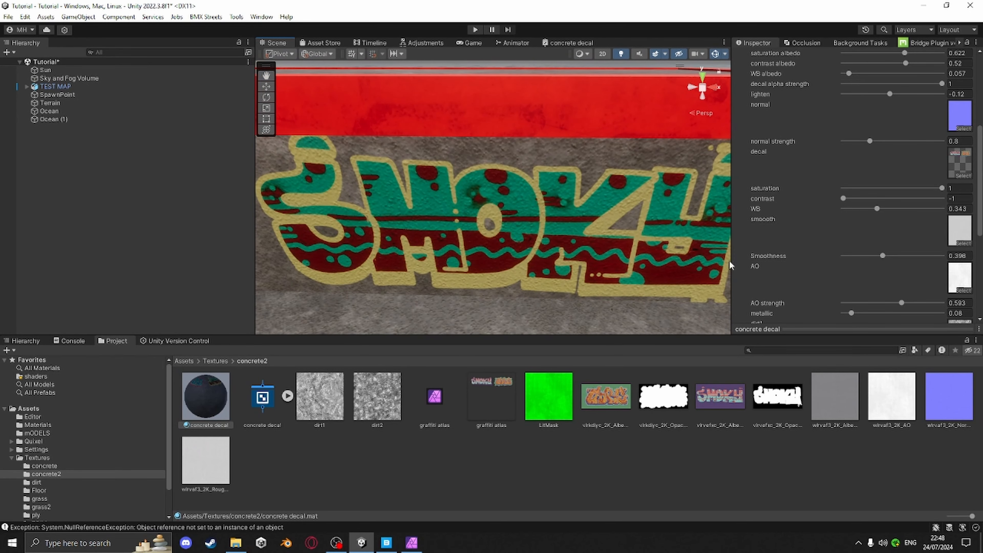
scroll(781, 271, down, 8)
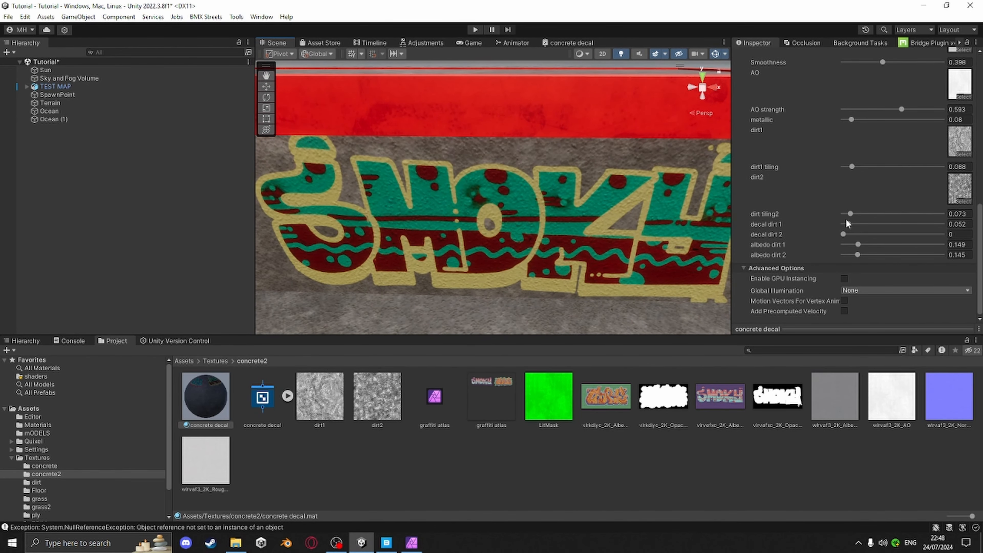
drag(847, 227, 867, 235)
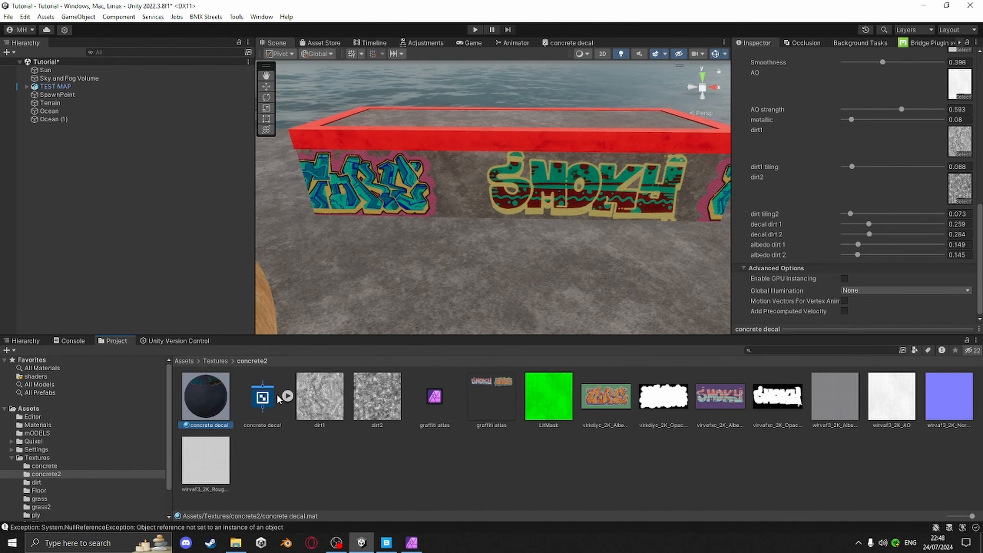
Open the concrete decal shader graph and delete the decal alpha strength Contrast node, its property node and blackboard property
click(263, 397)
scroll(857, 151, up, 11)
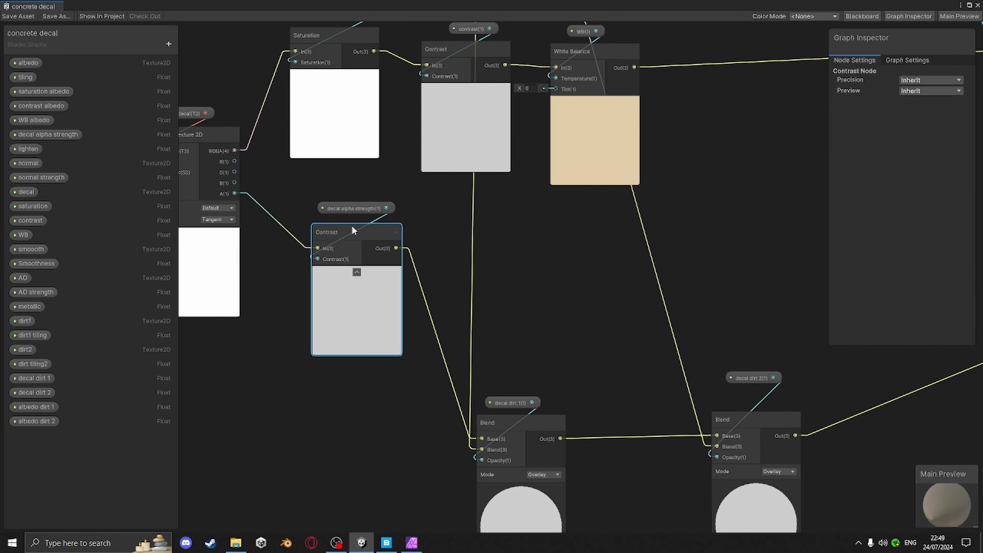
key(Delete)
click(357, 208)
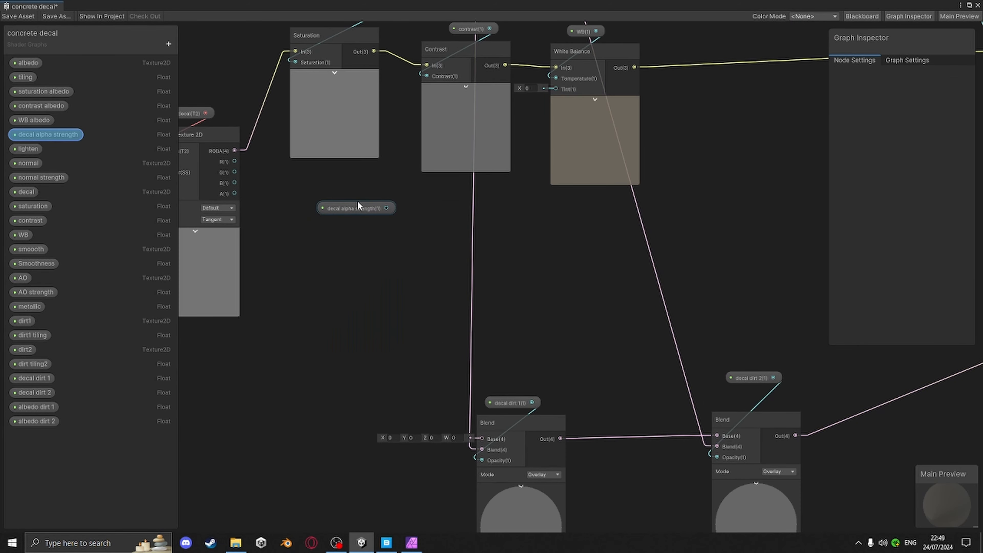
key(Delete)
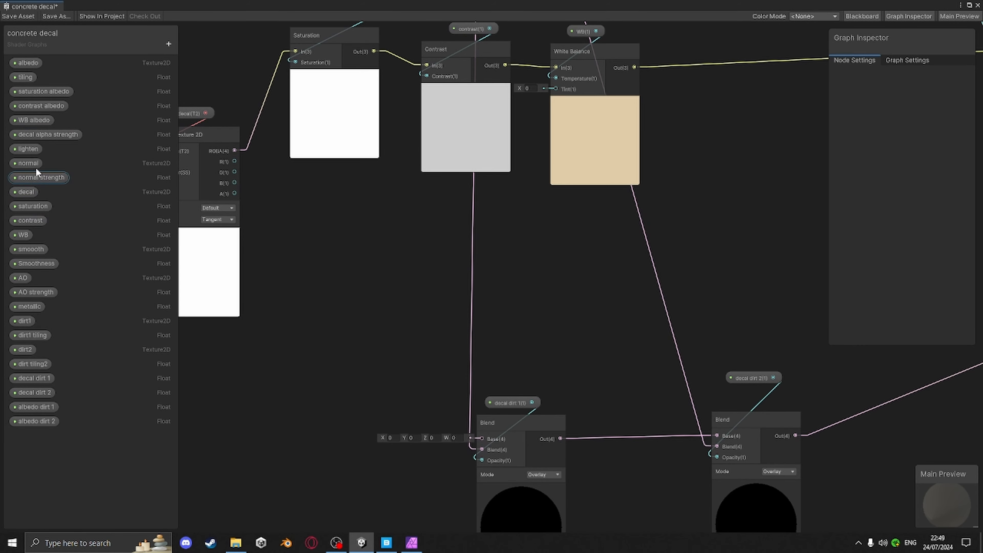
click(41, 135)
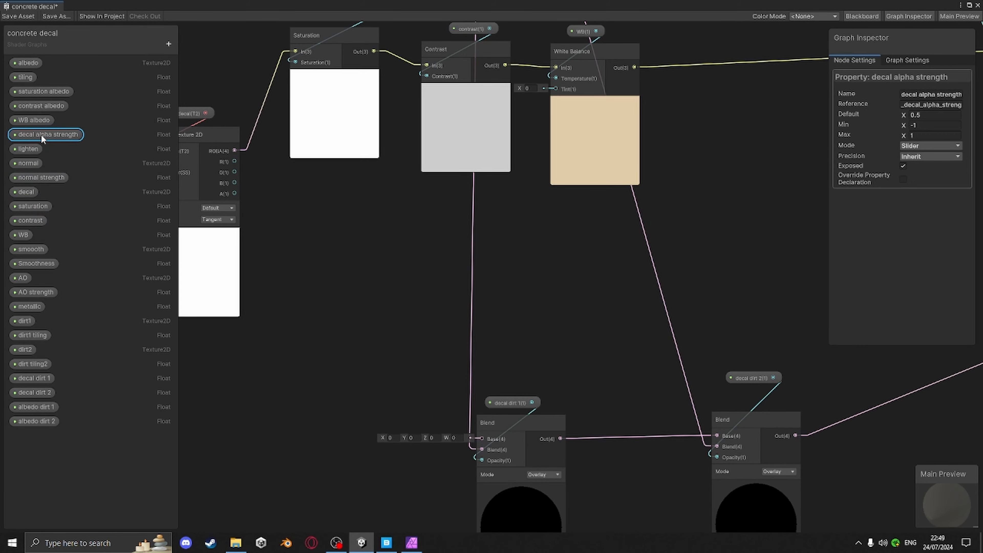
key(Delete)
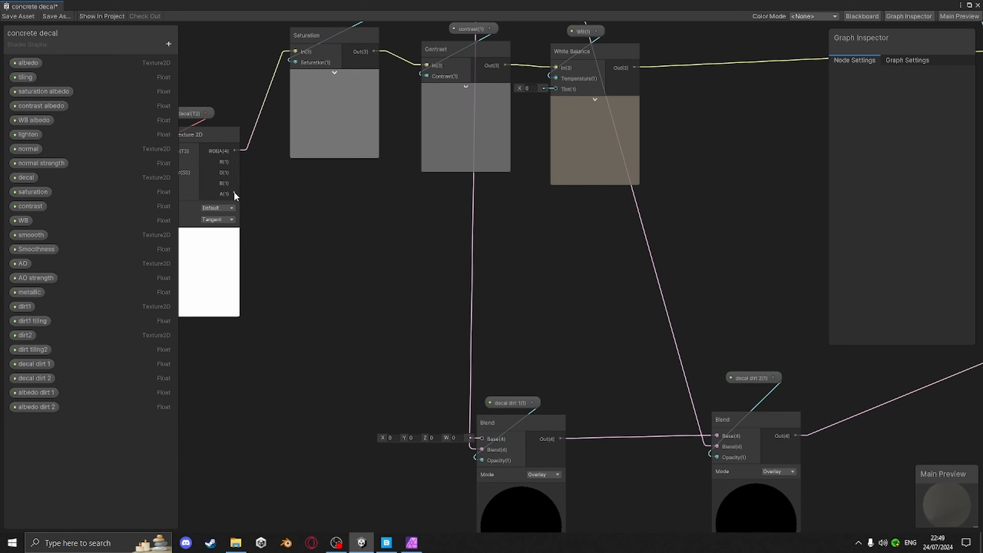
Connect the decal texture's alpha output to the first Blend node and set that Blend's mode to Multiply
drag(234, 193, 481, 437)
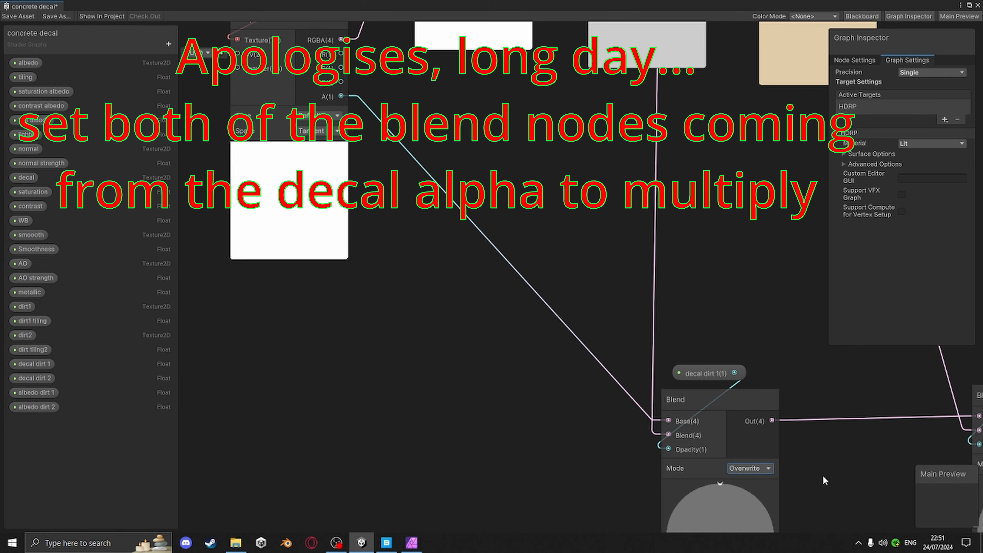
middle_drag(759, 408, 648, 316)
click(642, 374)
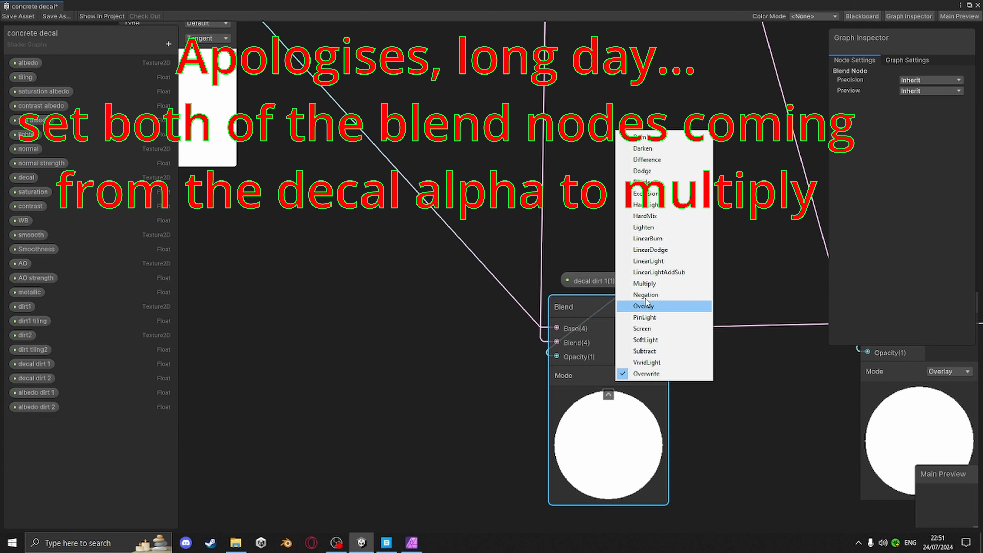
click(644, 284)
Set the second Blend node's mode to Multiply
middle_drag(753, 409, 552, 392)
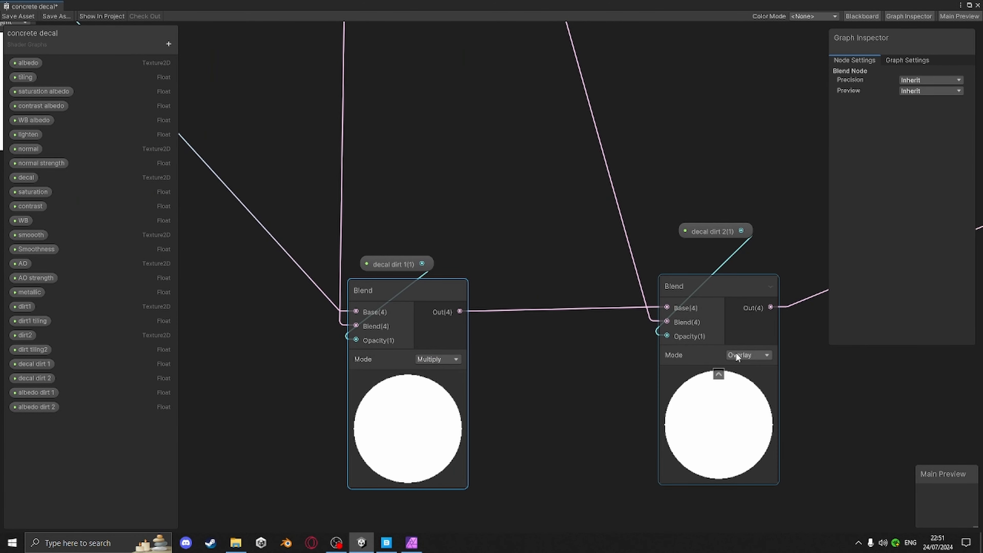
click(758, 353)
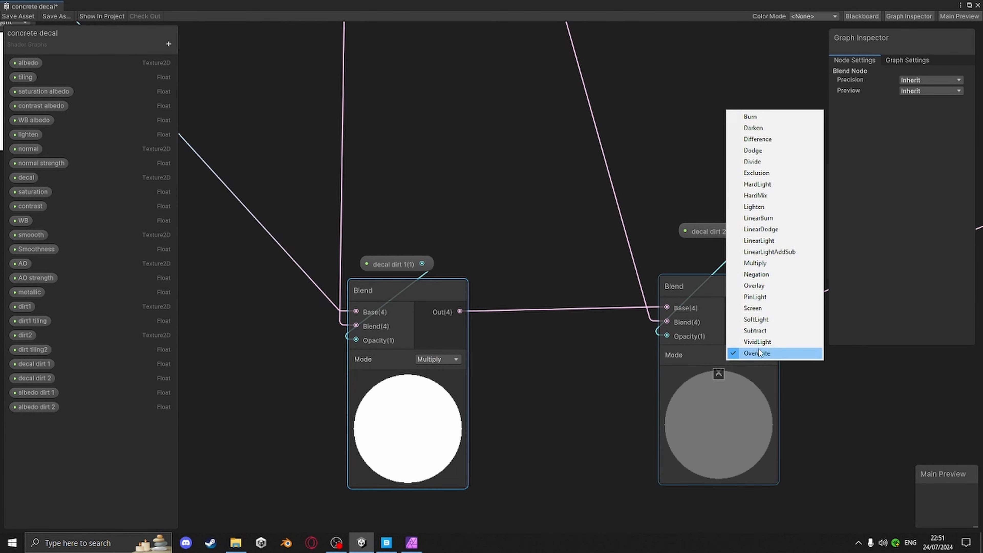
click(755, 263)
Save the shader graph asset and close the graph window
middle_drag(733, 300, 620, 344)
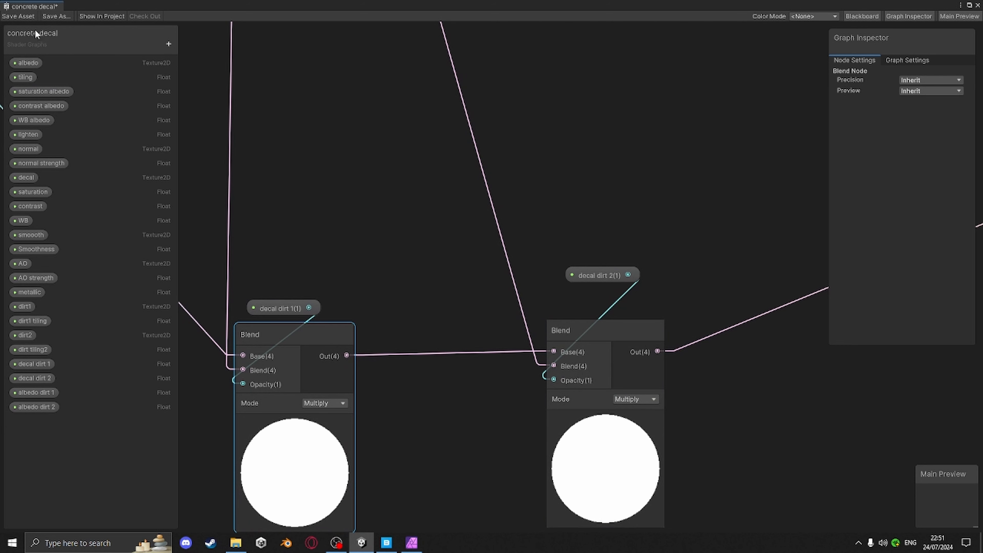
click(20, 16)
click(977, 6)
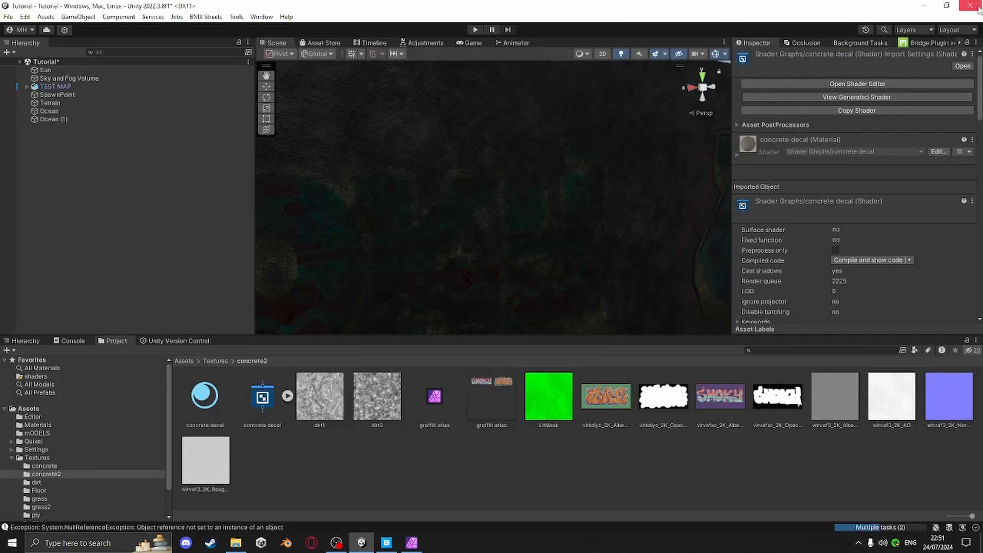
Select the concrete decal material and set decal dirt 1 to 0.839 and decal dirt 2 to 0.772
scroll(615, 234, down, 4)
right_drag(611, 222, 586, 232)
scroll(586, 232, down, 2)
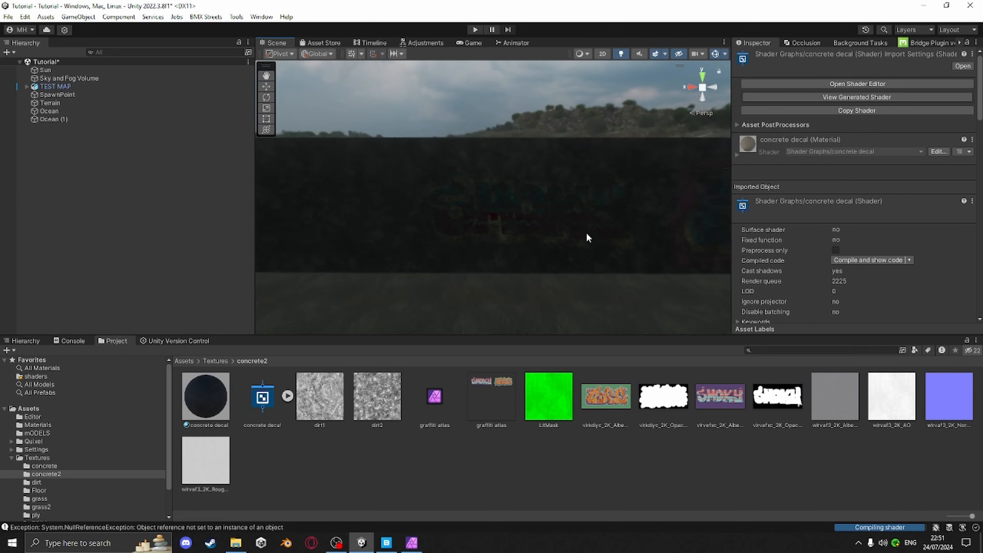
scroll(585, 233, up, 8)
scroll(532, 236, down, 4)
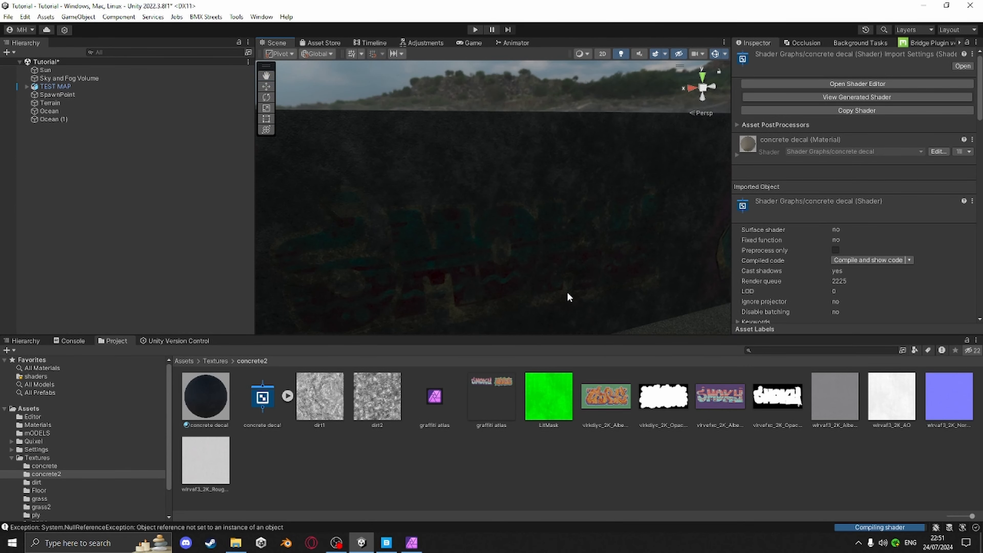
drag(538, 335, 538, 342)
click(216, 406)
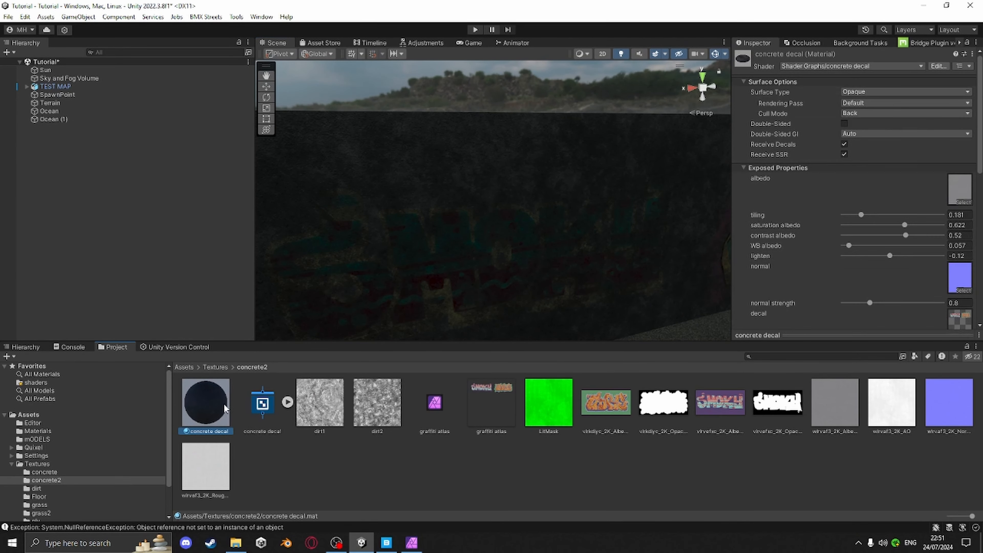
scroll(782, 302, down, 2)
scroll(782, 303, down, 10)
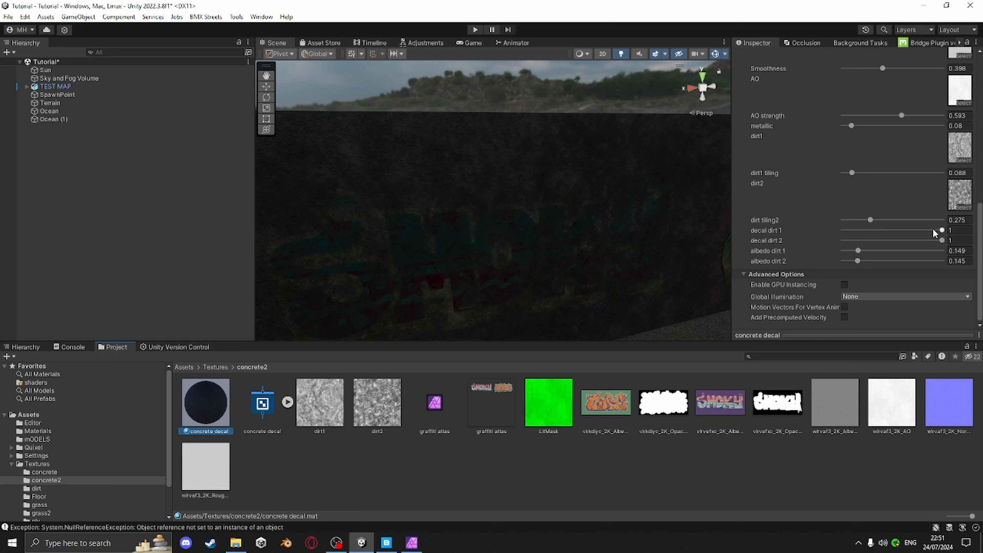
drag(940, 230, 874, 238)
mouse_move(943, 241)
mouse_down()
mouse_move(903, 240)
mouse_move(932, 241)
mouse_up()
drag(876, 231, 916, 242)
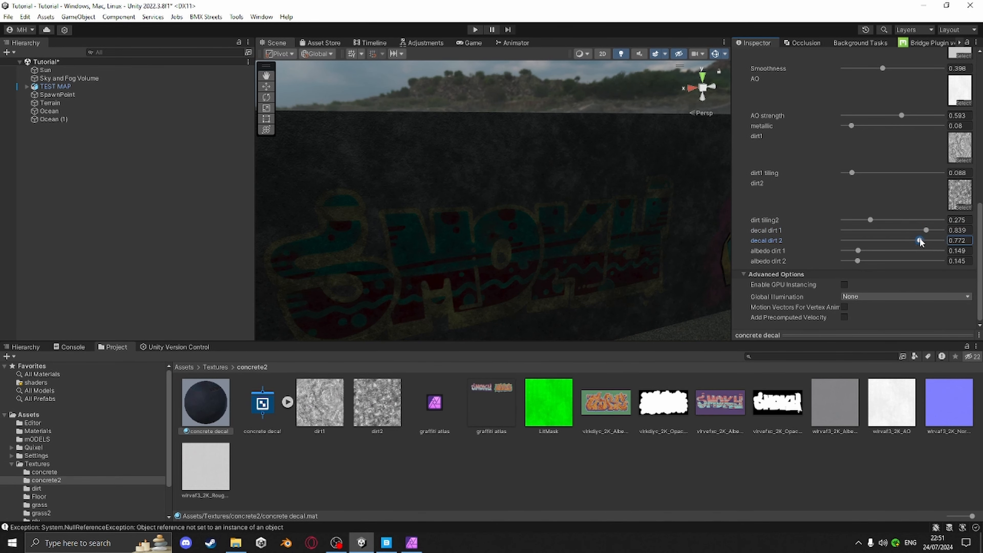
Examine the graffiti box's decal and dirt appearance in the scene
scroll(594, 277, up, 3)
middle_drag(598, 277, 617, 255)
right_drag(550, 245, 524, 256)
scroll(525, 257, down, 6)
right_drag(631, 260, 666, 270)
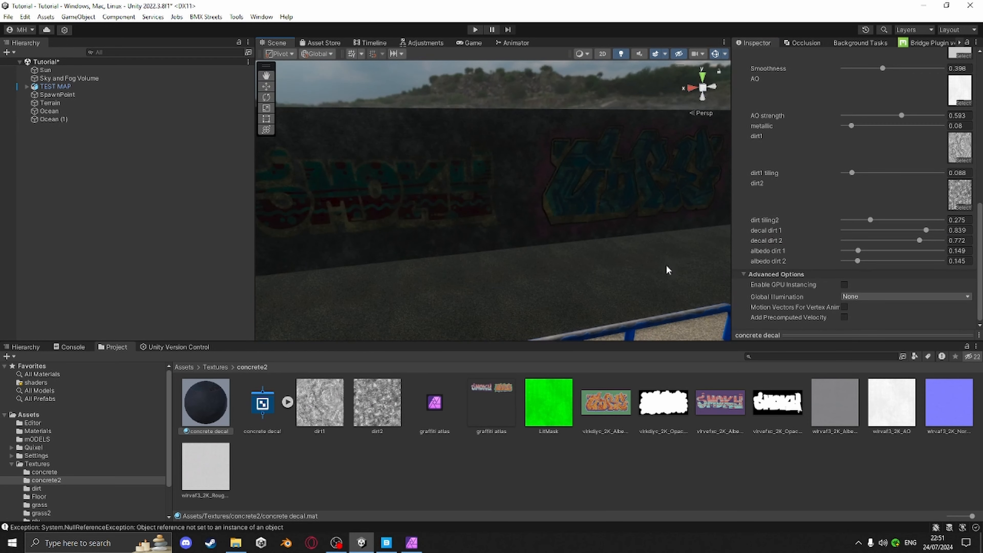
Set the material's decal dirt 2 value to 0.964
scroll(642, 256, up, 4)
middle_drag(640, 255, 549, 268)
right_drag(549, 267, 588, 266)
scroll(598, 274, up, 4)
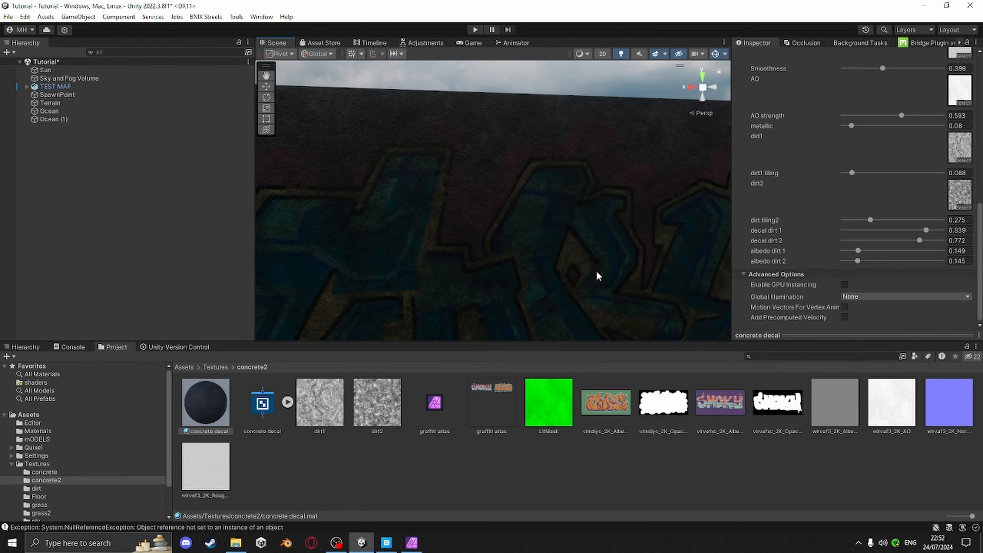
scroll(598, 276, up, 4)
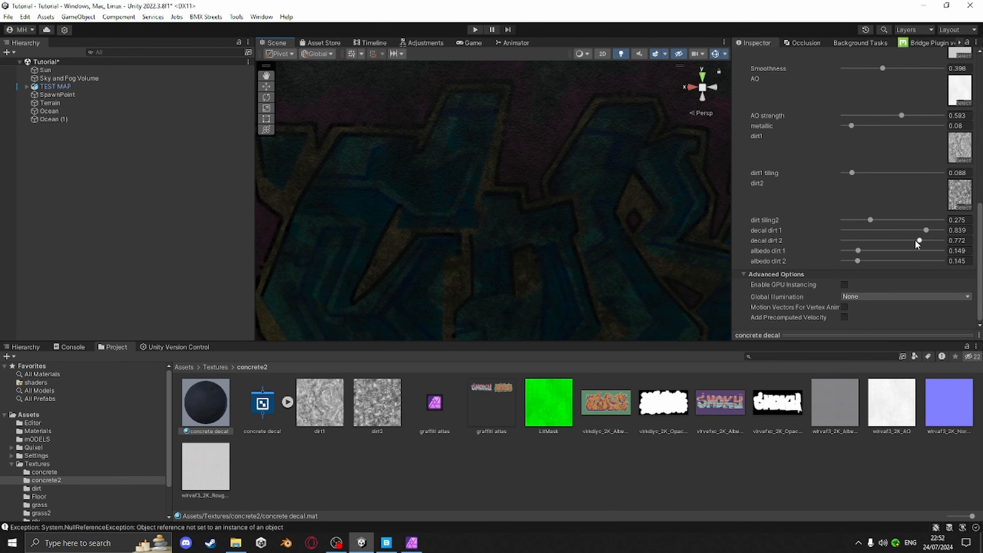
drag(915, 243, 939, 247)
Lower the concrete decal material's Smoothness to 0.072
scroll(658, 269, down, 4)
middle_drag(658, 269, 768, 250)
right_drag(654, 248, 432, 218)
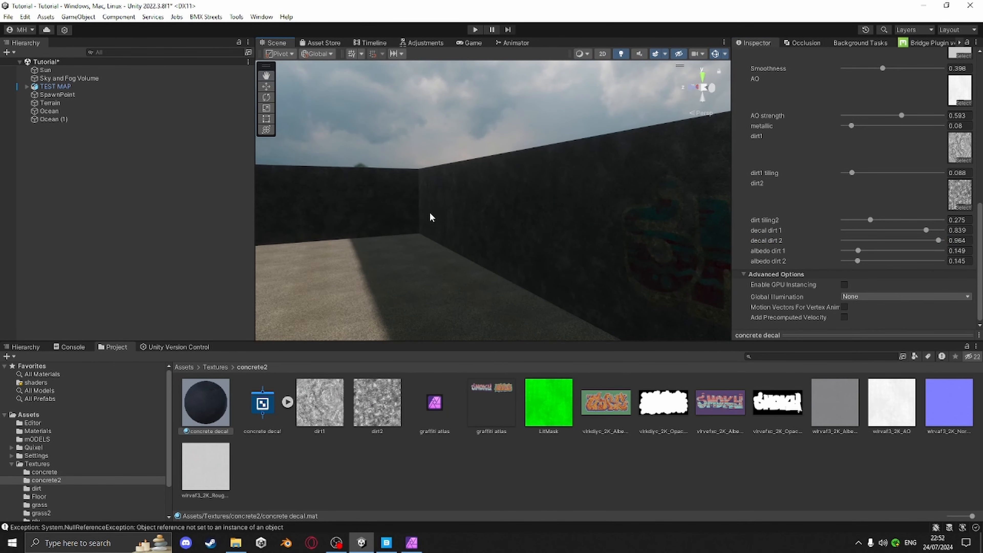
middle_drag(431, 217, 586, 246)
right_drag(585, 246, 453, 232)
middle_drag(453, 232, 499, 271)
right_drag(499, 271, 327, 257)
middle_drag(327, 257, 494, 306)
scroll(577, 311, up, 3)
middle_drag(577, 312, 562, 295)
scroll(542, 281, up, 3)
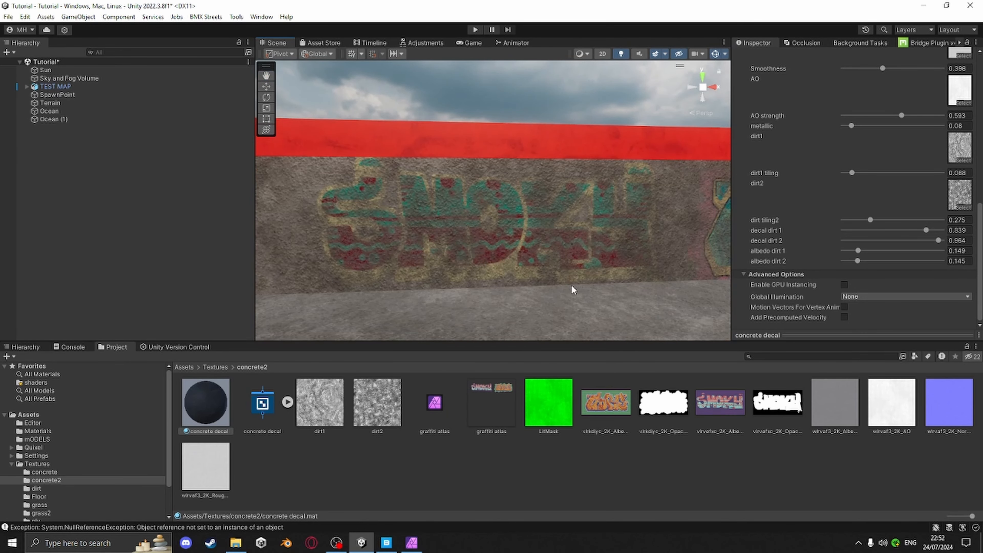
scroll(573, 290, down, 4)
right_drag(515, 248, 563, 250)
scroll(780, 213, up, 2)
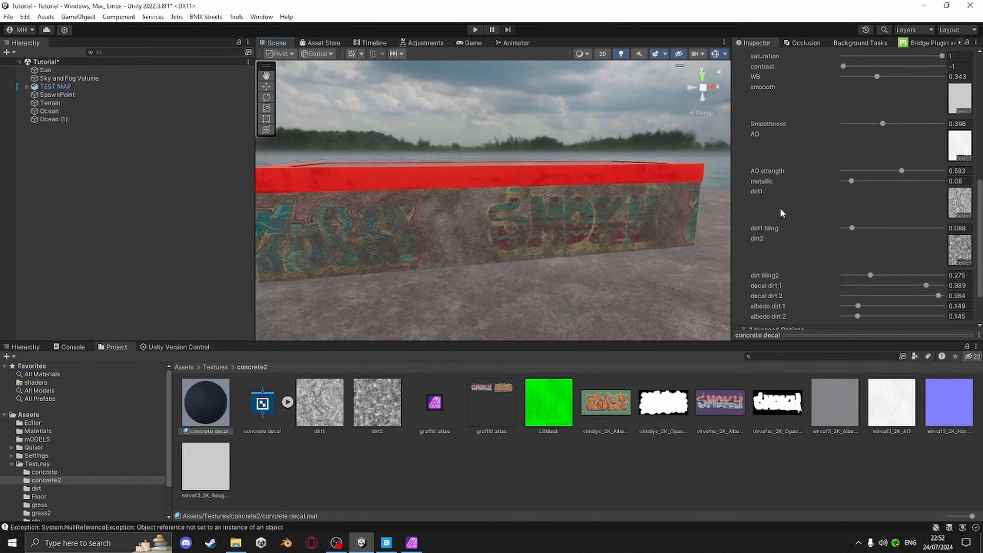
drag(885, 124, 857, 124)
Examine the concrete decal material on the graffiti box and surrounding walls from several viewpoints in the scene
right_drag(554, 186, 656, 252)
key(w)
key(a)
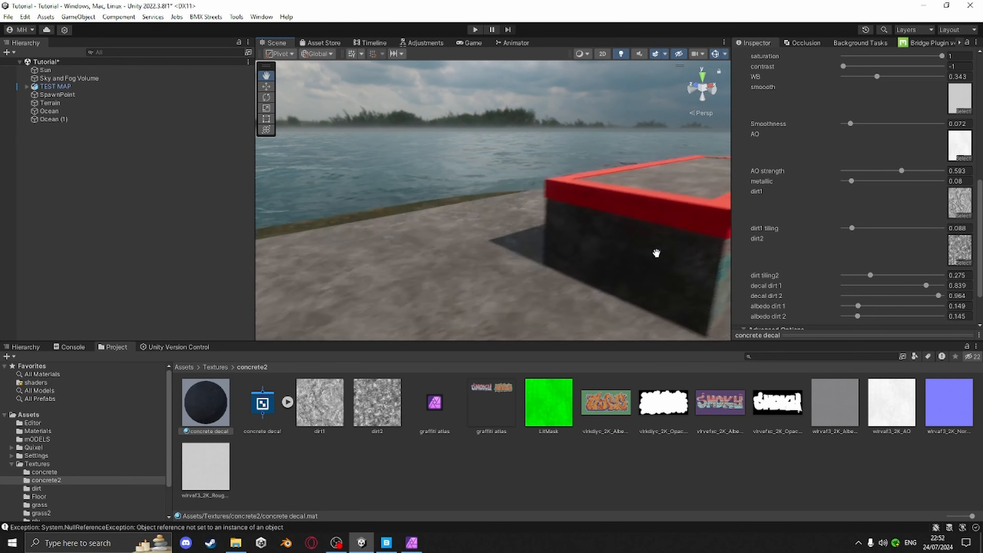
right_drag(608, 285, 187, 146)
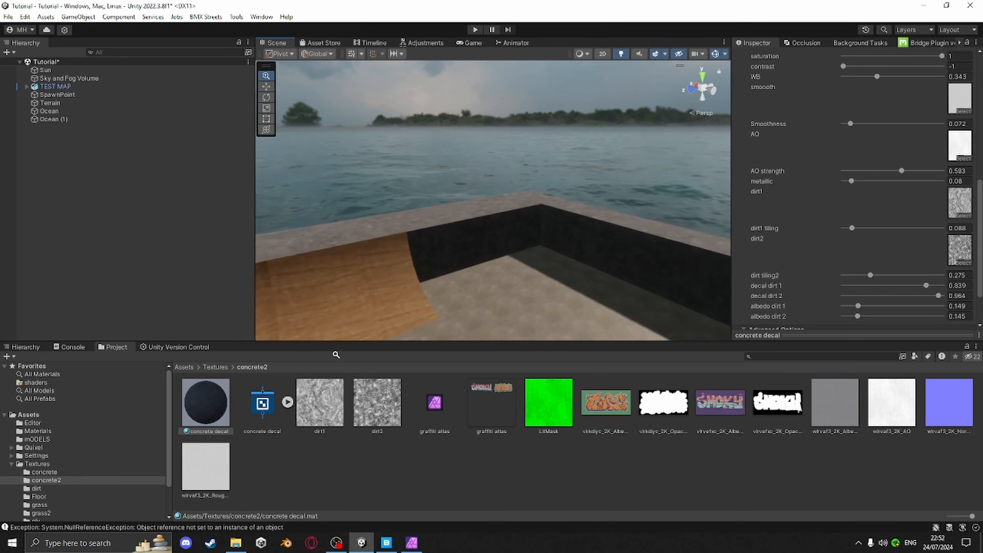
middle_drag(564, 266, 459, 239)
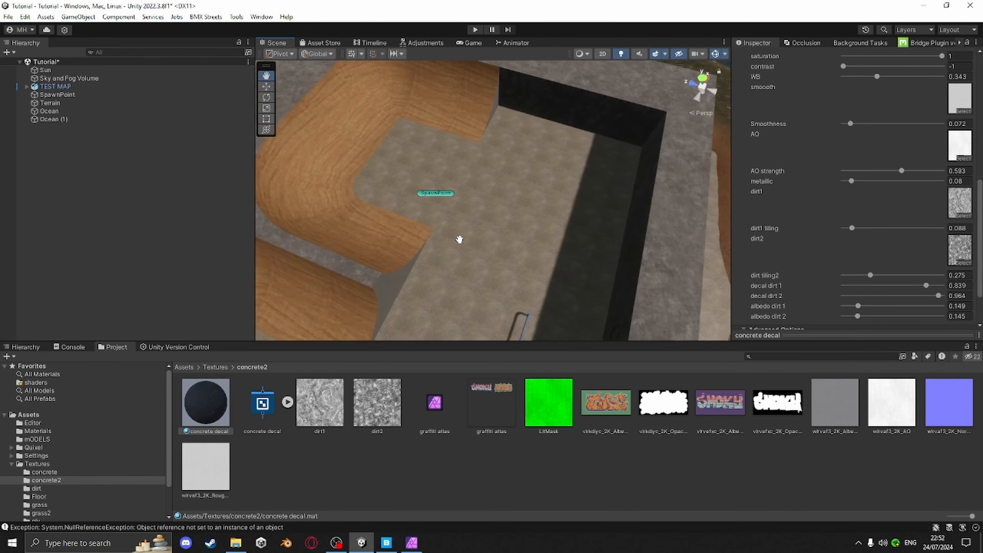
alt+right_drag(525, 225, 495, 189)
middle_drag(574, 272, 522, 228)
right_drag(573, 257, 408, 206)
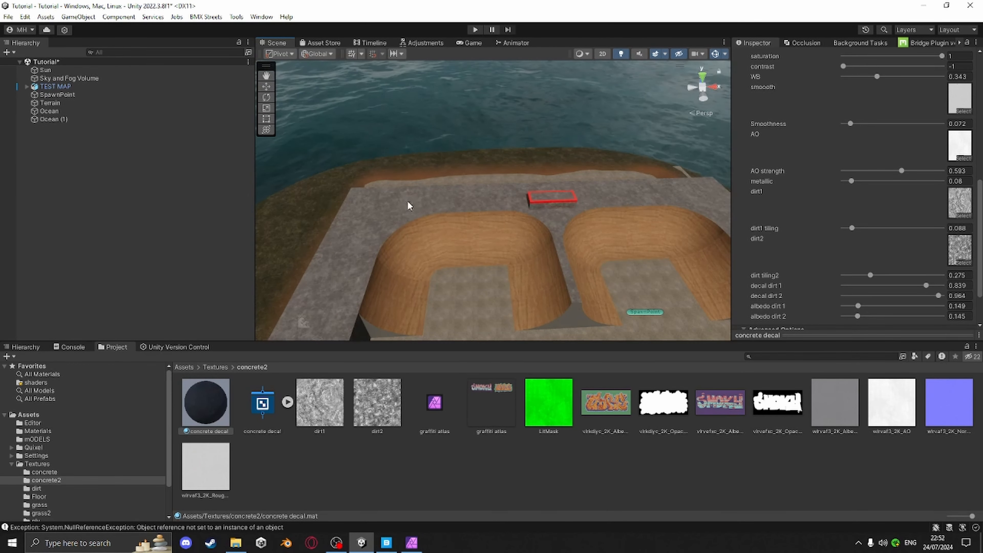
middle_drag(549, 253, 454, 210)
right_drag(490, 226, 479, 210)
middle_drag(479, 210, 549, 160)
scroll(542, 195, up, 5)
scroll(502, 292, up, 4)
scroll(603, 189, up, 3)
middle_drag(597, 217, 578, 157)
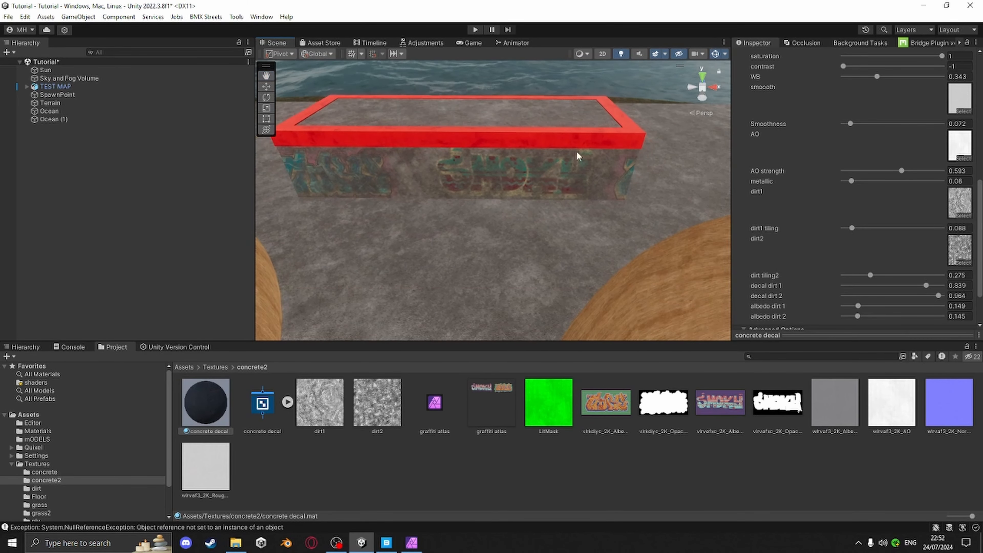
middle_drag(553, 195, 591, 171)
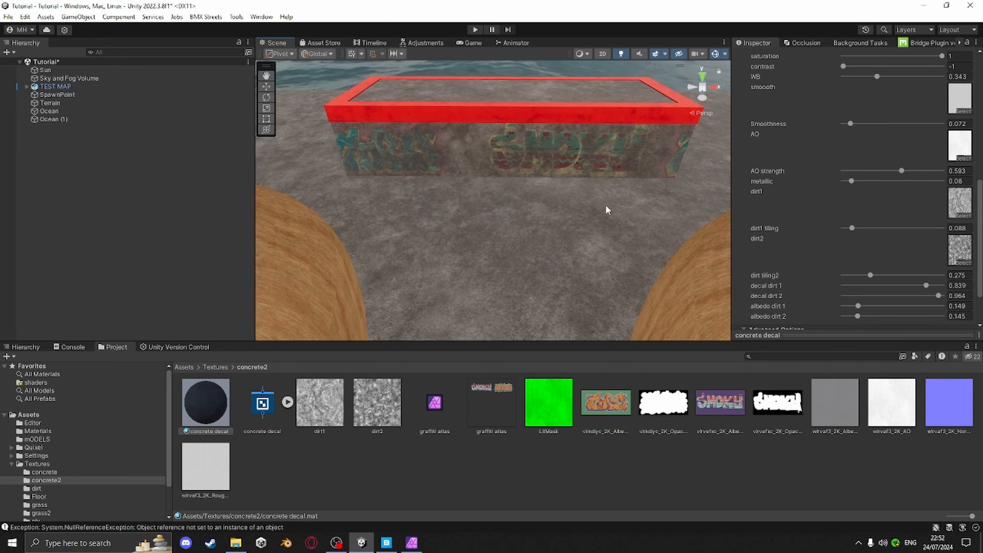
right_drag(606, 206, 324, 174)
middle_drag(520, 232, 615, 263)
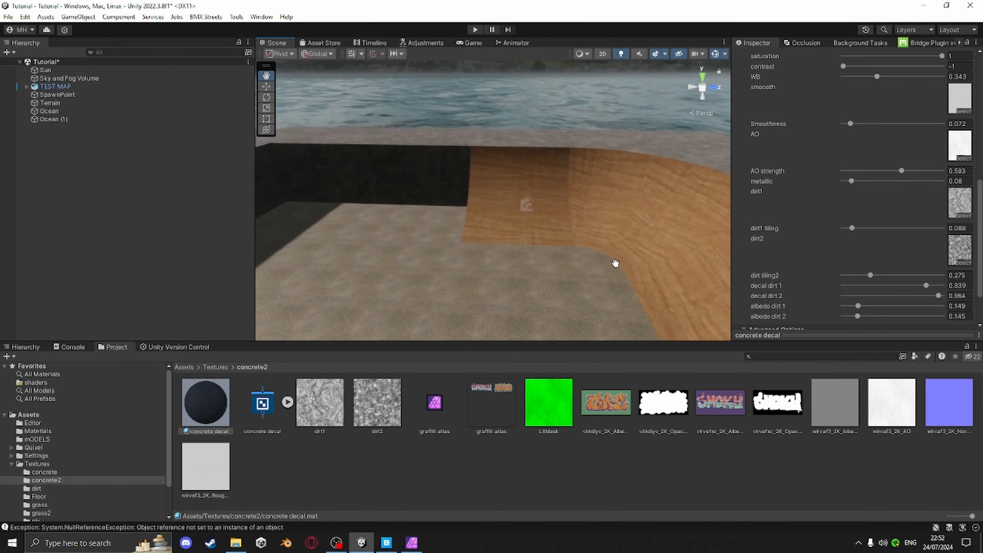
right_drag(615, 263, 385, 269)
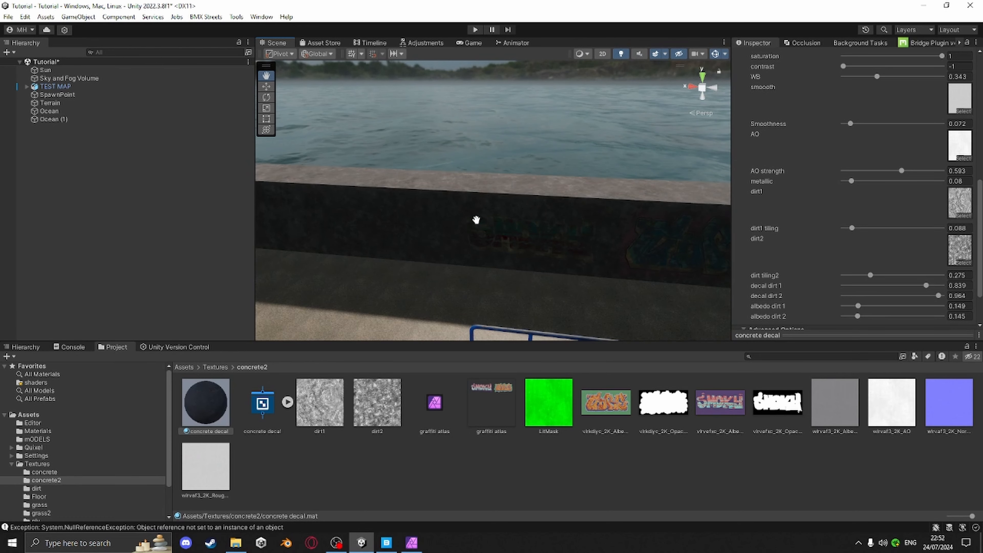
middle_drag(476, 220, 521, 265)
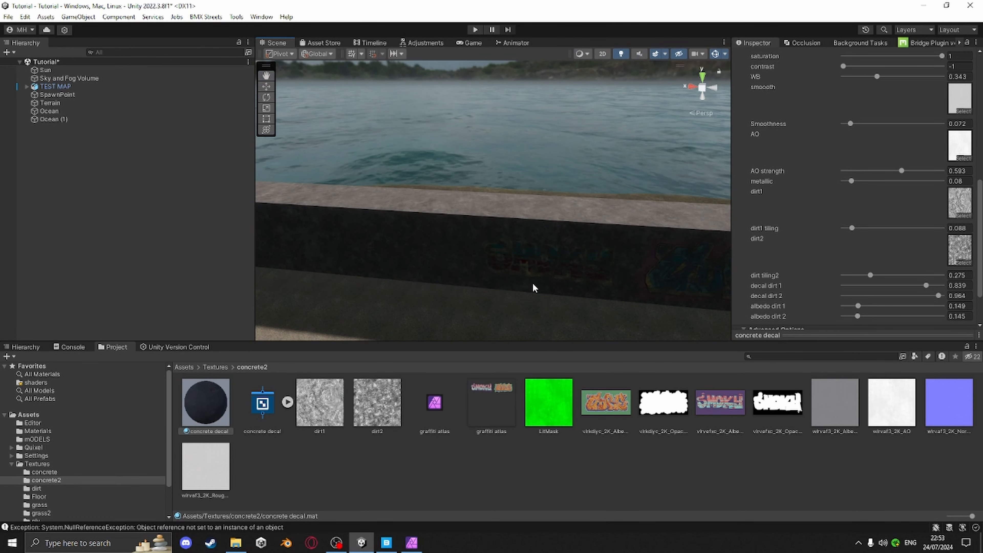